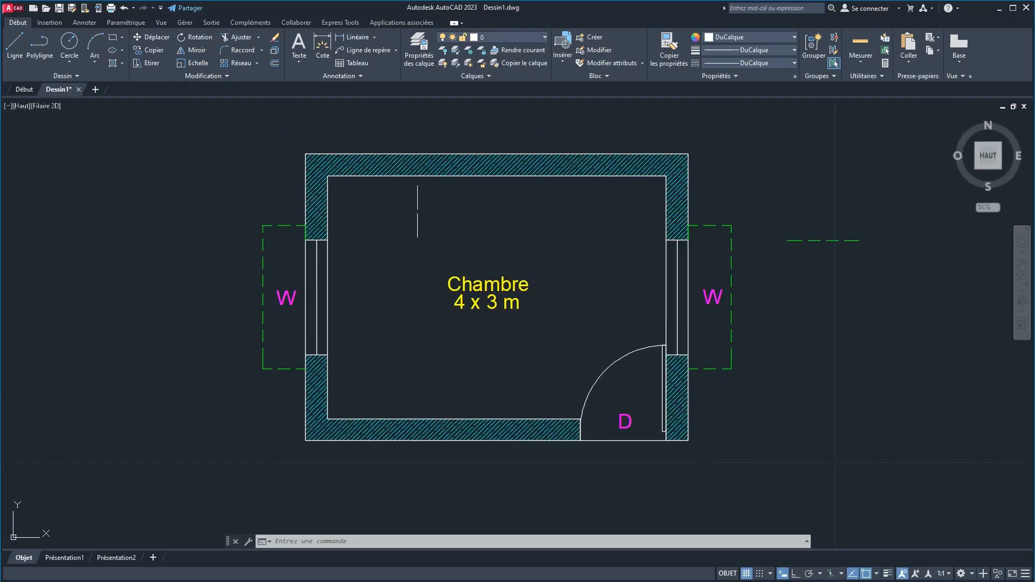
Erase the whole existing room plan together with the stray dashed line beside it.
left_click(229, 119)
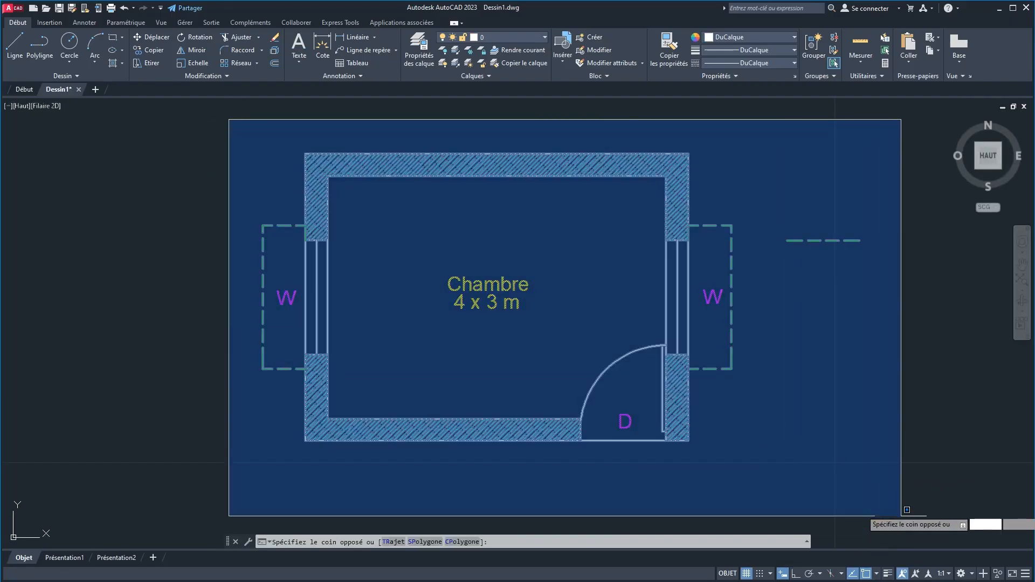
left_click(901, 490)
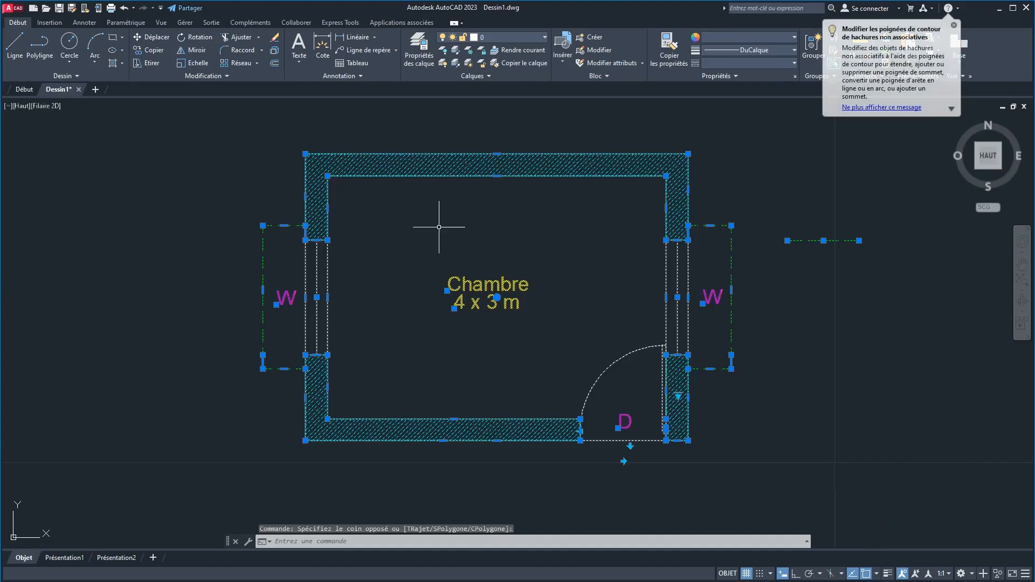
left_click(274, 38)
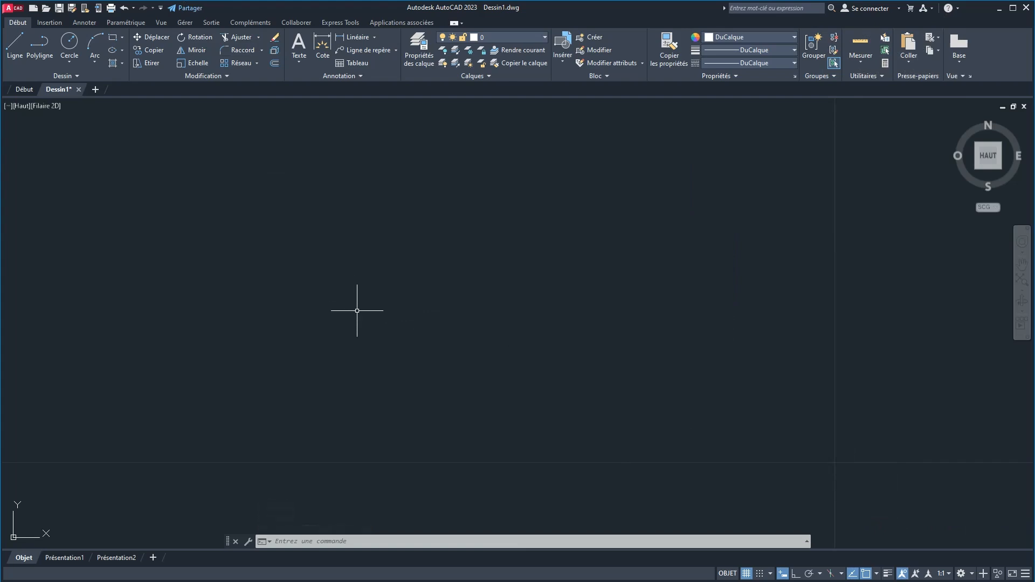
Check the drawing units and accept decimal lengths, 0.0000 precision and a millimetre insertion scale.
type("ui")
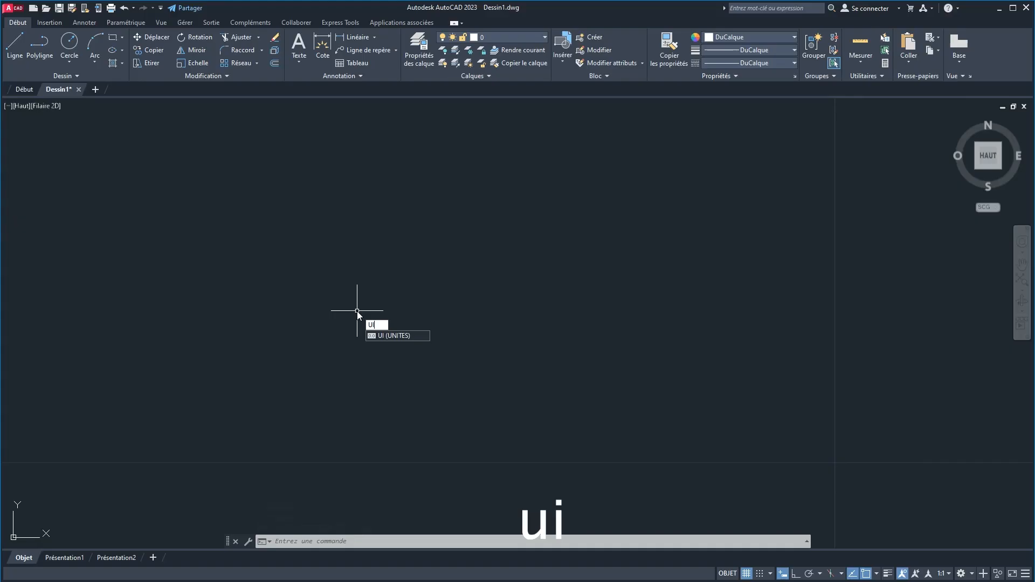
key("Return")
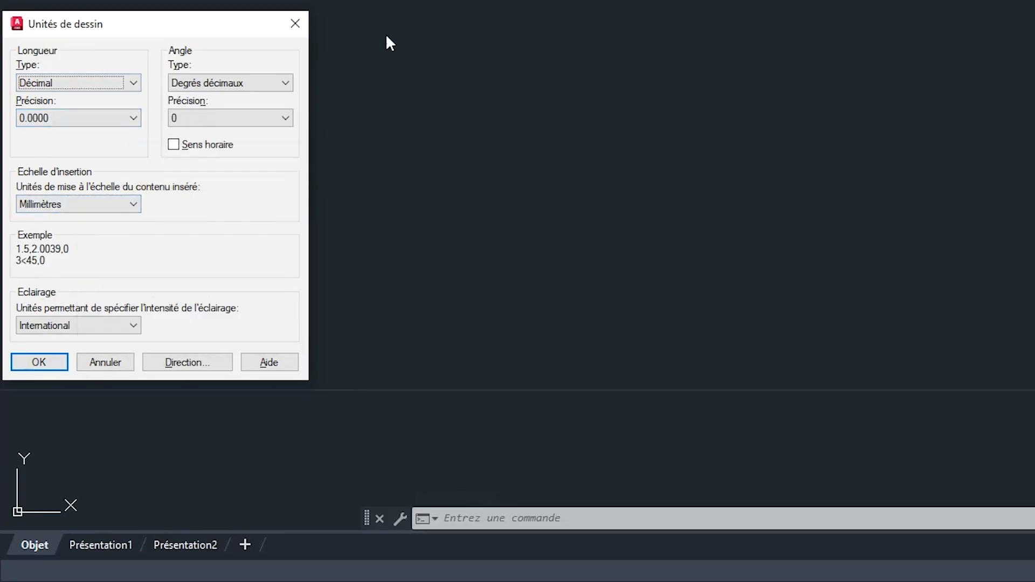
left_click(40, 364)
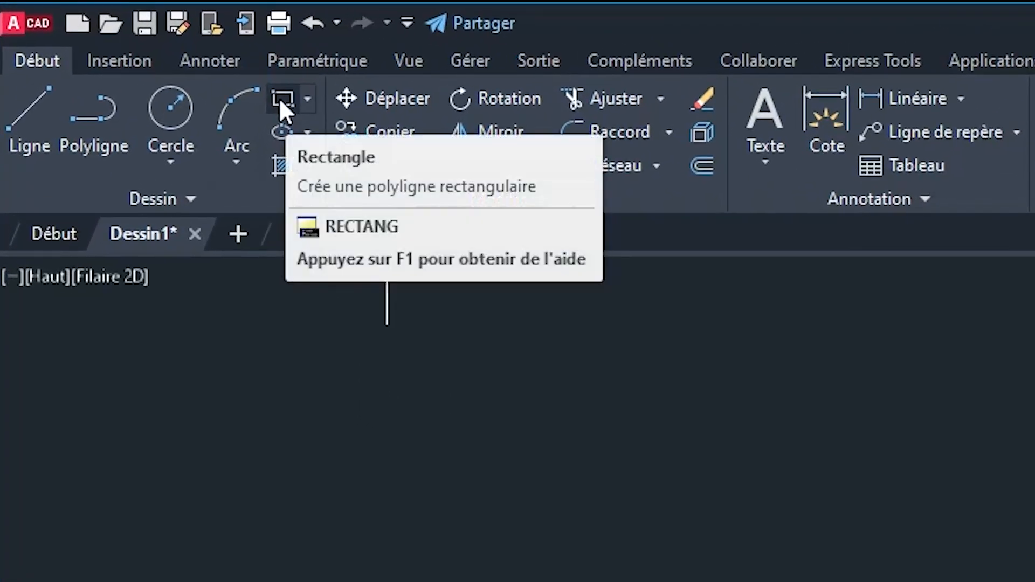
Draw a rectangle 4 wide by 3 high as the room's outer wall outline.
left_click(280, 99)
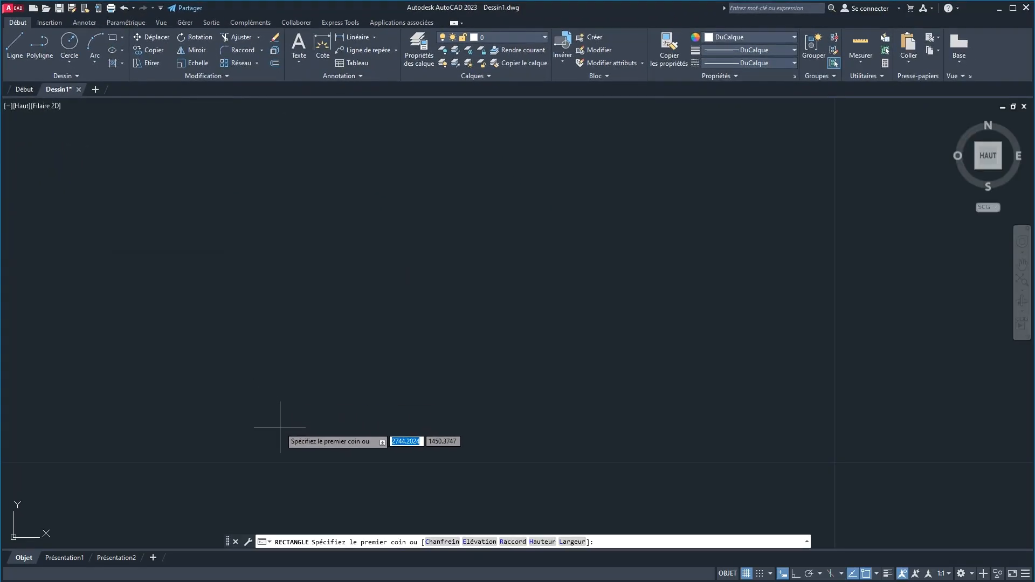
left_click(280, 427)
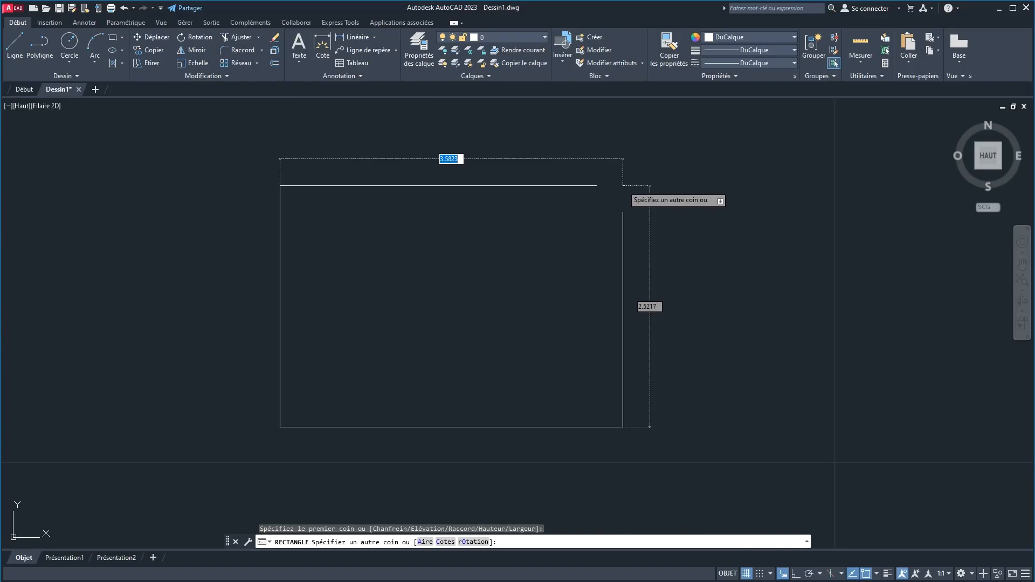
type("4")
key("Tab")
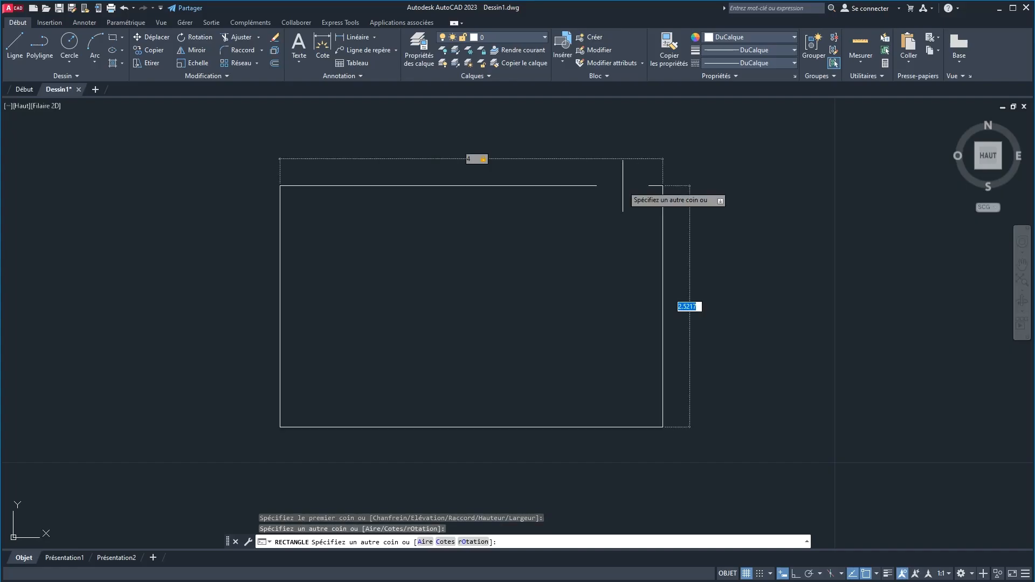
type("3")
key("Return")
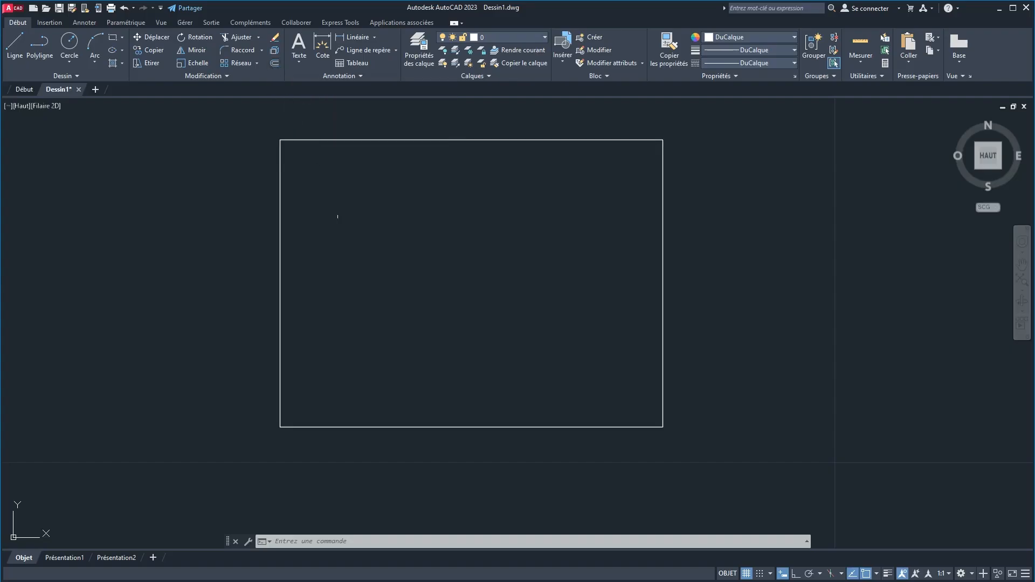
Offset the outer rectangle inward by 0.23 to form the wall thickness.
type("Dc")
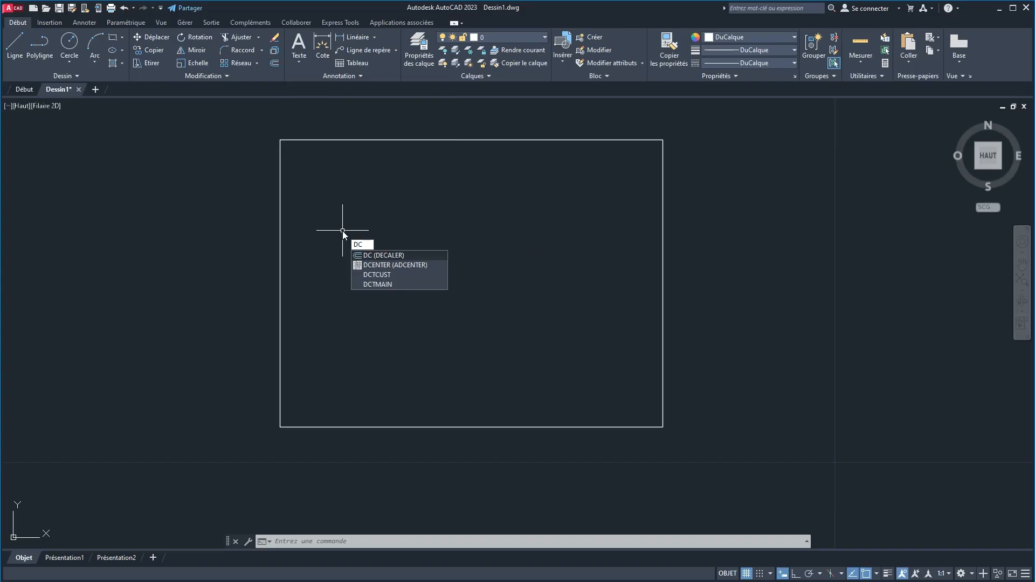
key("Return")
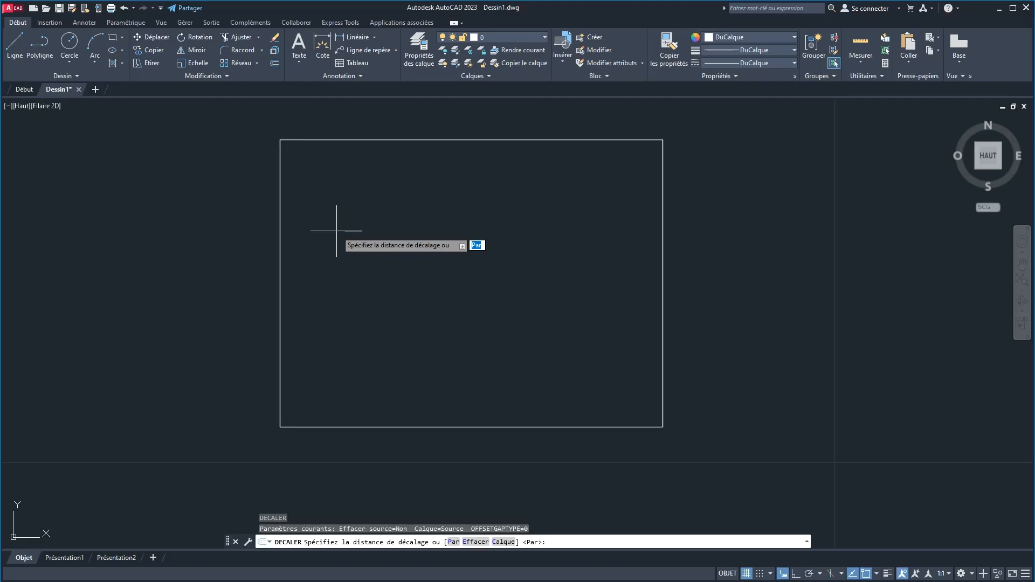
type("0.23")
key("Return")
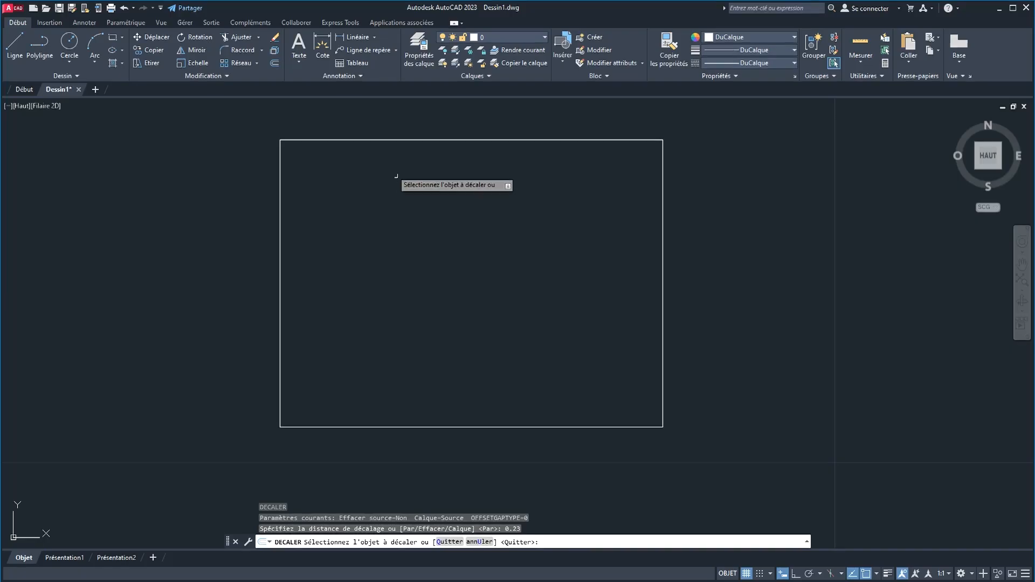
left_click(334, 140)
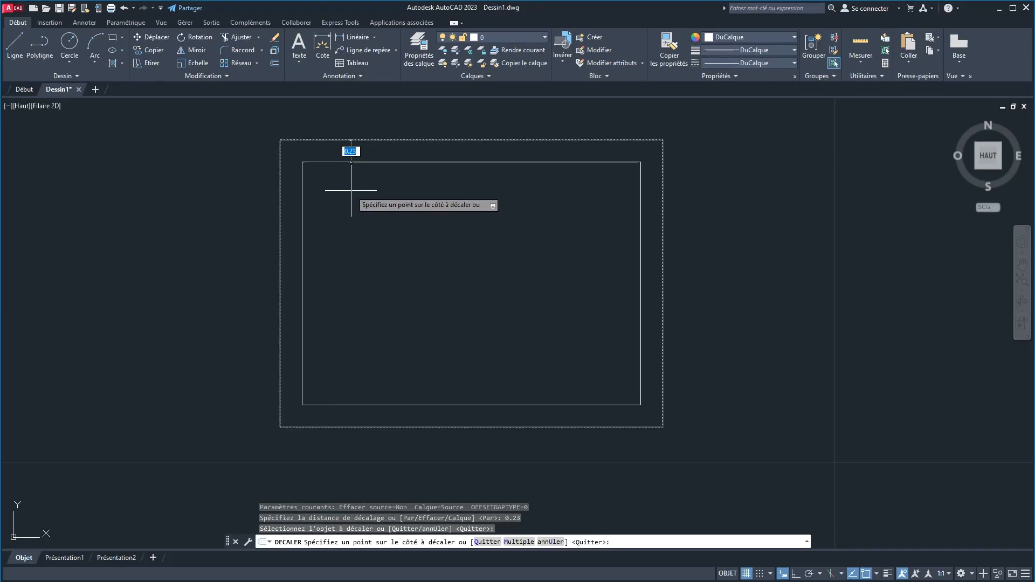
left_click(347, 180)
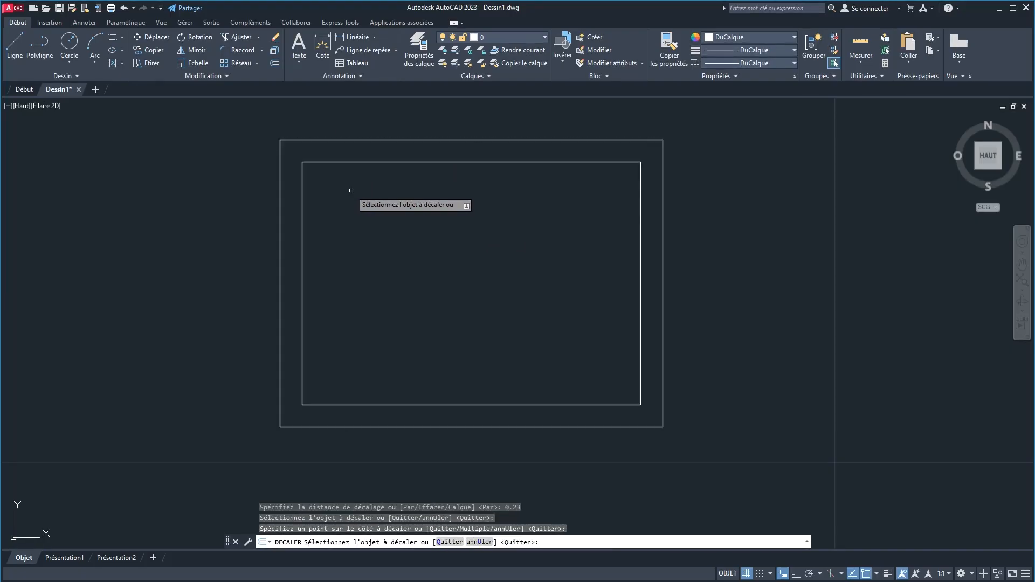
right_click(462, 244)
left_click(488, 255)
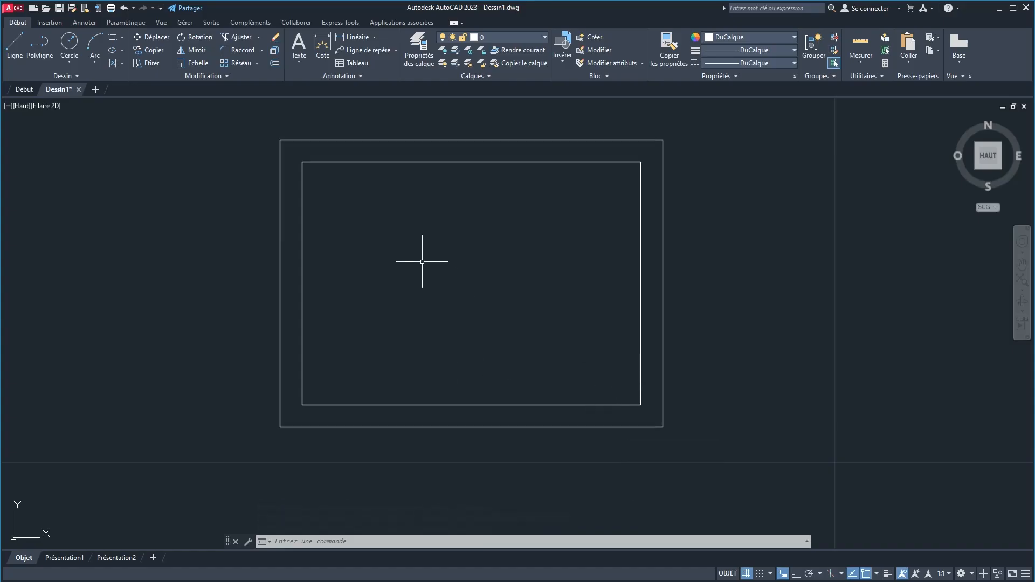
Draw a vertical line from the inner rectangle's lower-right corner down to the outer rectangle's bottom edge.
type("L")
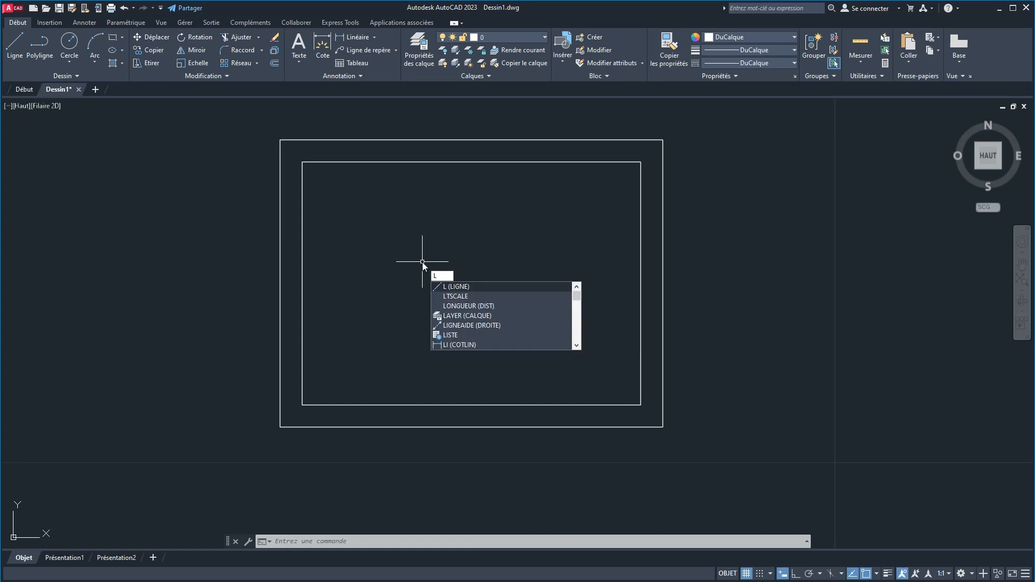
key("Return")
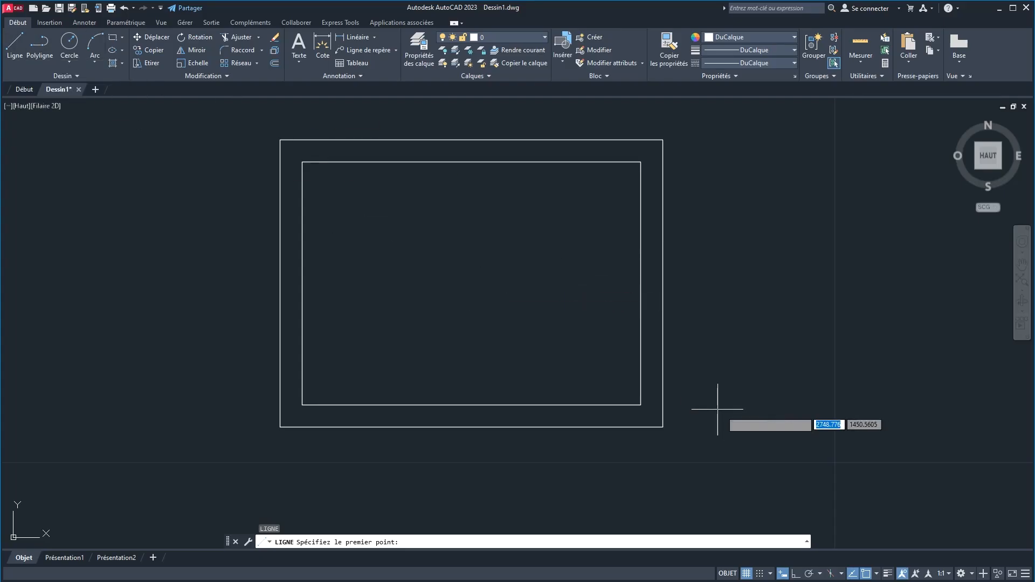
left_click(640, 404)
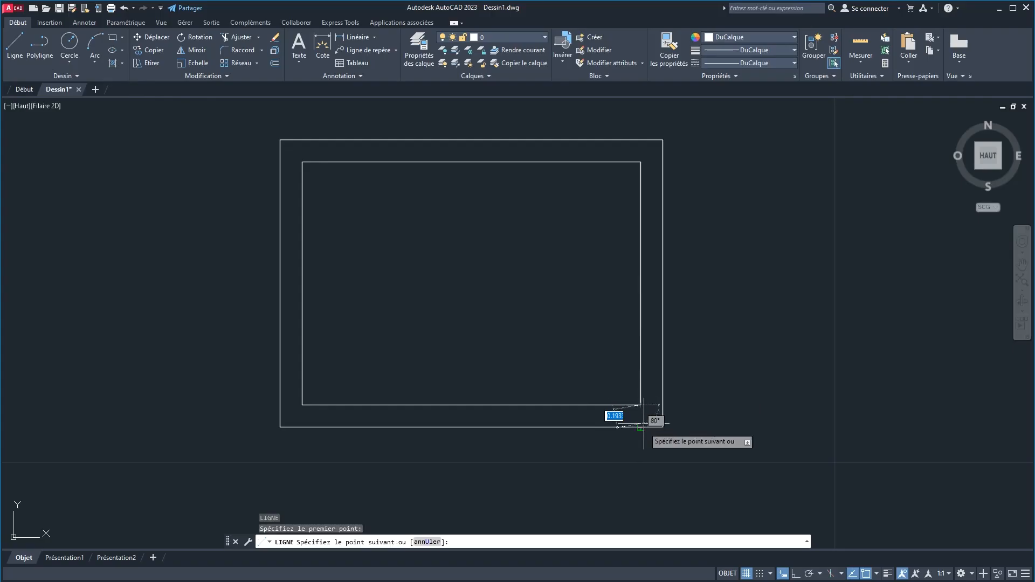
left_click(641, 427)
right_click(578, 462)
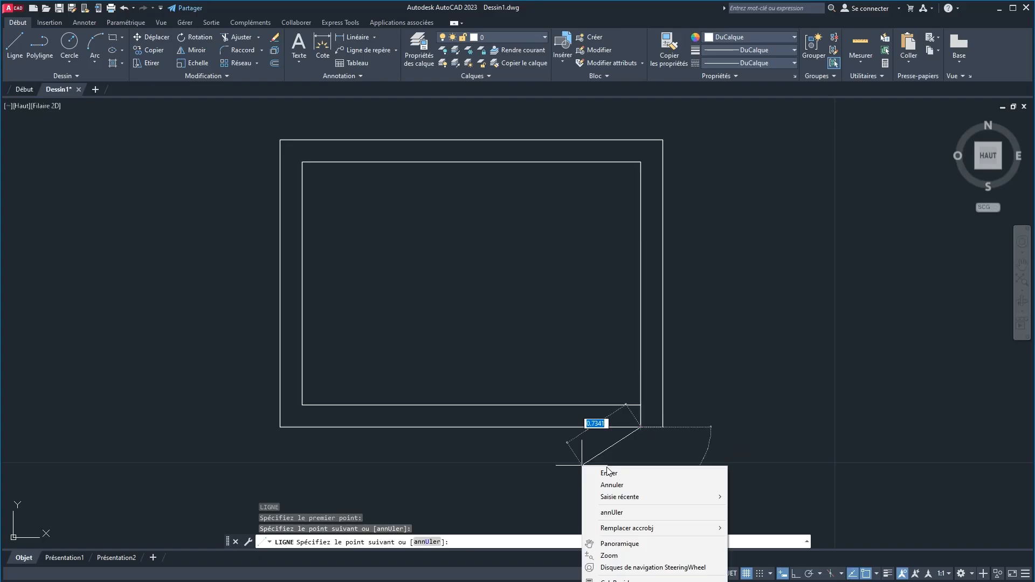
left_click(594, 473)
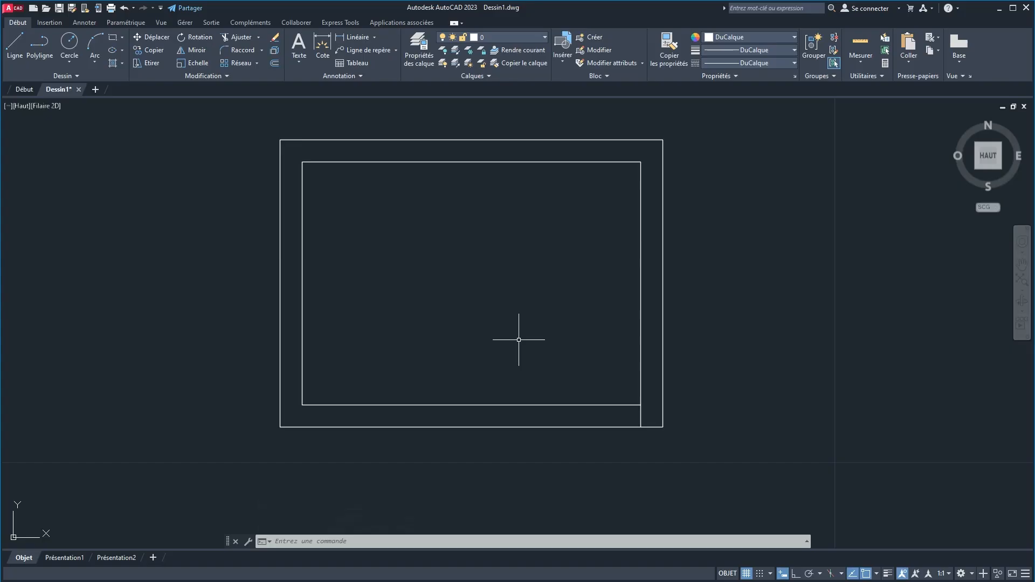
Offset the short vertical line in the bottom wall by 0.9 toward the left to mark the door opening.
type("DC")
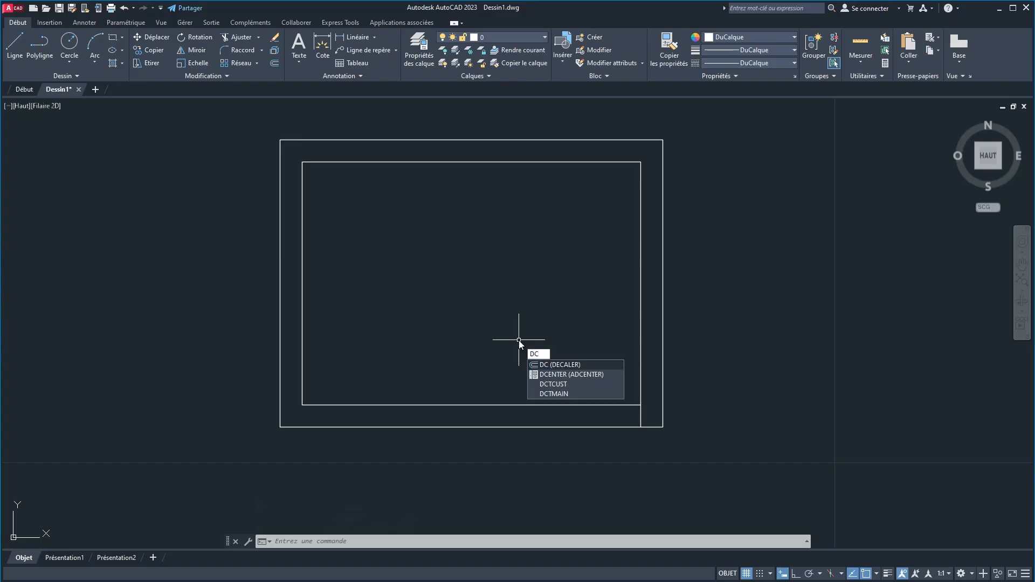
key("Return")
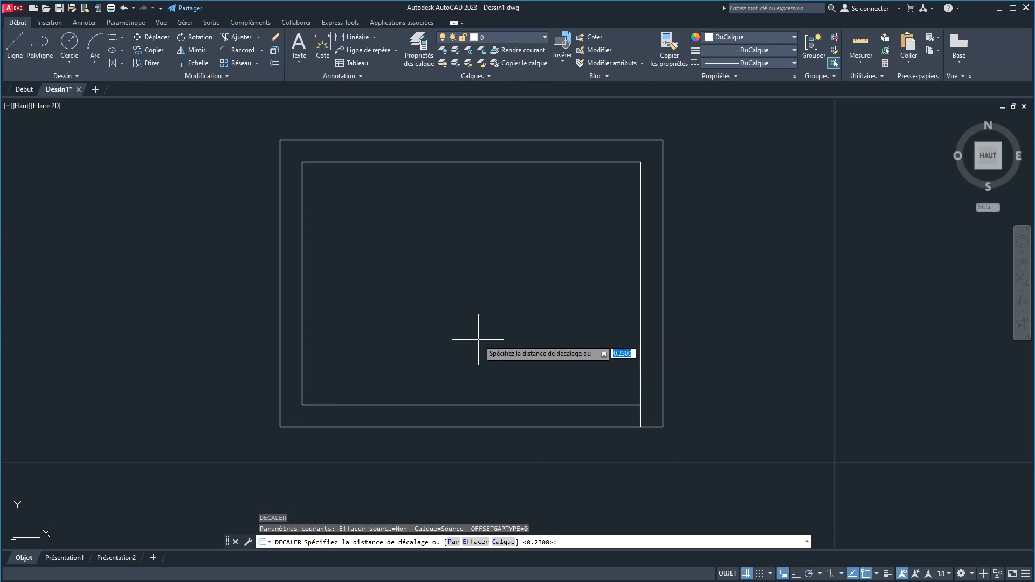
type("0.")
key("Return")
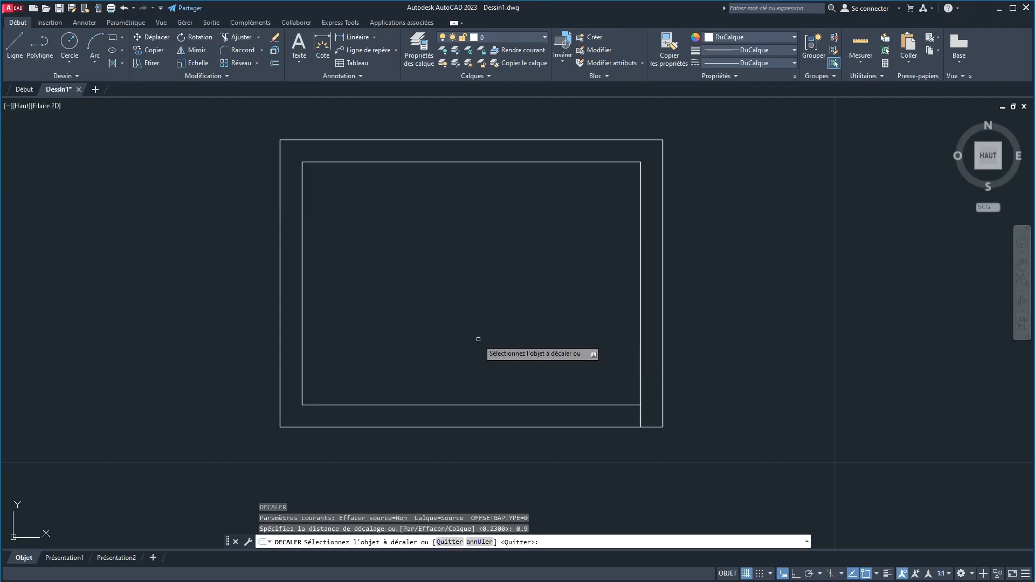
left_click(642, 419)
left_click(557, 415)
right_click(508, 346)
left_click(523, 356)
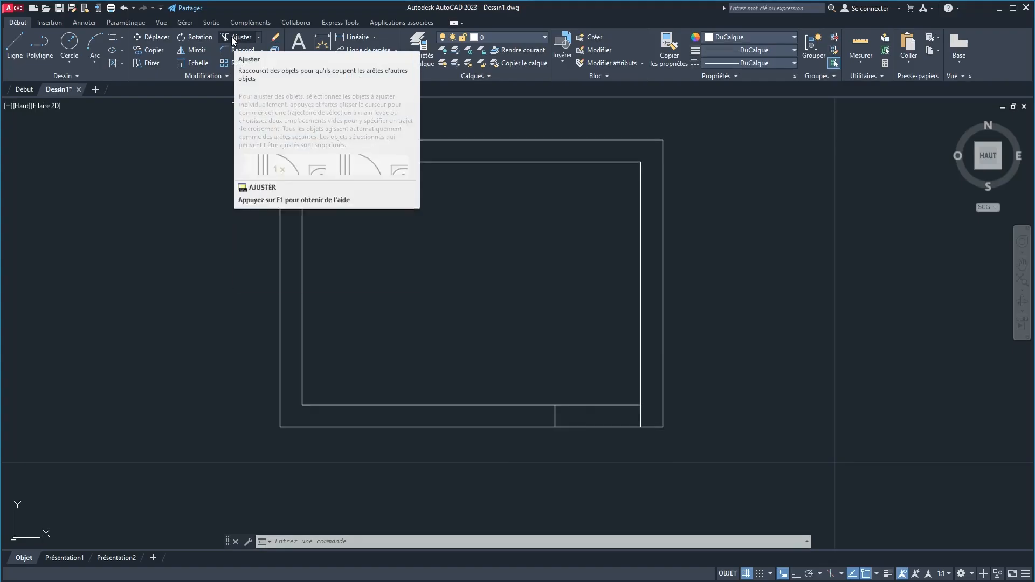
Trim the inner wall line between the two short vertical lines to open the doorway.
type("AJUSTER")
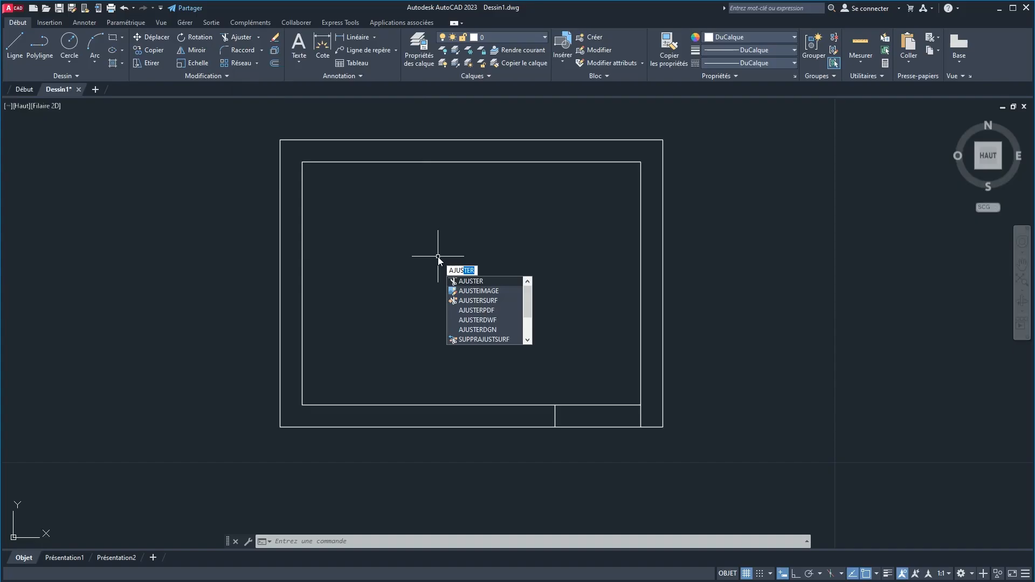
key("Return")
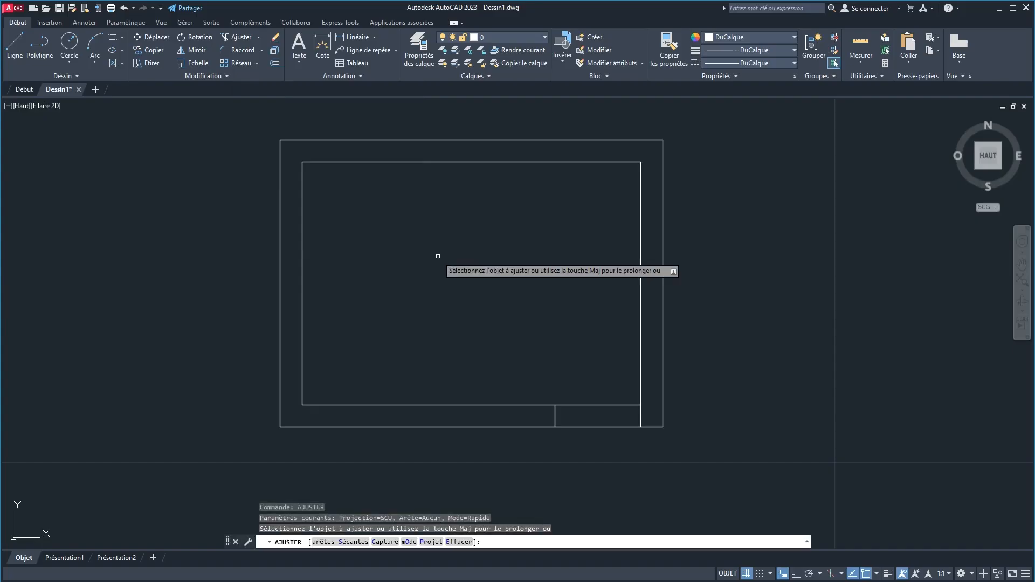
left_click(592, 405)
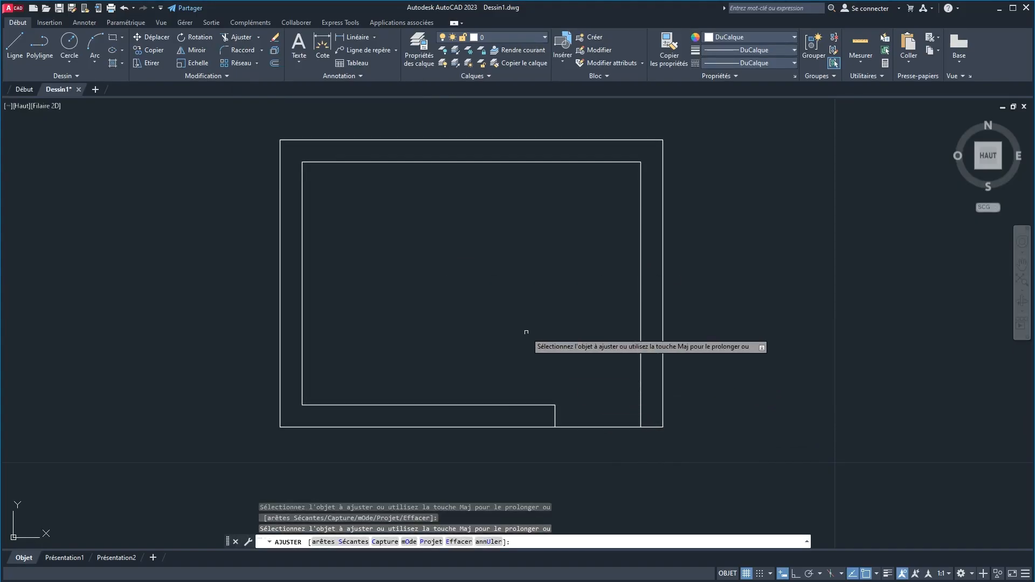
right_click(564, 342)
left_click(564, 341)
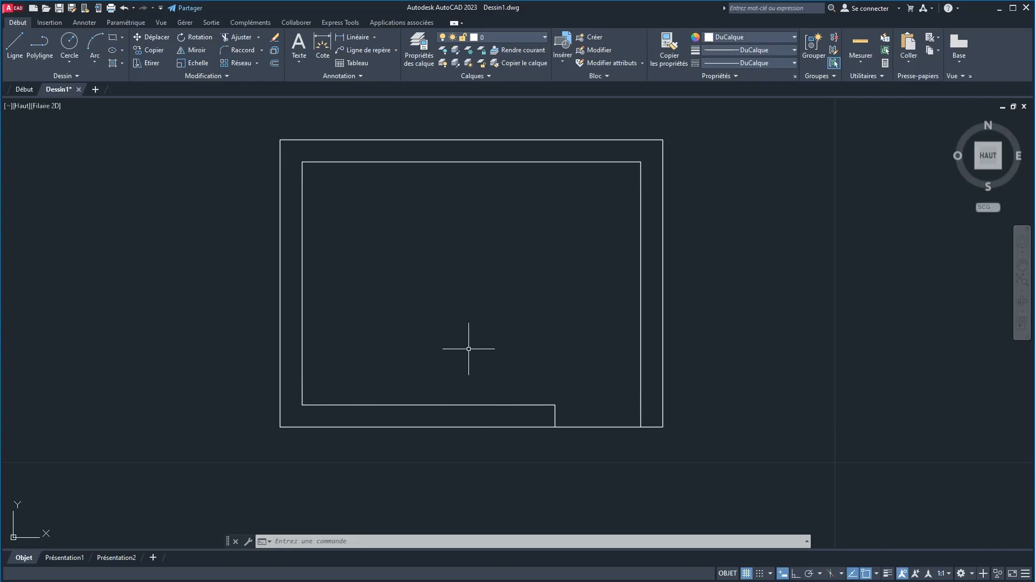
Show the tool palettes, move them nearer the plan and look through the architectural blocks for a metric door.
key("ctrl+3")
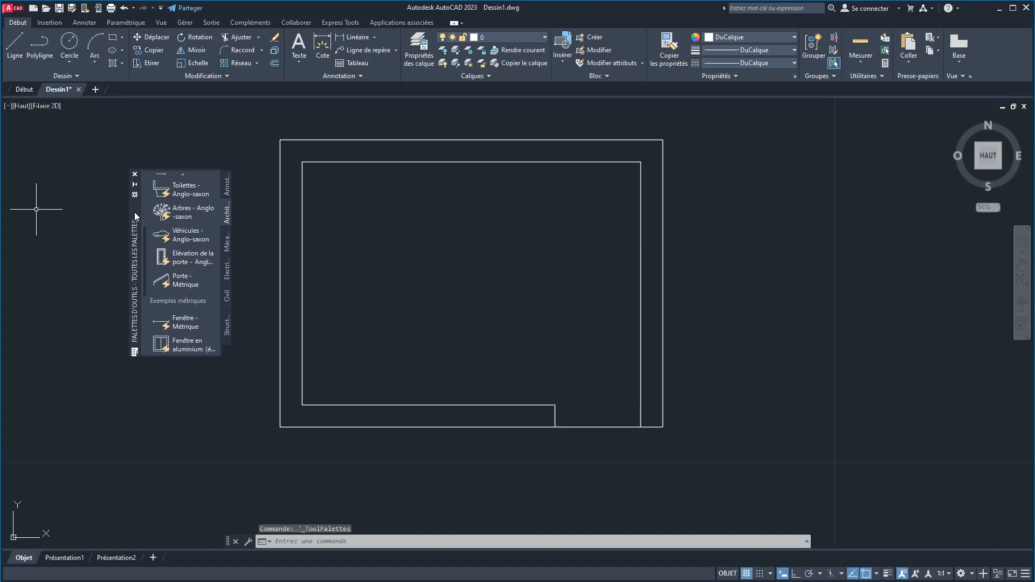
left_click_drag(134, 211, 169, 227)
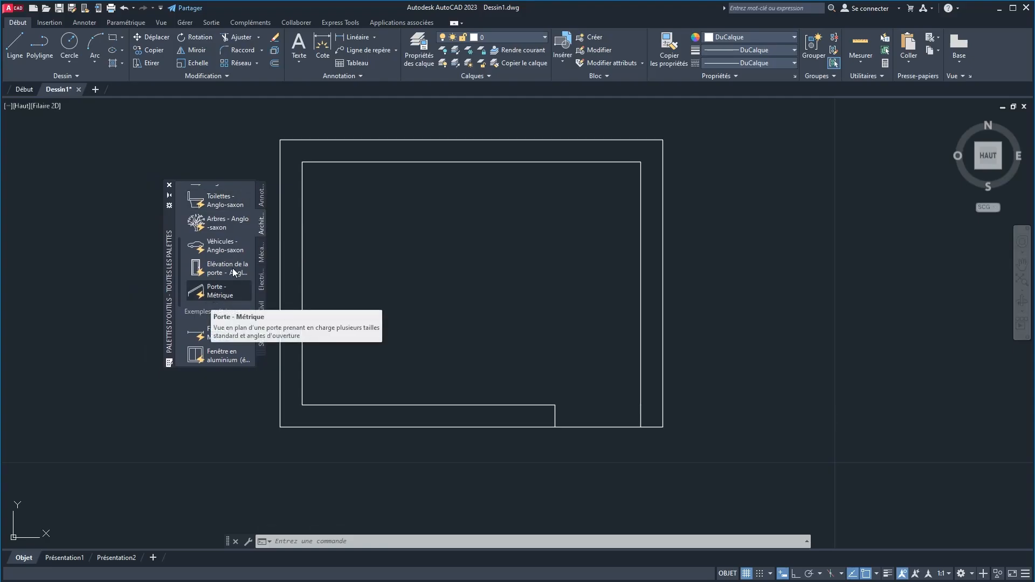
scroll(232, 269, "down", 3)
scroll(227, 283, "down", 3)
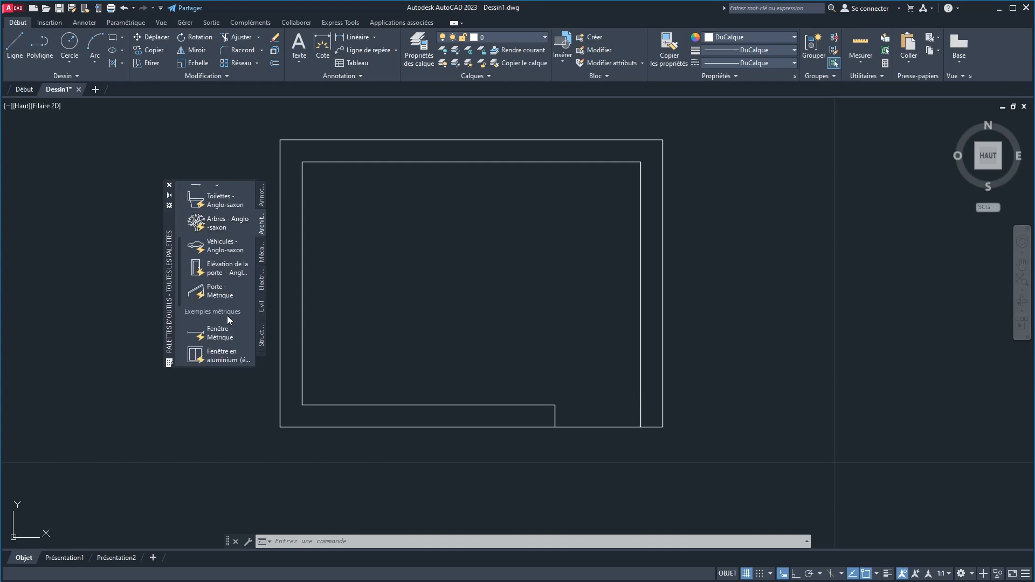
Try placing the Porte - Métrique block inside the room, and delete the inserted block.
left_click(208, 293)
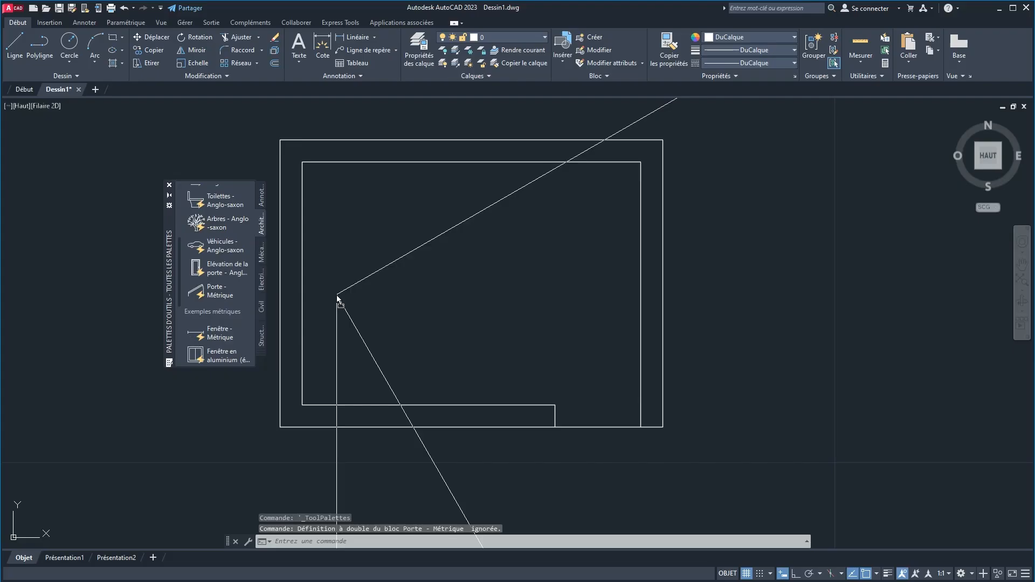
left_click(338, 298)
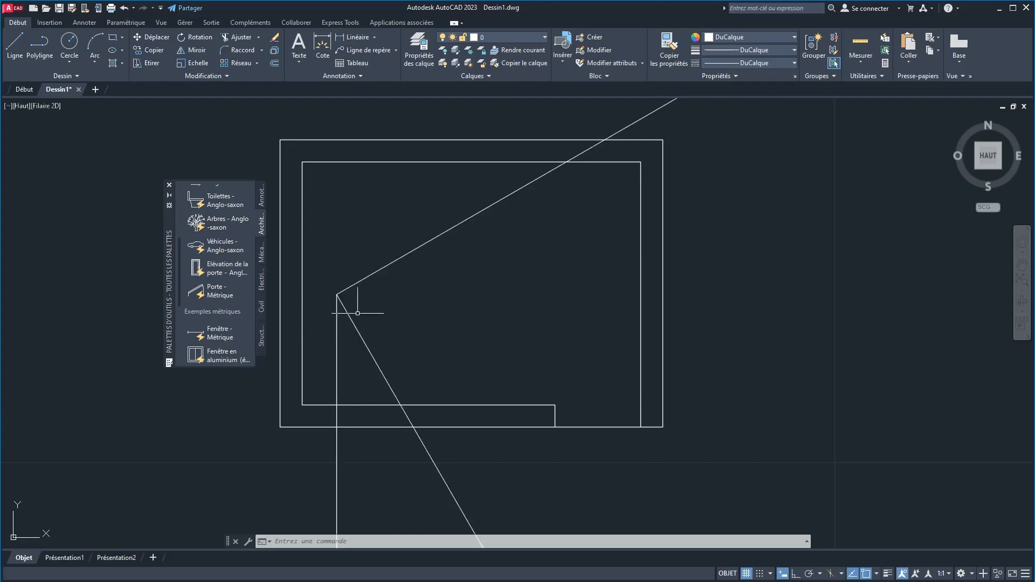
left_click(344, 307)
key("Delete")
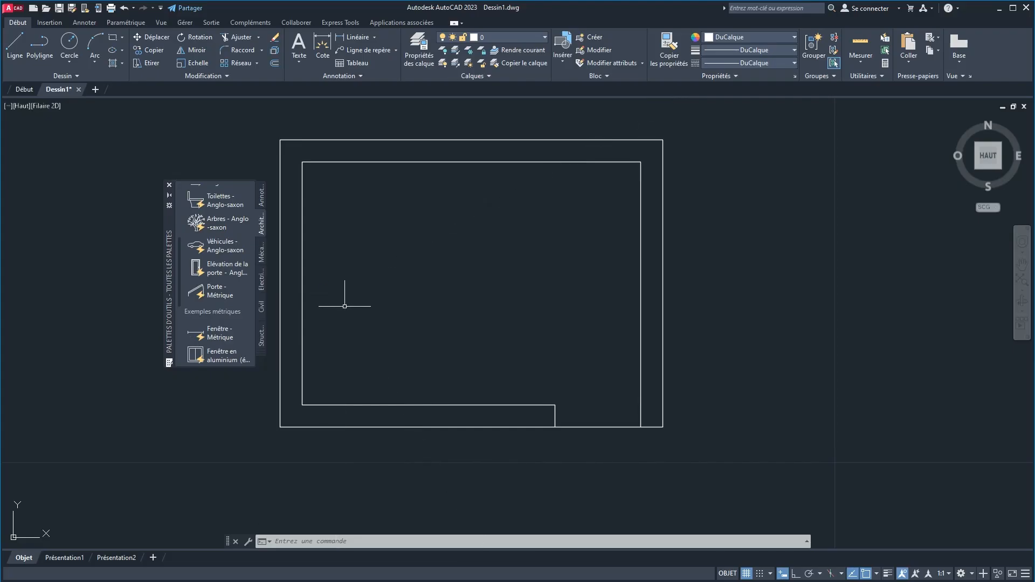
Insert the Porte - Métrique block inside the room, above the bottom wall, at a scale factor of 0.001.
left_click(206, 293)
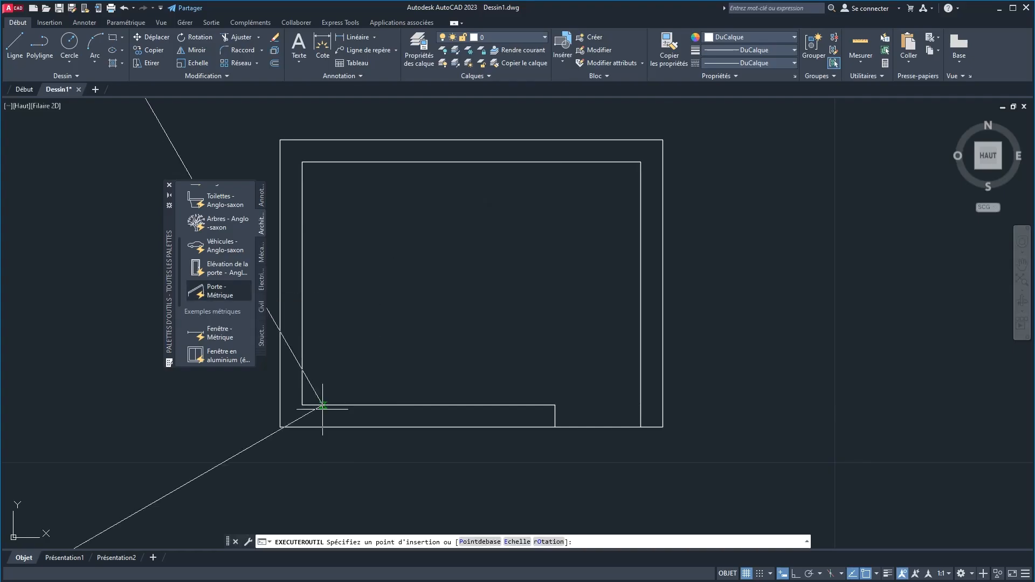
left_click(517, 542)
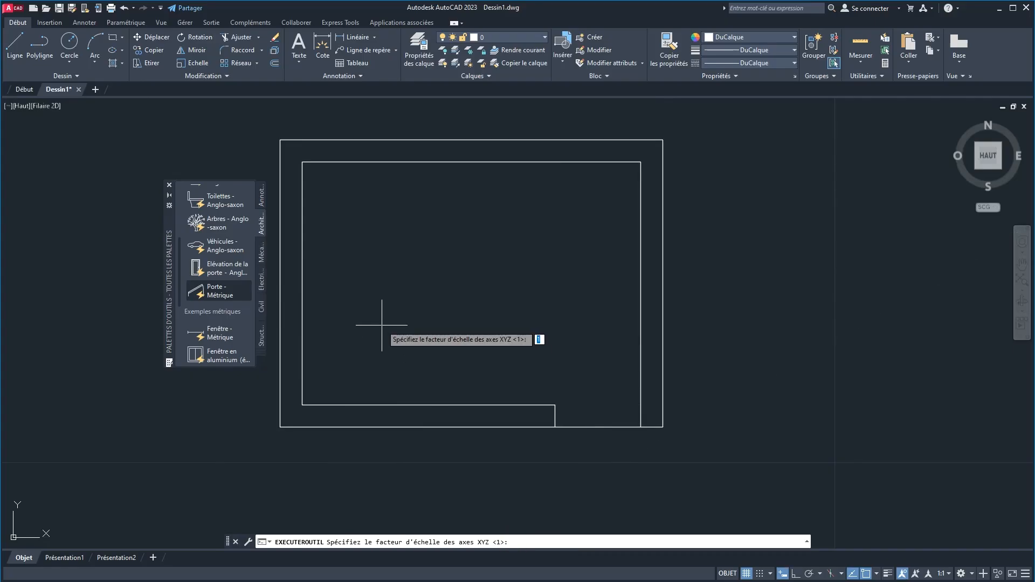
type("0.001")
key("Return")
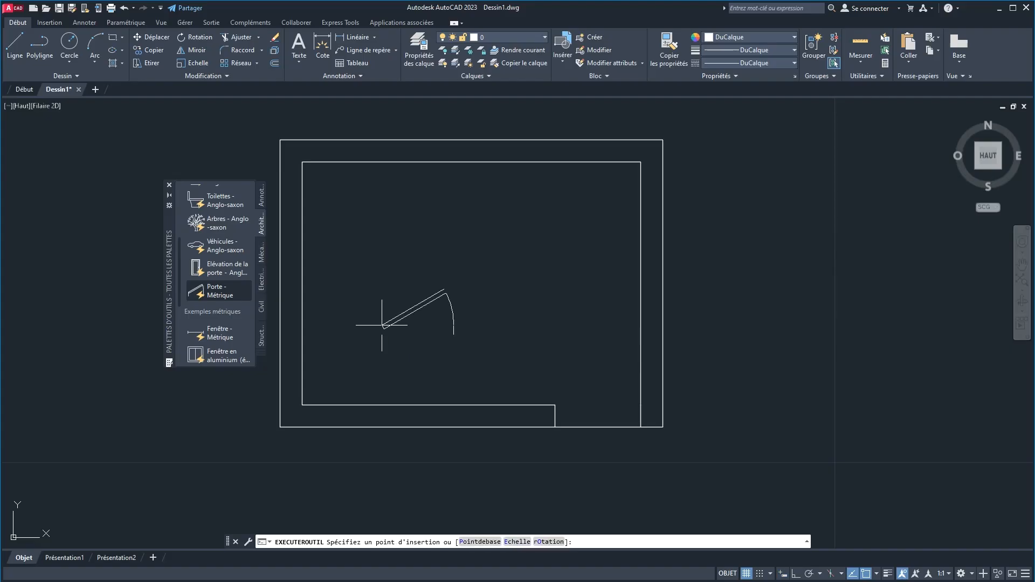
left_click(500, 353)
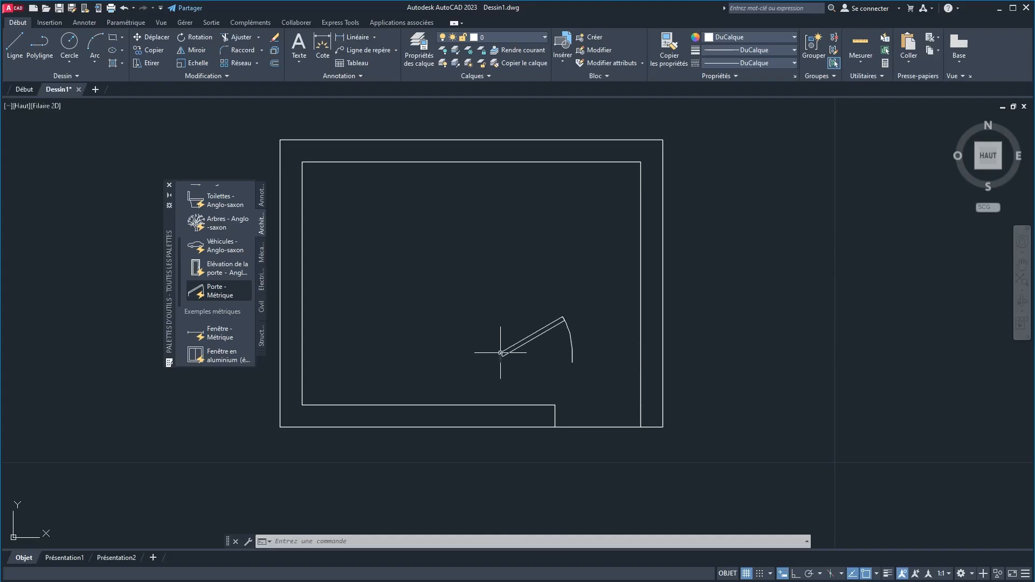
Set the inserted door block to Ouverture 90º.
left_click(537, 337)
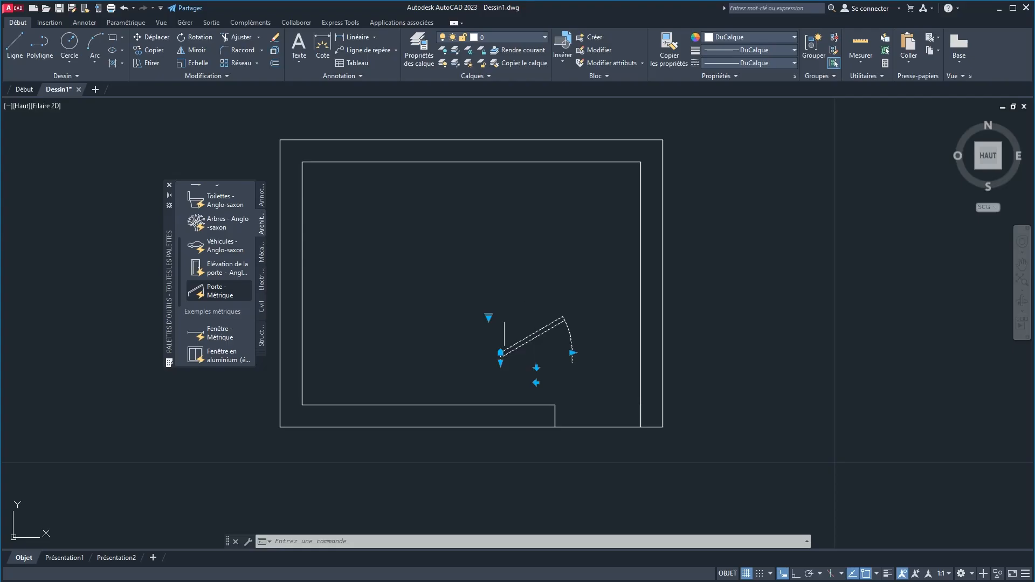
left_click(489, 316)
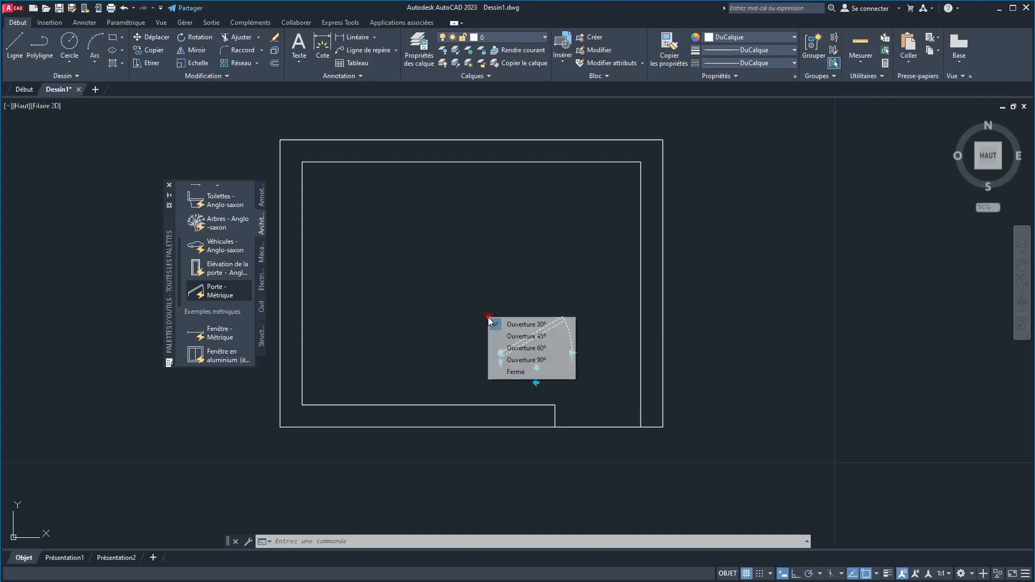
left_click(508, 360)
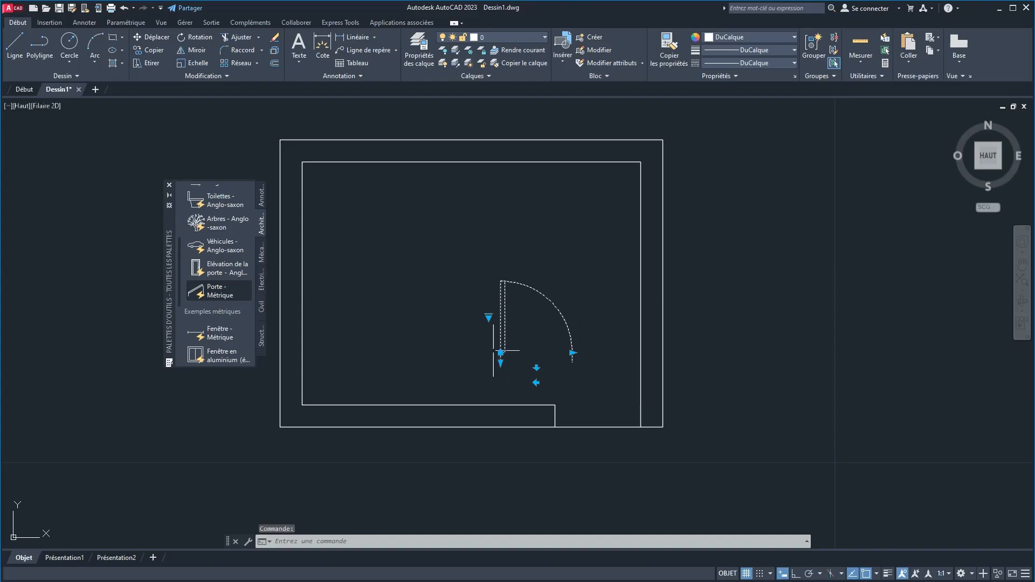
Try flipping the door's hinge side and its swing direction, and flip each one back.
left_click(536, 382)
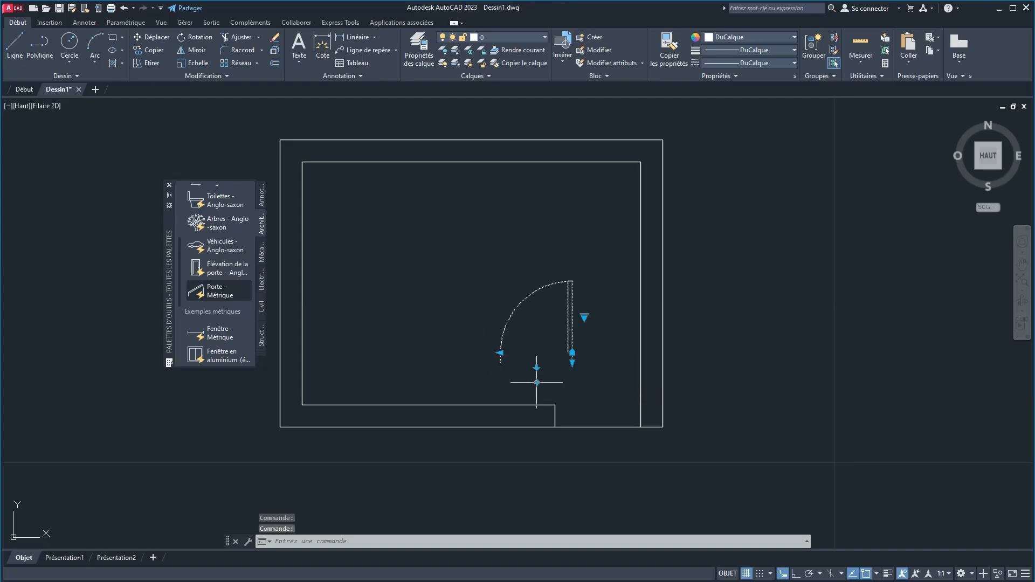
left_click(537, 382)
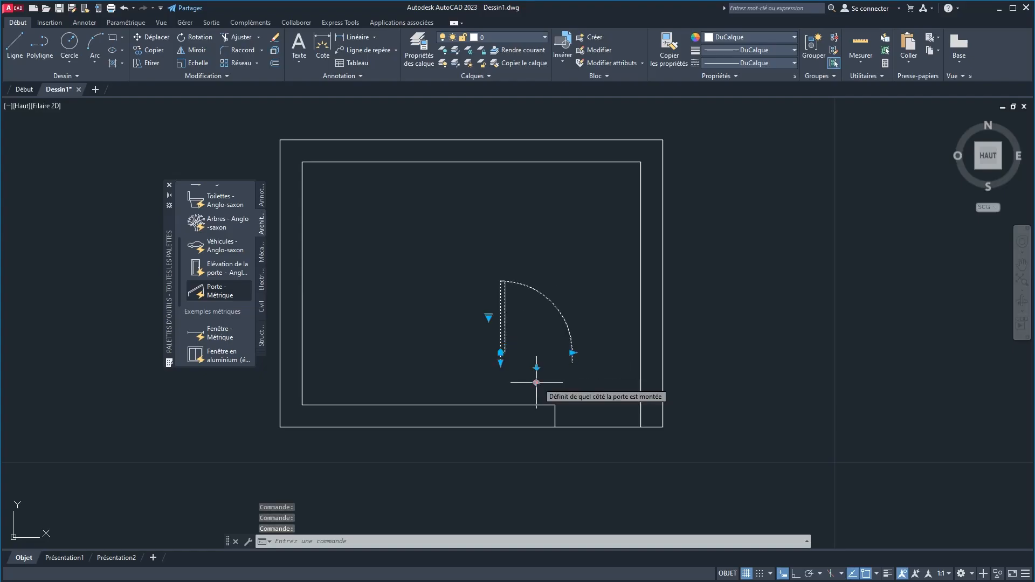
left_click(537, 368)
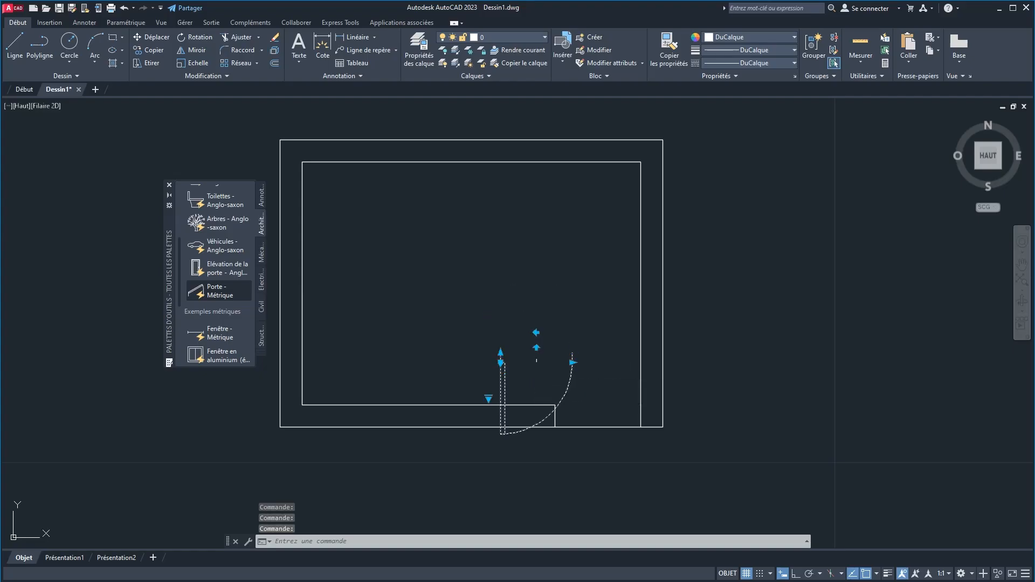
left_click(536, 348)
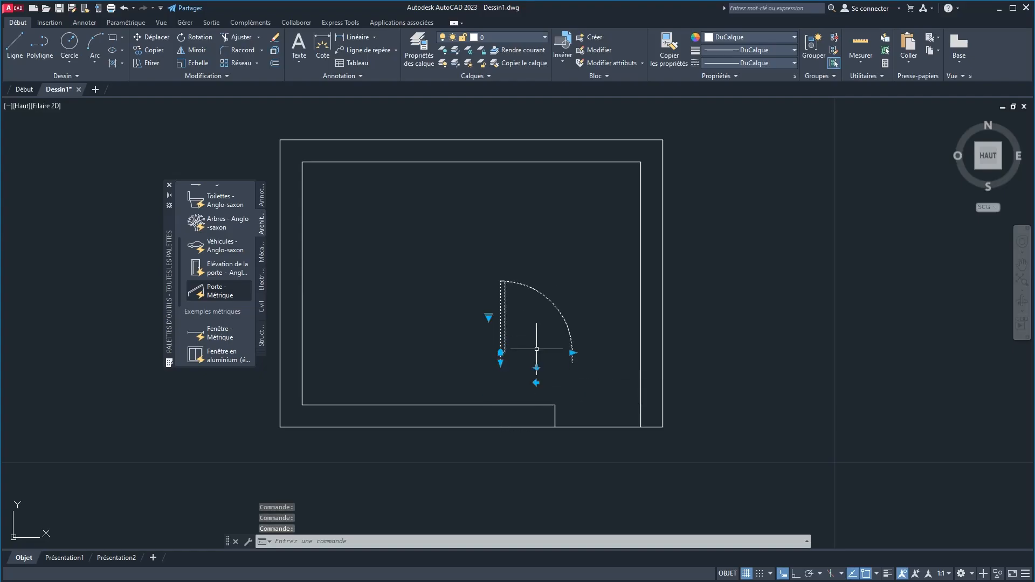
Flip the door's hinge to its right side and move its lower-right endpoint to the outer right corner of the doorway.
left_click(536, 383)
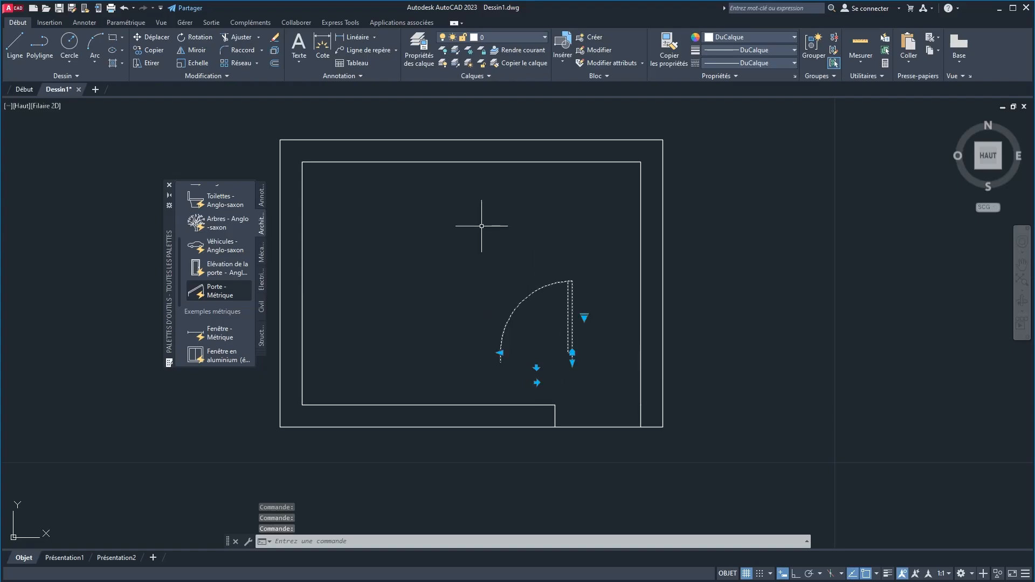
key("Escape")
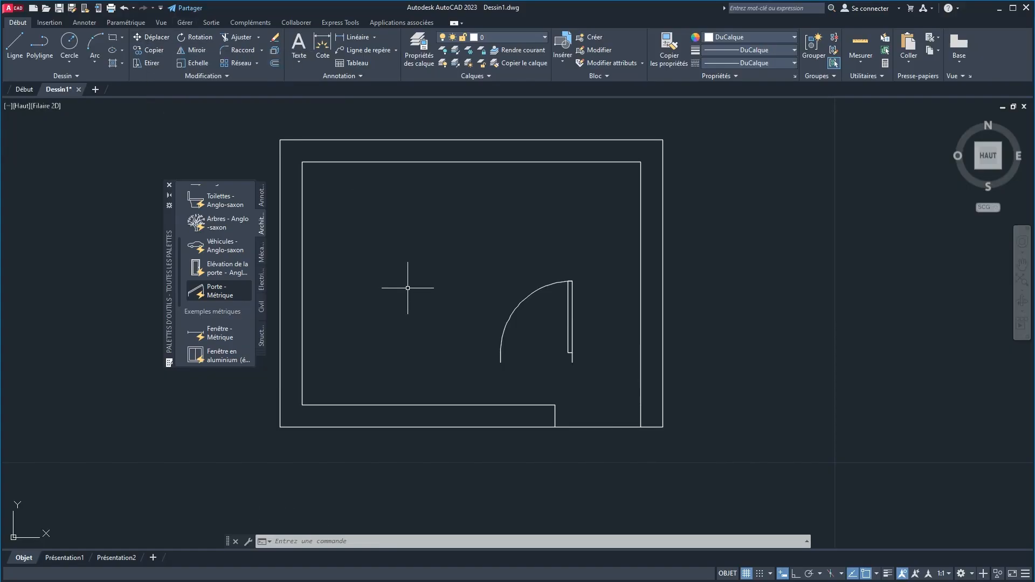
type("DP")
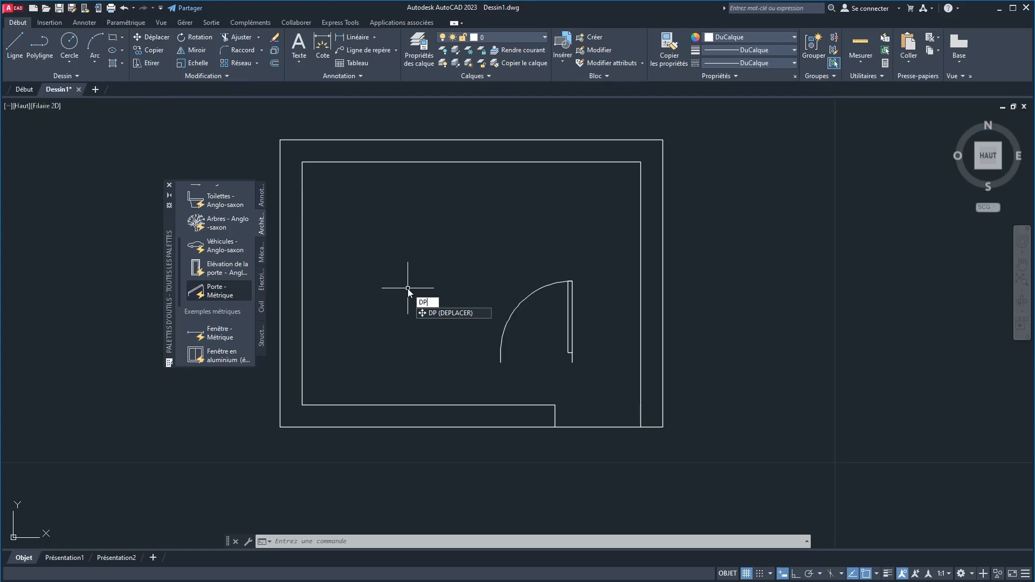
key("Return")
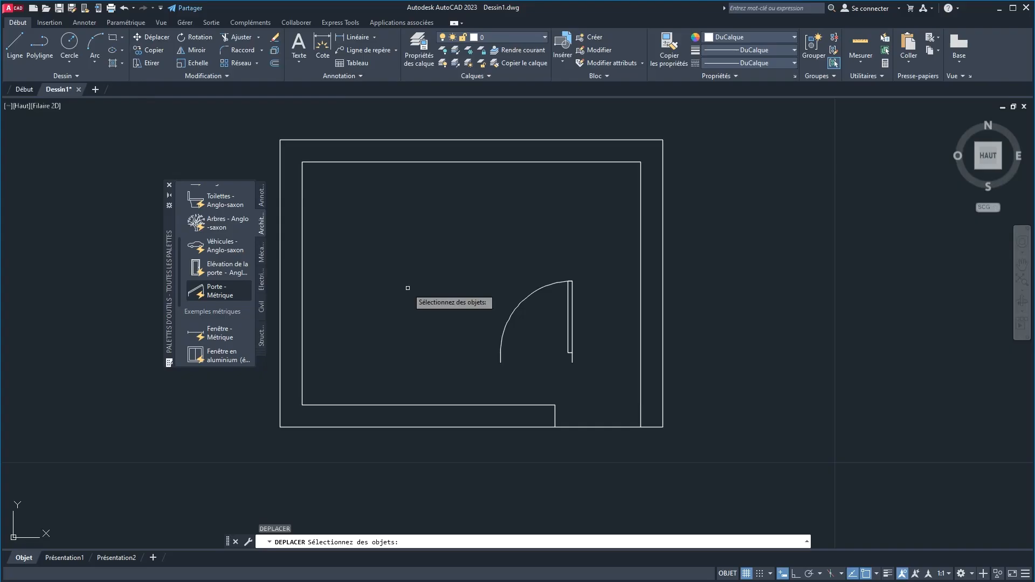
left_click(600, 375)
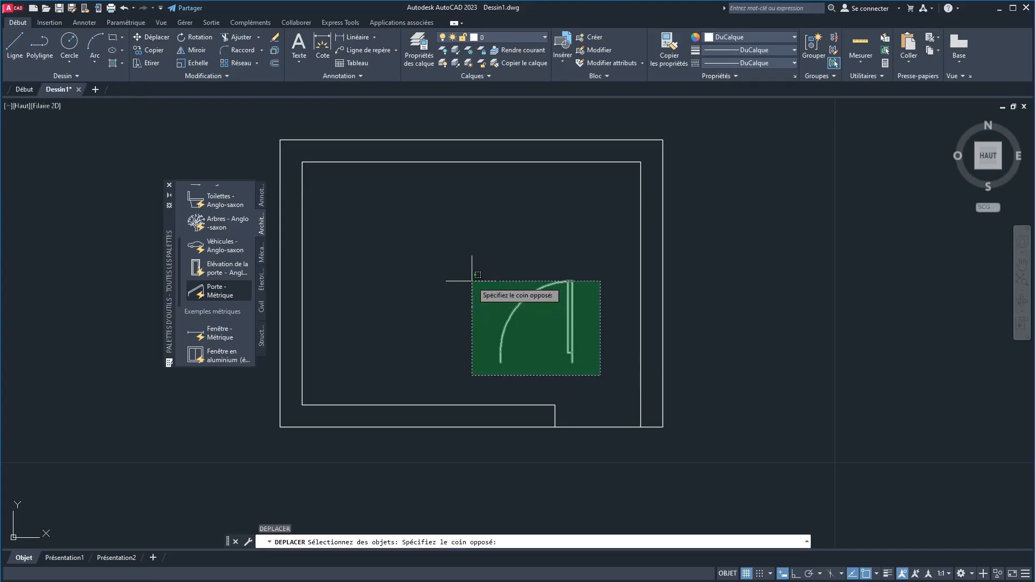
left_click(445, 250)
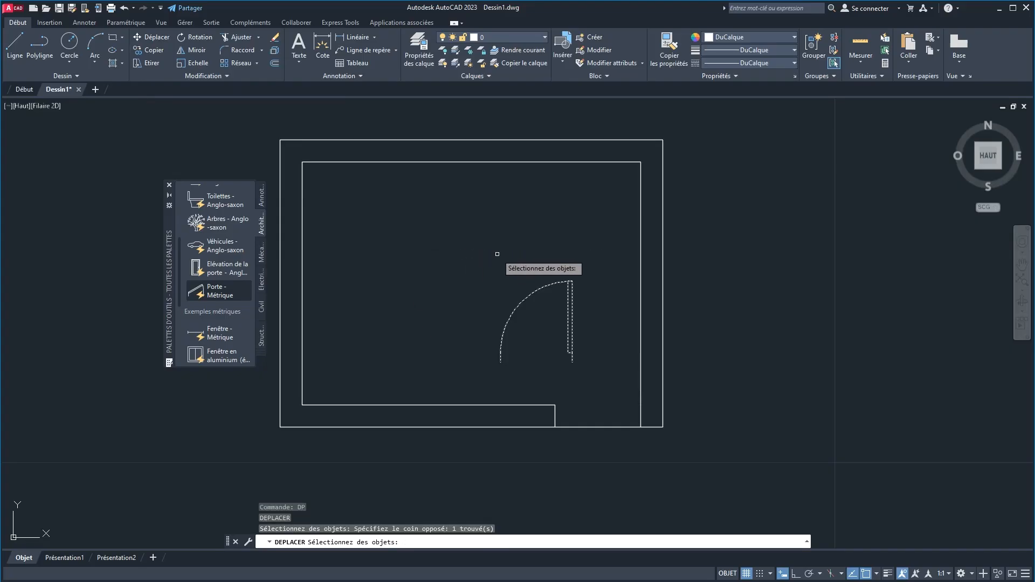
key("Return")
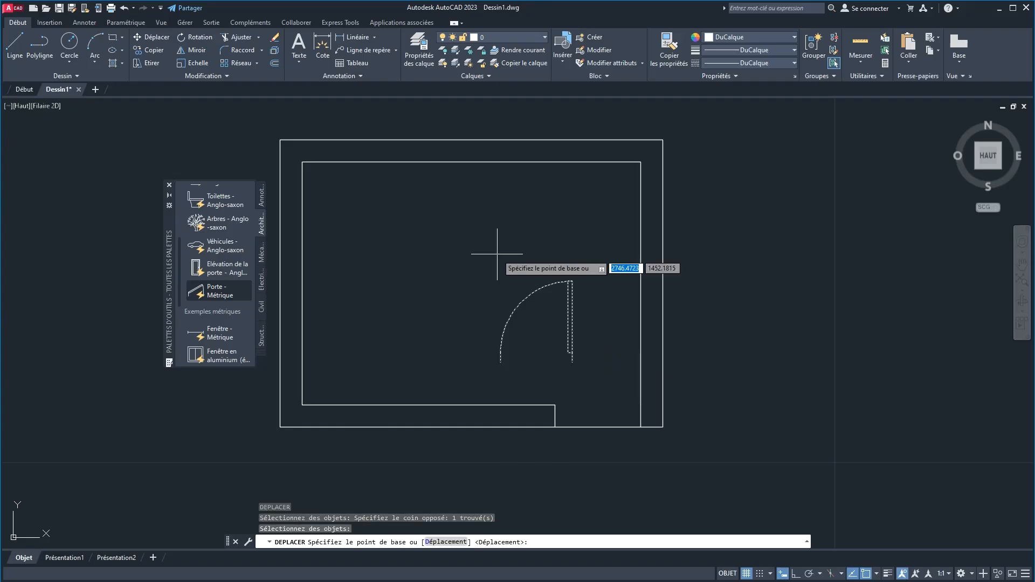
left_click(573, 363)
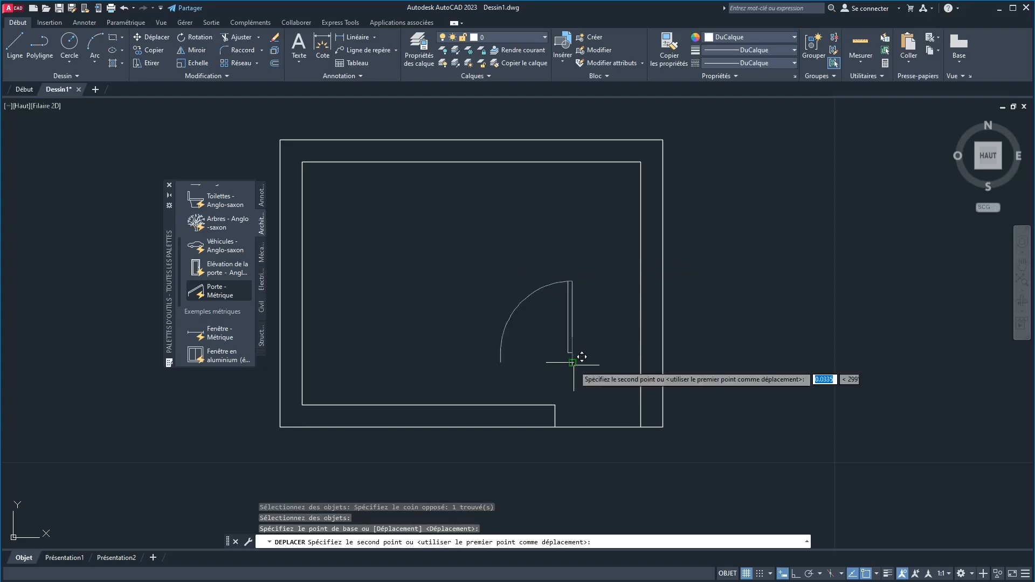
left_click(641, 427)
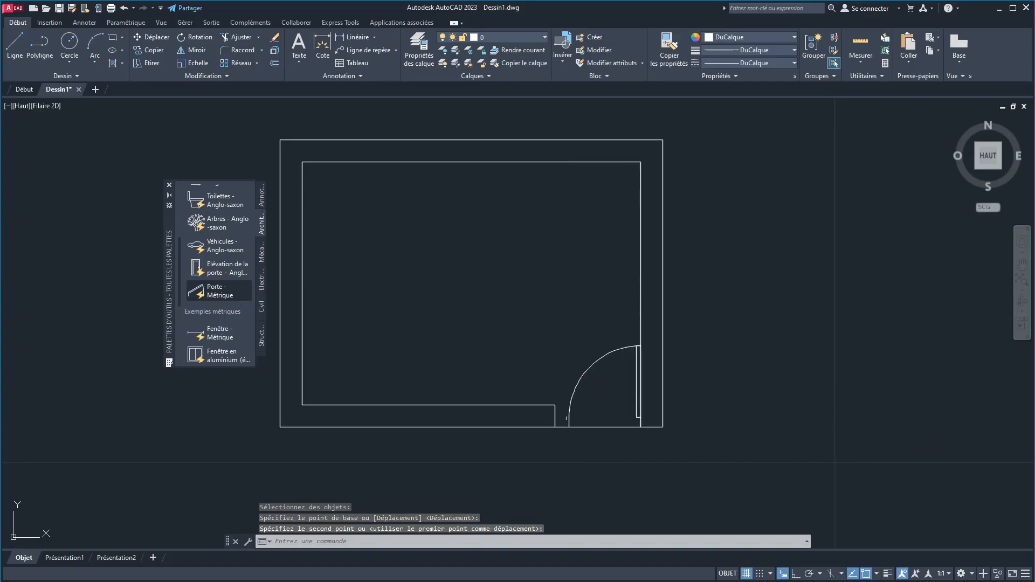
Stretch the door's width to the left jamb so it fills the doorway, and close the tool palettes.
left_click(570, 414)
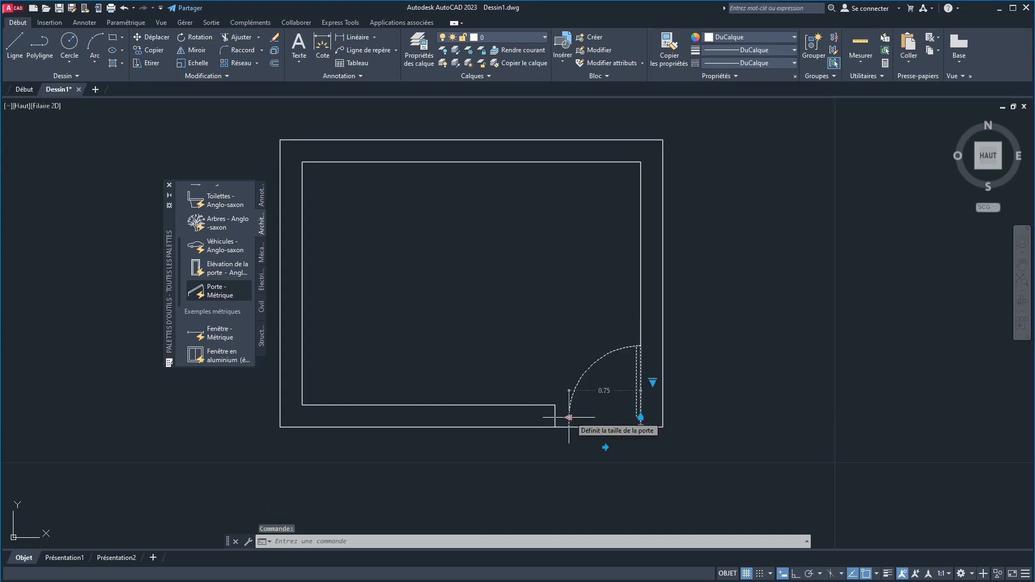
left_click(570, 417)
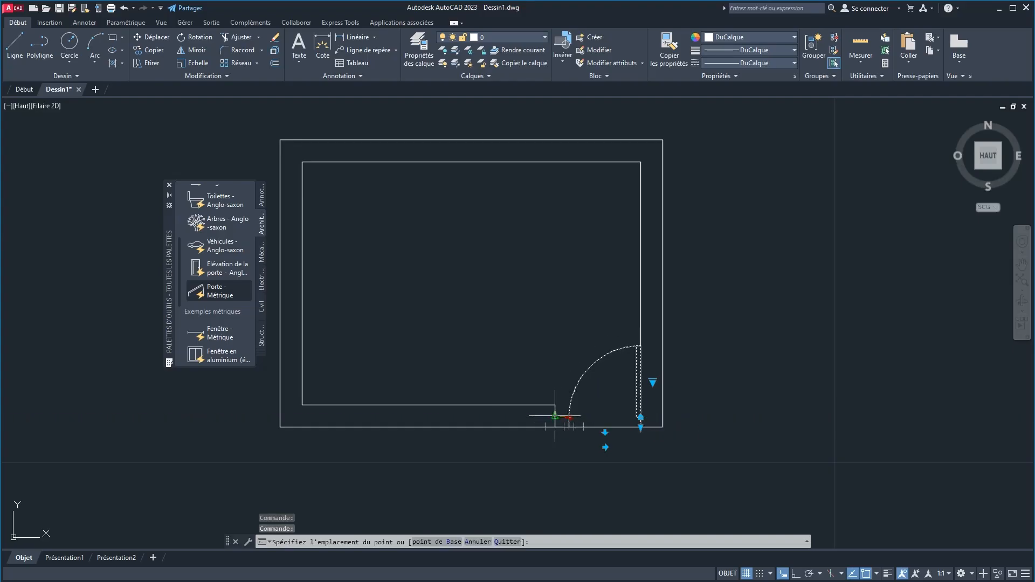
left_click(555, 417)
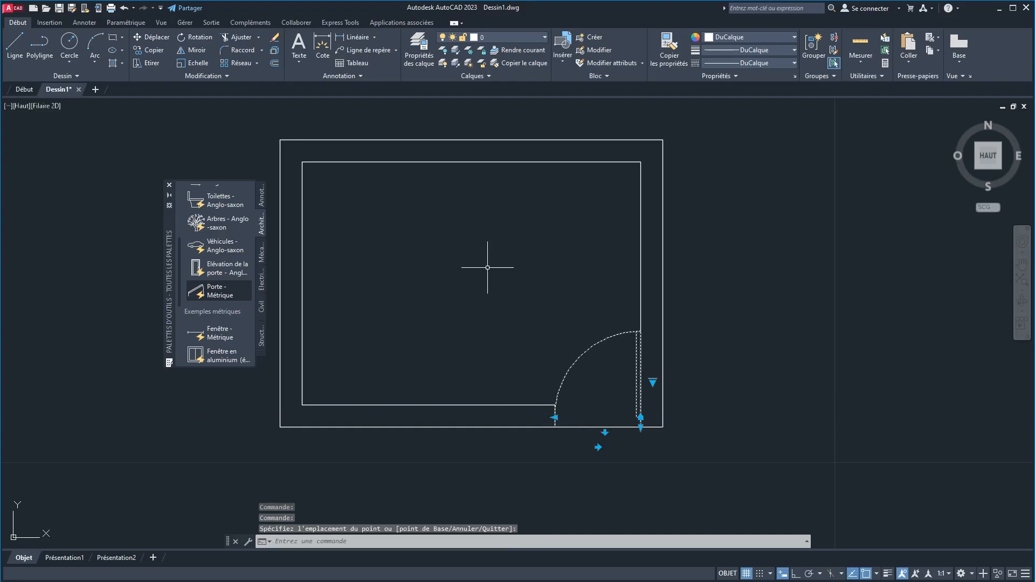
key("Escape")
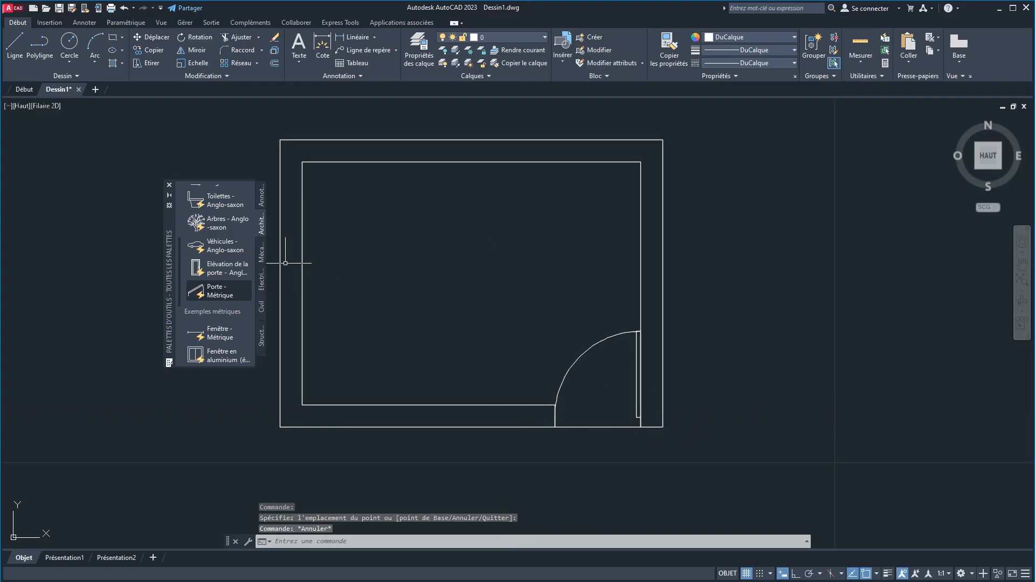
left_click(168, 186)
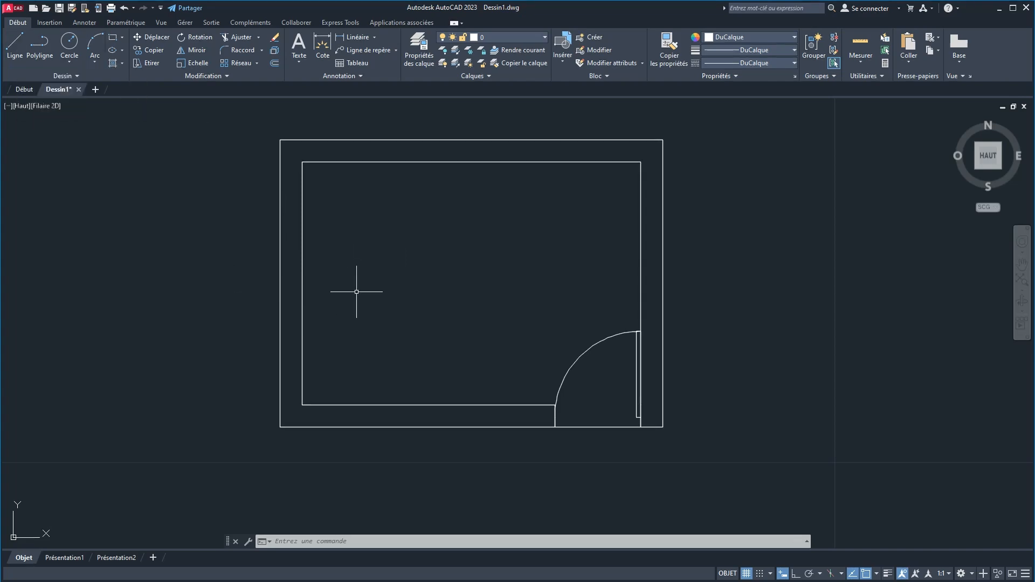
Draw a short horizontal line across the left wall's thickness, starting at the outer wall line's midpoint.
type("l")
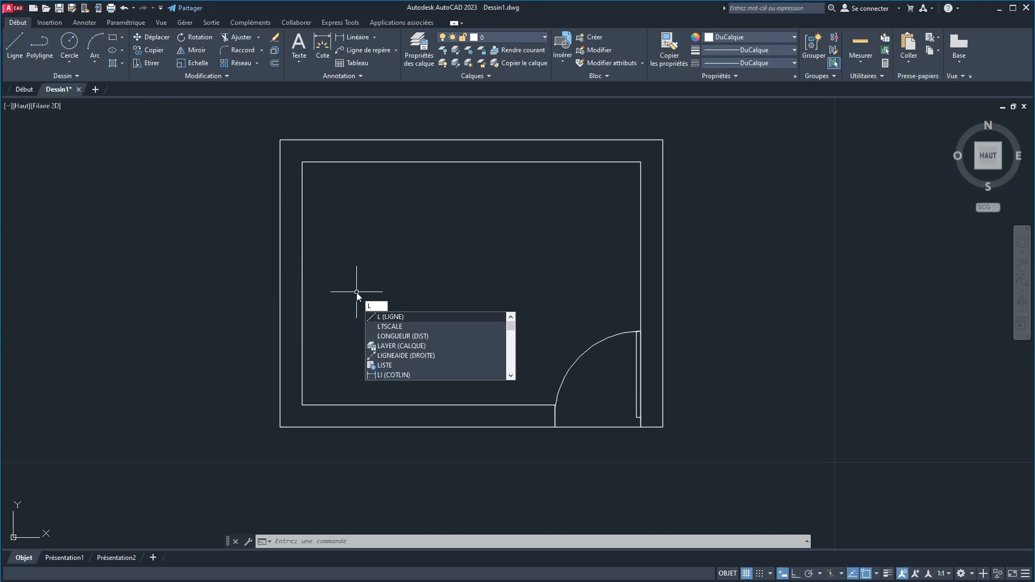
key("Return")
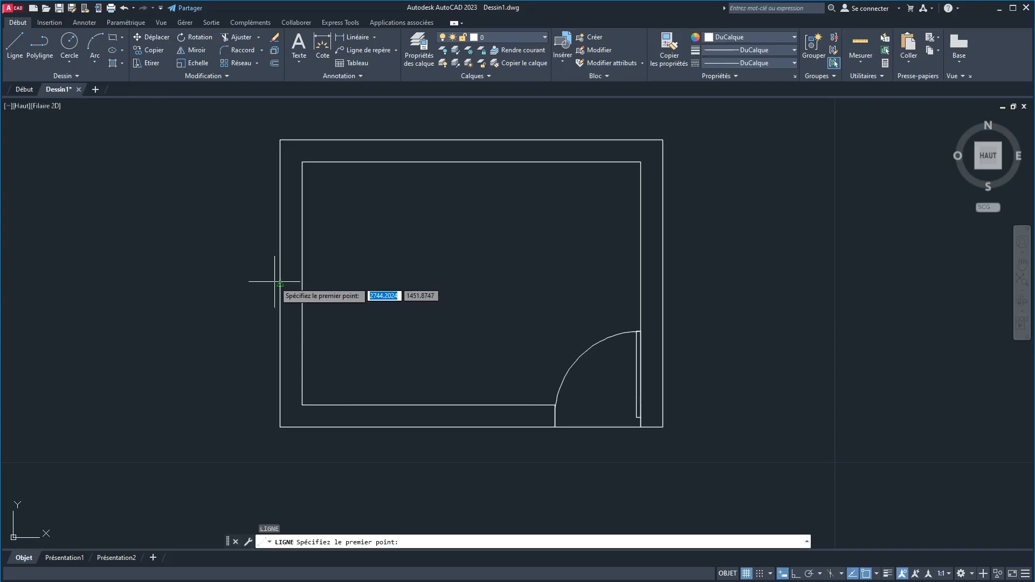
left_click(280, 283)
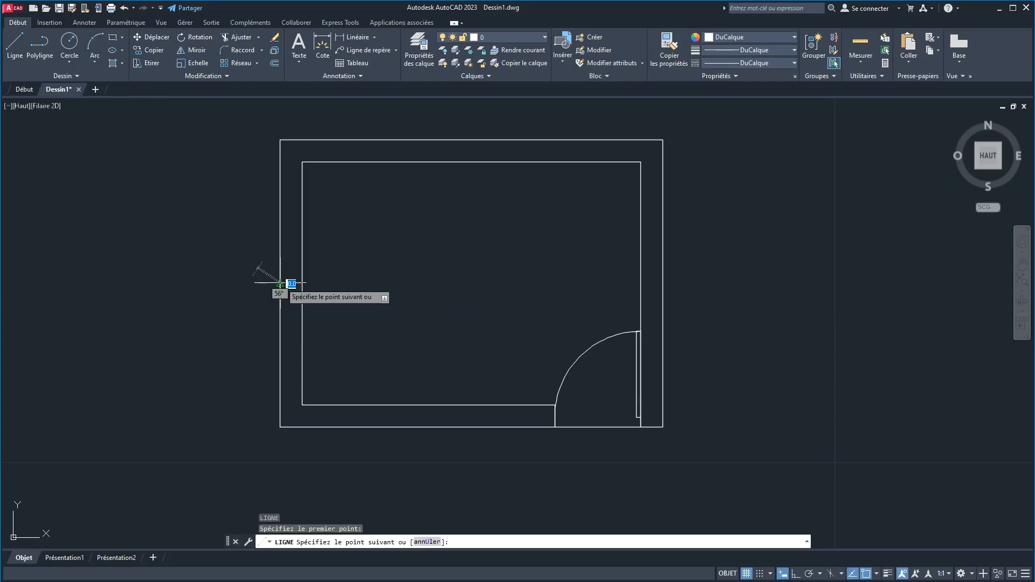
left_click(300, 282)
right_click(344, 255)
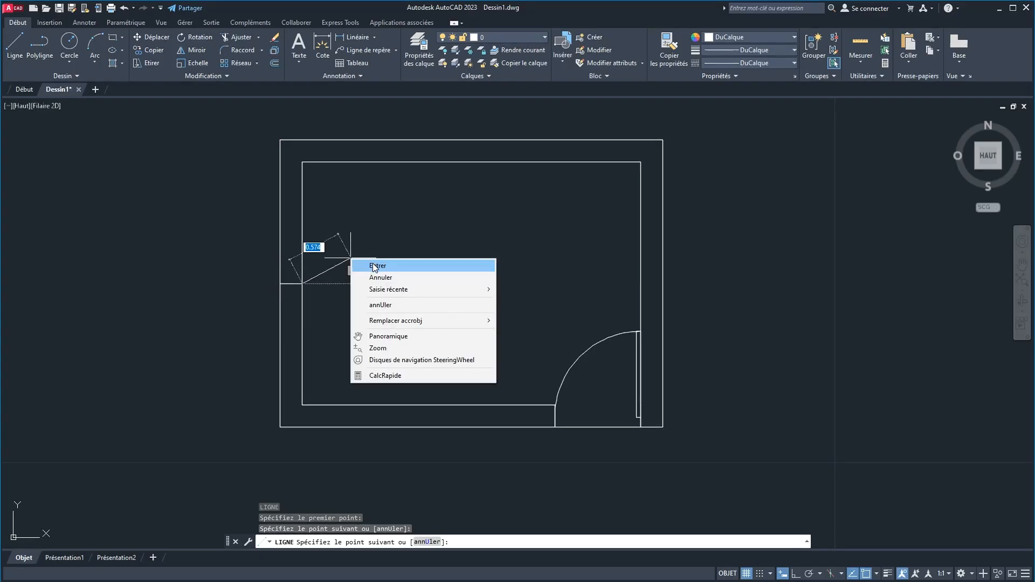
left_click(367, 265)
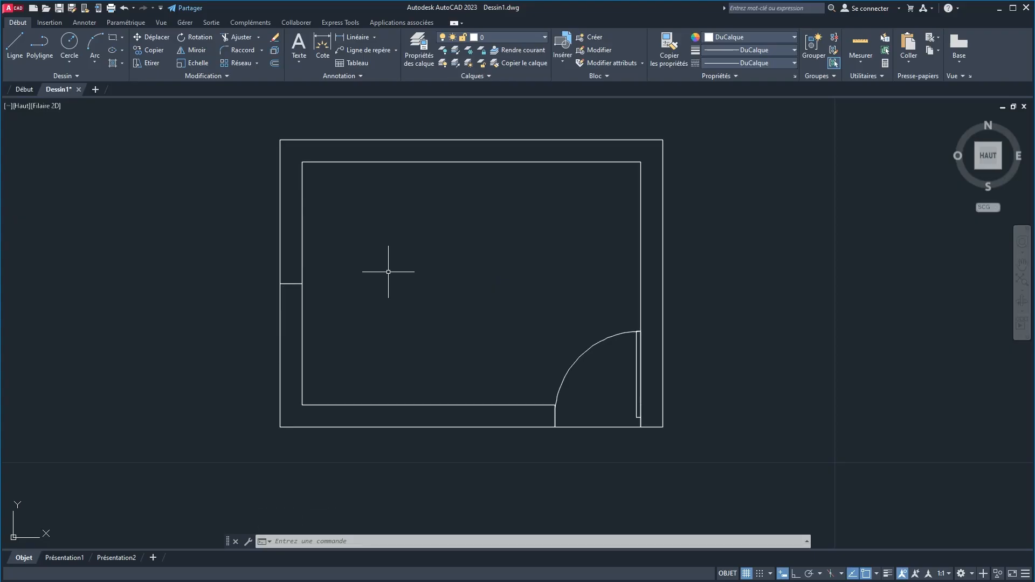
Offset the short line in the left wall by 0.6 both upward and downward.
left_click(274, 66)
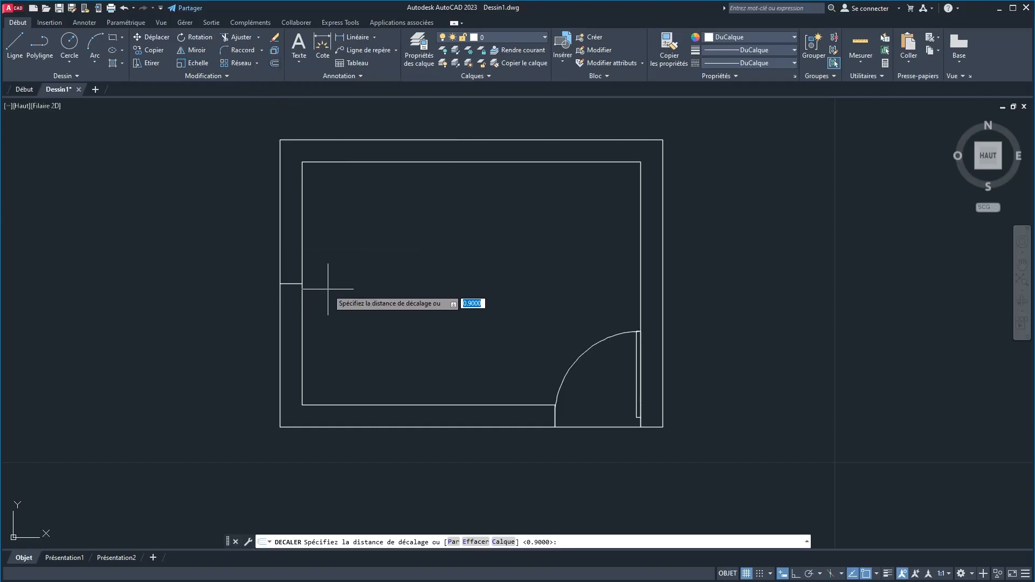
type("0.6")
key("Return")
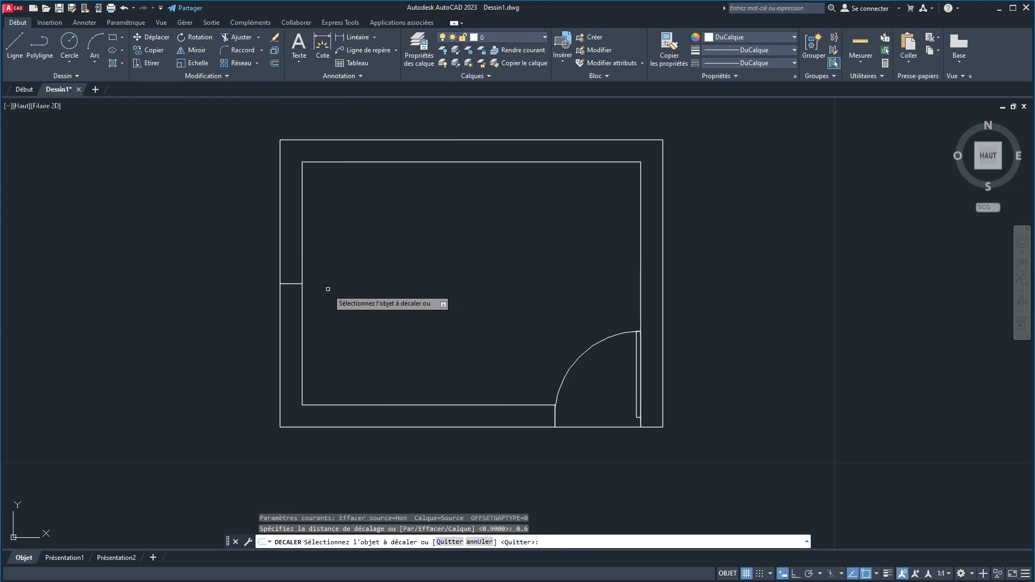
left_click(291, 283)
left_click(293, 240)
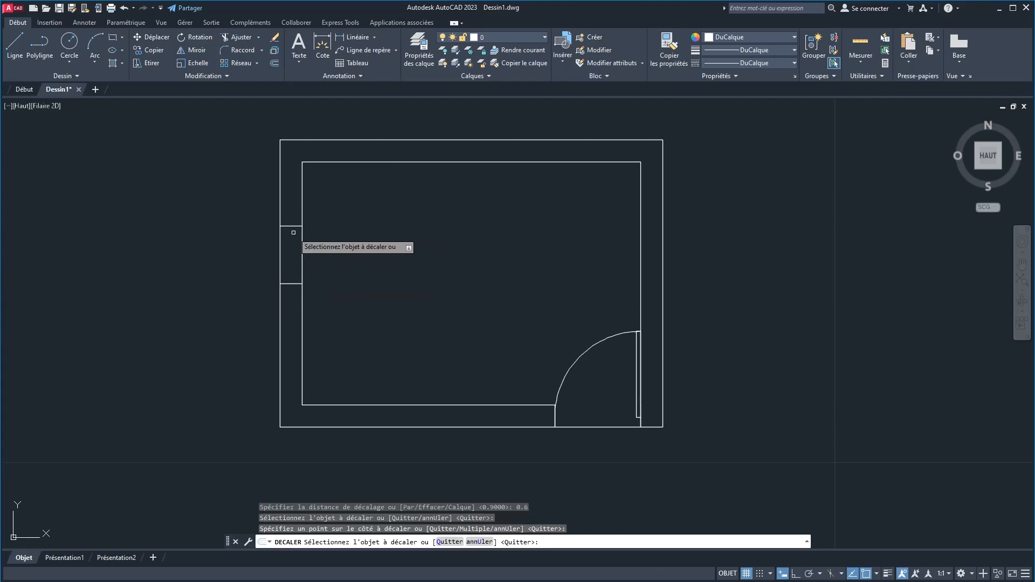
left_click(292, 283)
left_click(289, 333)
right_click(343, 315)
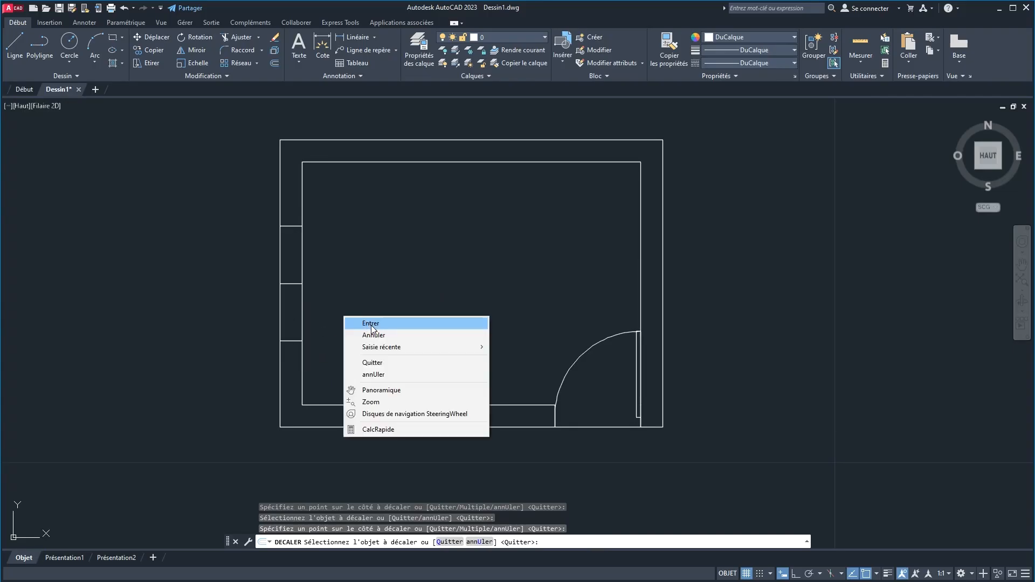
left_click(371, 324)
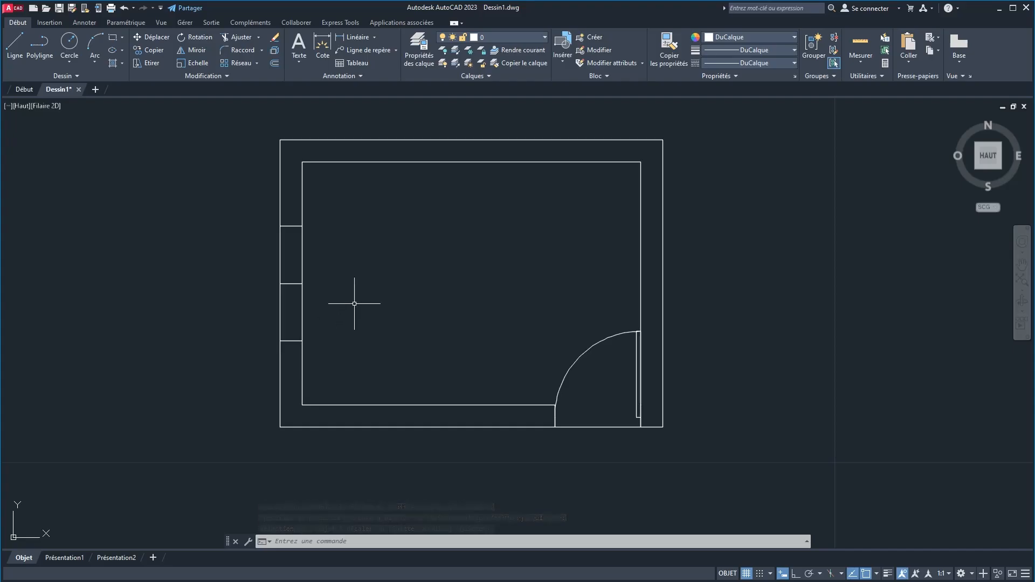
Draw a vertical line through the left wall opening, joining the midpoints of its upper and lower short lines.
type("L")
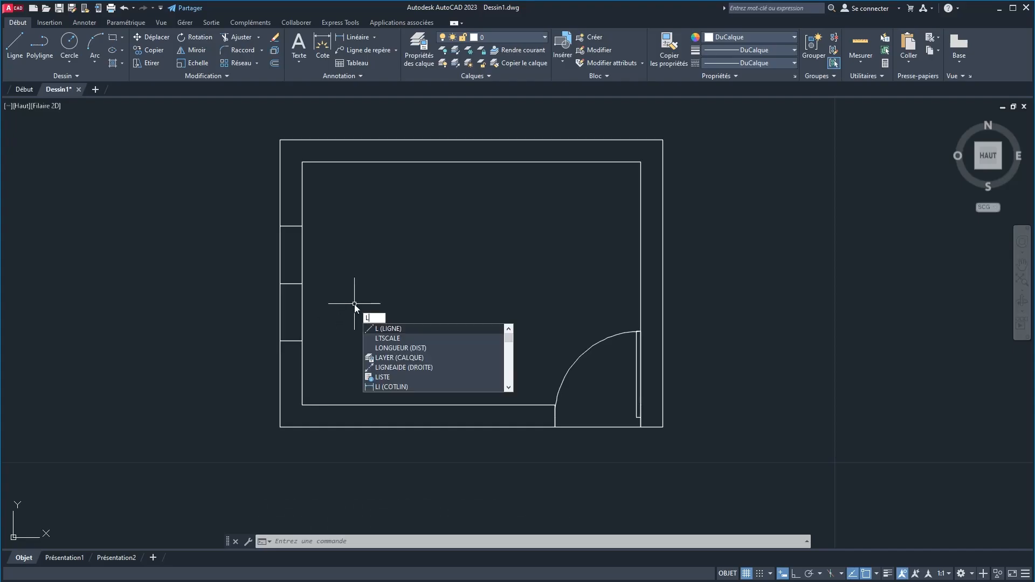
key("Return")
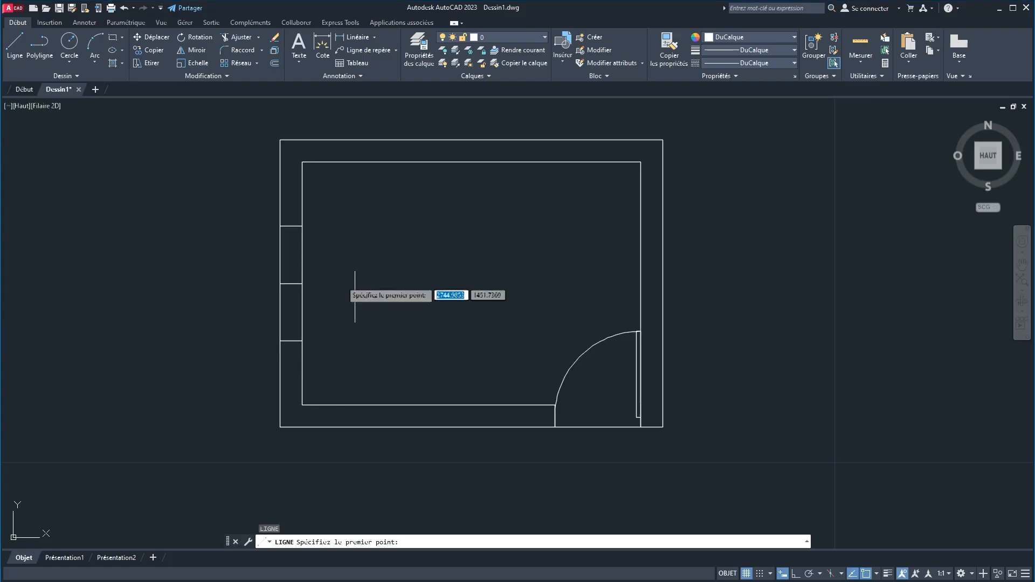
left_click(292, 226)
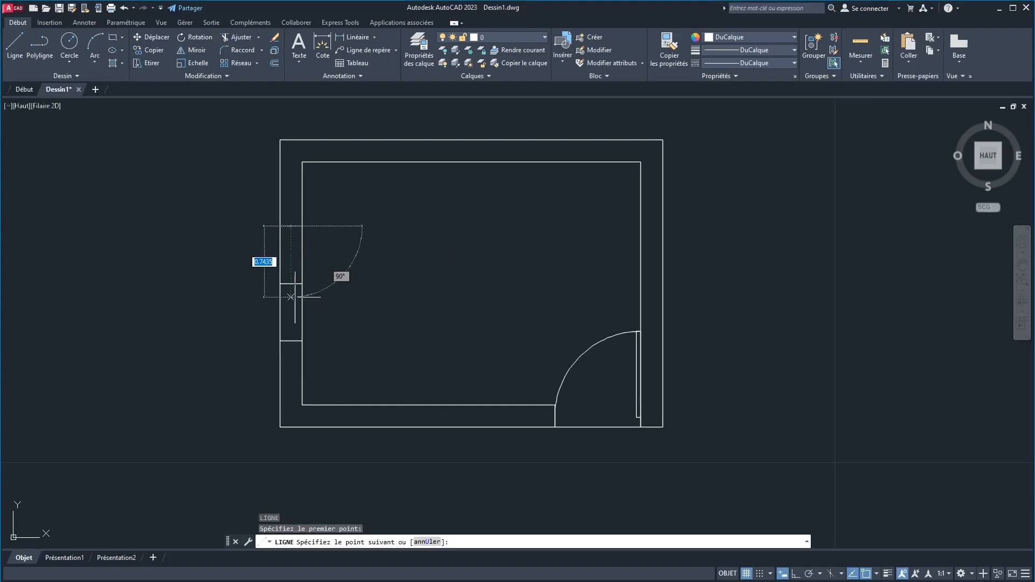
left_click(291, 341)
right_click(385, 335)
left_click(402, 340)
Erase the middle short horizontal line in the left wall opening.
left_click(298, 284)
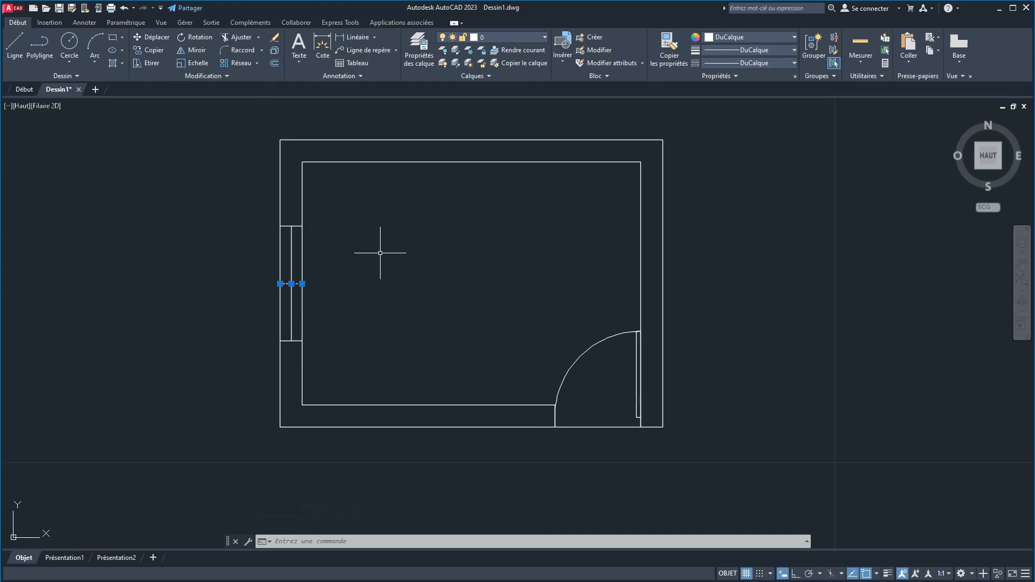
type("effa")
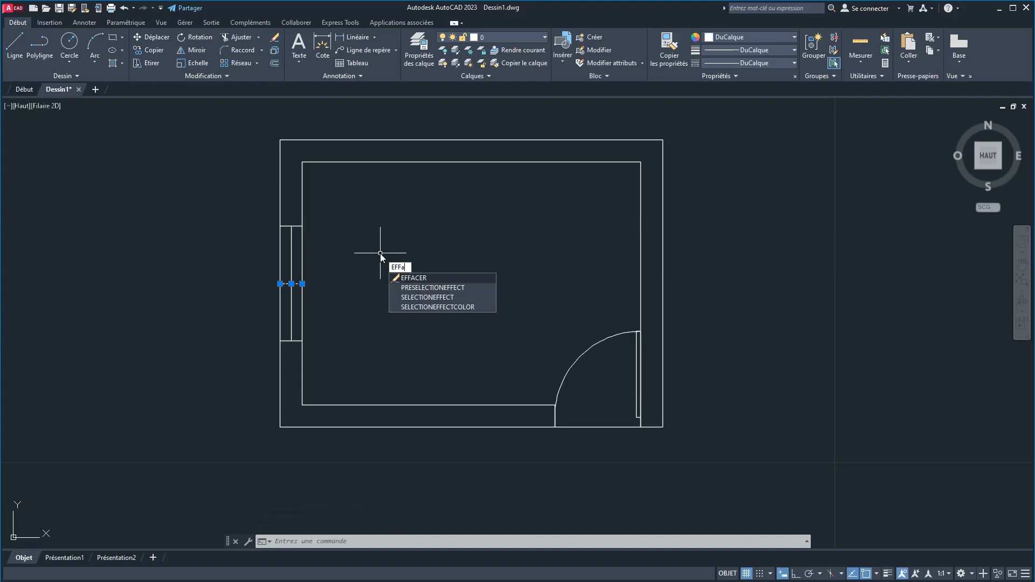
key("Return")
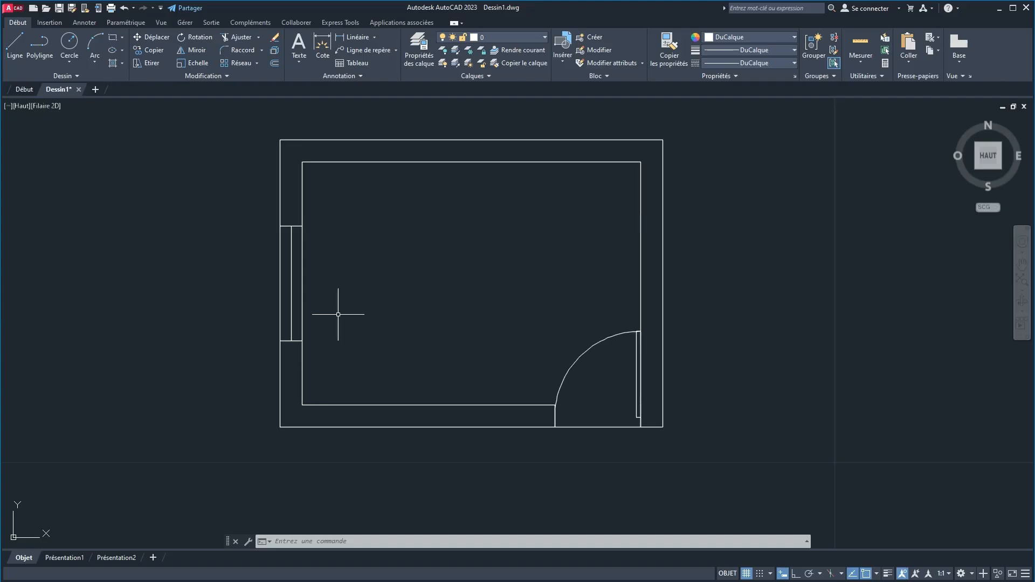
Draw a polyline from the window's upper outer corner: 0.15 up, 0.3 left, 1.5 down, right to the wall, then to the lower outer corner.
left_click(40, 51)
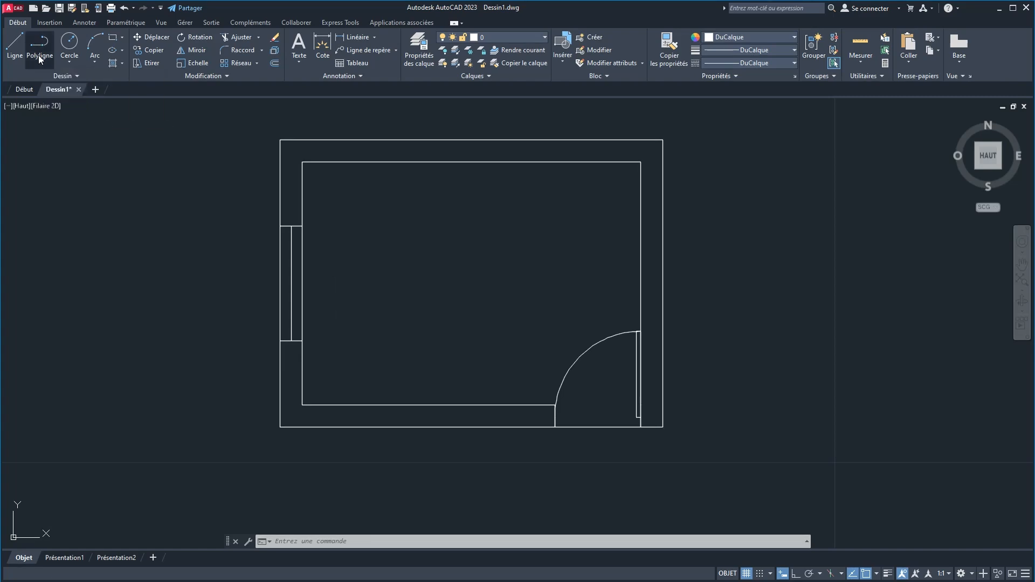
left_click(280, 226)
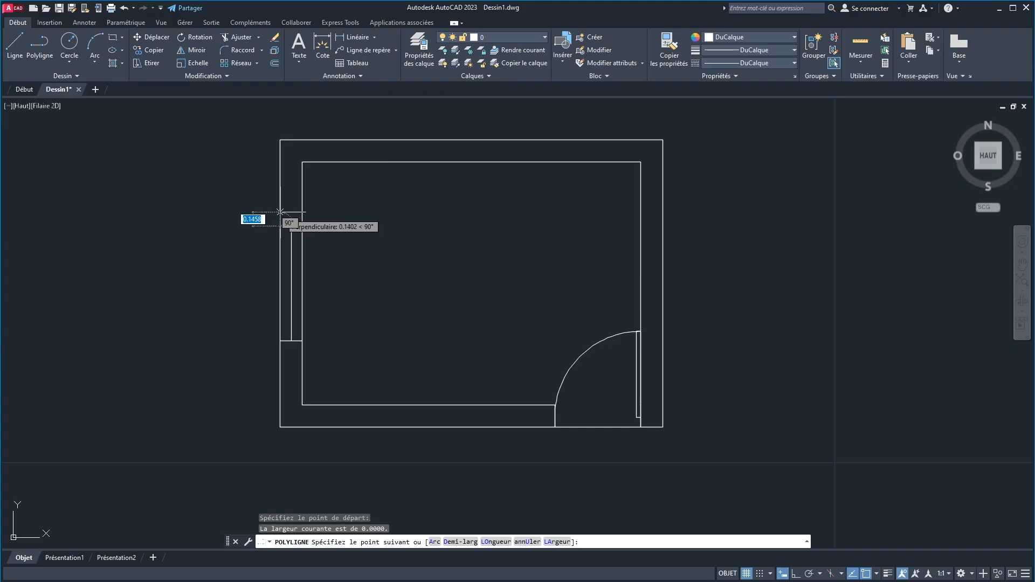
type("0.15")
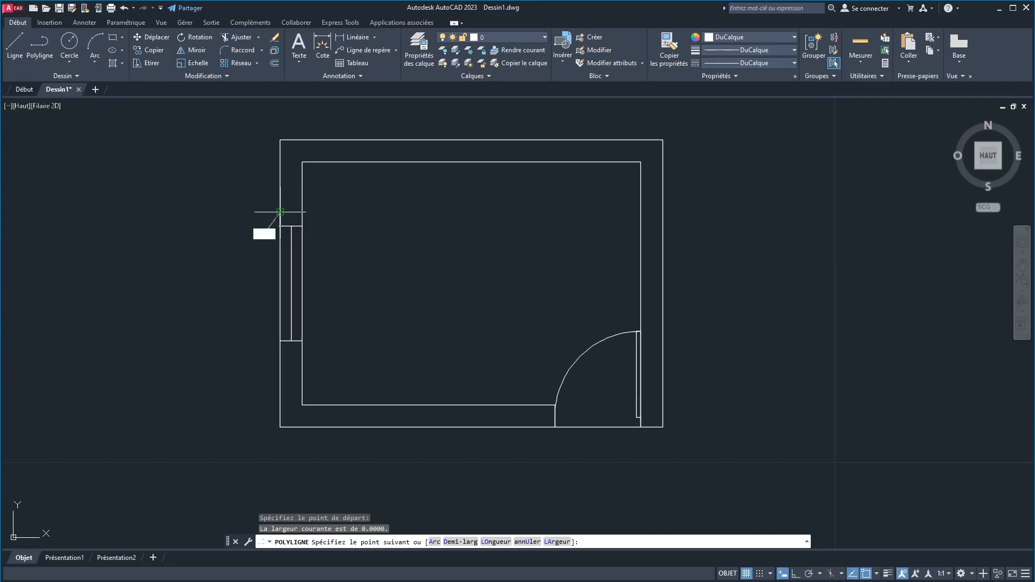
key("Return")
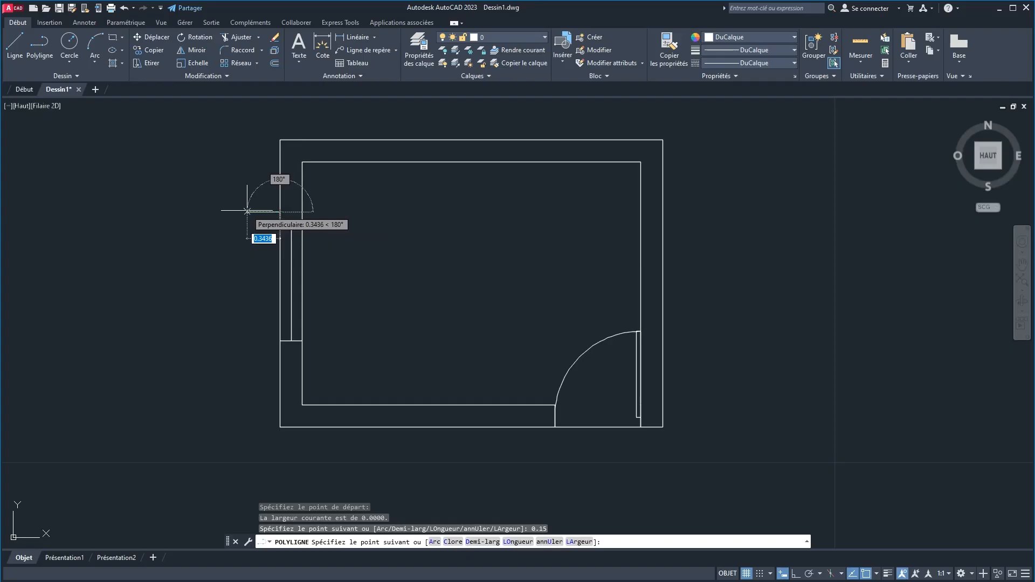
type(".3")
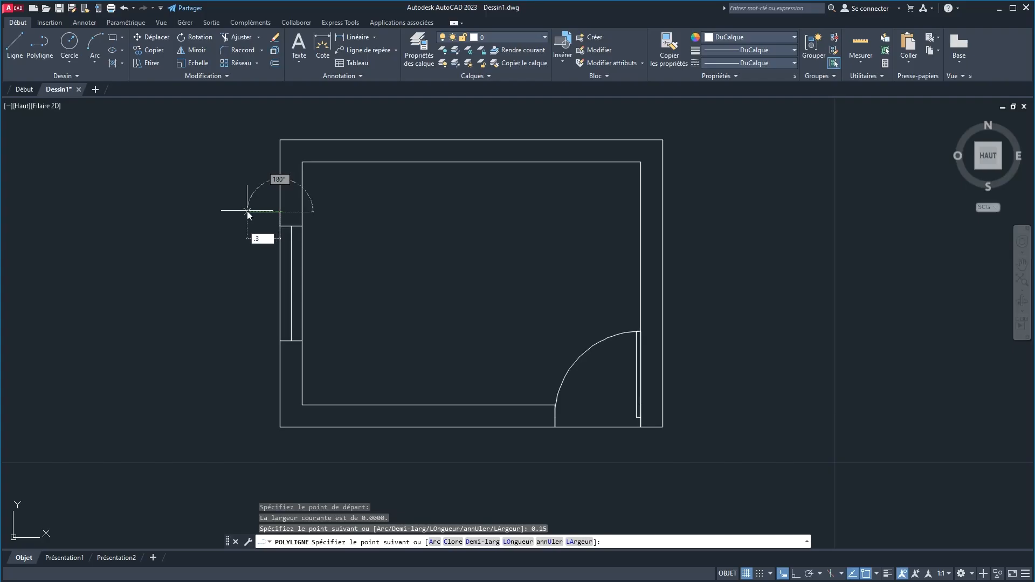
key("Return")
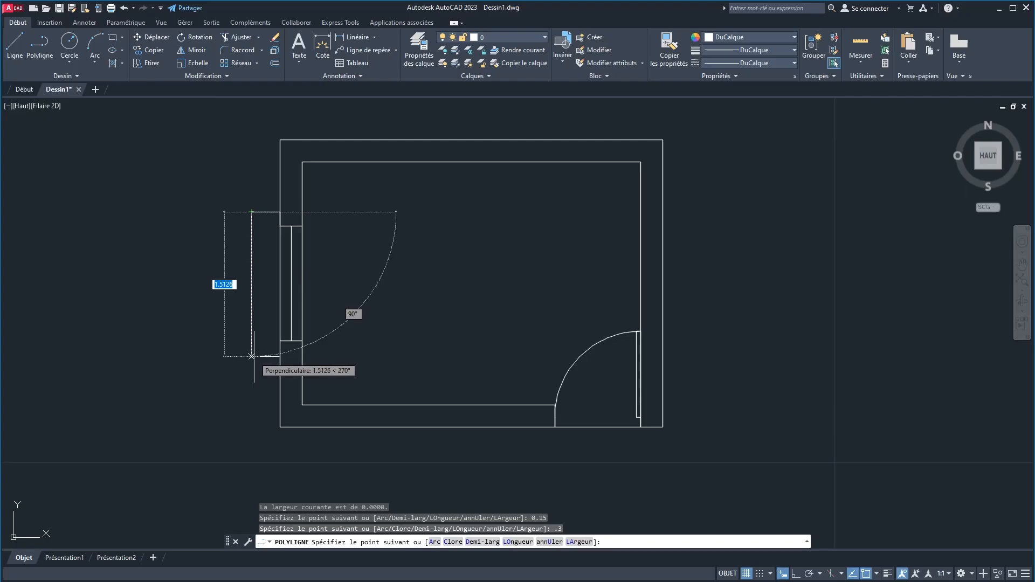
type("1.")
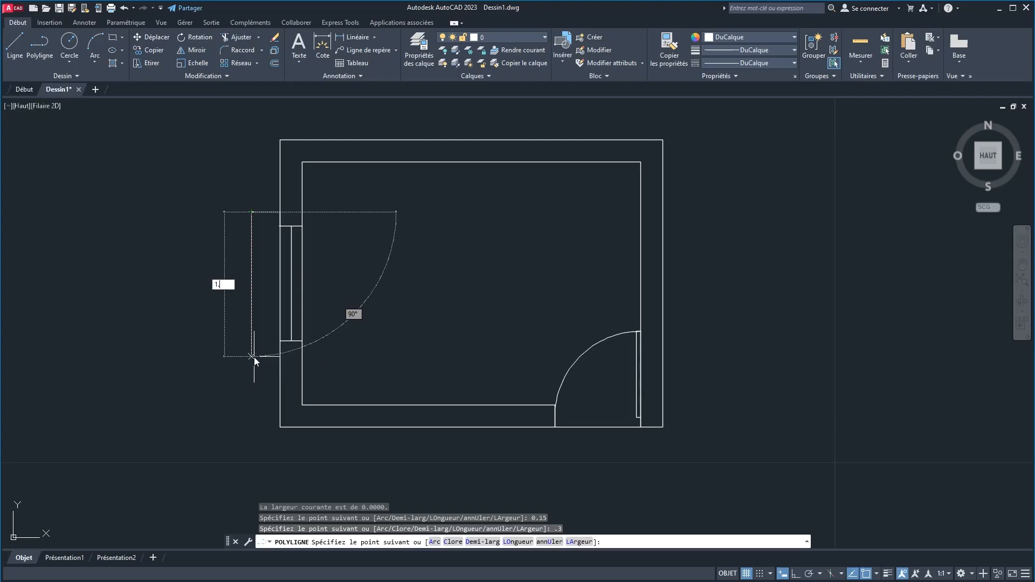
key("Return")
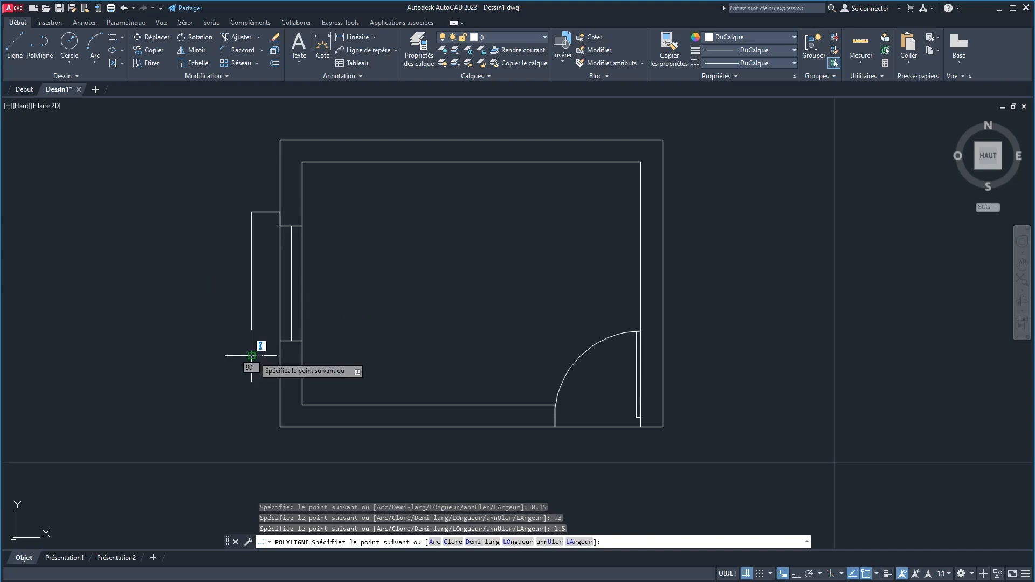
left_click(279, 356)
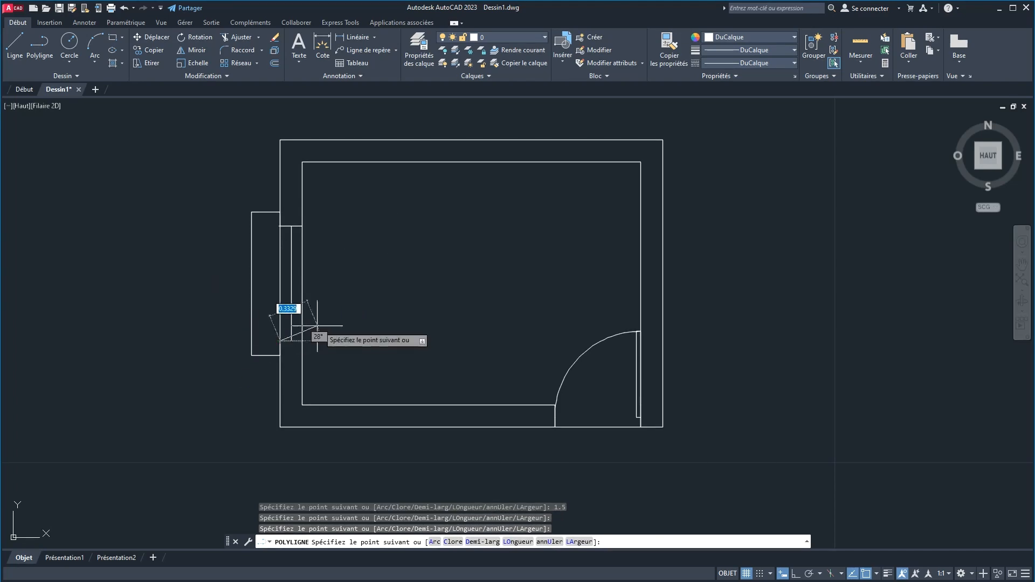
right_click(328, 322)
left_click(349, 331)
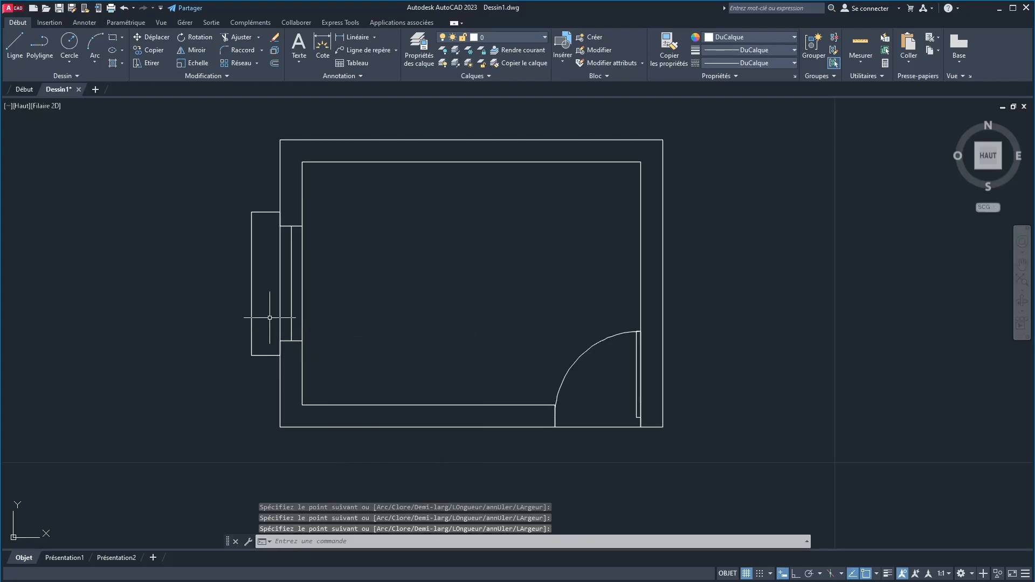
Give the polyline outside the window the INTERROMPU linetype and the green colour.
left_click(251, 259)
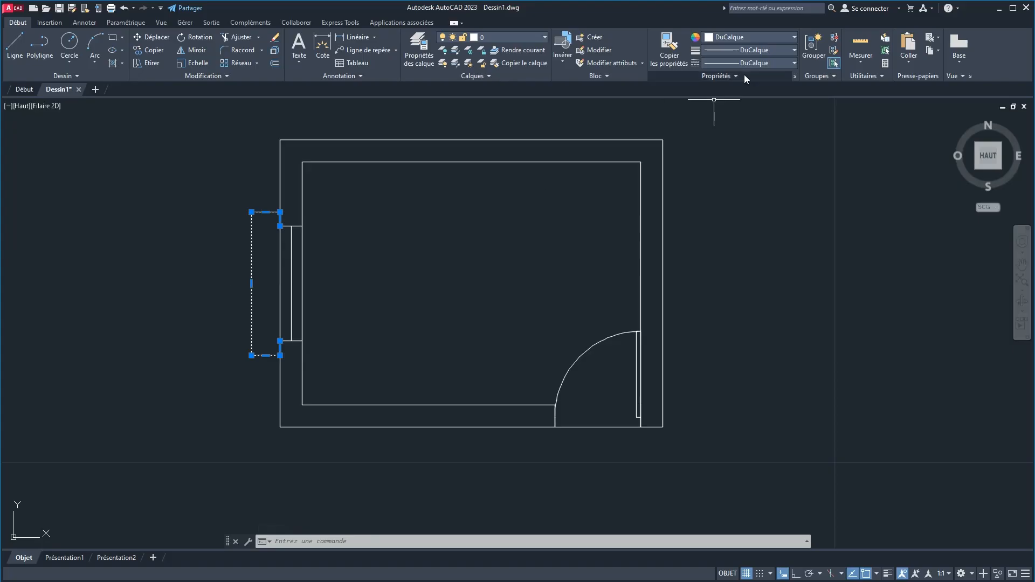
left_click(756, 65)
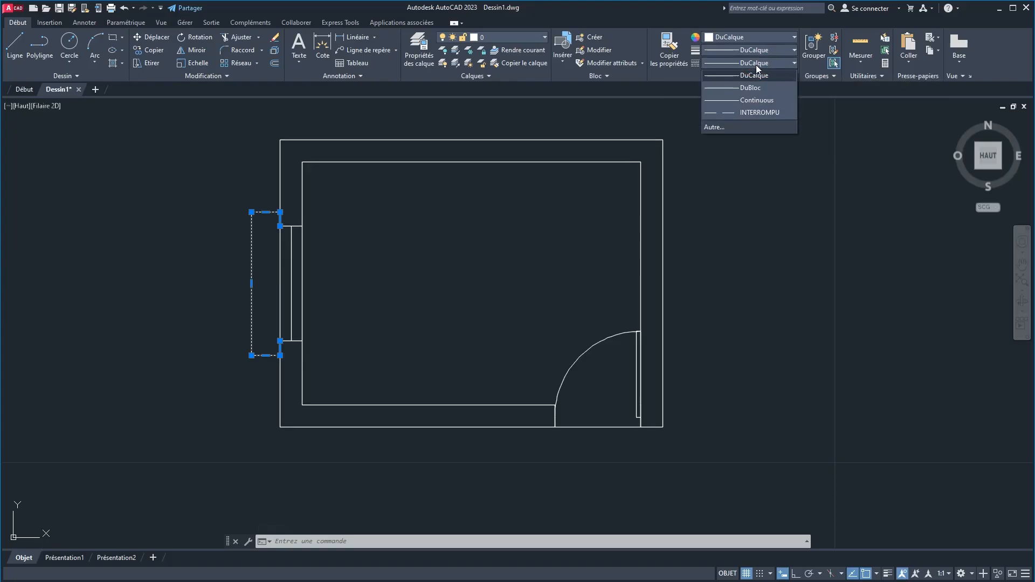
left_click(729, 112)
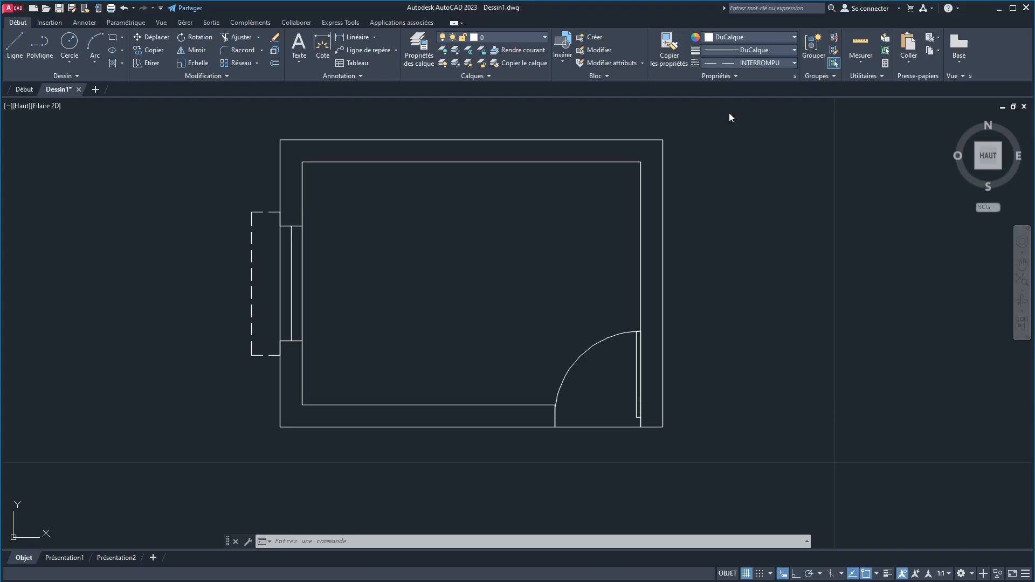
left_click(723, 38)
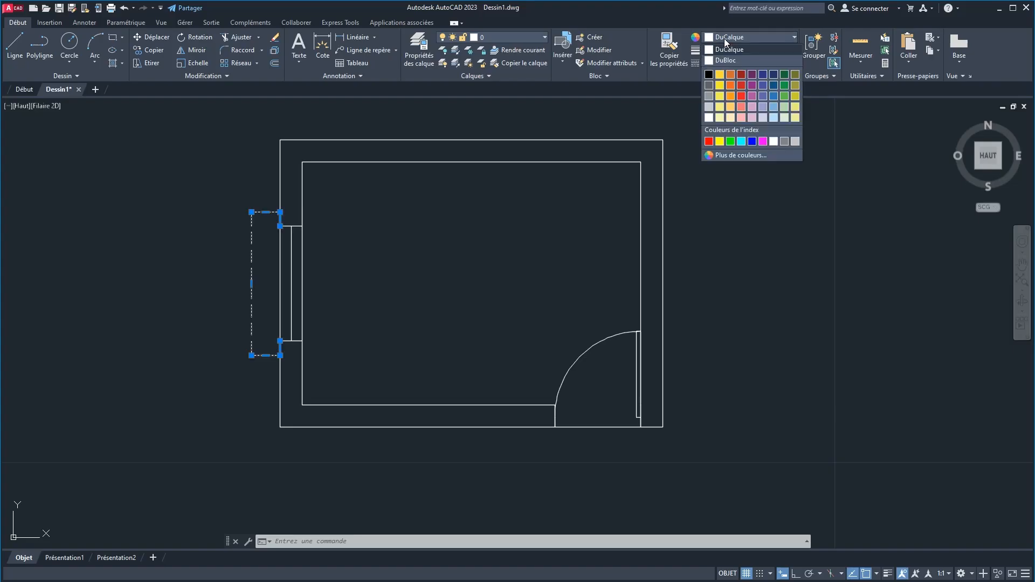
left_click(730, 144)
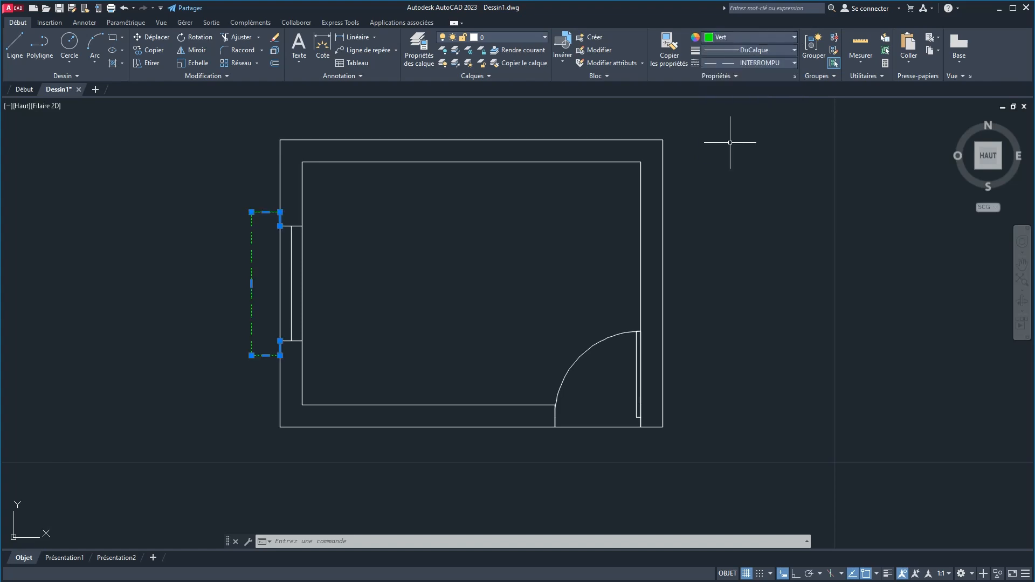
key("Escape")
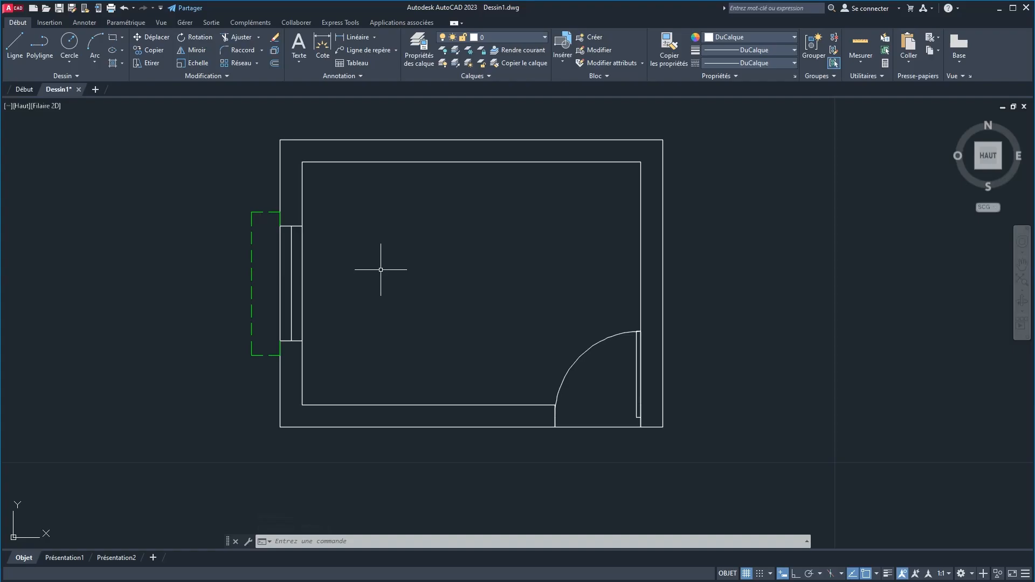
Set the global linetype scale (LTSCALE) to 0.008 and regenerate the drawing.
type("LTS")
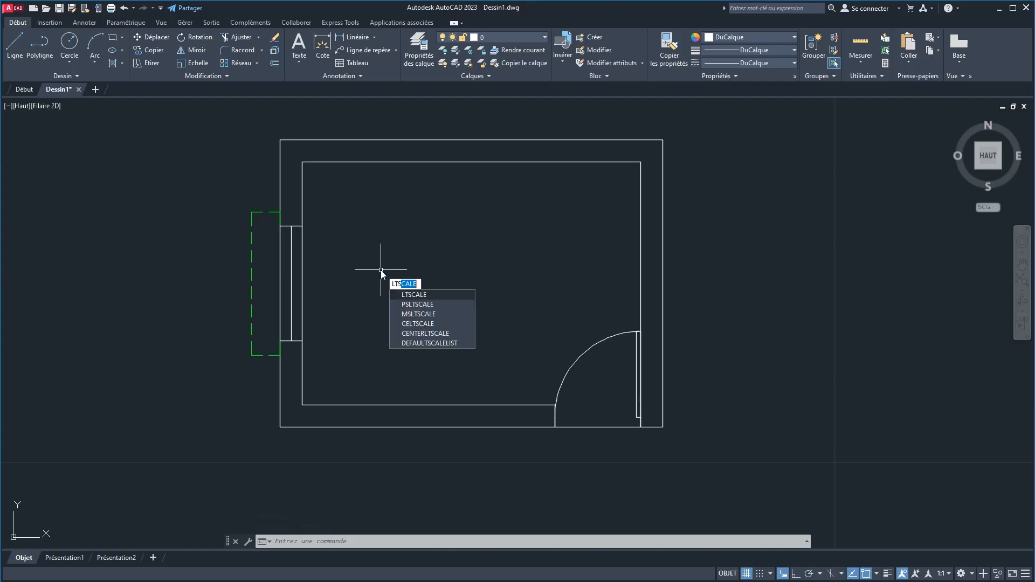
key("Return")
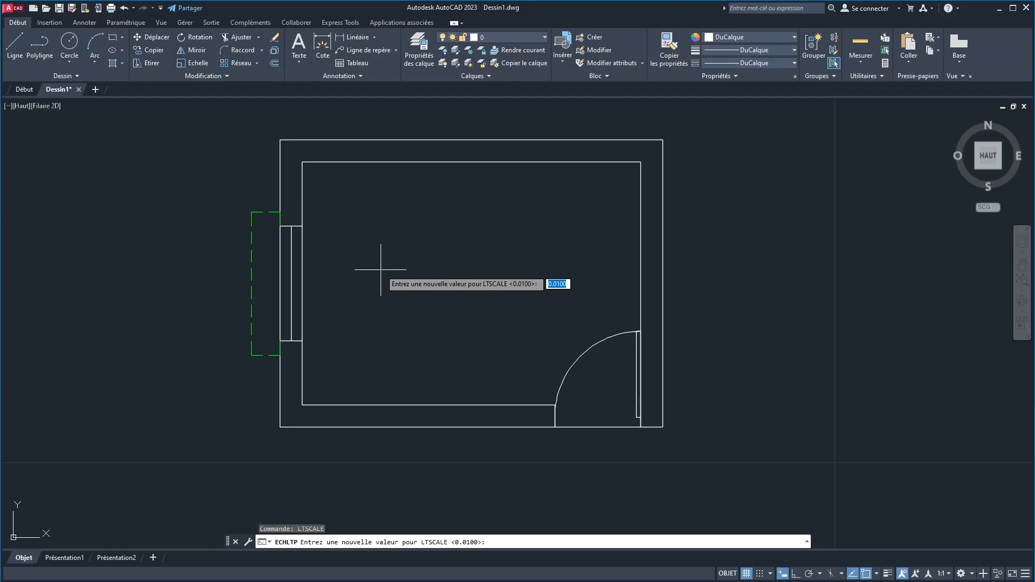
type("0.")
key("Return")
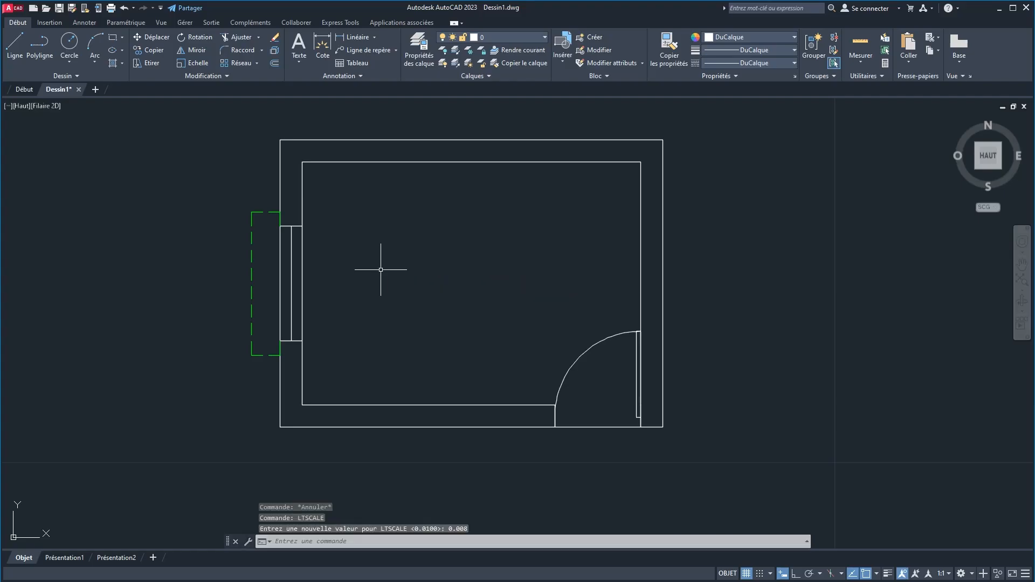
type("RE")
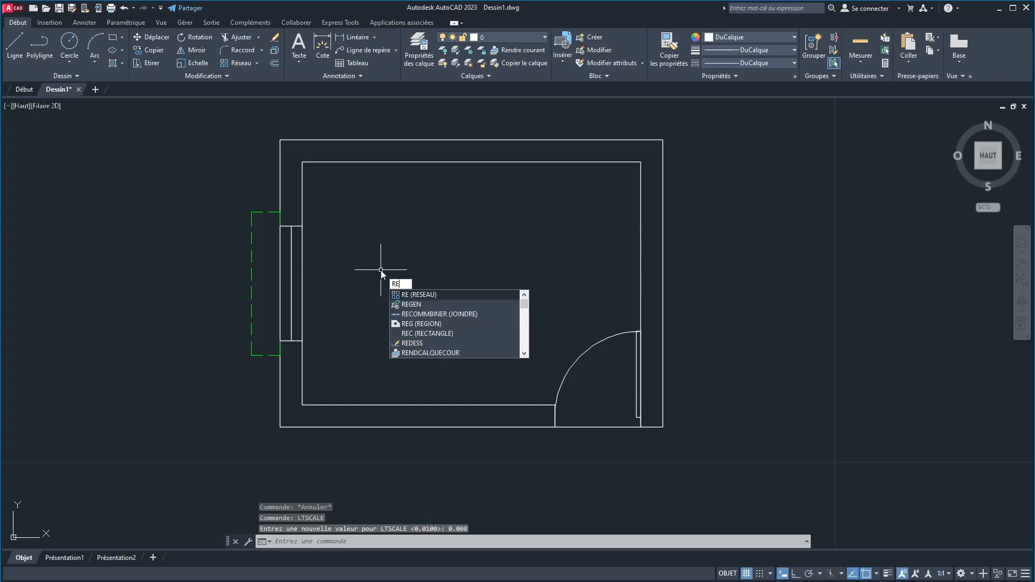
type("GEN")
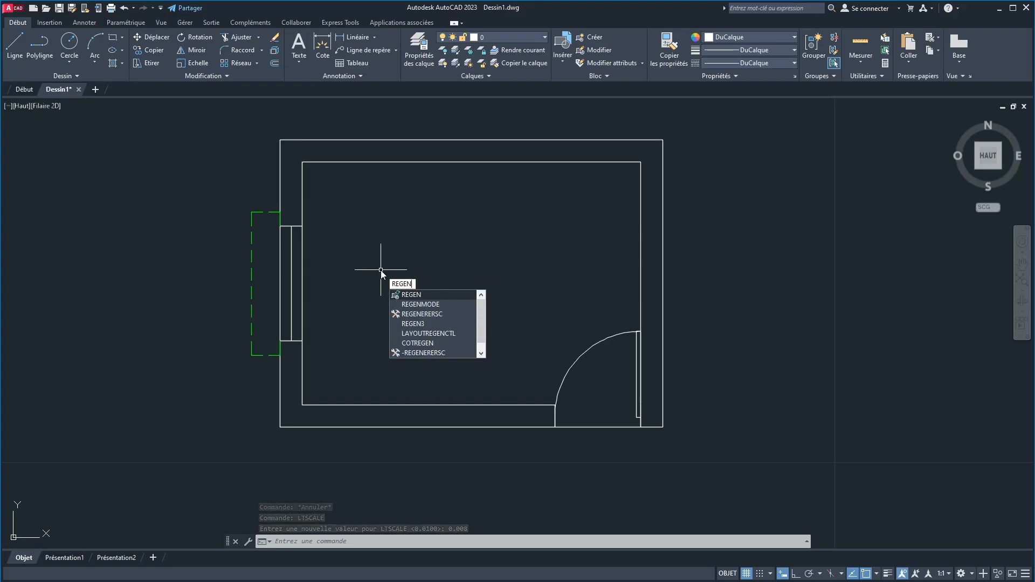
key("Return")
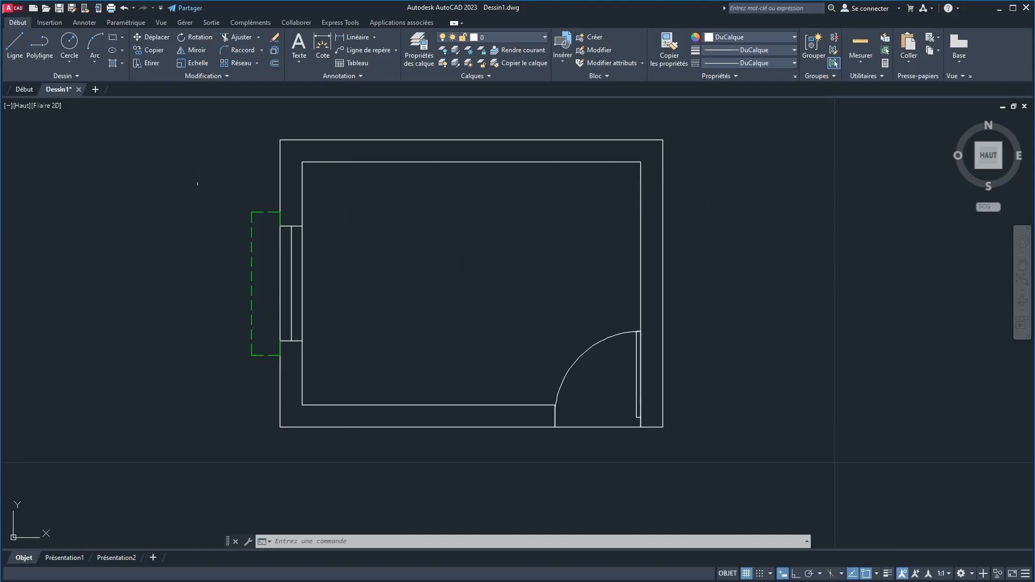
left_click(211, 175)
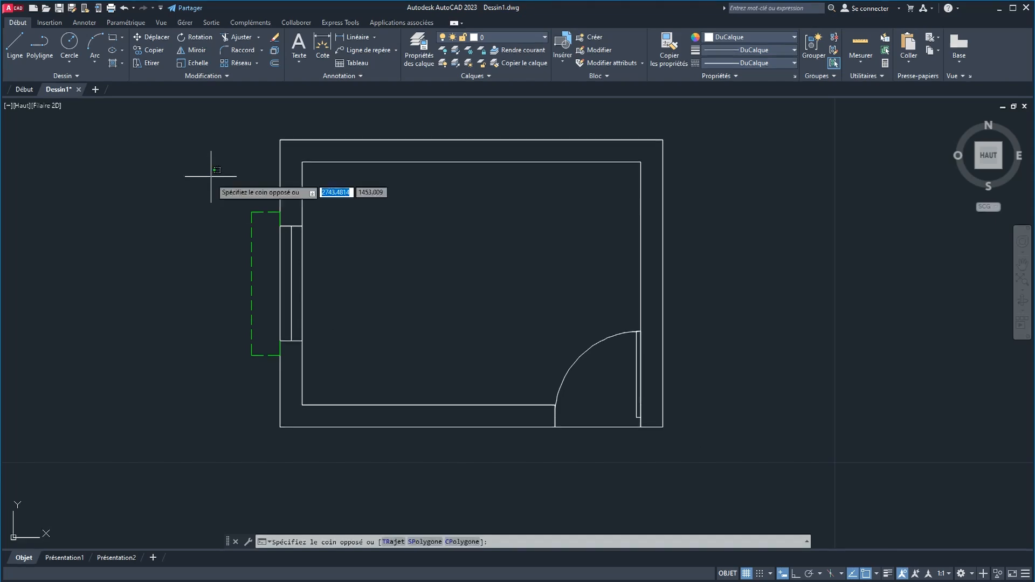
left_click(359, 369)
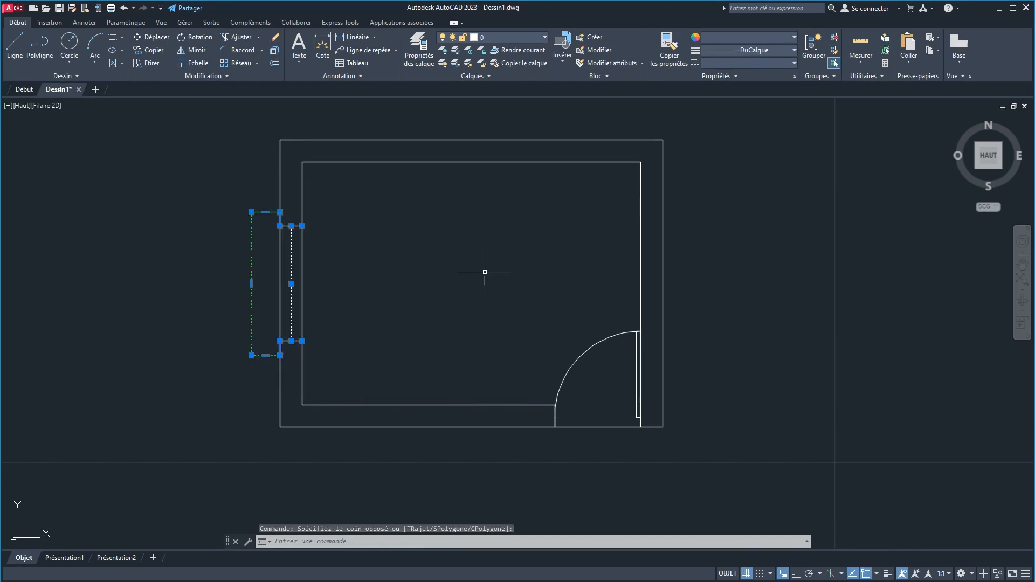
key("Escape")
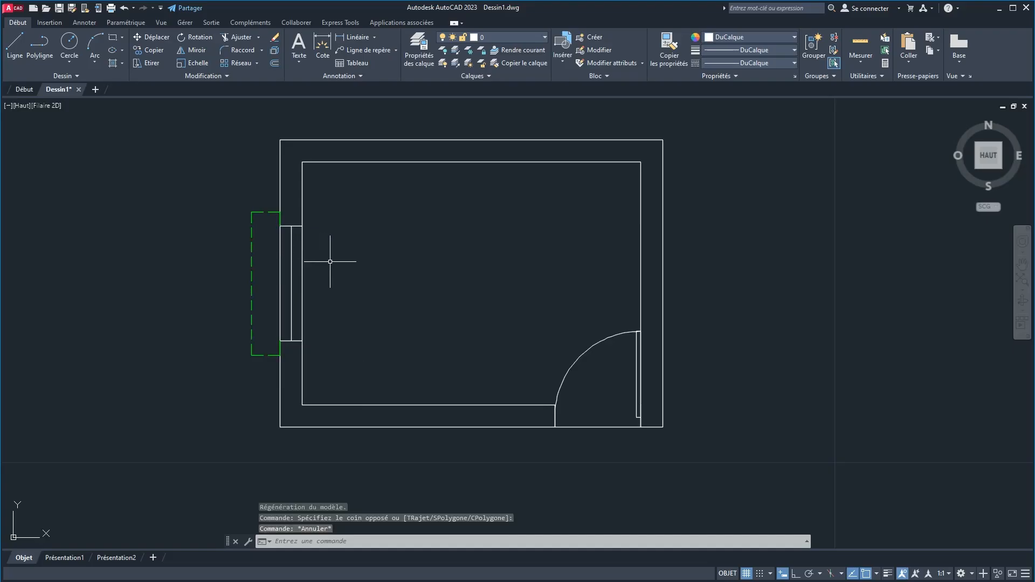
left_click(338, 187)
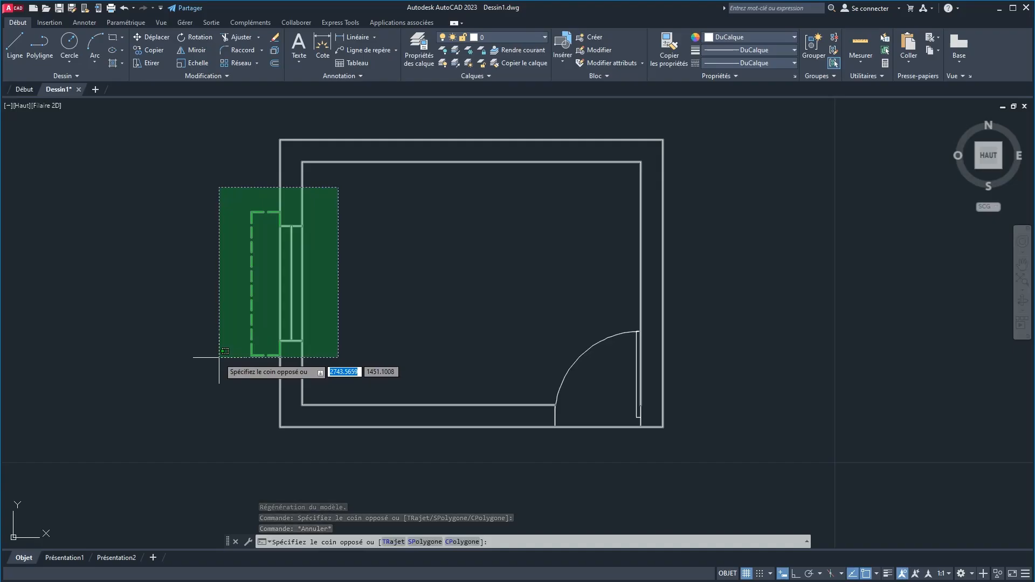
key("Escape")
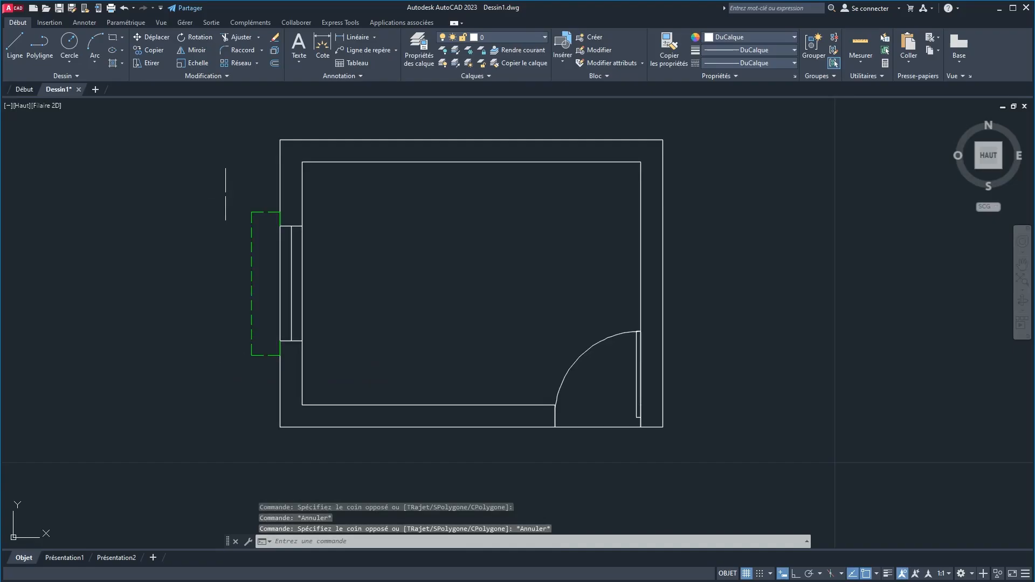
Mirror the left window and its green dashed outline about the room's vertical centre line onto the right wall, keeping the originals.
left_click(227, 194)
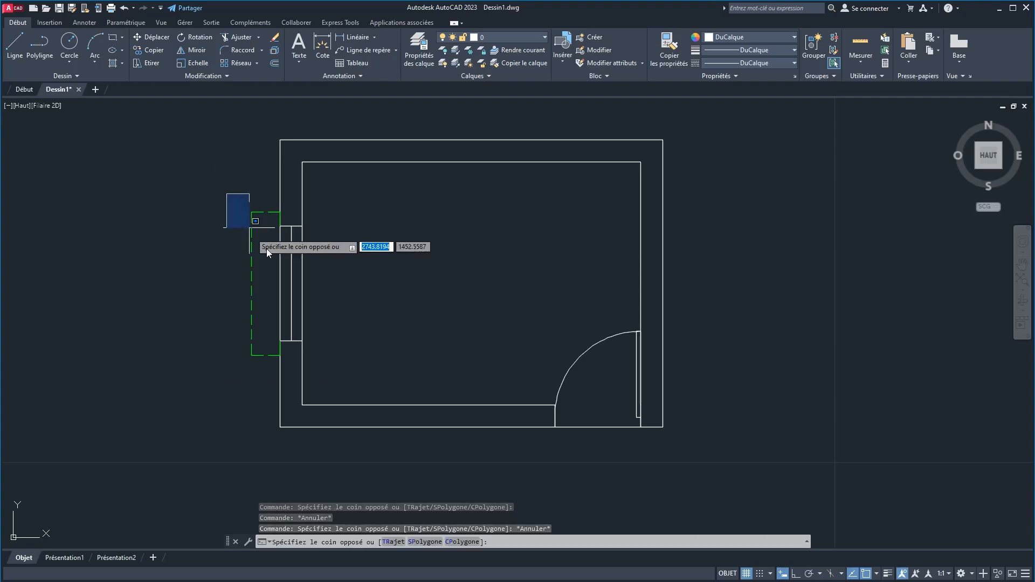
left_click(345, 395)
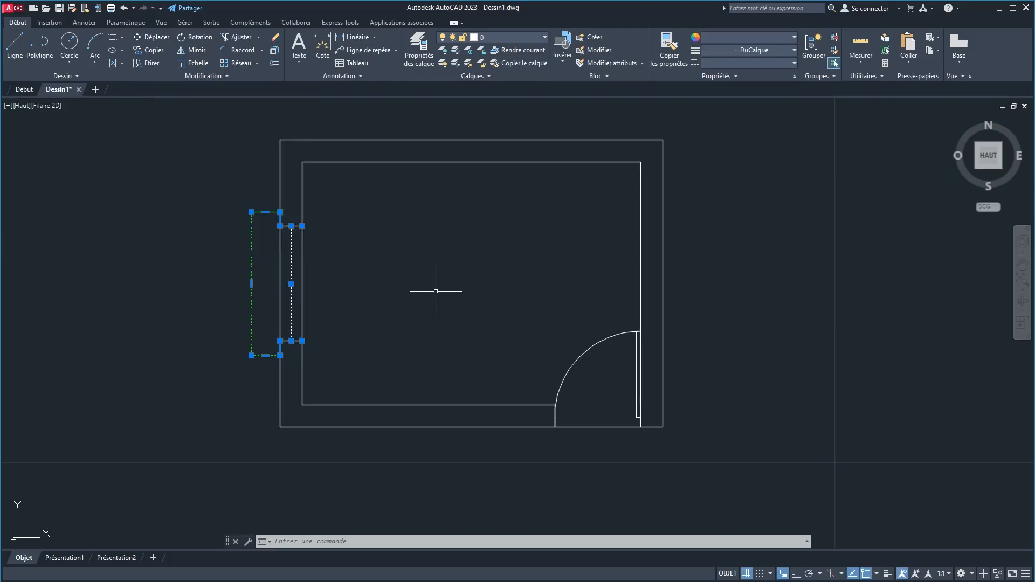
type("r")
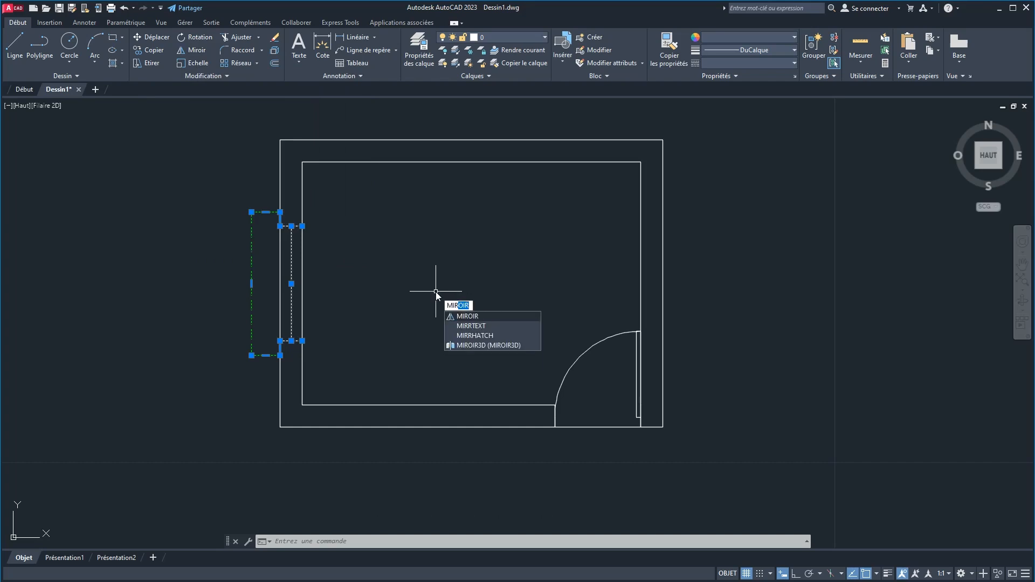
key("Return")
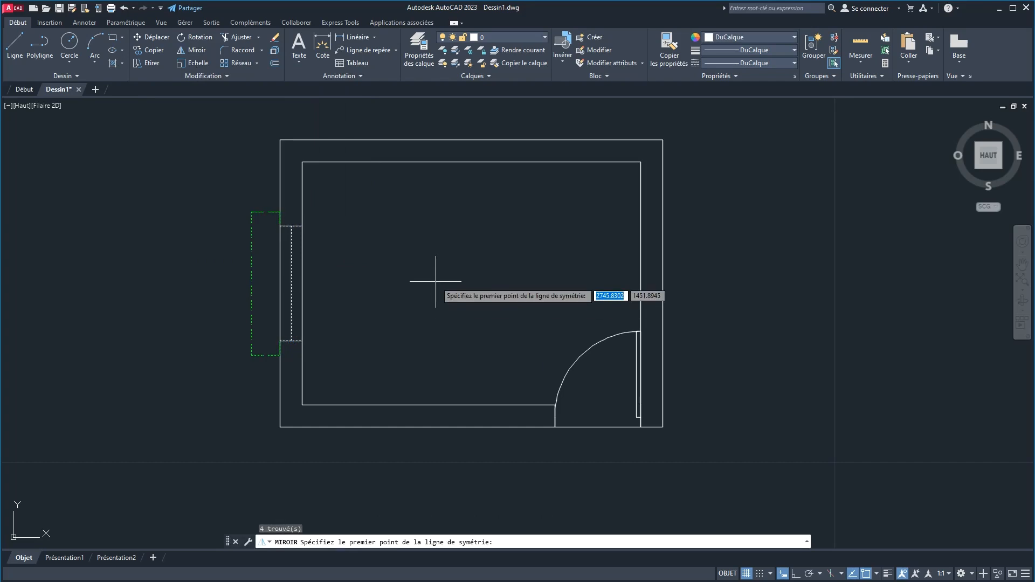
left_click(471, 161)
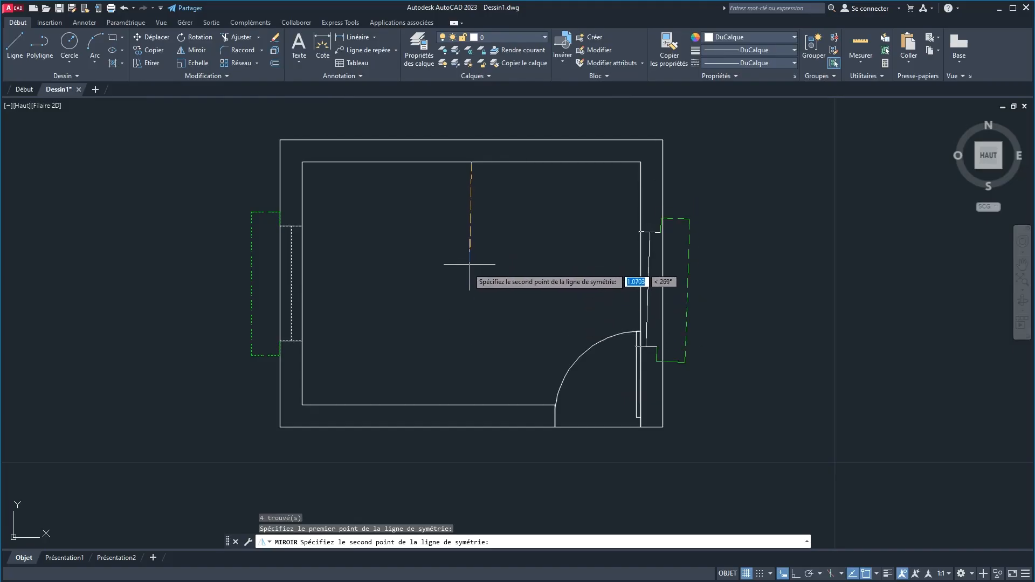
left_click(471, 406)
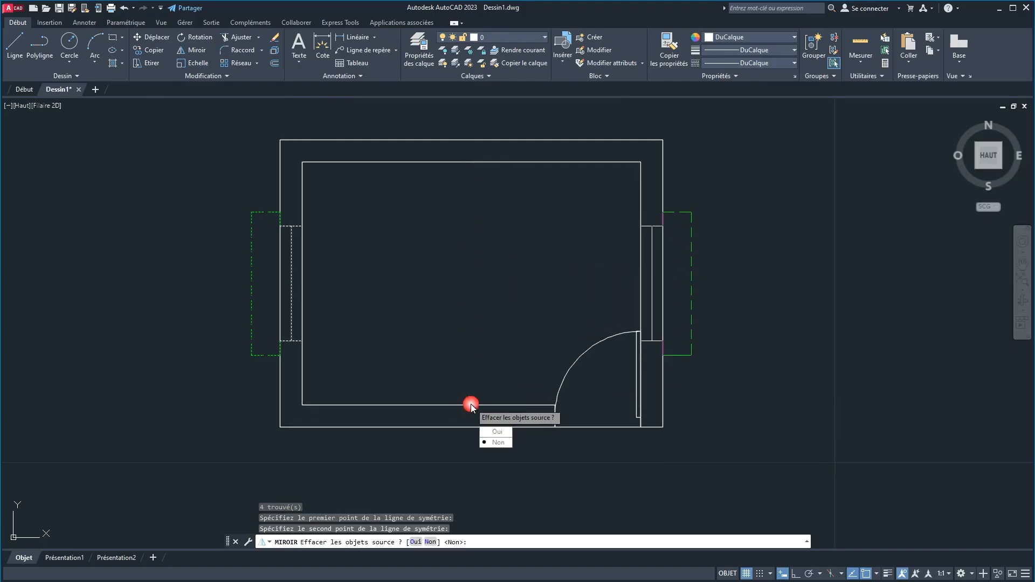
left_click(496, 442)
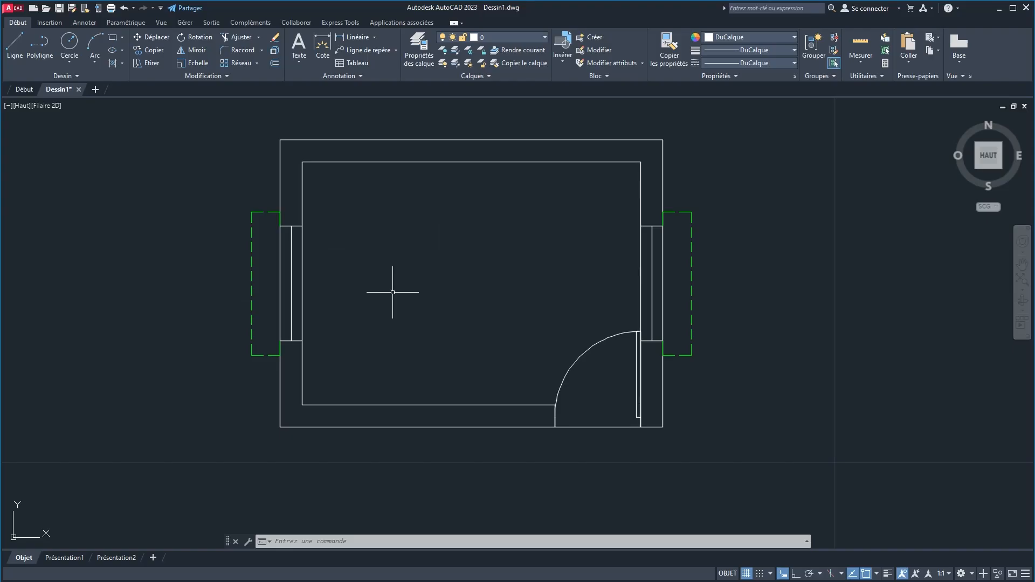
Add single-line text inside the room with height 0.15 and rotation 0, reading "Chambre" with "4 x 3 m" on a second line.
type("T")
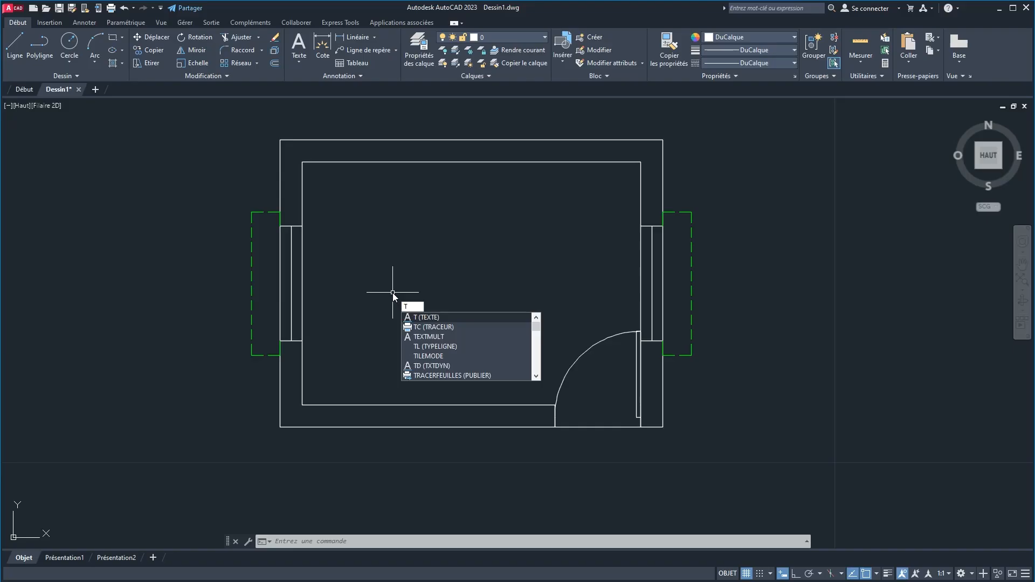
key("Return")
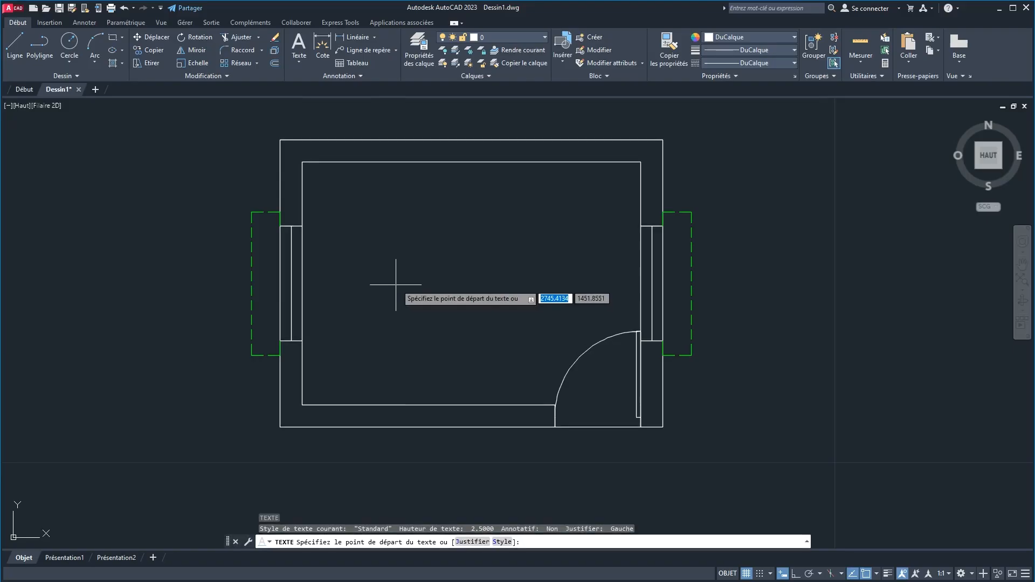
left_click(396, 284)
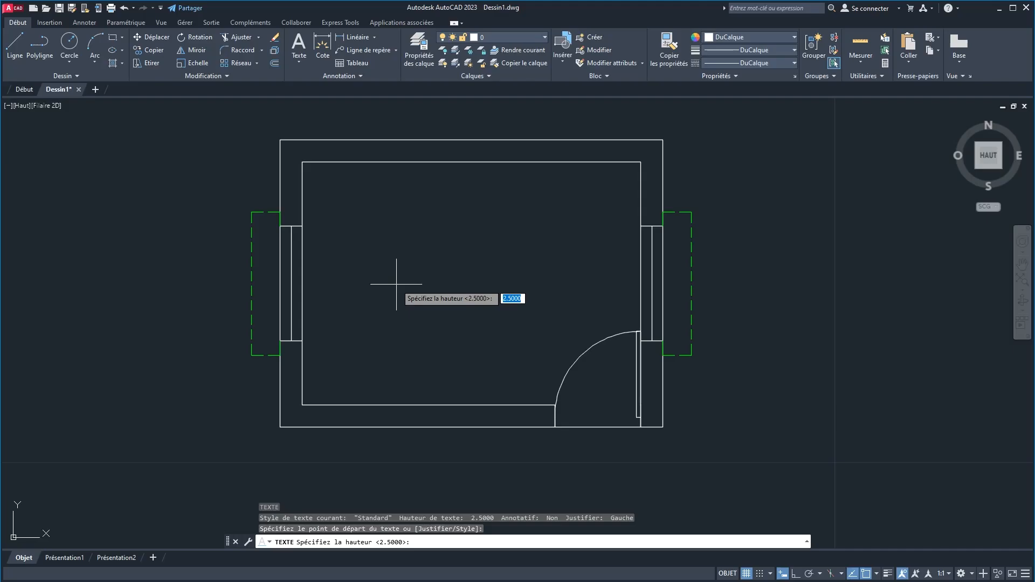
type("0.15")
key("Return")
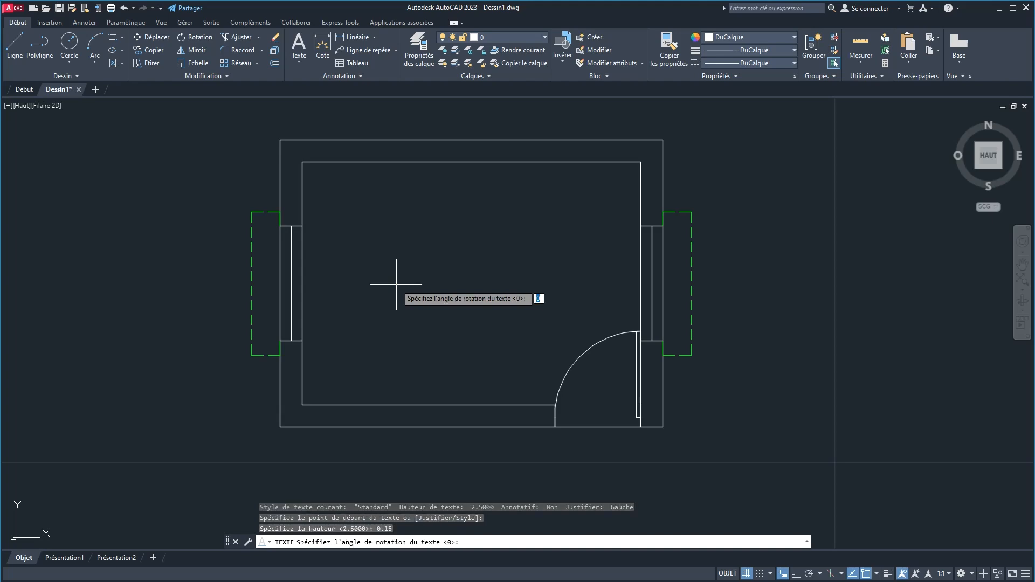
type("0")
key("Return")
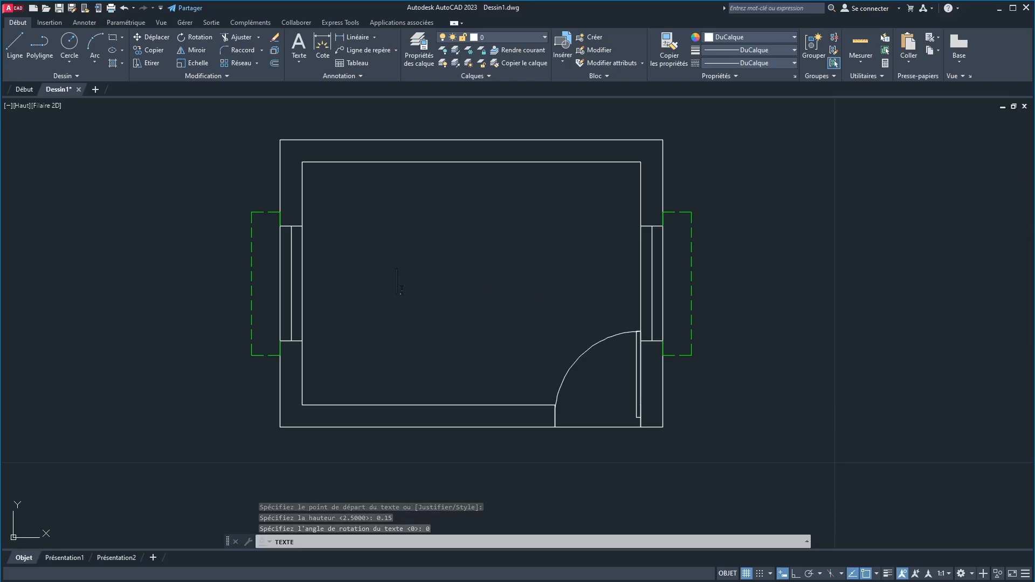
type("Chambre")
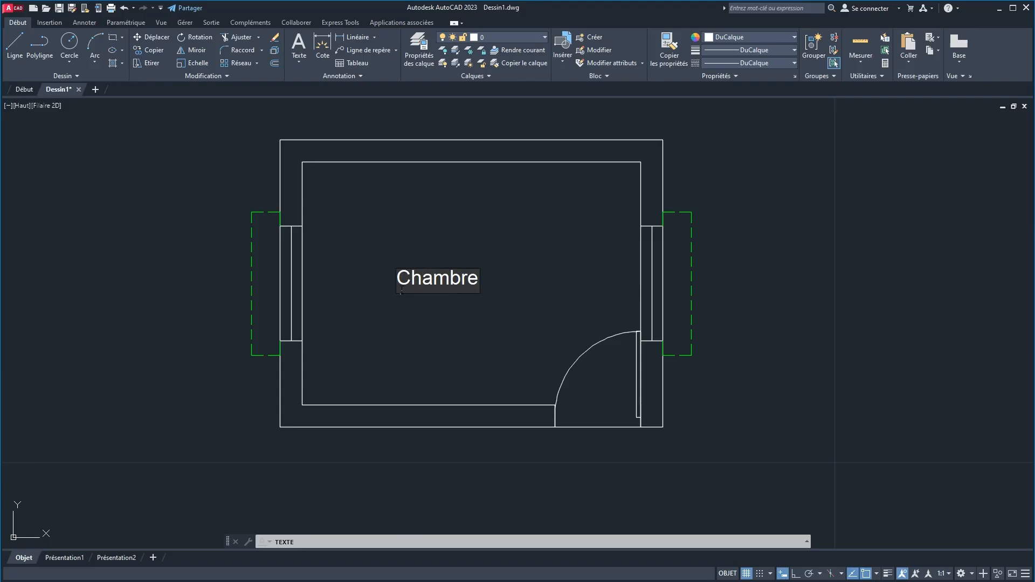
key("Return")
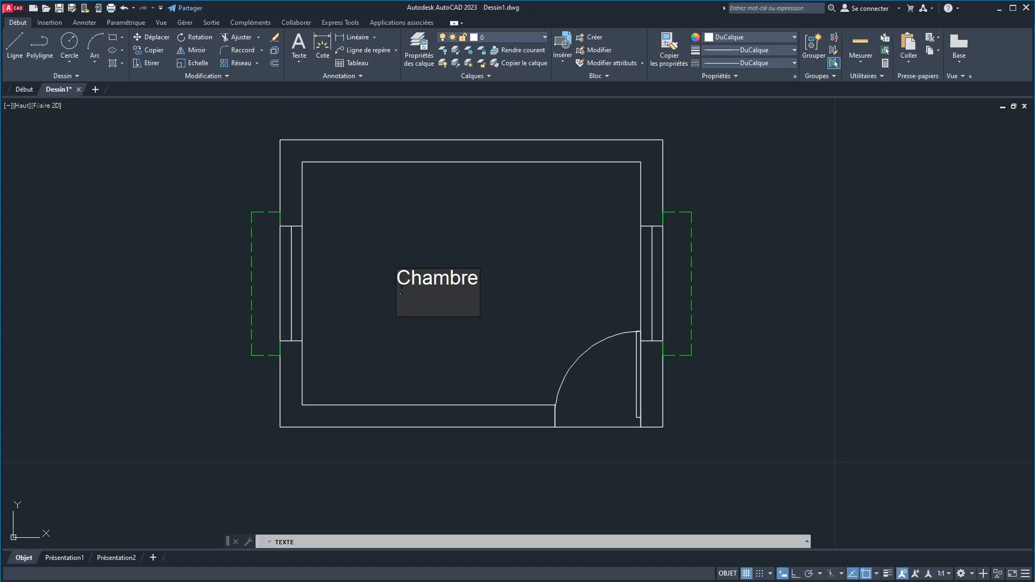
type("4 x3  m")
key("Return")
key("Return")
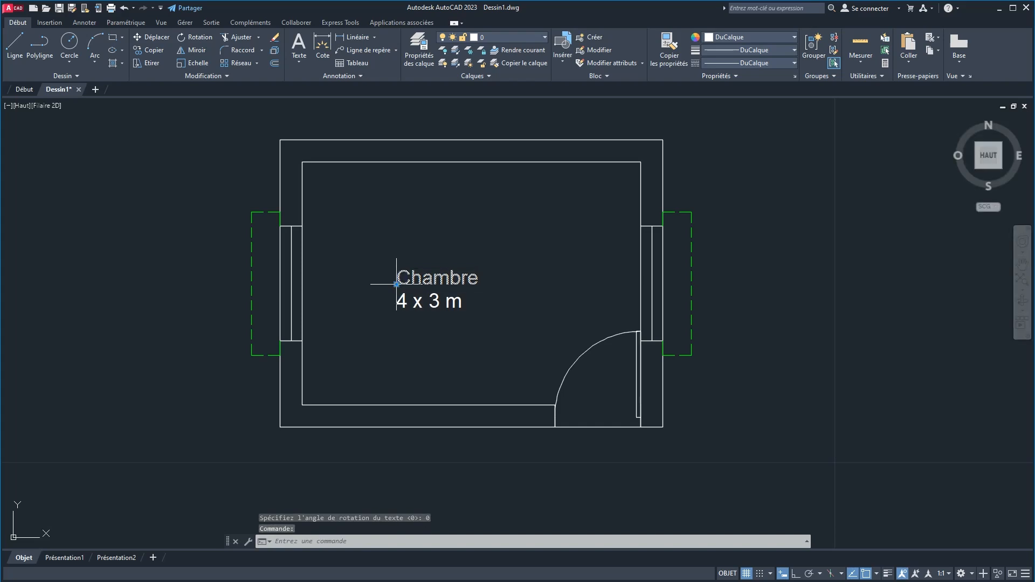
Shift the "Chambre" text slightly left over the "4 x 3 m" line and move both texts to the middle of the room.
left_click(397, 284)
left_click(386, 285)
left_click(367, 245)
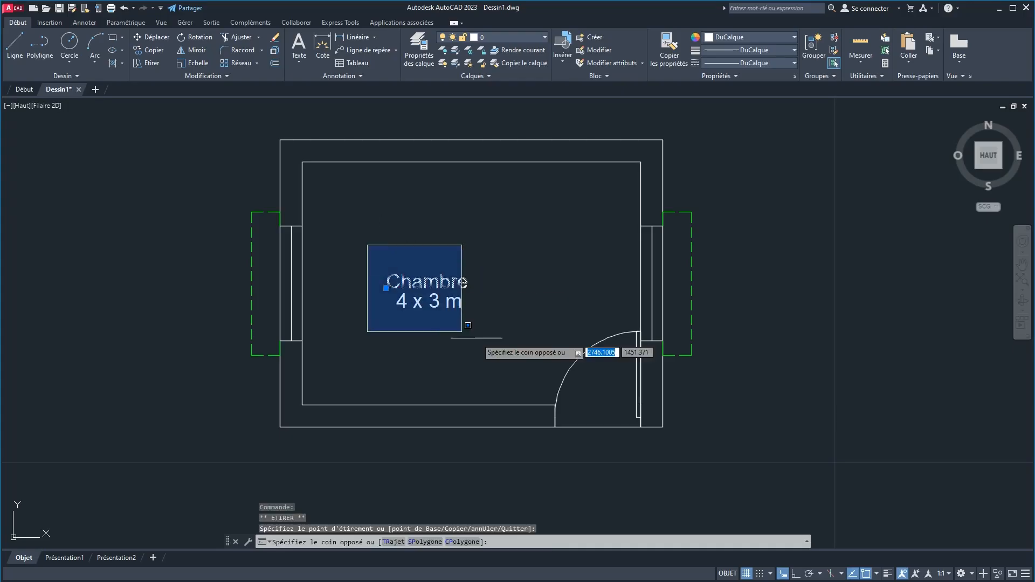
left_click(469, 326)
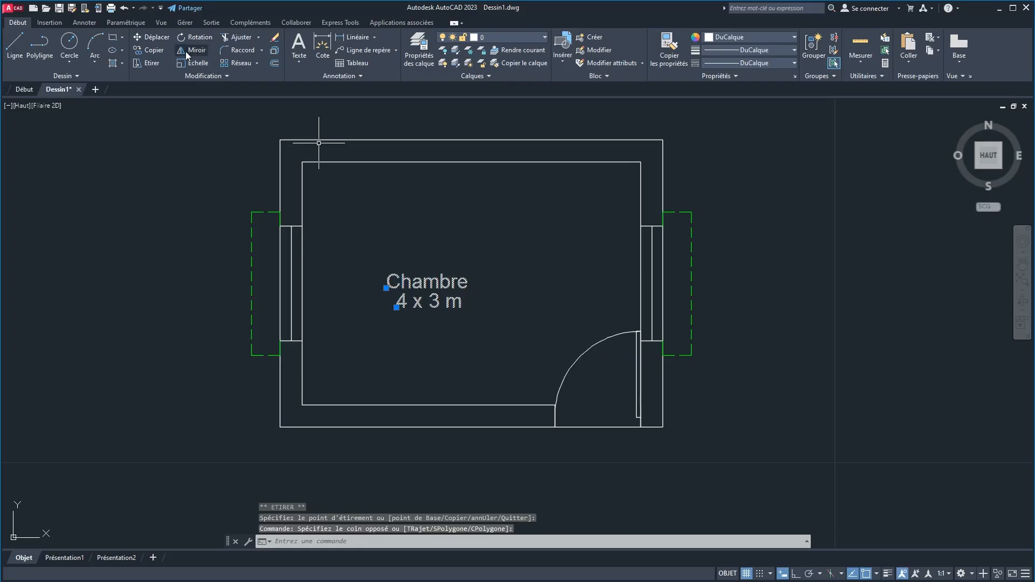
left_click(150, 39)
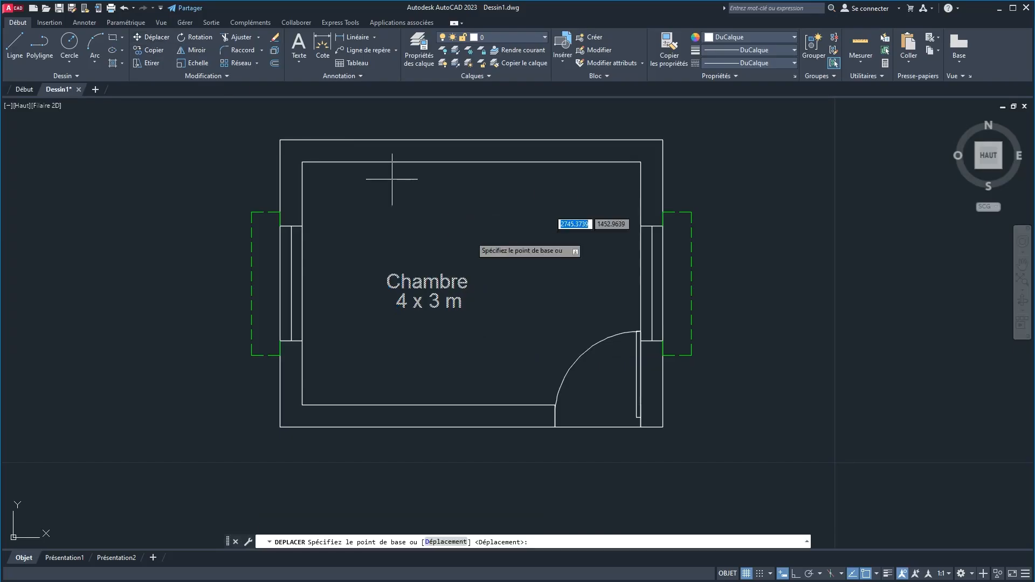
left_click(437, 319)
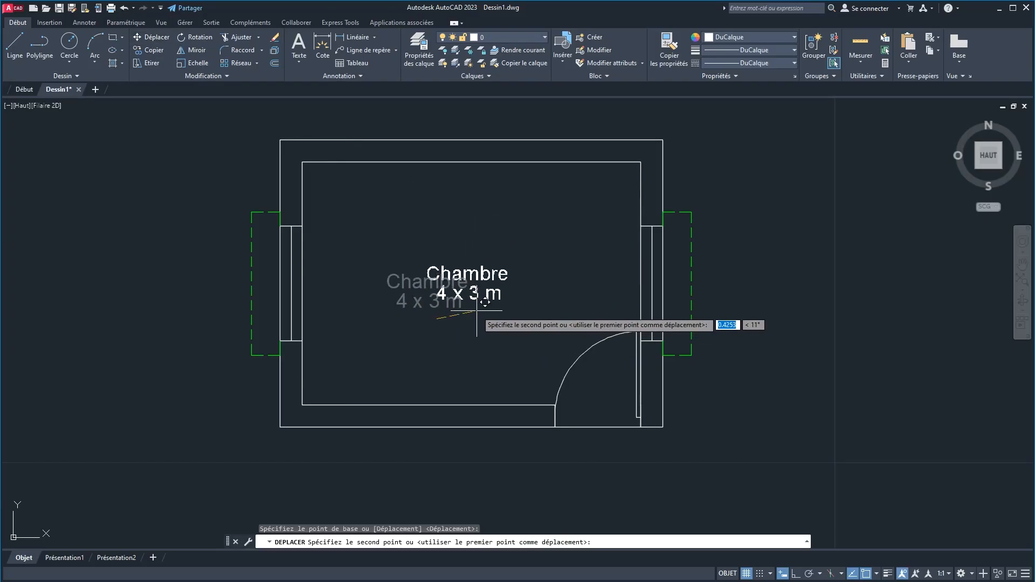
left_click(476, 311)
Change the colour of both room label texts to cyan.
left_click(539, 320)
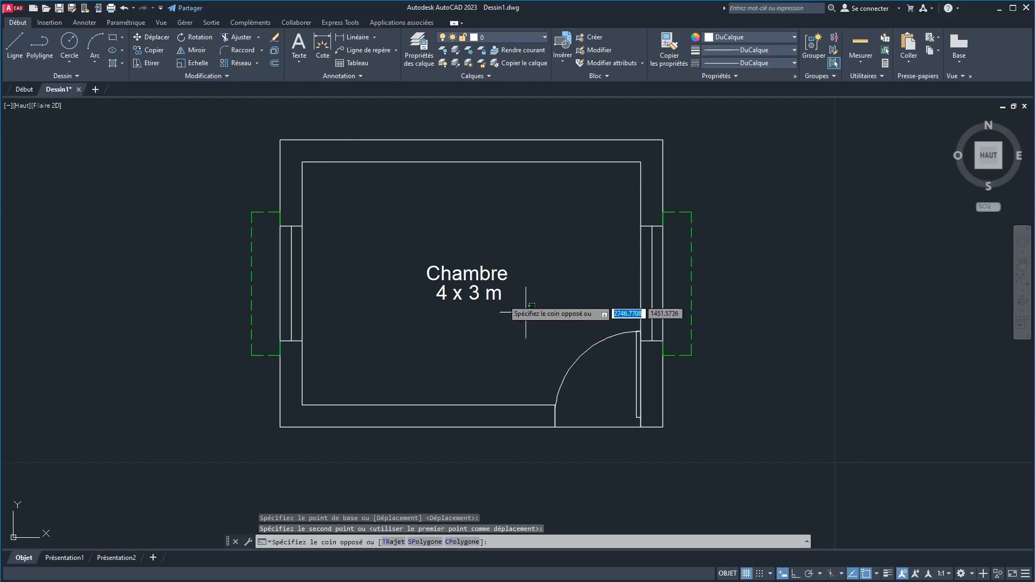
left_click(392, 231)
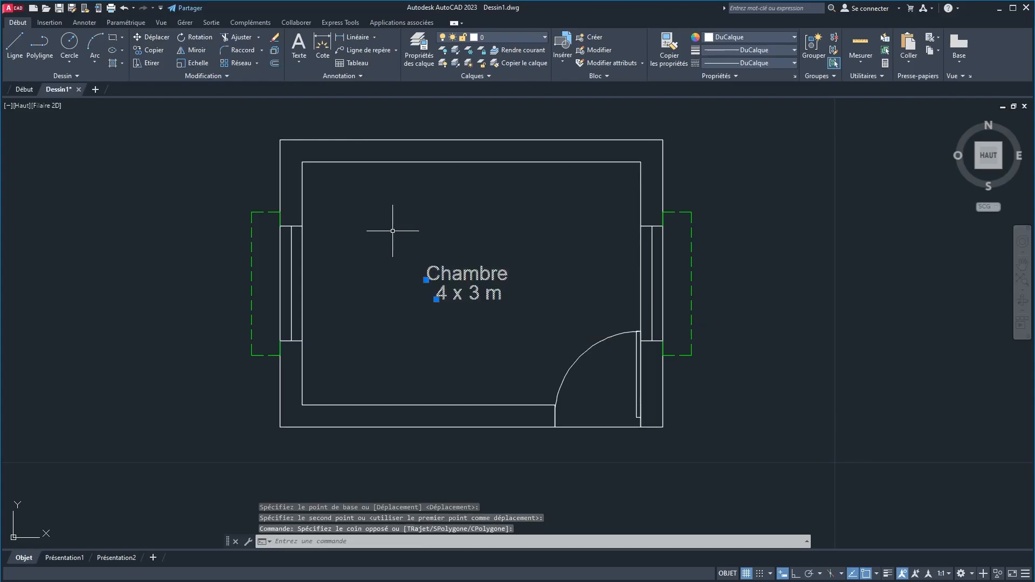
left_click(710, 39)
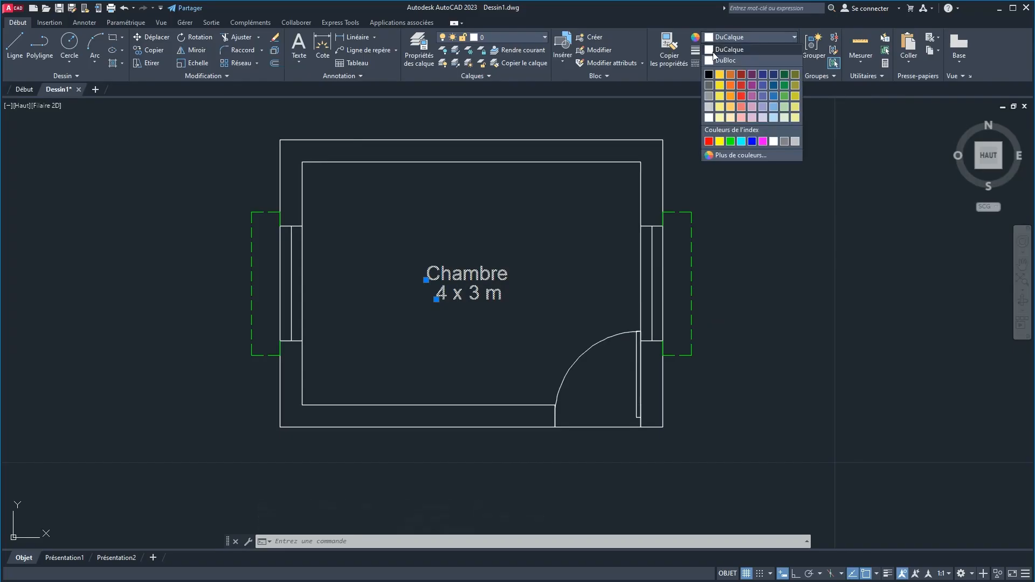
left_click(742, 142)
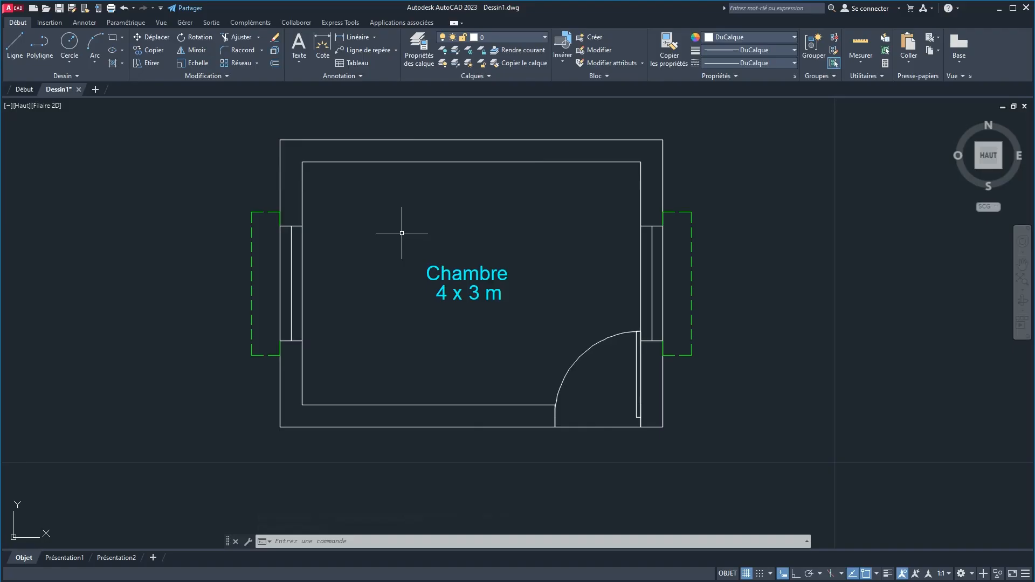
Hatch the upper wall section and the lower-left wall section with the ANSI34 pattern.
type("H")
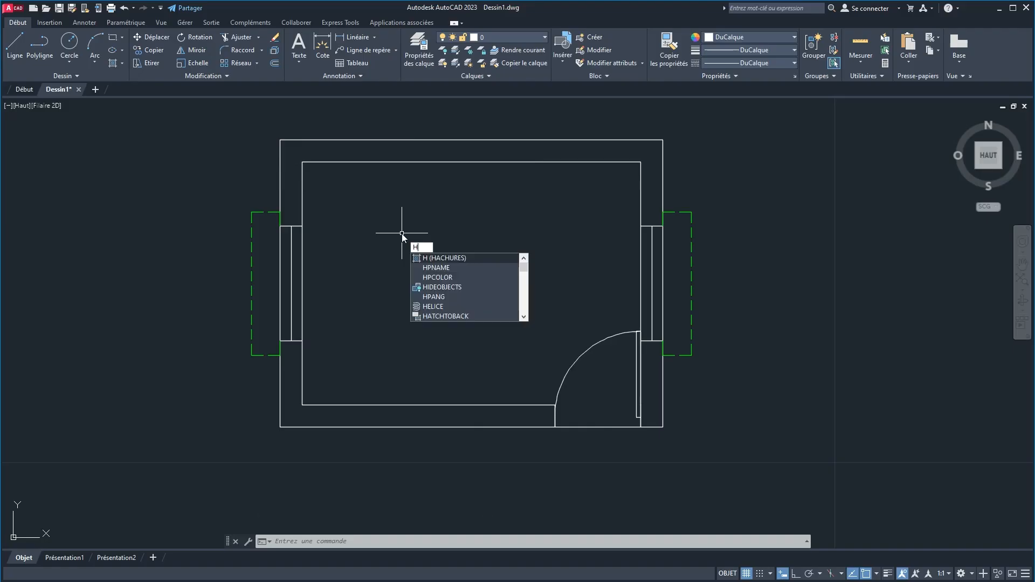
key("Return")
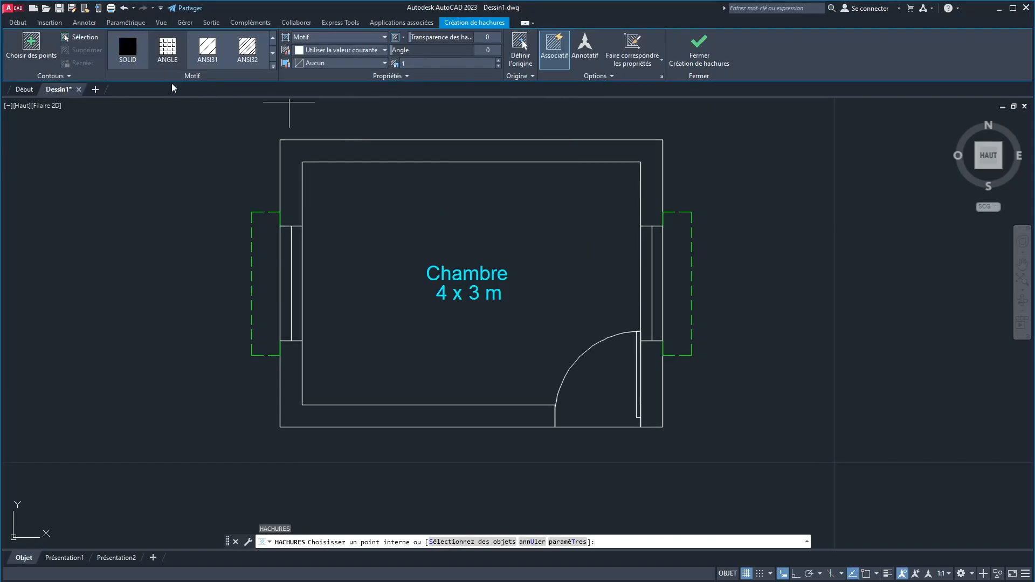
left_click(274, 67)
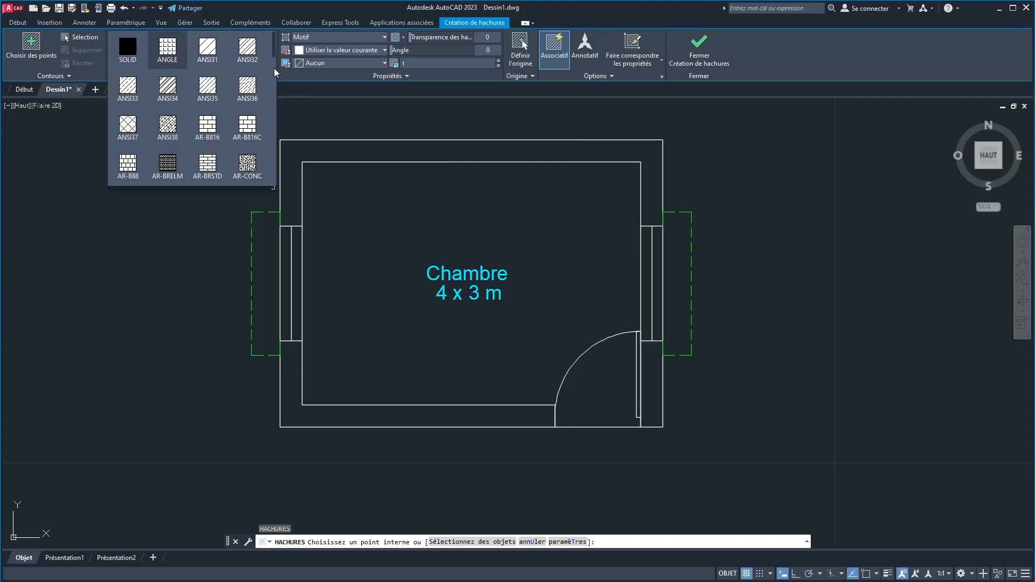
left_click(167, 86)
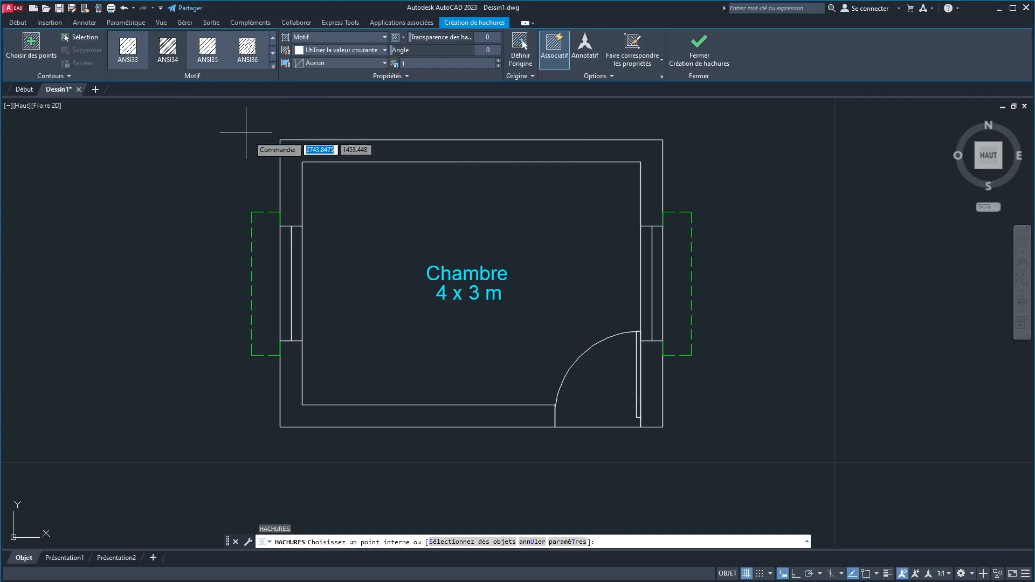
left_click(291, 167)
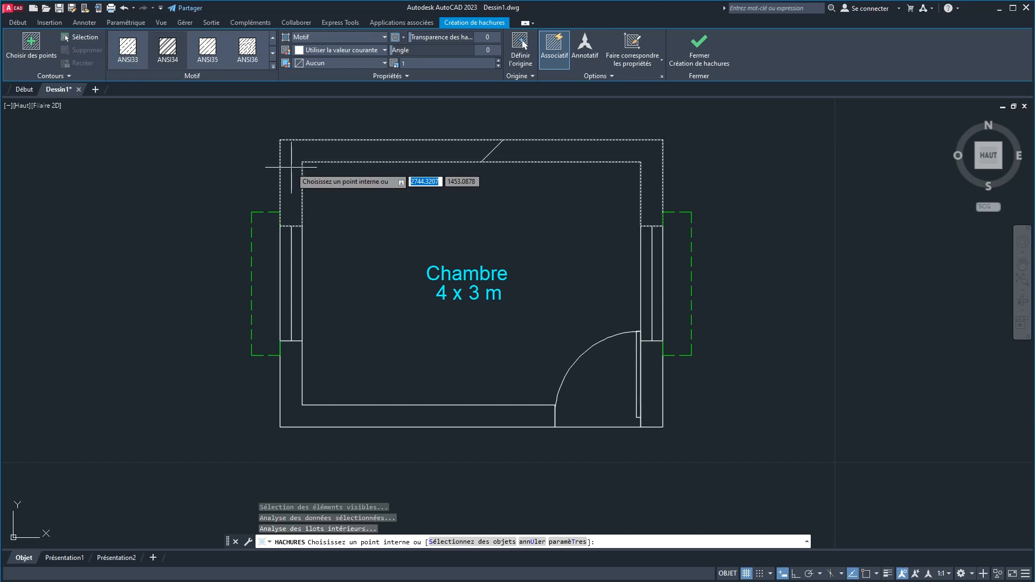
left_click(327, 416)
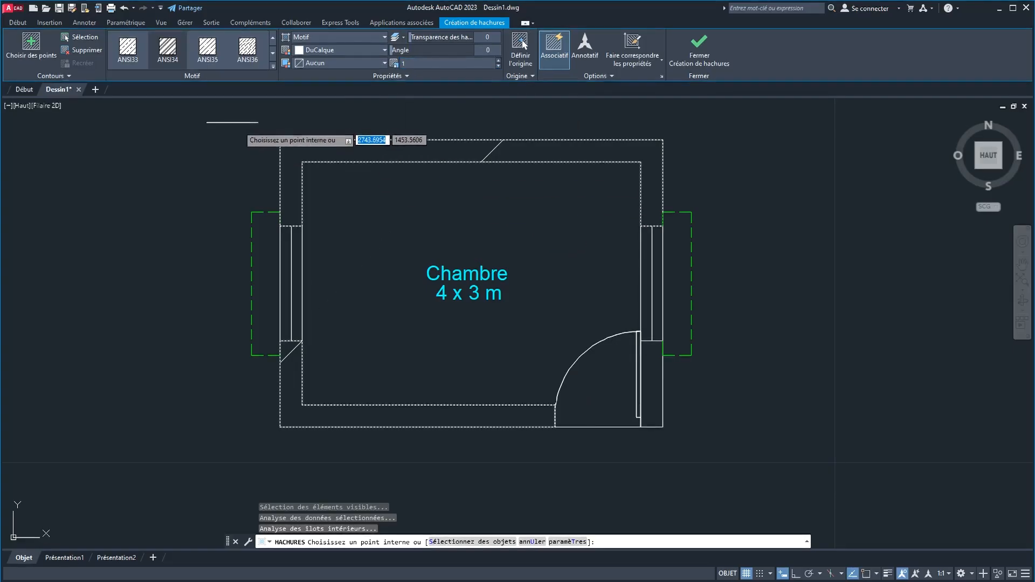
right_click(243, 133)
left_click(272, 137)
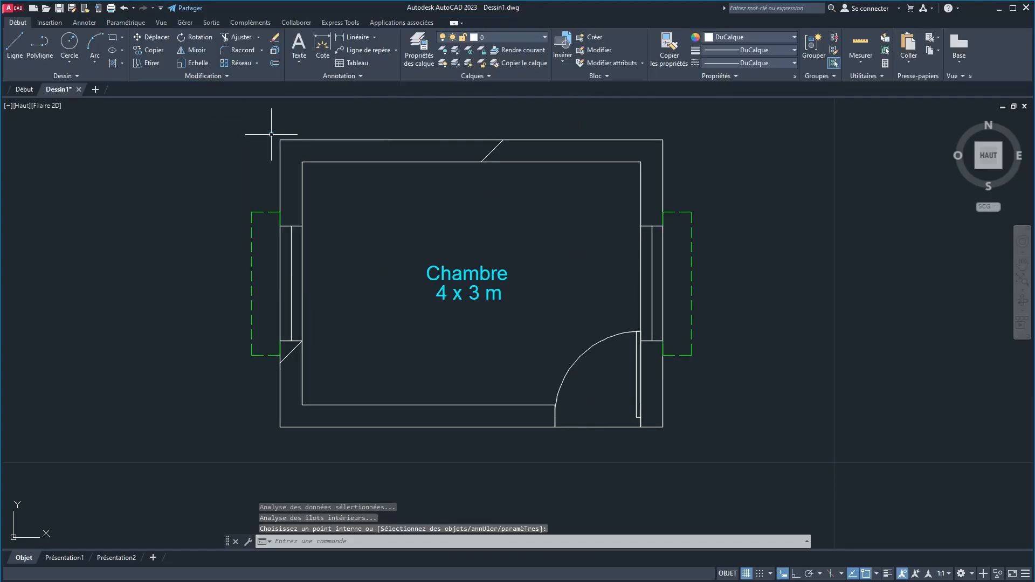
Set the scale of the wall hatch to 0.01.
left_click(302, 160)
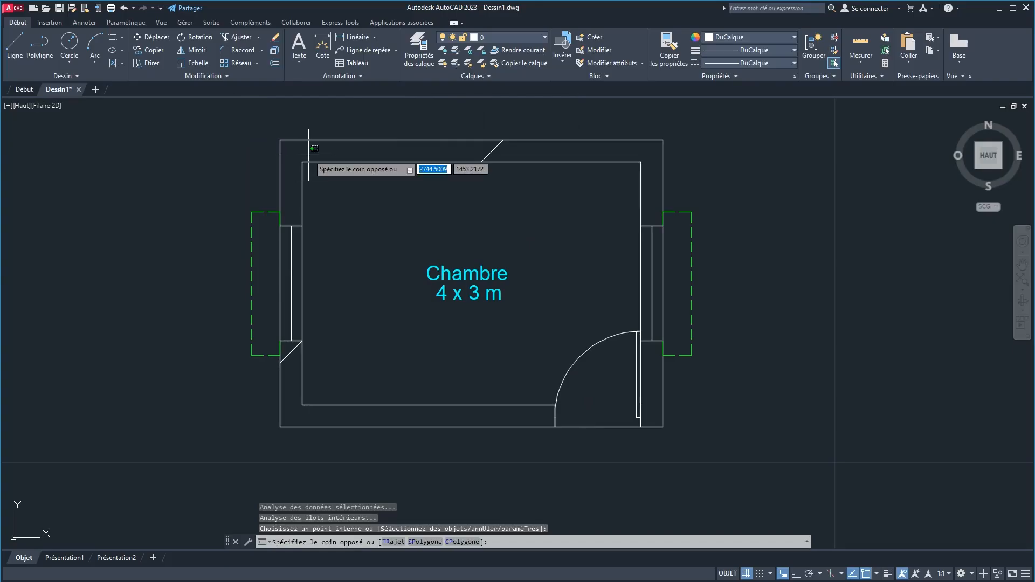
left_click(480, 151)
left_click(492, 151)
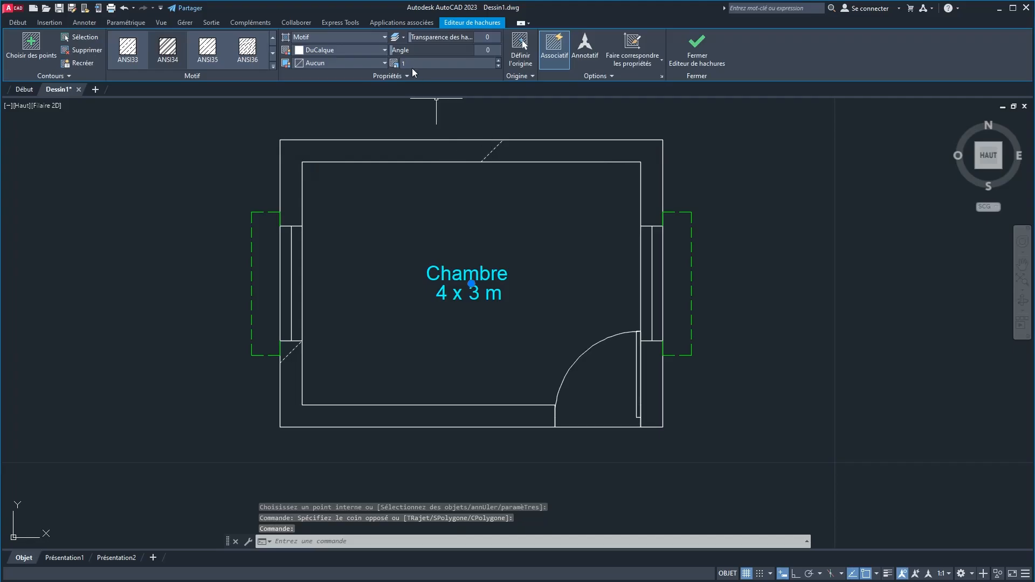
double_click(416, 69)
type("0.")
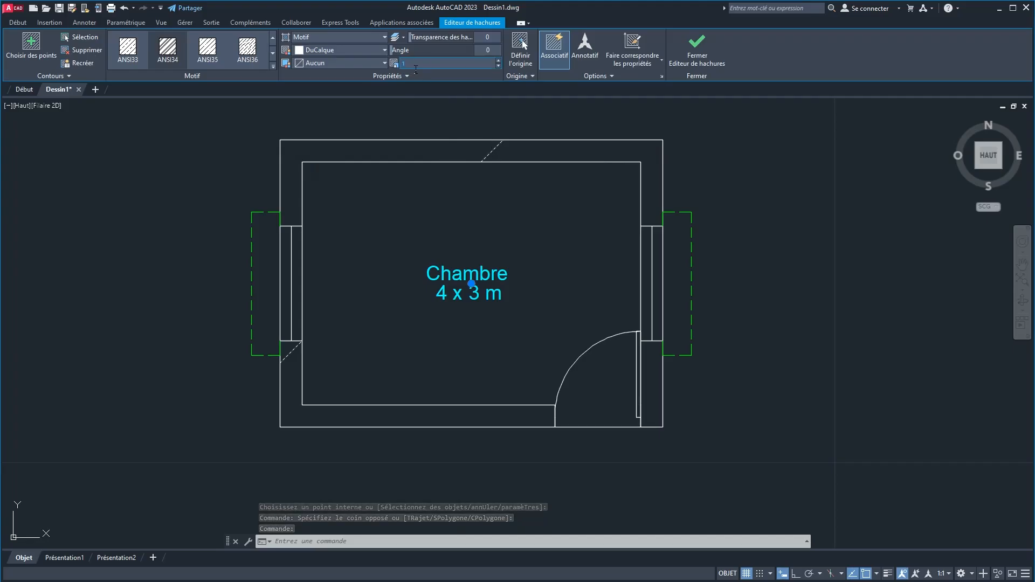
type("0")
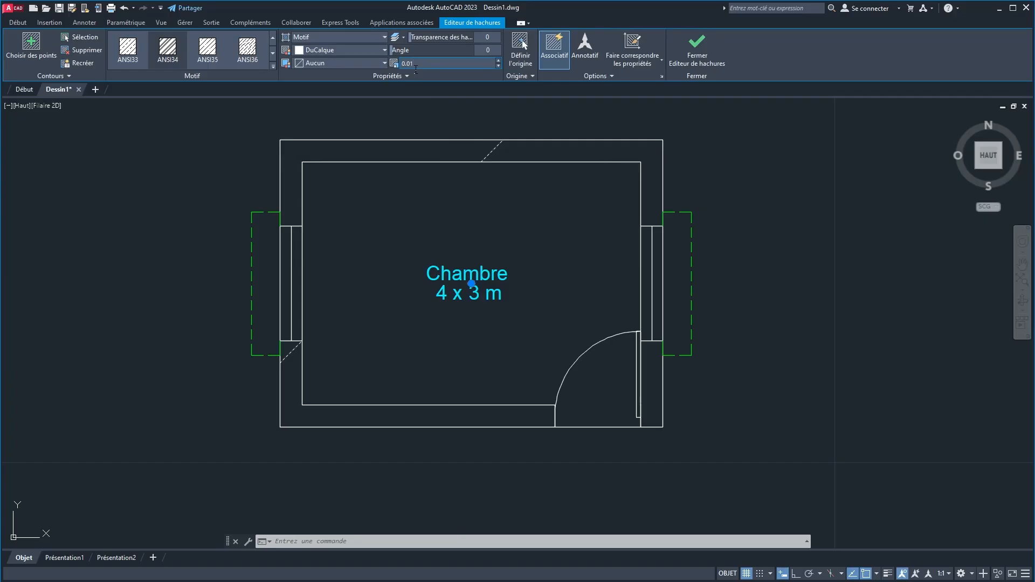
key("Return")
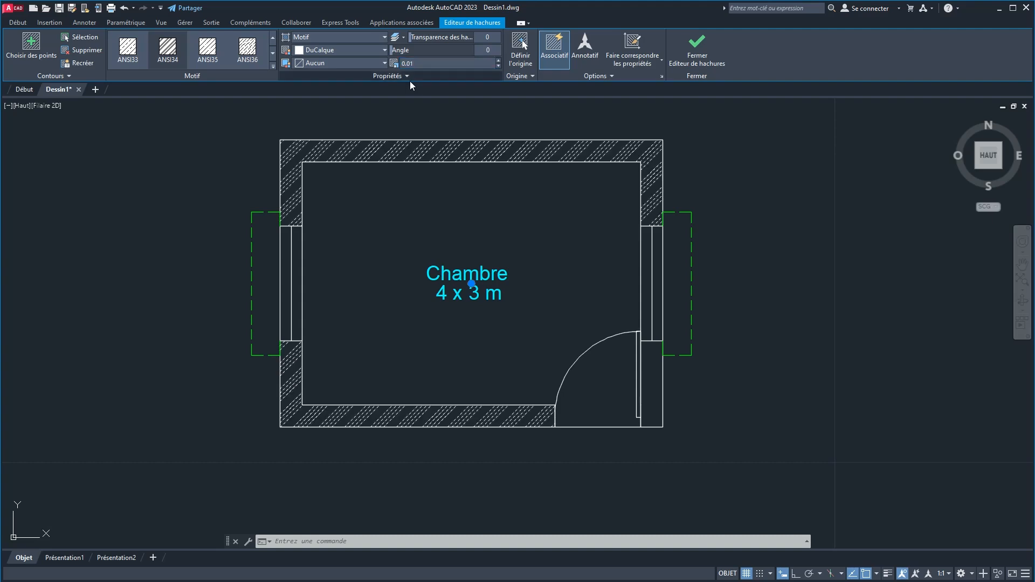
Set the wall hatch colour to orange 248,153,30.
left_click(301, 53)
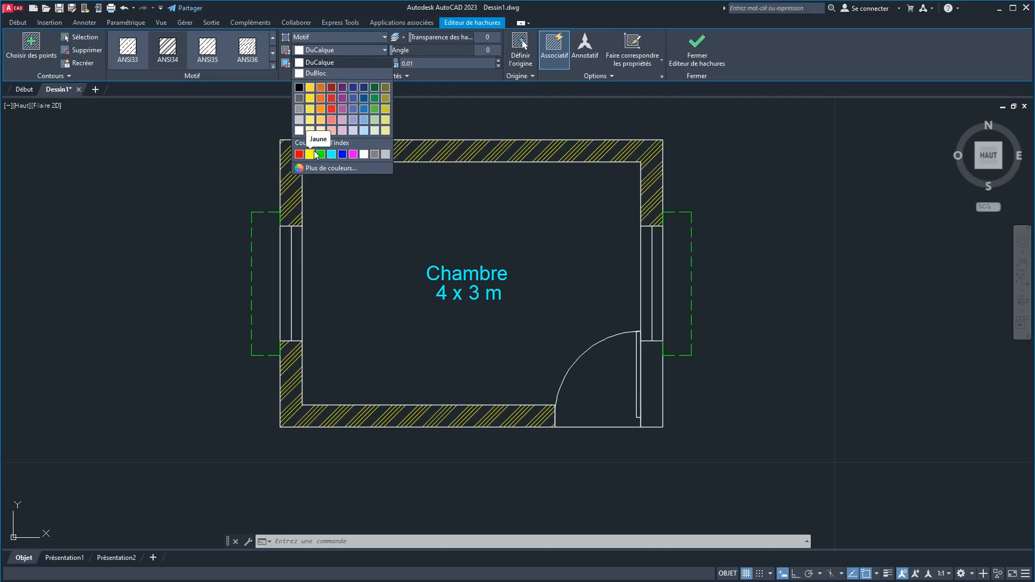
left_click(322, 111)
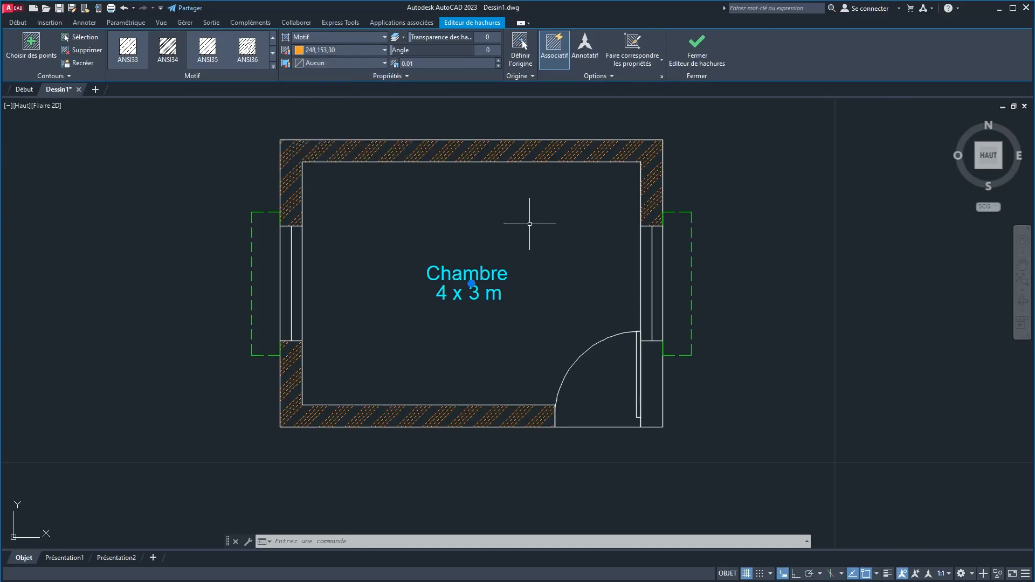
key("Escape")
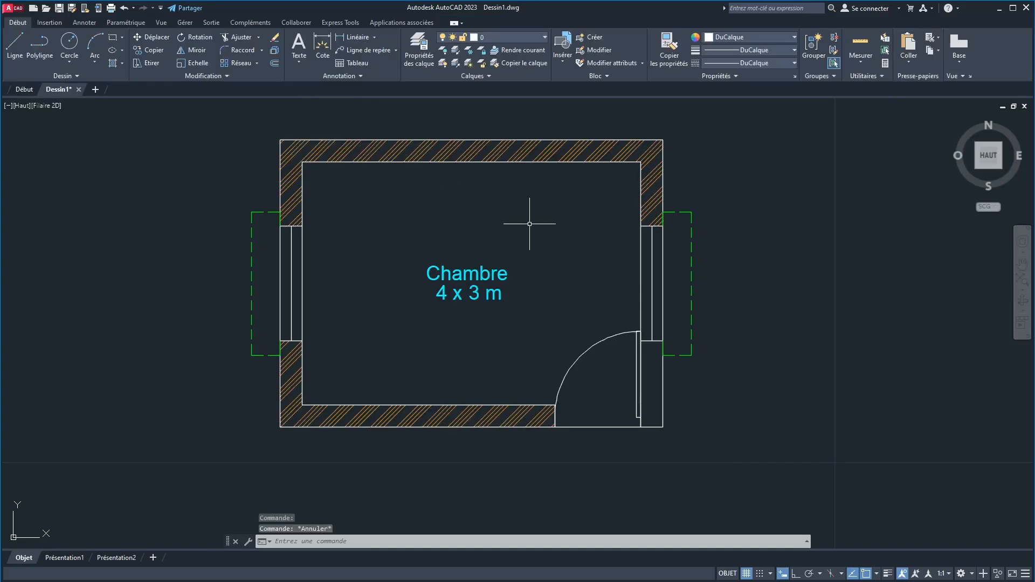
Reduce the scale of the wall hatch to 0.008.
left_click(374, 152)
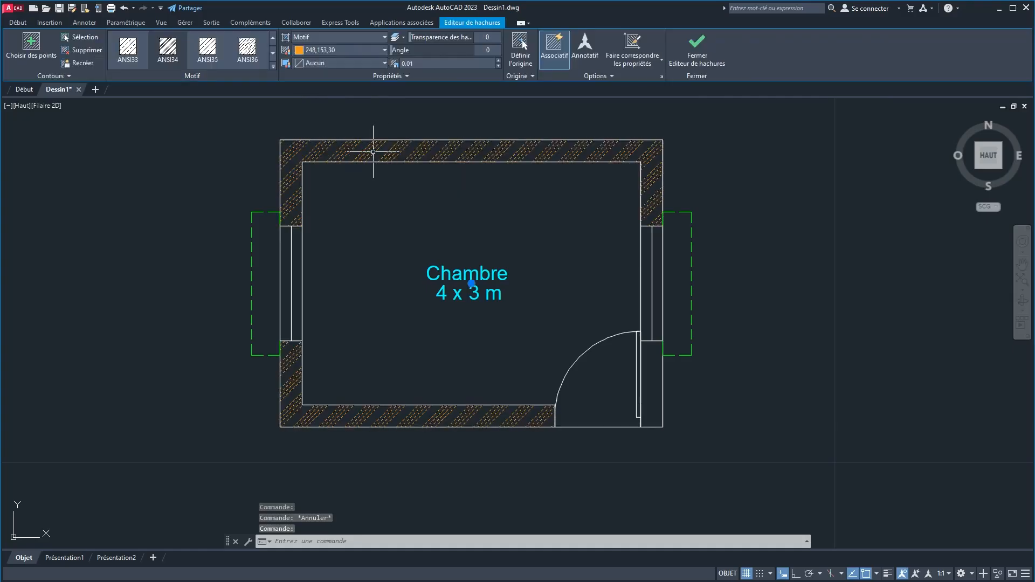
left_click(424, 65)
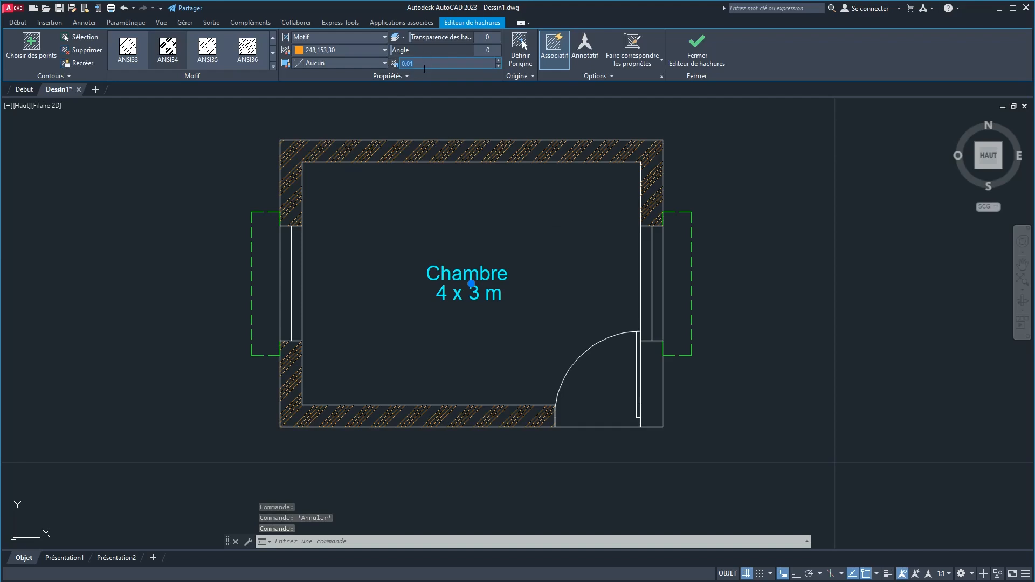
left_click(425, 65)
key("BackSpace")
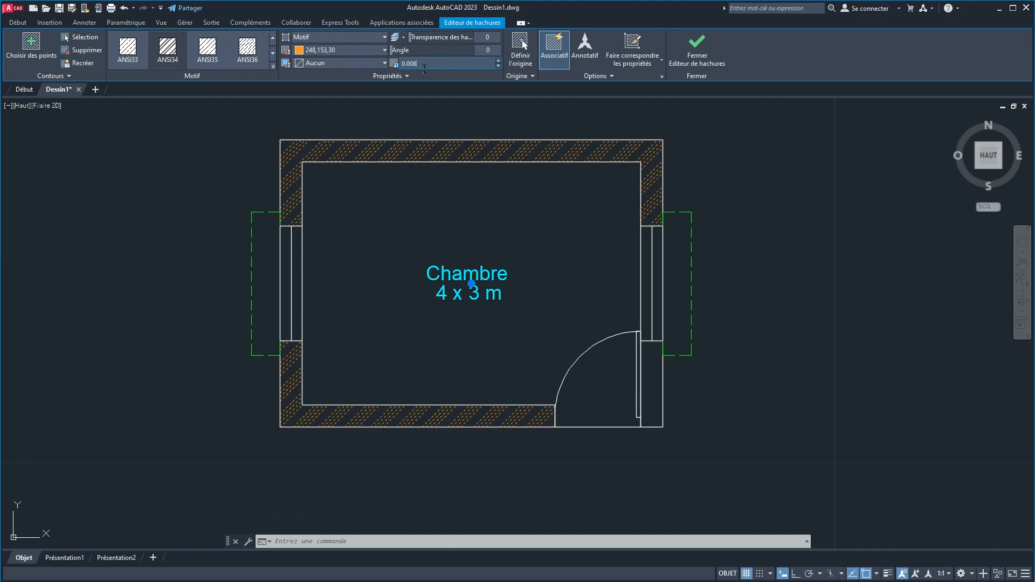
type("08")
key("Return")
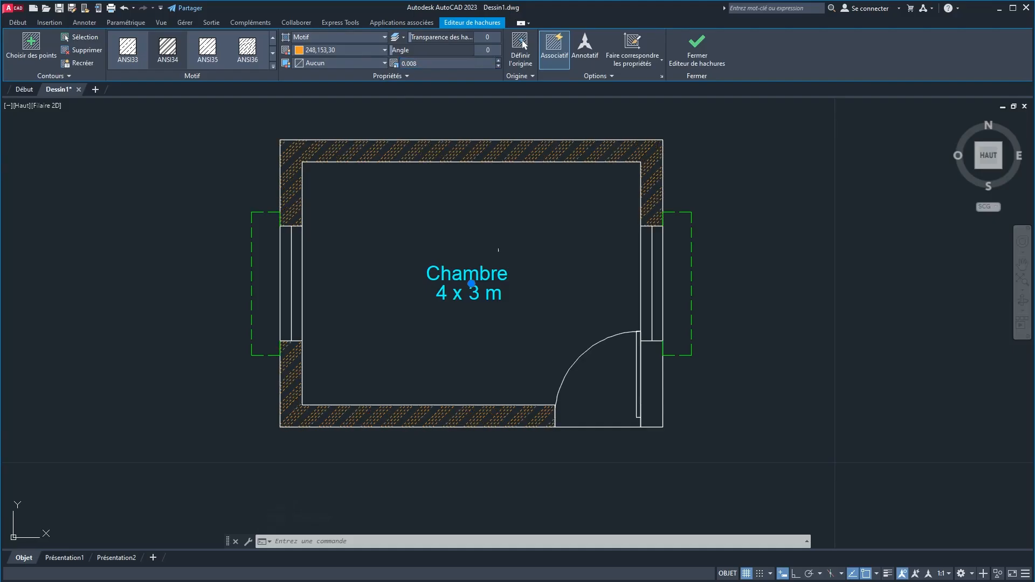
key("Escape")
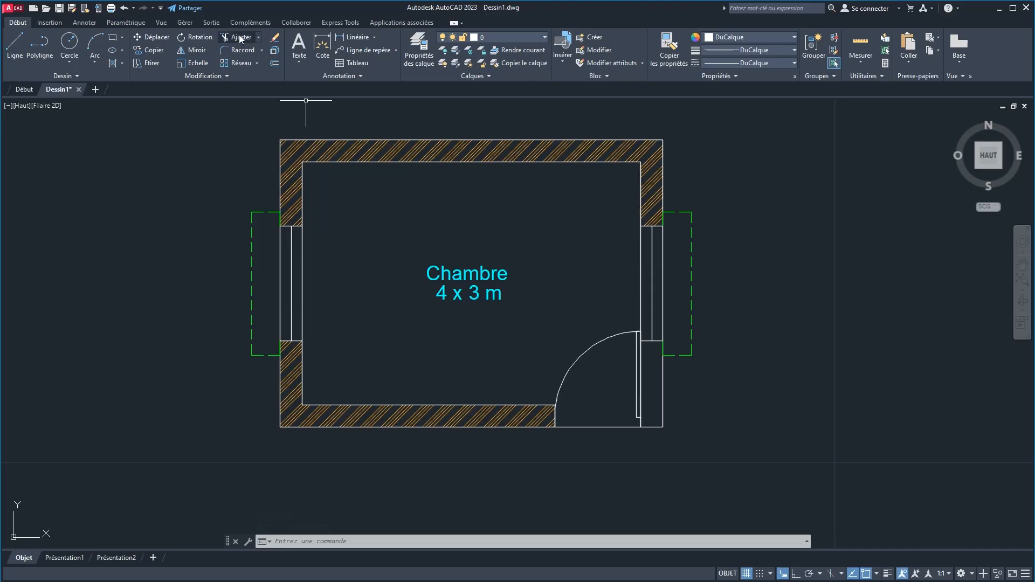
Create three single-line texts "P", "W" and "W" below the room label with height 0.15 and rotation 0.
left_click(300, 59)
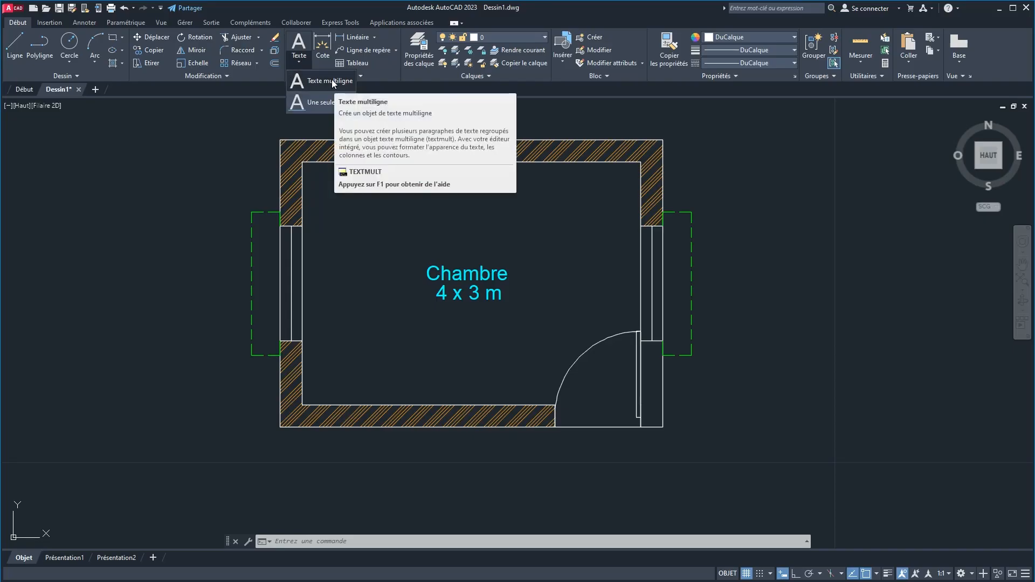
left_click(318, 104)
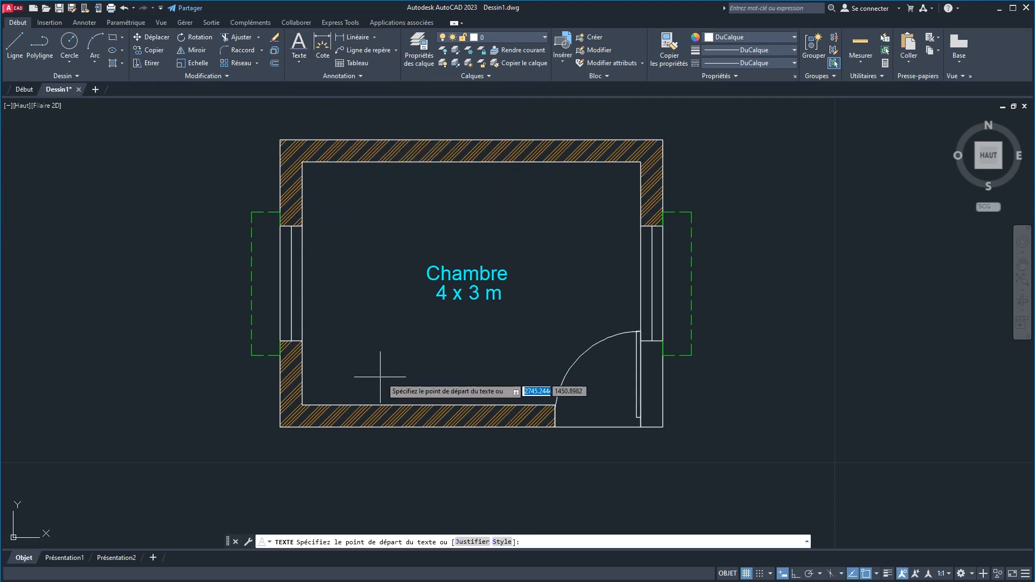
left_click(398, 351)
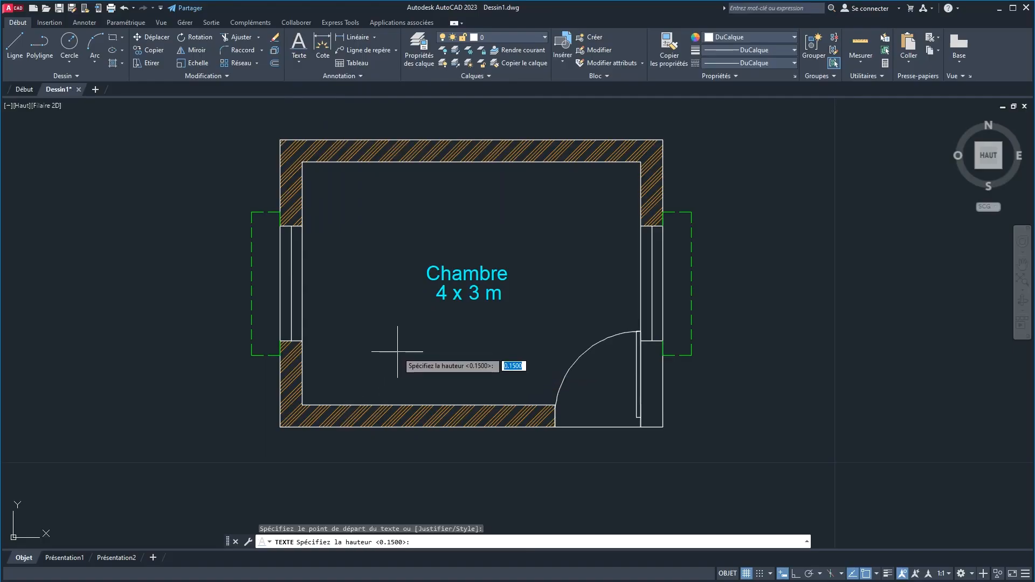
type("0.15")
key("Return")
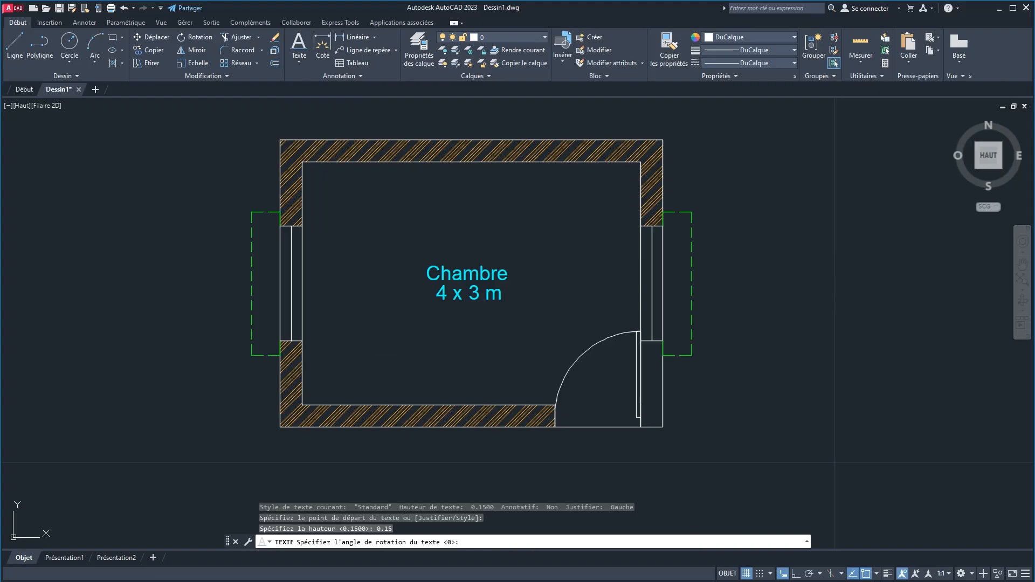
type("0")
key("Return")
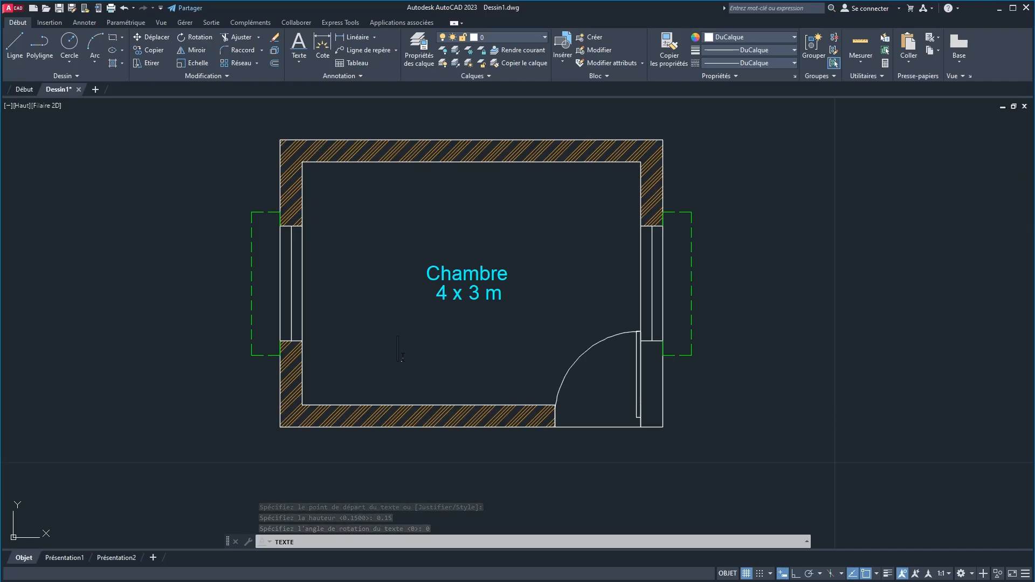
type("P")
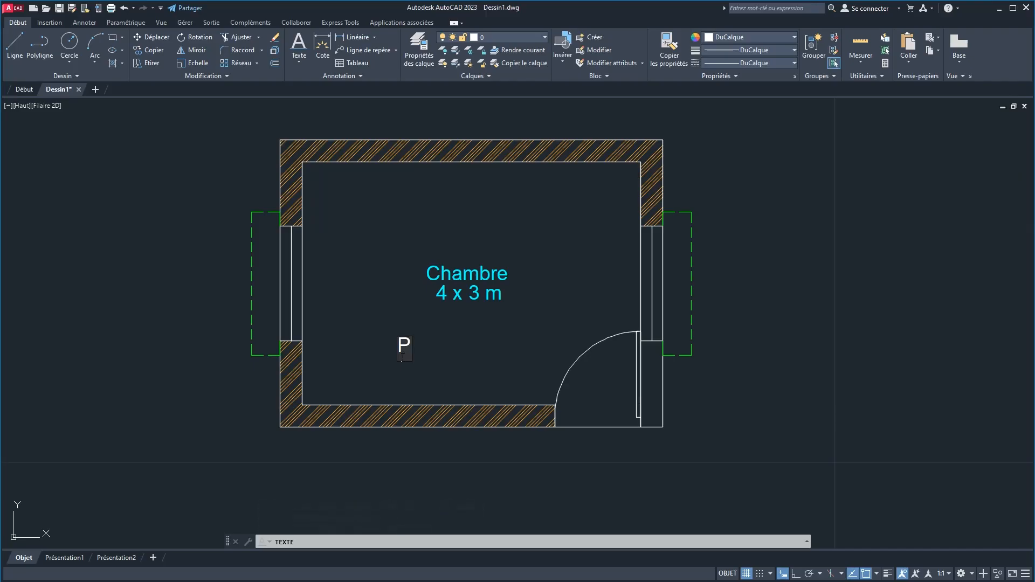
key("Return")
type("W")
key("Return")
type("W")
key("Return")
key("Return")
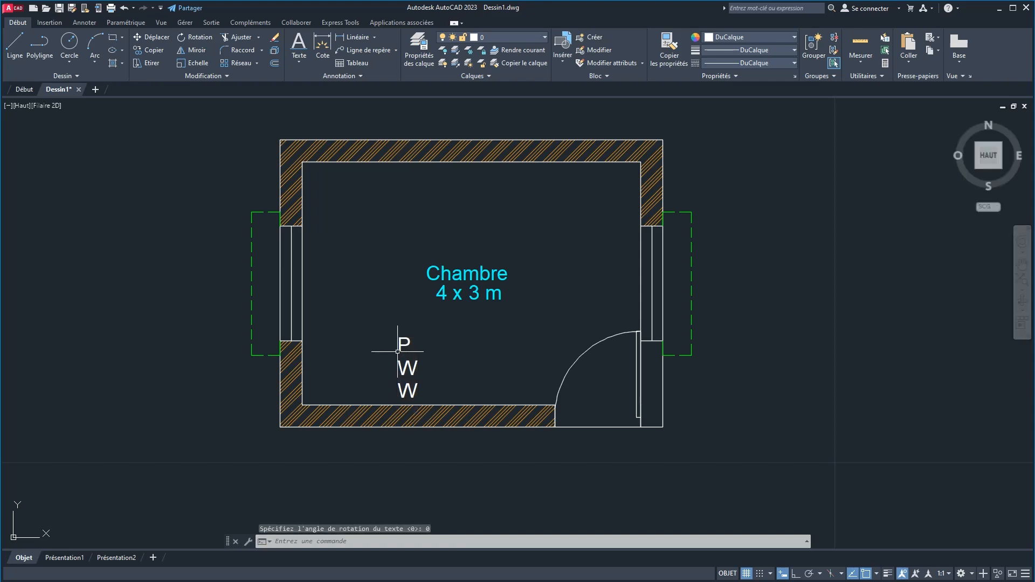
Move the "P" text into the door opening in the lower wall.
left_click(397, 351)
left_click(398, 351)
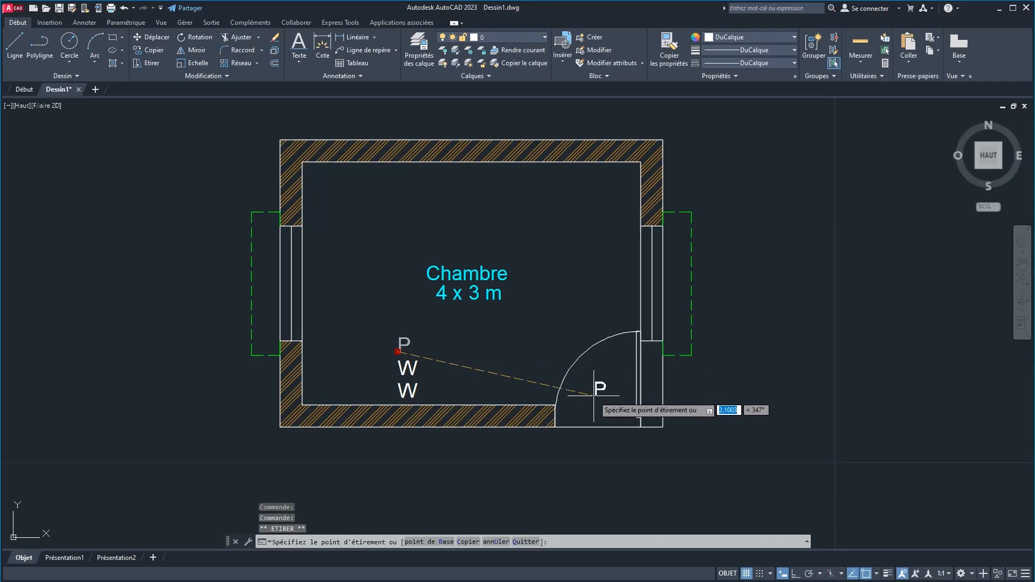
left_click(595, 413)
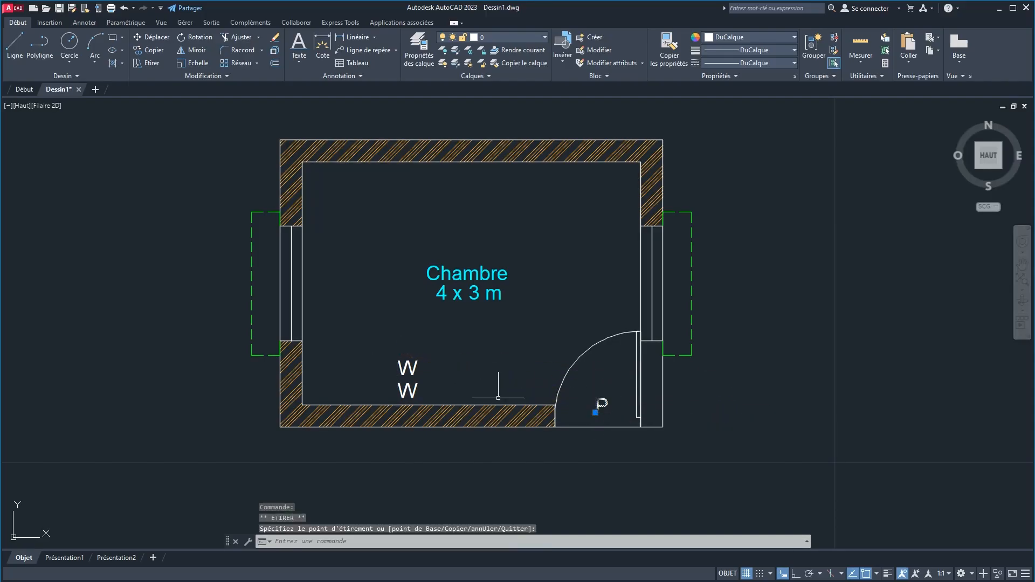
Move one "W" text beside the left window and the other beside the right window, inside the green dashed outlines.
left_click(397, 377)
left_click(397, 376)
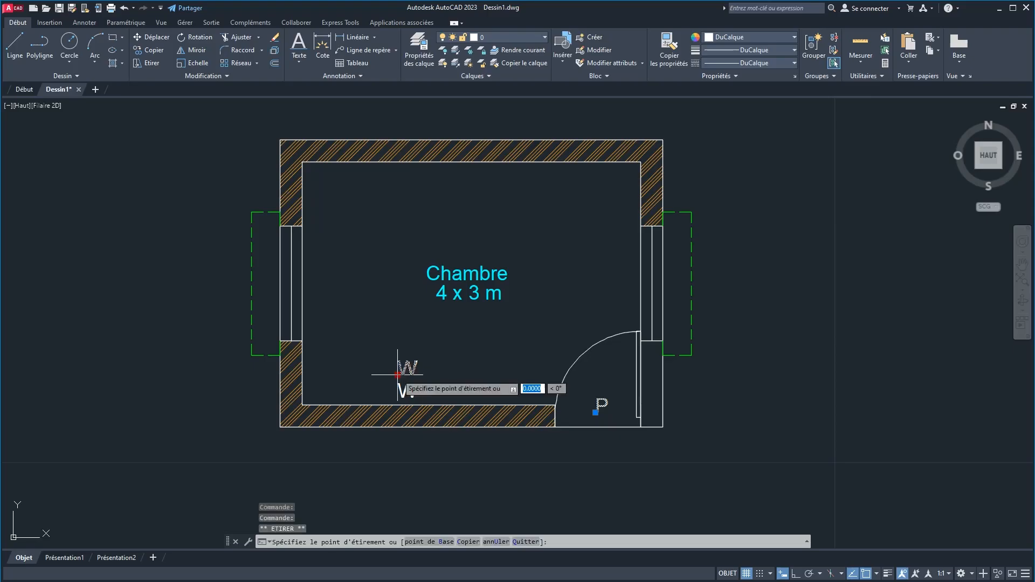
left_click(257, 286)
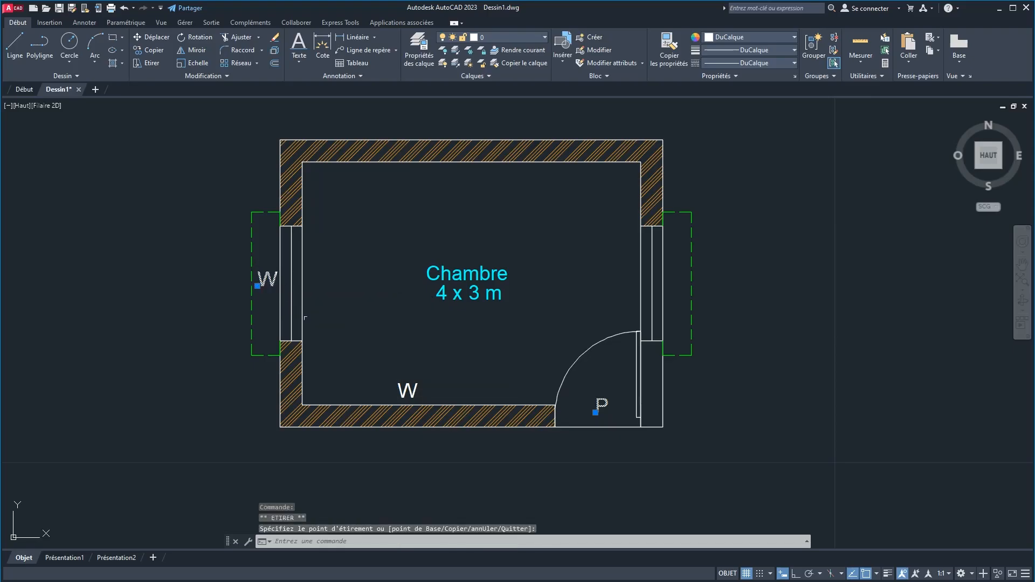
left_click(398, 397)
left_click(398, 398)
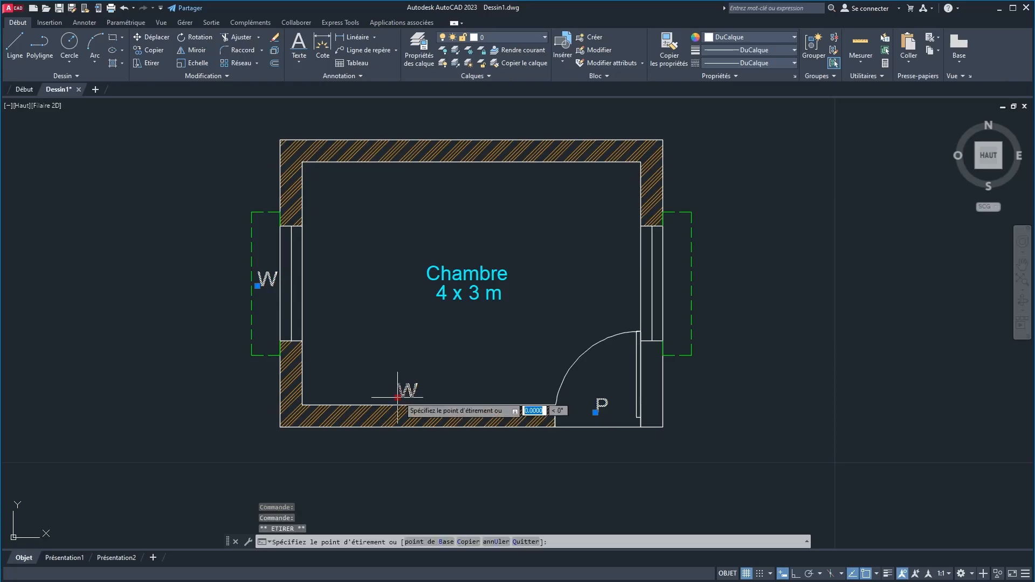
left_click(670, 286)
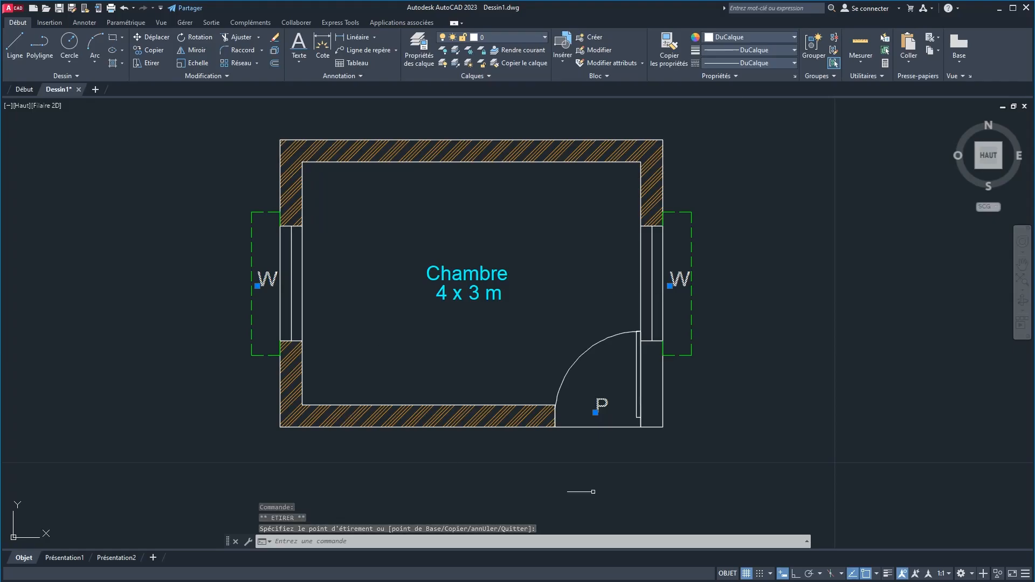
Change the colour of the "P" and both "W" texts to light yellow 247,242,129.
left_click(722, 38)
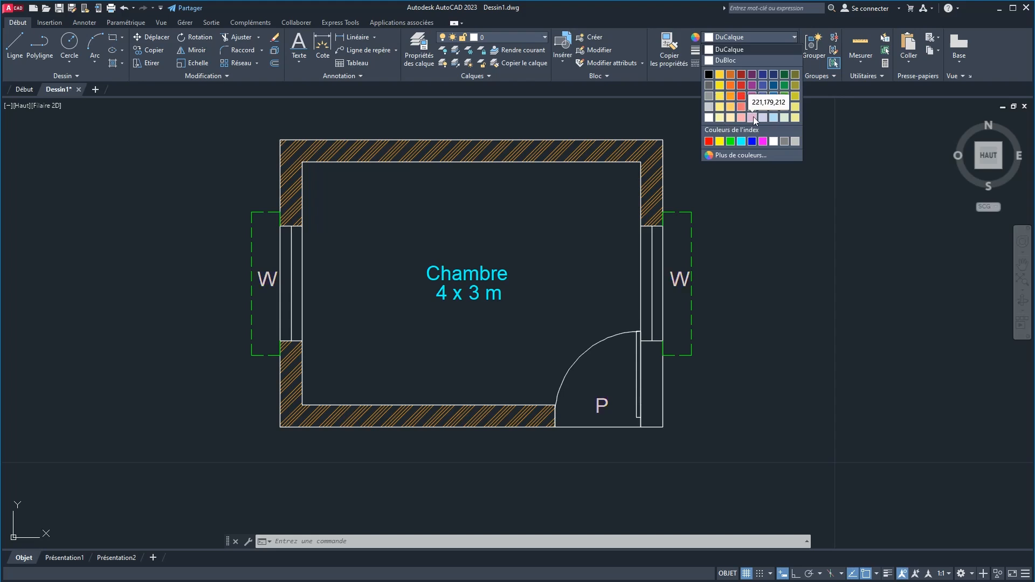
left_click(723, 107)
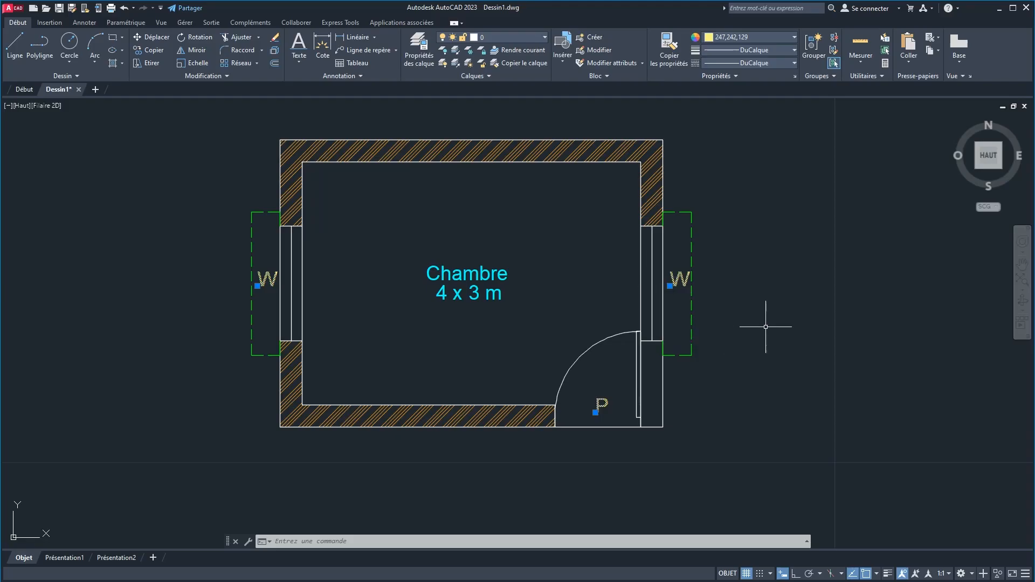
key("Escape")
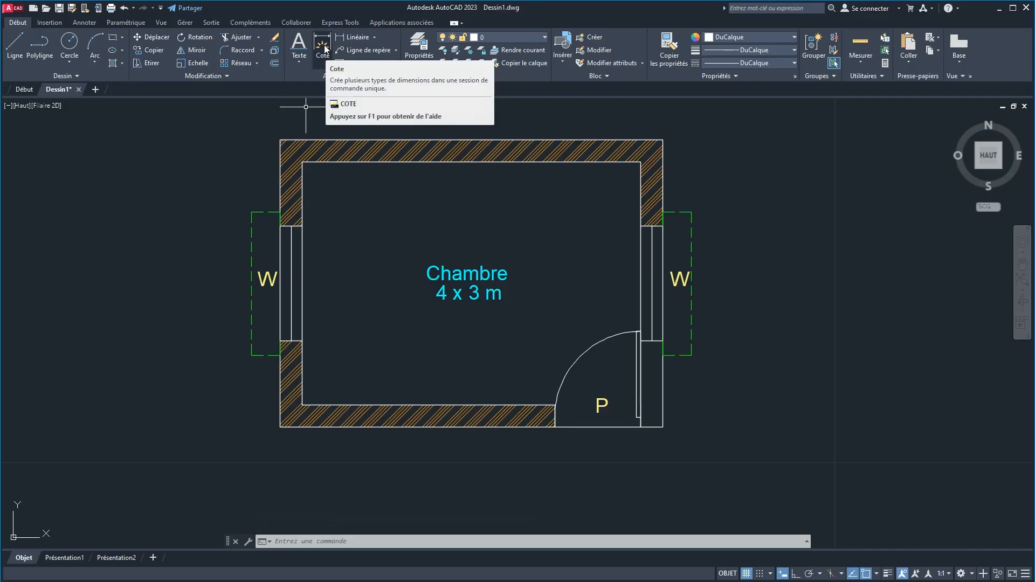
Dimension the overall outer width of the room just above the upper wall.
left_click(322, 52)
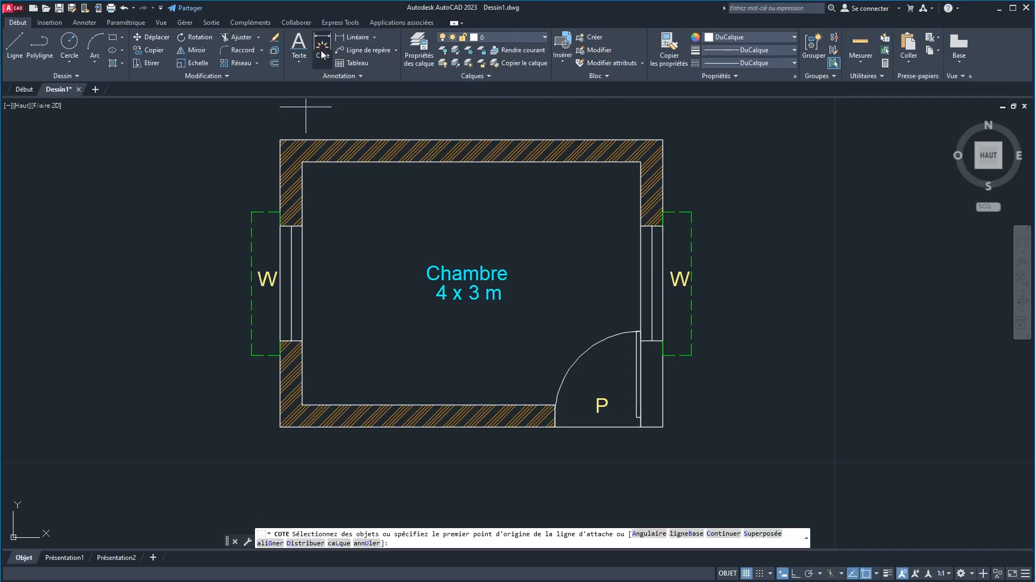
left_click(280, 140)
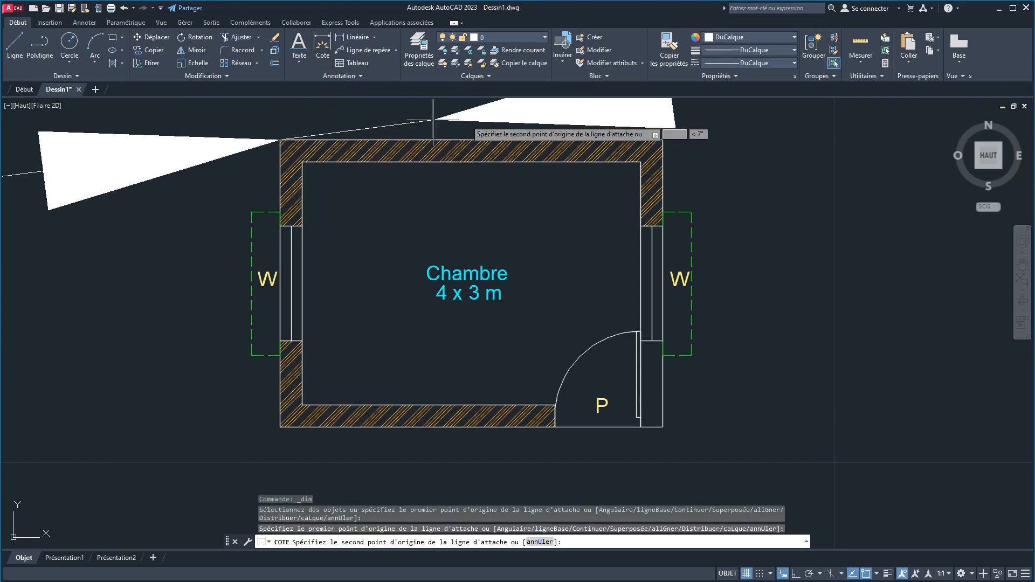
left_click(663, 139)
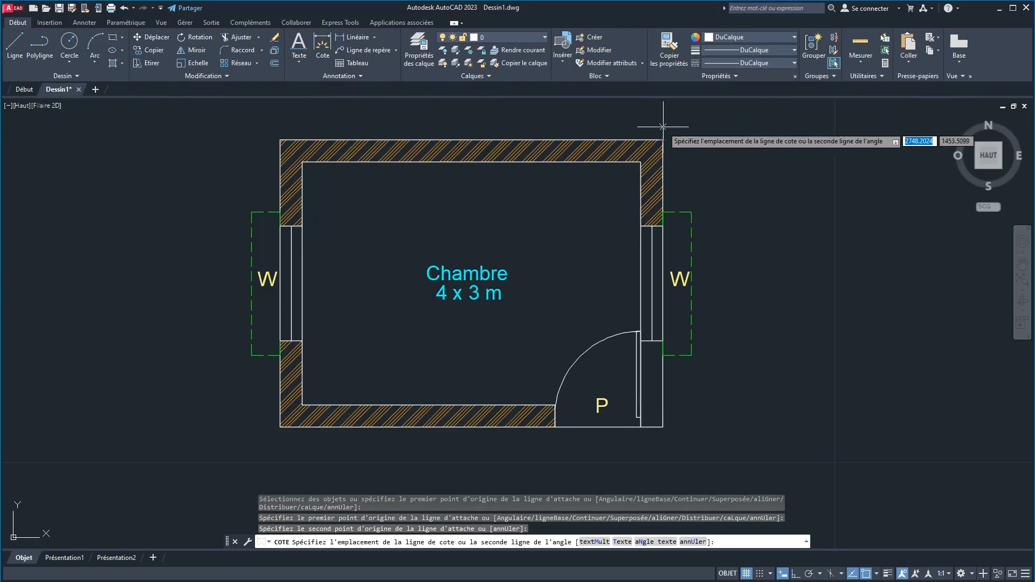
left_click(663, 127)
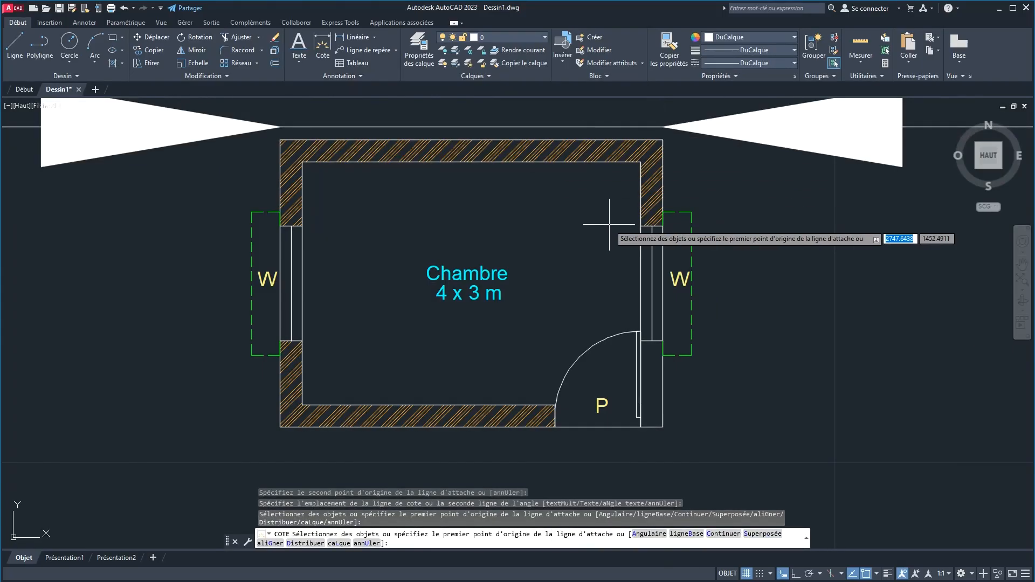
Modify the ISO-25 dimension style to use an overall scale of 0.01.
left_click(362, 77)
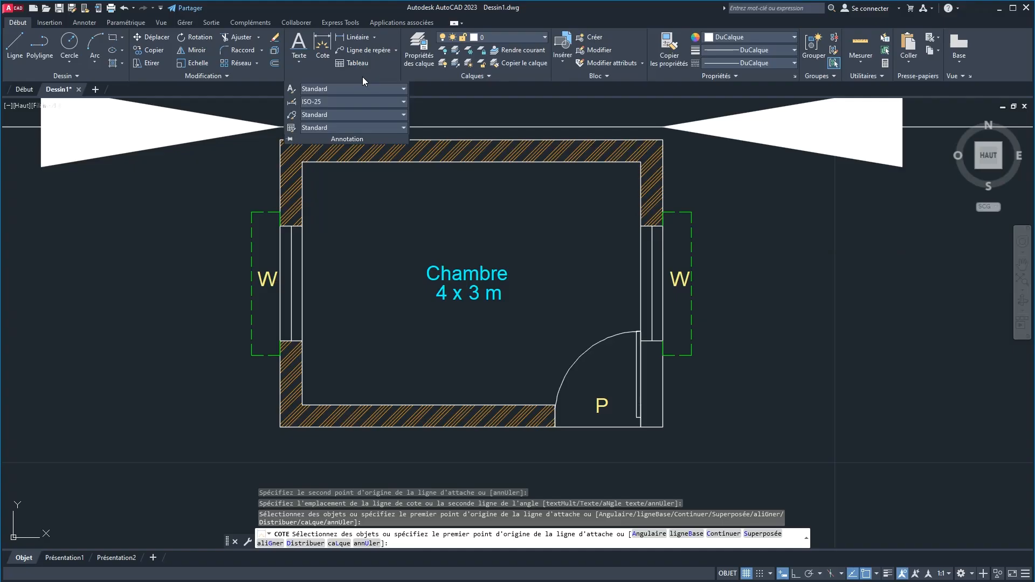
left_click(291, 103)
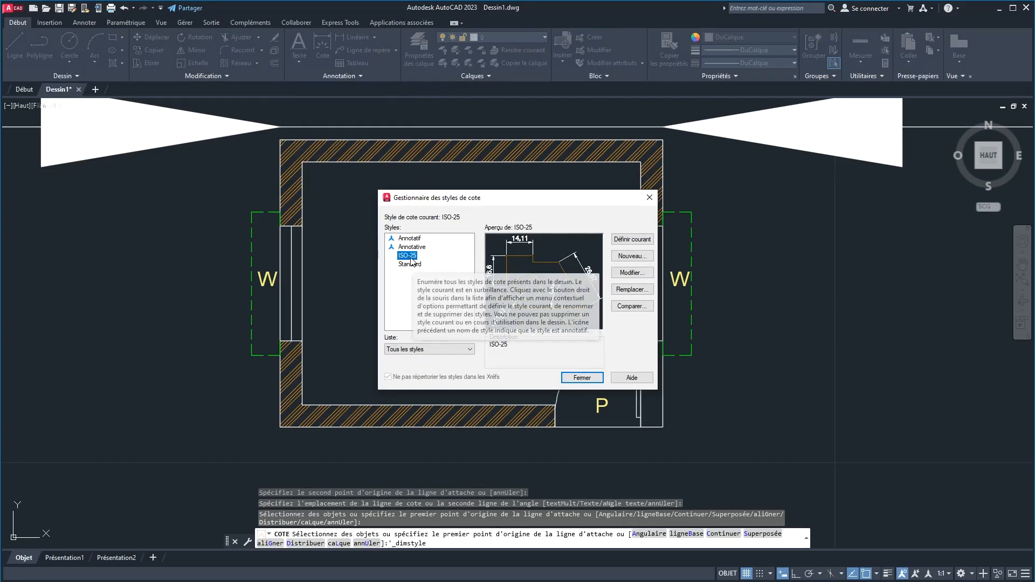
left_click(631, 274)
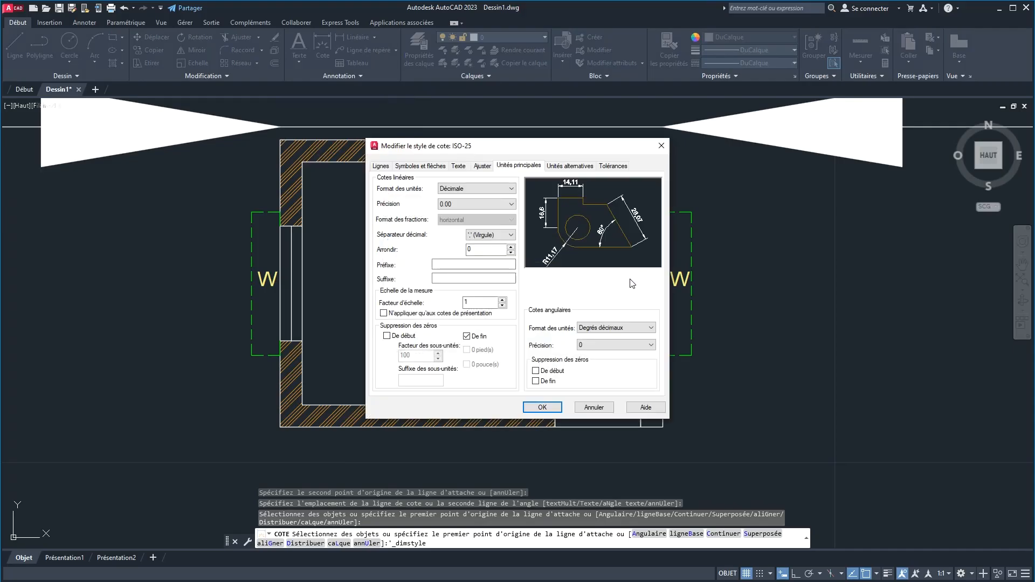
left_click(484, 167)
left_click(631, 312)
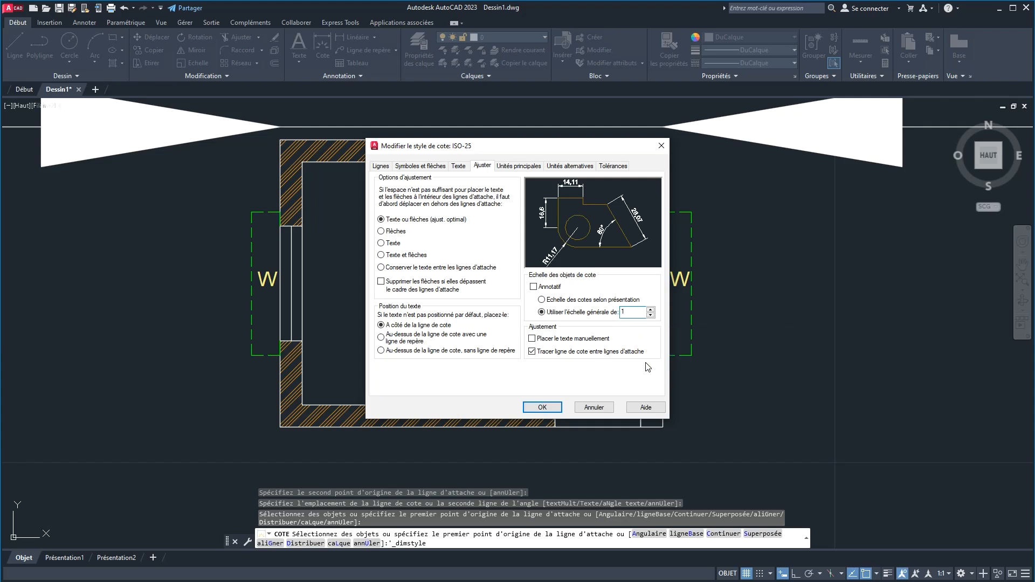
type("0.0")
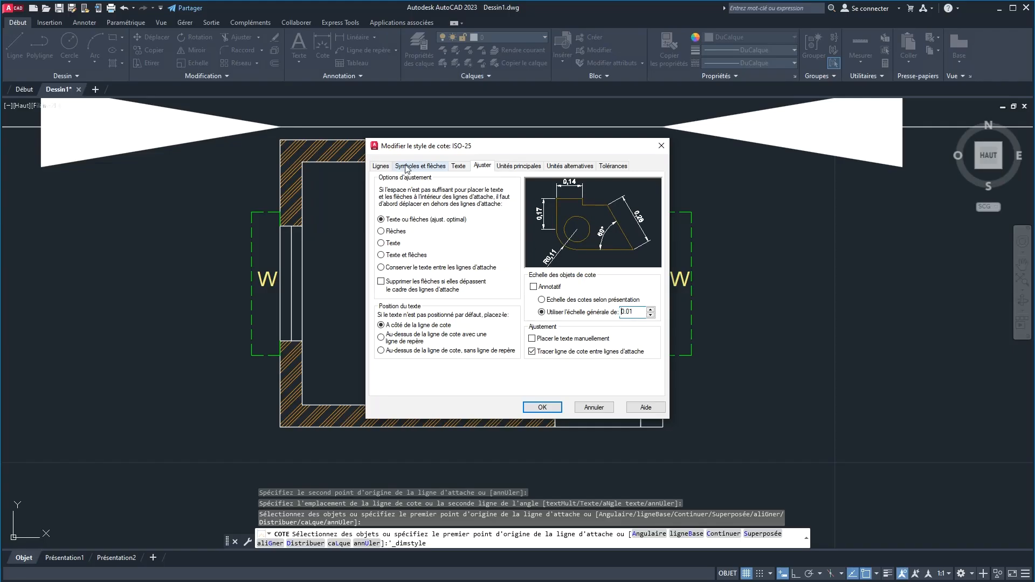
Set the vertical text position of the ISO-25 dimension style to Centré and close the style manager.
left_click(458, 166)
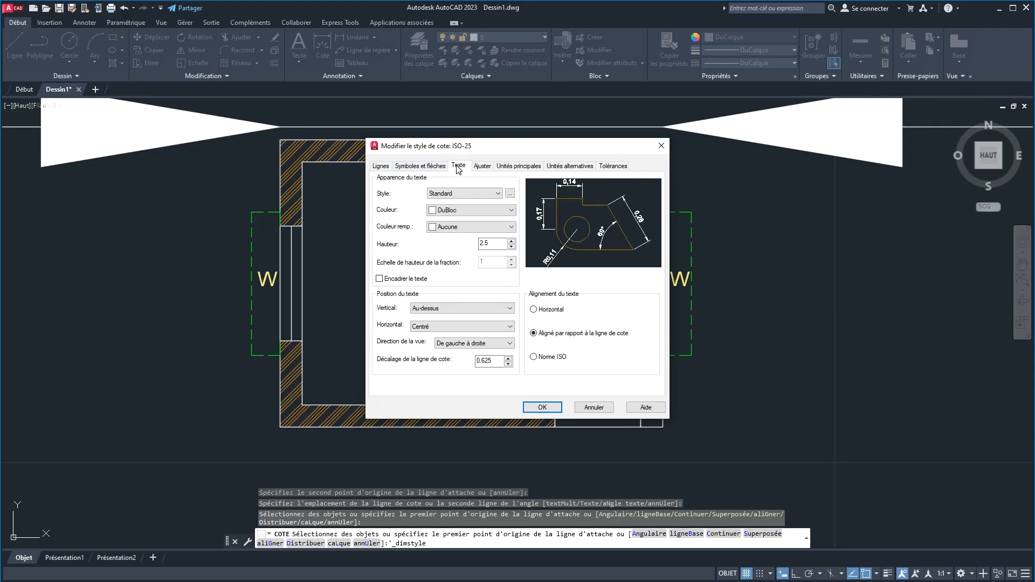
left_click(433, 308)
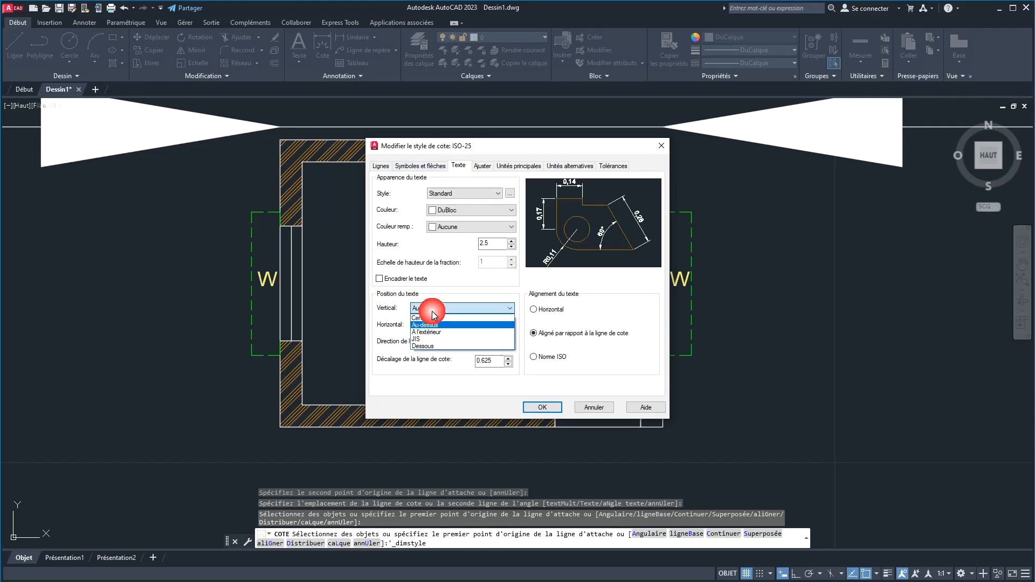
left_click(430, 319)
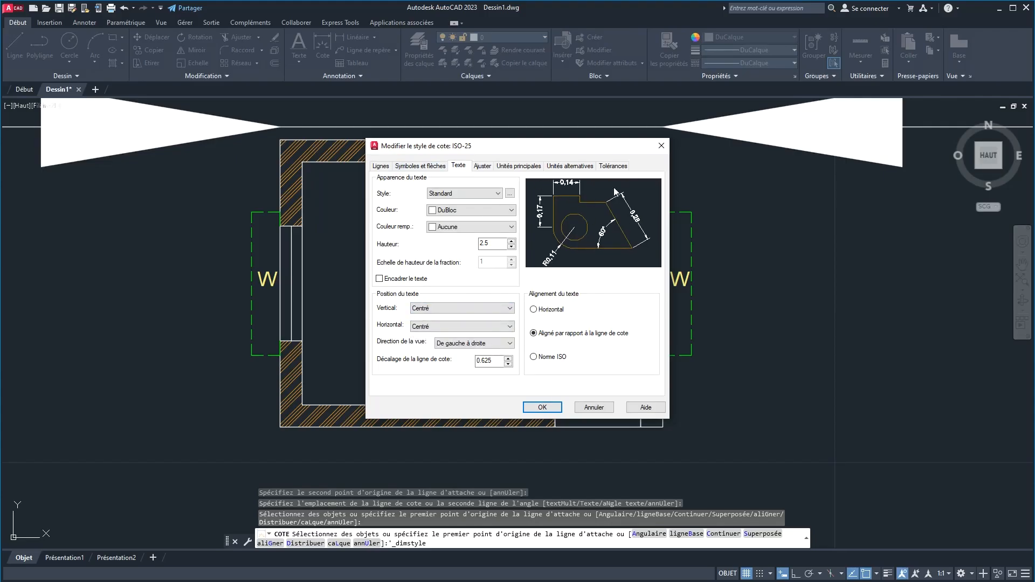
left_click(537, 409)
left_click(575, 379)
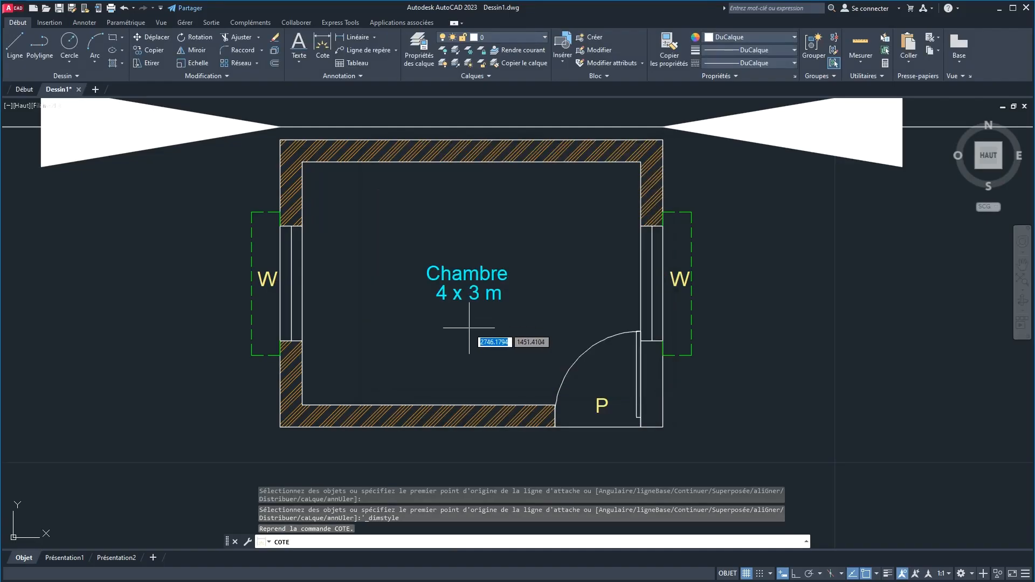
Regenerate the drawing with REGEN to refresh the dimension above the upper wall.
type("rege")
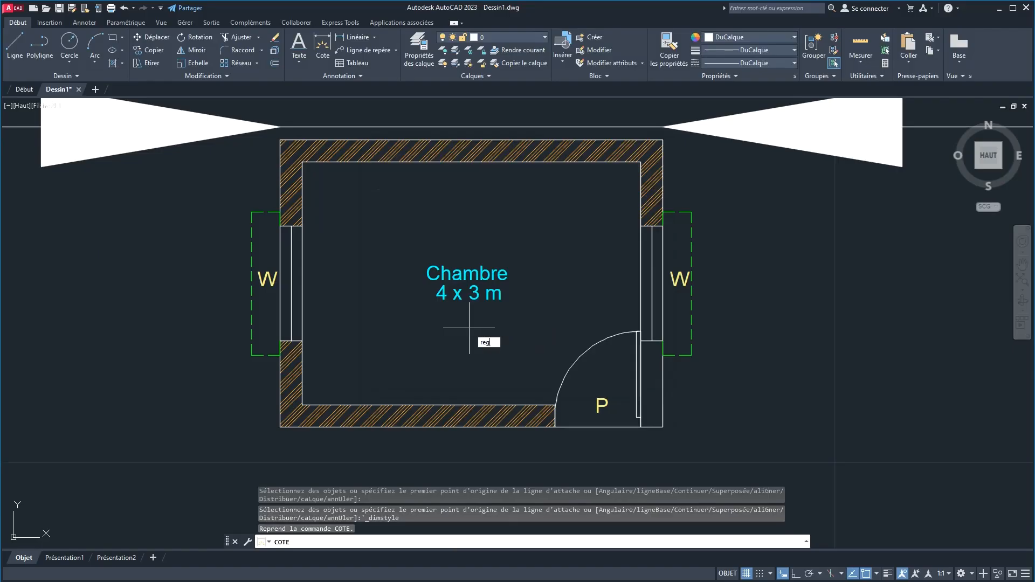
key("Escape")
key("Escape")
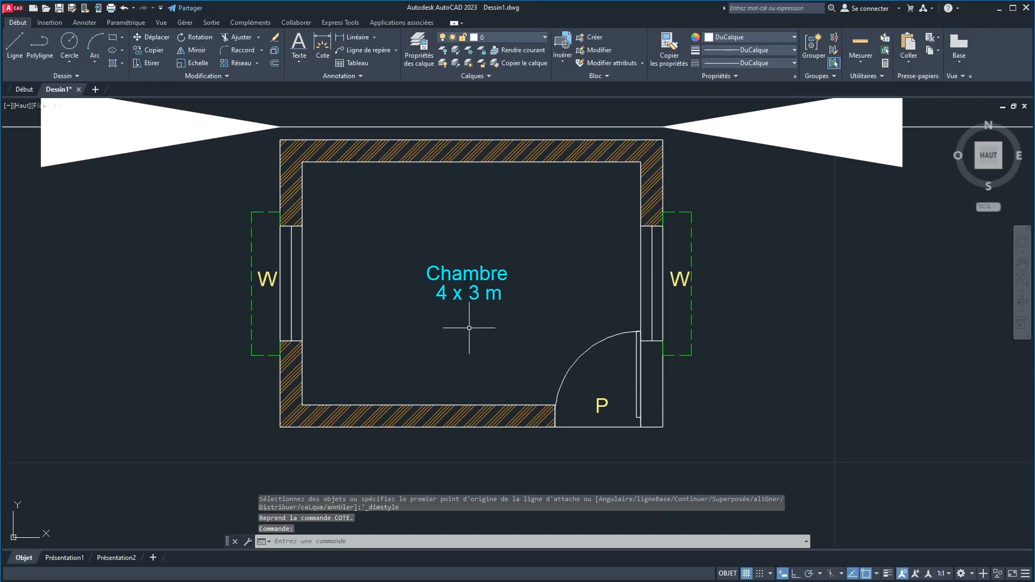
type("REGEN")
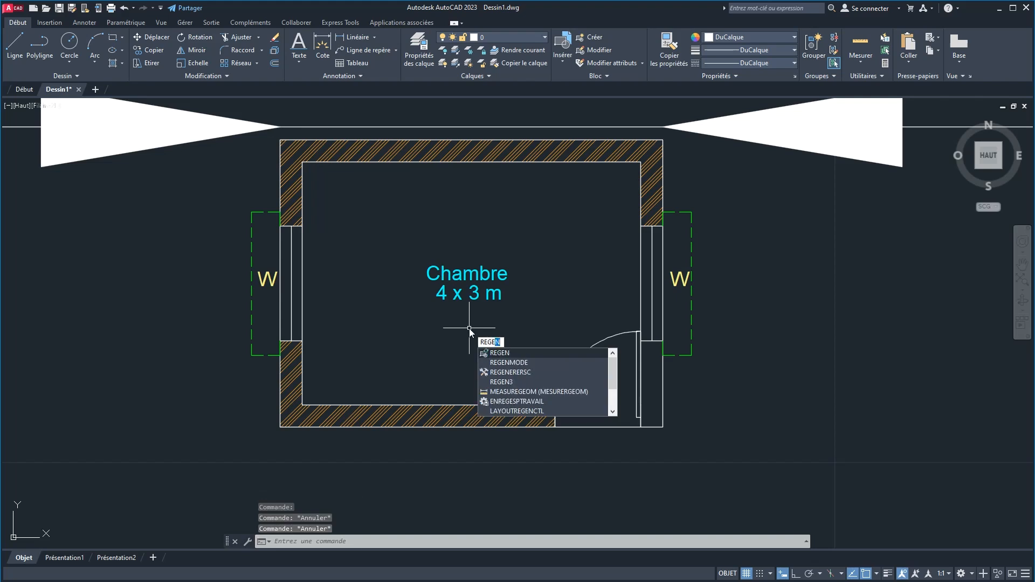
key("Return")
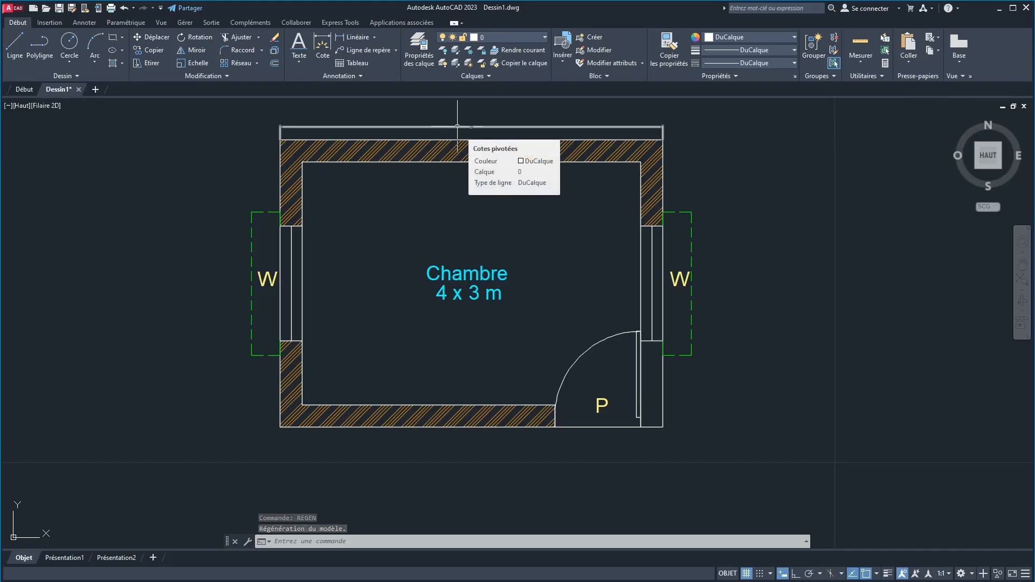
Modify the ISO-25 dimension style to use an overall scale of 0.1.
left_click(360, 77)
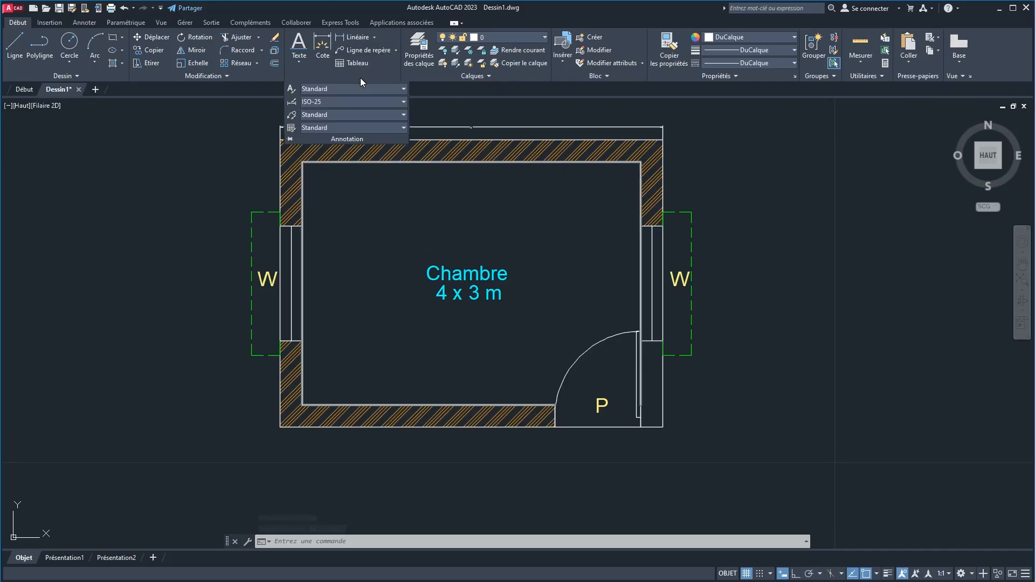
left_click(315, 102)
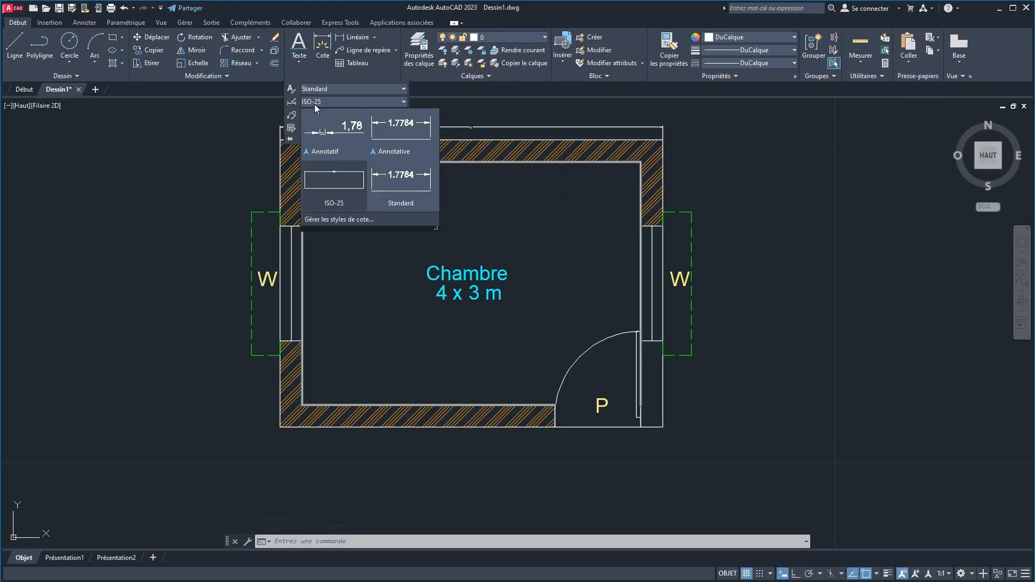
left_click(315, 102)
left_click(292, 103)
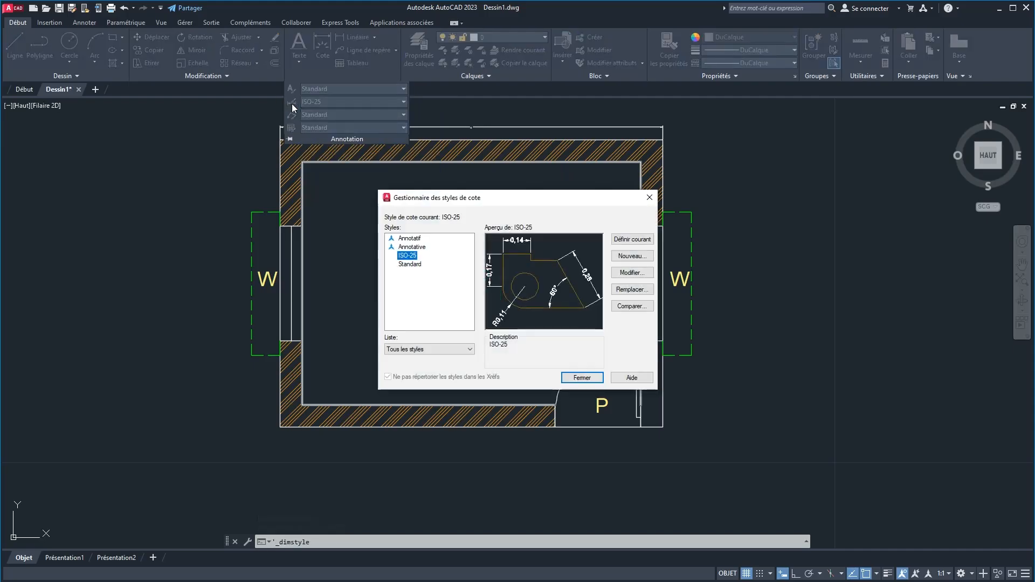
left_click(632, 273)
left_click(482, 166)
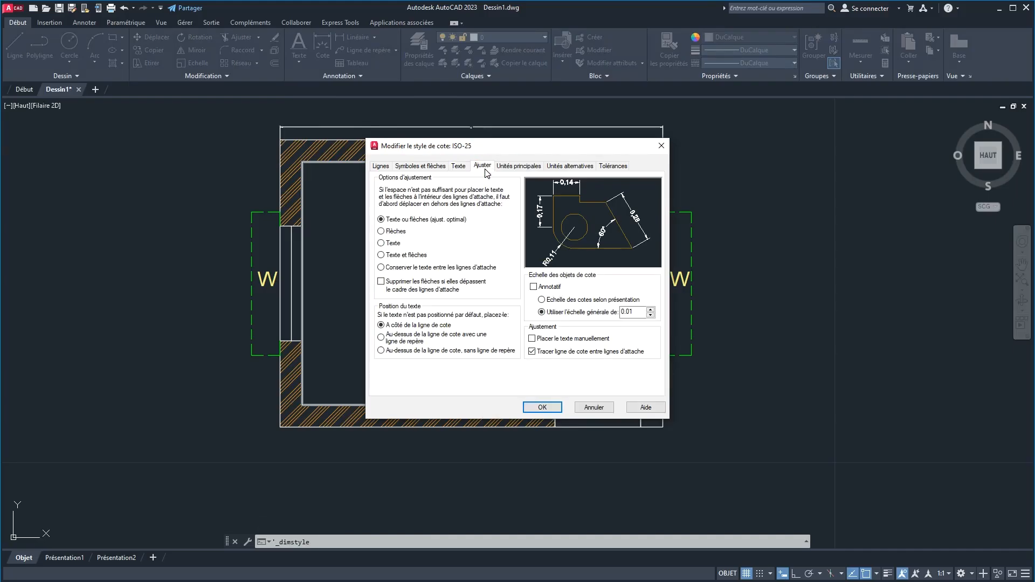
left_click(655, 360)
left_click(542, 408)
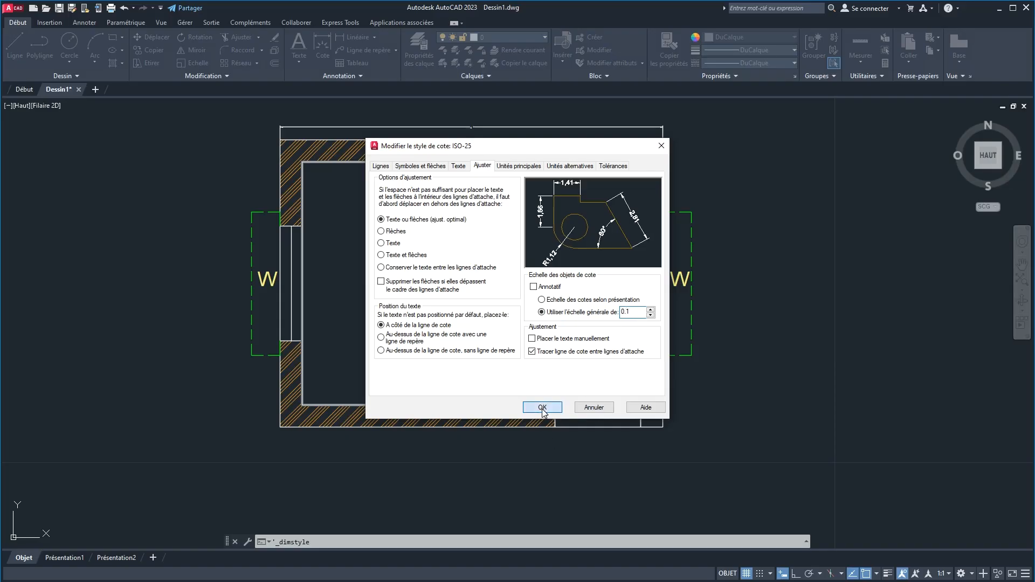
left_click(581, 378)
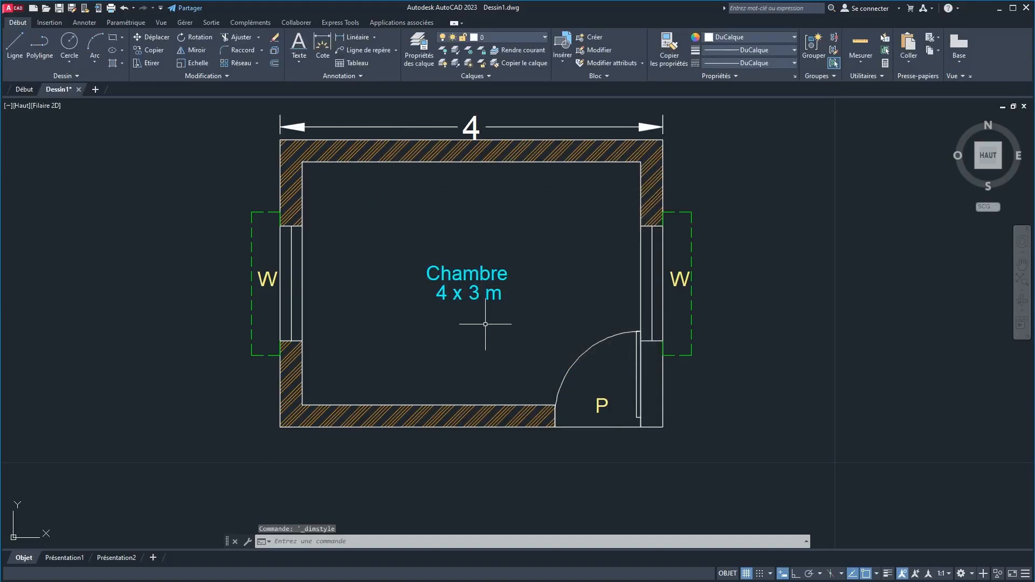
Move the overall width dimension slightly farther above the upper wall.
left_click(467, 128)
left_click(469, 127)
left_click(474, 122)
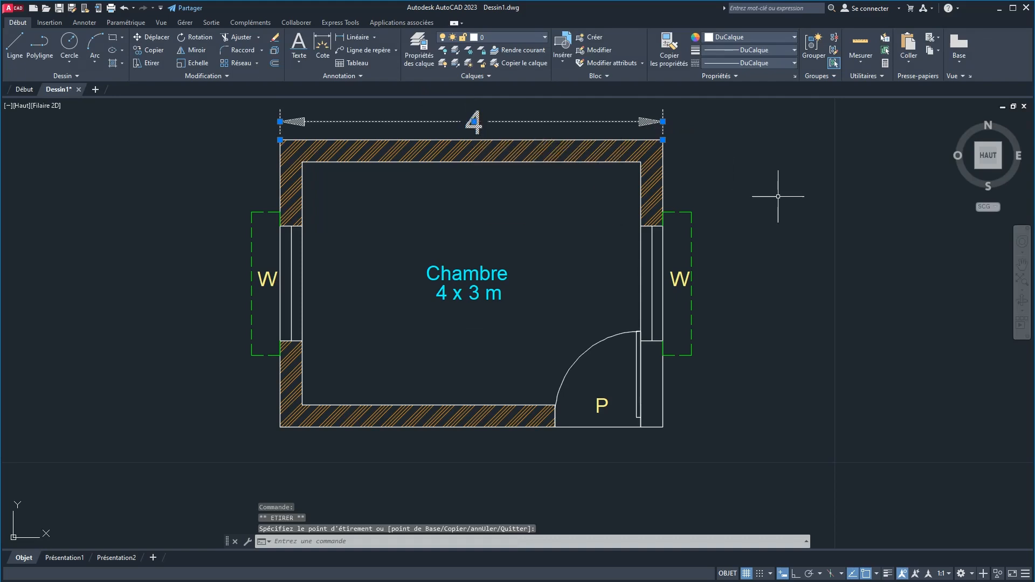
key("Escape")
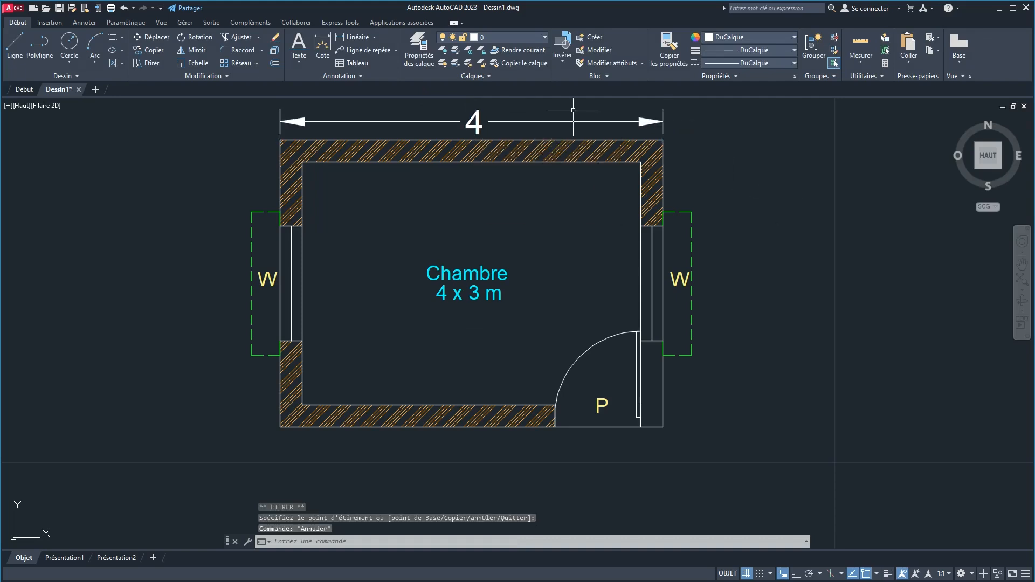
Erase the overall width dimension above the upper wall.
left_click(475, 122)
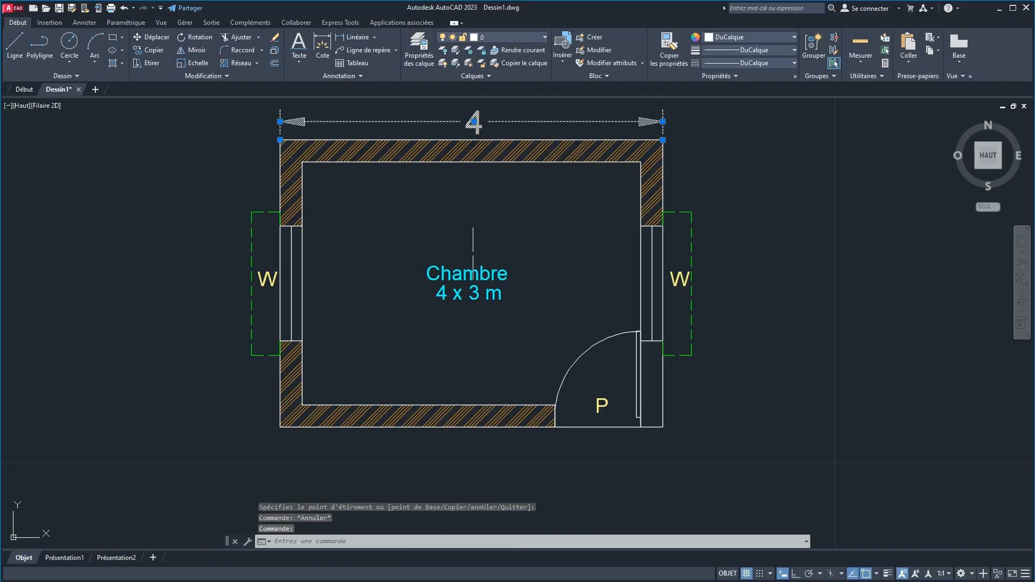
type("EFFACER")
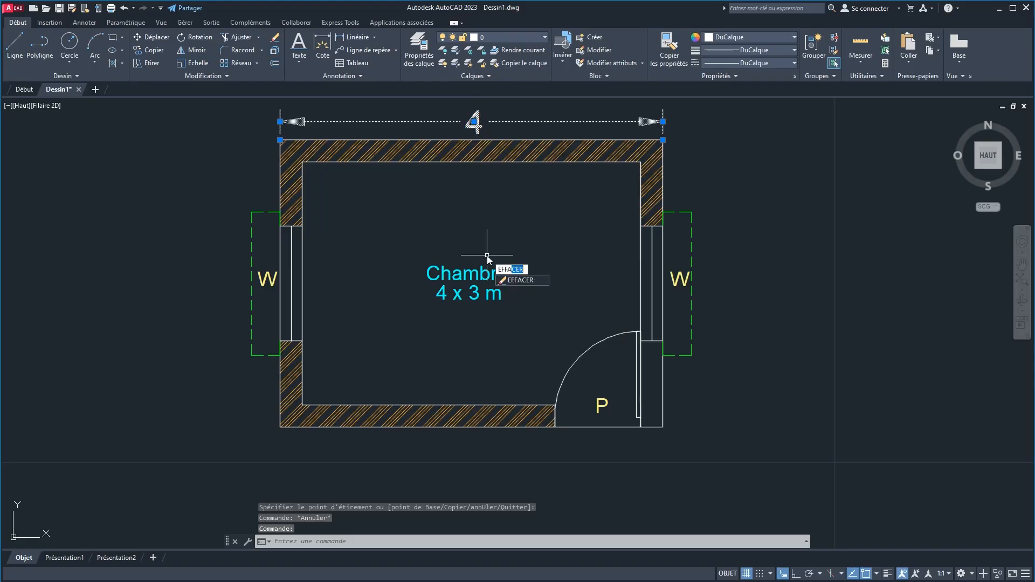
key("Return")
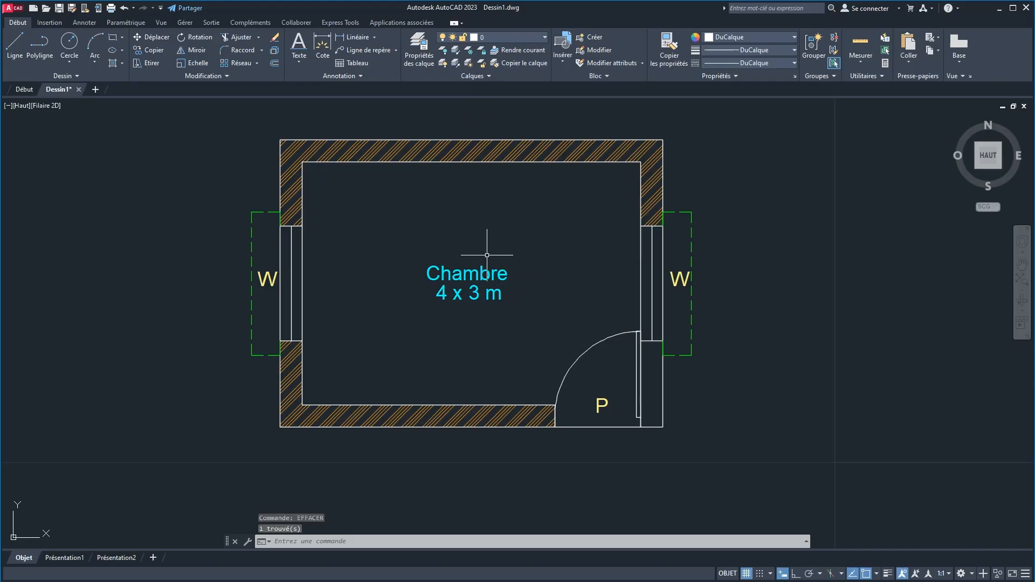
Create a new dimension style named "Dim Perso" based on ISO-25 for all dimensions.
left_click(360, 77)
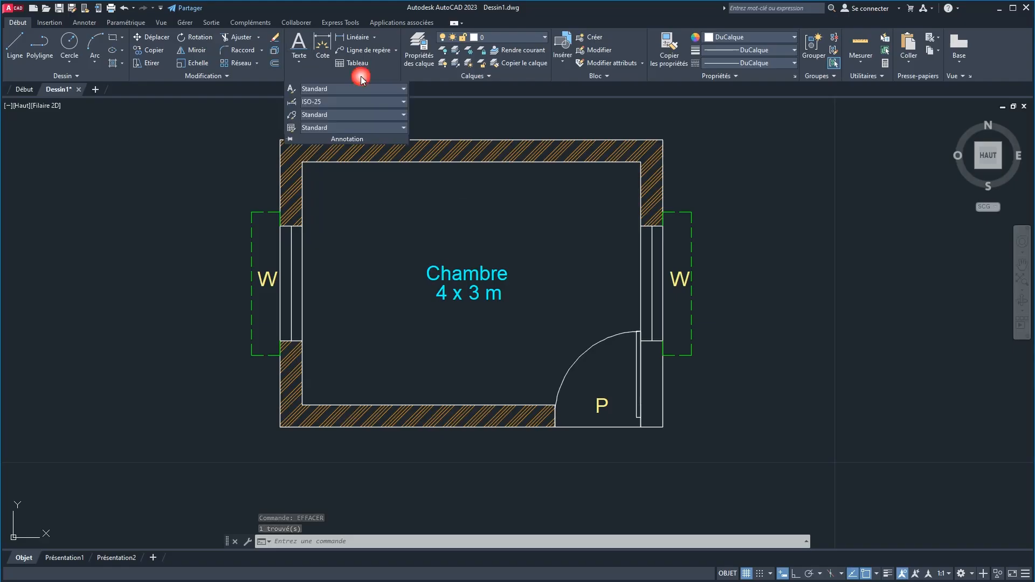
left_click(291, 103)
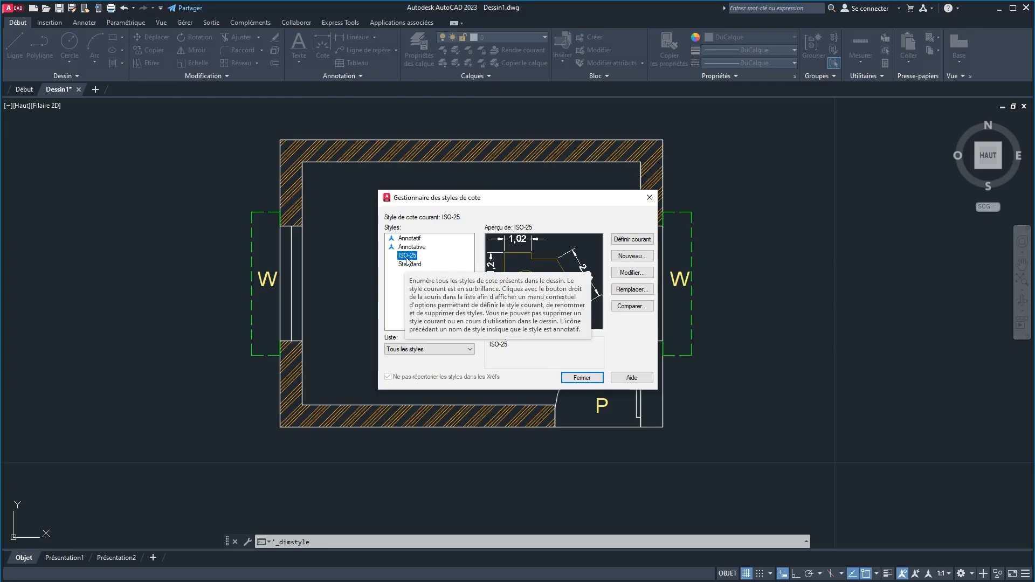
left_click(635, 257)
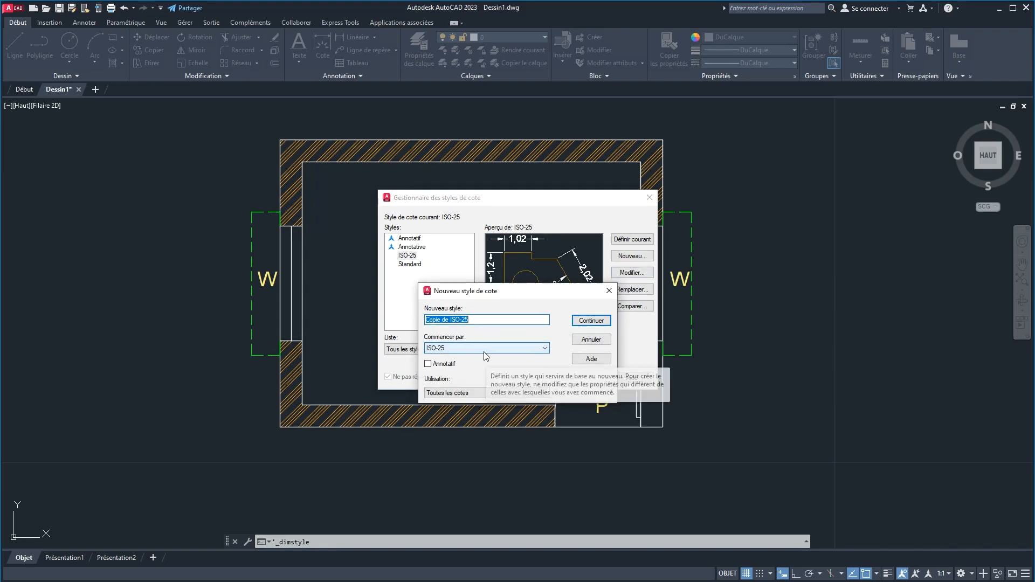
type("Mi")
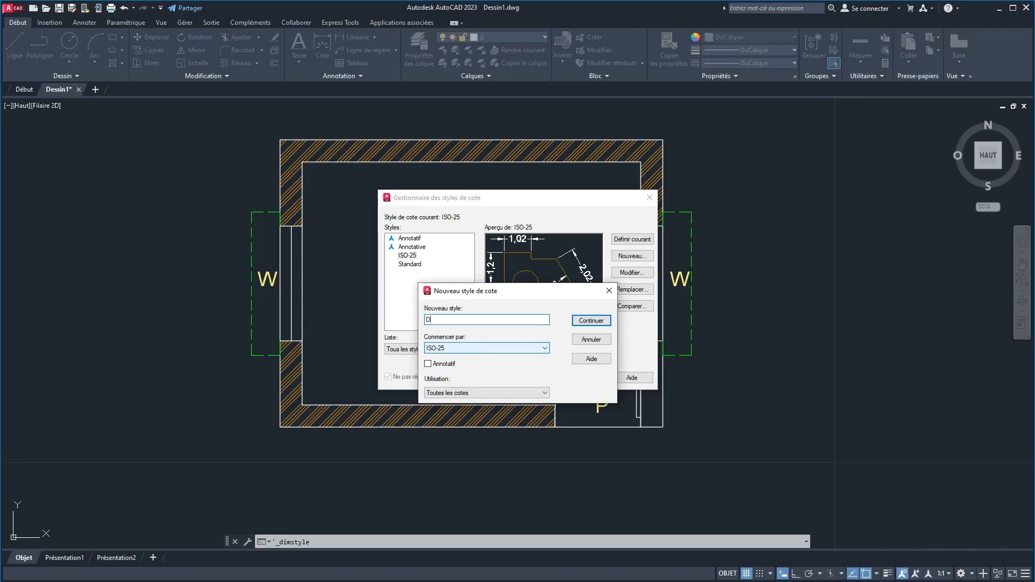
type("m perso")
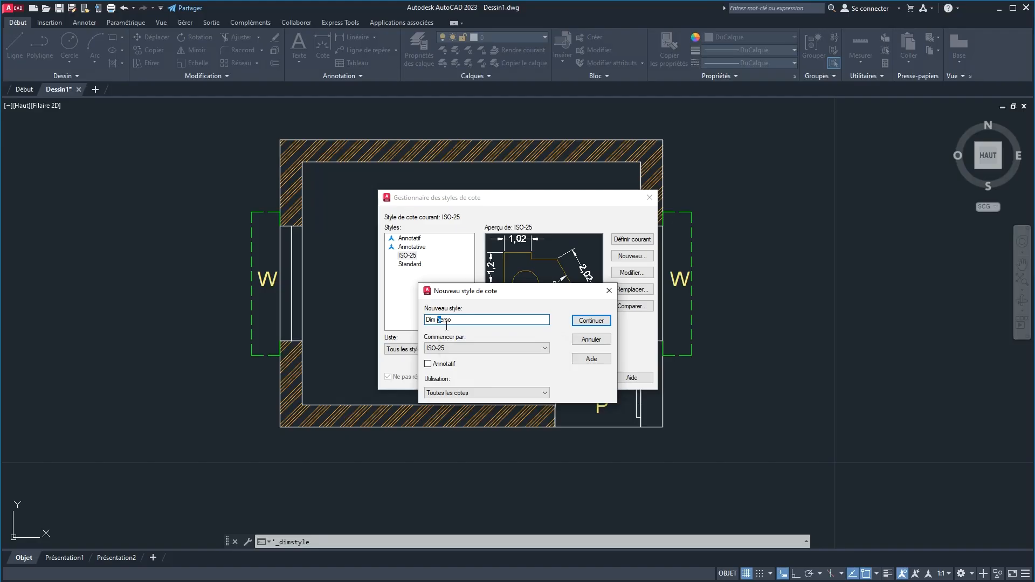
left_click(588, 322)
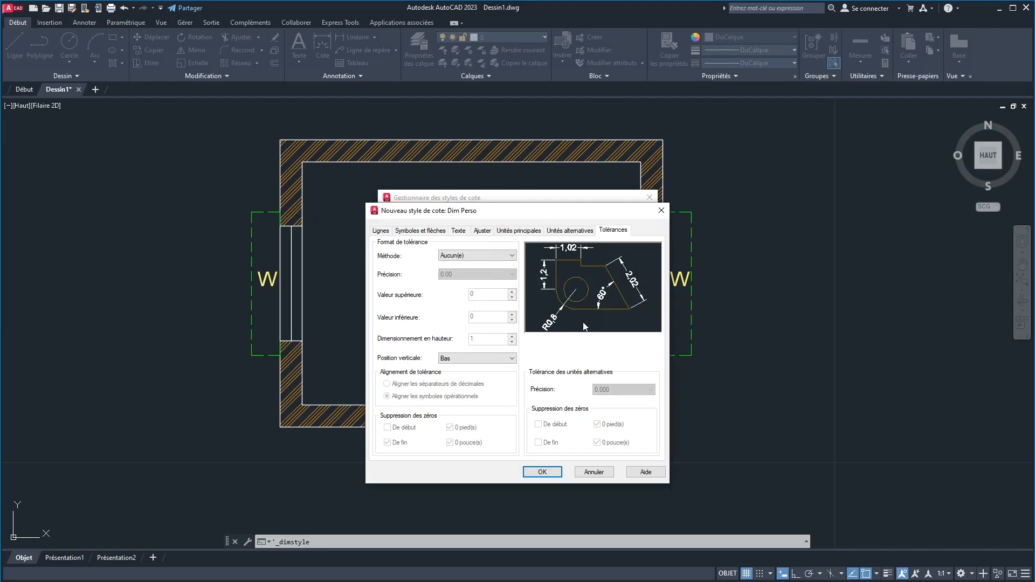
left_click(381, 230)
left_click(462, 255)
left_click(462, 260)
left_click(489, 269)
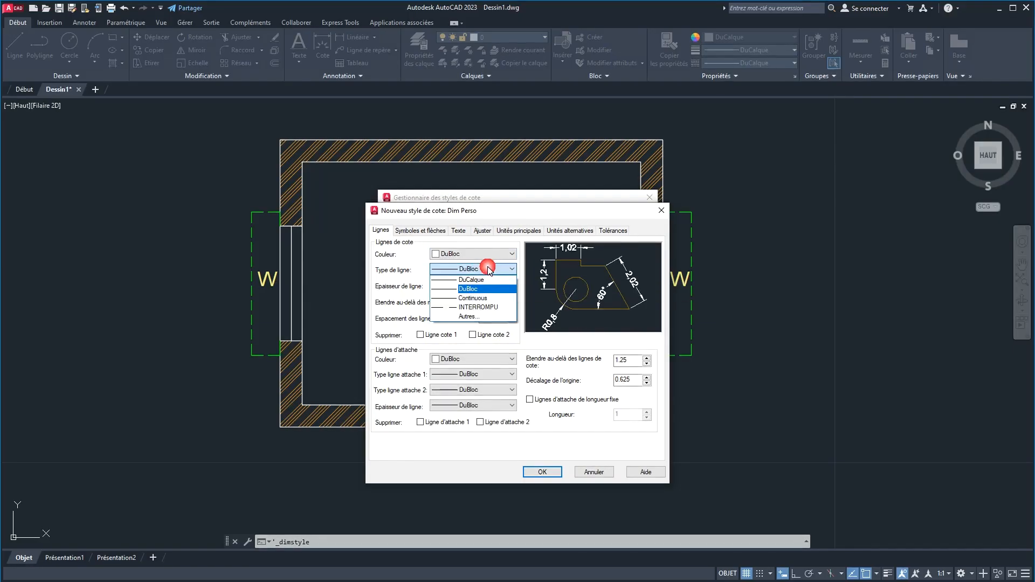
left_click(487, 266)
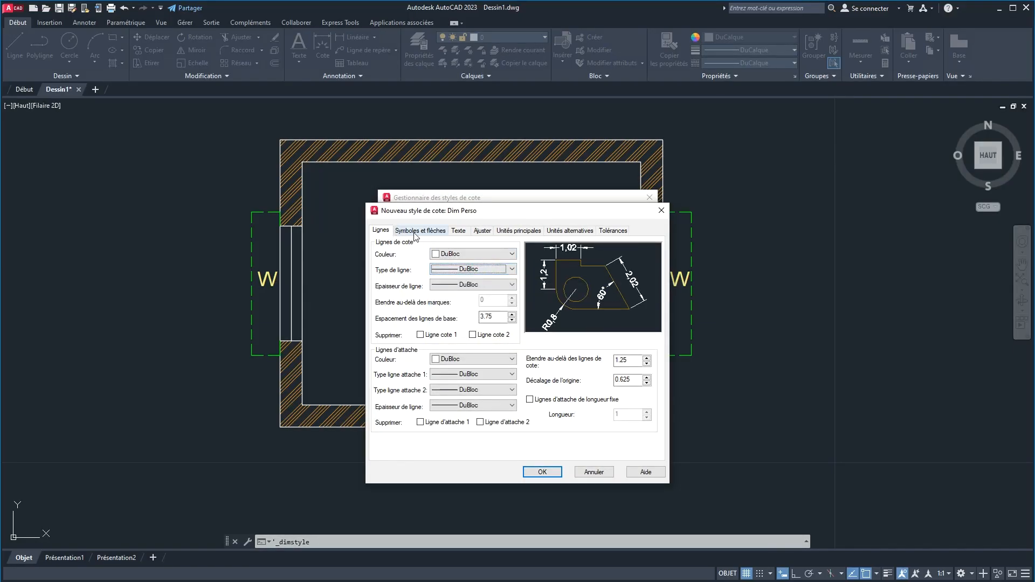
Set the first and second arrowheads of the Dim Perso style to Marque architecturale.
left_click(416, 232)
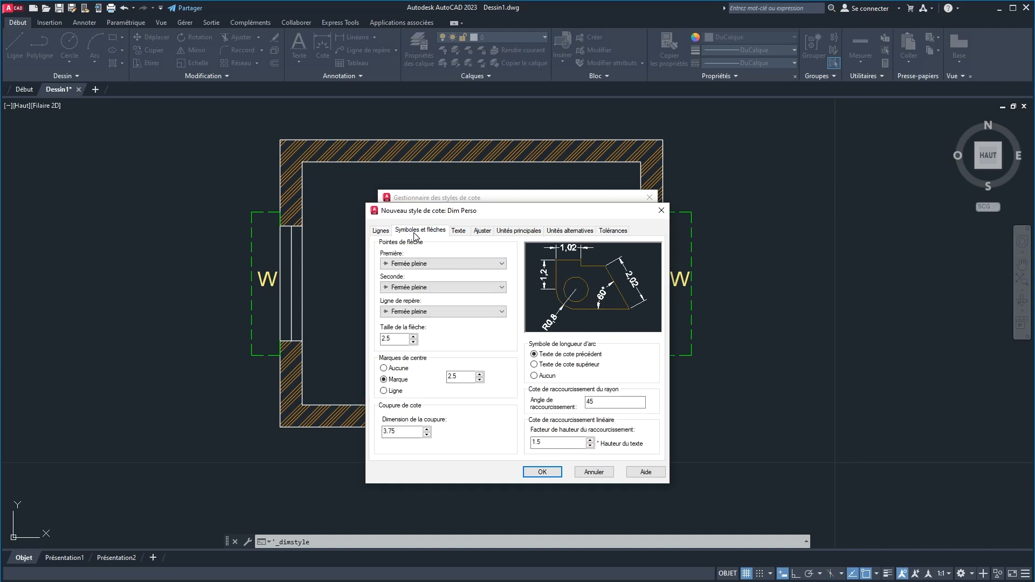
left_click(426, 264)
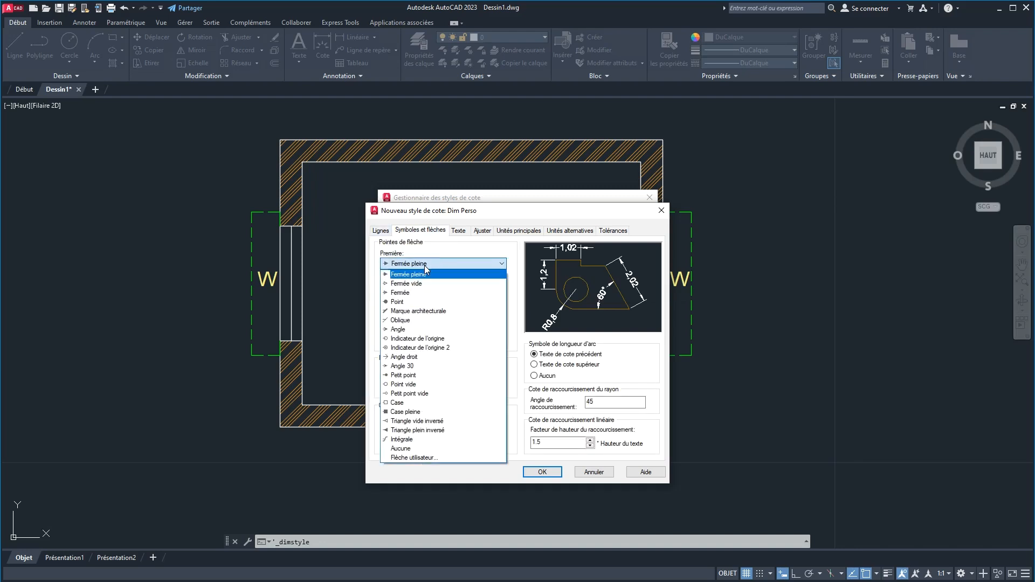
left_click(407, 313)
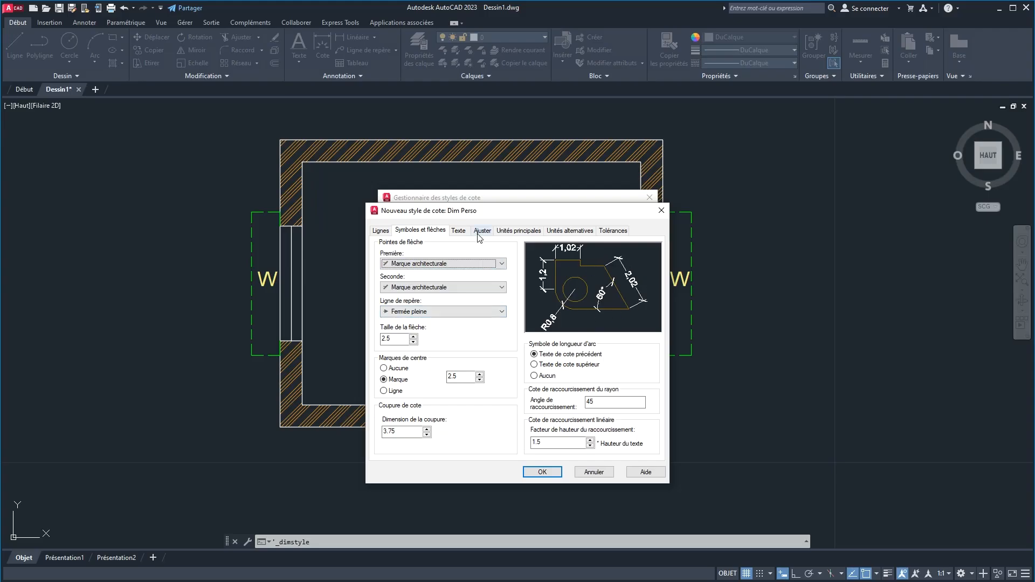
Set the overall scale of the Dim Perso dimension style to 0.08.
left_click(459, 232)
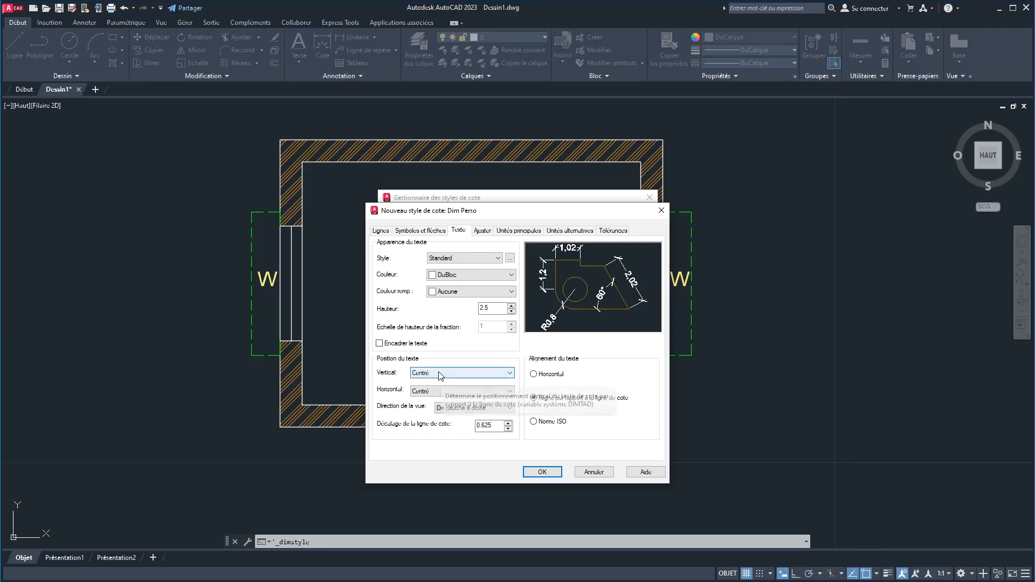
left_click(482, 232)
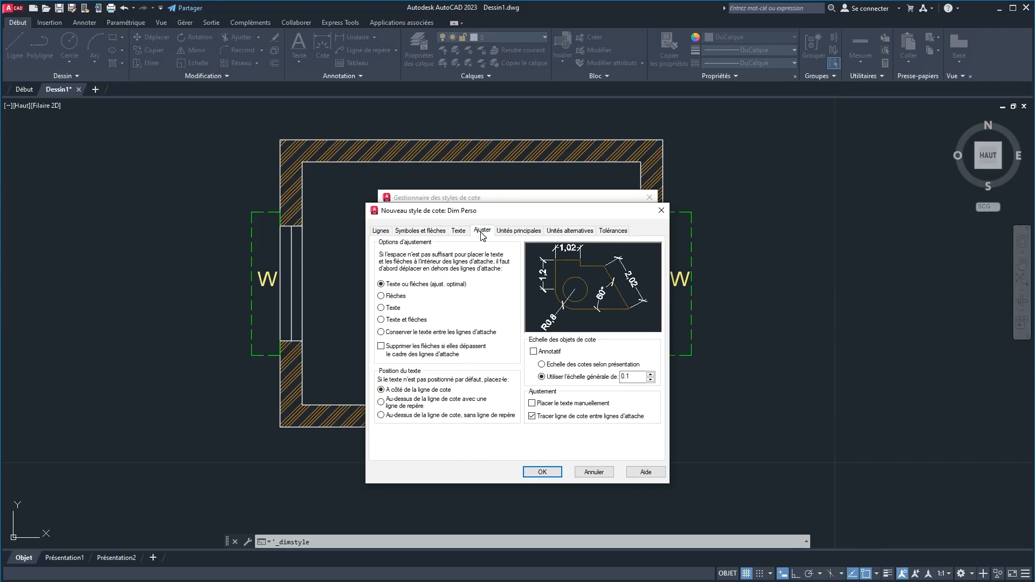
left_click(633, 377)
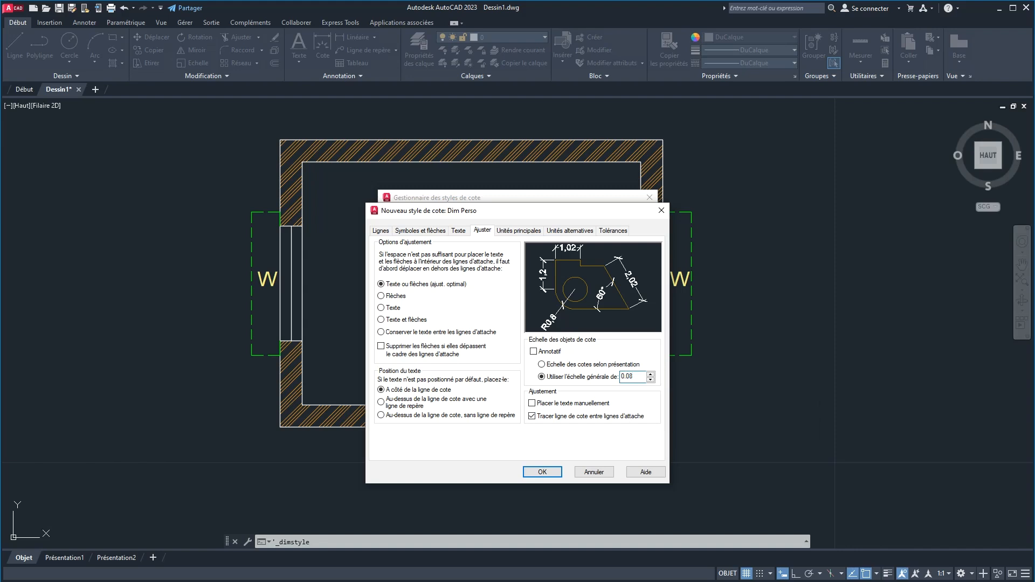
Keep decimal linear units for the Dim Perso style, save the style and close the dimension style manager.
left_click(518, 231)
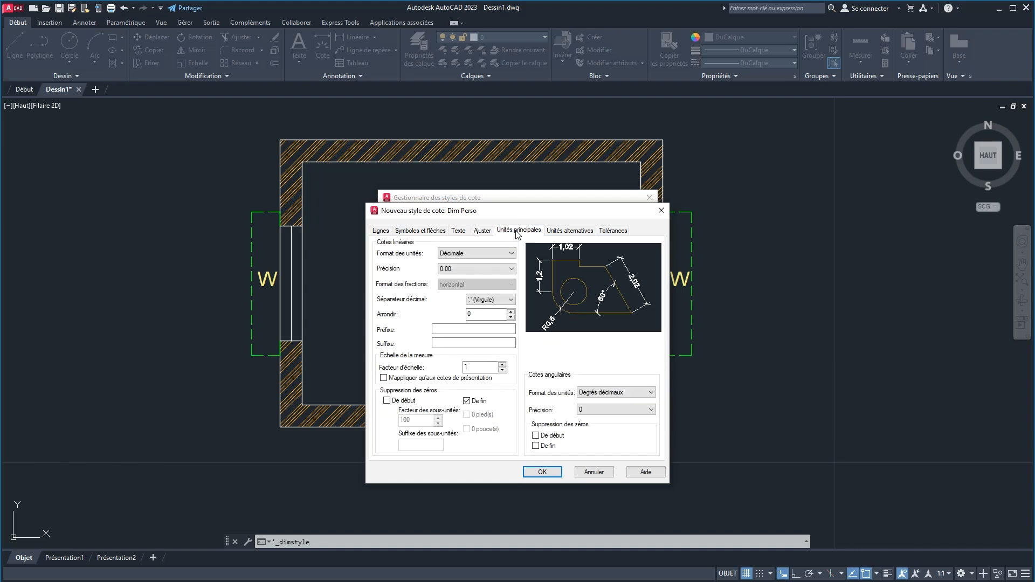
left_click(453, 254)
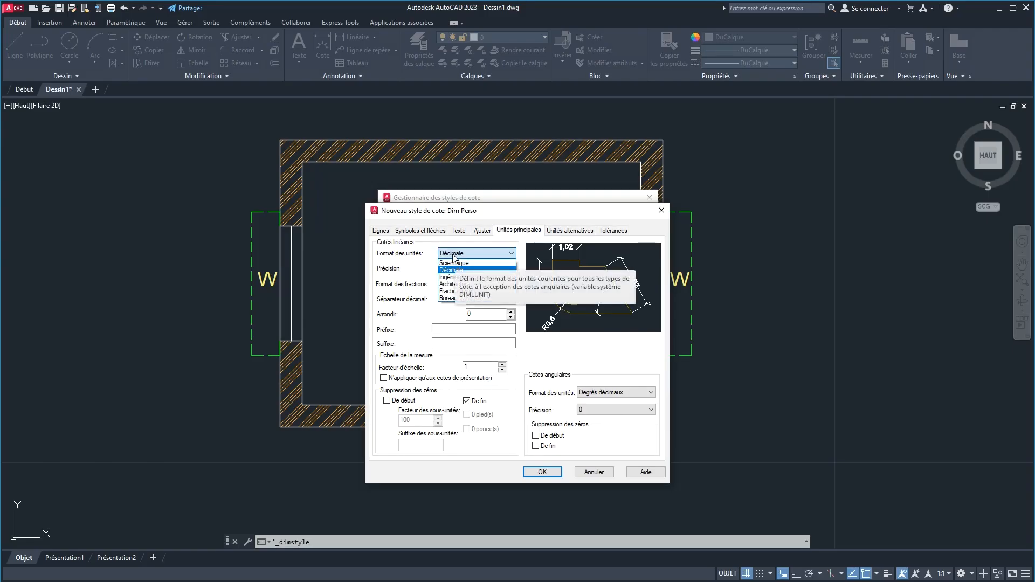
left_click(454, 255)
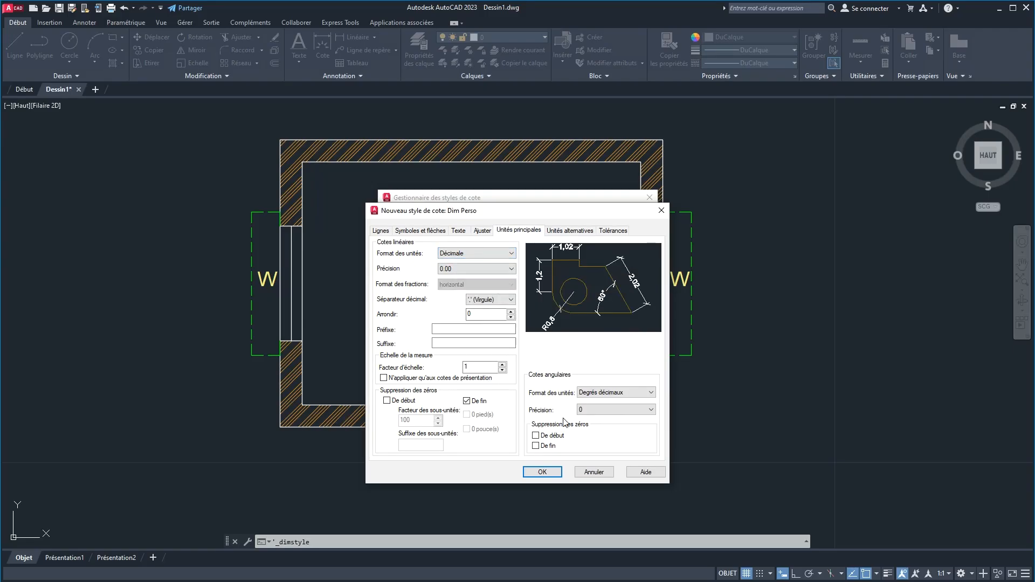
left_click(537, 472)
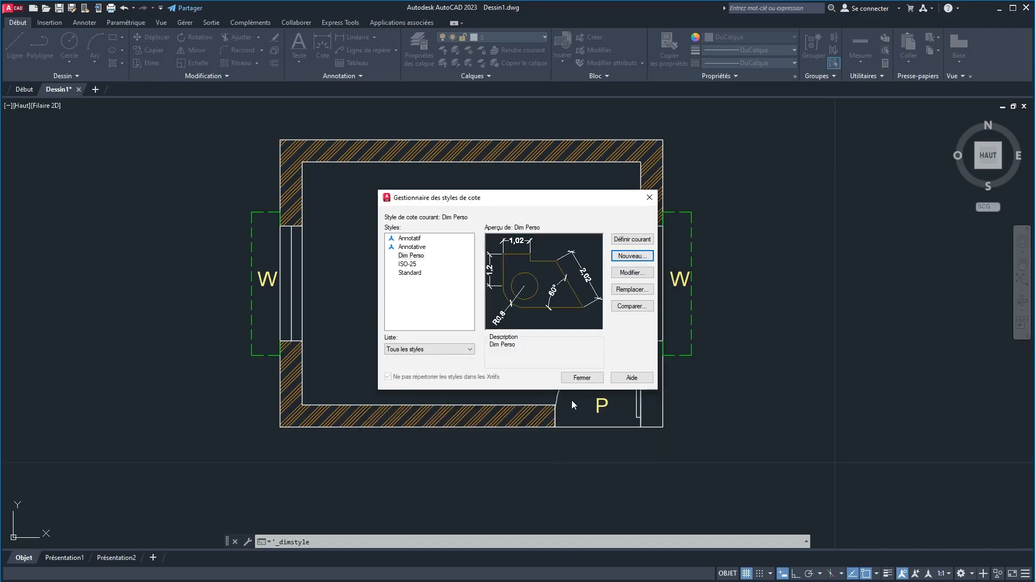
left_click(579, 379)
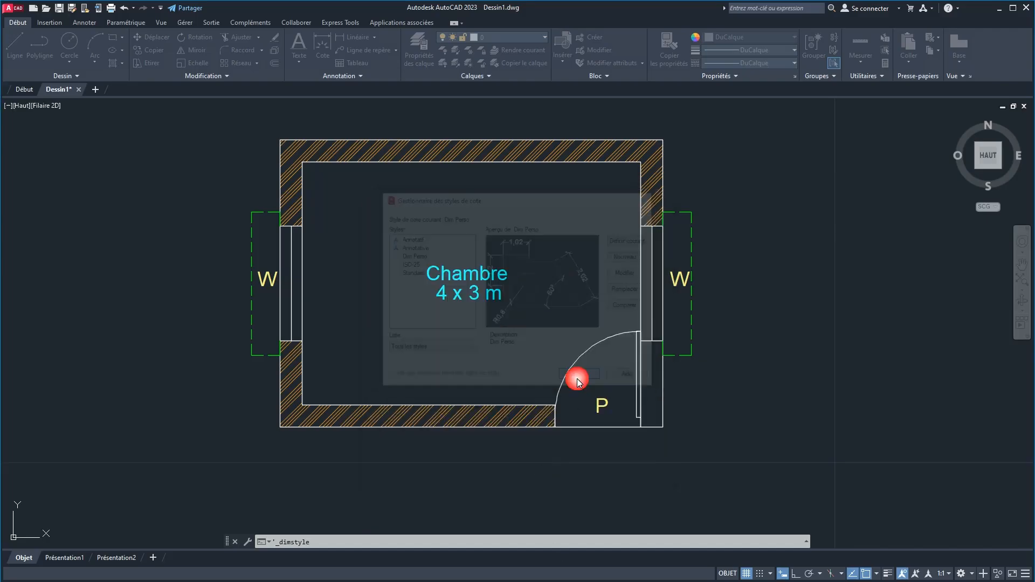
Dimension the room's overall outer width above the upper wall using the Dim Perso style.
left_click(363, 76)
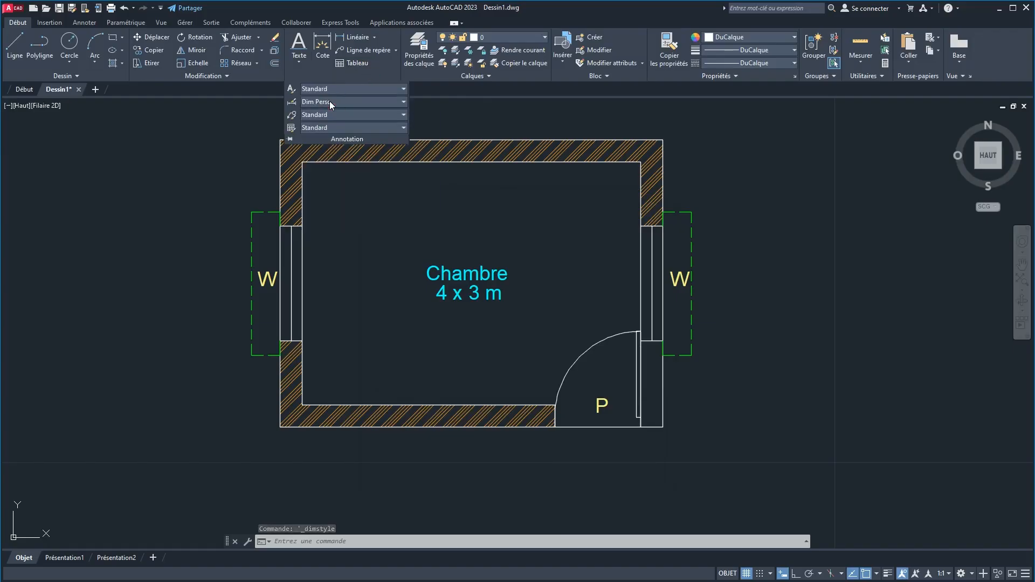
left_click(471, 124)
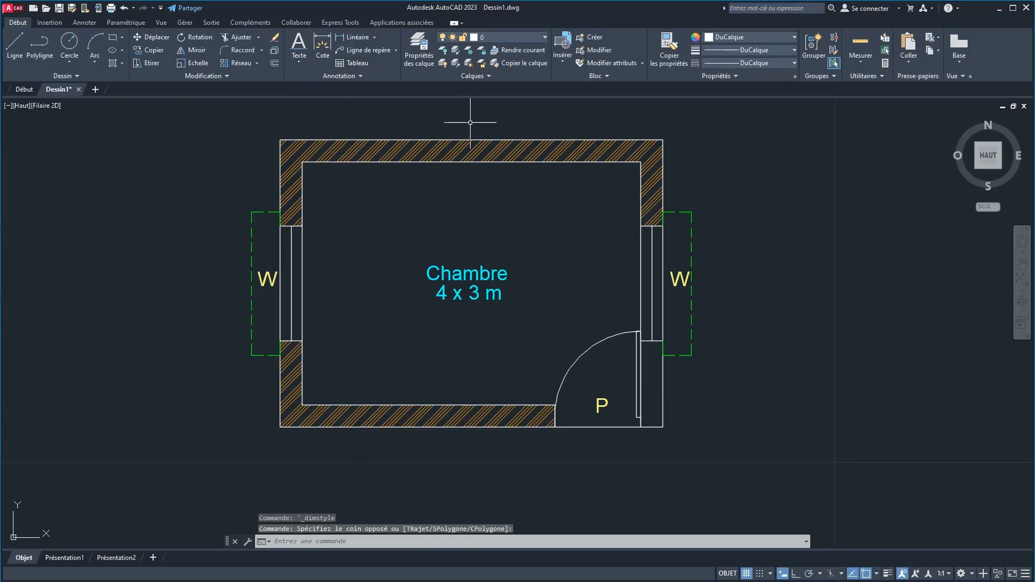
left_click(327, 43)
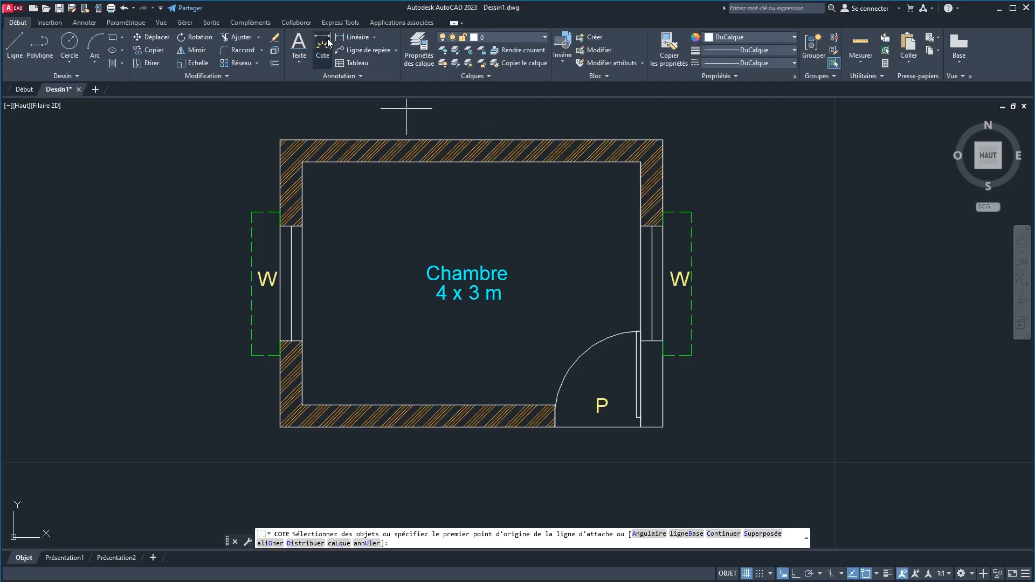
left_click(281, 140)
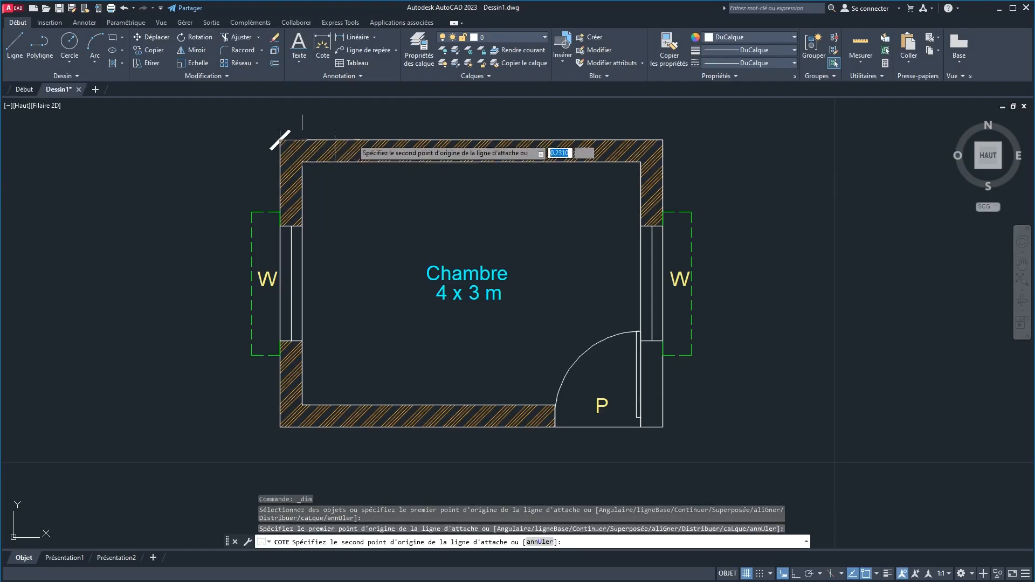
left_click(662, 140)
left_click(663, 121)
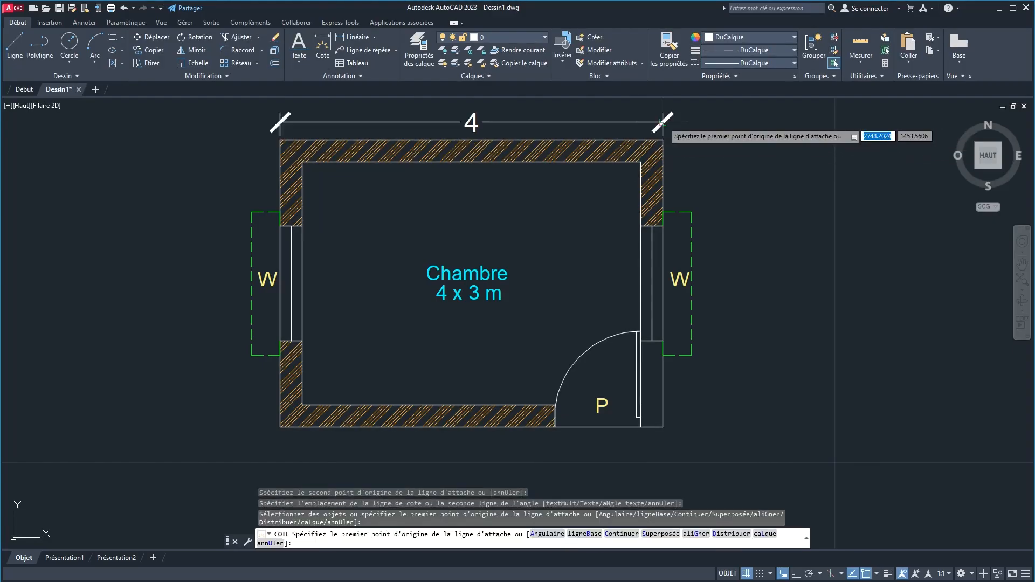
right_click(713, 169)
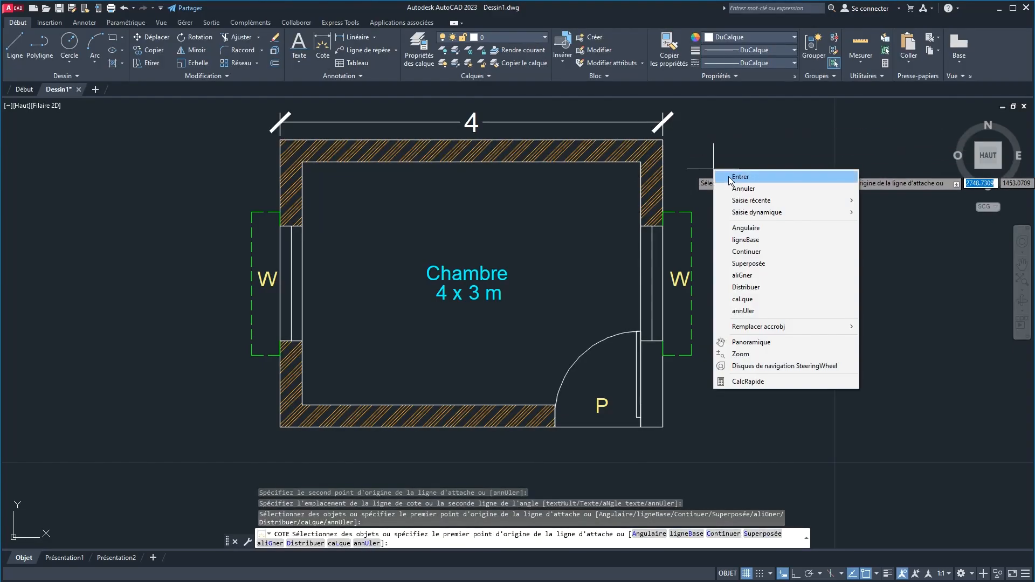
left_click(731, 179)
Dimension the room's overall outer height between the left wall's outer corners, placing the dimension line beyond the left window.
right_click(709, 174)
left_click(730, 181)
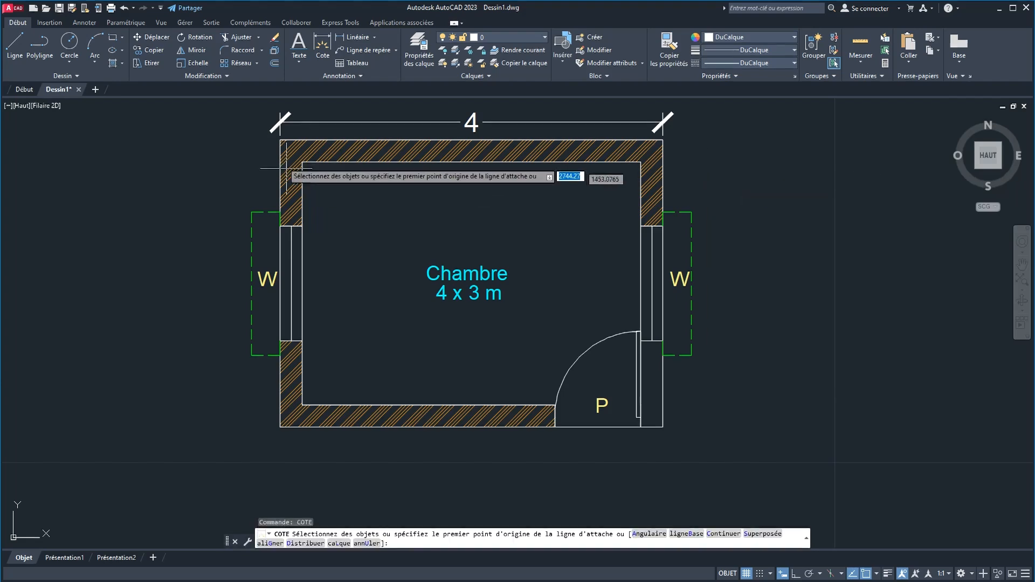
left_click(280, 140)
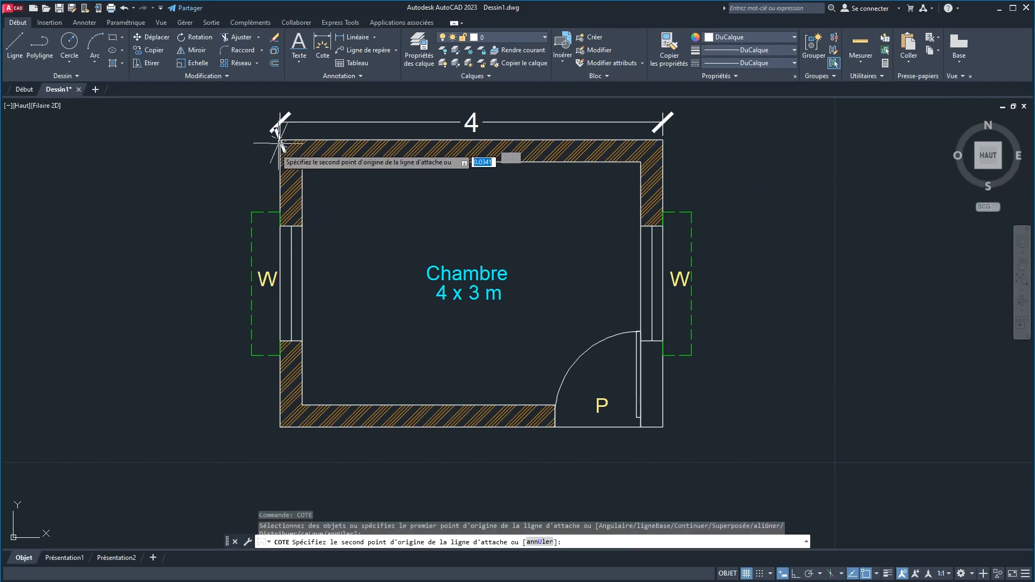
left_click(280, 427)
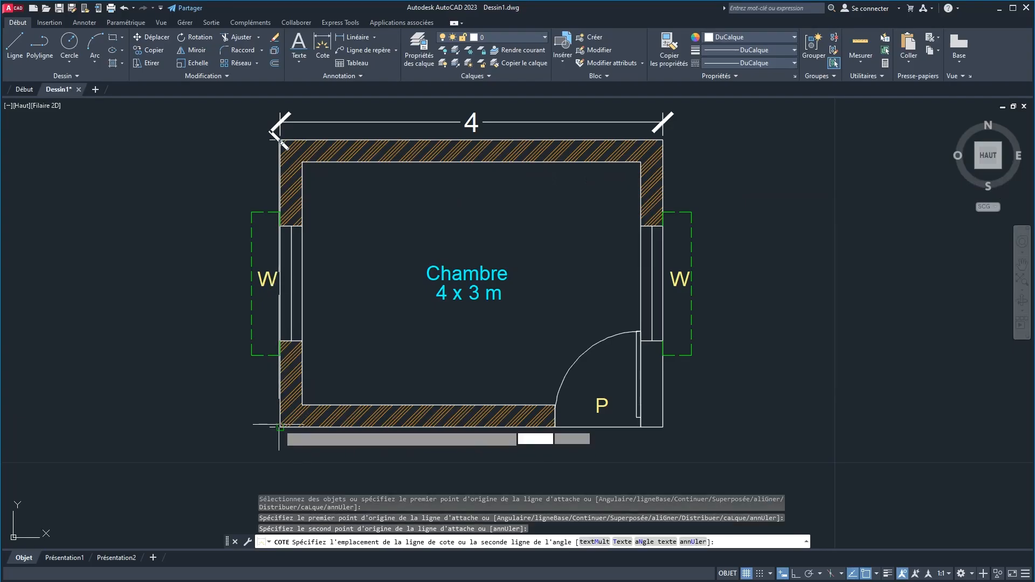
left_click(220, 418)
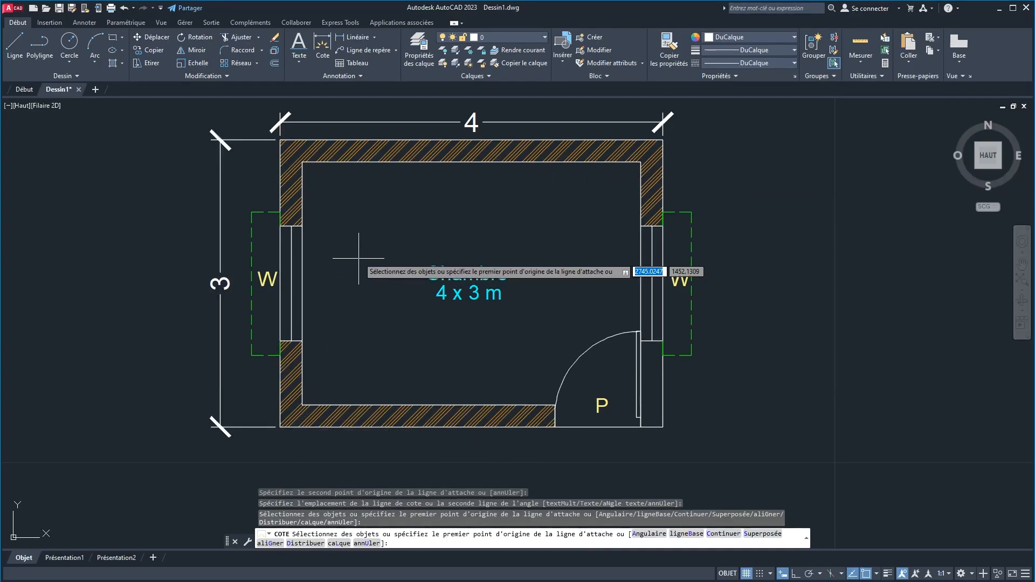
right_click(586, 183)
left_click(615, 191)
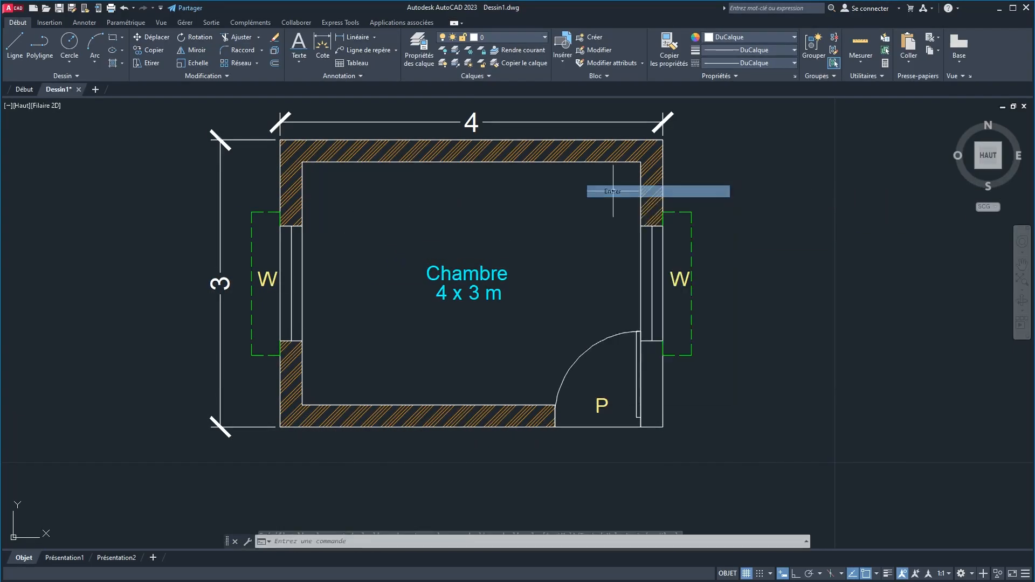
Dimension the right wall's thickness near the room's upper-right inner corner, with the text outside the wall.
right_click(582, 188)
left_click(611, 195)
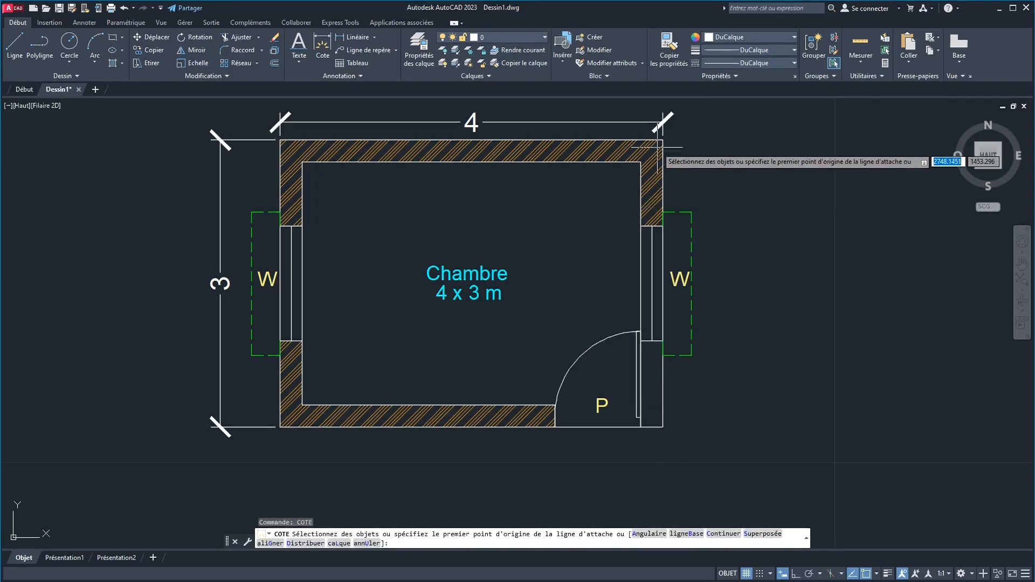
left_click(641, 162)
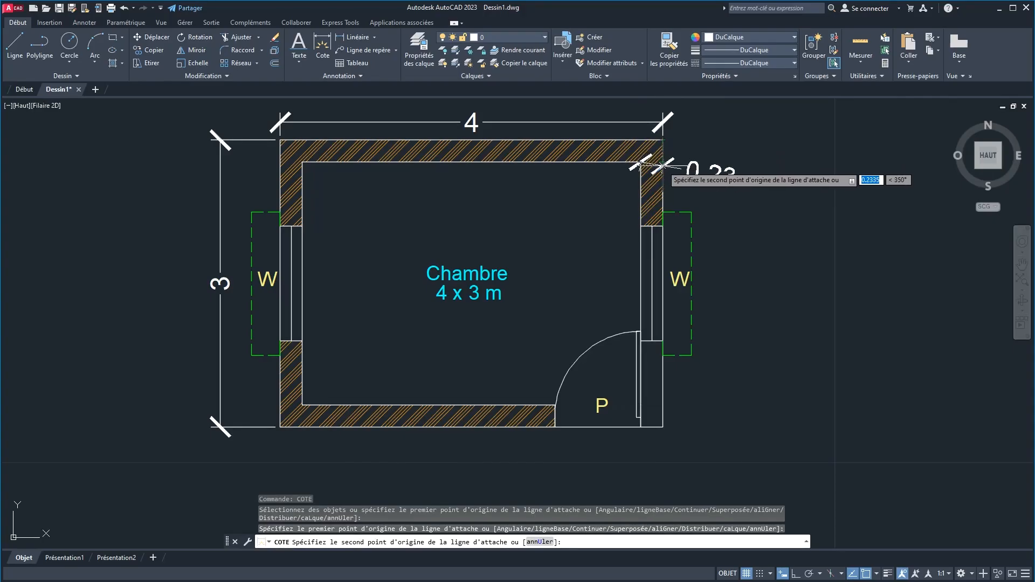
left_click(662, 162)
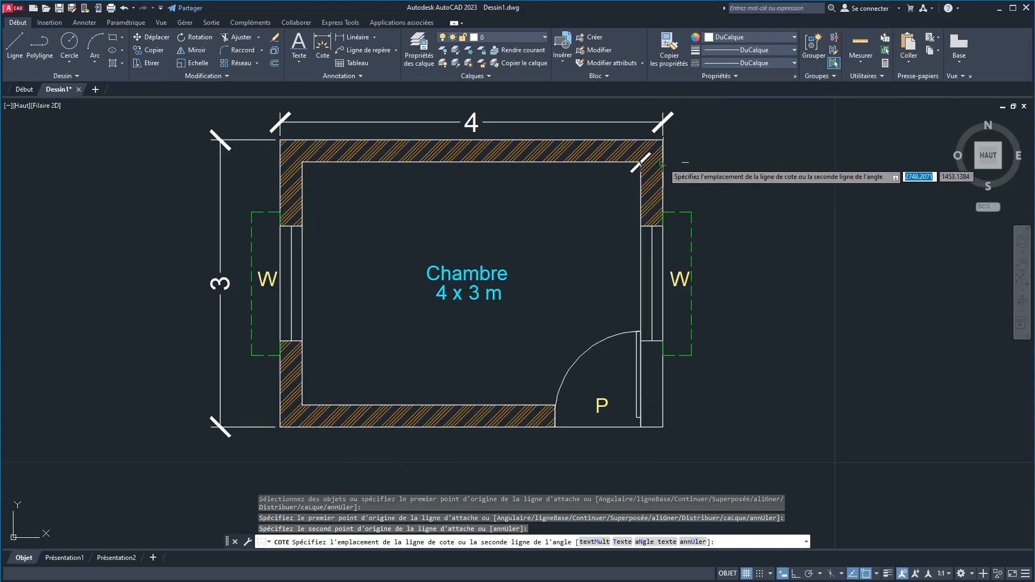
left_click(711, 161)
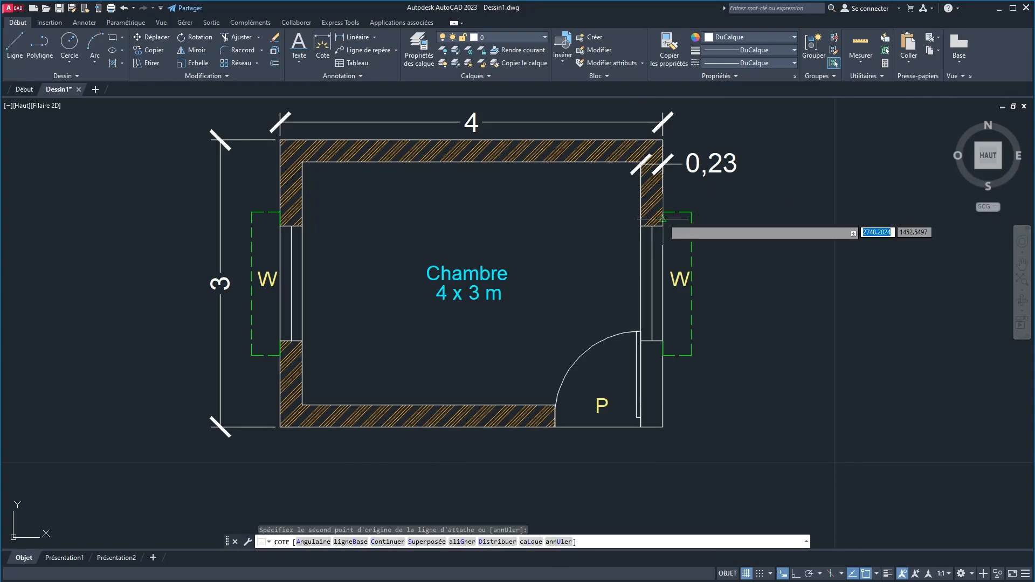
right_click(740, 280)
left_click(768, 289)
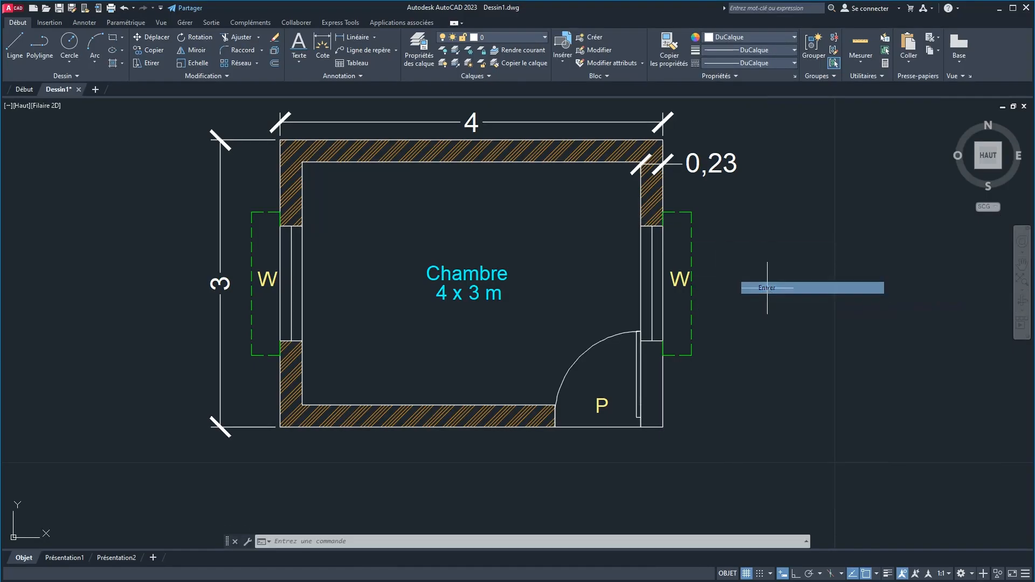
Dimension the length of the right wall's window opening, placing the dimension line inside the room.
right_click(620, 229)
left_click(656, 234)
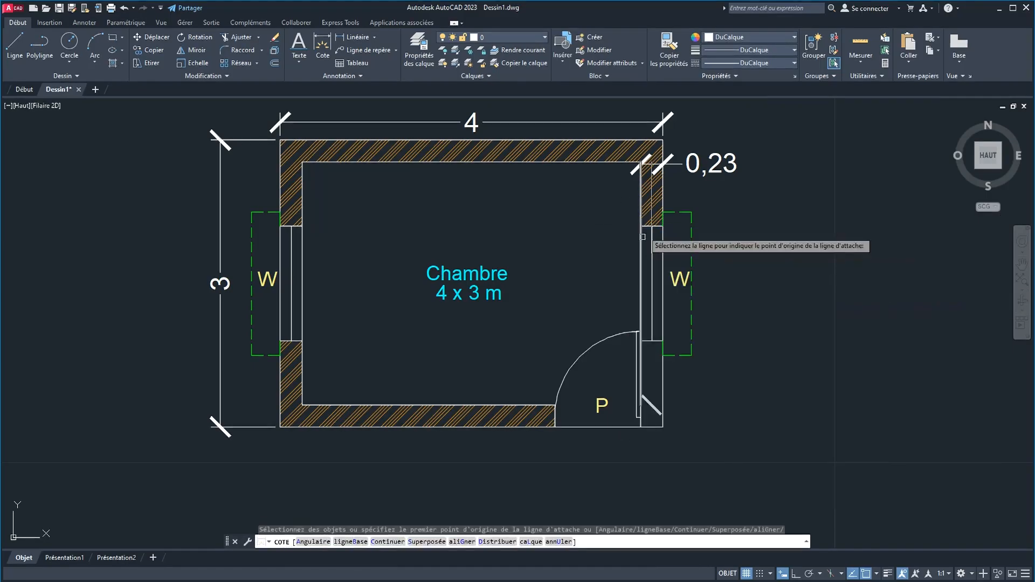
left_click(663, 225)
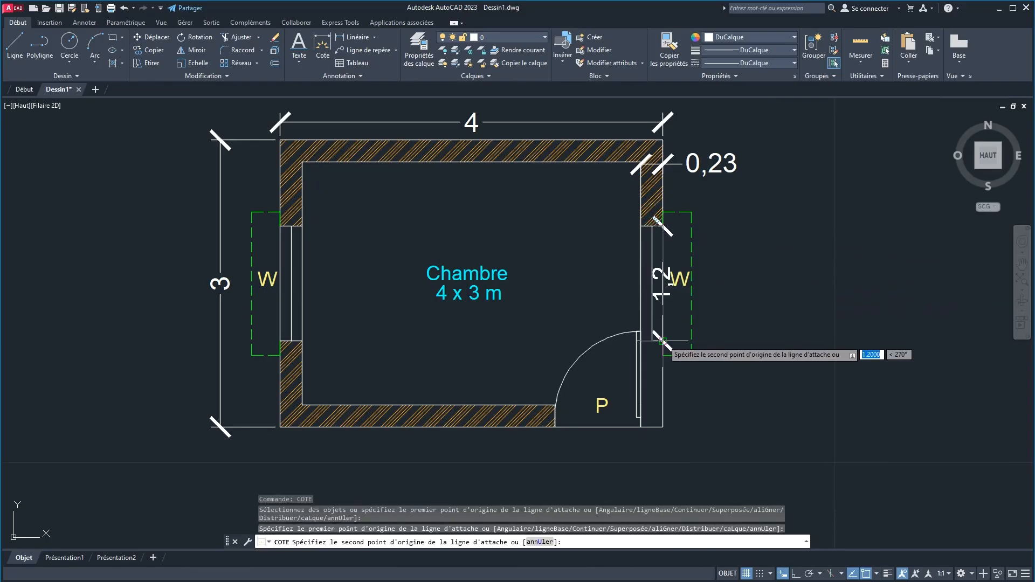
left_click(641, 332)
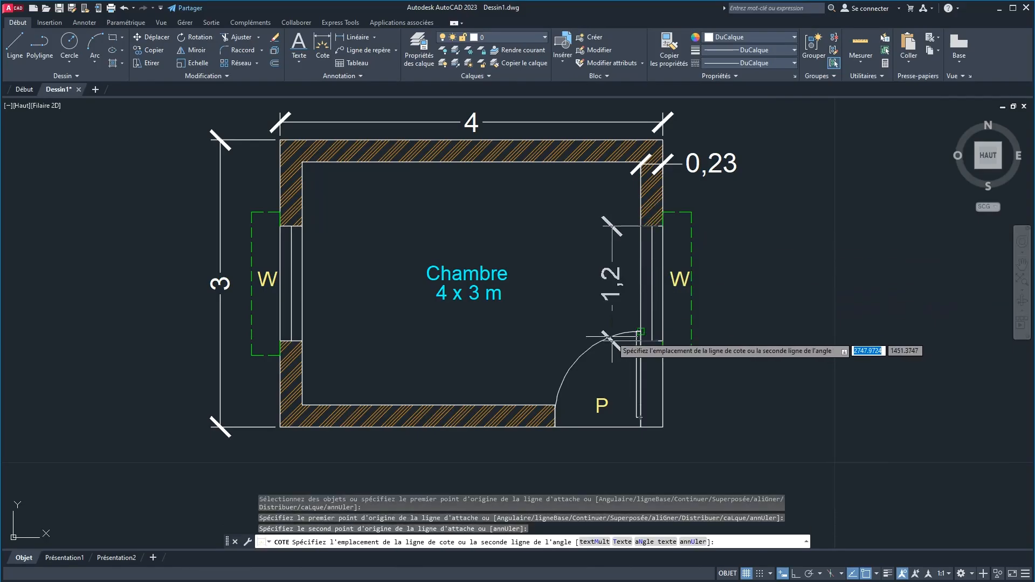
left_click(578, 338)
right_click(530, 366)
left_click(542, 373)
Dimension the width of the door opening below the lower wall and end the dimension command.
right_click(510, 357)
left_click(539, 363)
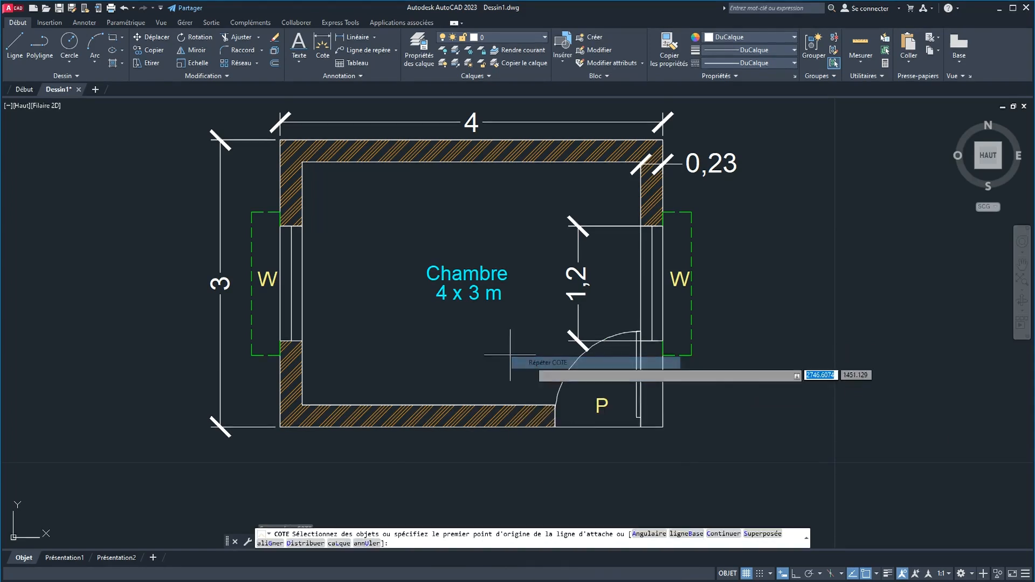
left_click(557, 427)
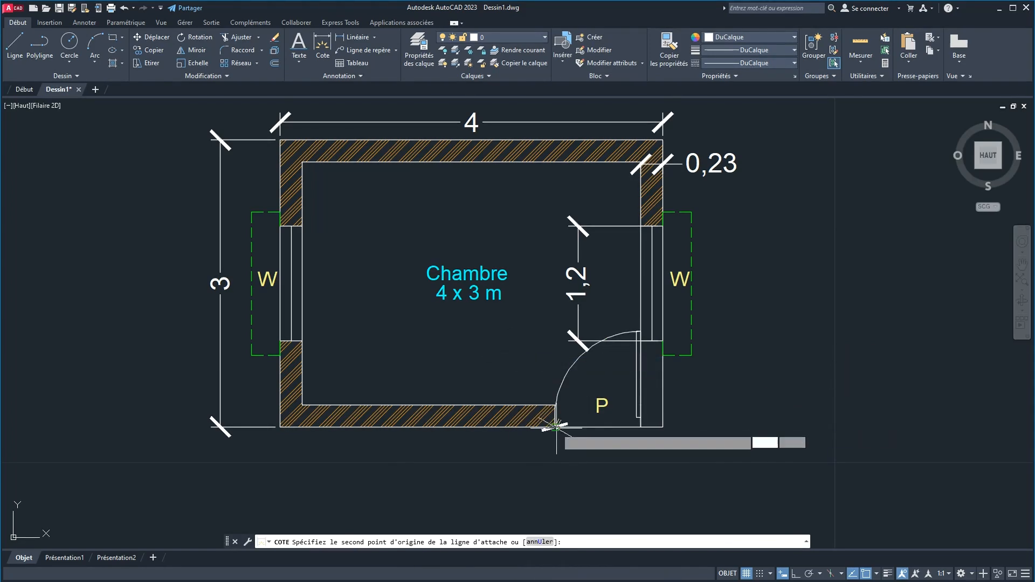
left_click(640, 427)
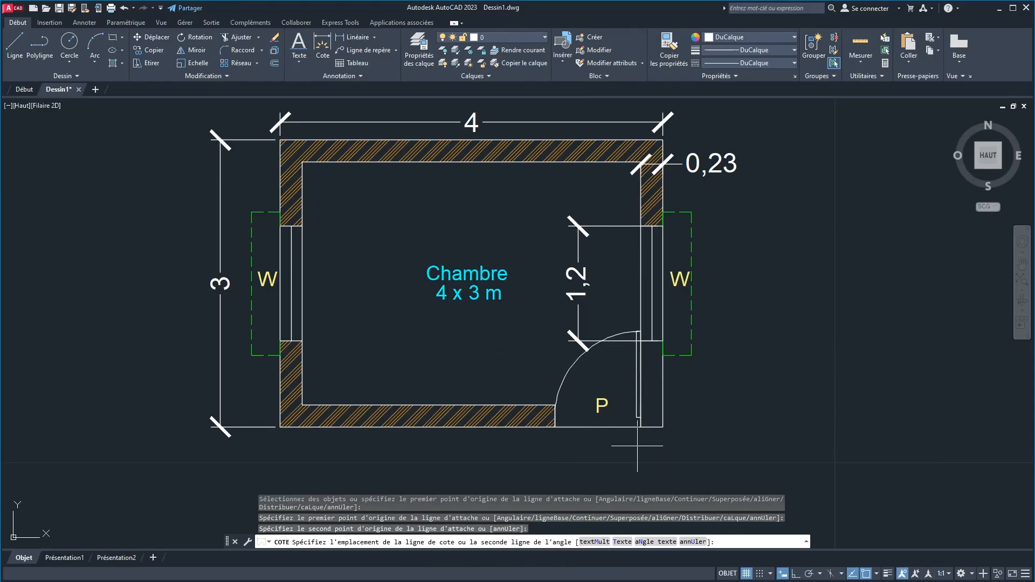
left_click(637, 446)
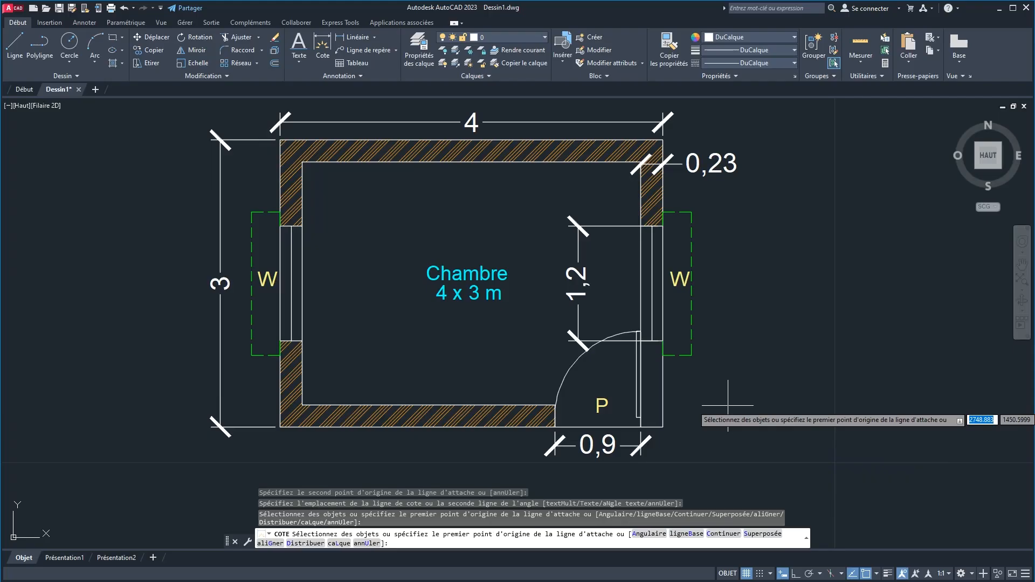
right_click(323, 266)
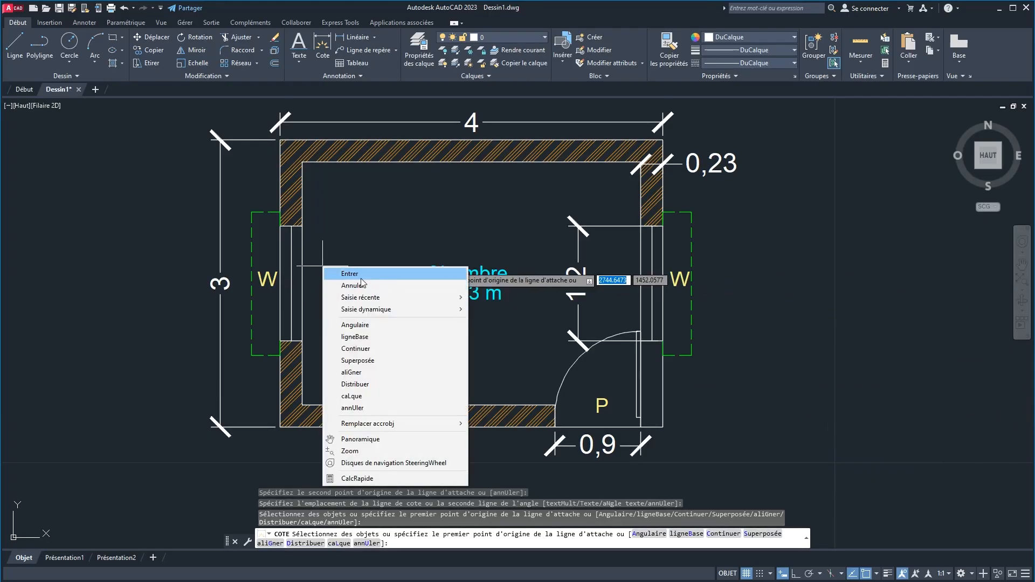
left_click(361, 277)
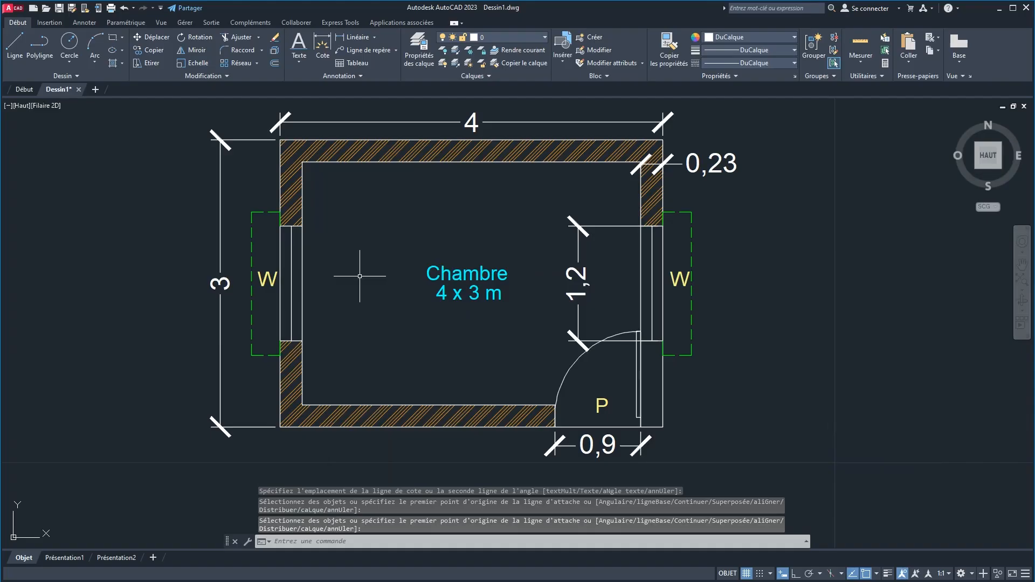
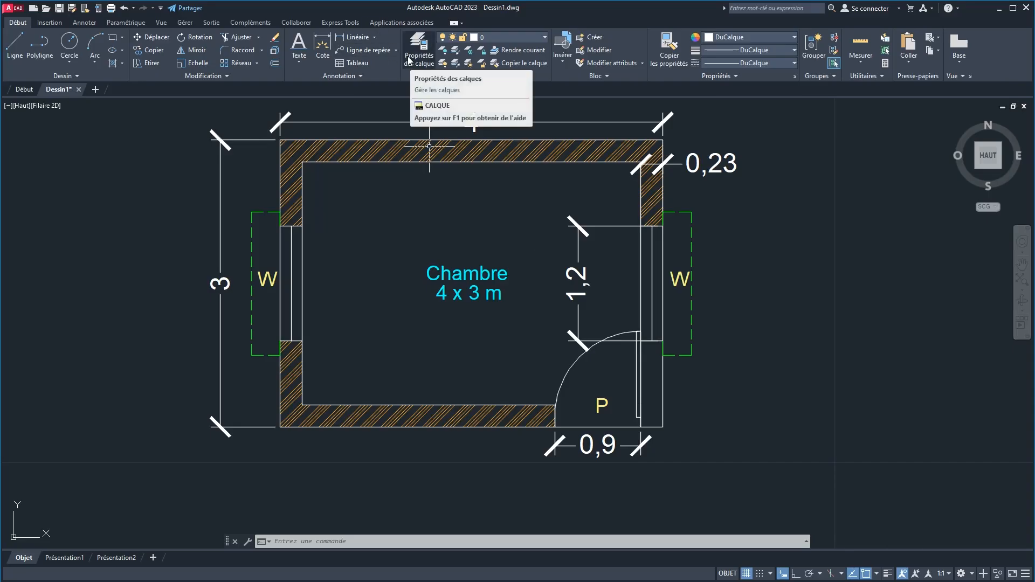
type("cxal")
key("BackSpace")
key("BackSpace")
key("BackSpace")
type("alQ")
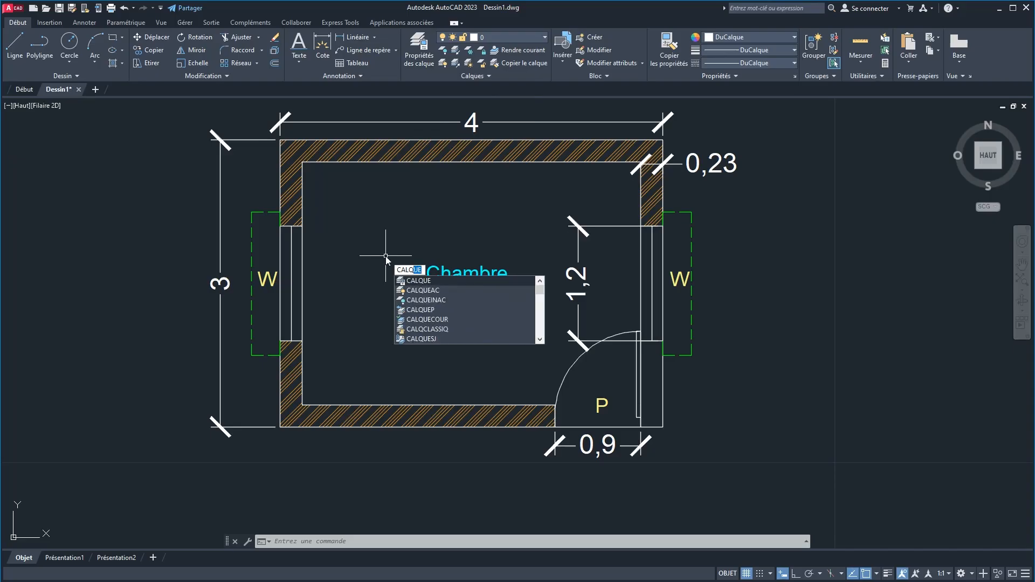
key("Escape")
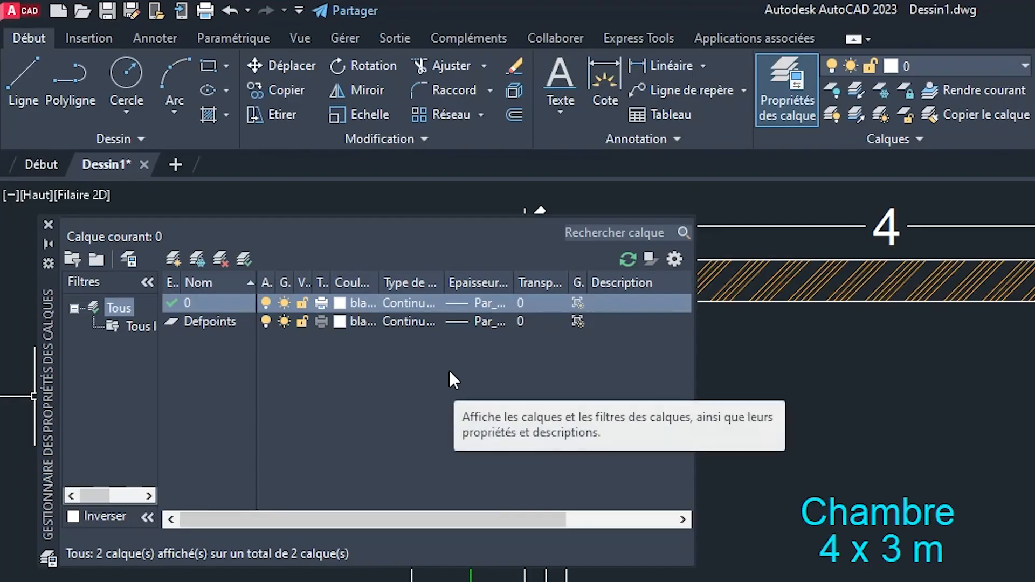
Create a new layer named "Mur" in the layer properties manager.
left_click(178, 256)
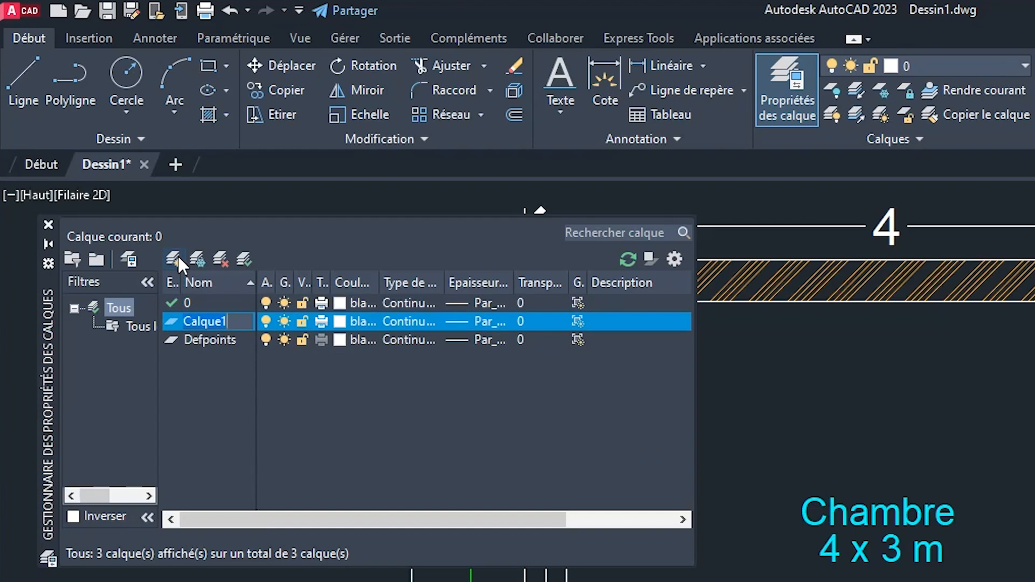
type("Mur")
key("Return")
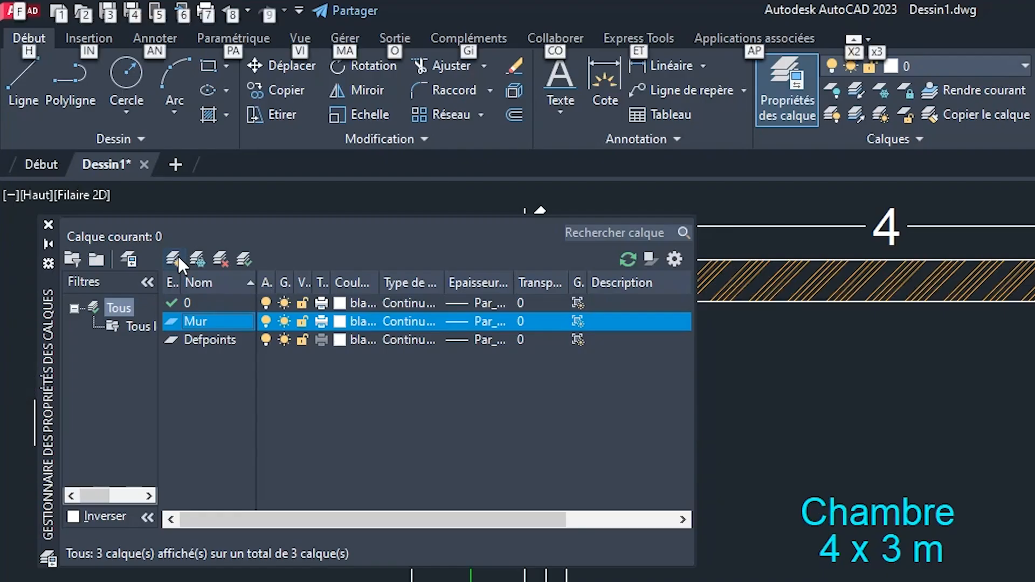
Create two new layers named "Ouvertures" and "Cotation" in the layer properties manager.
key("alt+n")
type("Ouvertures")
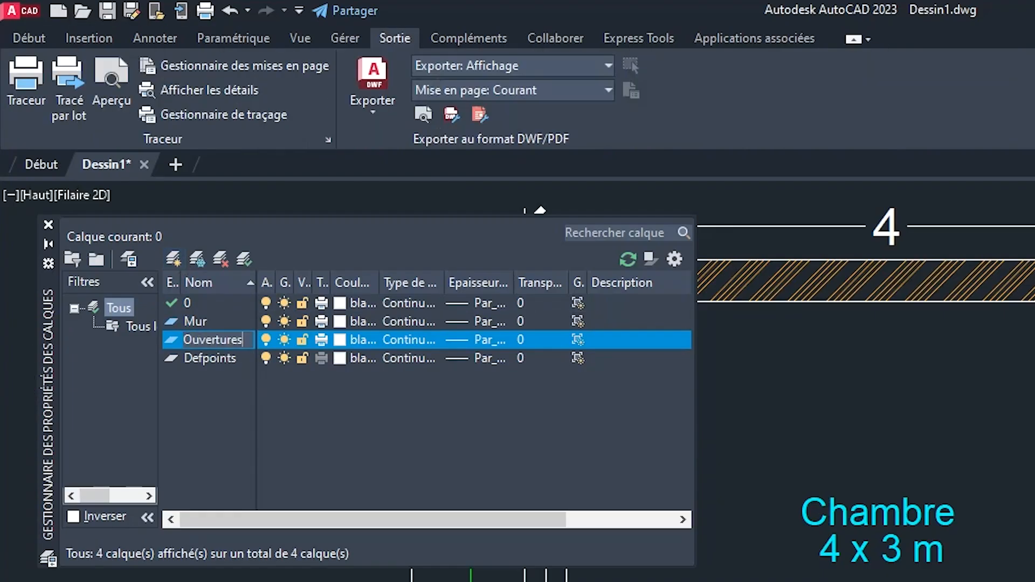
key("Return")
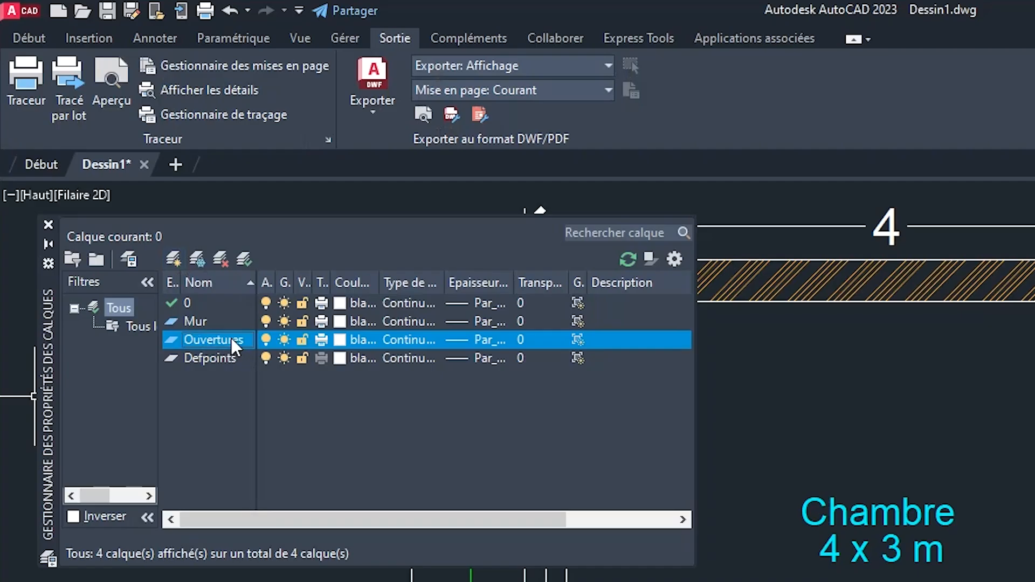
left_click(176, 258)
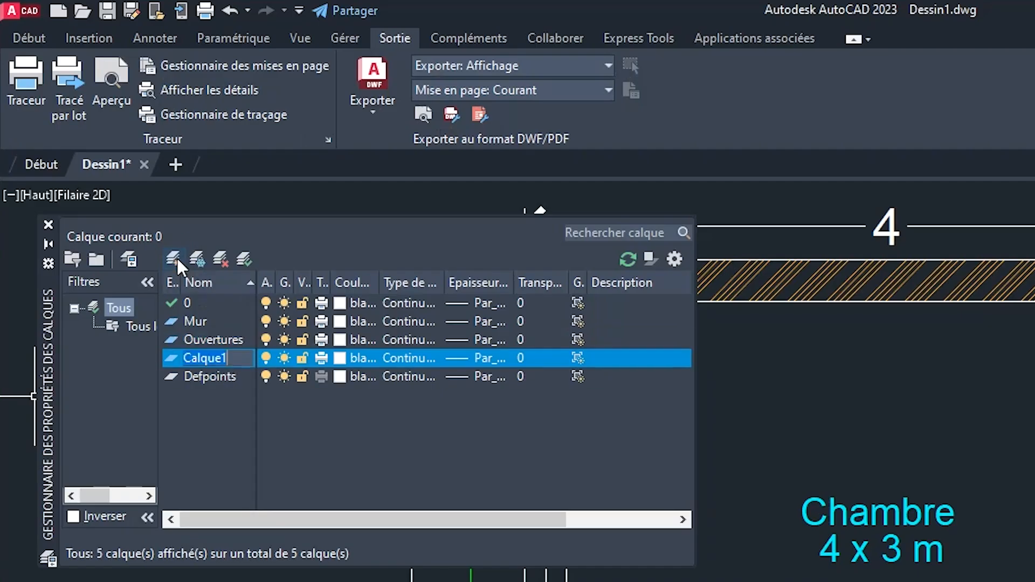
type("Cotation")
key("Return")
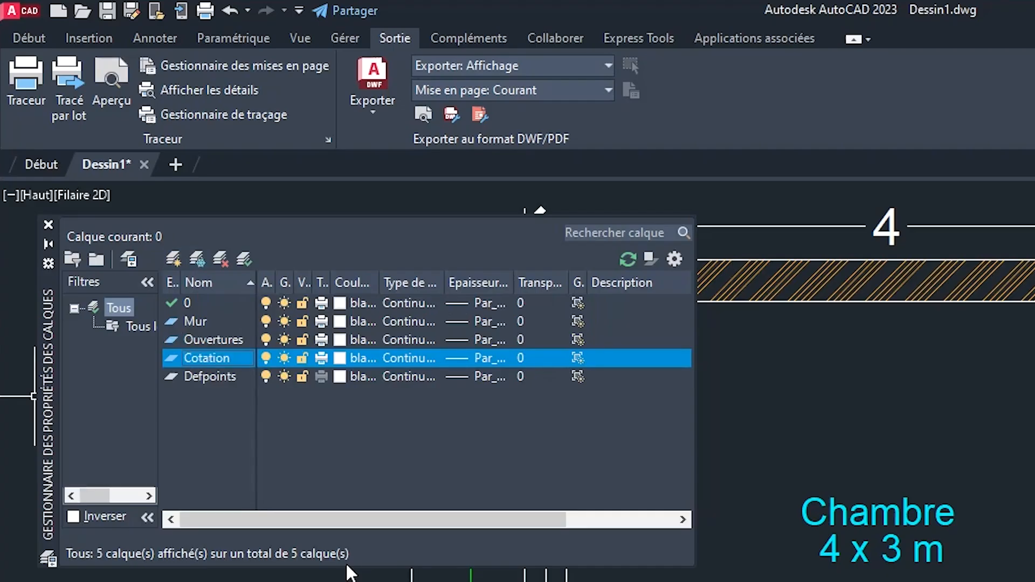
Create a new layer named "Texts" in the layer properties manager.
left_click(170, 258)
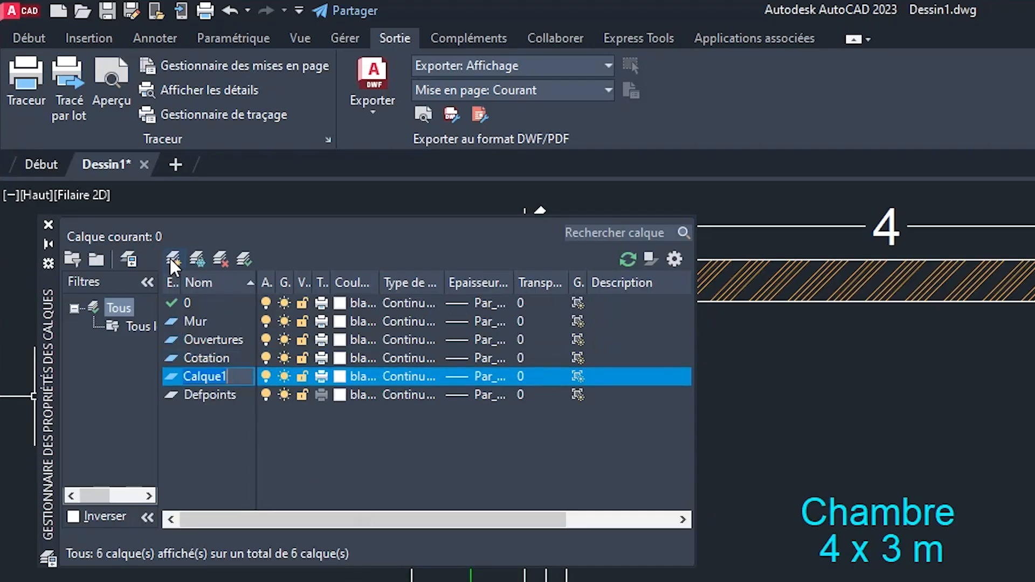
type("Texts")
key("Return")
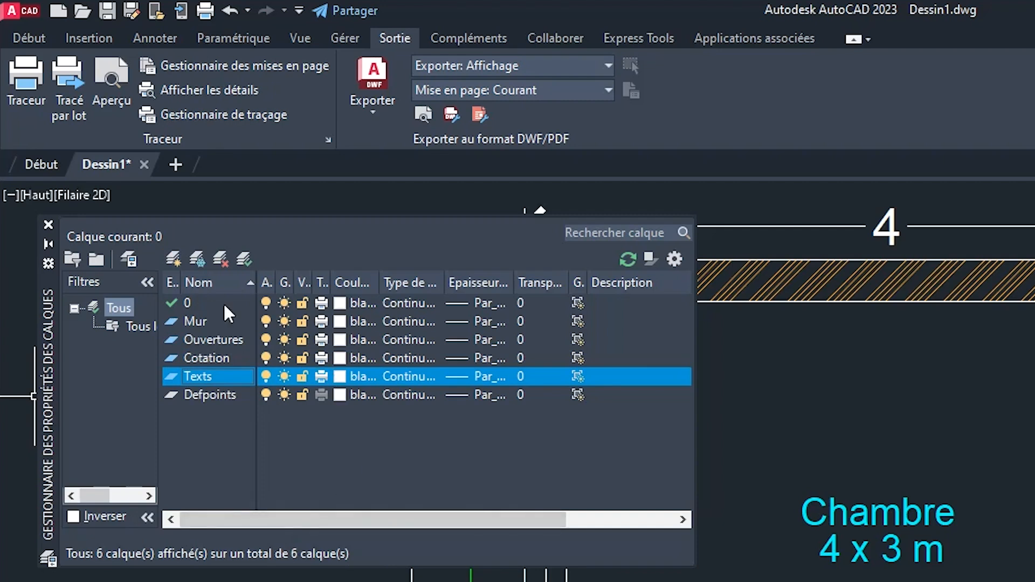
Set the colour of the "Mur" layer to green (vert) and of the "Ouvertures" layer to magenta.
left_click(339, 322)
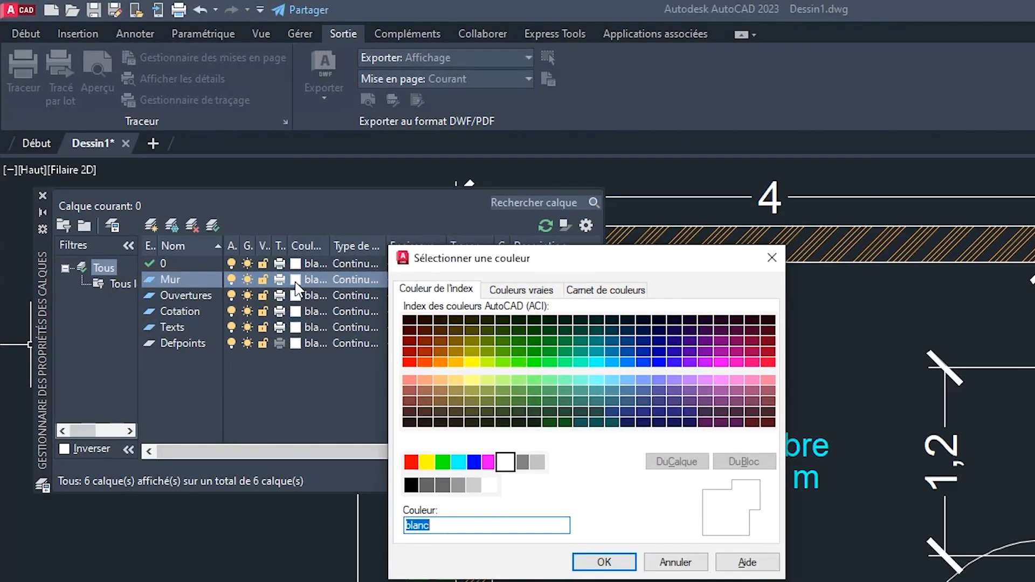
left_click(443, 465)
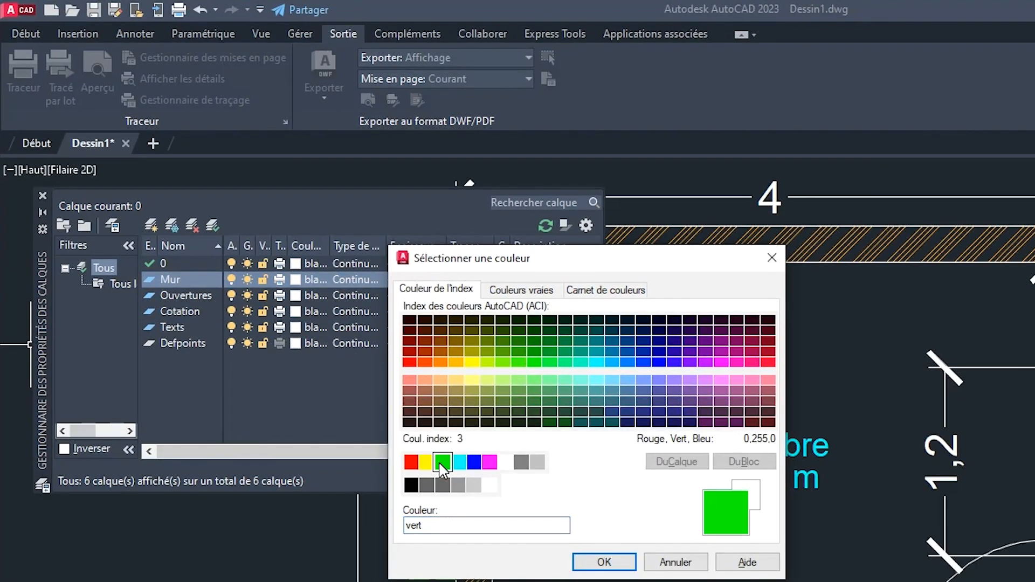
left_click(603, 562)
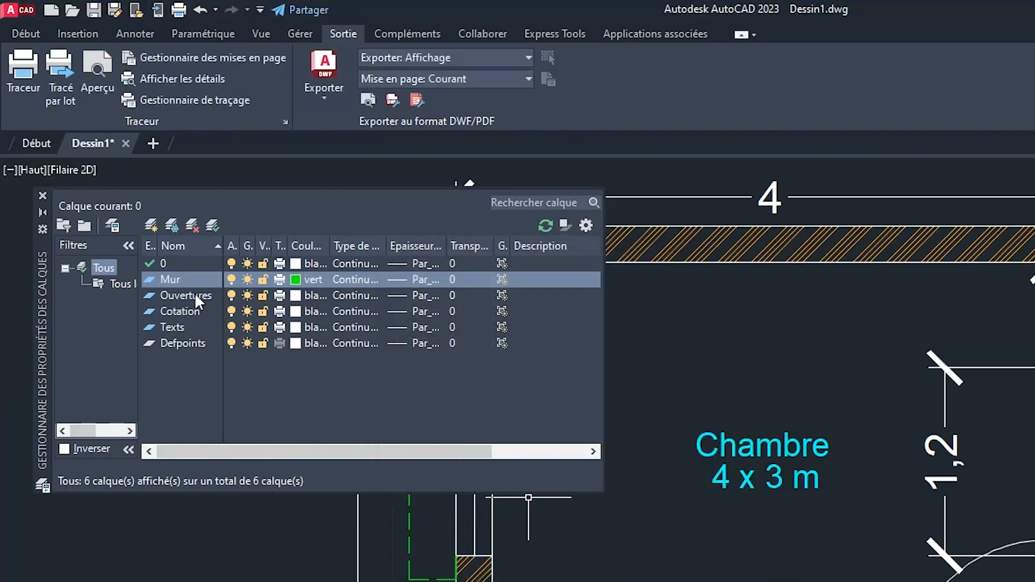
left_click(297, 296)
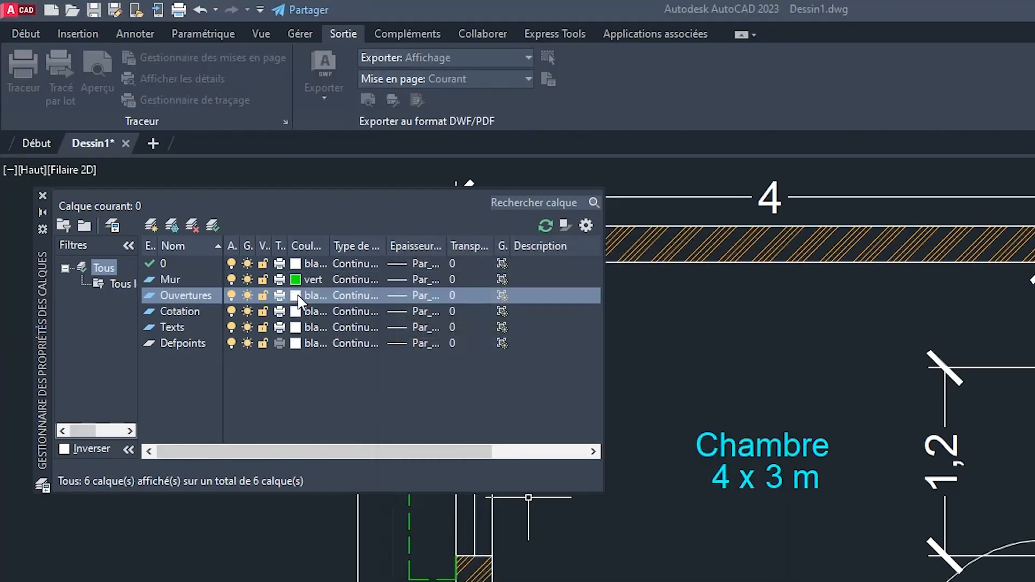
left_click(491, 463)
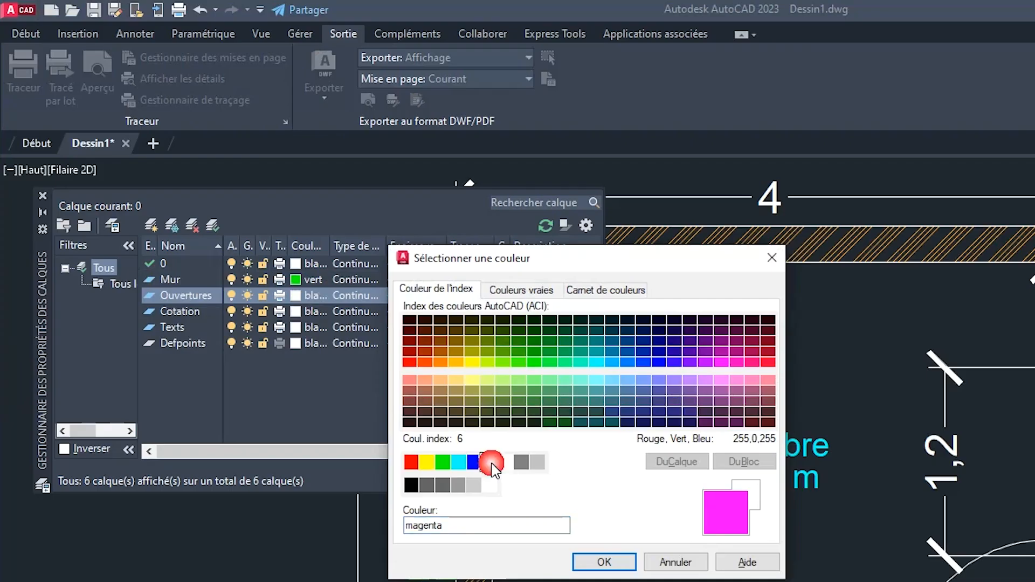
left_click(603, 561)
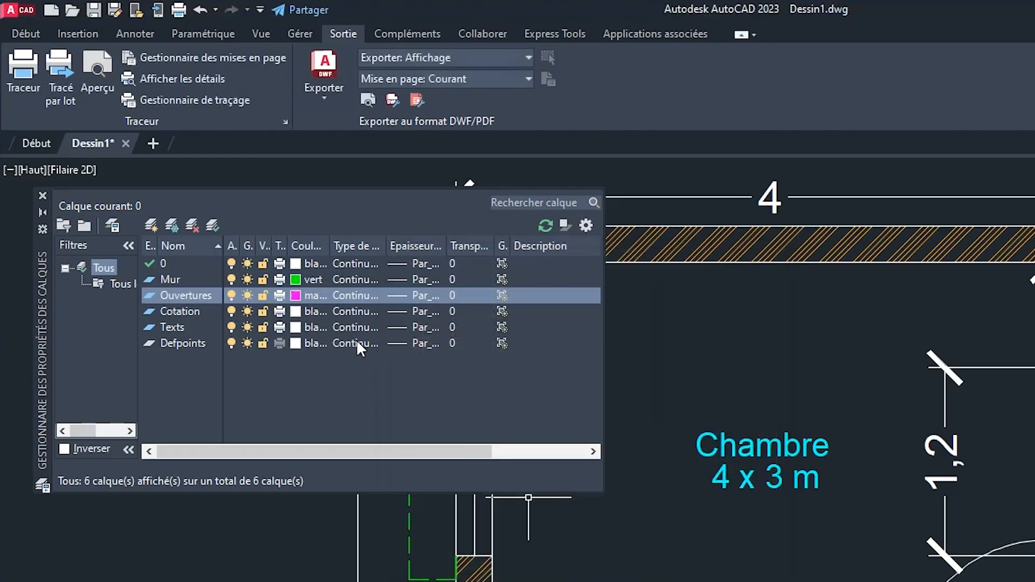
Set the "Cotation" layer's colour to red (rouge) and the "Texts" layer's to index colour 21, and close the layer manager.
left_click(296, 312)
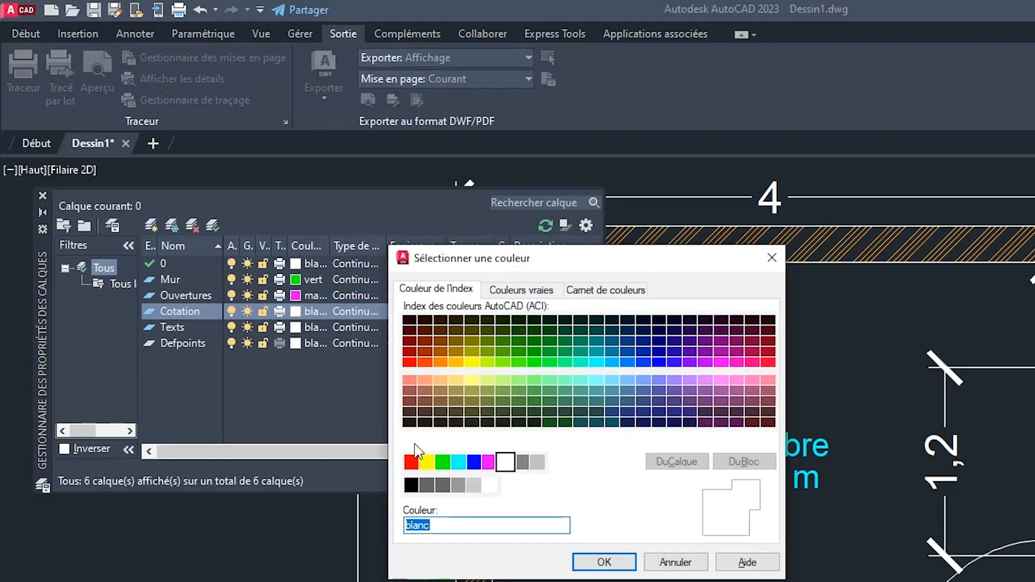
left_click(411, 463)
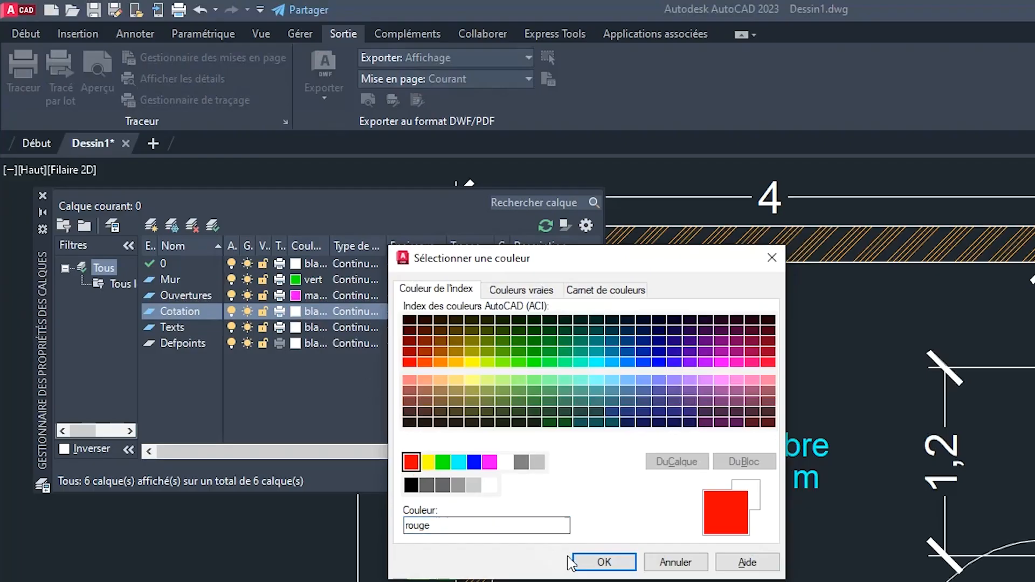
left_click(600, 561)
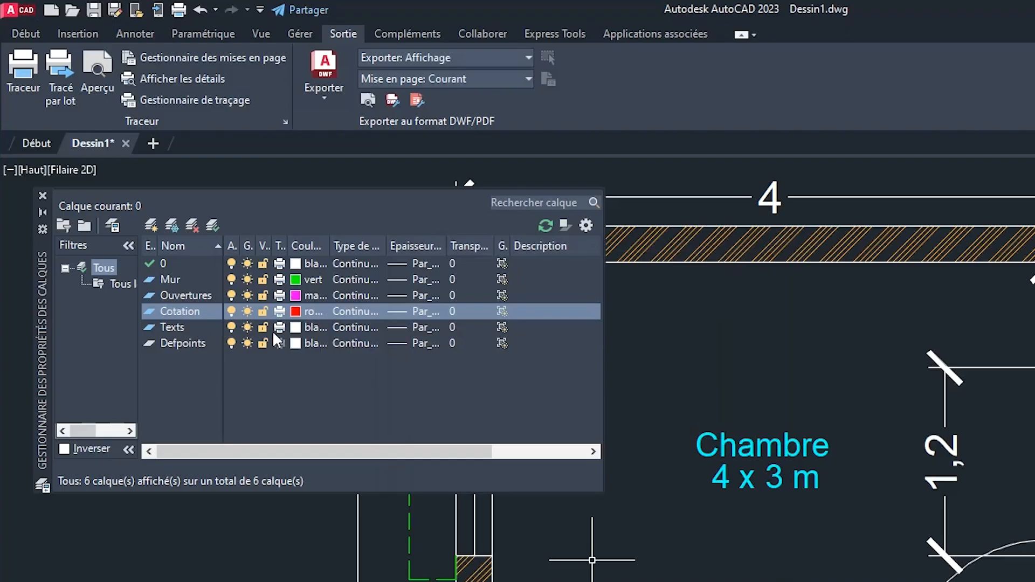
left_click(297, 331)
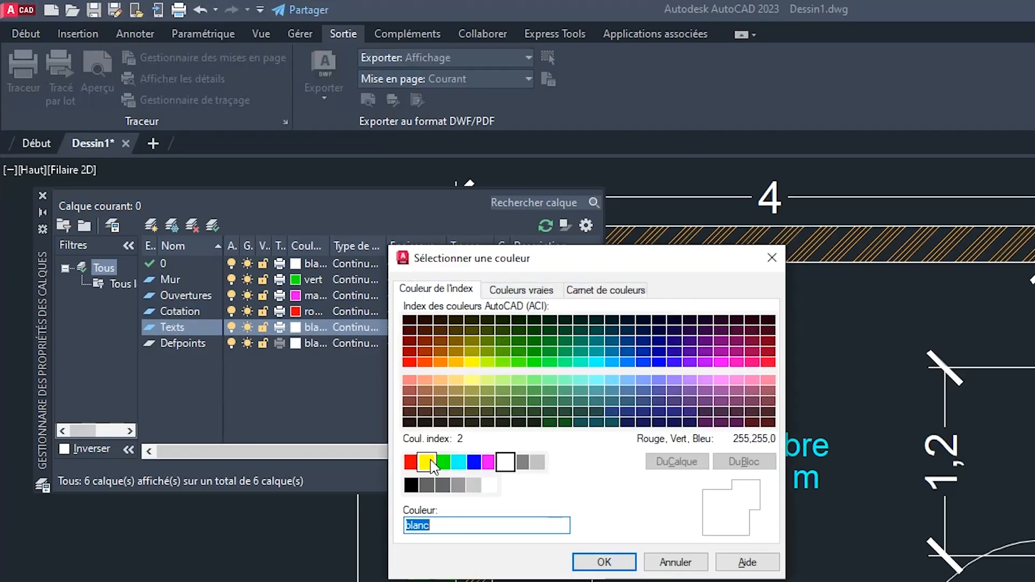
left_click(428, 381)
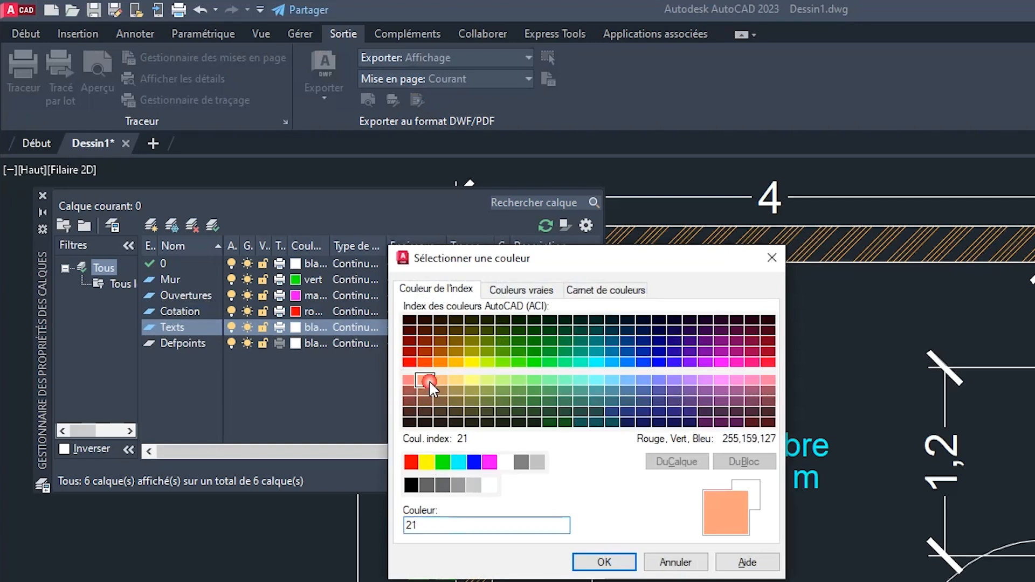
left_click(605, 564)
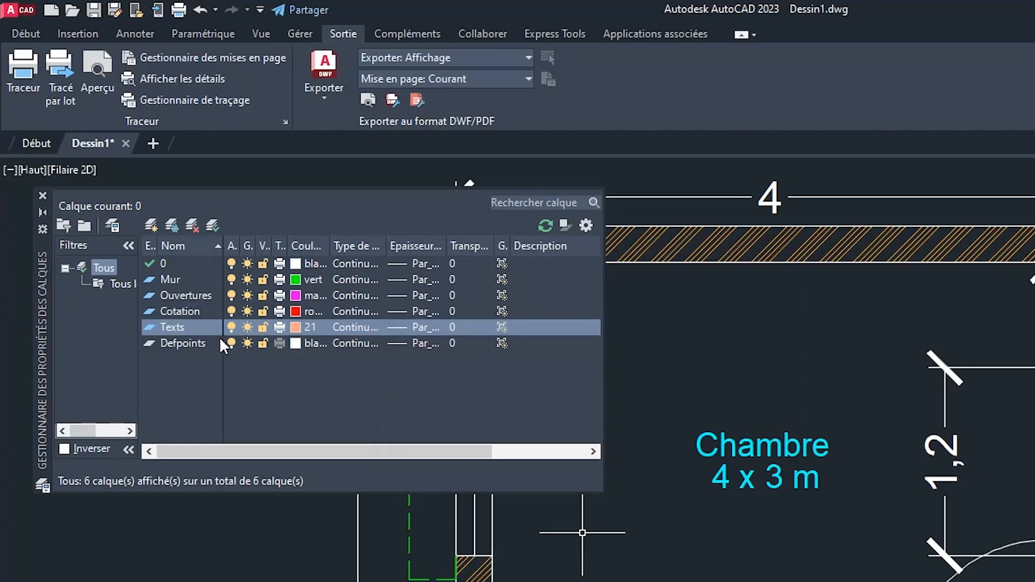
left_click(42, 196)
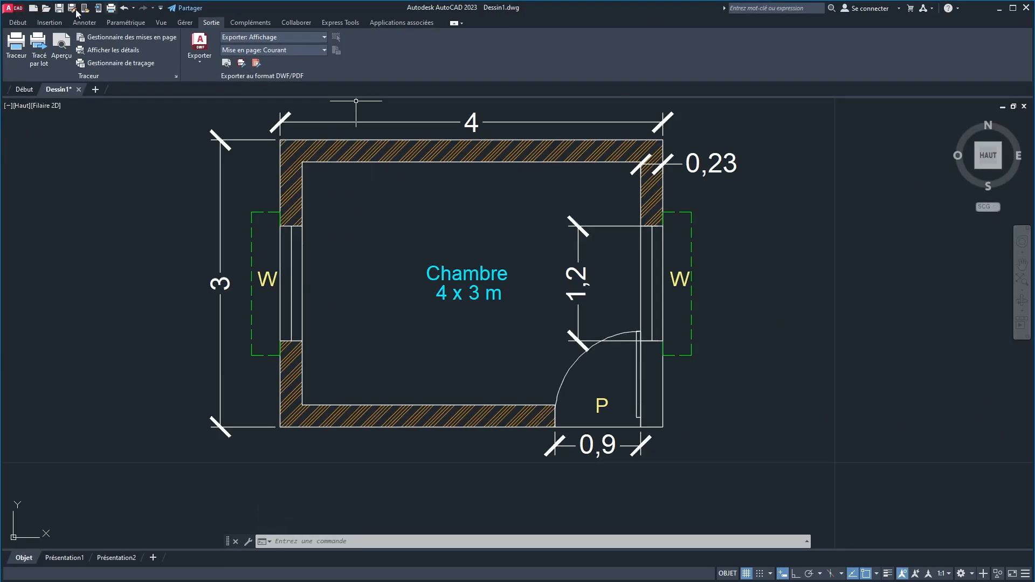
Select the whole floor plan with a crossing window, assign all its objects to the "Mur" layer and clear the selection.
left_click(17, 22)
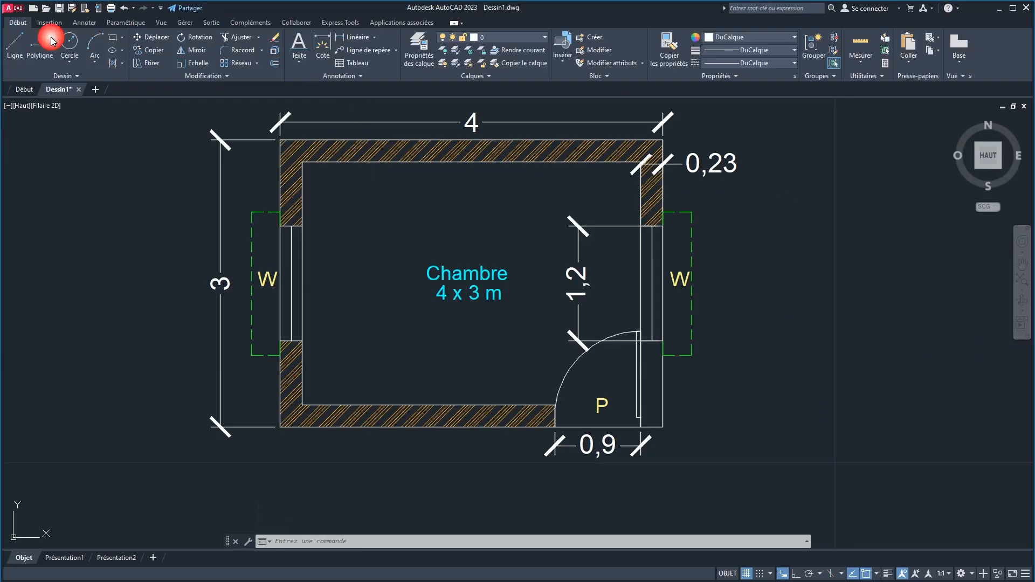
left_click(516, 41)
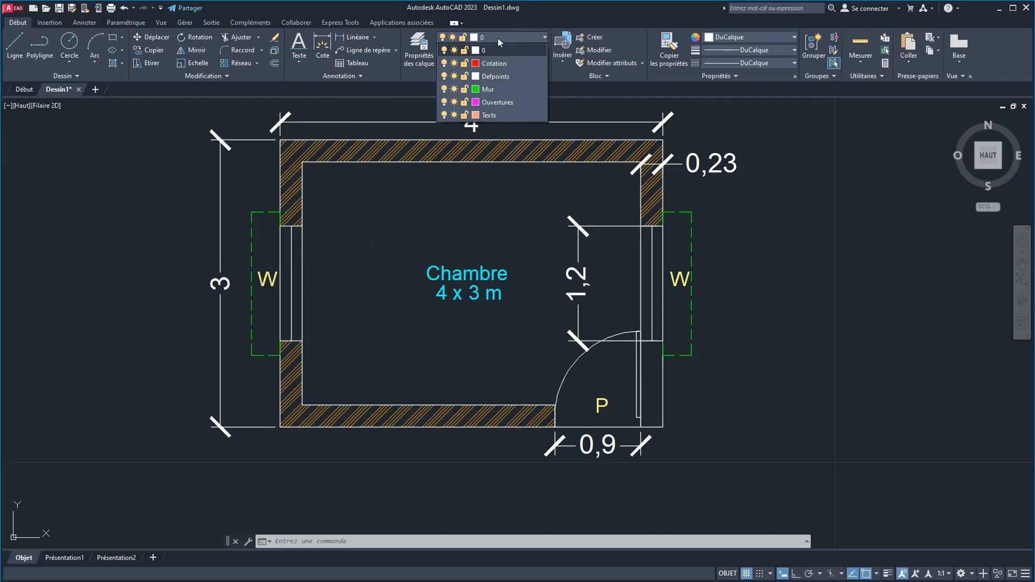
left_click(497, 38)
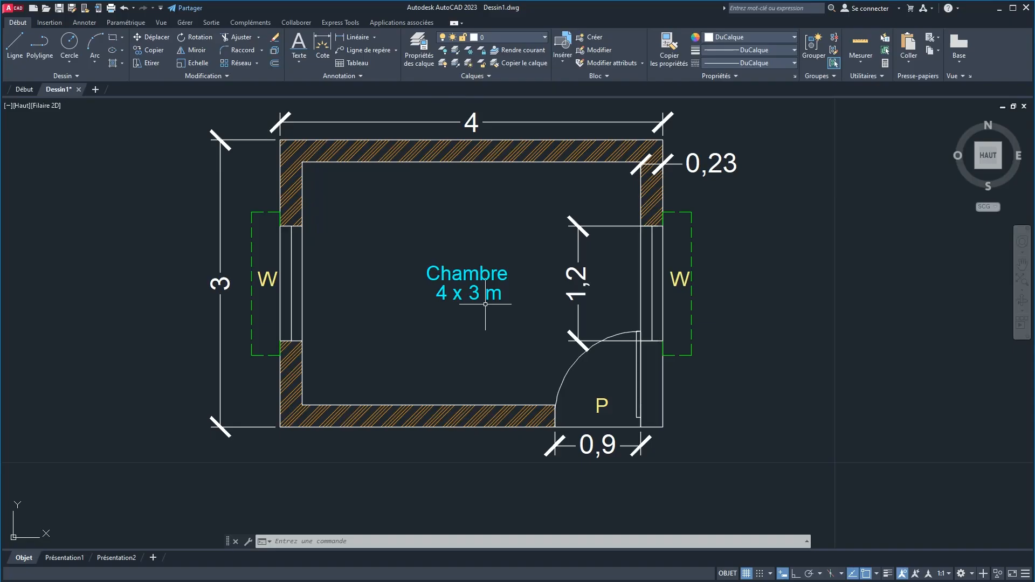
left_click(778, 476)
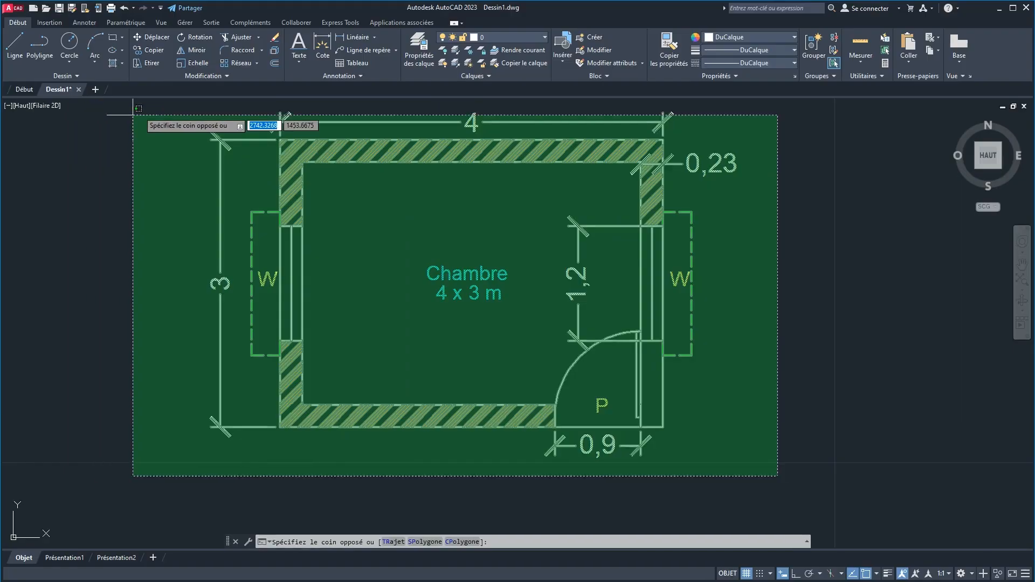
left_click(165, 102)
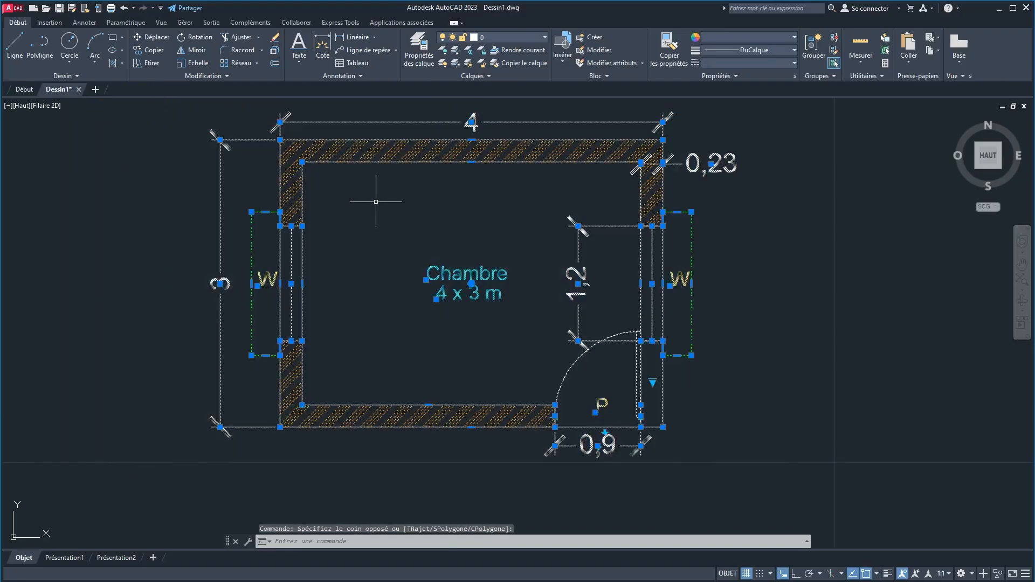
left_click(523, 36)
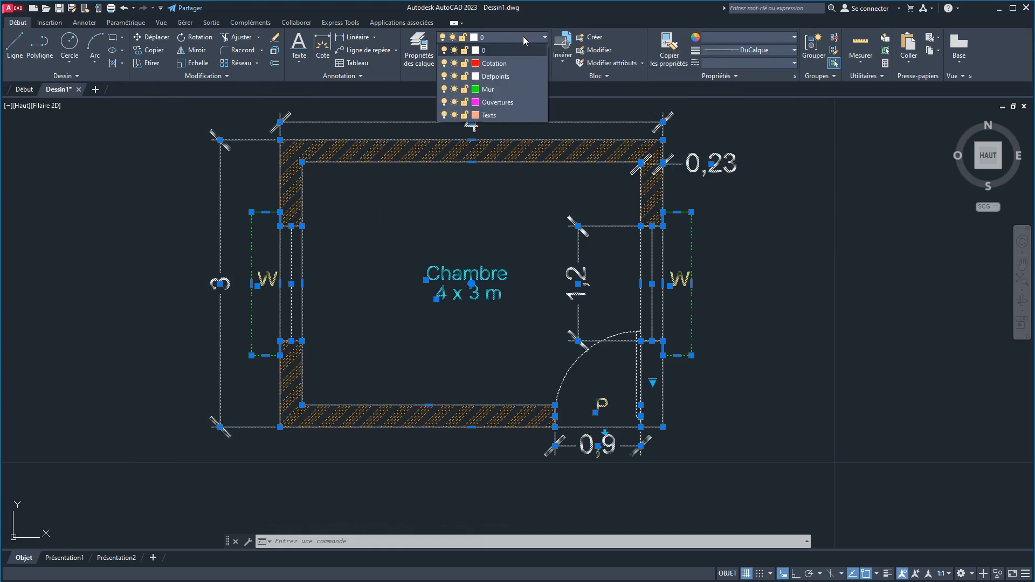
left_click(503, 89)
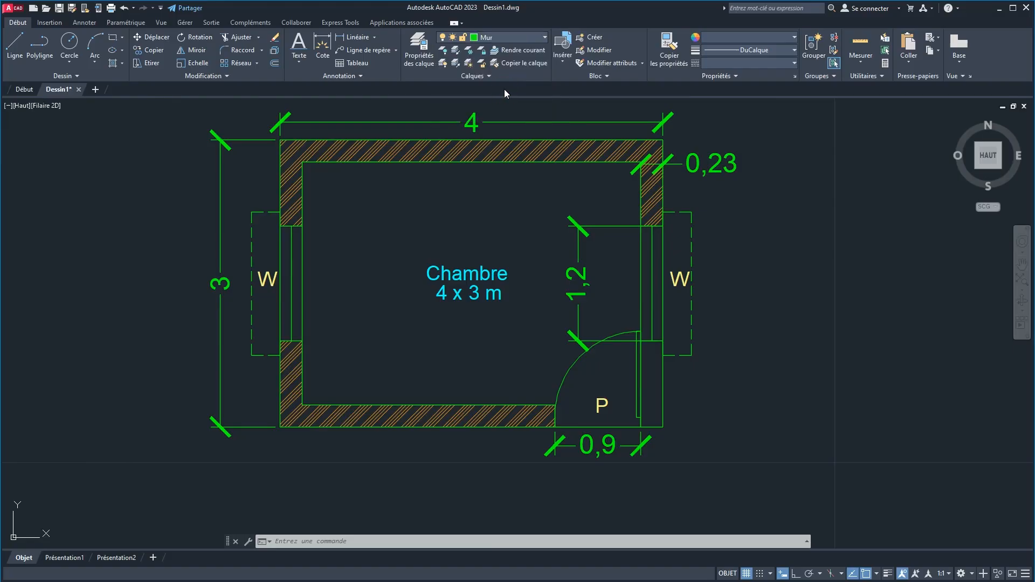
left_click(716, 242)
key("Escape")
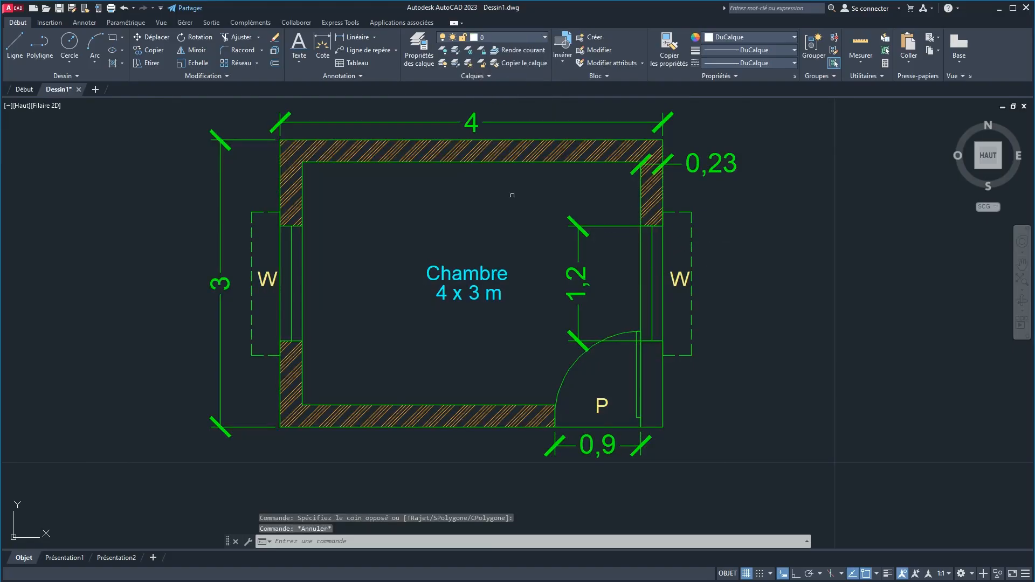
Select the plan's five dimensions and assign them to the "Cotation" layer.
left_click(414, 122)
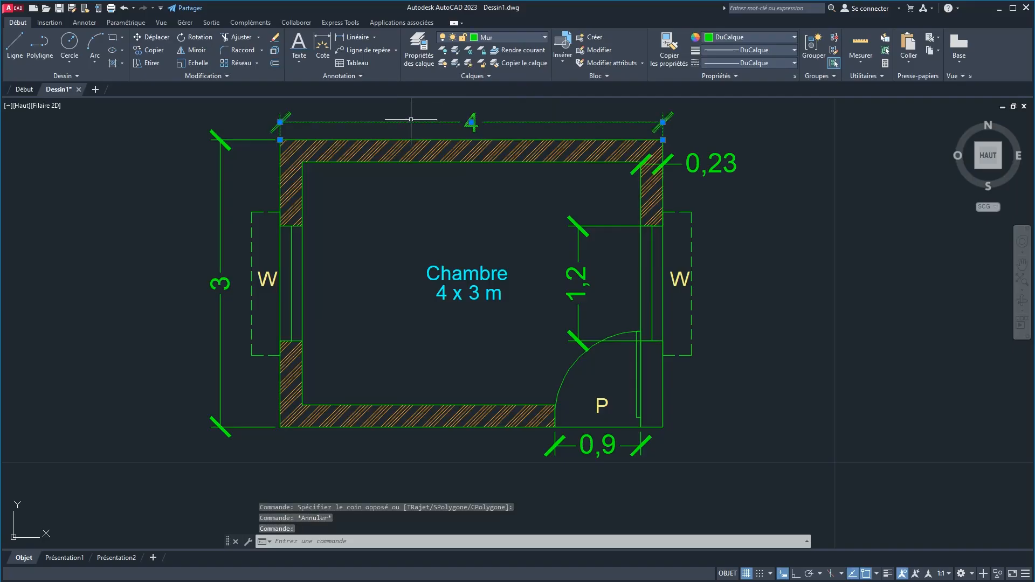
left_click(232, 139)
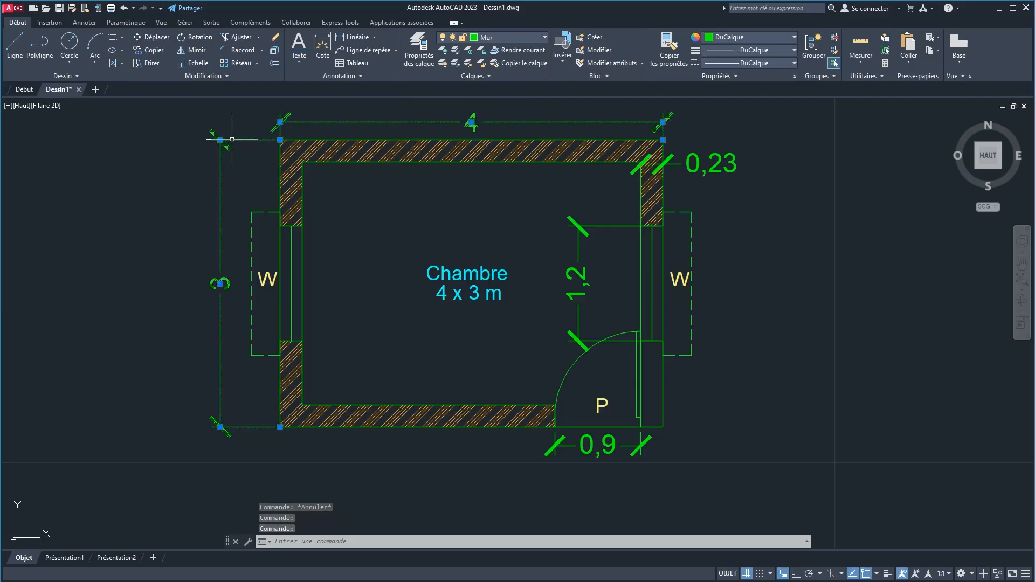
left_click(579, 286)
left_click(563, 218)
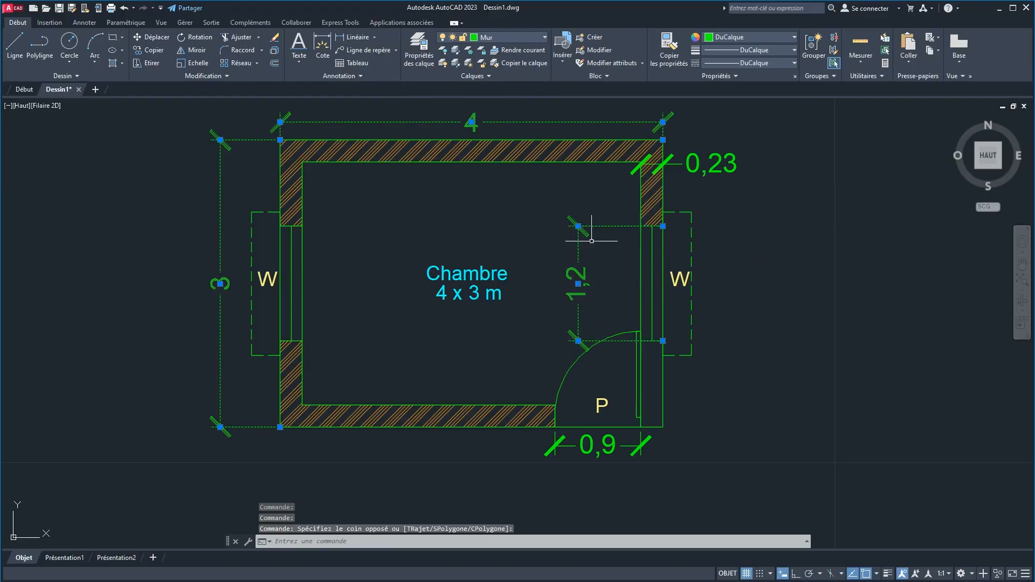
left_click(691, 165)
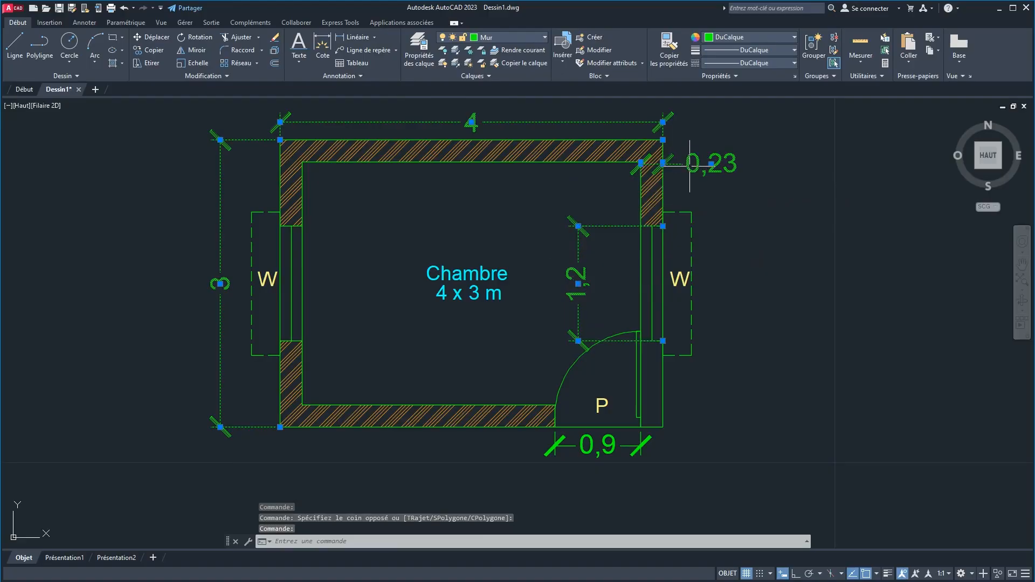
left_click(603, 446)
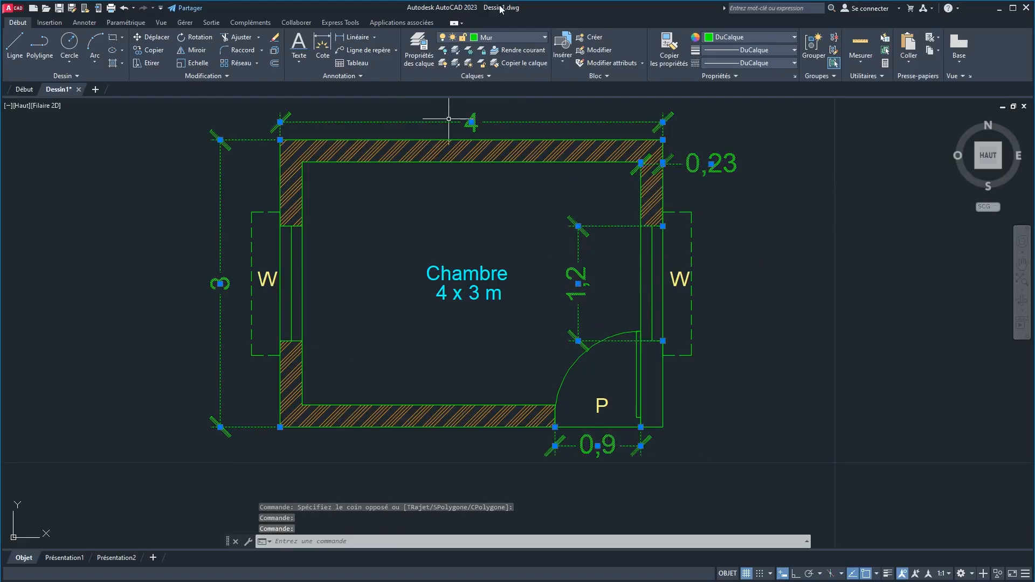
left_click(496, 38)
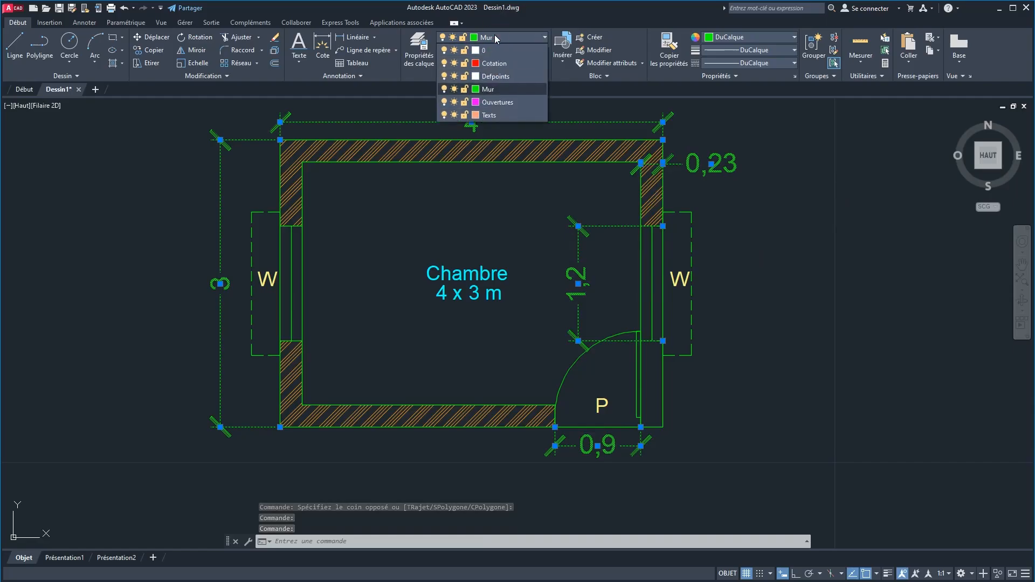
left_click(488, 64)
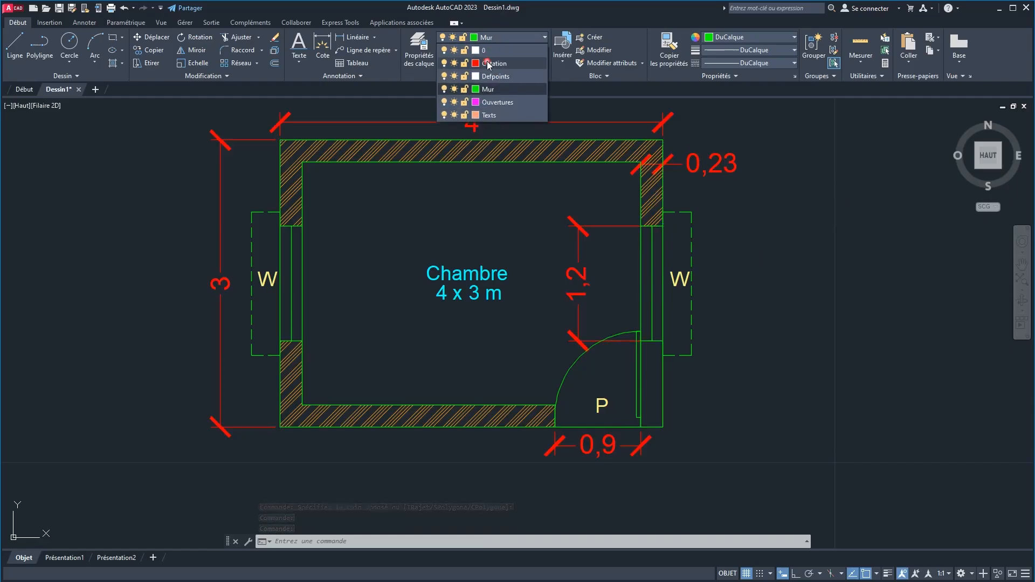
left_click(488, 64)
key("ctrl+a")
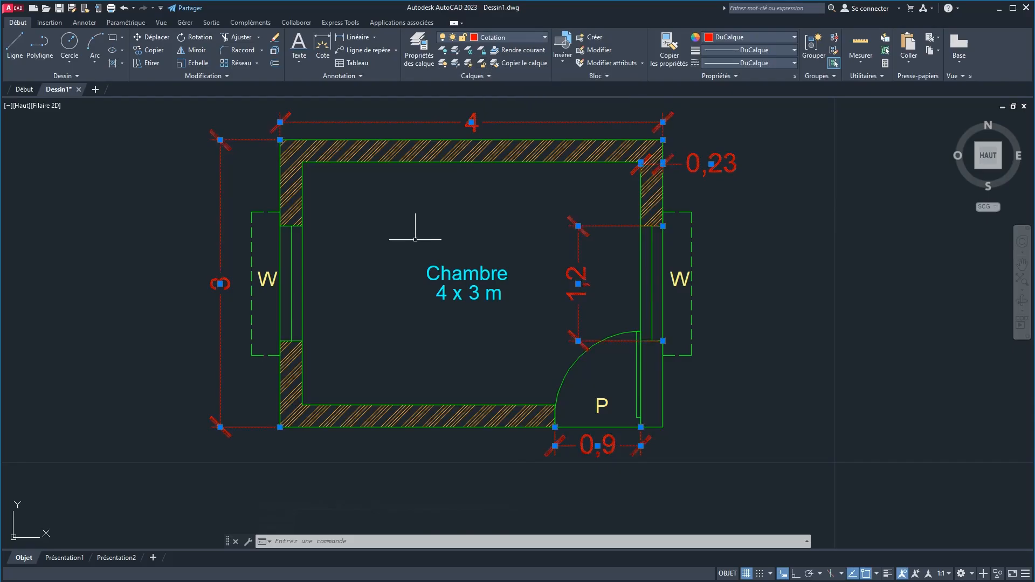
Assign the "Chambre" text, both "W" labels and the "P" label to the "Texts" layer and clear the selection.
key("Escape")
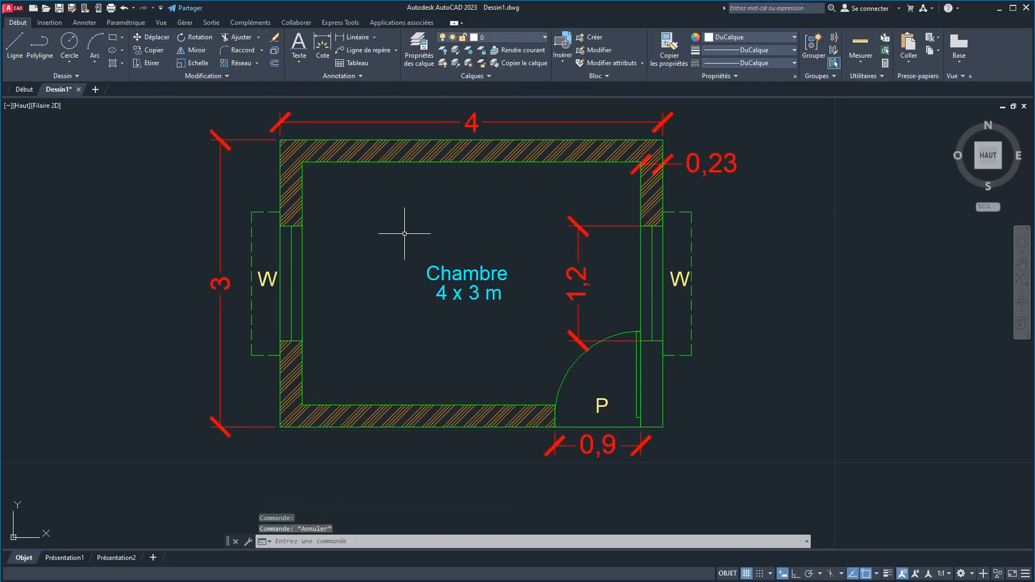
left_click(433, 279)
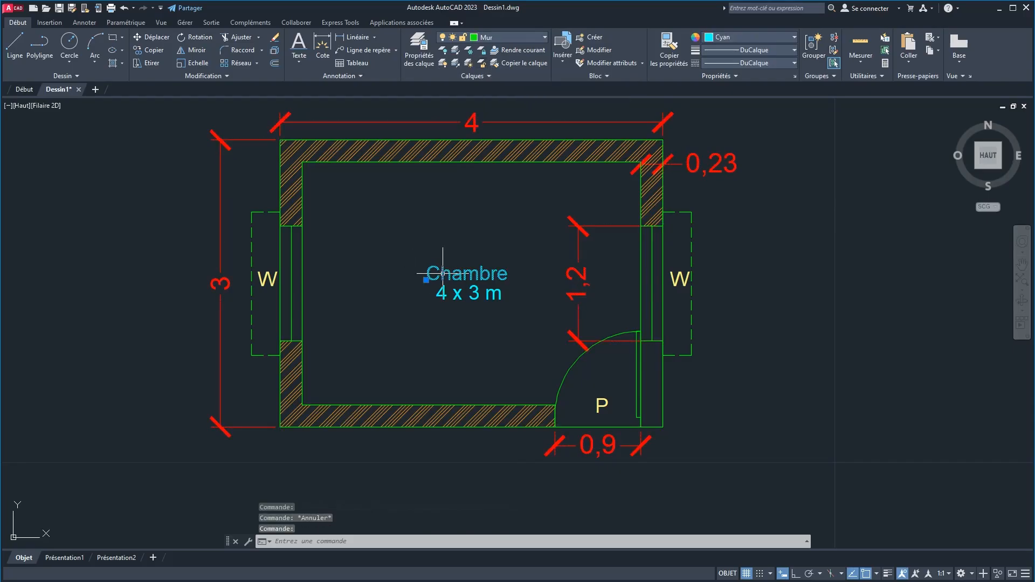
left_click(270, 281)
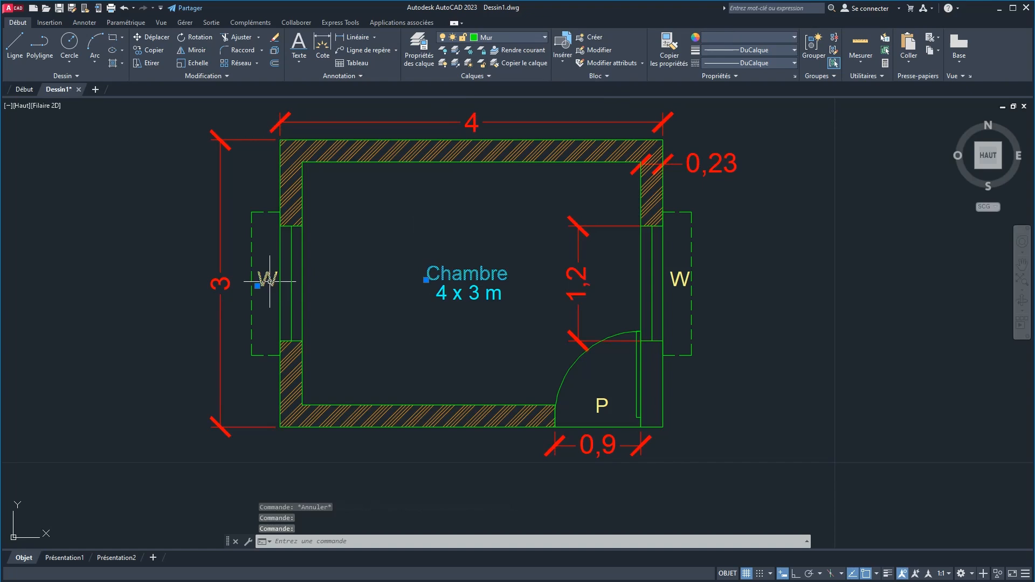
left_click(606, 405)
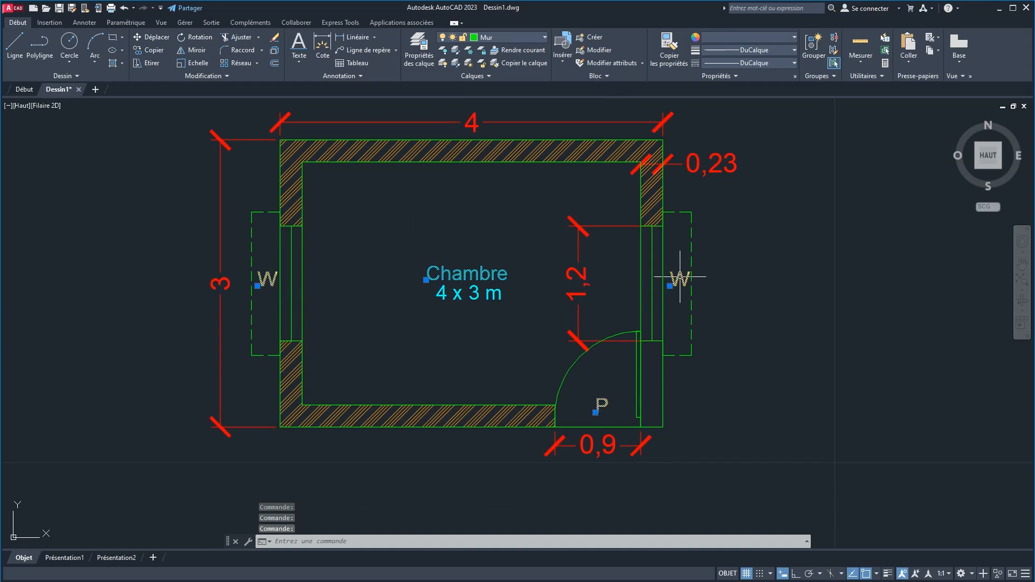
left_click(500, 37)
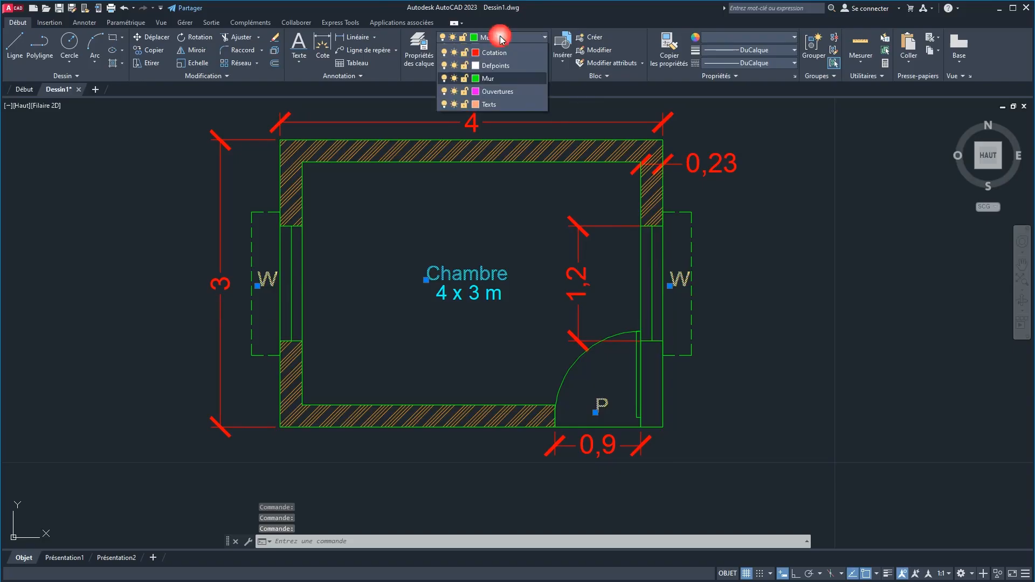
left_click(491, 104)
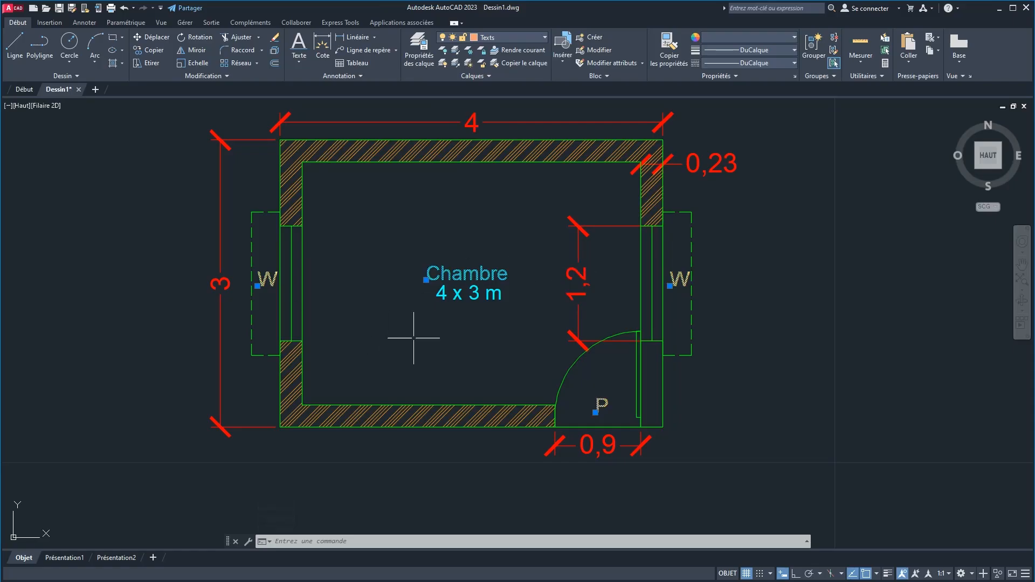
key("Escape")
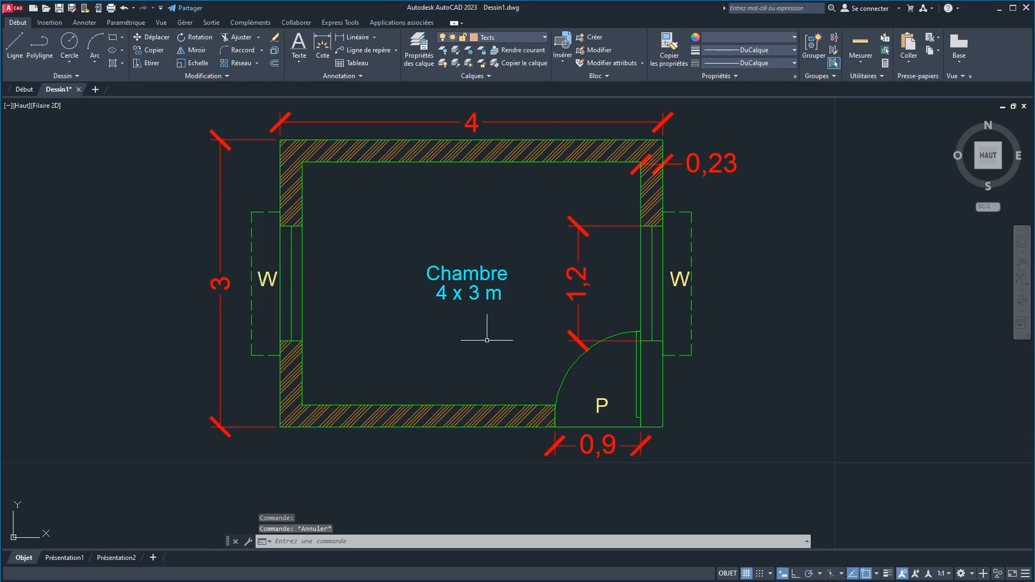
Set the "Cotation" layer's colour to index colour 200.
left_click(500, 34)
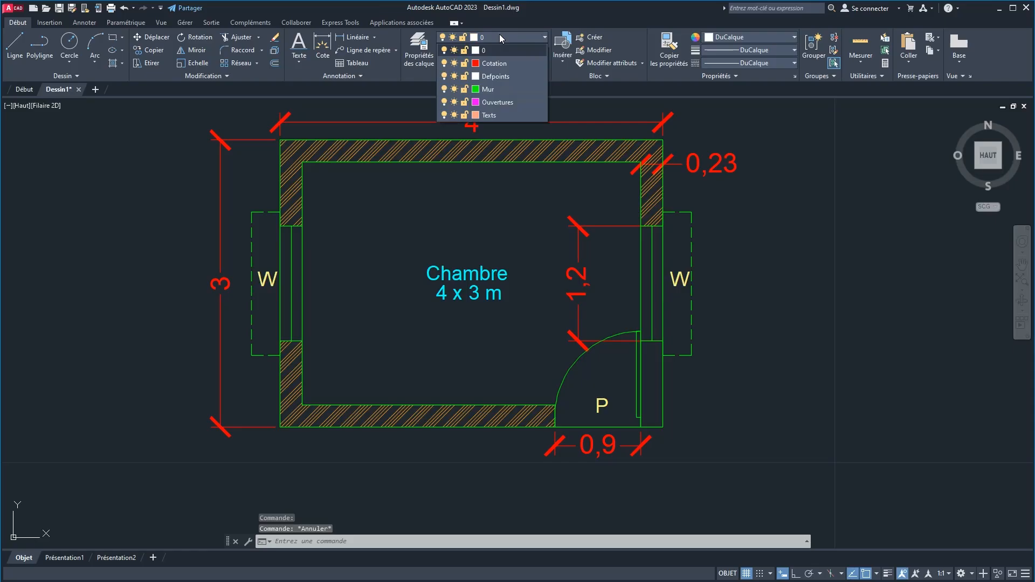
left_click(474, 63)
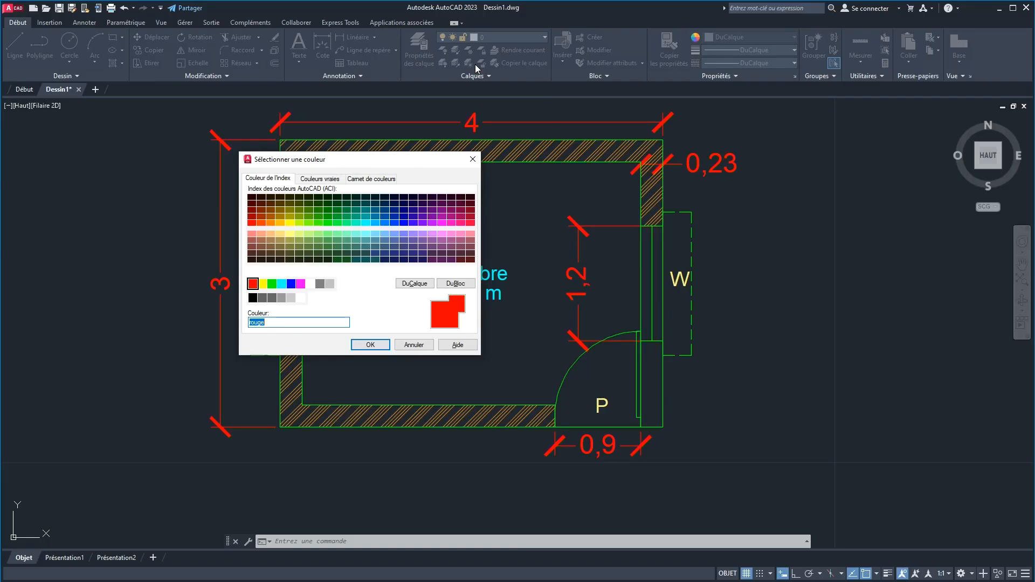
left_click(432, 223)
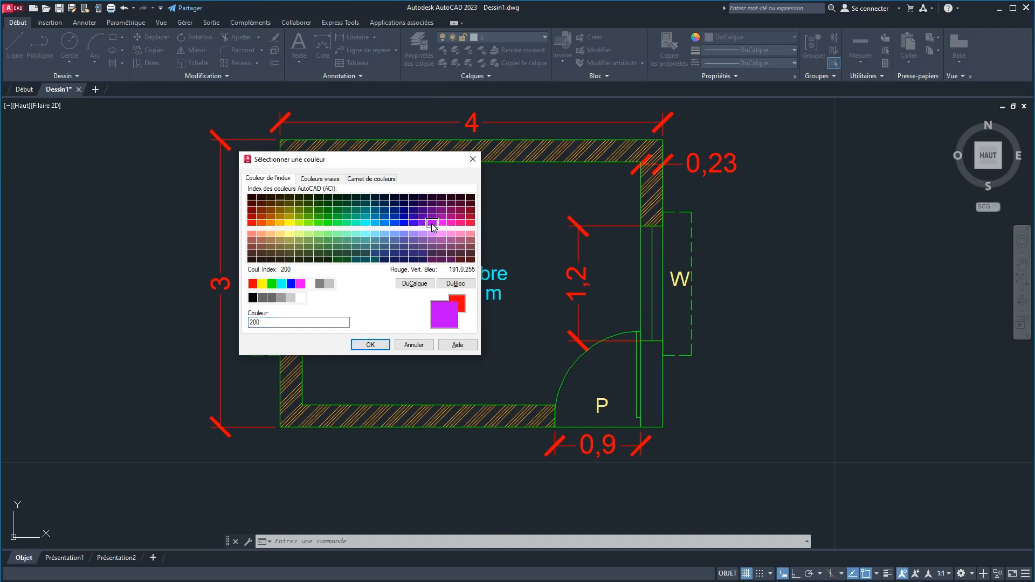
left_click(370, 345)
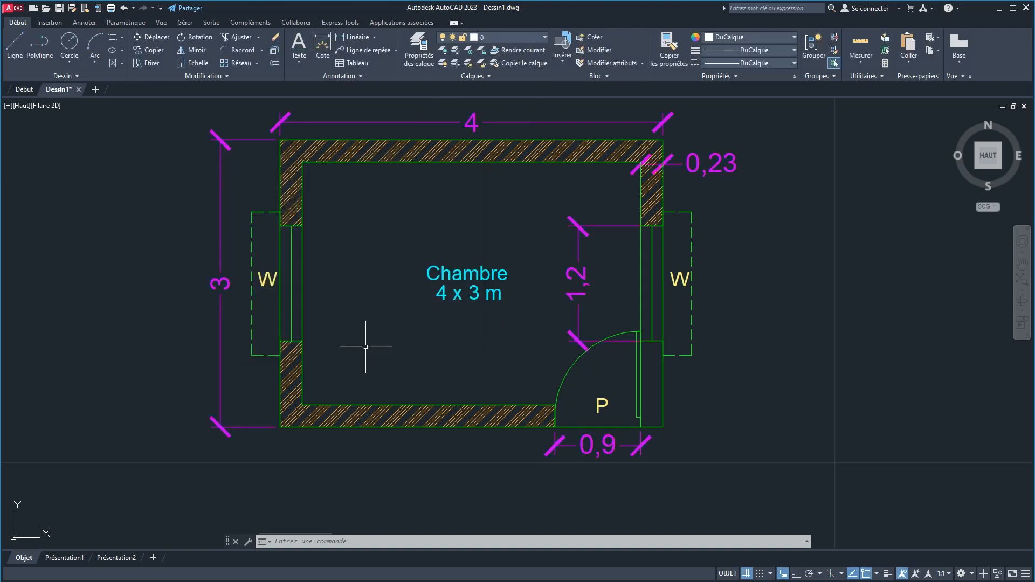
Change the "Cotation" layer's colour to index colour 8.
left_click(491, 37)
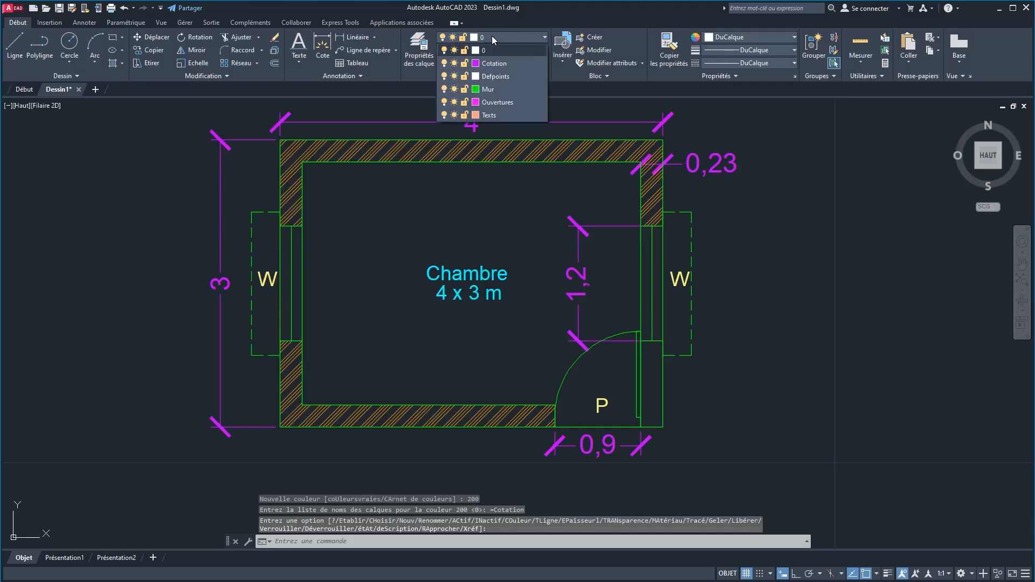
left_click(476, 63)
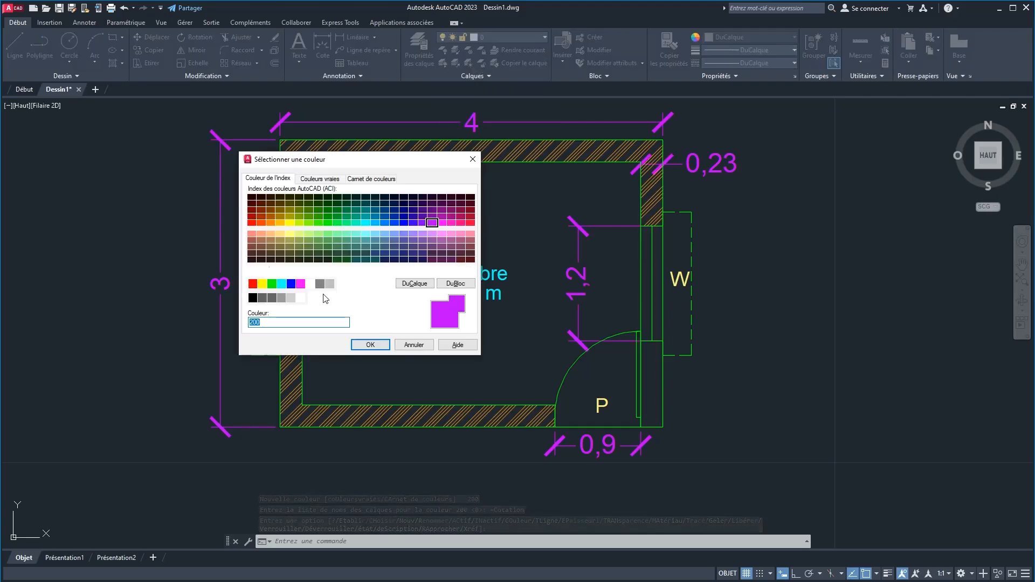
left_click(371, 344)
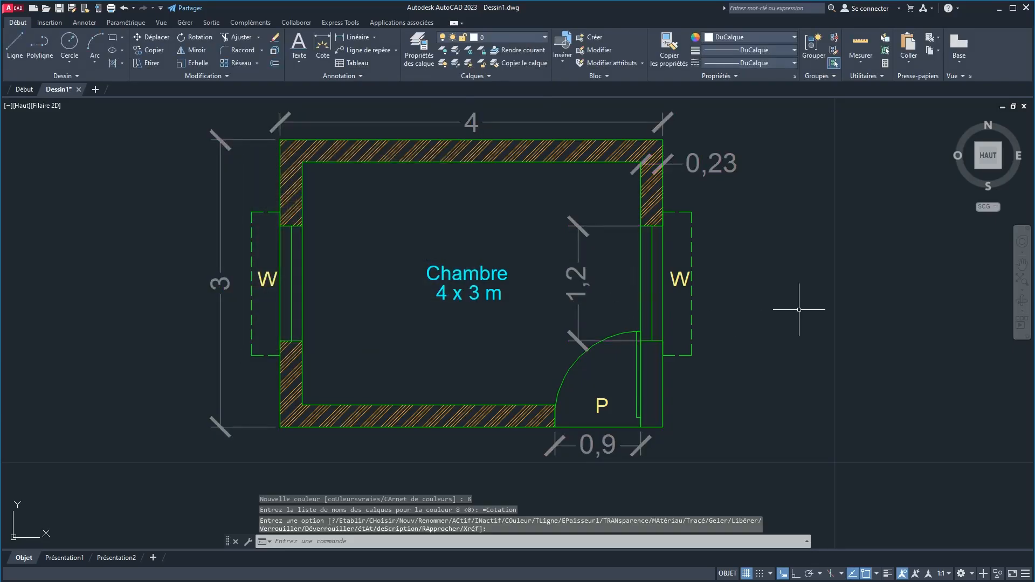
Create a new layer named "Harchures" in the layer manager and close the manager.
left_click(424, 61)
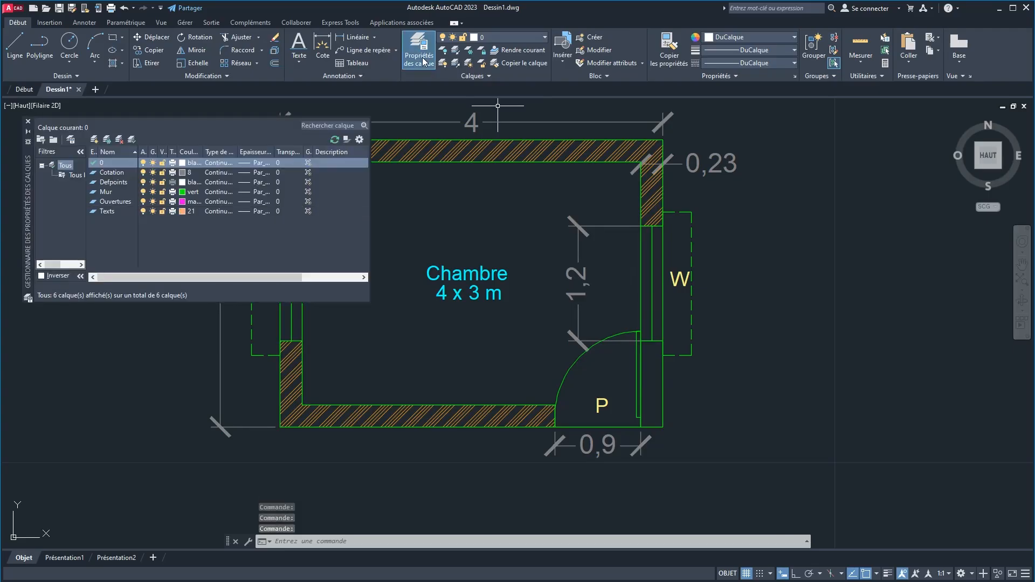
left_click(94, 140)
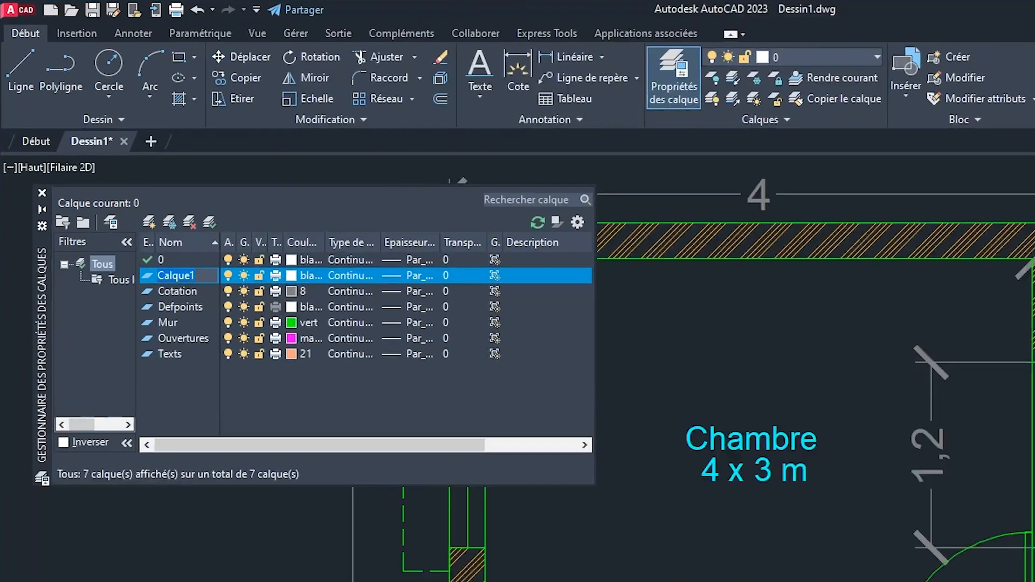
type("Harchures")
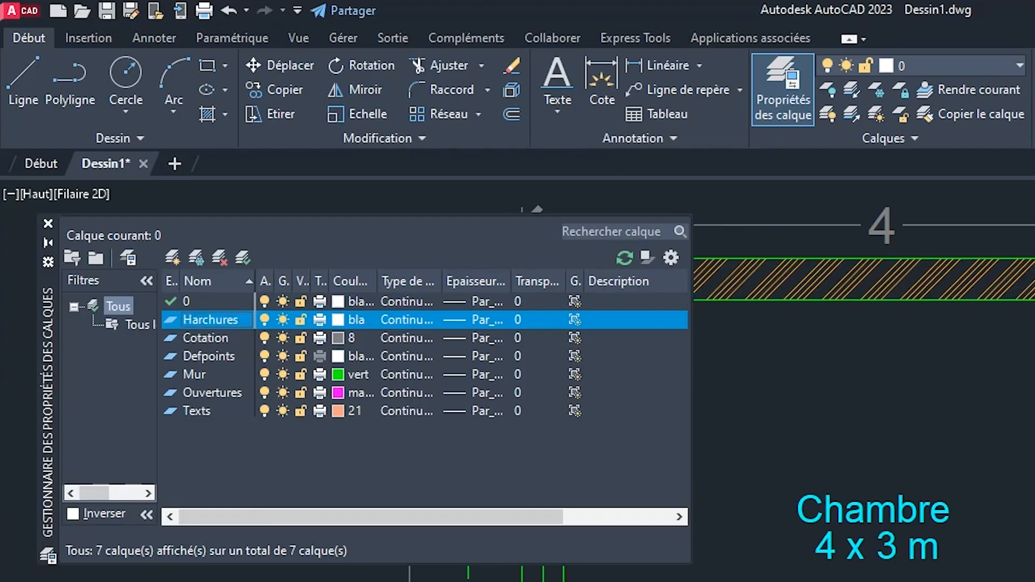
key("Return")
left_click(48, 223)
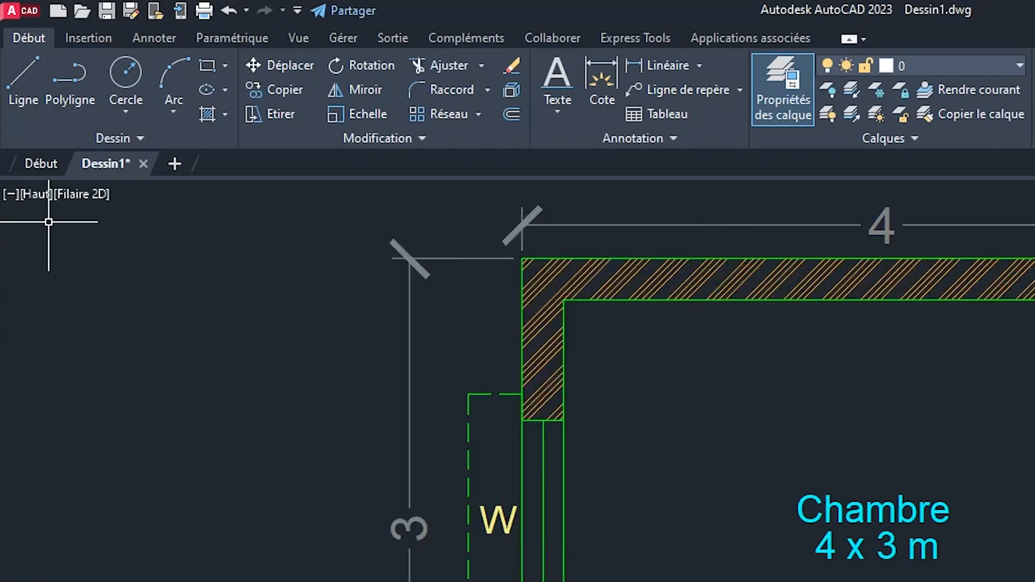
Select the wall hatching and assign it to the "Harchures" layer.
left_click(325, 221)
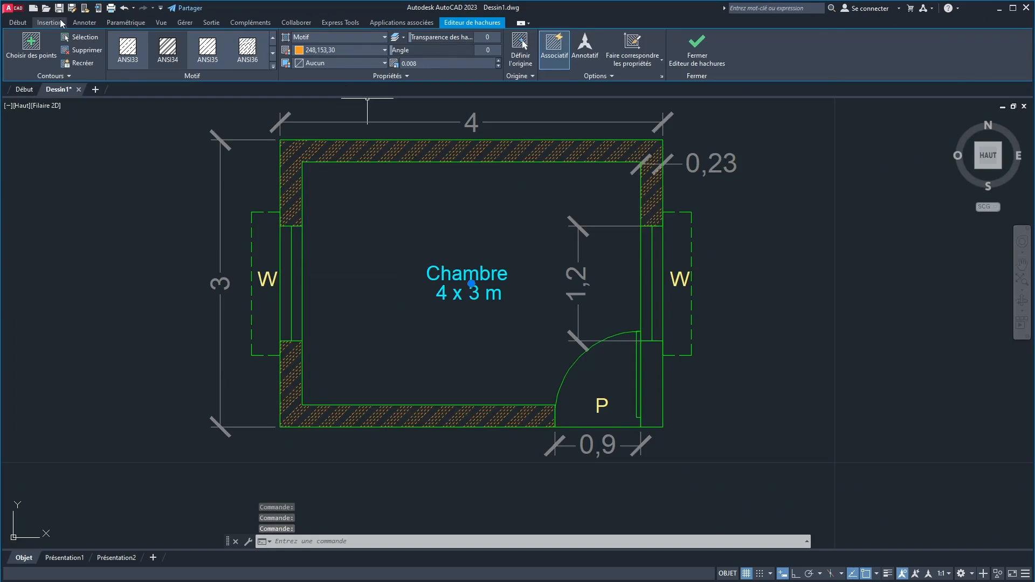
left_click(18, 22)
left_click(505, 37)
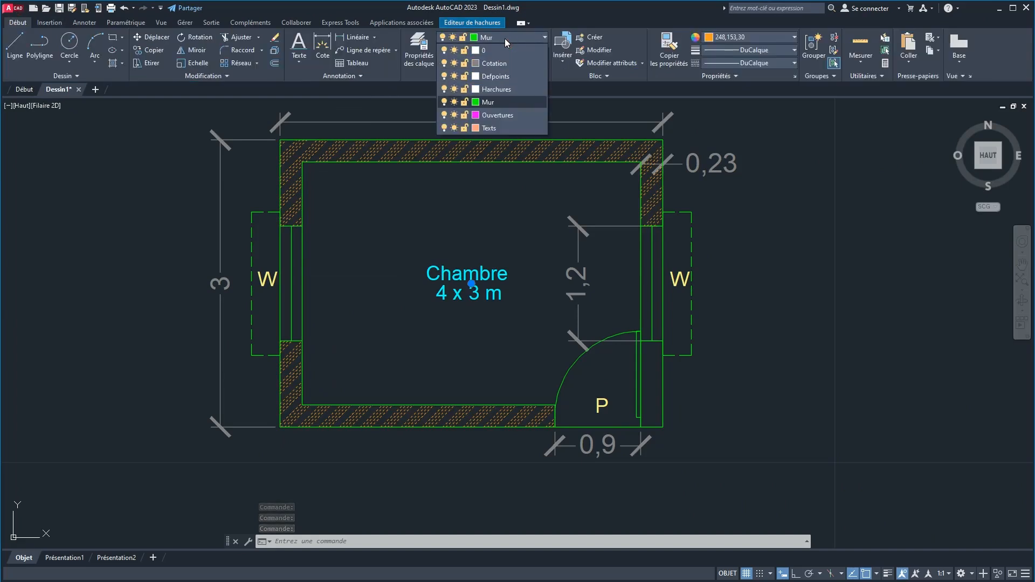
left_click(495, 89)
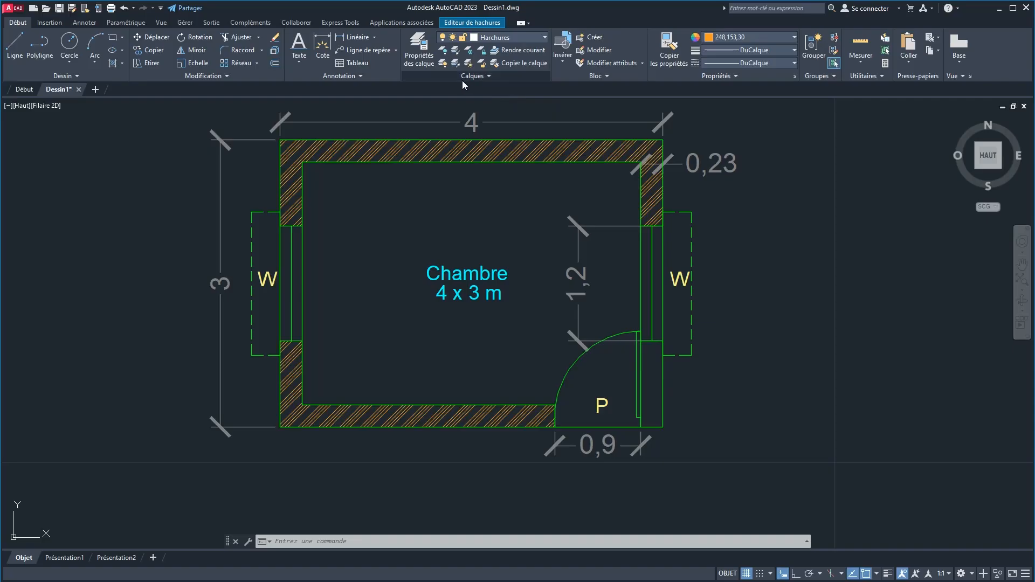
Turn off the "Cotation" and "Harchures" layers.
left_click(494, 39)
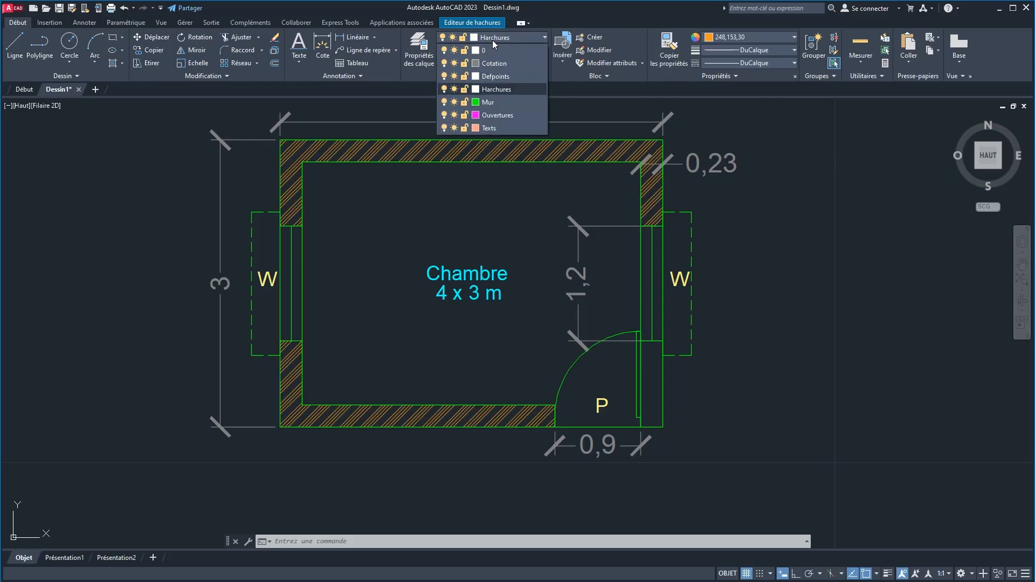
left_click(444, 63)
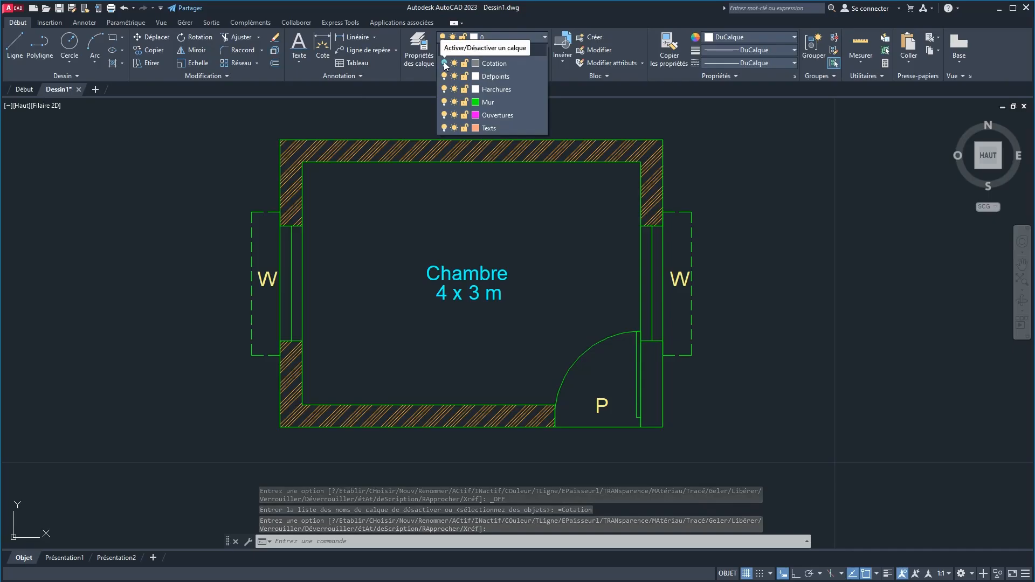
left_click(444, 89)
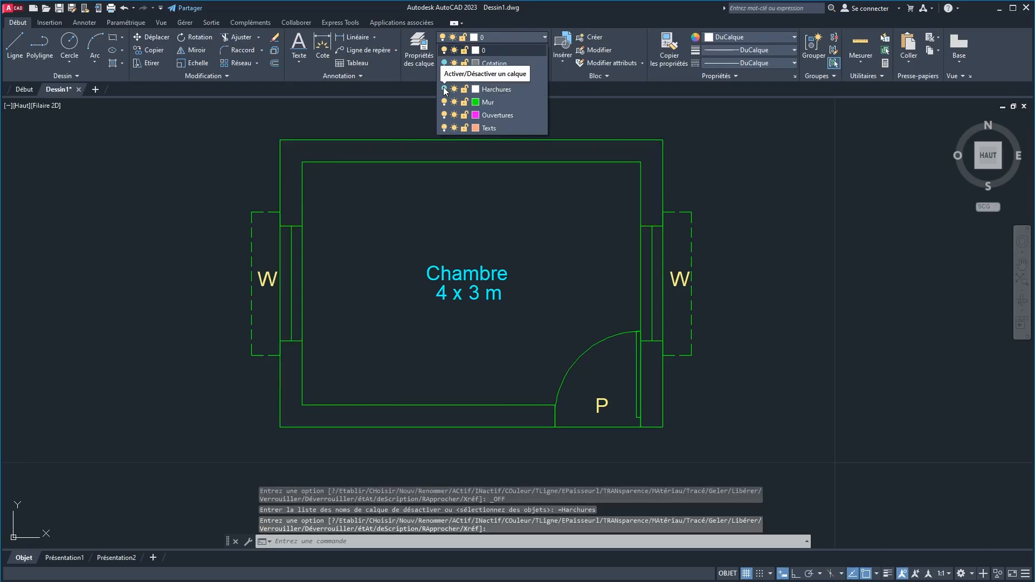
Turn the "Ouvertures" layer off and back on.
left_click(445, 115)
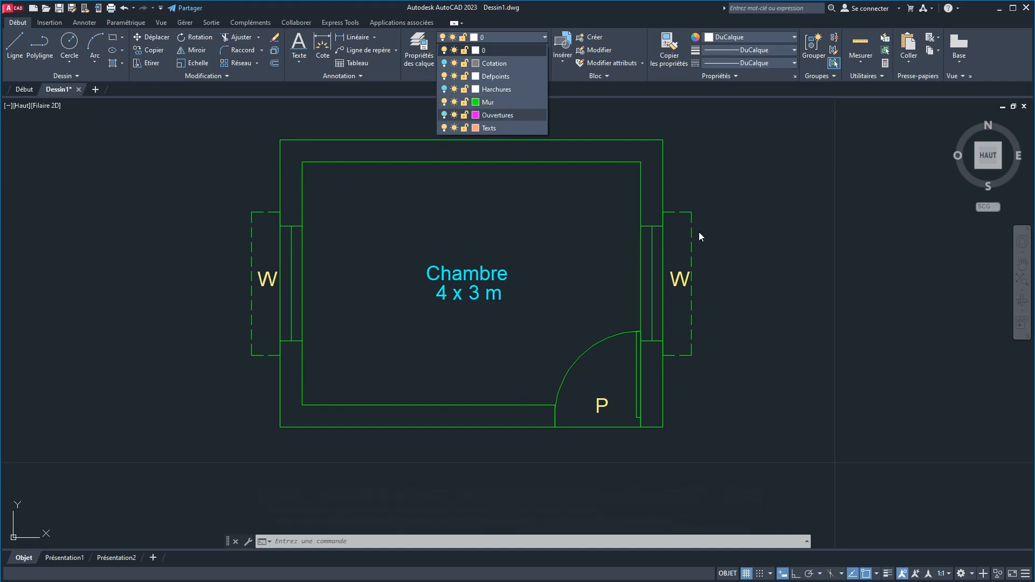
left_click(444, 115)
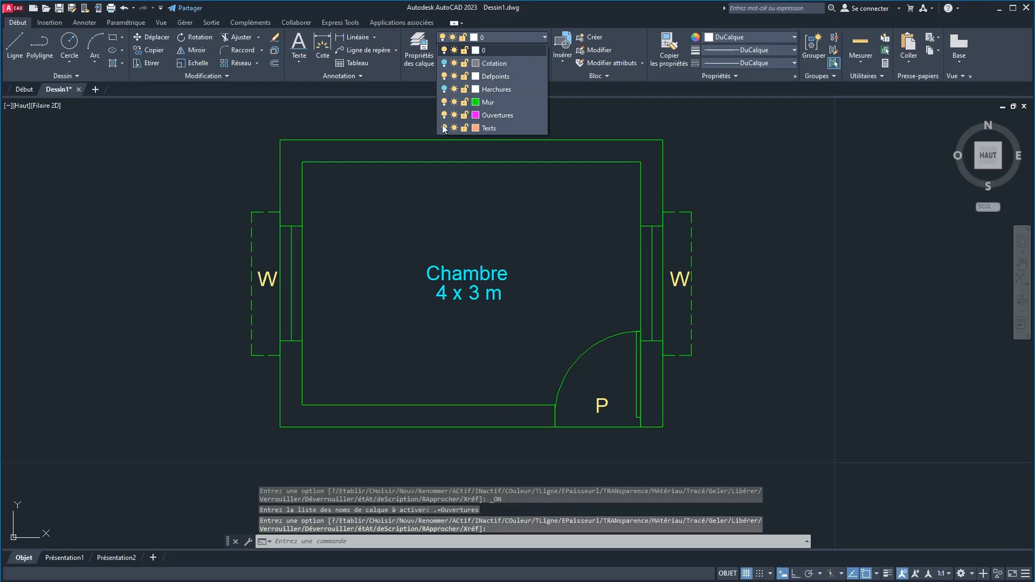
left_click(439, 234)
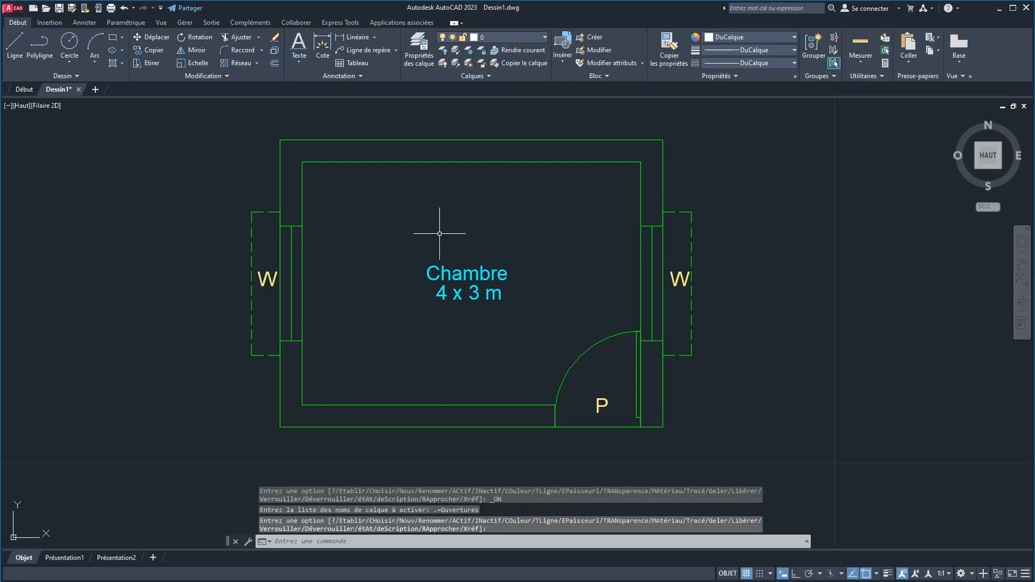
left_click(210, 190)
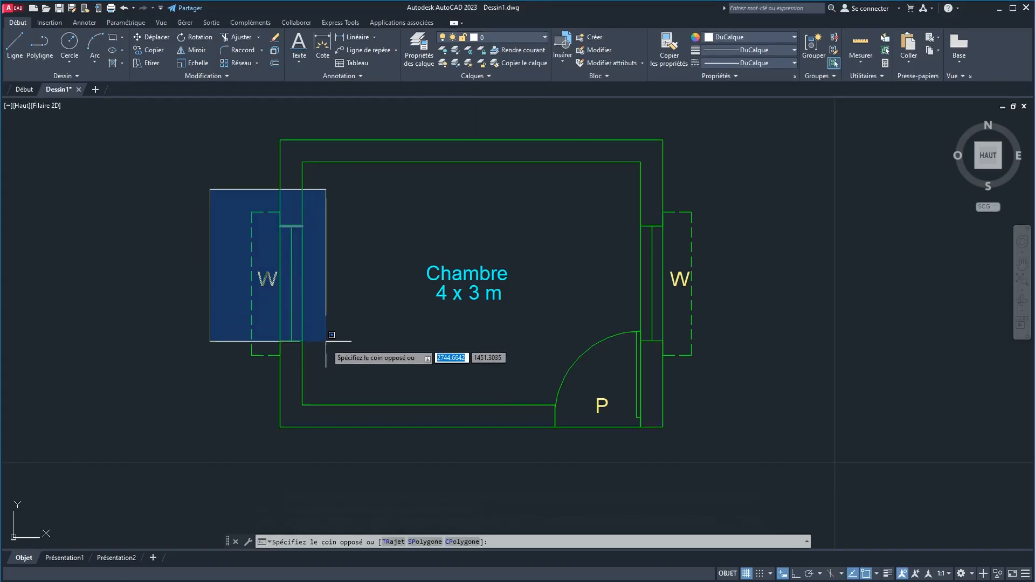
left_click(338, 368)
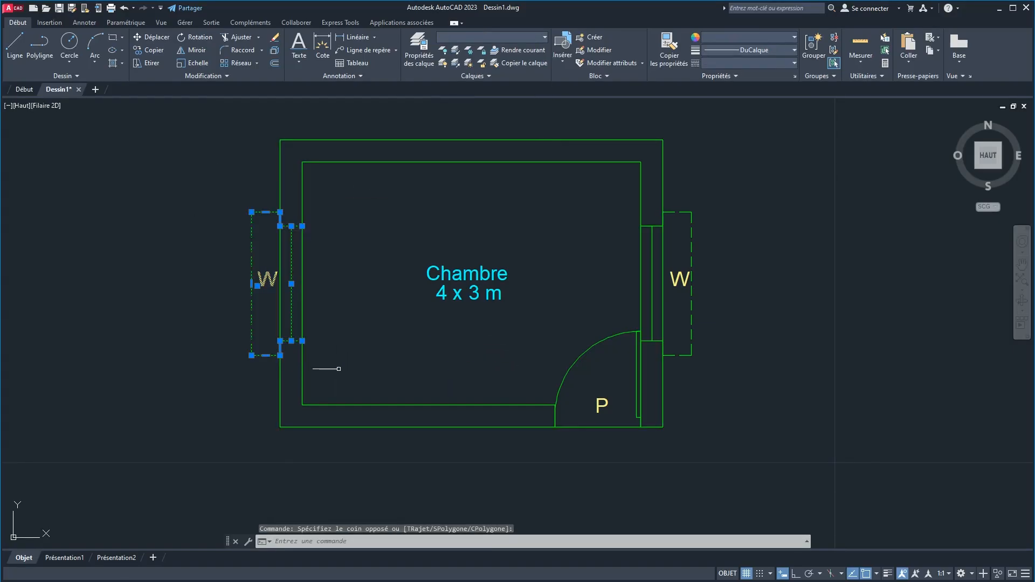
left_click(612, 185)
left_click(737, 376)
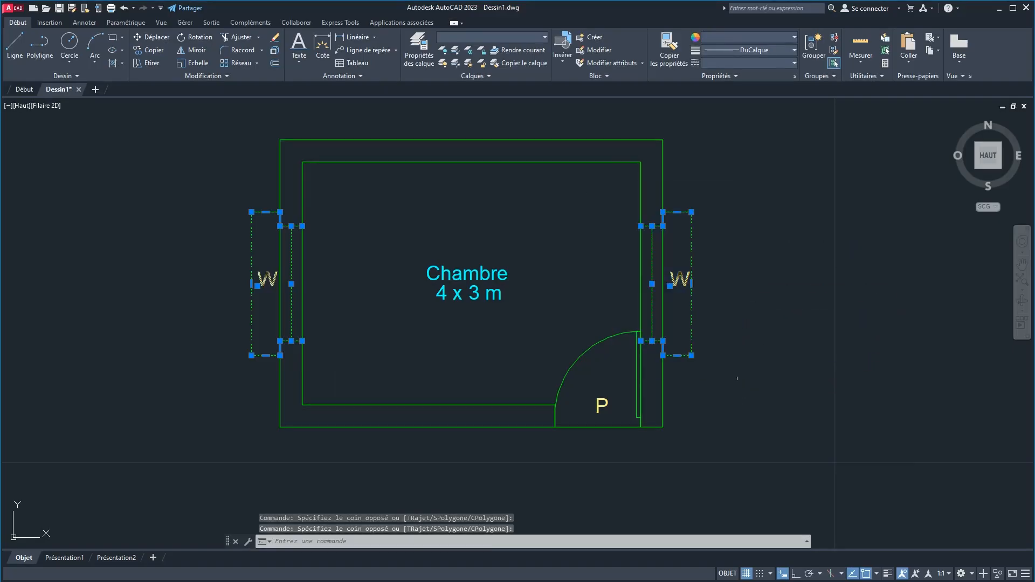
key("Escape")
key("Escape")
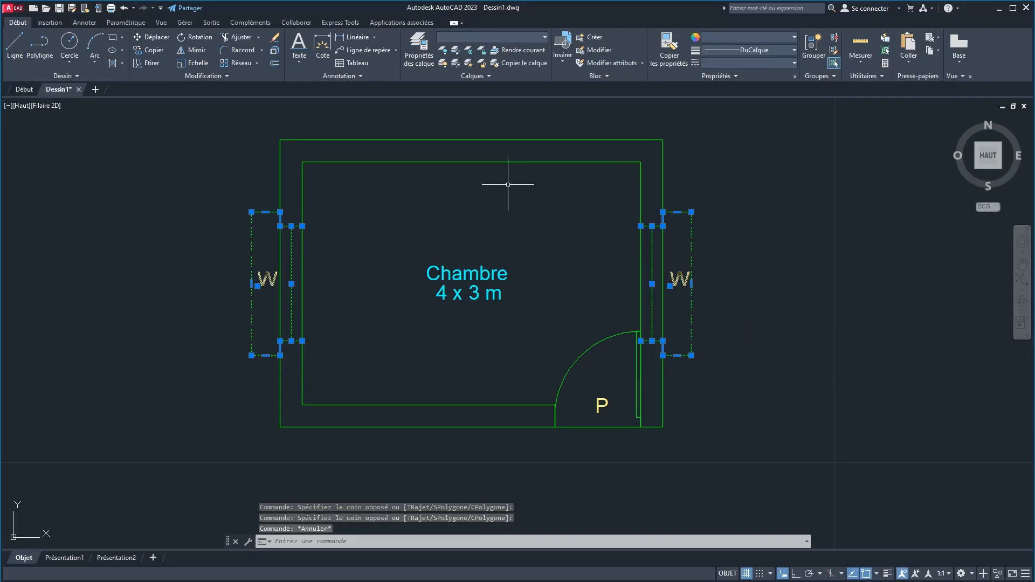
Select both windows together with their "W" labels using selection windows and assign them to the "Ouvertures" layer.
left_click(207, 188)
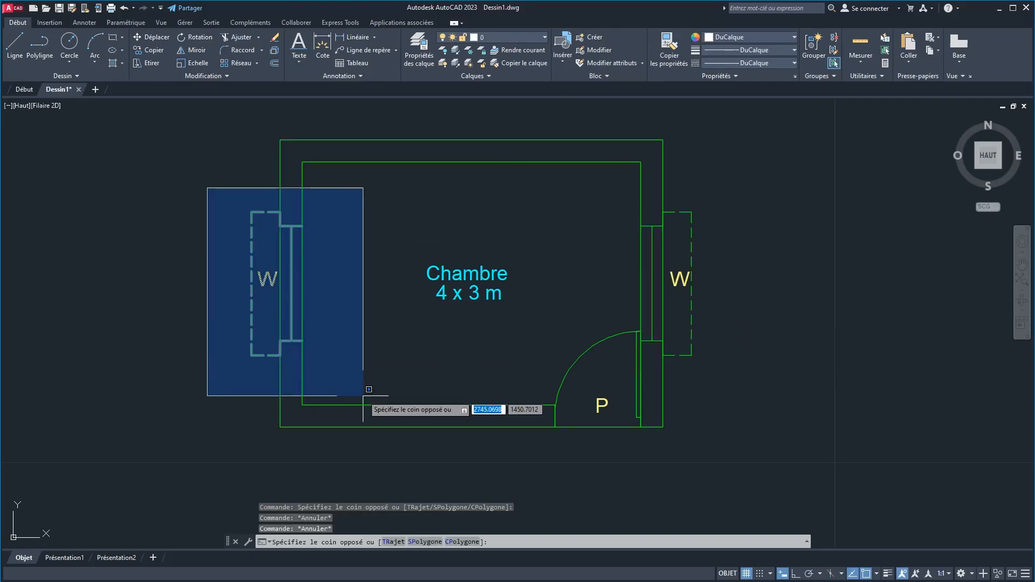
left_click(388, 395)
left_click(617, 196)
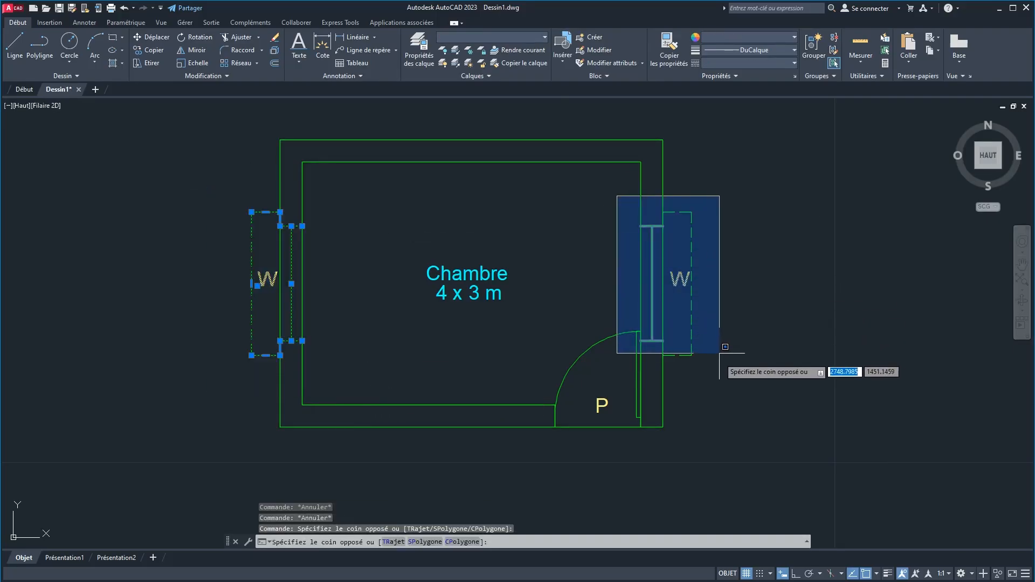
left_click(725, 372)
left_click(473, 41)
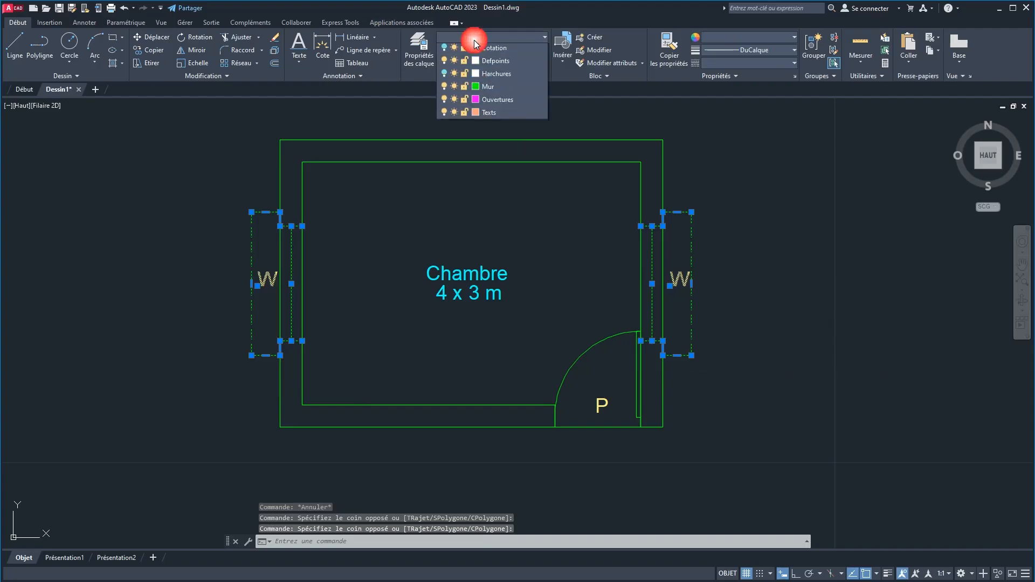
left_click(479, 118)
left_click(480, 116)
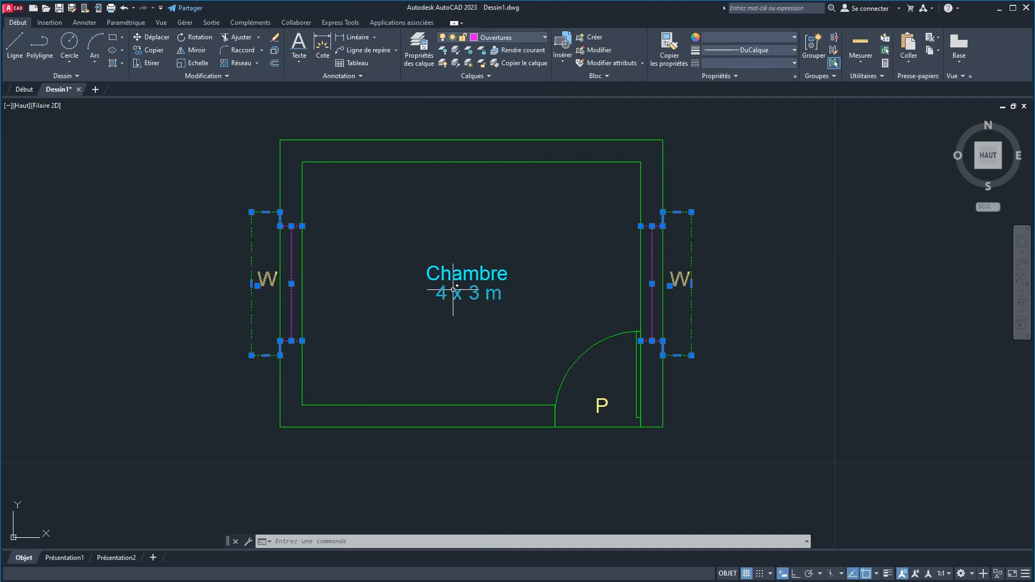
Select the "W" labels of both windows and assign them to the "Texts" layer.
key("Escape")
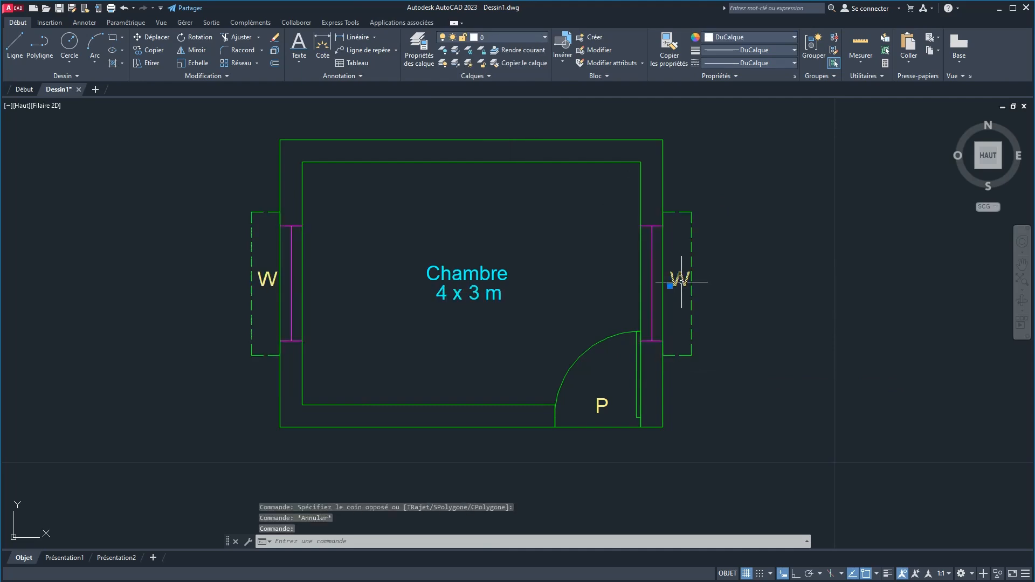
left_click(266, 280)
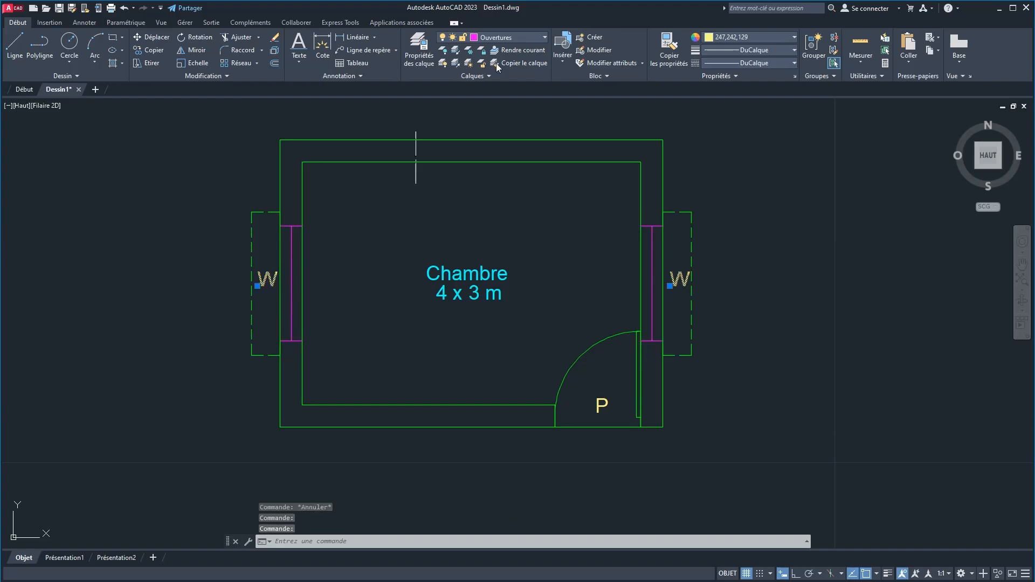
left_click(494, 38)
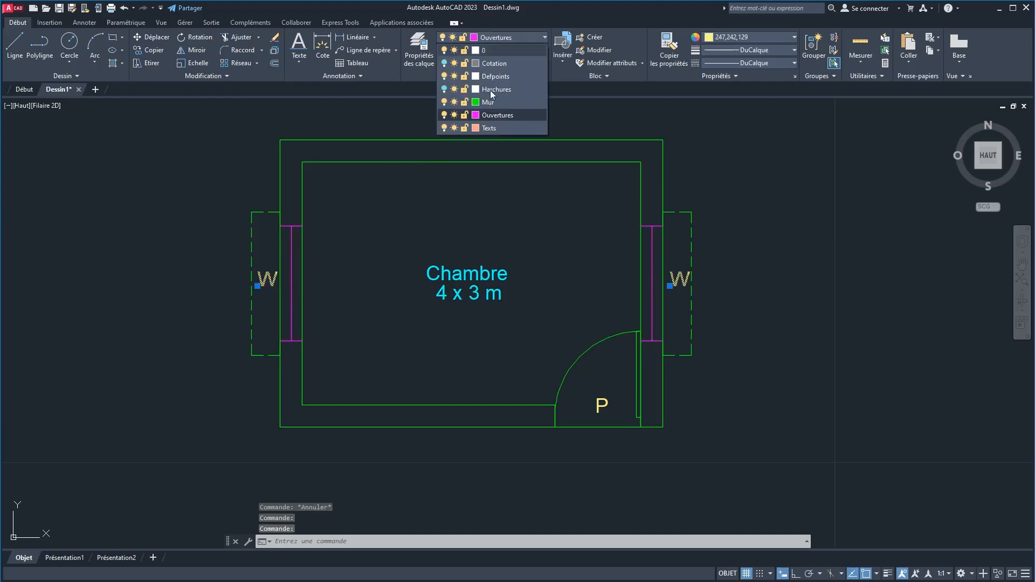
left_click(485, 128)
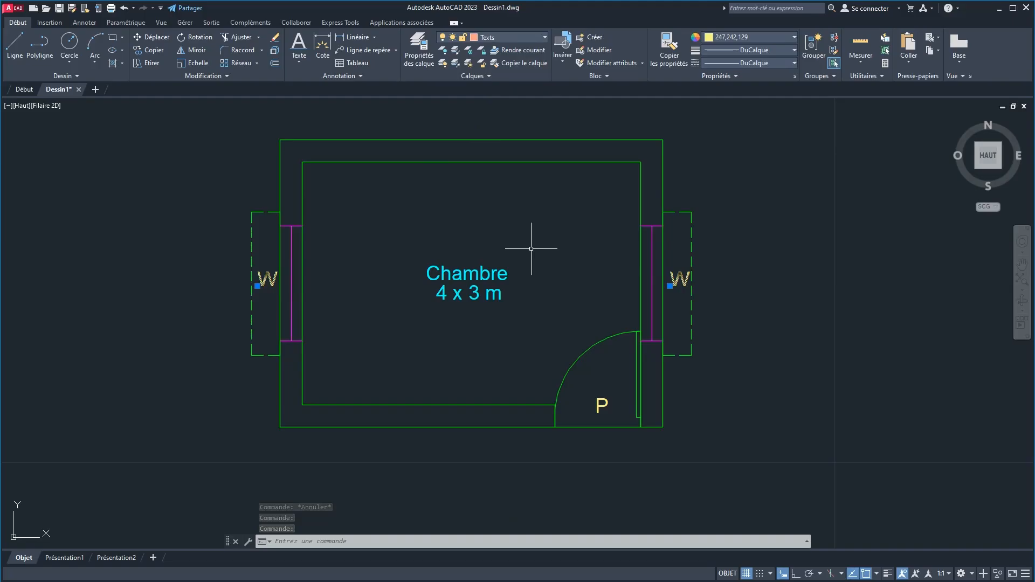
key("Escape")
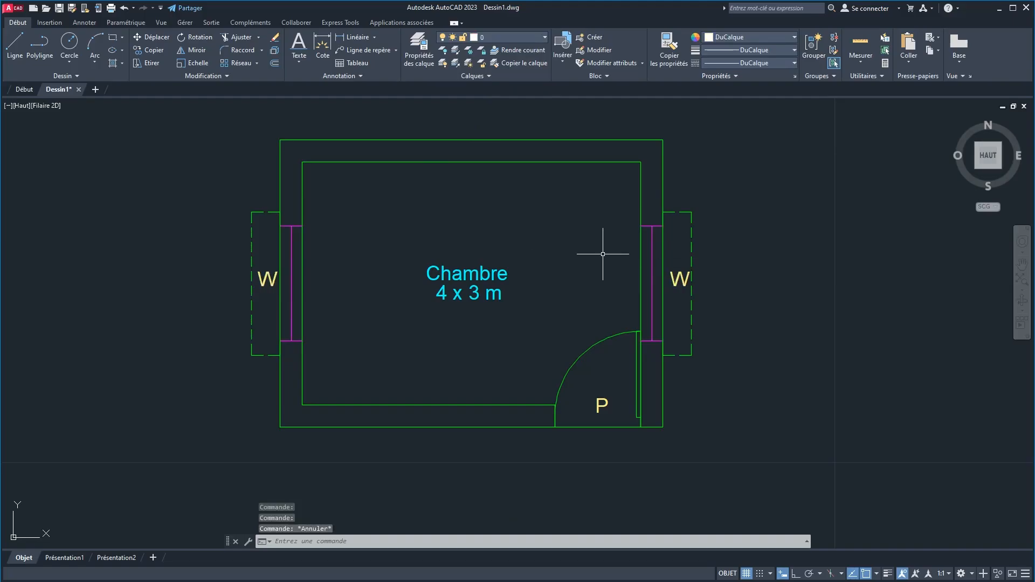
Turn the "Ouvertures" layer off and back on, and turn the "Harchures" and "Cotation" layers back on.
left_click(492, 38)
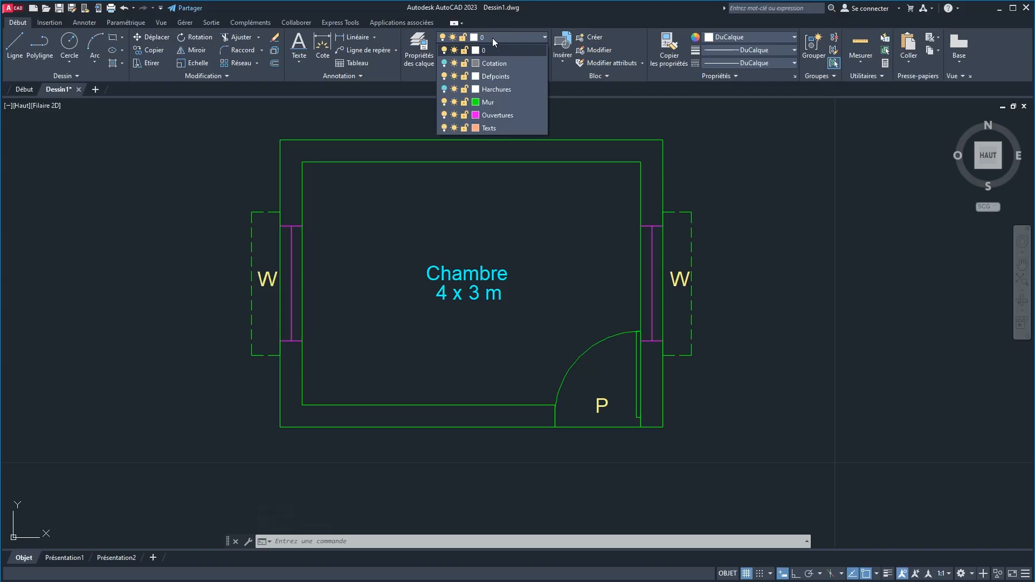
left_click(445, 115)
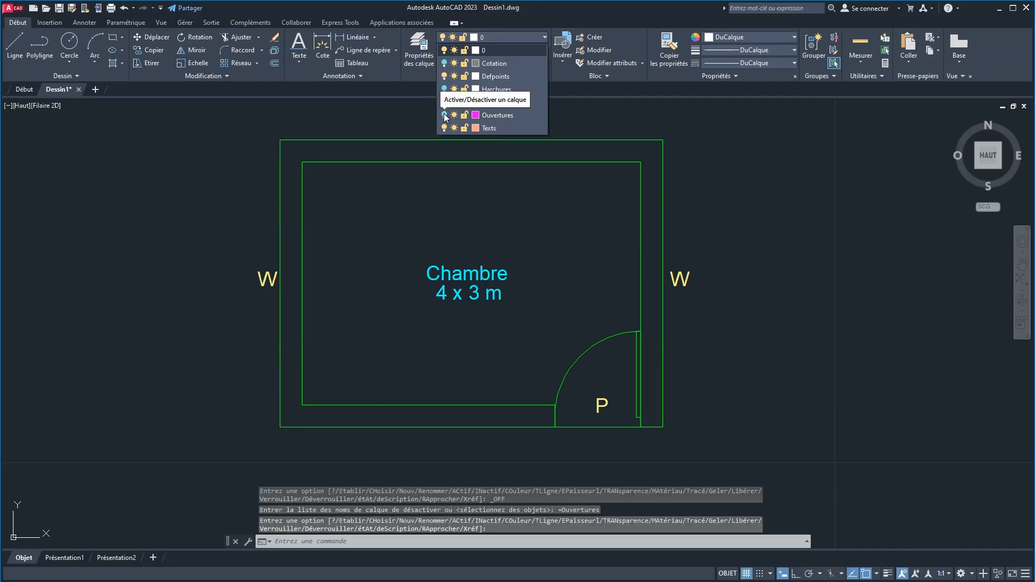
left_click(444, 114)
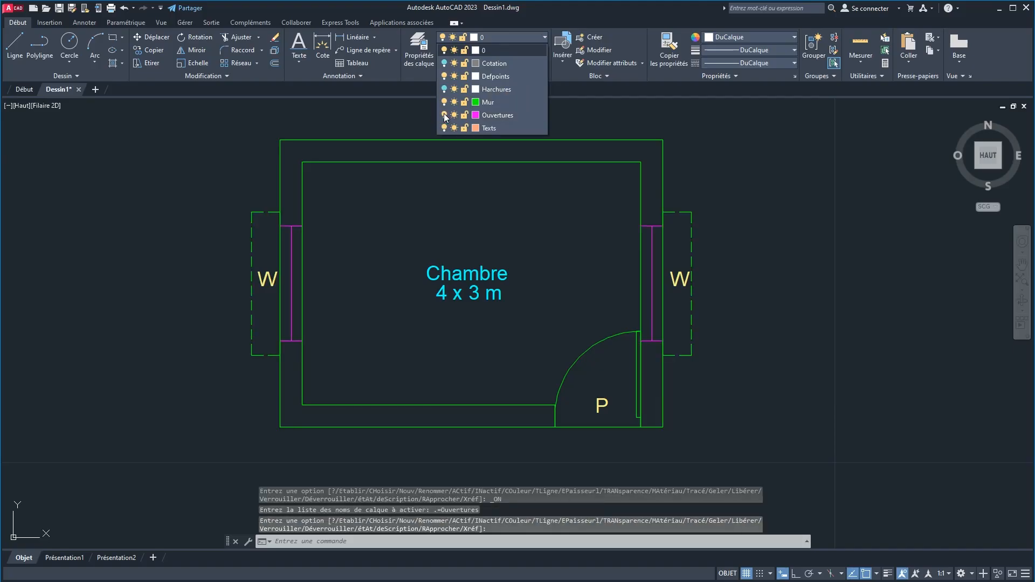
left_click(444, 90)
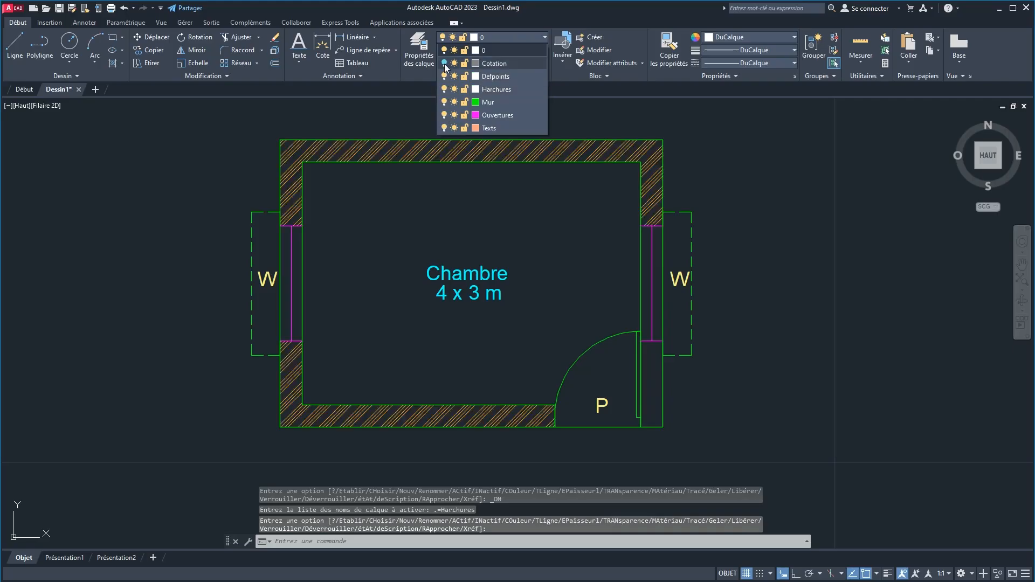
left_click(445, 63)
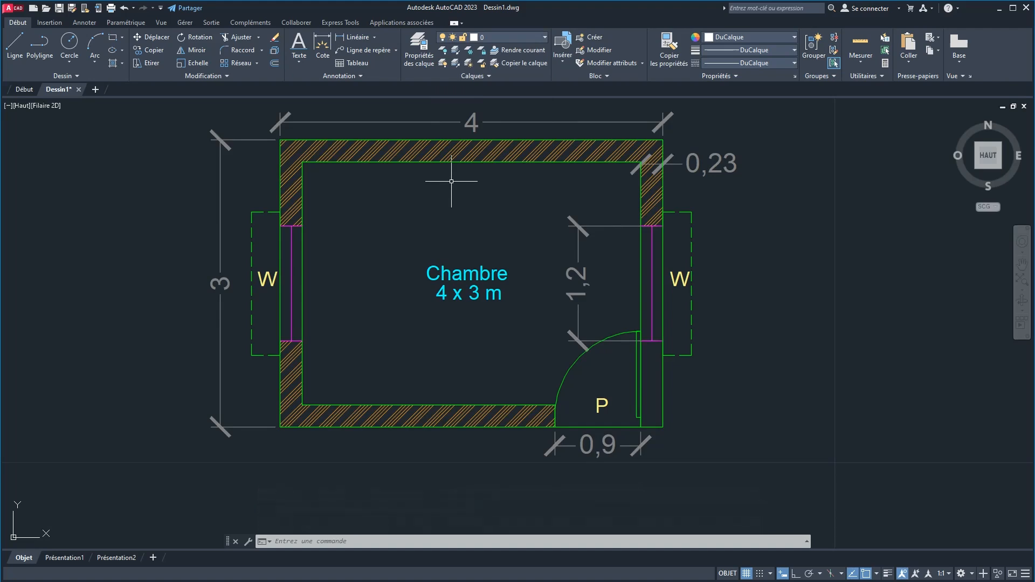
Move the height dimension of the east window outside the room beyond its "W" label and delete it.
left_click(580, 238)
left_click(578, 284)
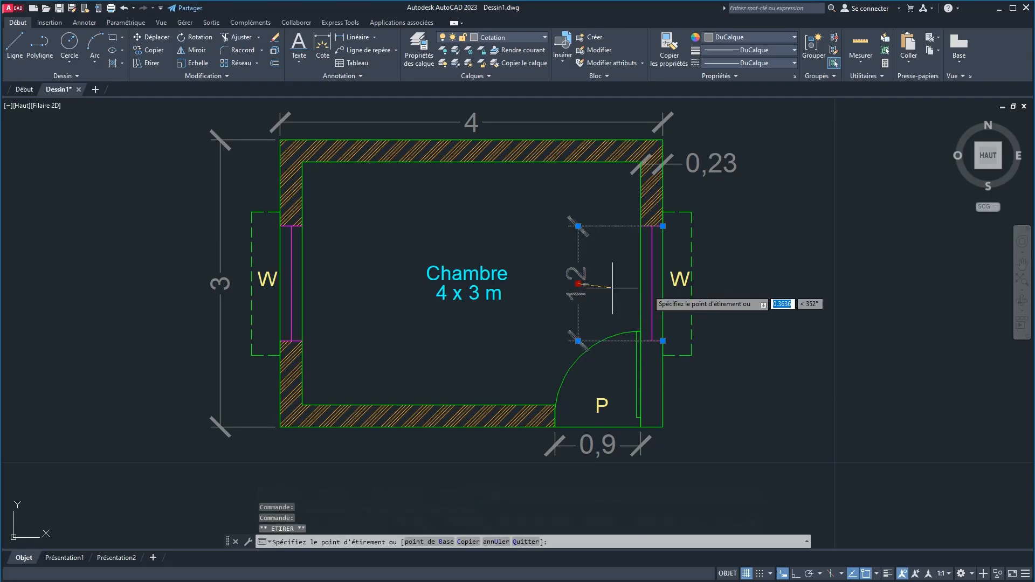
left_click(711, 290)
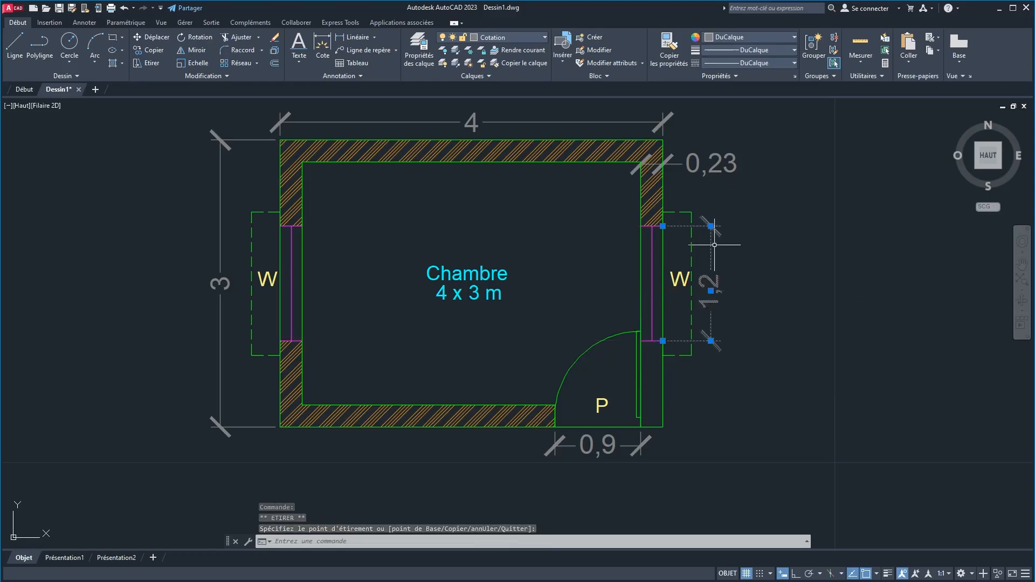
key("Delete")
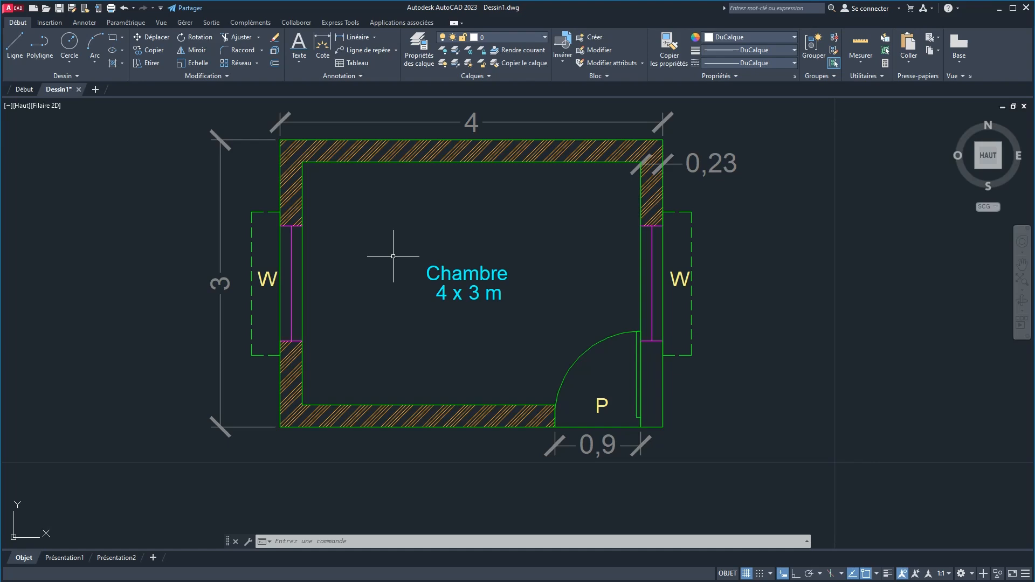
key("ctrl+2")
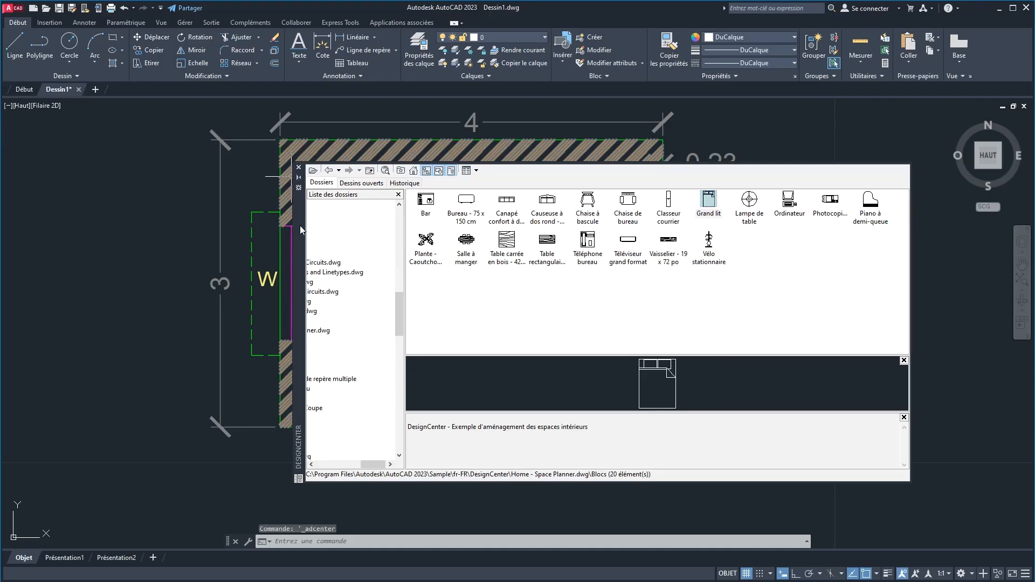
left_click_drag(299, 226, 338, 208)
left_click(337, 150)
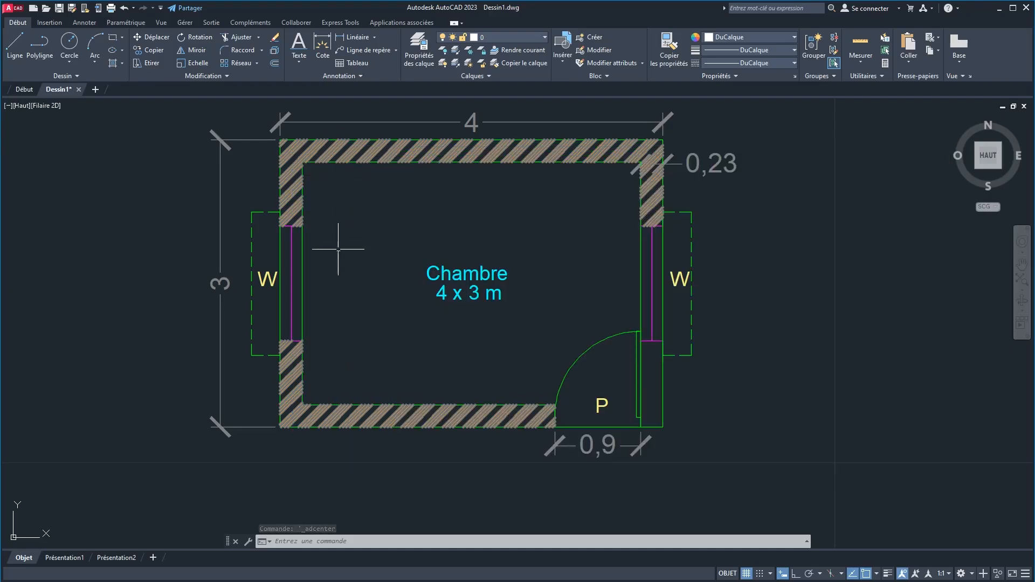
Open DesignCenter and browse the fr-FR DesignCenter sample folder to the Blocs of Home - Space Planner.dwg.
type("adcen")
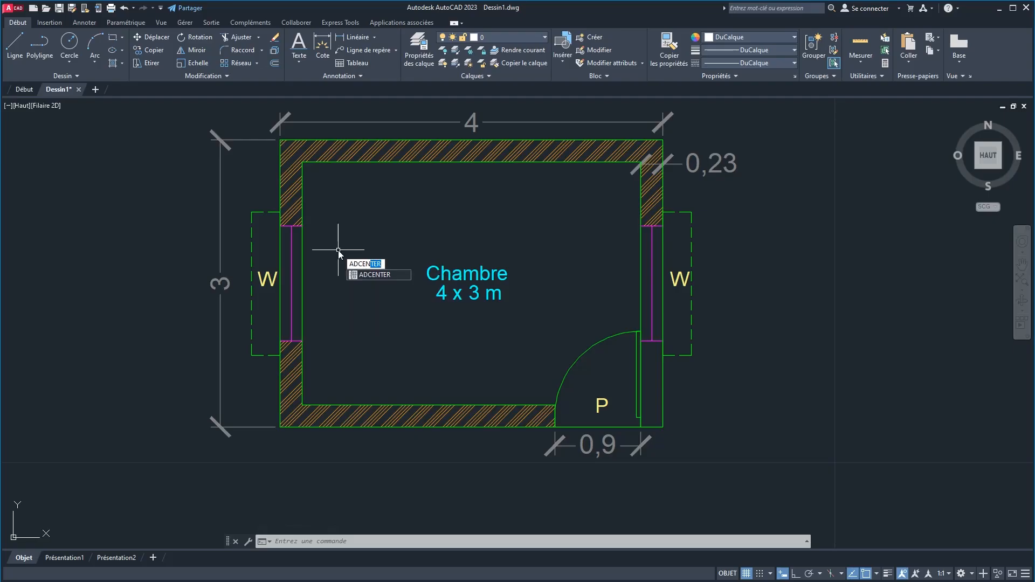
key("Return")
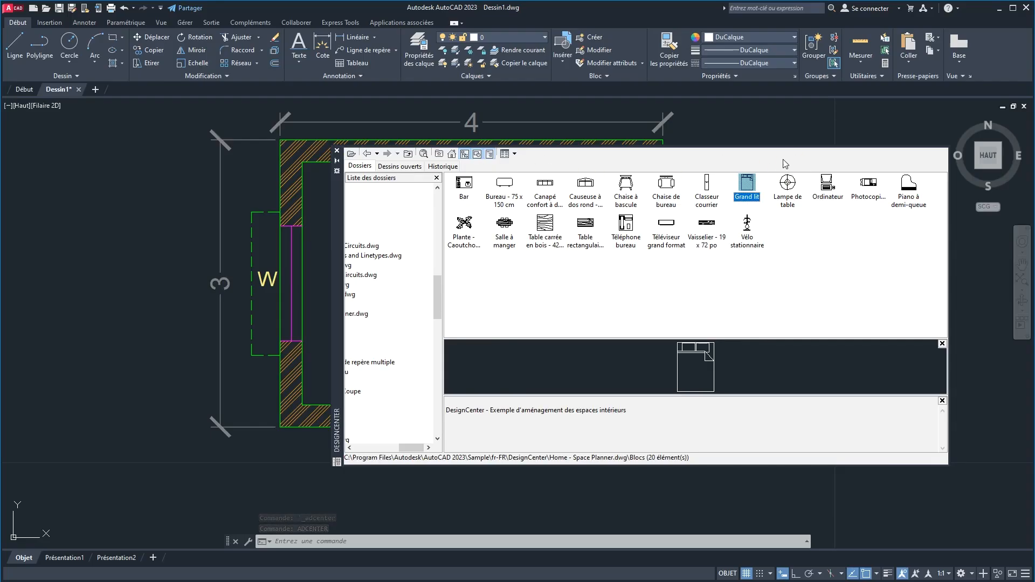
left_click_drag(412, 446, 358, 448)
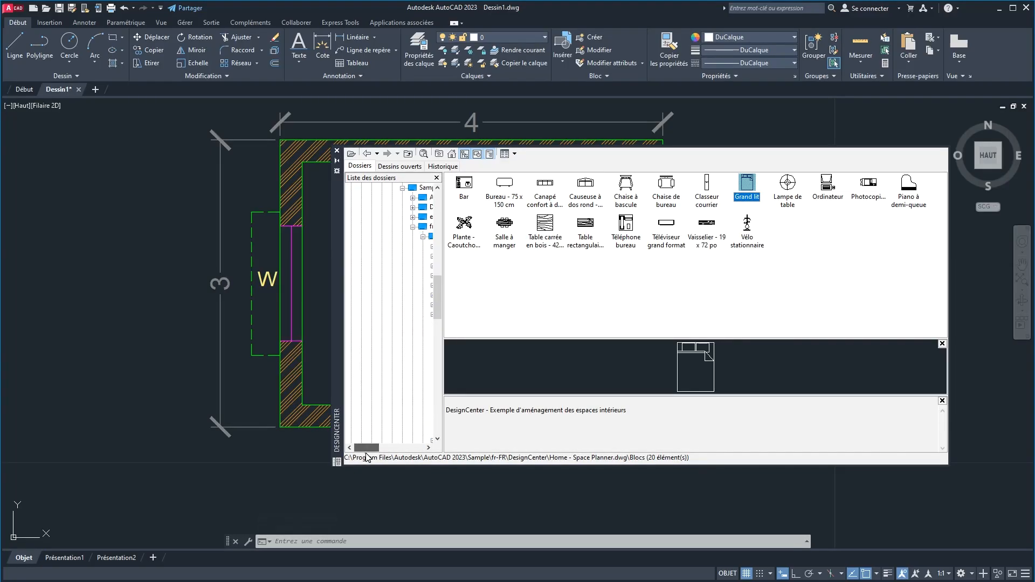
left_click(452, 154)
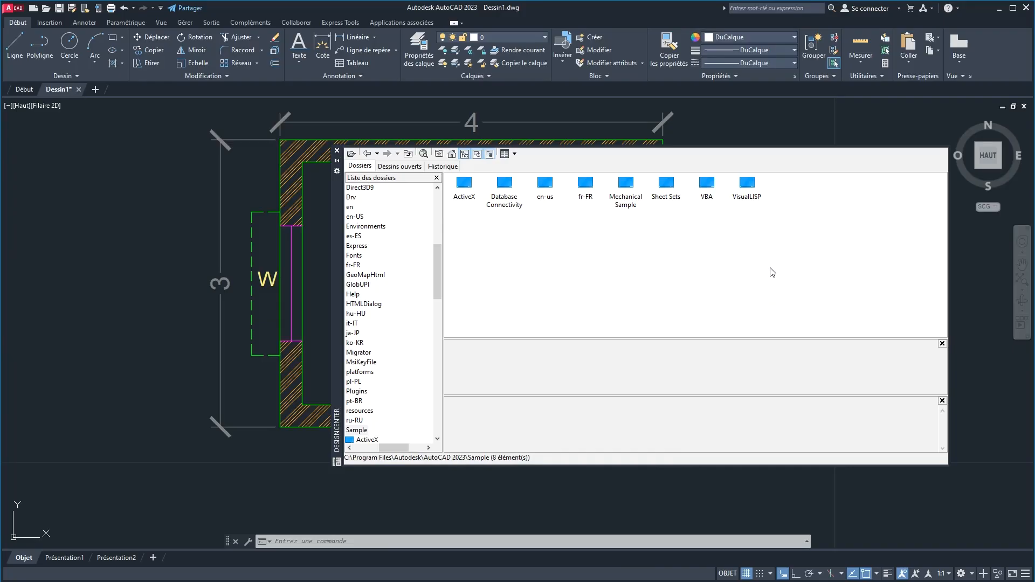
double_click(583, 186)
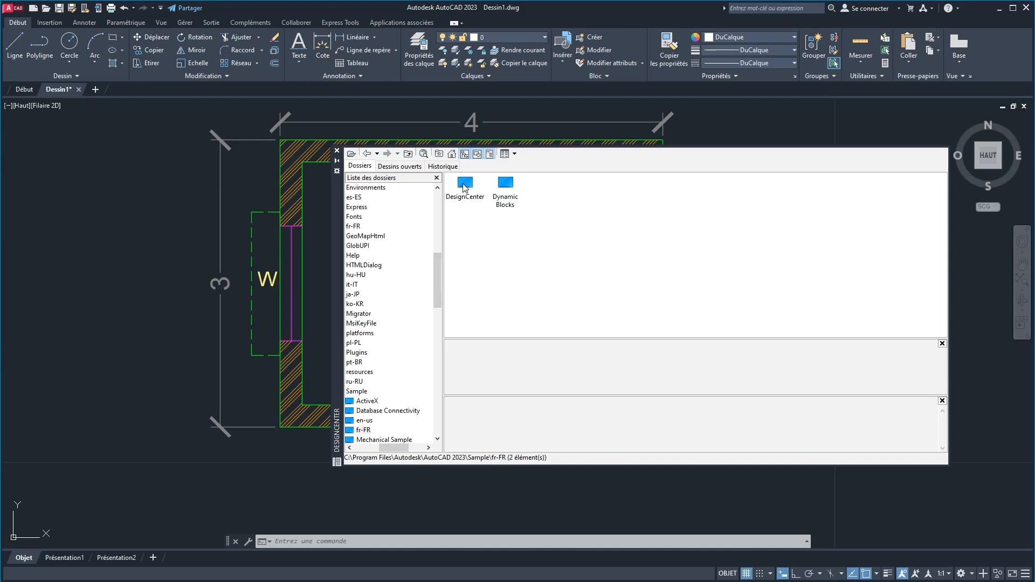
double_click(463, 184)
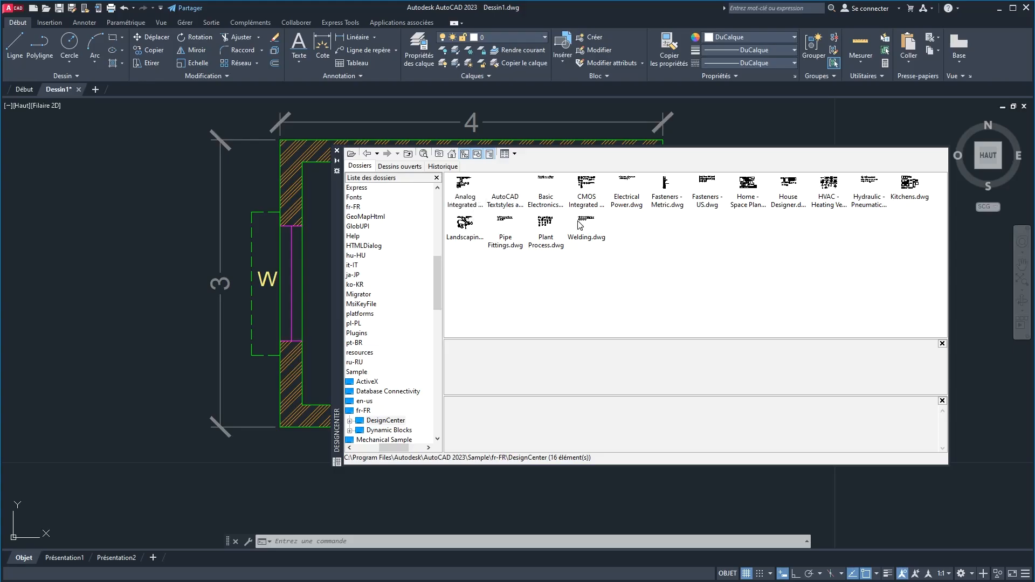
double_click(749, 193)
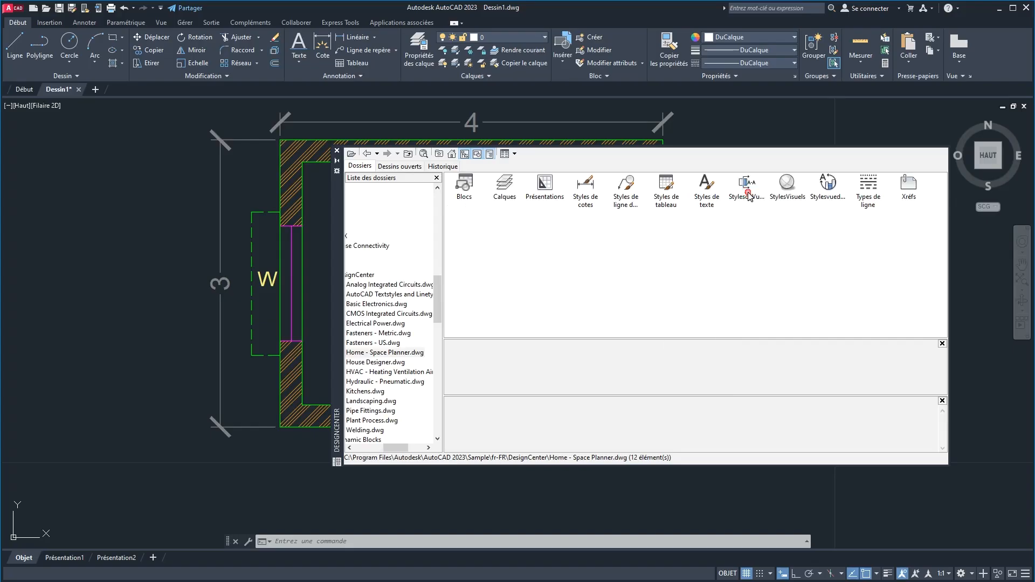
double_click(462, 184)
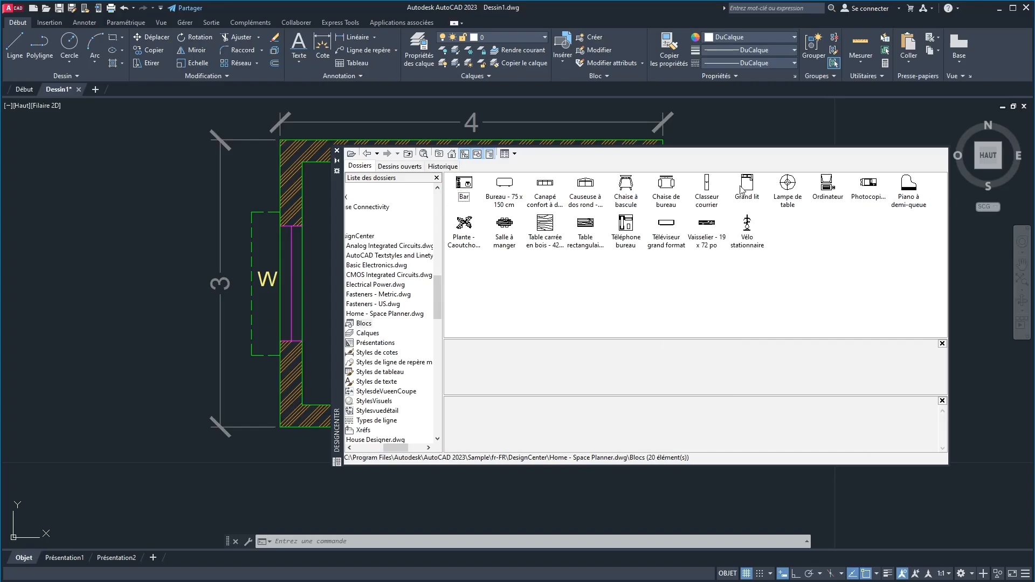
Insert the Grand lit block outside the room, beside the west wall, and scale it down about its upper-left corner to suit the room.
left_click(748, 186)
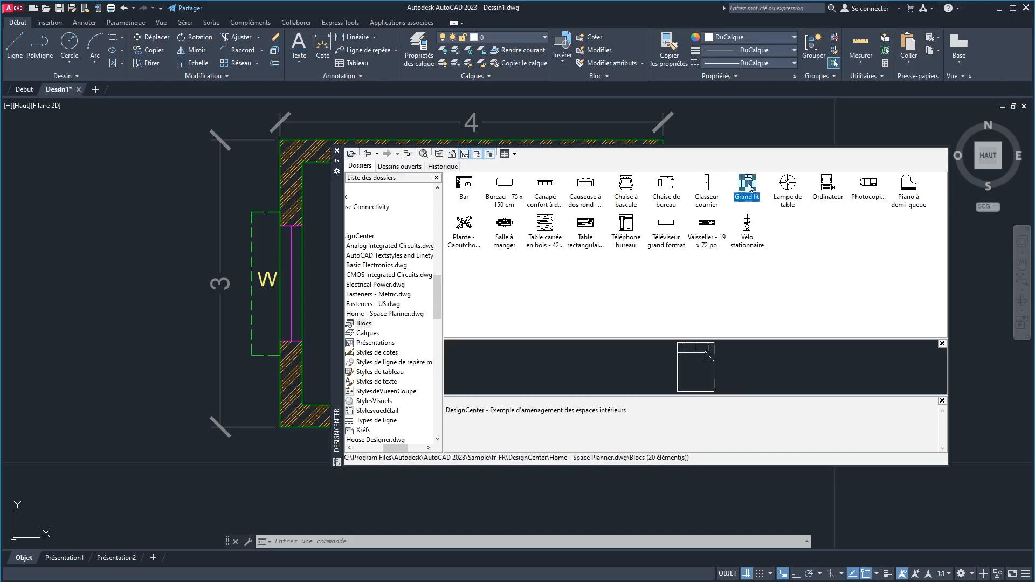
left_click_drag(748, 185, 35, 321)
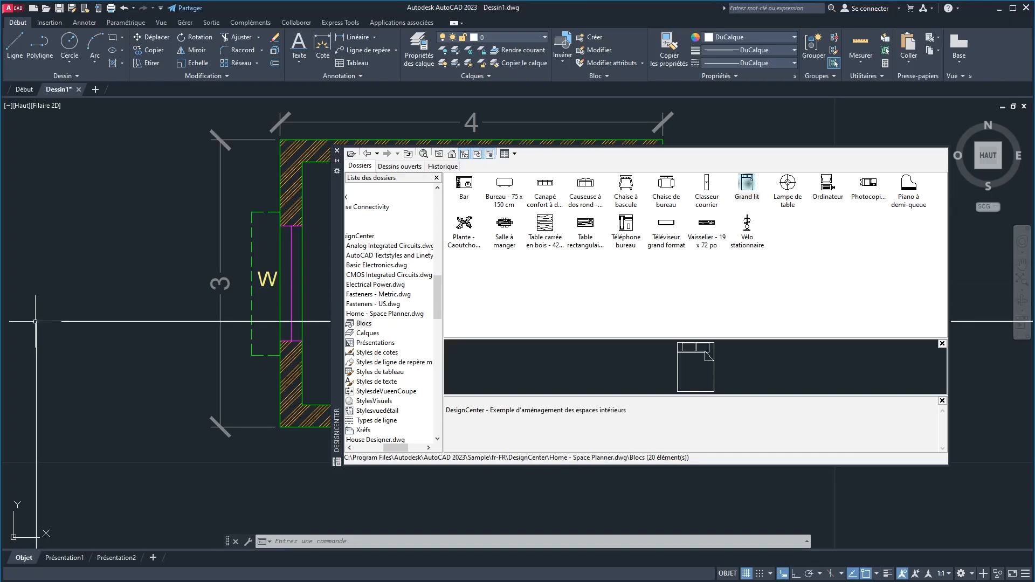
left_click(58, 322)
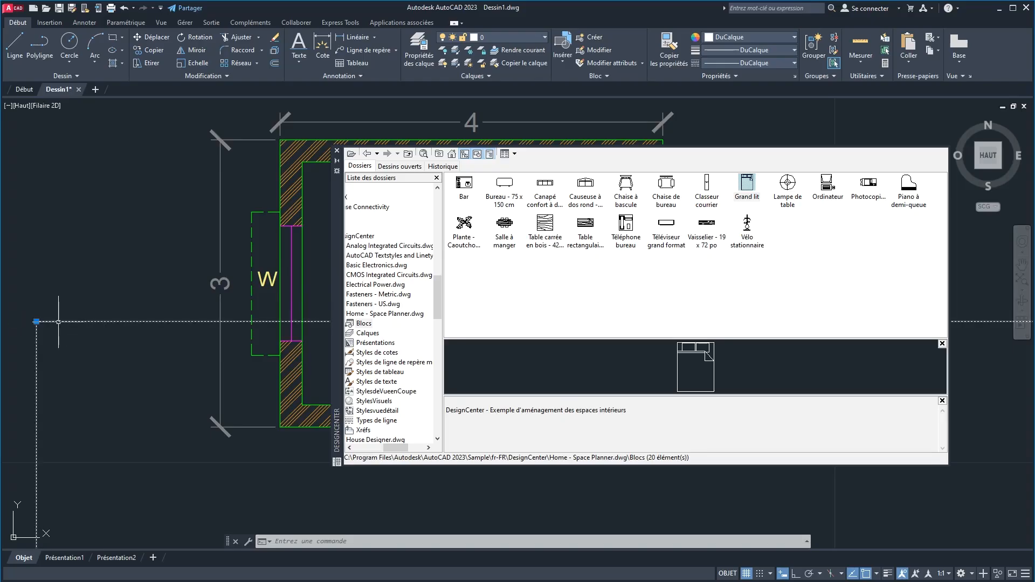
left_click(183, 64)
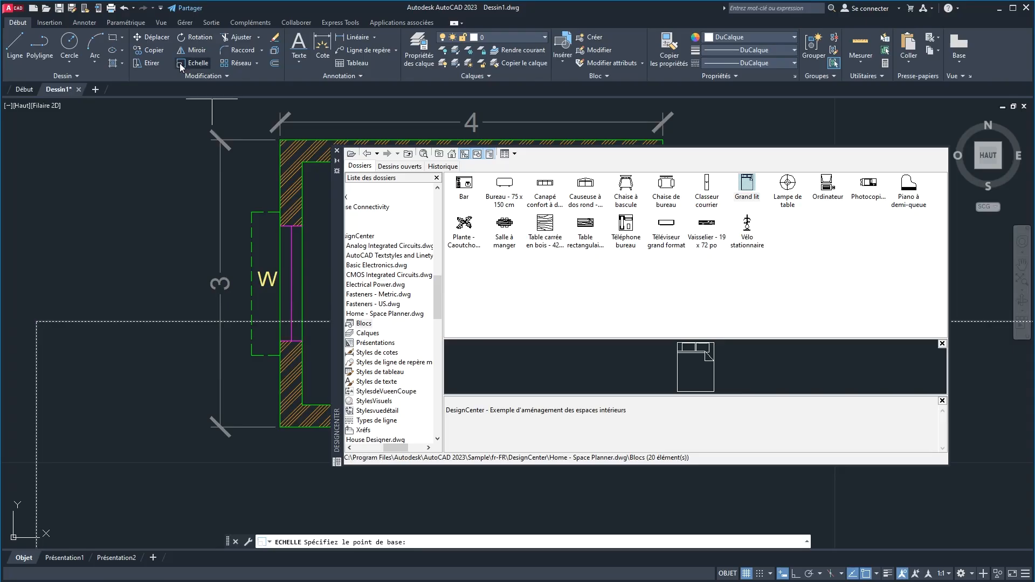
left_click(37, 322)
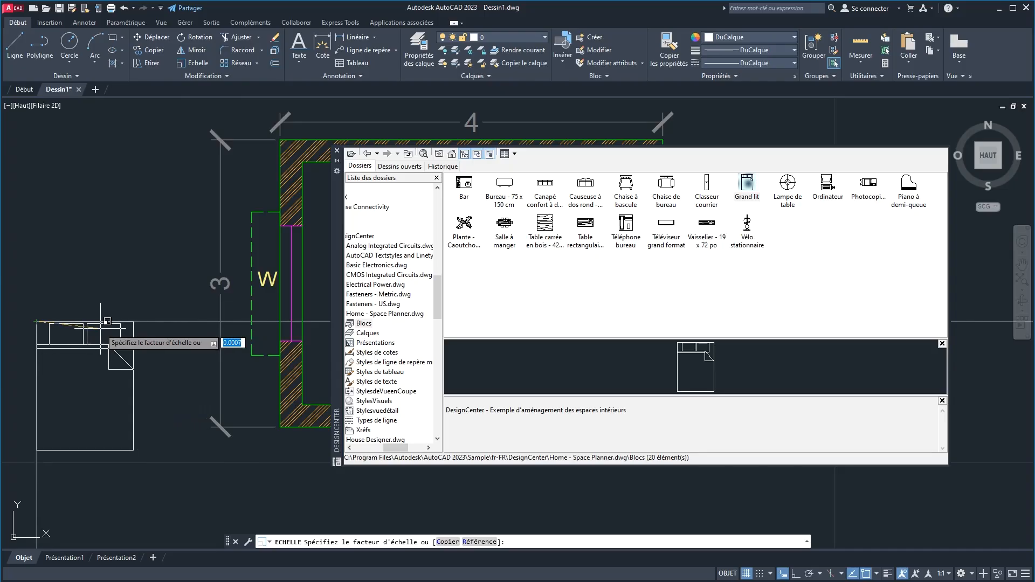
key("Escape")
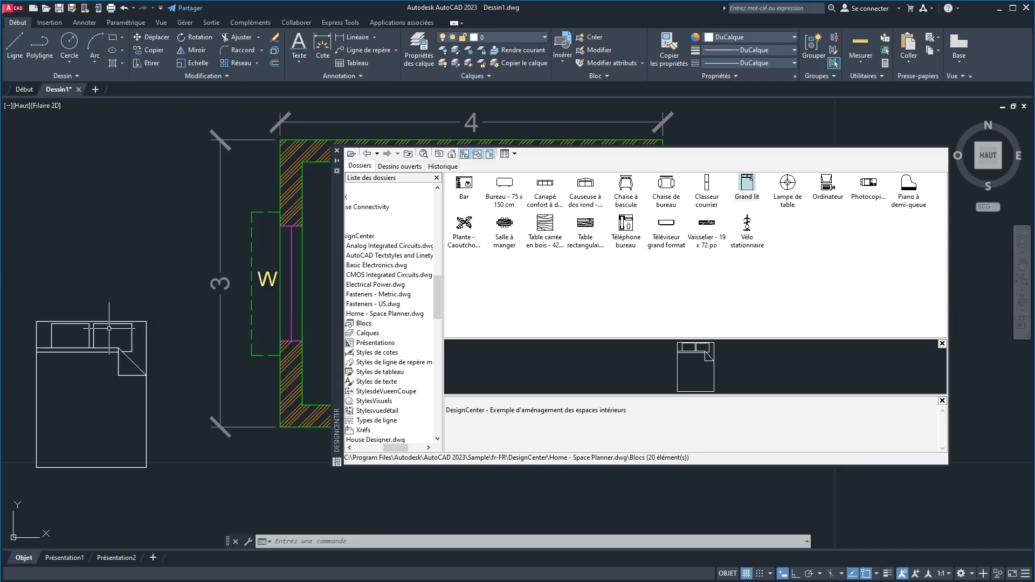
Preview the Lampe de table block and close DesignCenter.
left_click(789, 185)
left_click(94, 197)
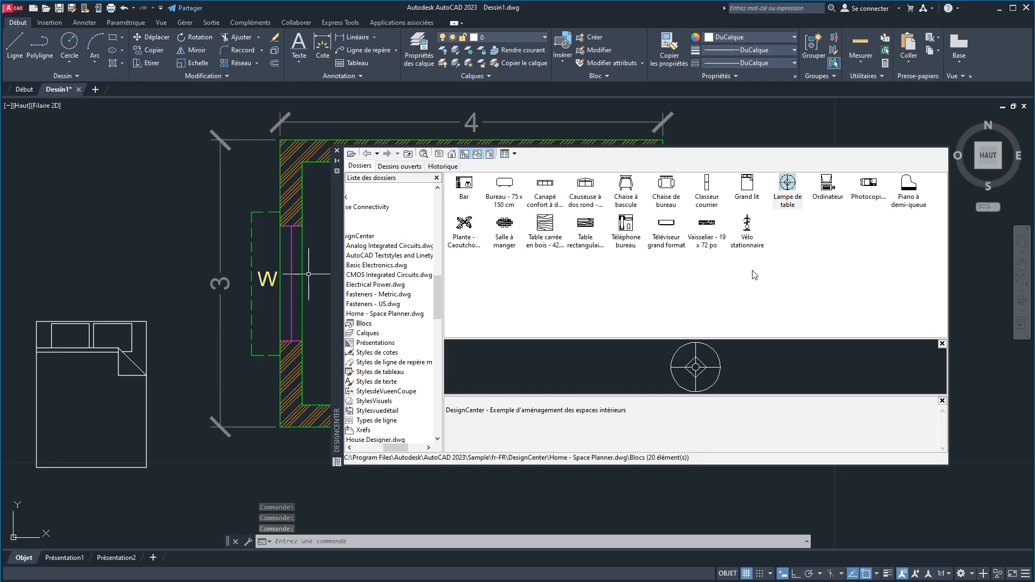
left_click(337, 153)
Move the bed block by its upper-left corner into the room, near the upper-left inner wall corner.
scroll(490, 318, "down", 2)
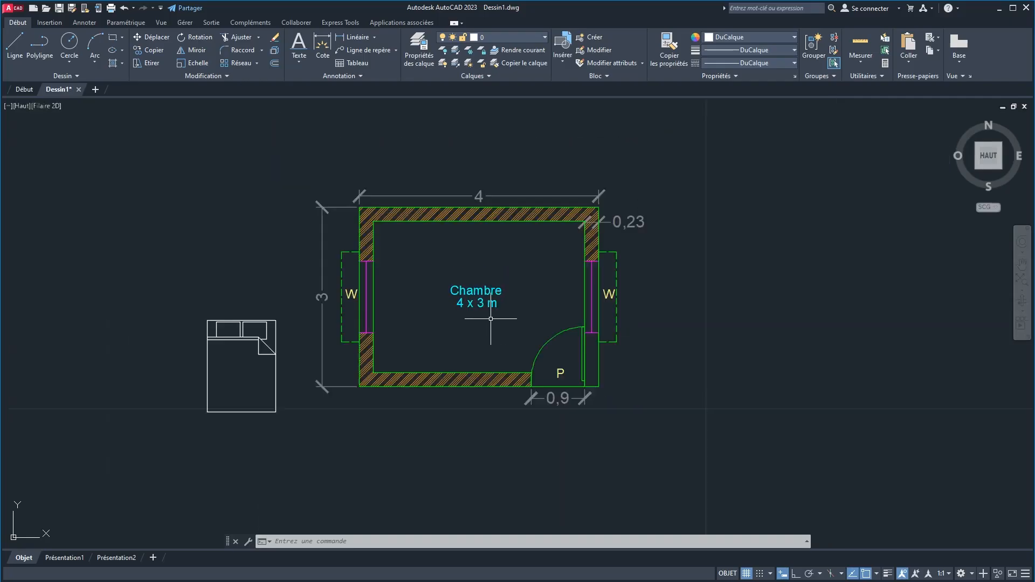
scroll(491, 319, "down", 2)
scroll(491, 318, "up", 4)
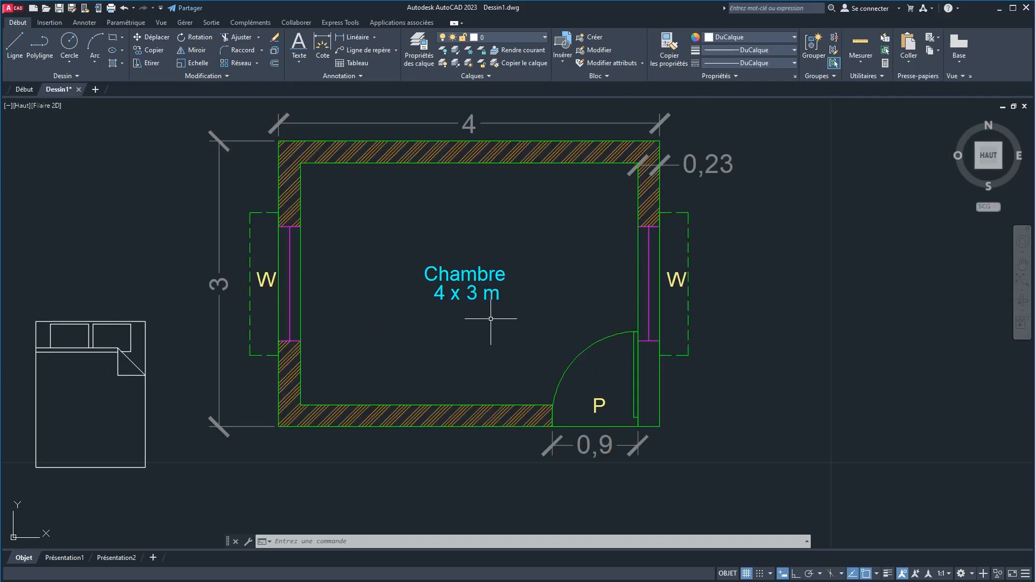
left_click(95, 349)
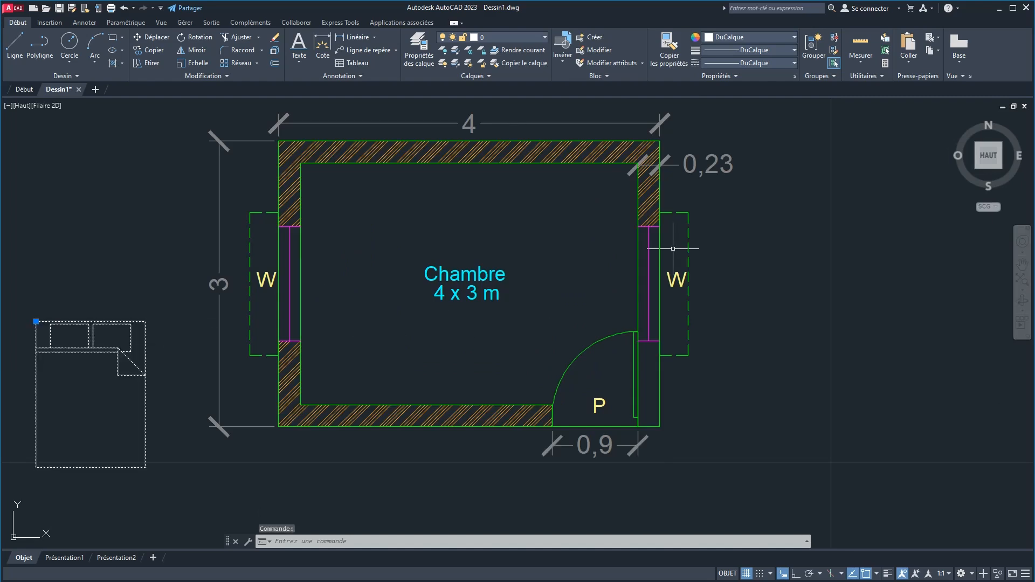
left_click(153, 38)
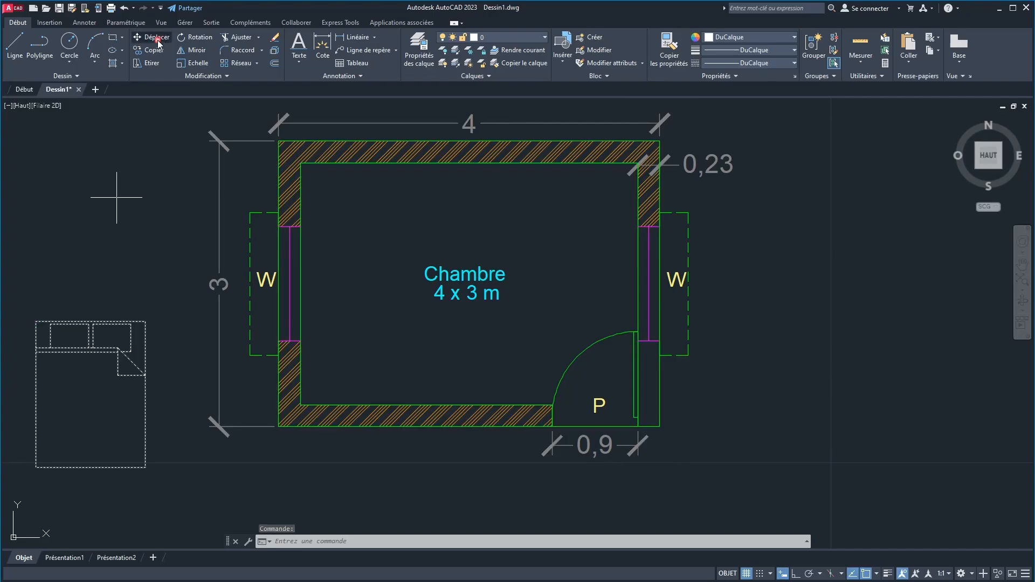
left_click(36, 322)
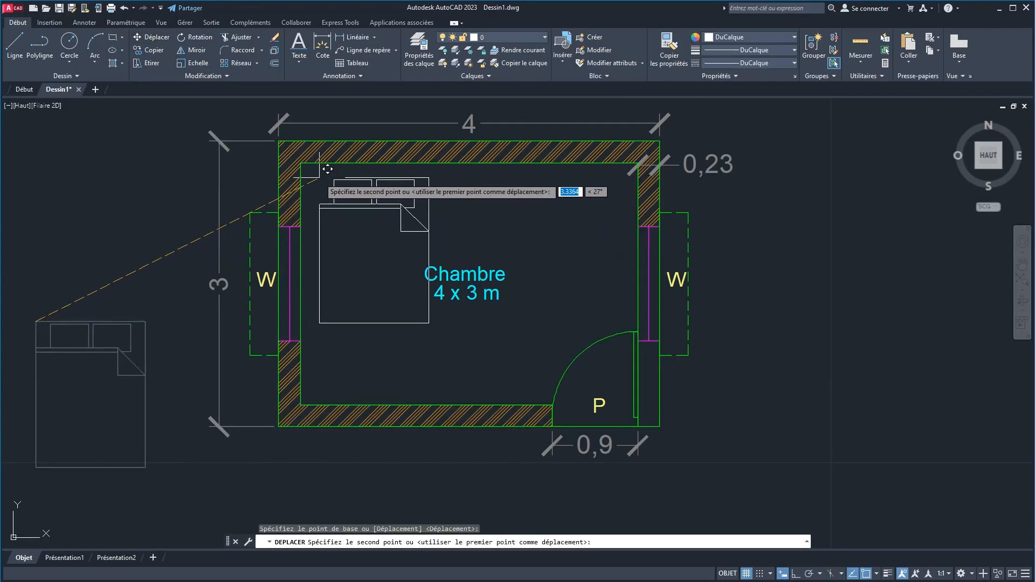
left_click(329, 178)
Move both lines of the "Chambre 4 x 3 m" label down and to the right, clear of the bed.
left_click(528, 323)
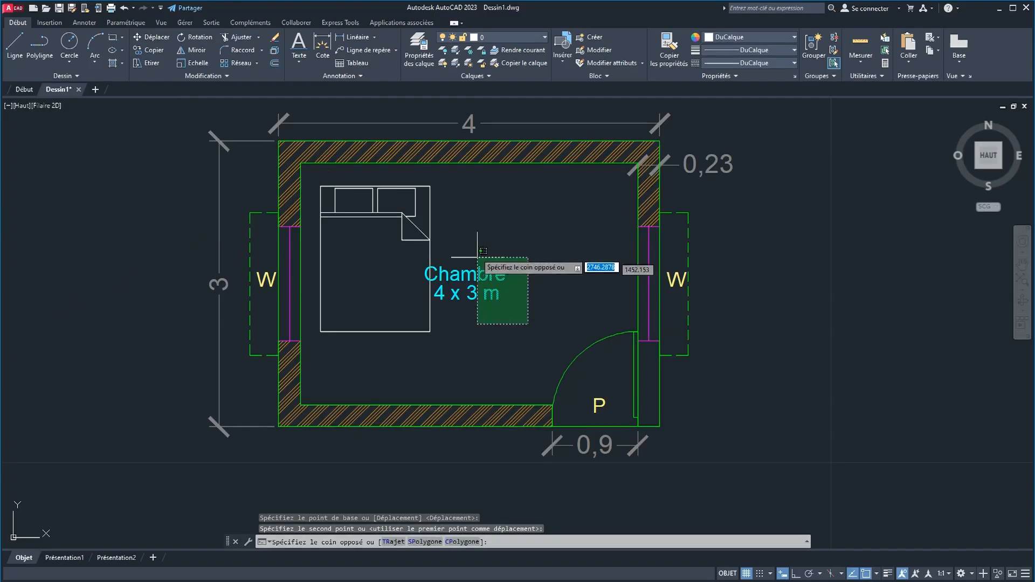
left_click(457, 236)
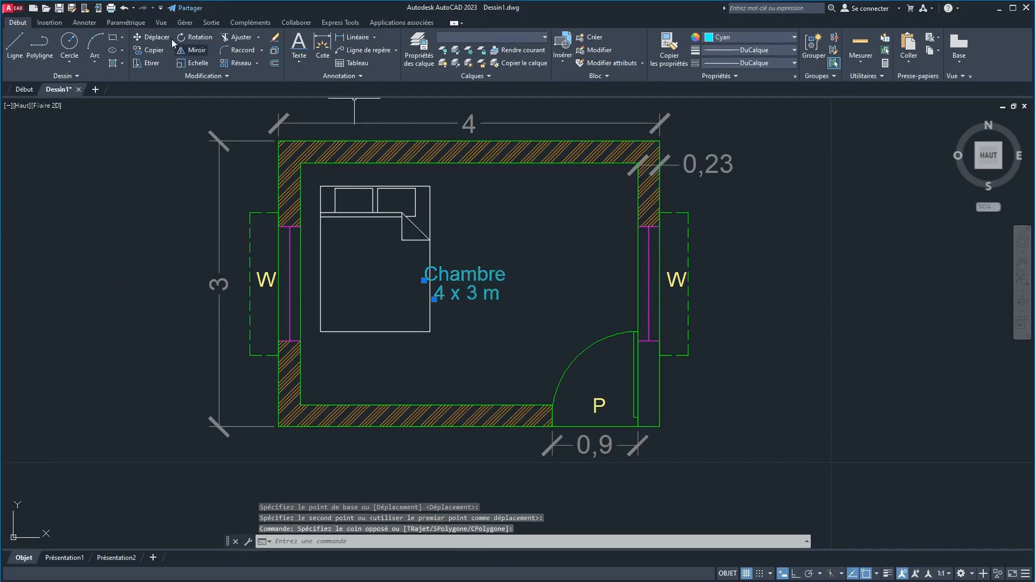
left_click(152, 36)
left_click(477, 293)
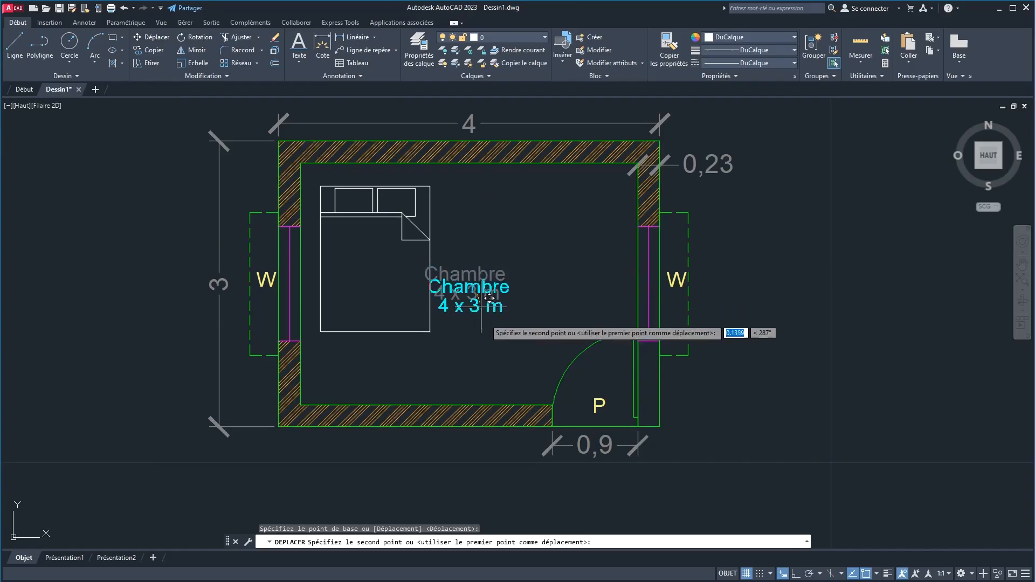
left_click(509, 346)
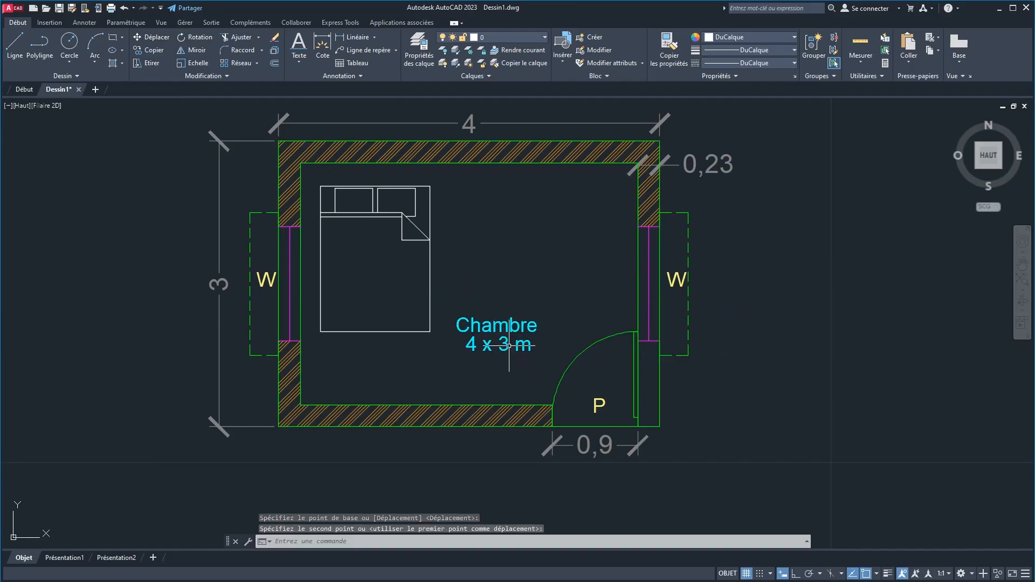
Create a new layer named Blocks and make it the current layer.
left_click(416, 216)
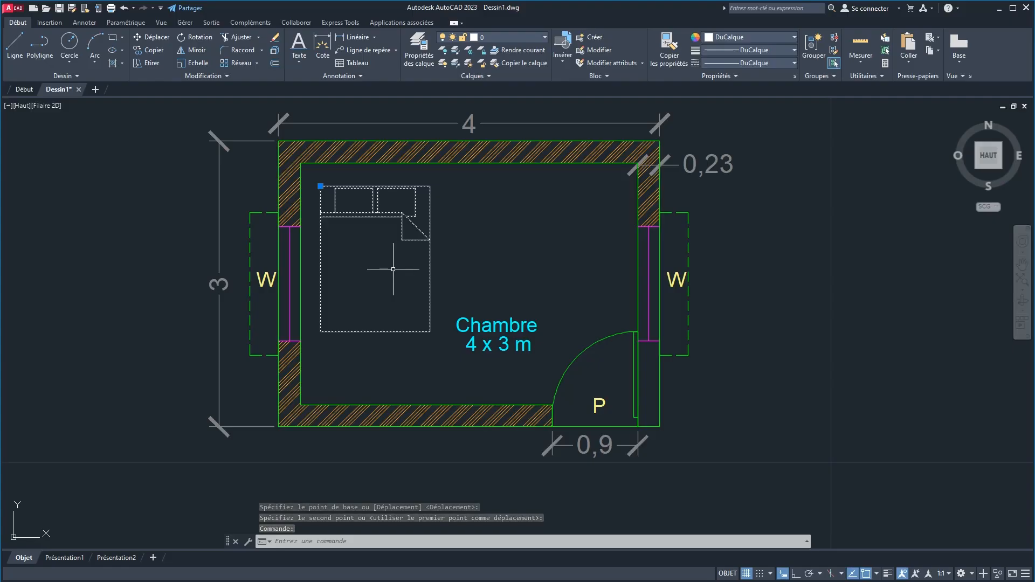
key("Escape")
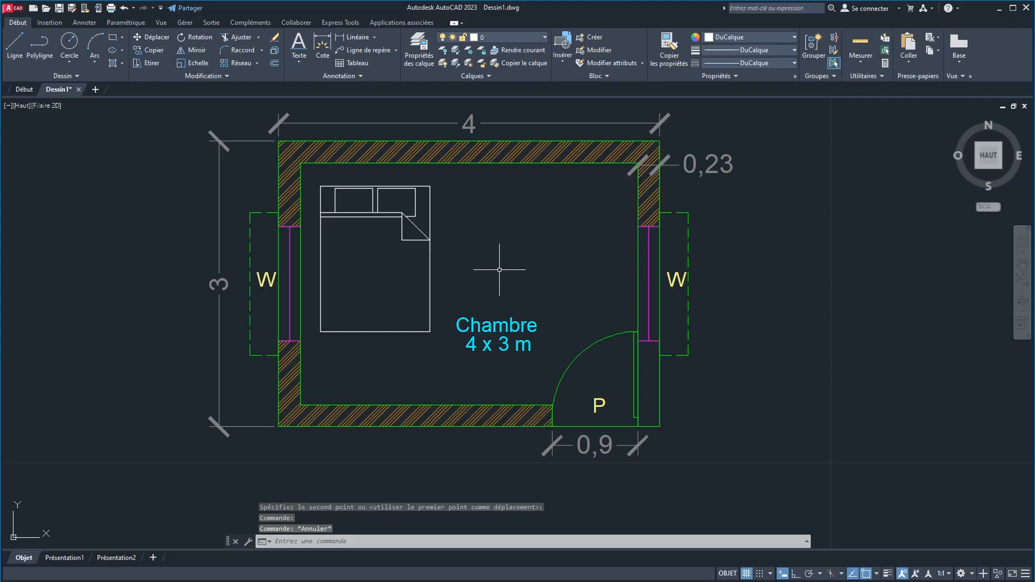
type("cal")
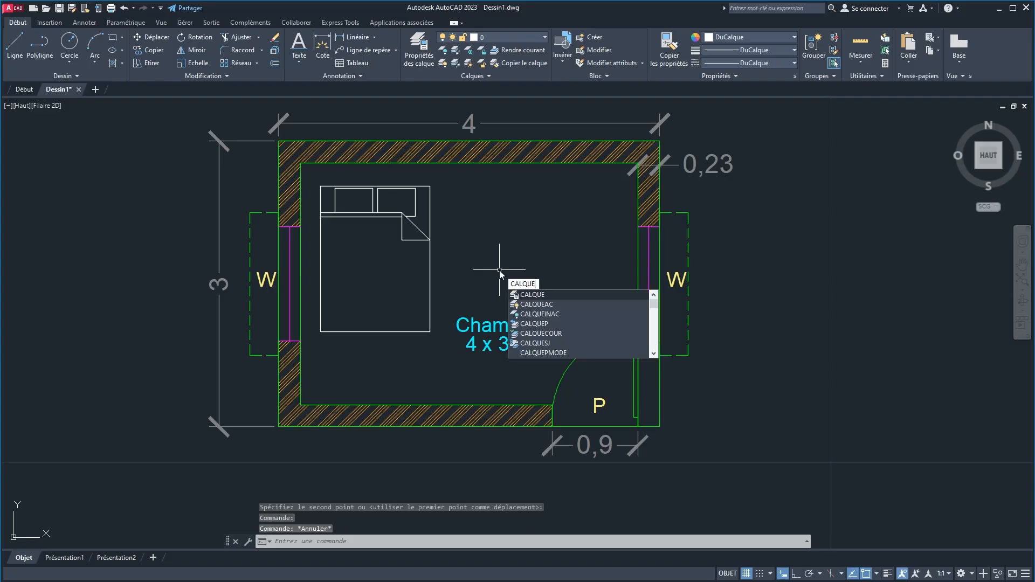
key("Return")
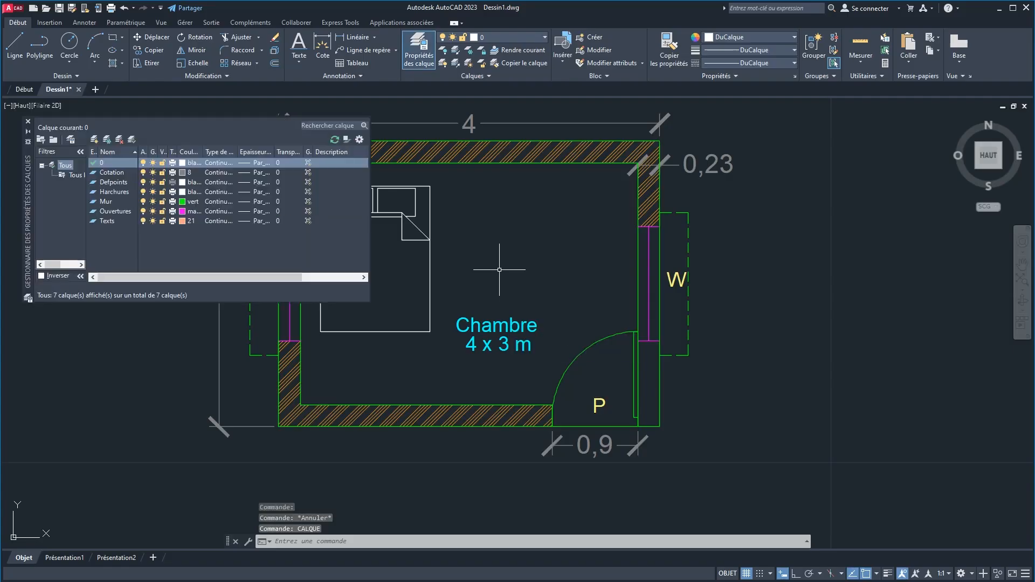
left_click(95, 140)
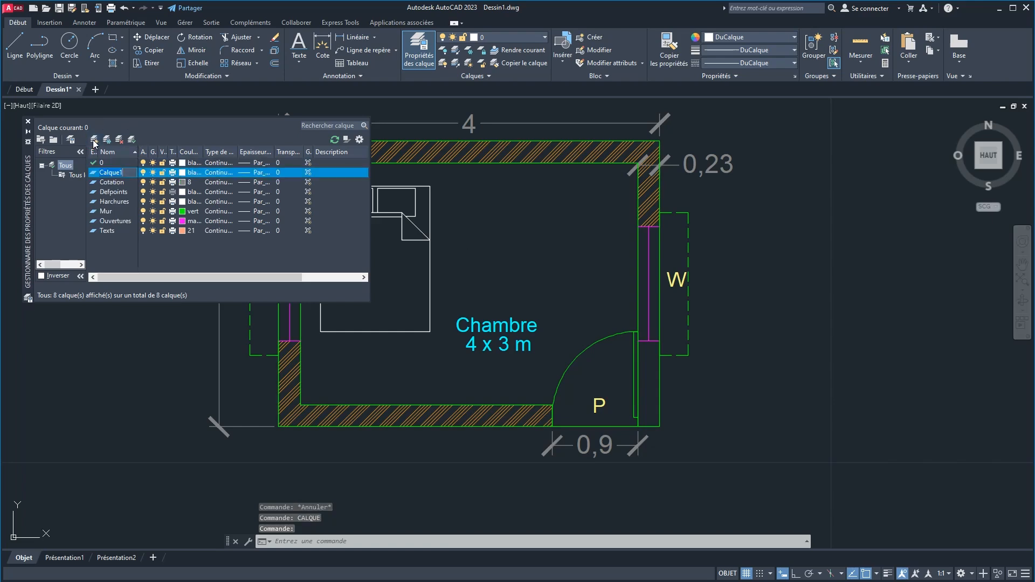
key("Return")
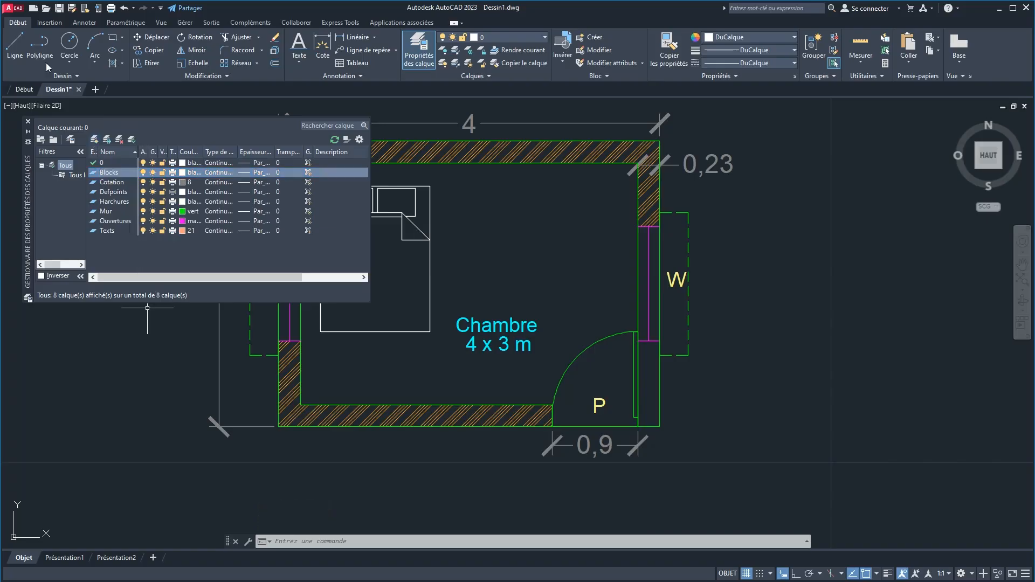
double_click(93, 174)
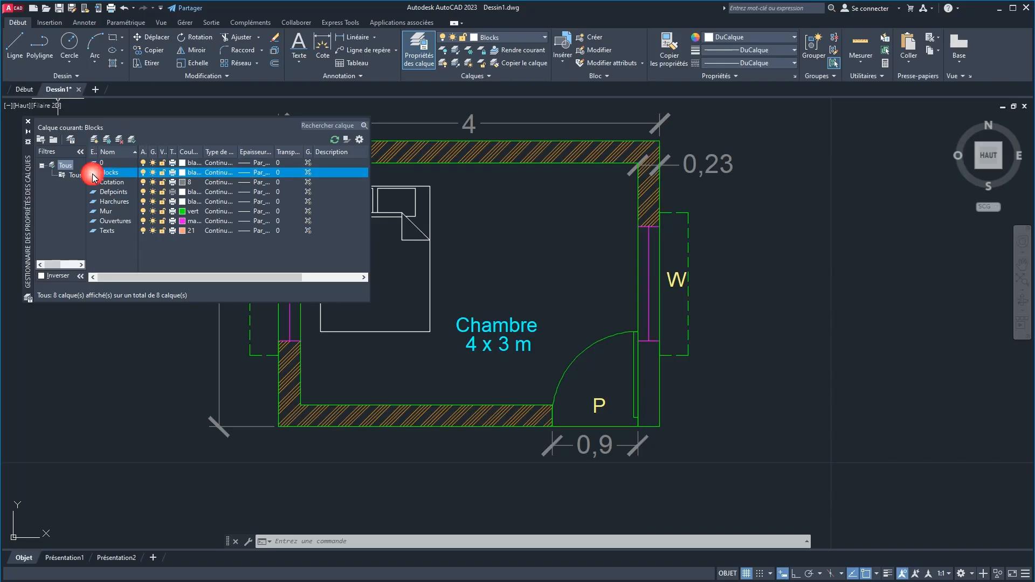
left_click(29, 122)
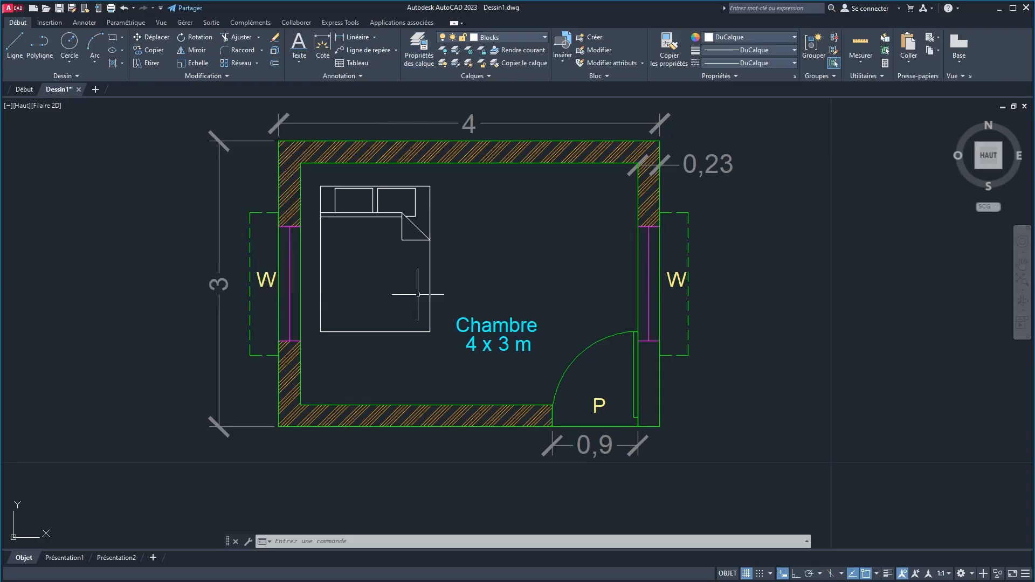
Assign the bed block to the Blocks layer.
left_click(429, 256)
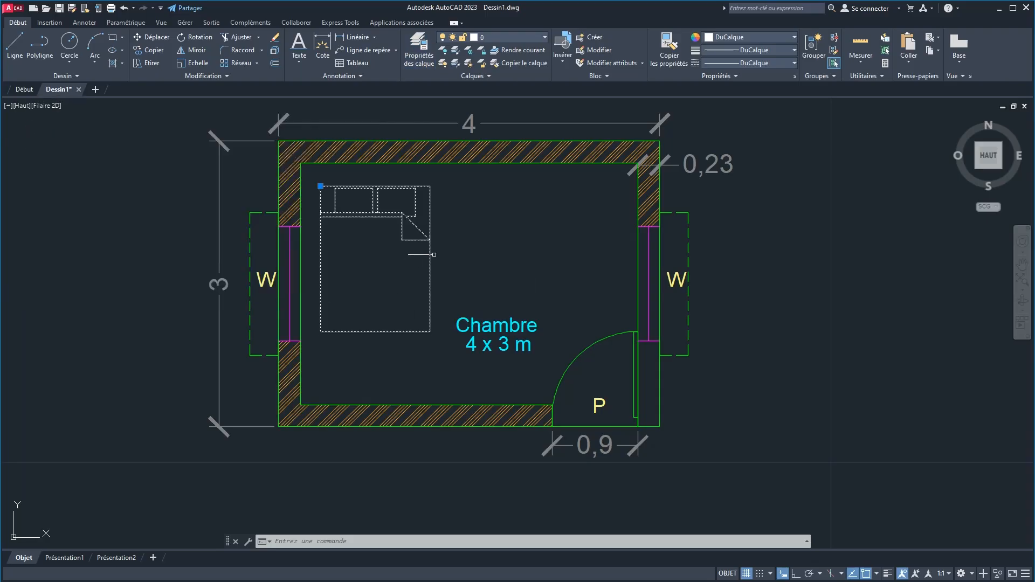
left_click(499, 37)
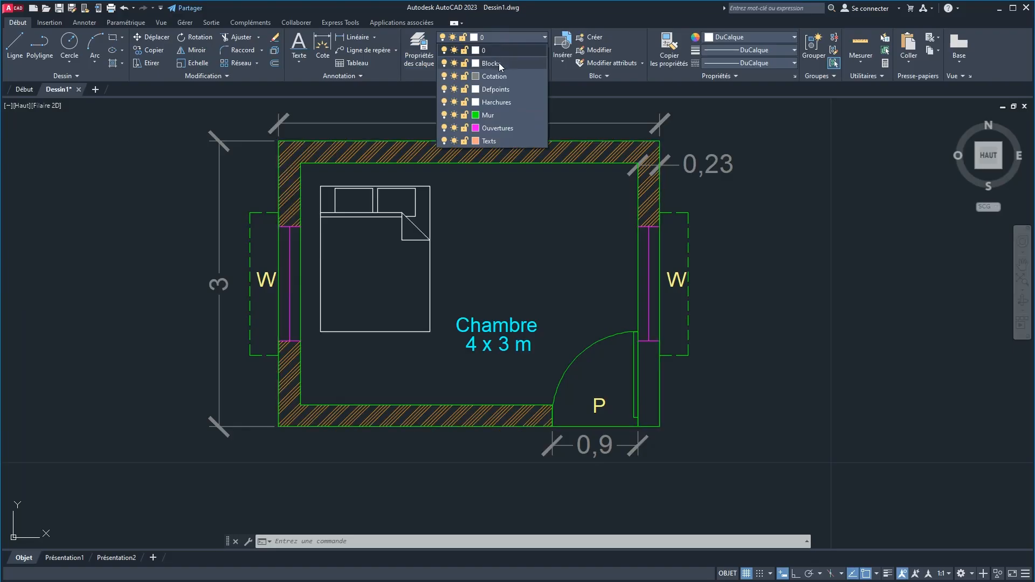
left_click(499, 63)
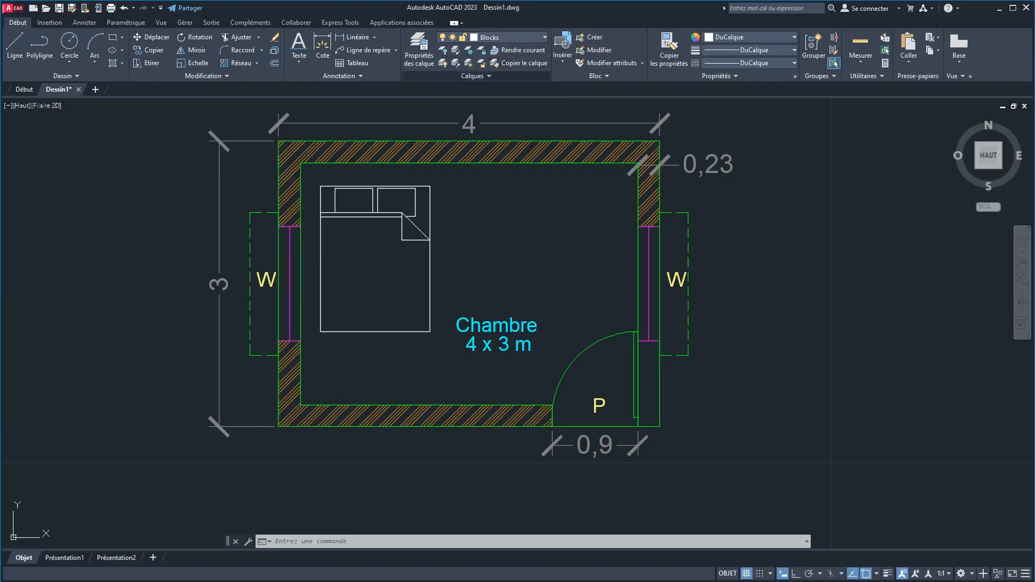
Change the Blocks layer's colour to red, index colour 10.
left_click(495, 38)
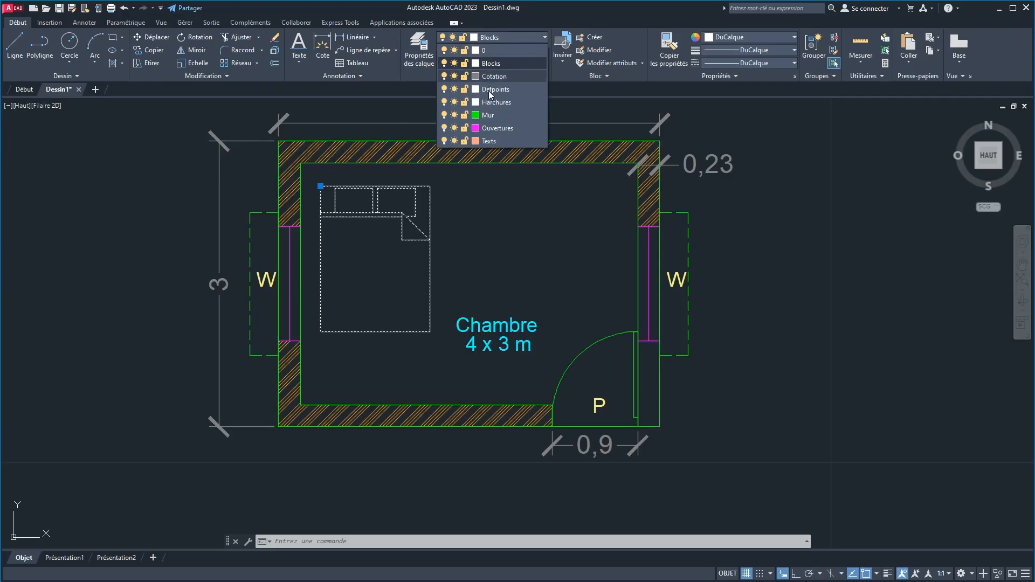
left_click(476, 63)
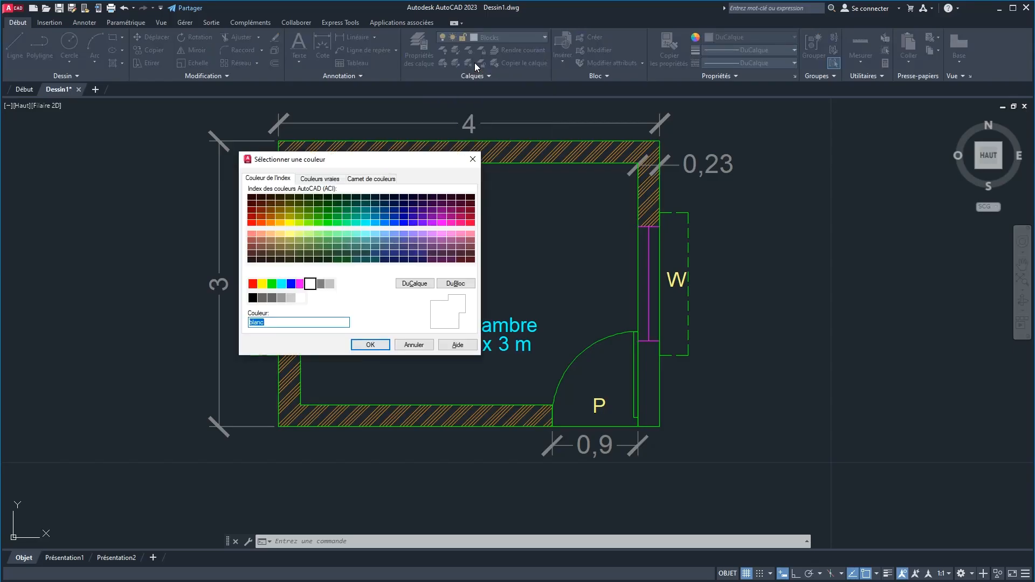
left_click(252, 223)
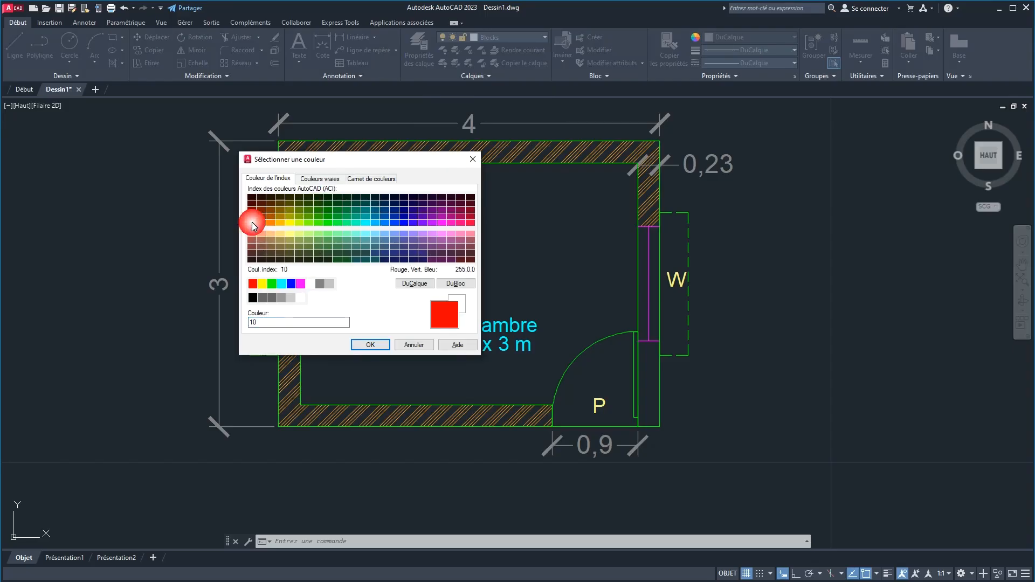
left_click(370, 345)
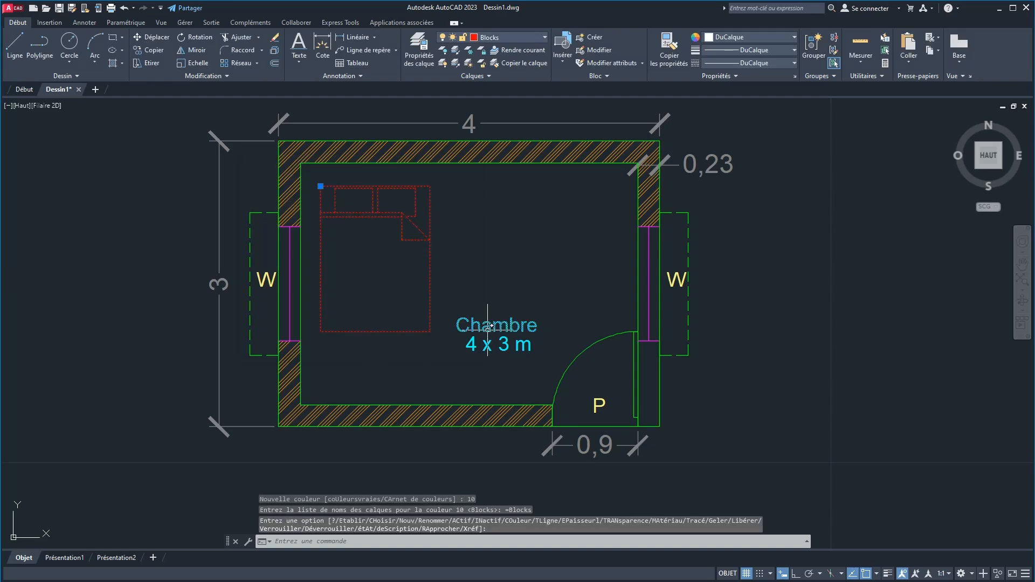
key("Escape")
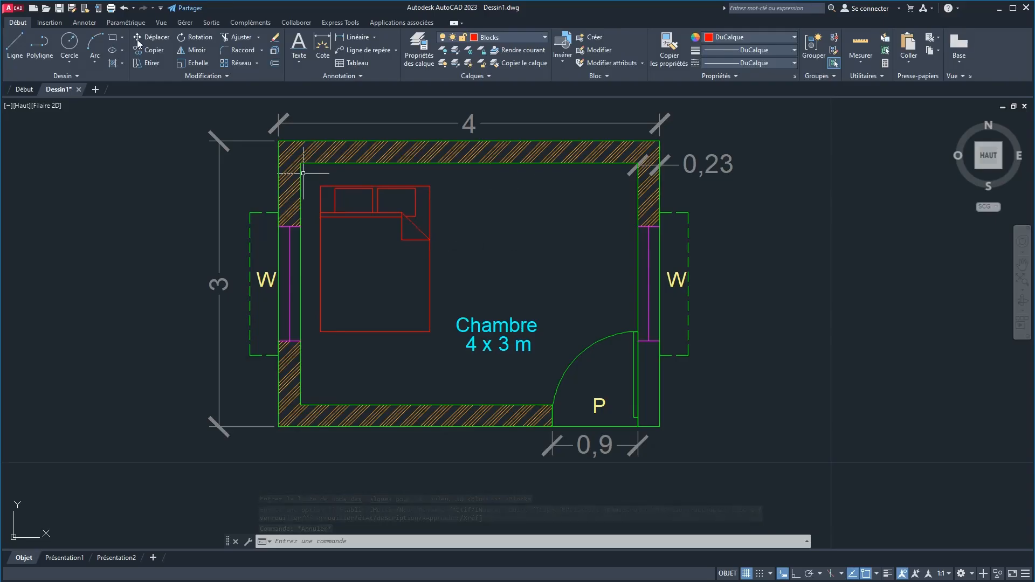
Draw a horizontal desk rectangle to the right of the bed, with its upper edge level with the head of the bed.
left_click(116, 44)
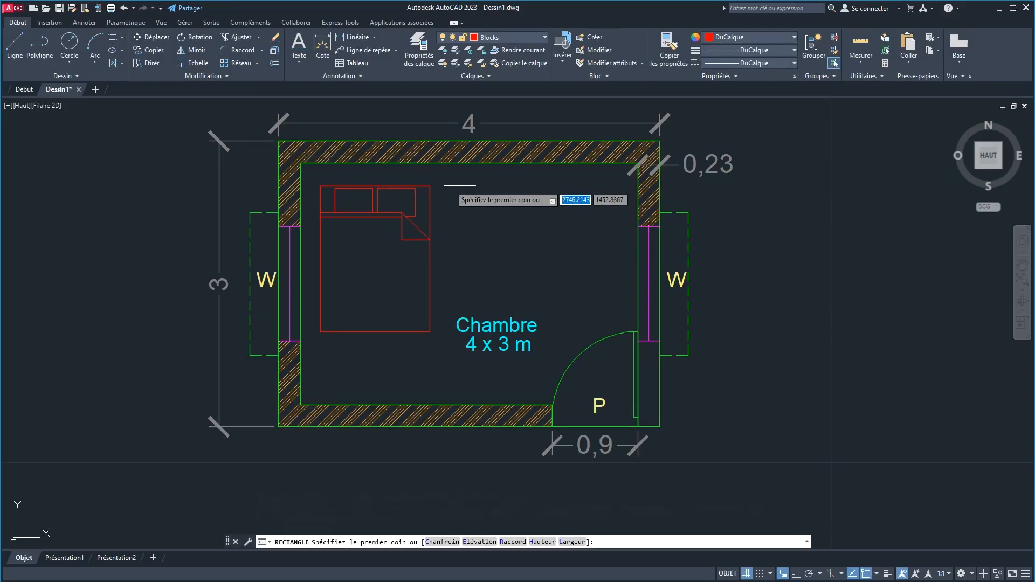
left_click(448, 186)
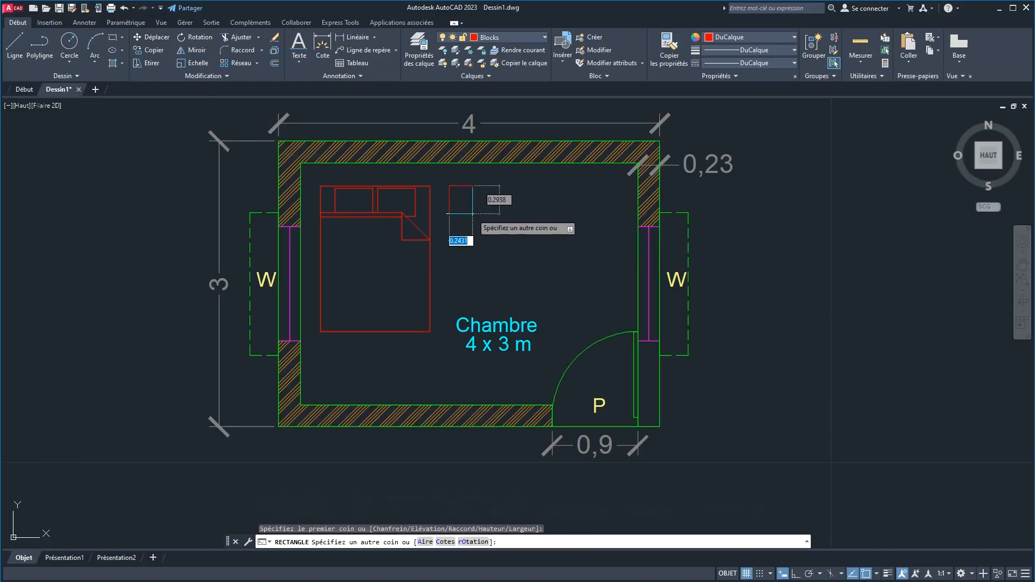
left_click(513, 212)
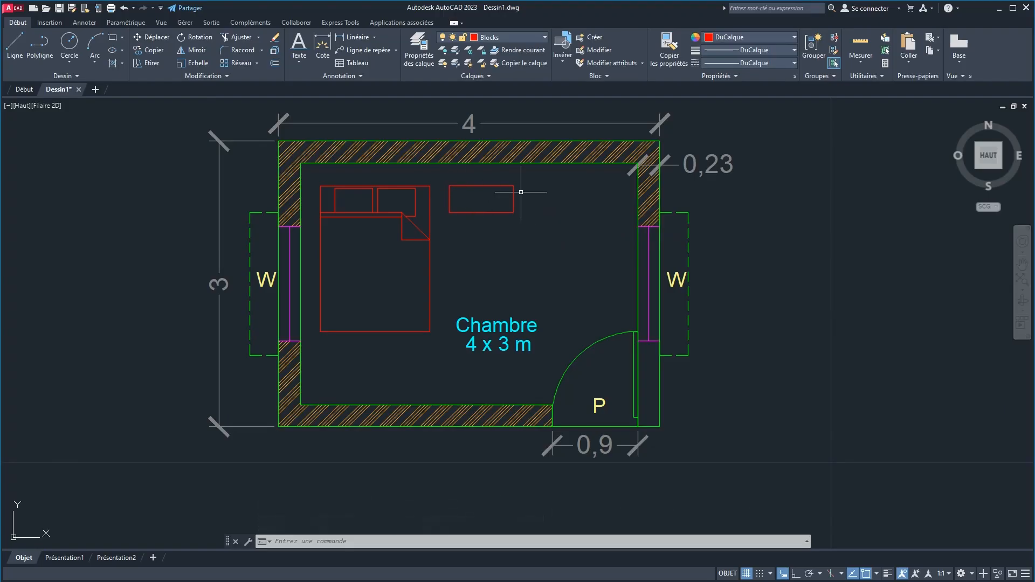
Fillet all corners of the desk rectangle with the Polyline option, using a small radius picked between two points.
middle_click_drag(531, 197, 533, 215)
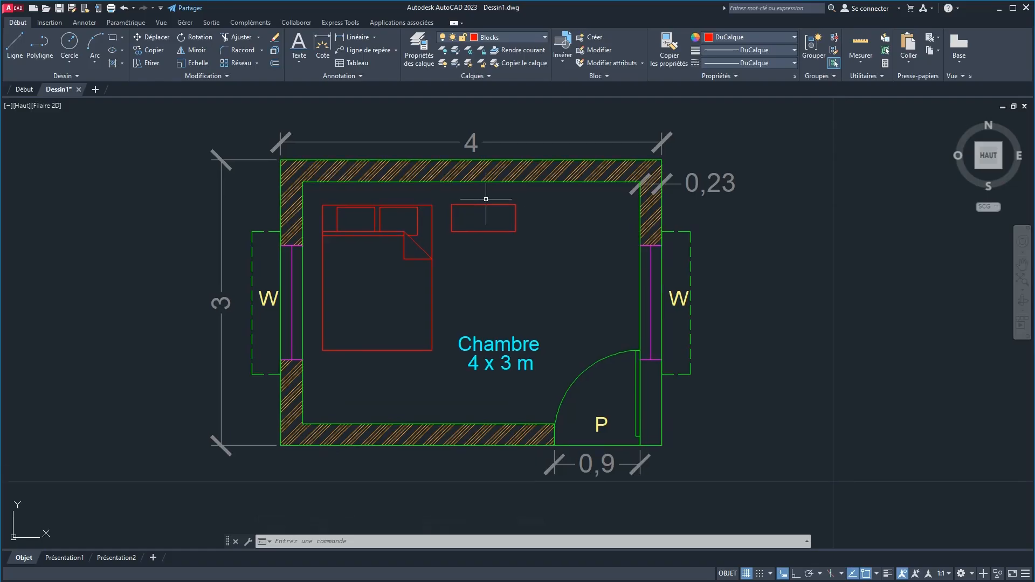
left_click(234, 51)
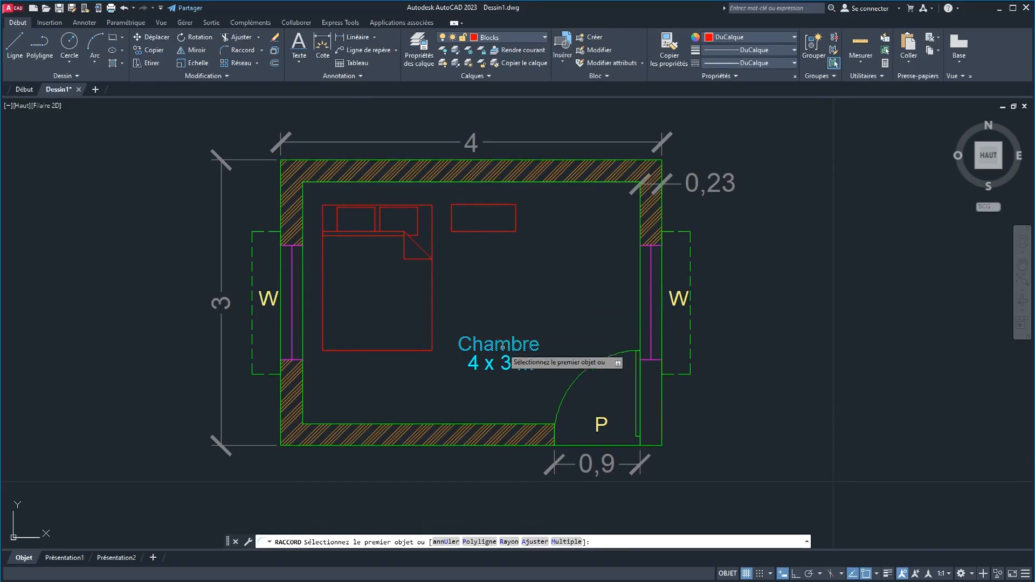
left_click(509, 542)
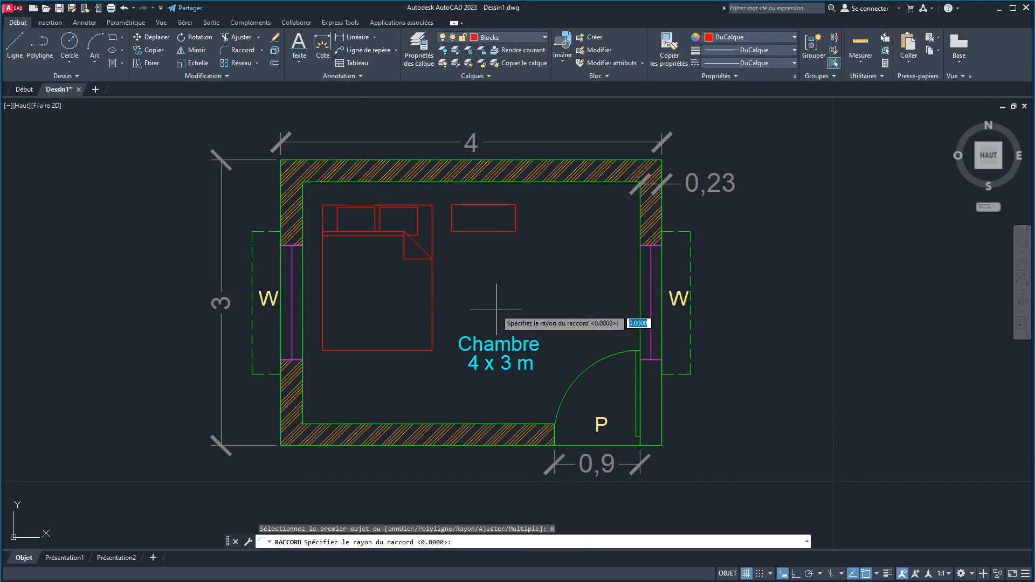
left_click(484, 280)
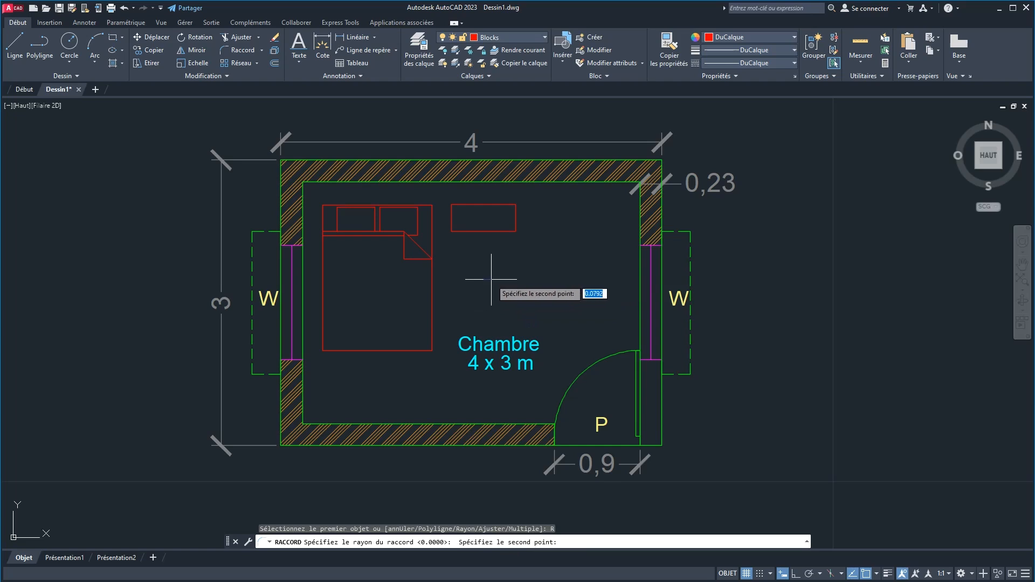
left_click(491, 279)
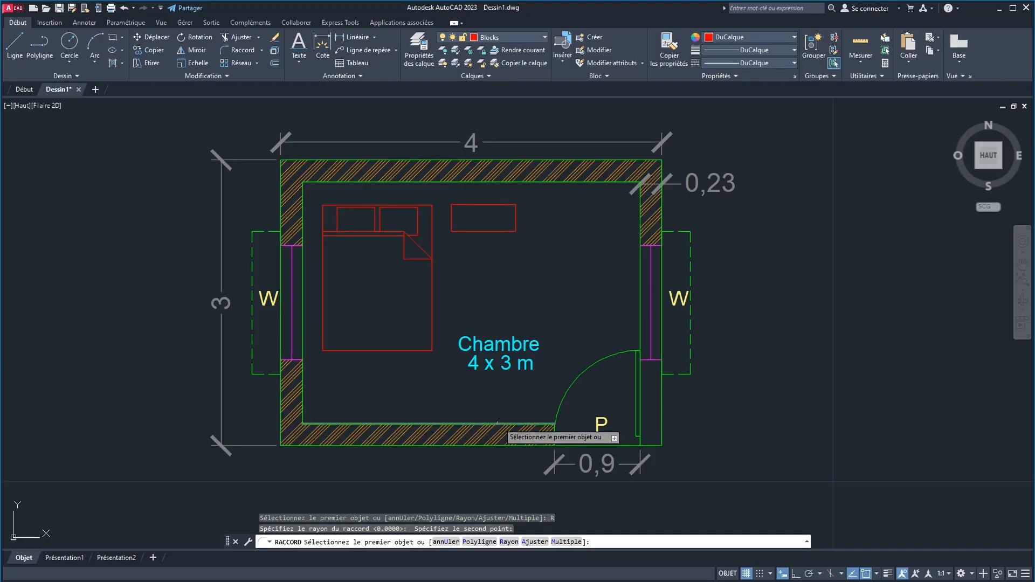
left_click(479, 545)
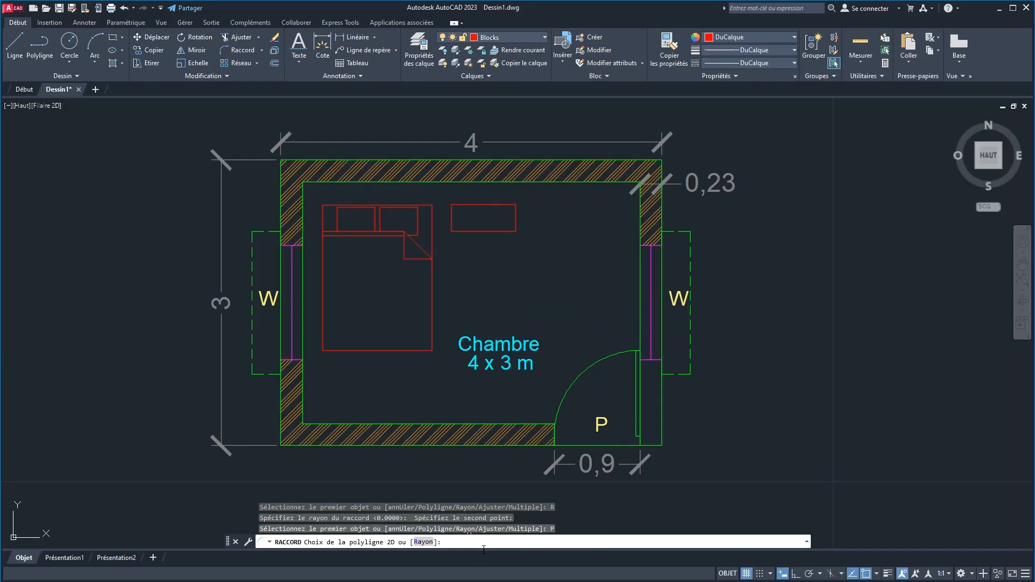
left_click(482, 203)
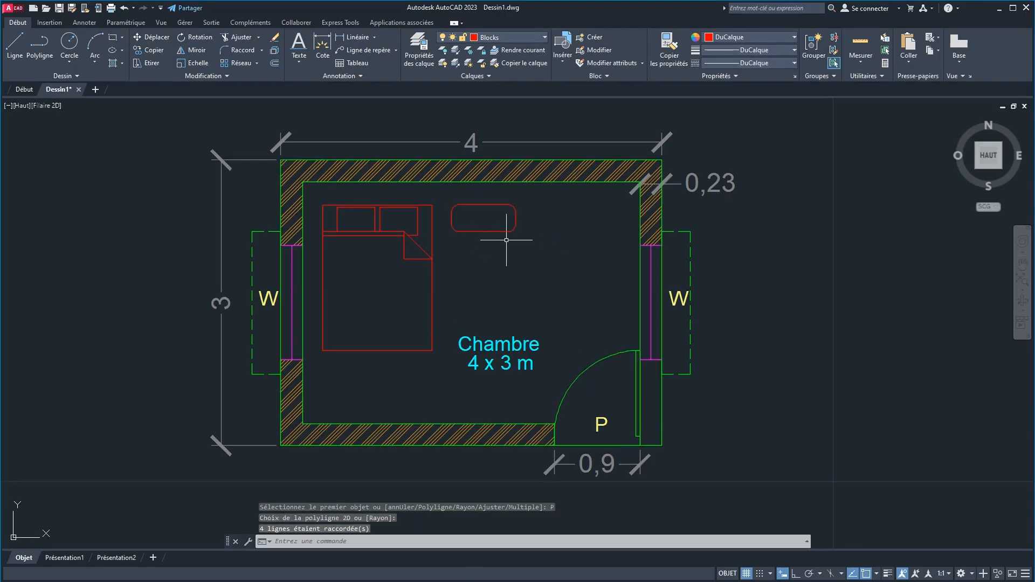
right_click(477, 266)
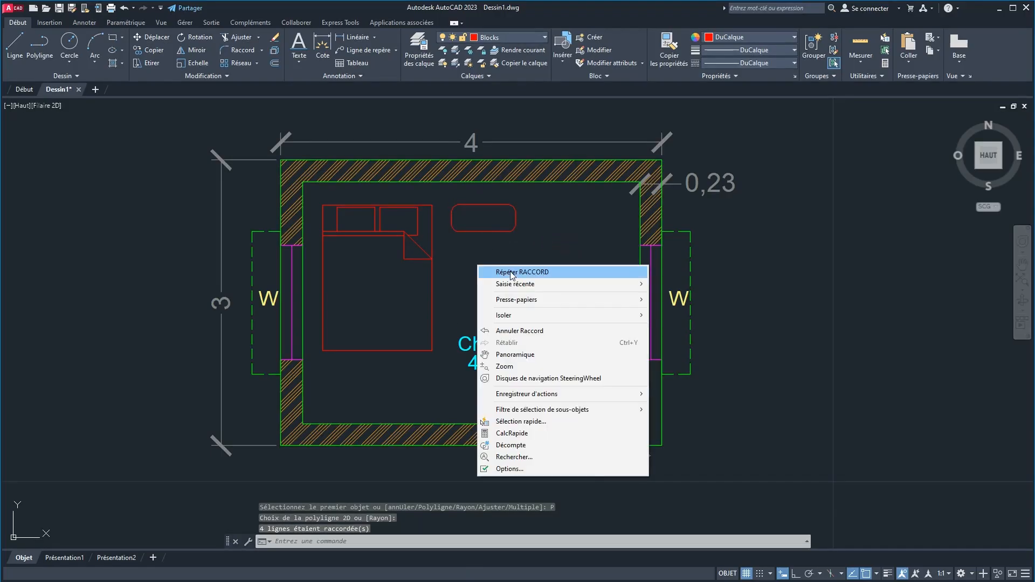
left_click(453, 271)
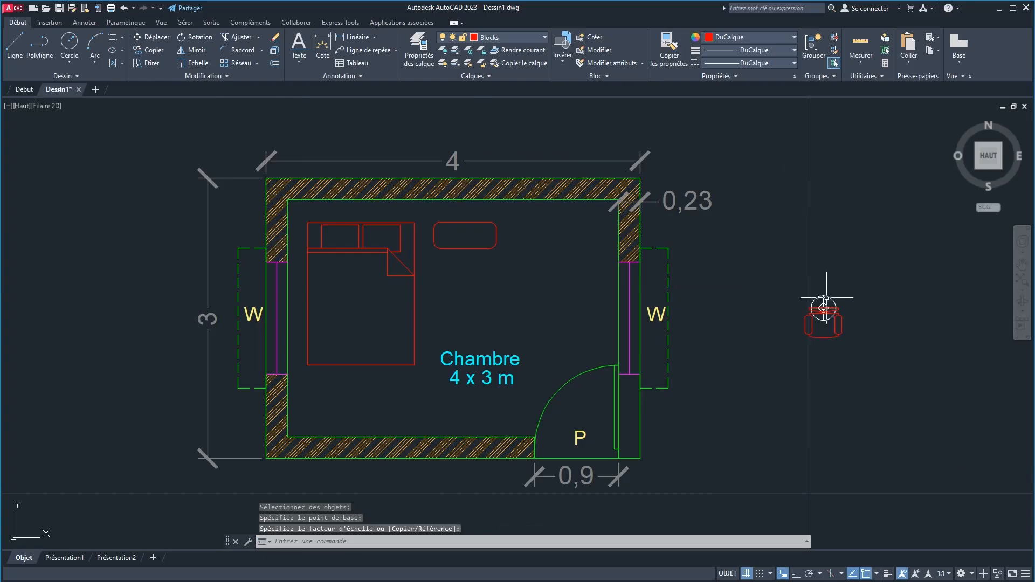
Move the round table lamp block by its centre into the room's upper-right corner.
left_click(151, 36)
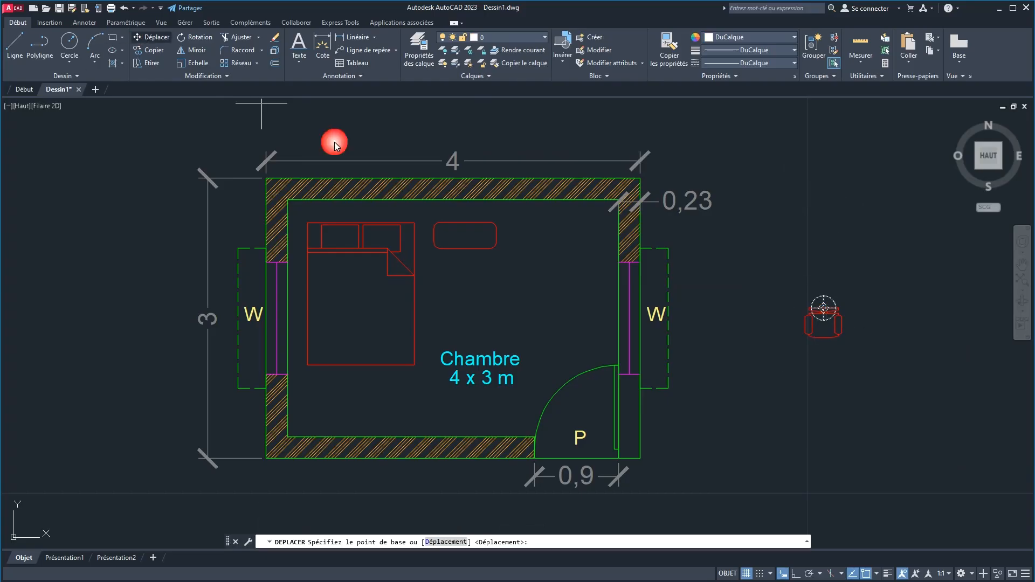
left_click(824, 309)
left_click(594, 220)
Move the chair block from outside the plan into the room, just below the desk.
left_click(825, 337)
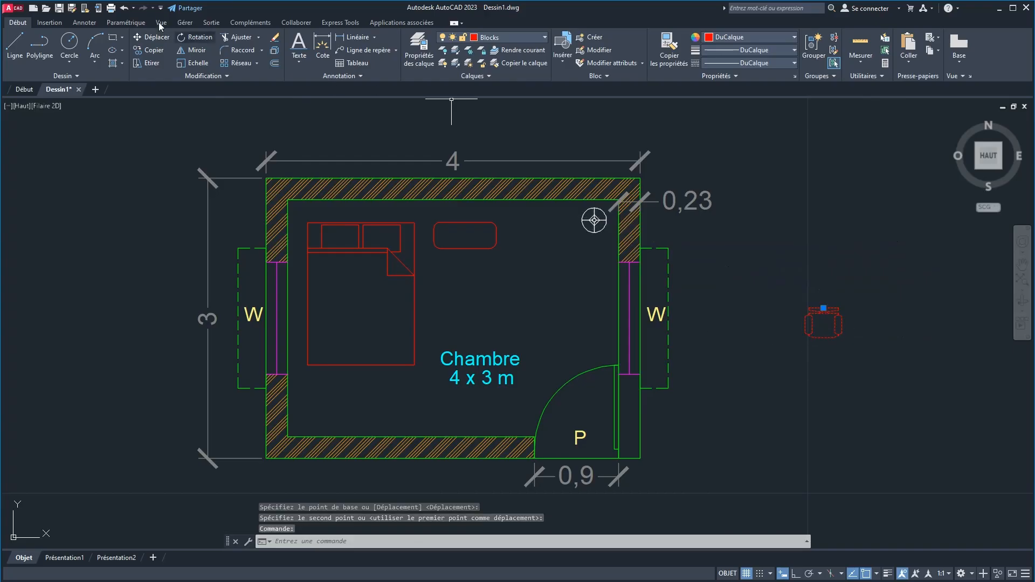
left_click(152, 37)
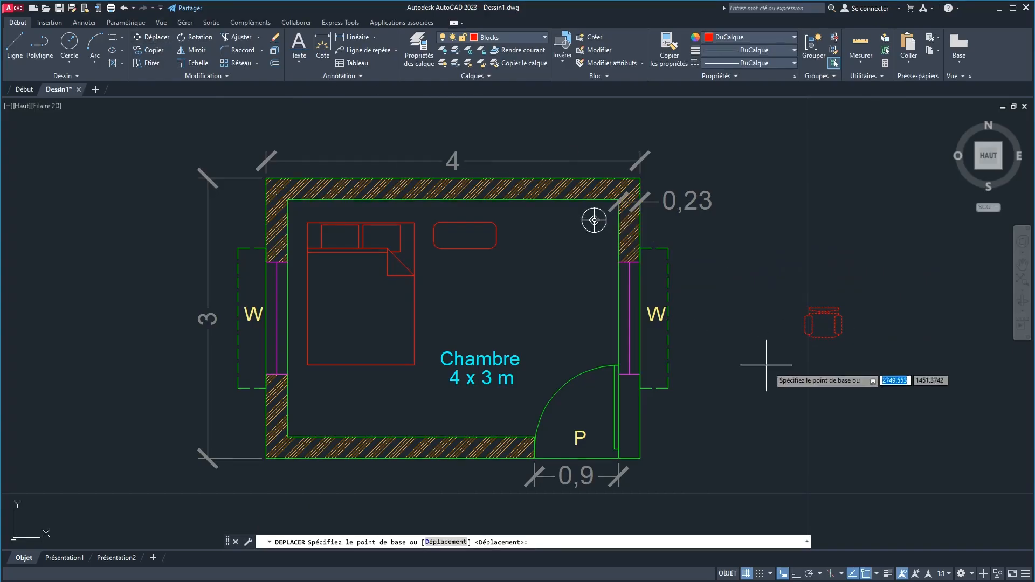
left_click(824, 332)
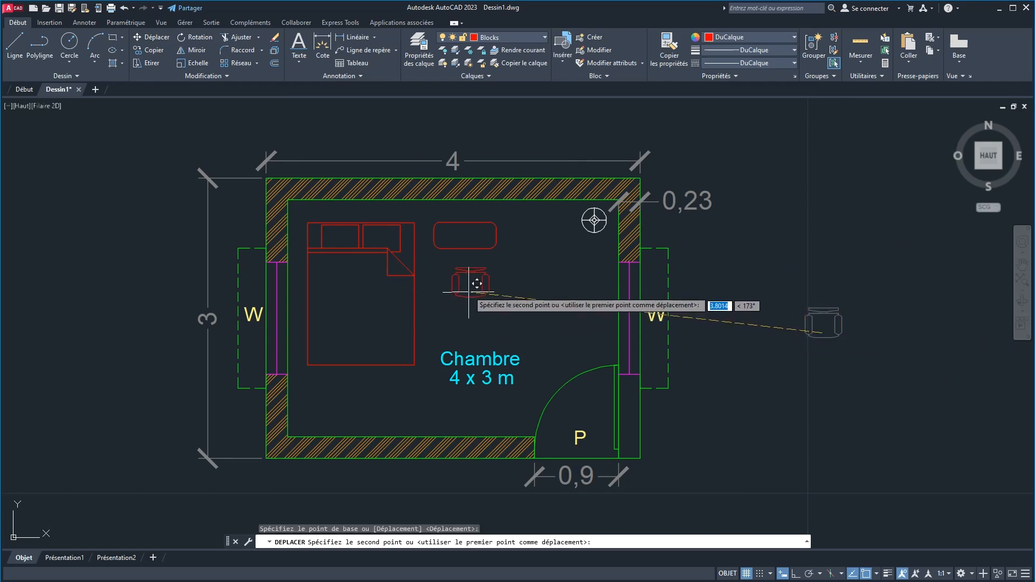
left_click(470, 275)
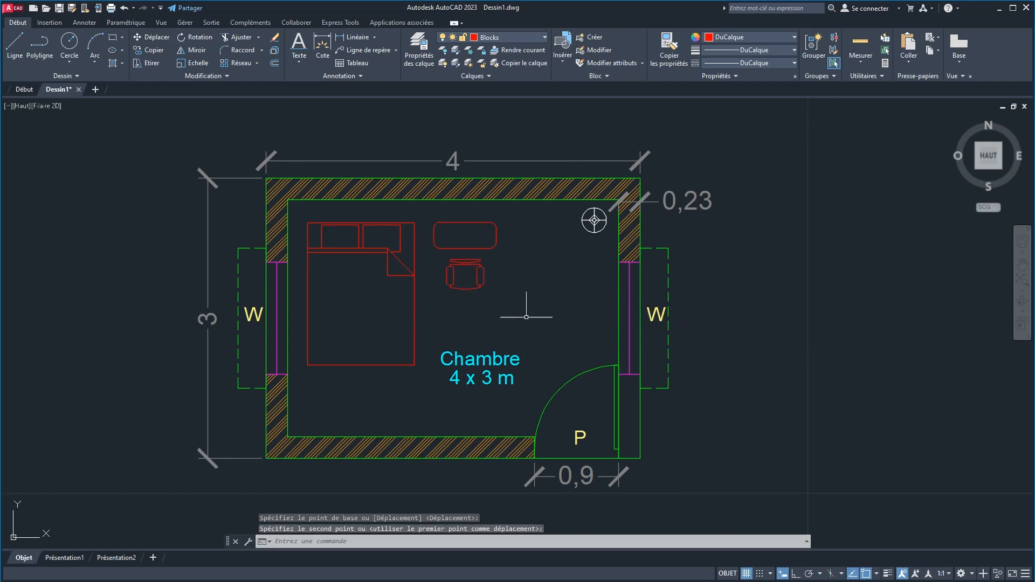
Mirror the chair about a horizontal line through its backrest so it faces the desk, erasing the original.
scroll(470, 276, "up", 2)
left_click(466, 259)
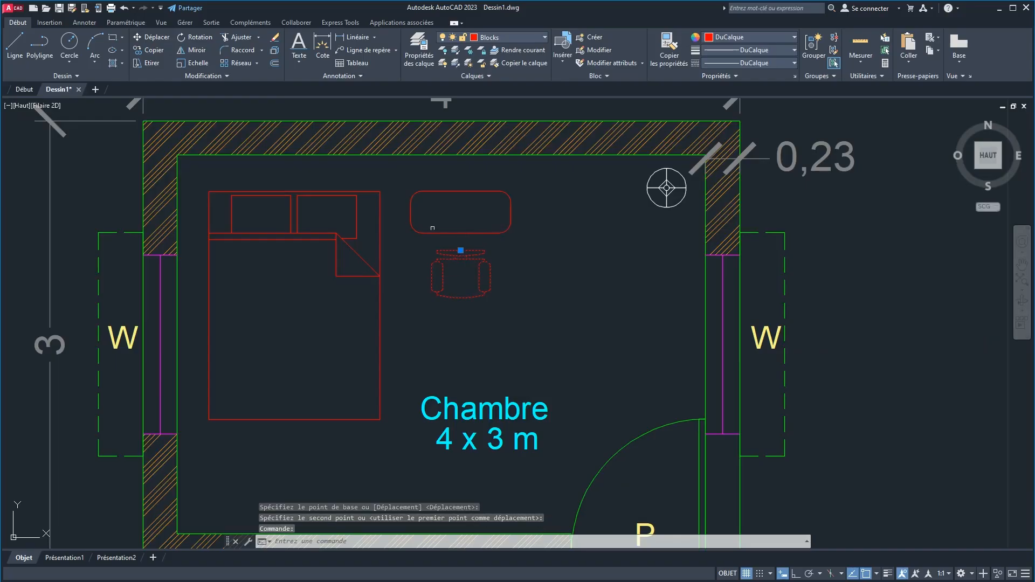
left_click(197, 50)
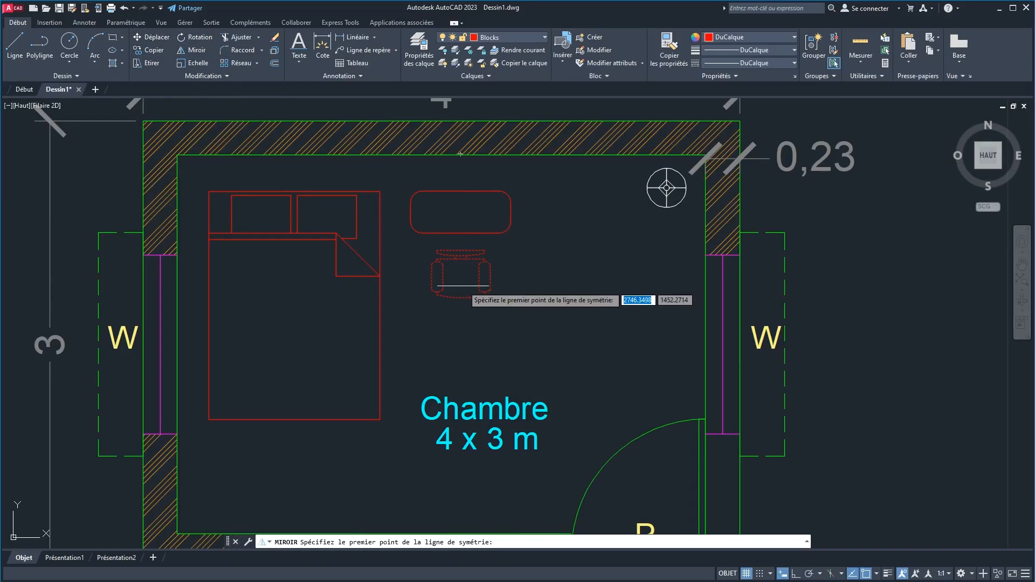
left_click(461, 259)
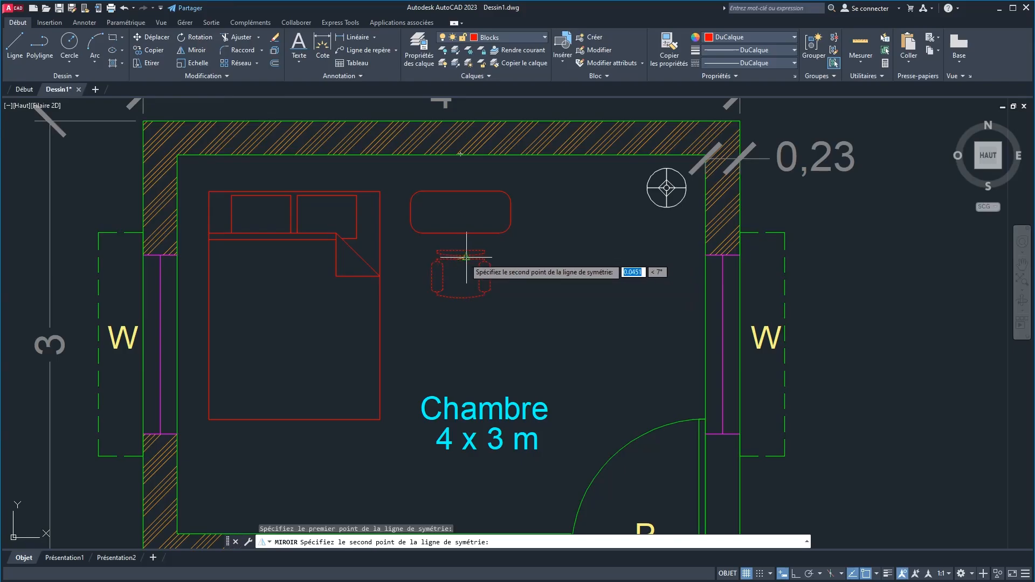
left_click(469, 262)
key("Return")
Move the mirrored chair straight down, clear of the desk's lower edge.
left_click(464, 260)
left_click(161, 37)
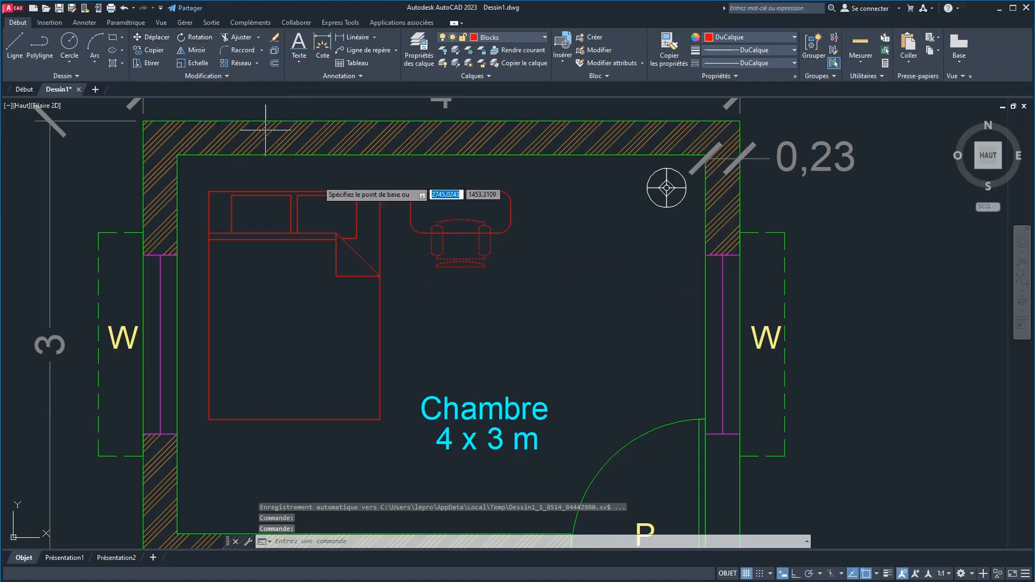
left_click(466, 286)
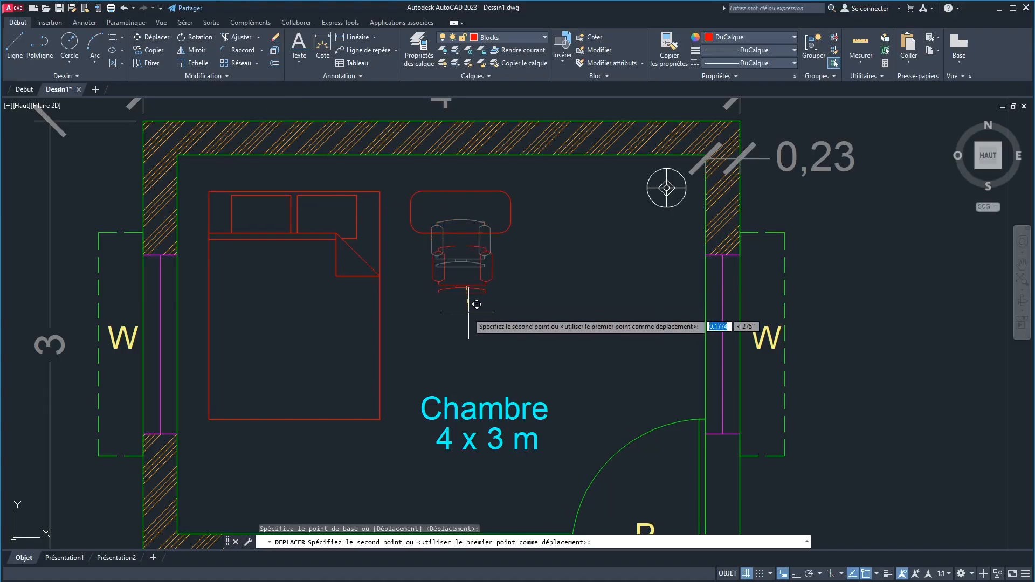
left_click(469, 312)
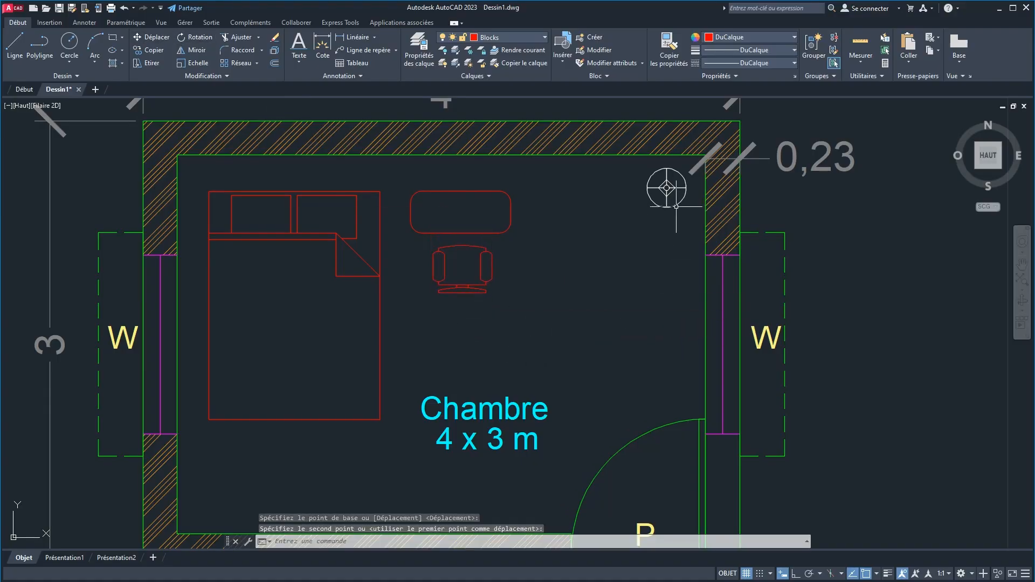
Assign the round table lamp block to the Blocks layer.
left_click(668, 186)
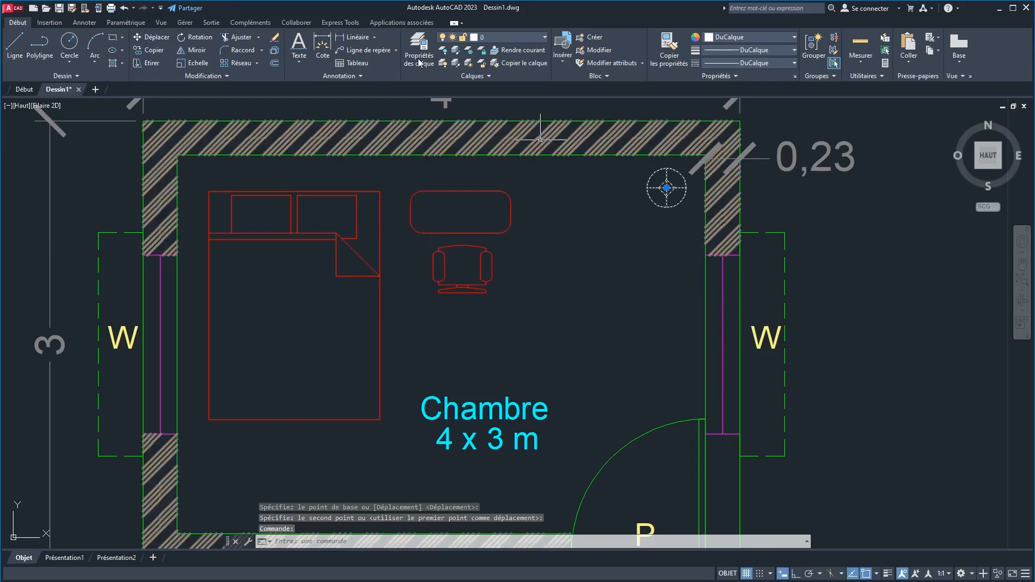
left_click(492, 43)
left_click(501, 63)
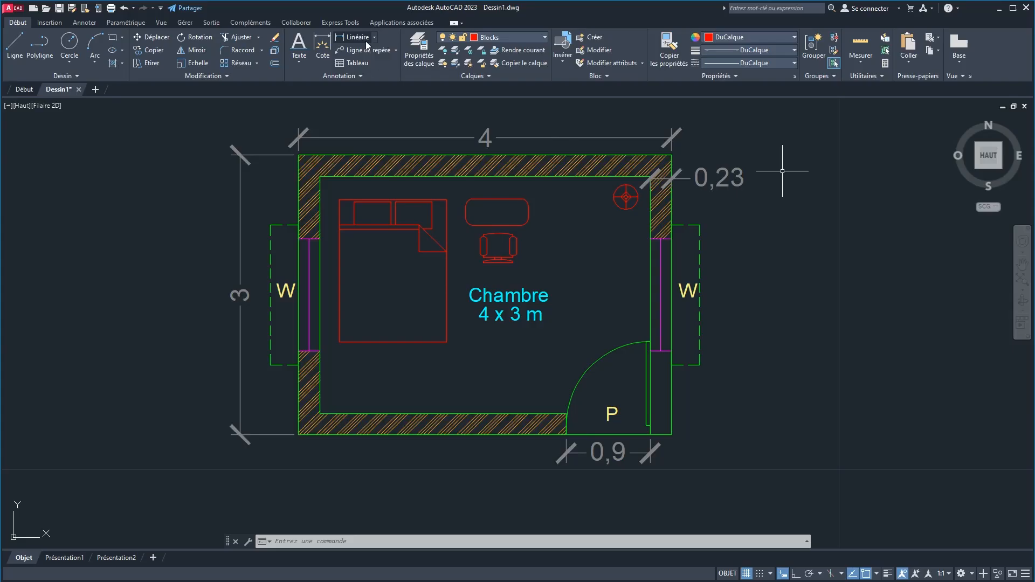
Create a new layer named Electricite in the layer properties manager.
left_click(417, 46)
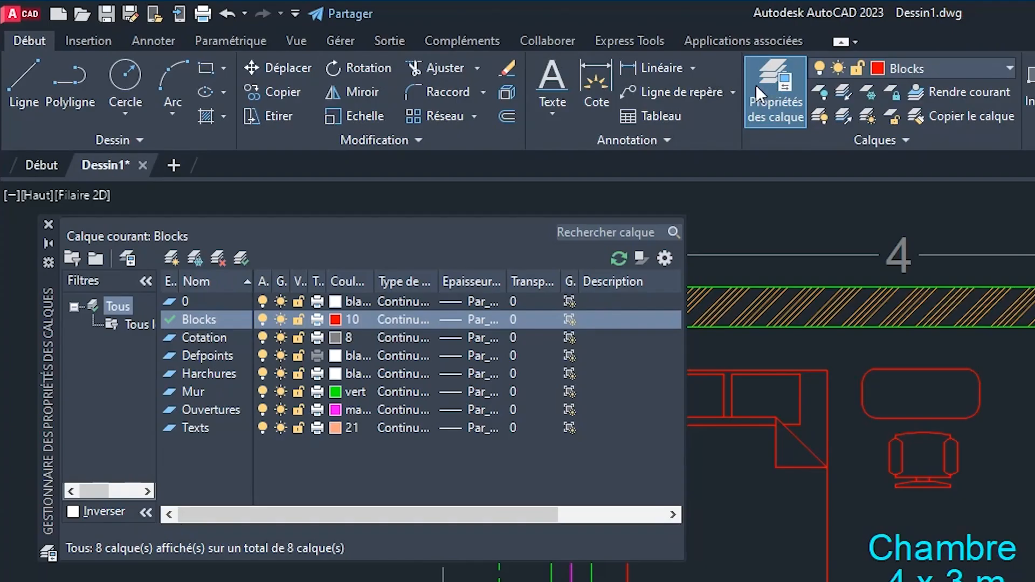
left_click(171, 257)
type("Electricite")
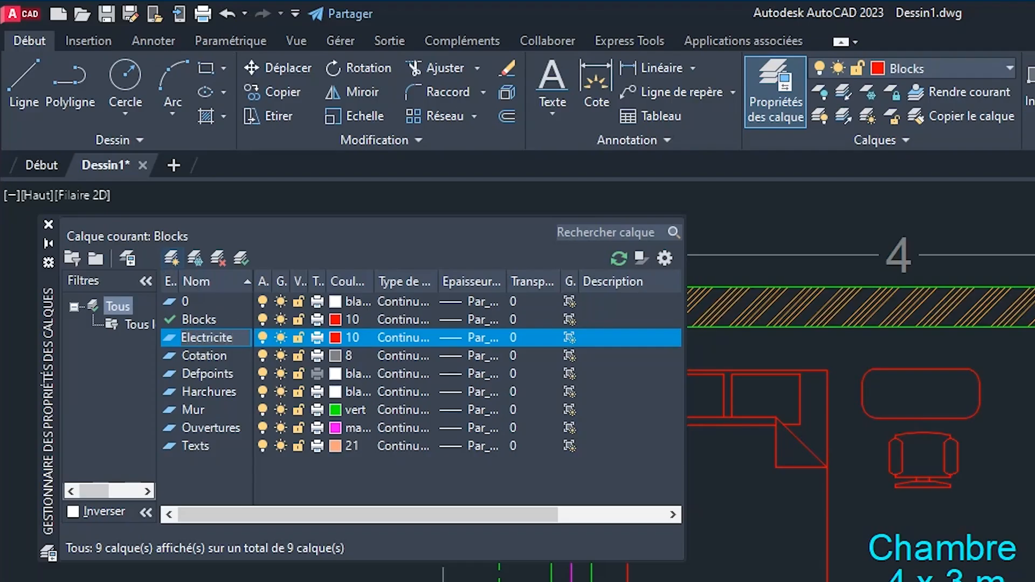
Add another new layer named Elect Conn in the layer properties manager.
left_click(168, 258)
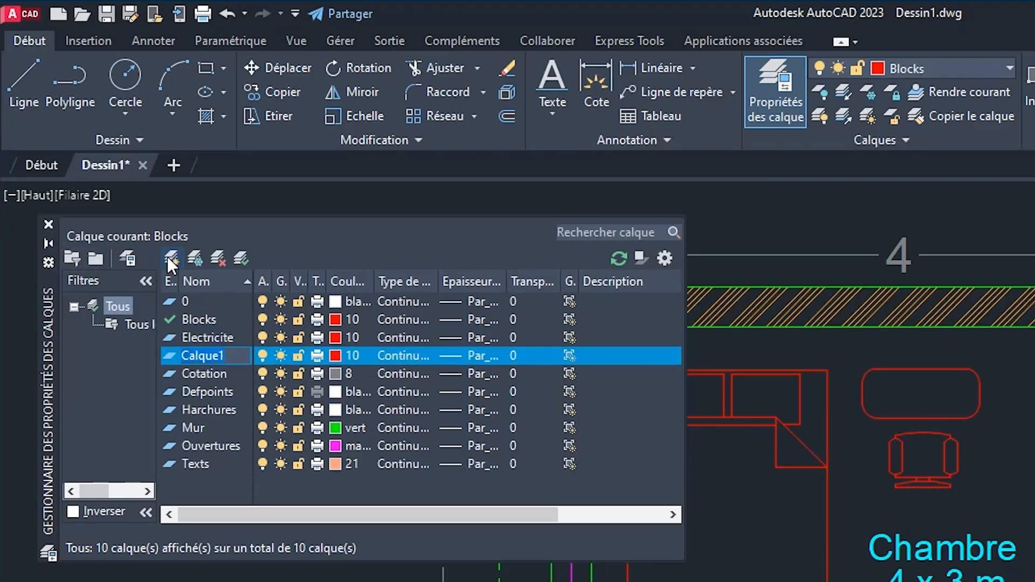
type("Elect Conn")
key("Return")
Set the Electricite layer's colour to green (vert).
left_click(335, 332)
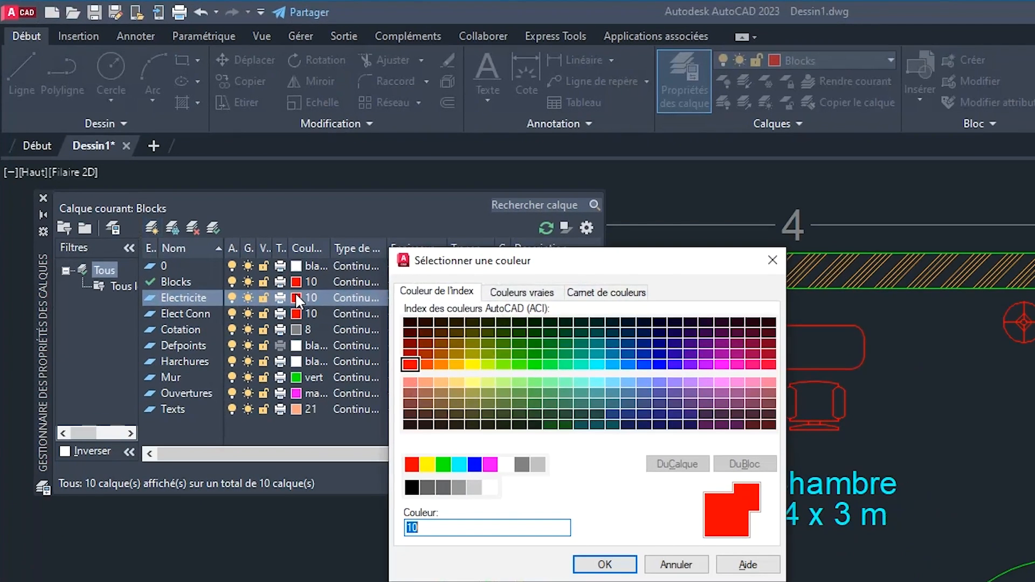
left_click(459, 464)
left_click(443, 465)
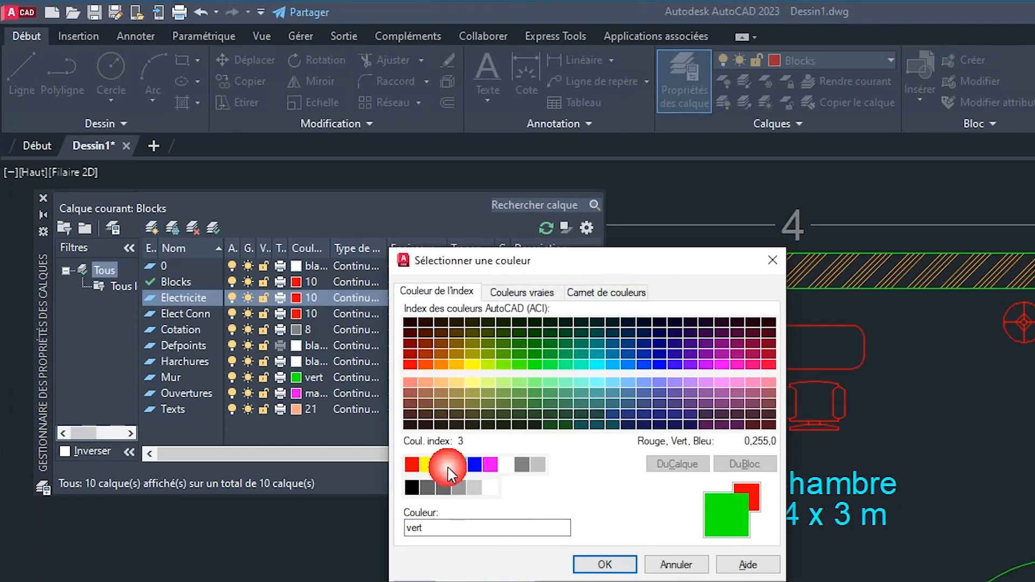
left_click(605, 564)
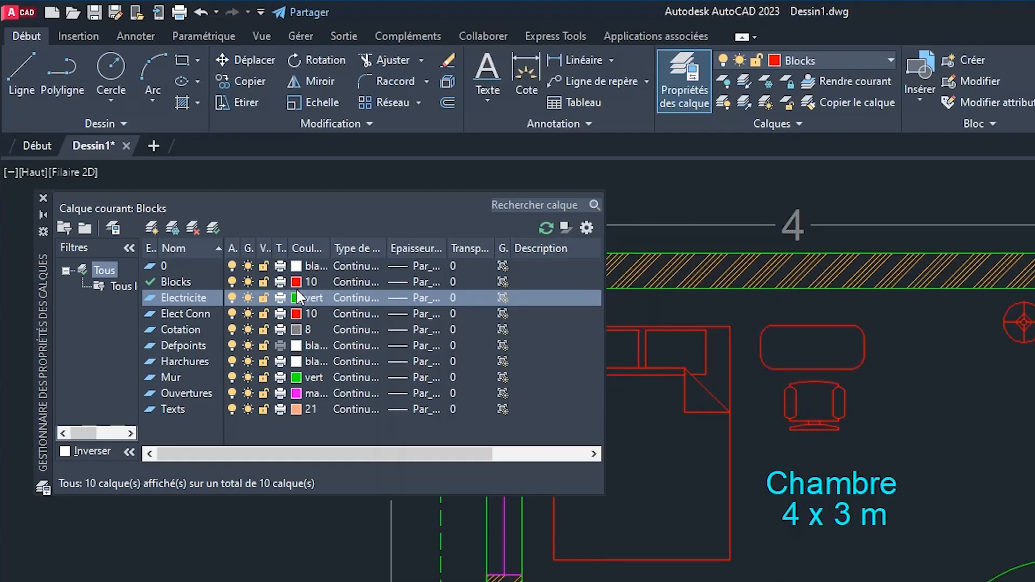
Set the Elect Conn layer's colour to index 11 and close the layer properties manager.
left_click(297, 316)
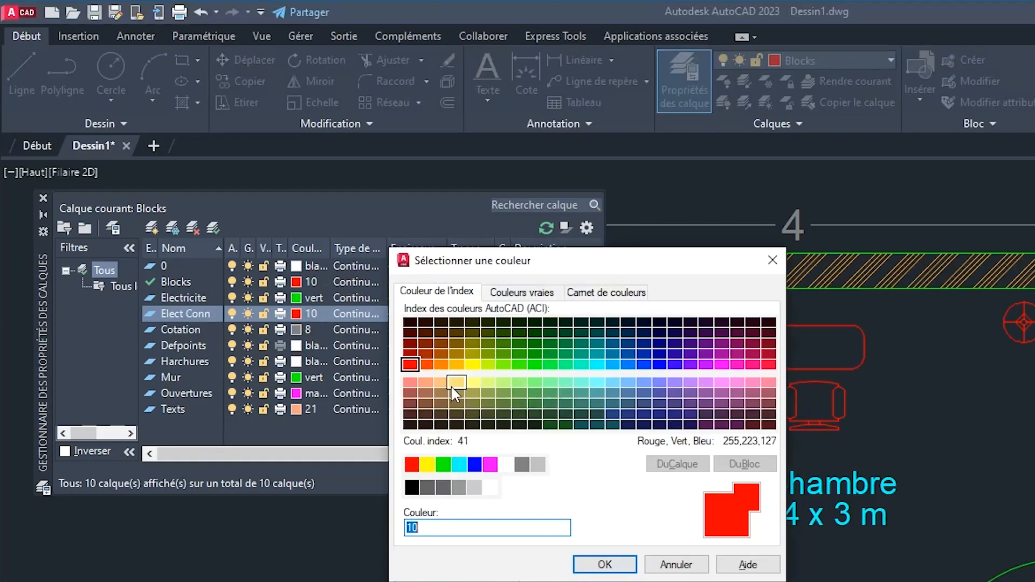
left_click(409, 380)
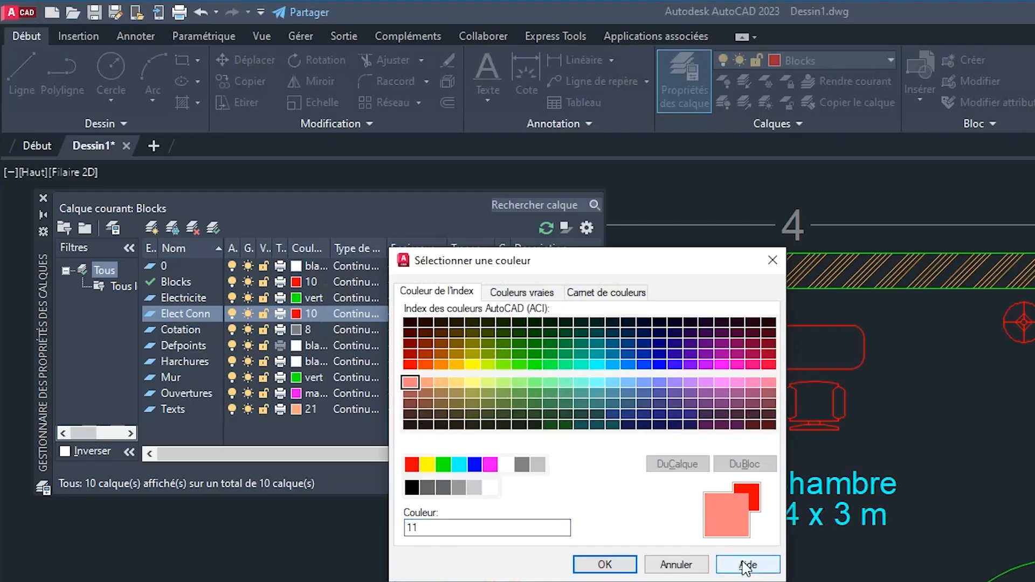
left_click(605, 564)
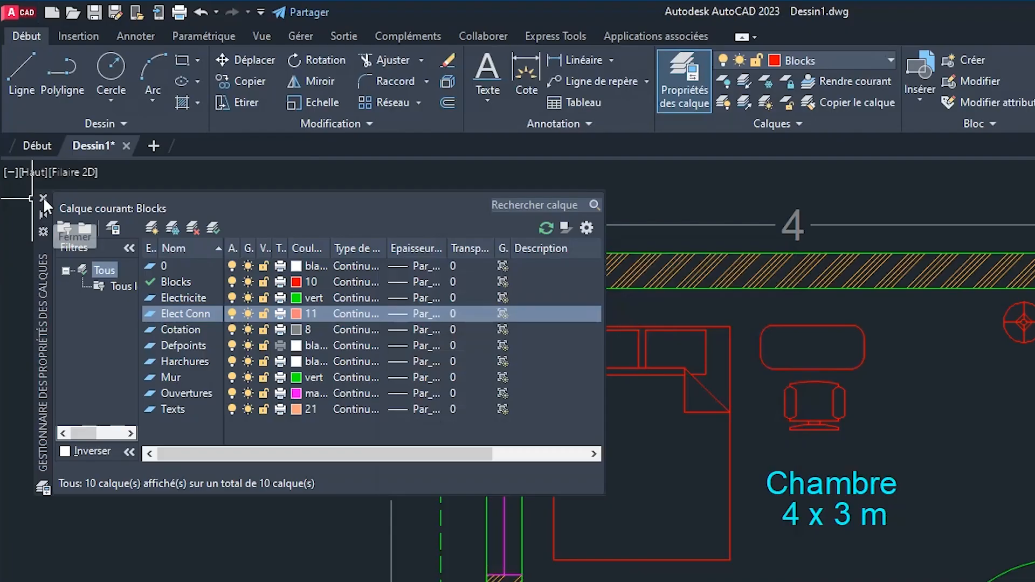
left_click(43, 198)
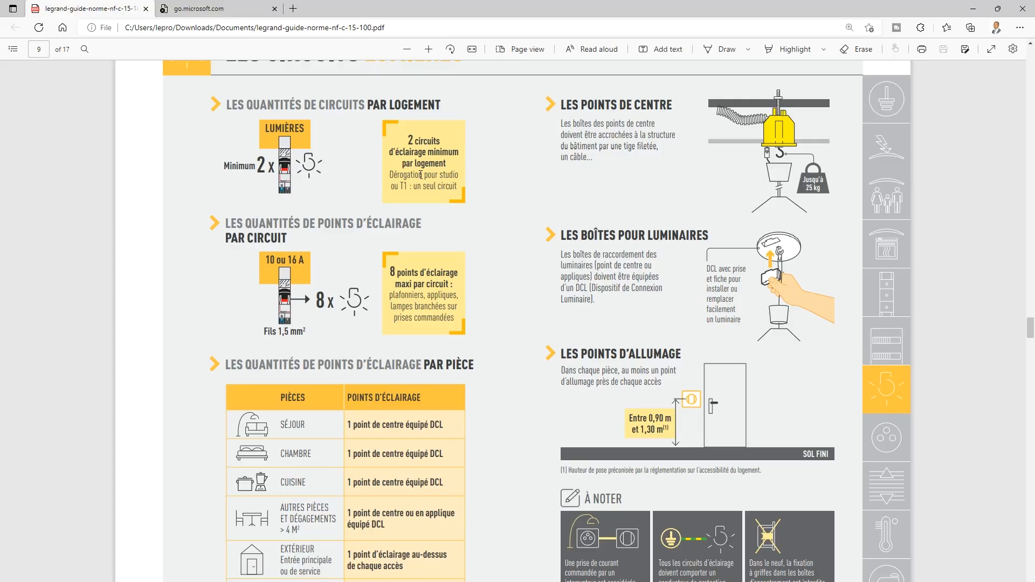
Switch to the Legrand NF C 15-100 PDF guide in the browser and examine the rules for lighting circuits and 2P+T socket circuits per room.
scroll(471, 330, "down", 1)
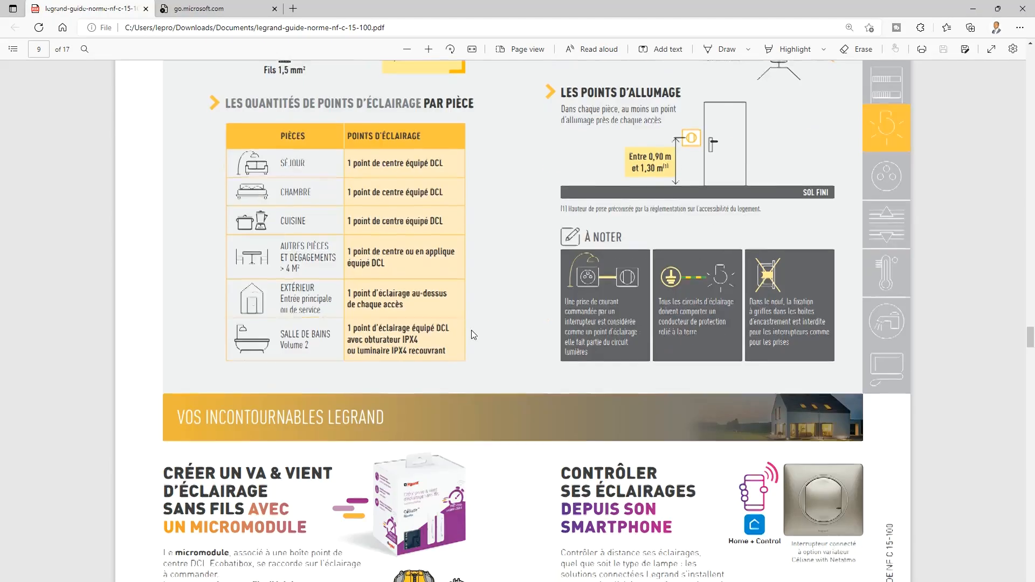
scroll(471, 330, "up", 5)
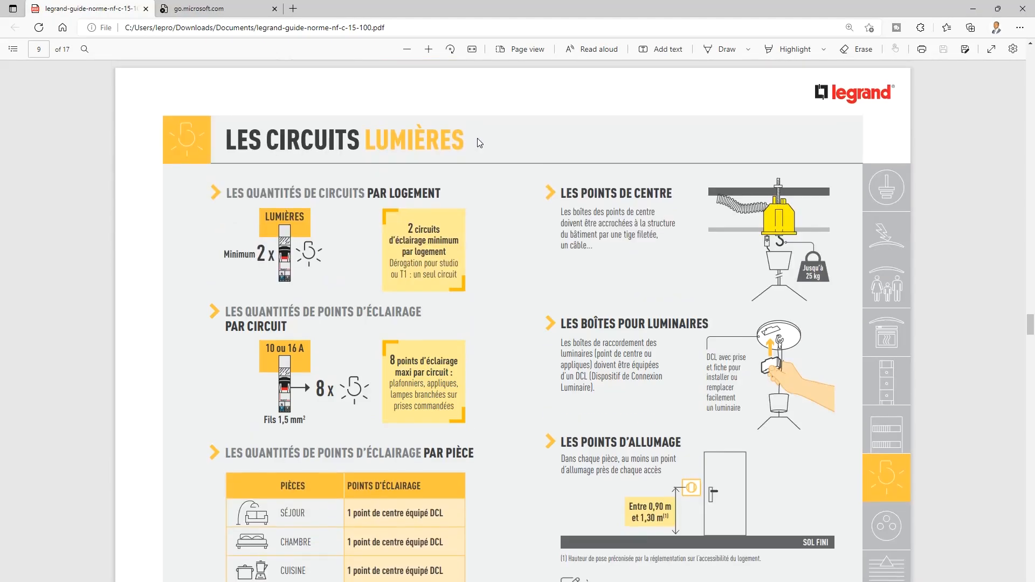
left_click_drag(226, 145, 451, 145)
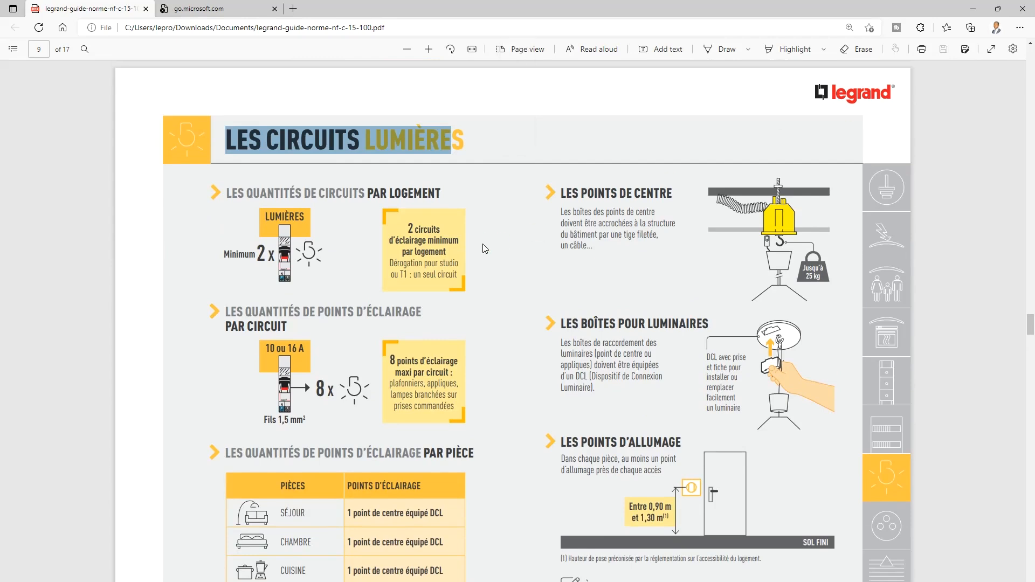
scroll(483, 246, "down", 3)
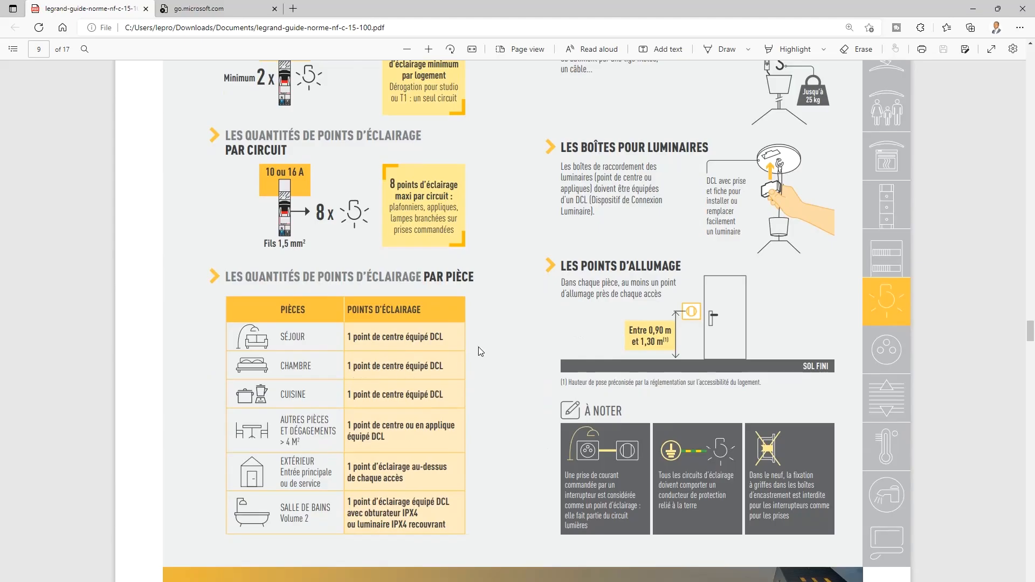
scroll(479, 351, "down", 7)
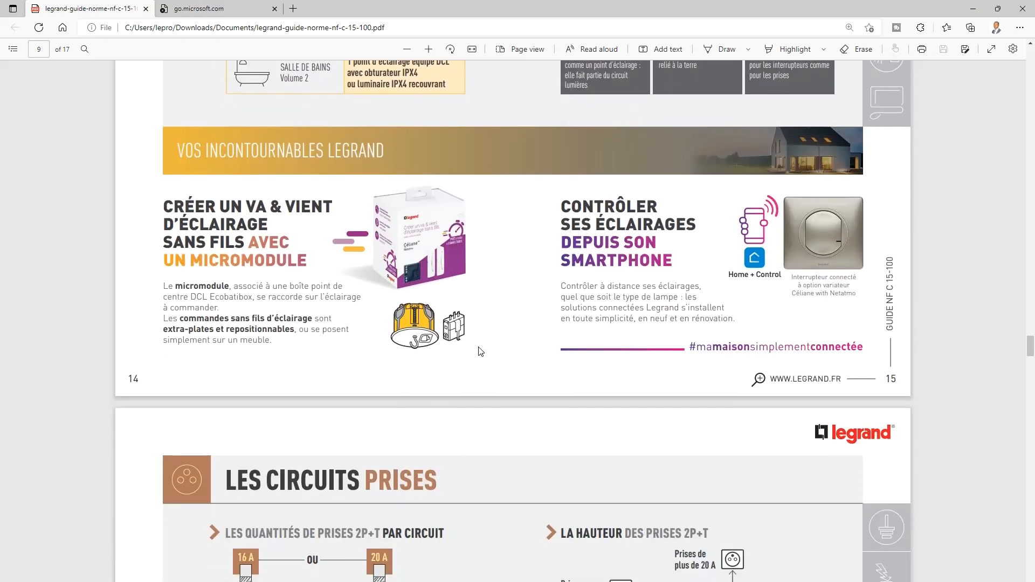
scroll(481, 351, "down", 7)
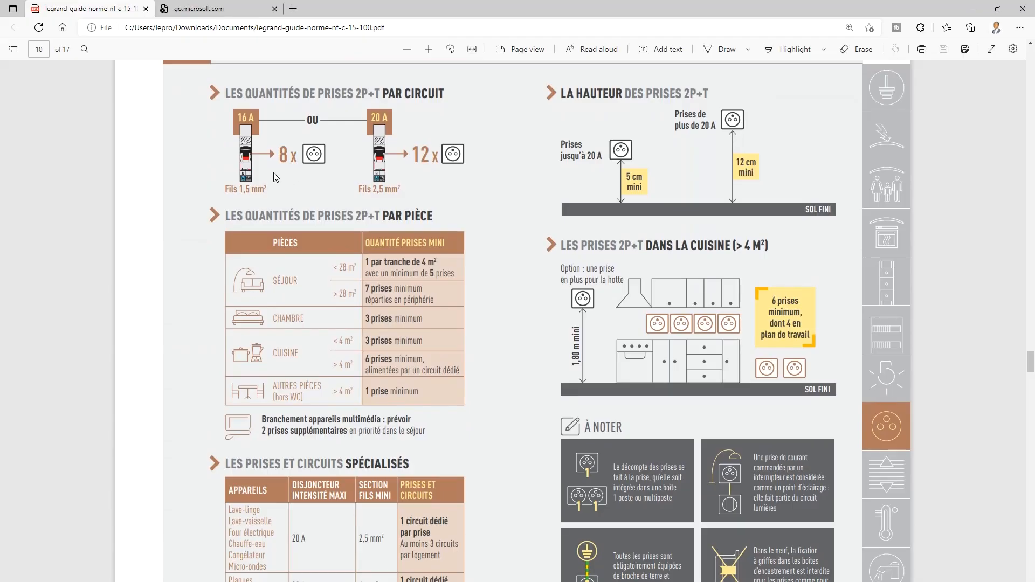
scroll(419, 261, "up", 1)
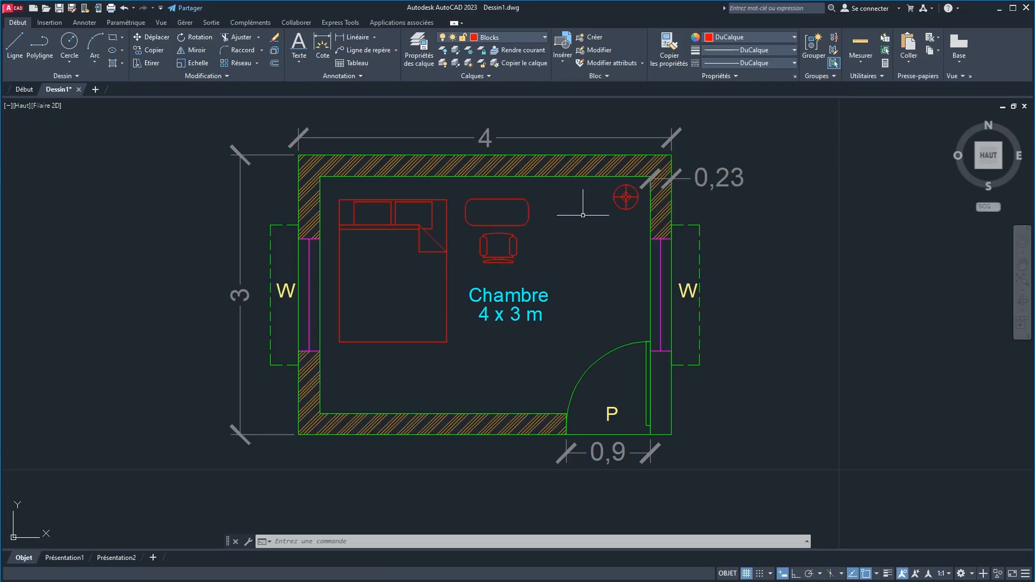
Back in AutoCAD, make Electricite the current layer and turn off the Cotation layer in Dessin1.
left_click(506, 37)
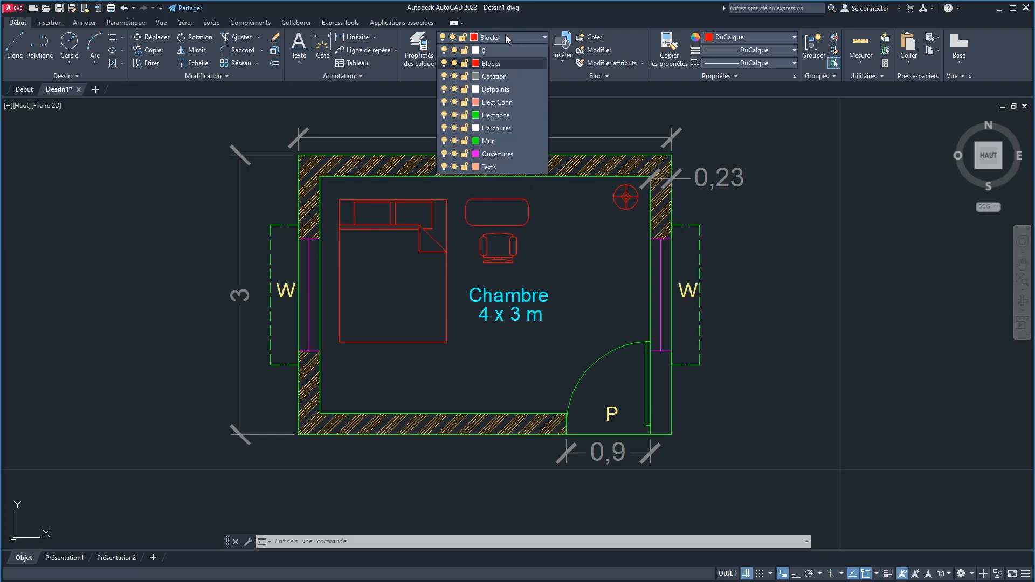
left_click(482, 116)
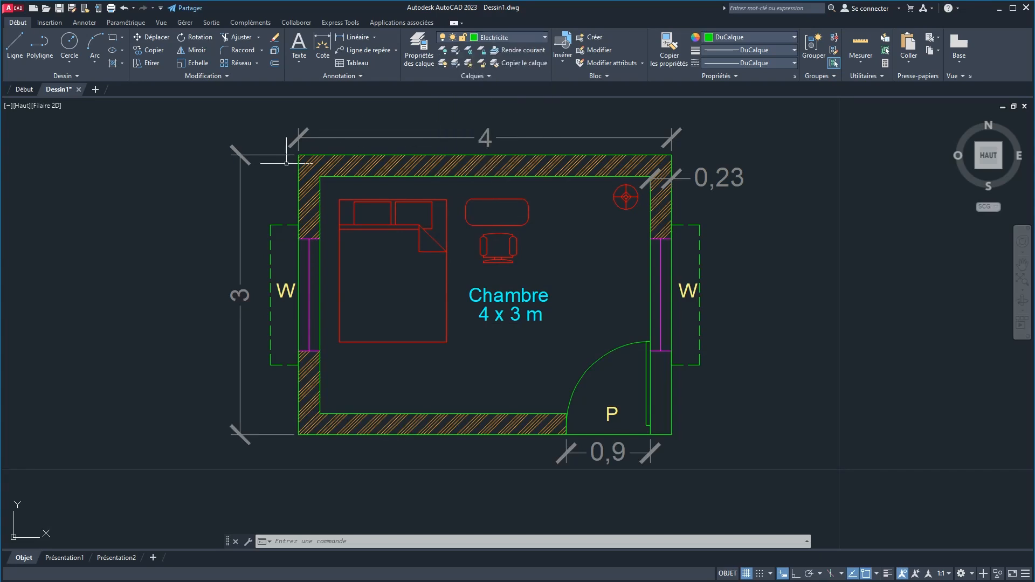
left_click(485, 39)
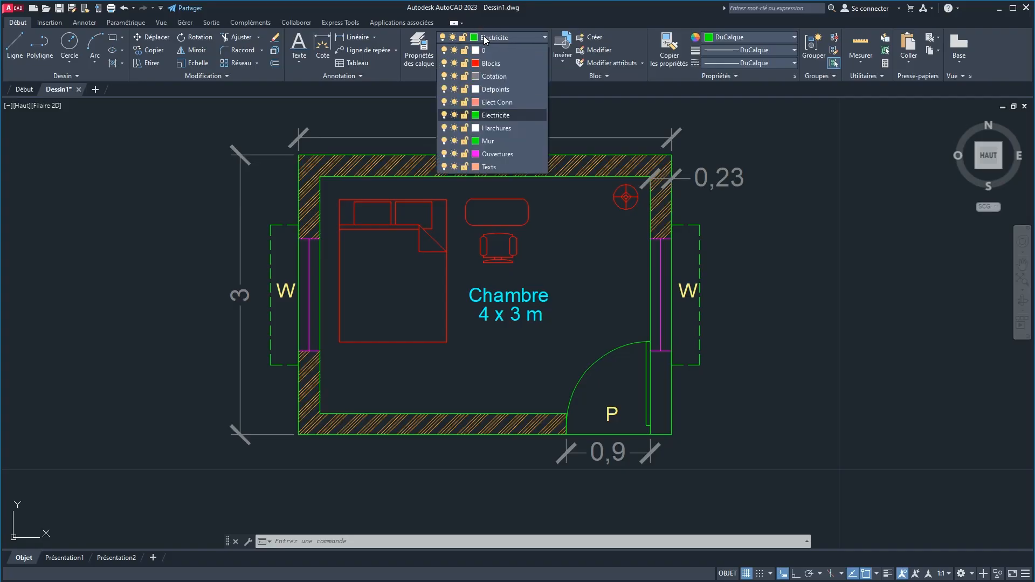
left_click(444, 76)
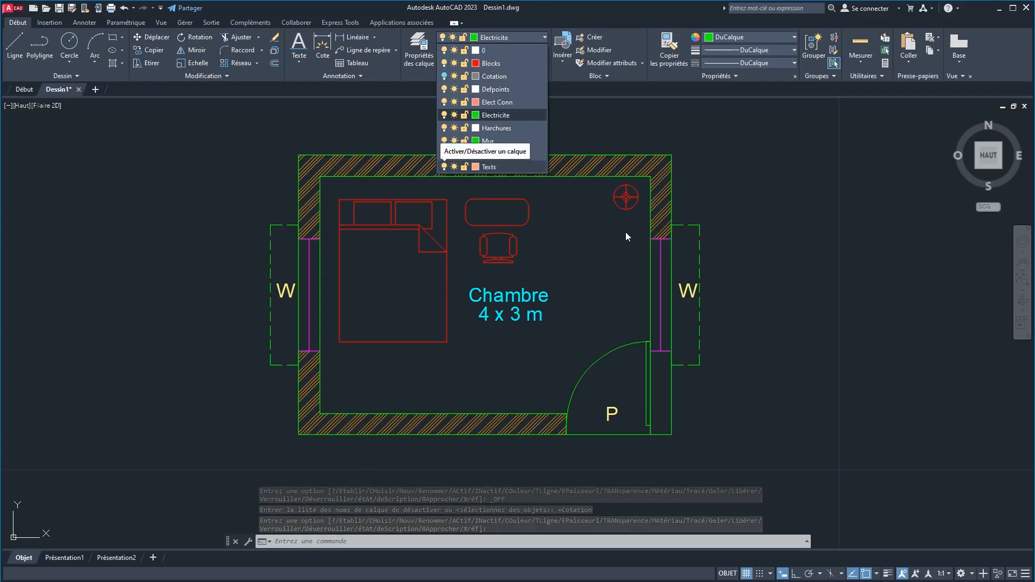
Move the two-line "Chambre 4 x 3 m" label up and to the right, between the chair and the right-hand window.
left_click(575, 263)
left_click(562, 340)
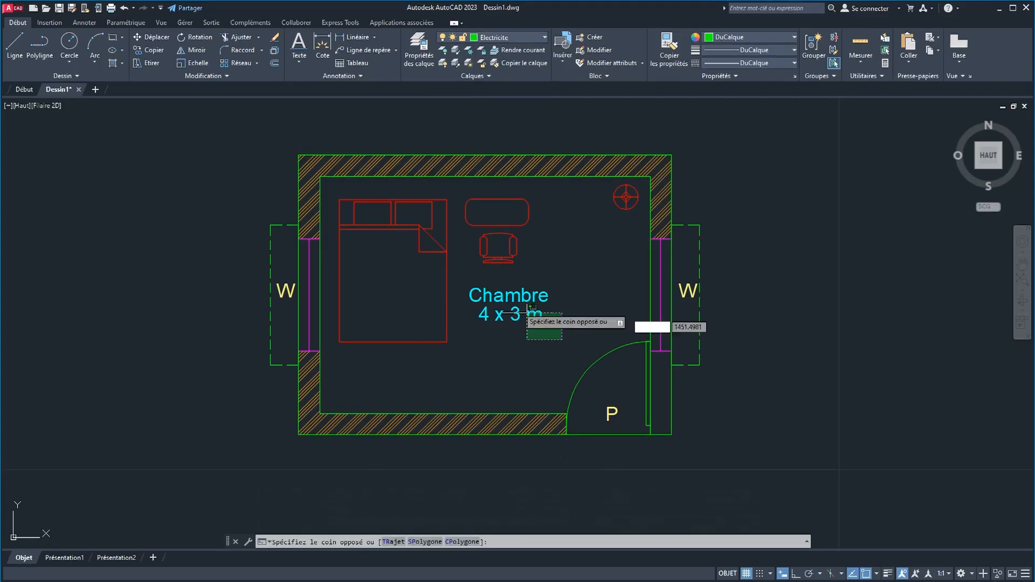
left_click(468, 284)
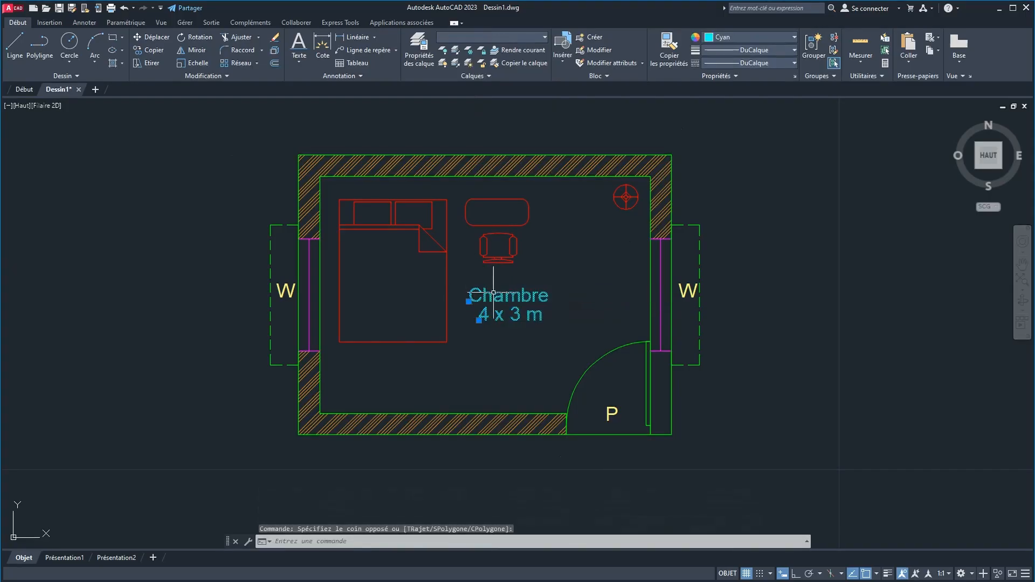
left_click(152, 37)
left_click(508, 309)
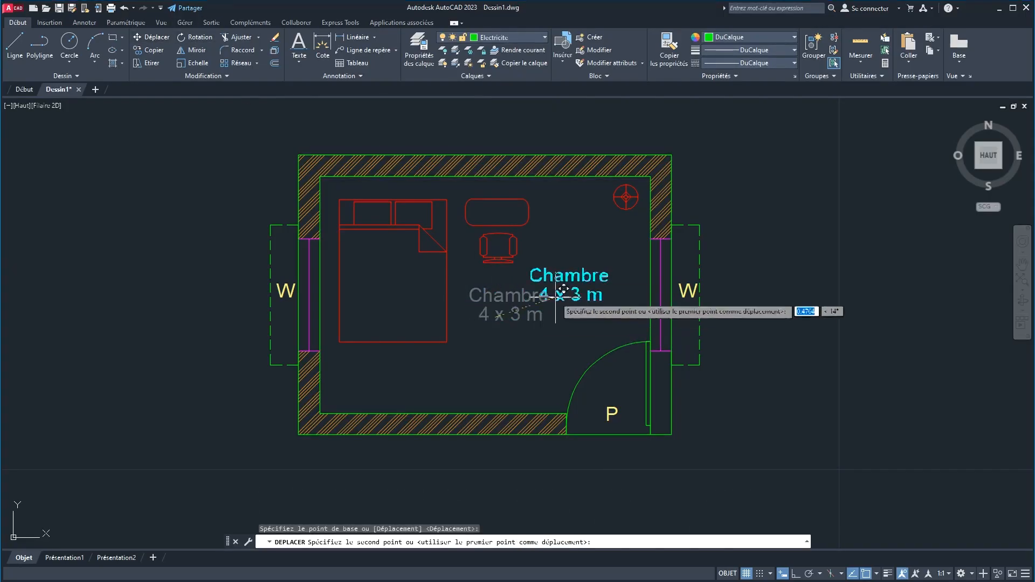
left_click(579, 273)
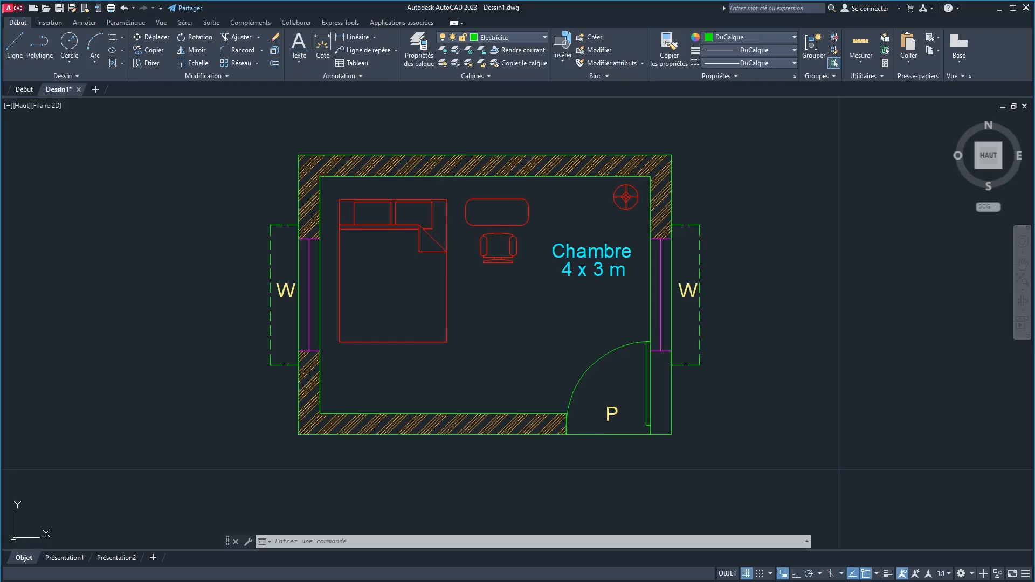
Open the drawing Mes Blocs Electriques from the Documents folder to reach its electrical symbols.
left_click(46, 8)
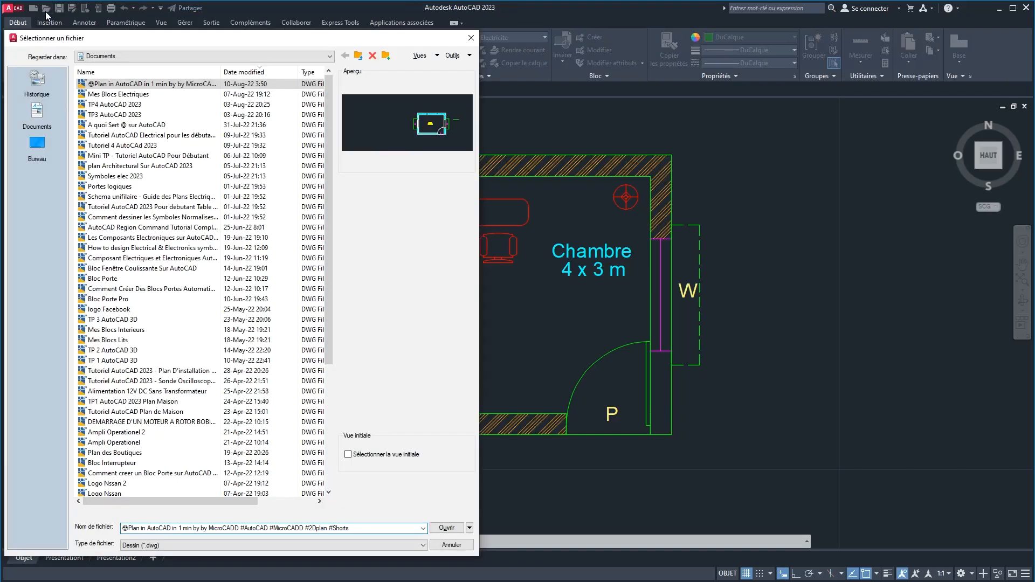
double_click(113, 94)
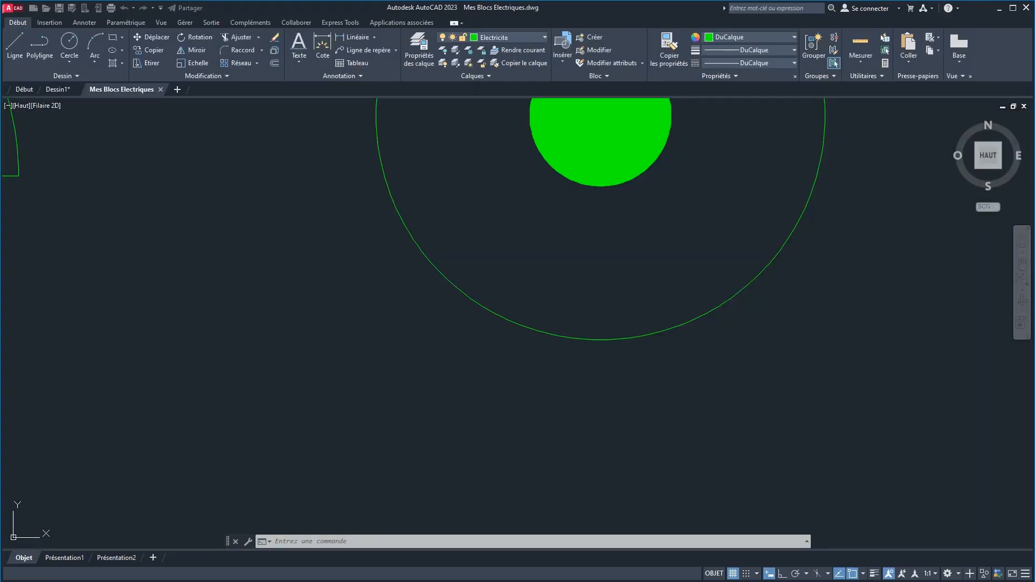
scroll(364, 280, "down", 6)
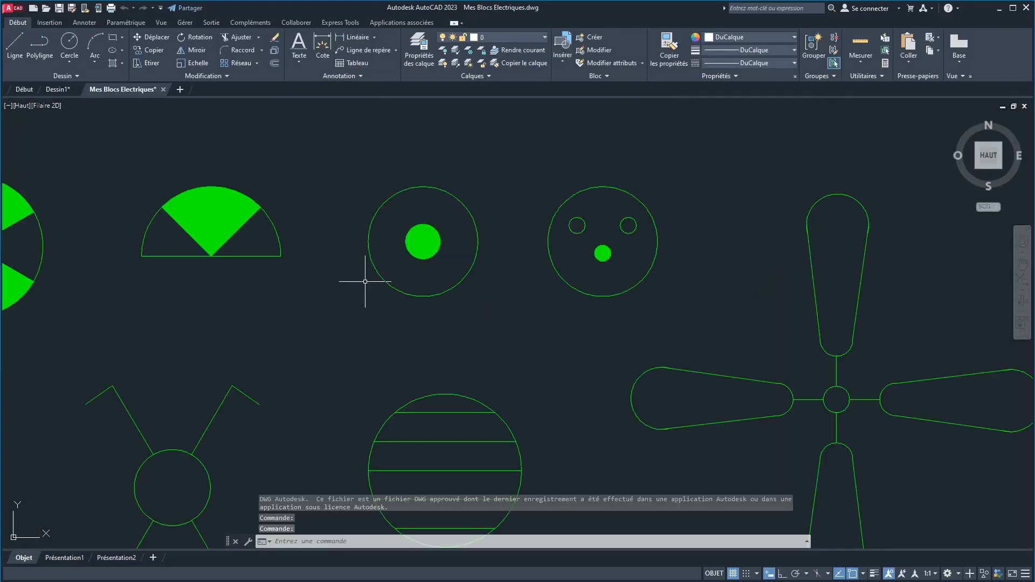
scroll(365, 281, "down", 2)
scroll(365, 281, "down", 2)
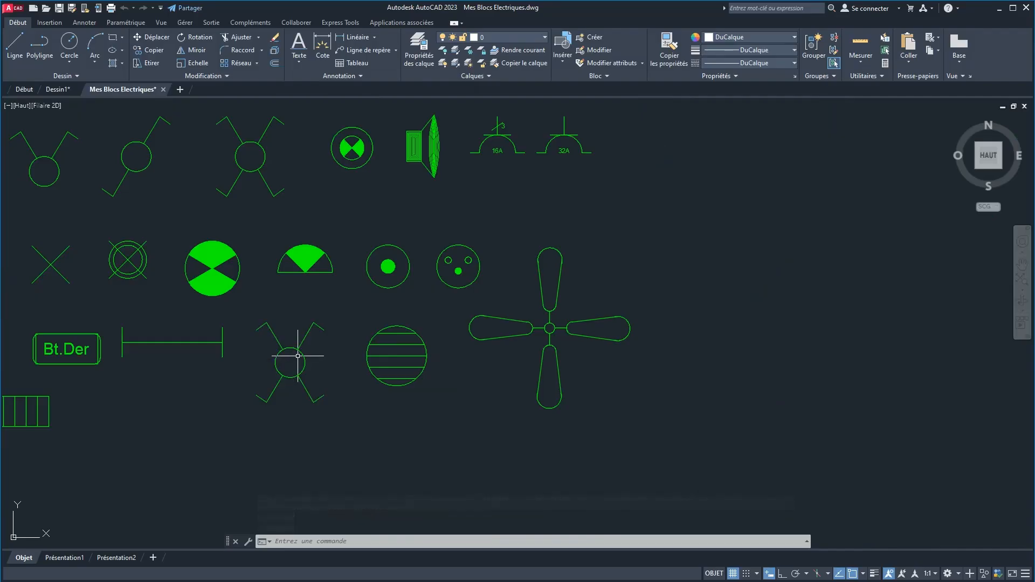
left_click(300, 351)
left_click(390, 268)
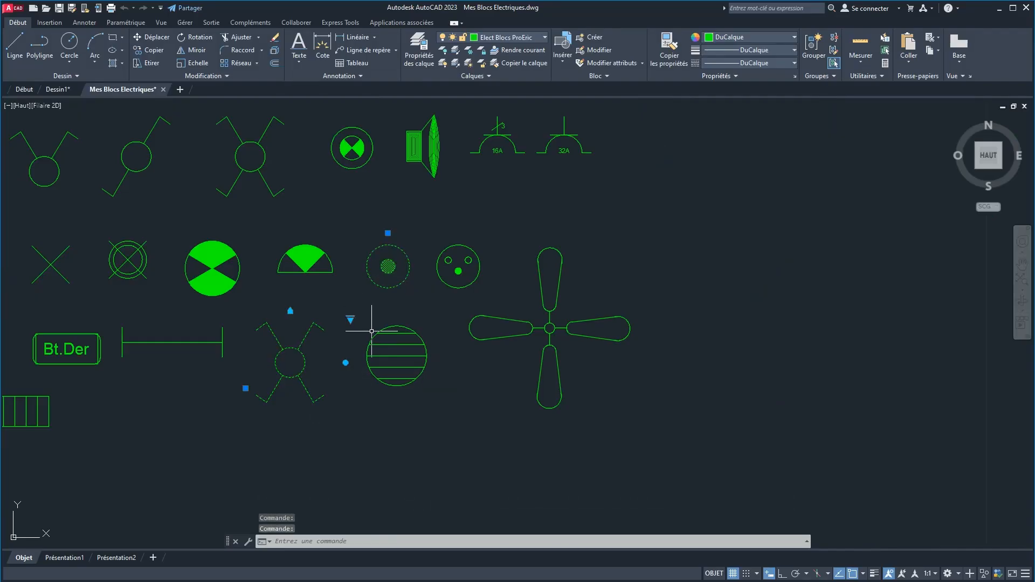
key("Escape")
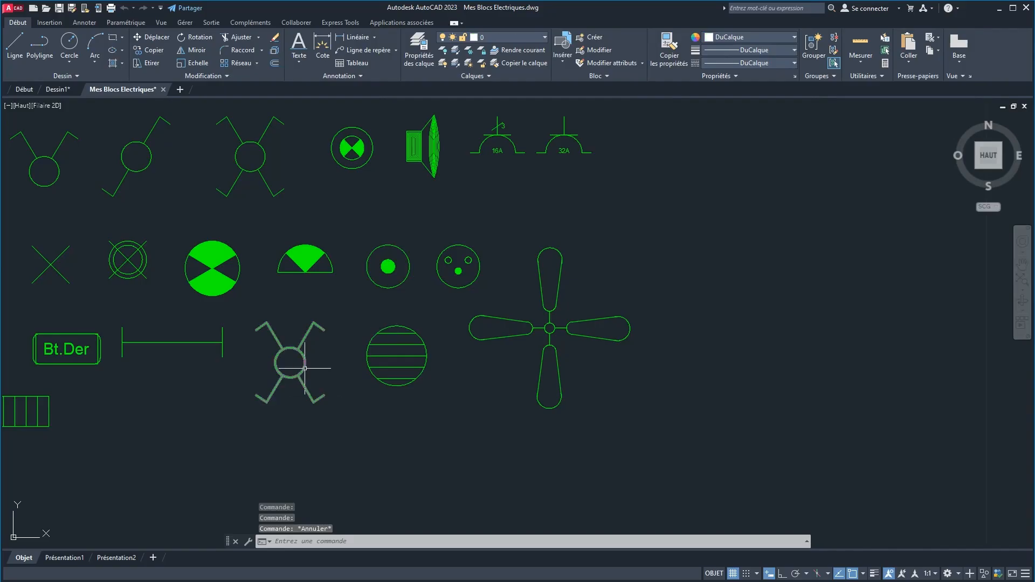
Copy the four-armed switch symbol beside the striped circle to the clipboard.
left_click(305, 380)
right_click(304, 371)
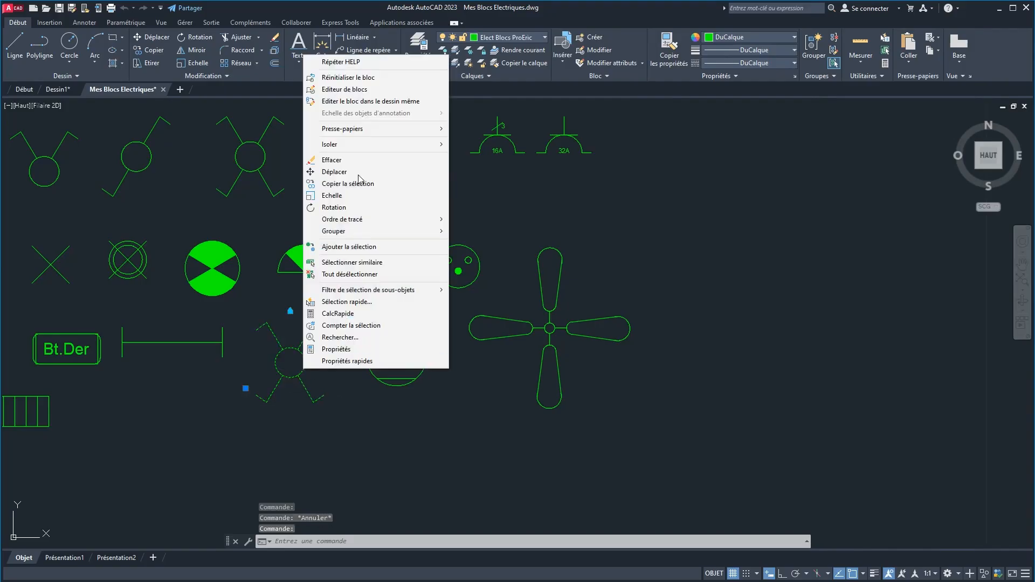
mouse_move(441, 135)
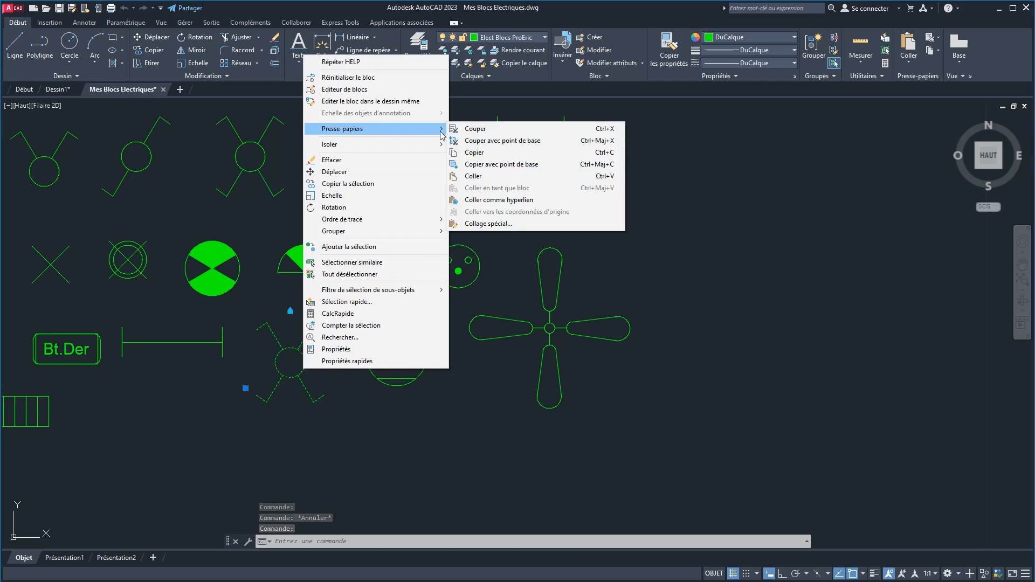
left_click(475, 152)
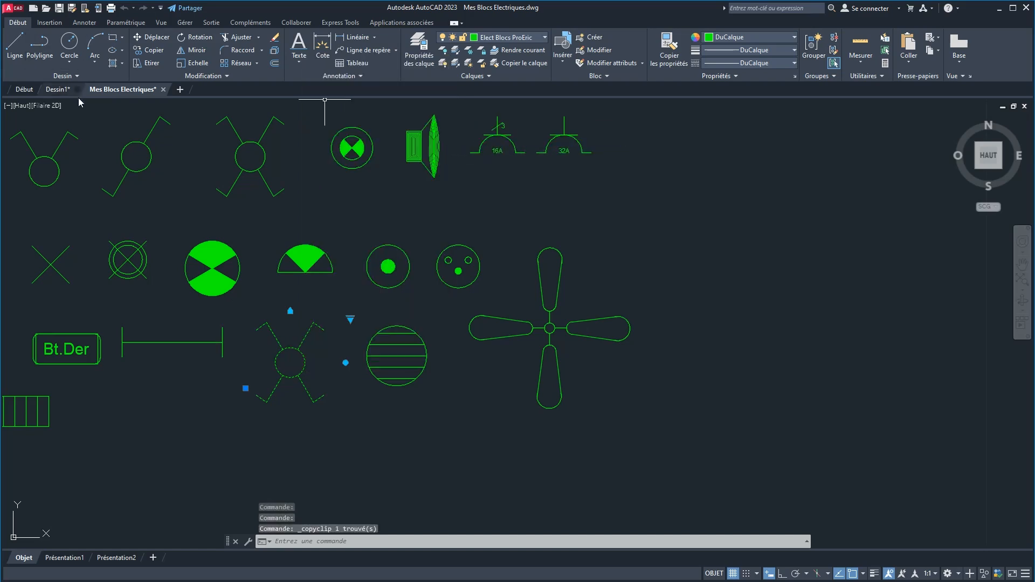
Paste the copied switch symbol into the Dessin1 plan, in the free floor area between the bed and the door.
left_click(53, 93)
right_click(515, 347)
mouse_move(571, 384)
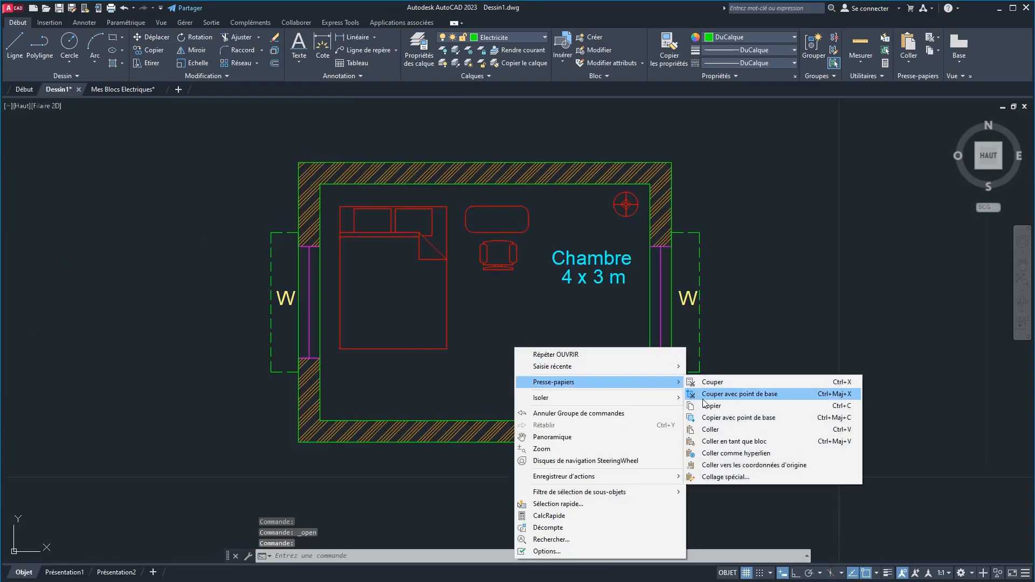
left_click(720, 428)
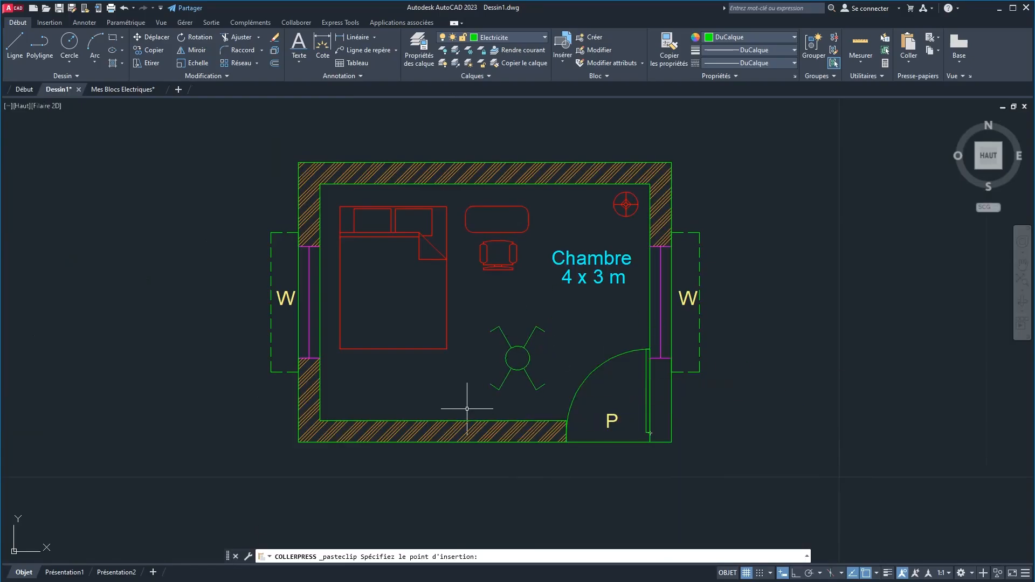
left_click(523, 371)
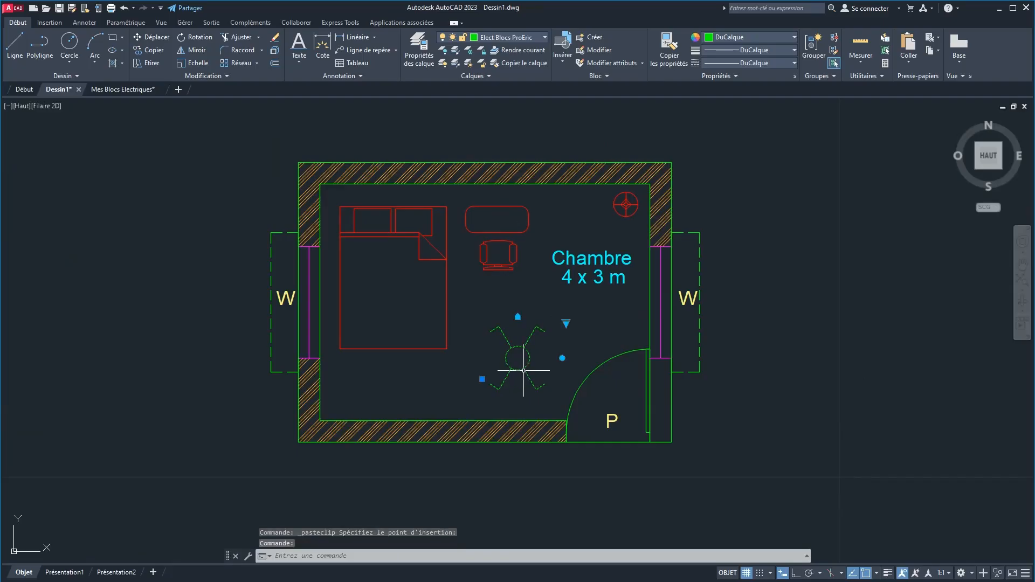
Switch the pasted switch symbol to the Interrupteur VV Simple variant and scale it about its circle's centre to about half size.
left_click(566, 324)
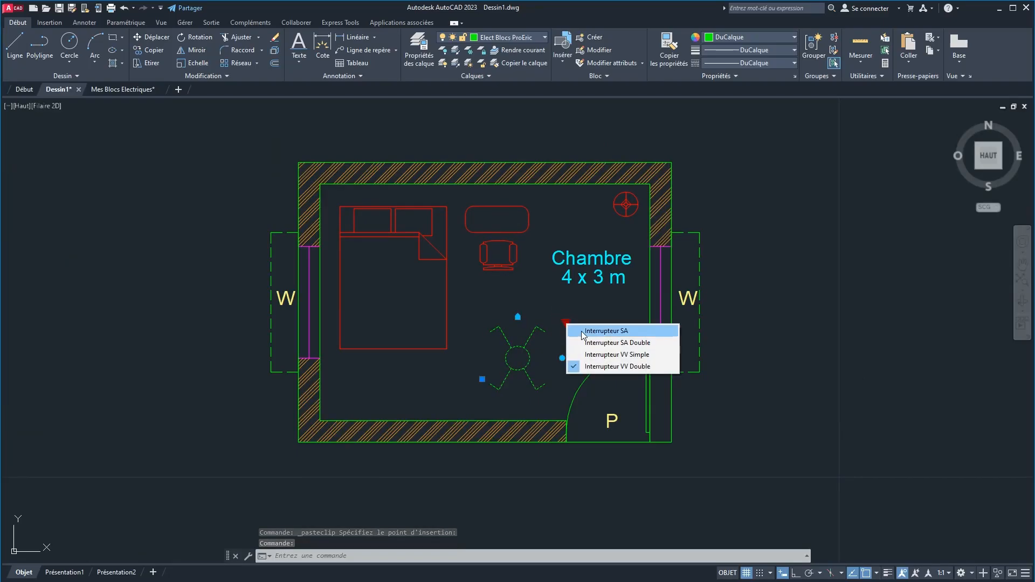
left_click(594, 356)
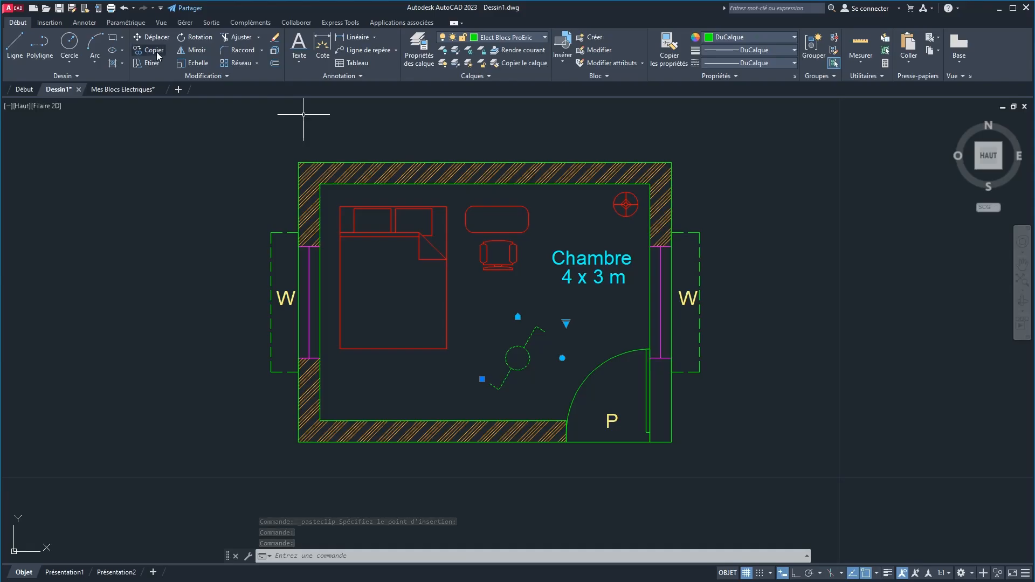
left_click(180, 63)
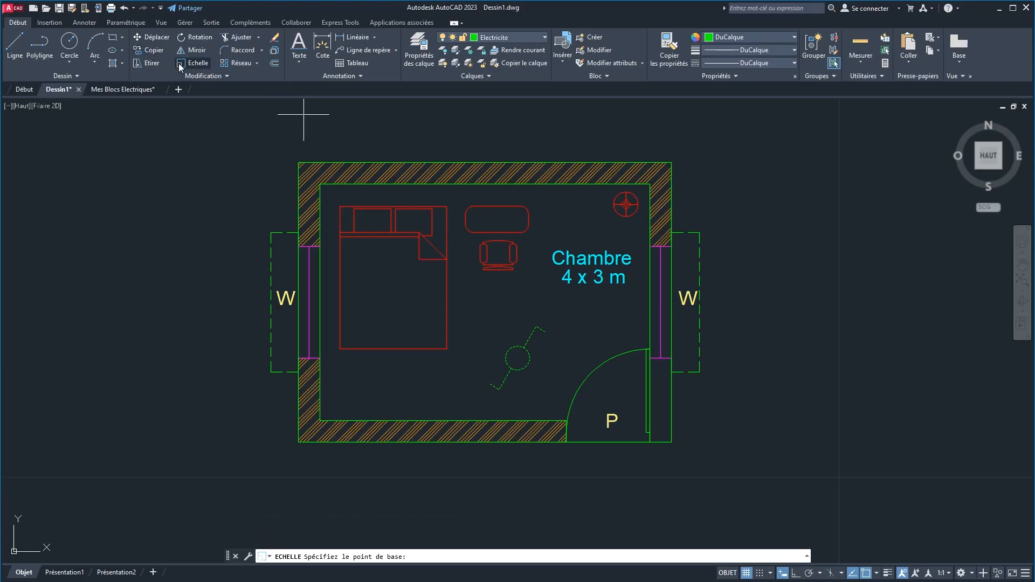
left_click(518, 357)
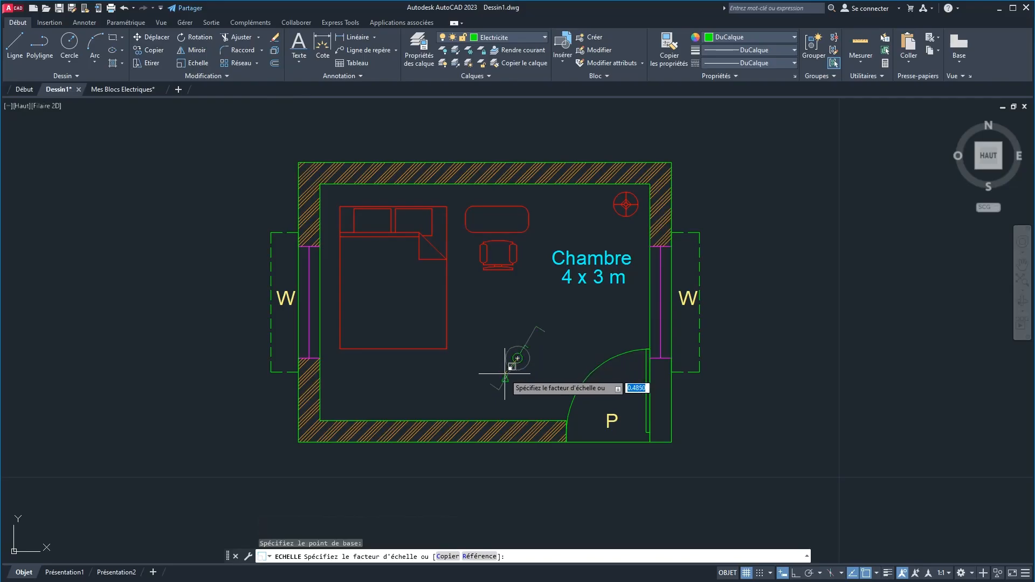
left_click(505, 373)
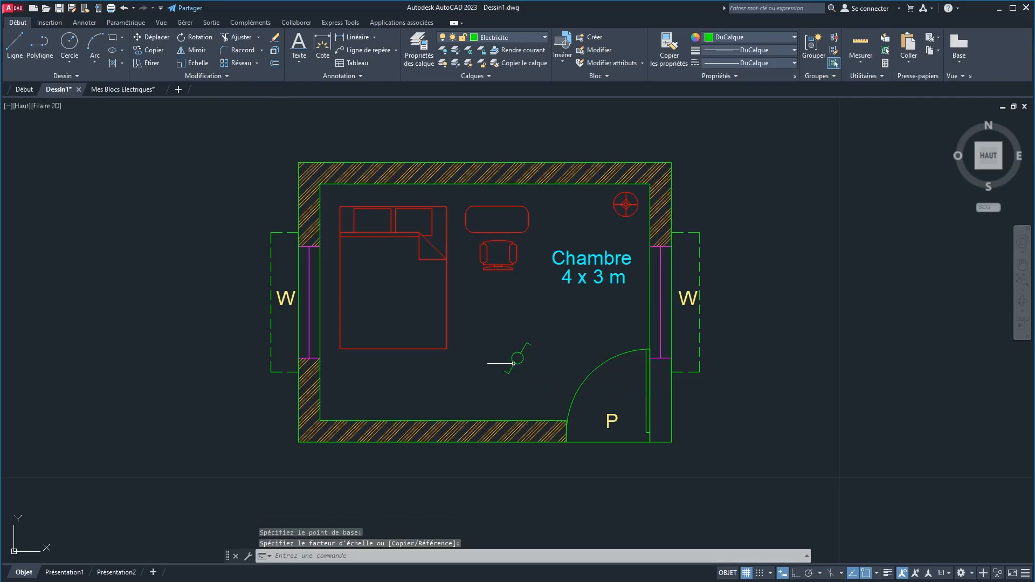
Check which layer the reduced switch symbol belongs to.
left_click(509, 365)
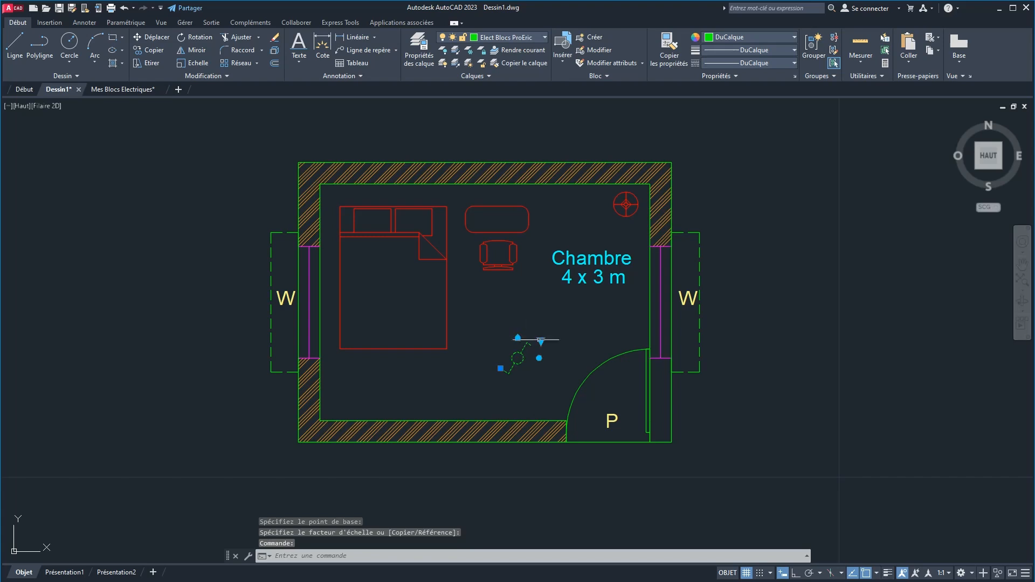
left_click(536, 38)
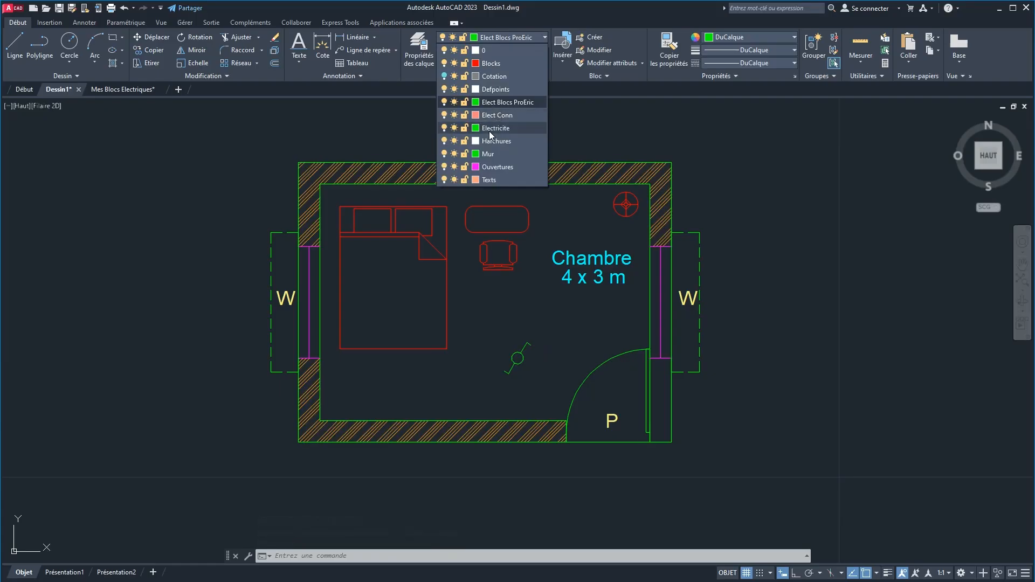
left_click(501, 102)
right_click(606, 275)
key("Escape")
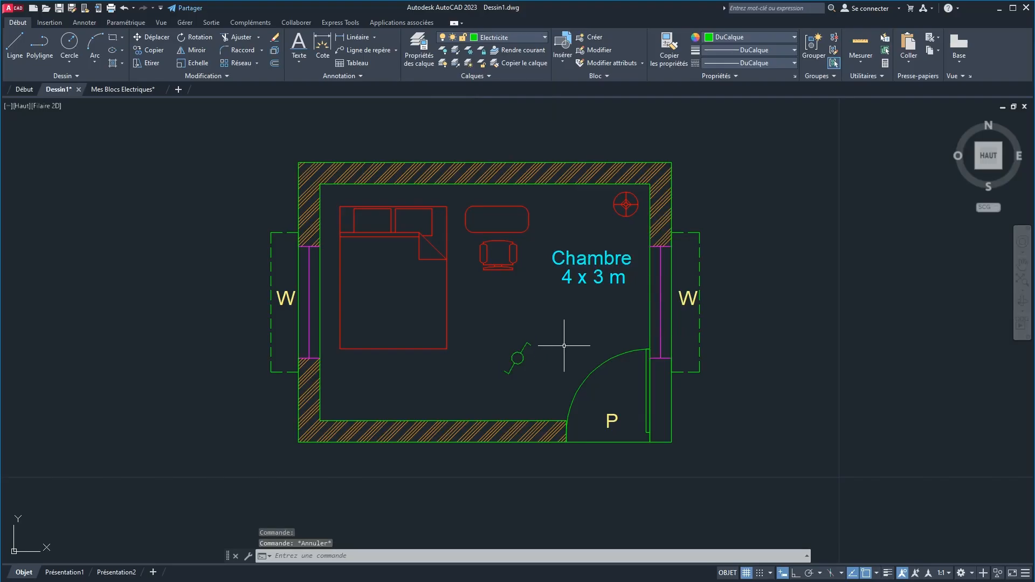
Set the colour of the Elect Blocs ProEric layer to magenta.
left_click(525, 40)
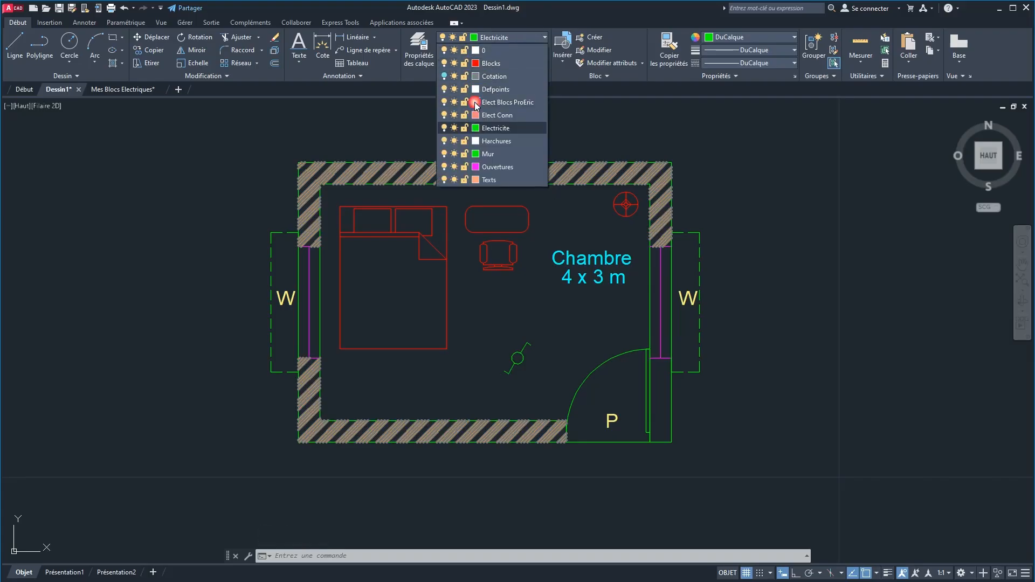
left_click(475, 102)
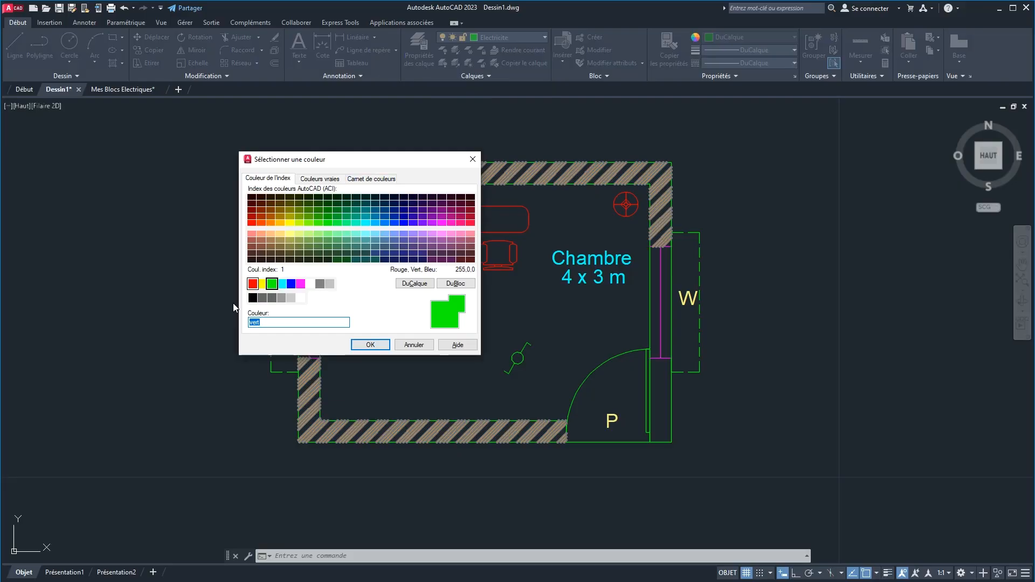
left_click(300, 285)
left_click(370, 345)
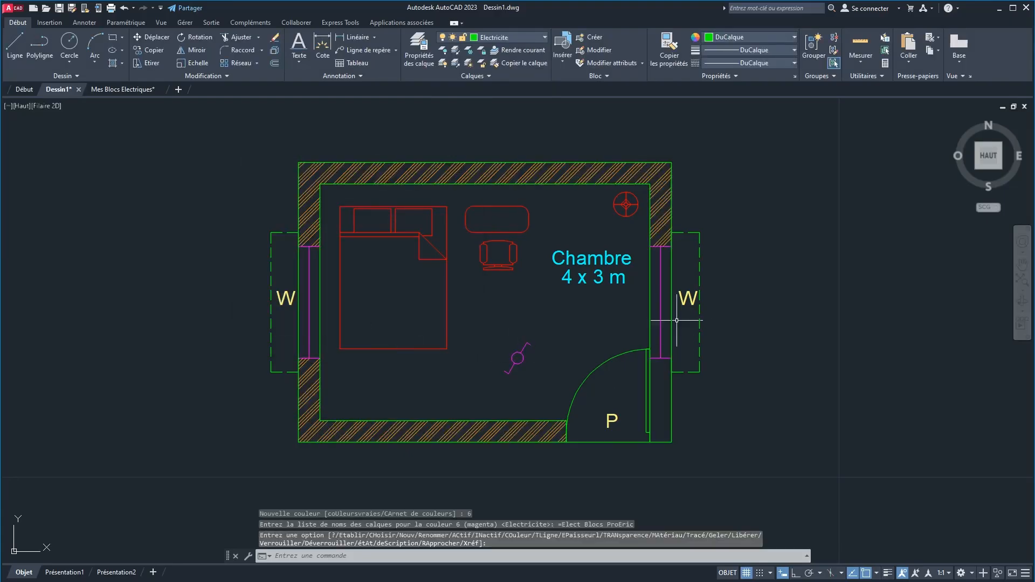
key("Return")
Move the switch symbol by its circle's centre to the lower wall, just beside the door opening.
left_click(518, 360)
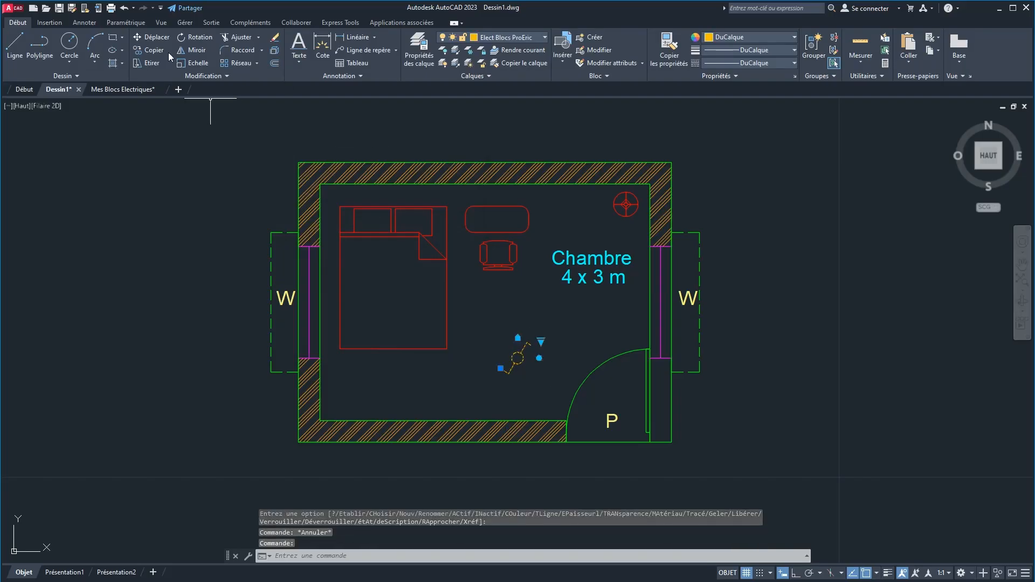
left_click(148, 36)
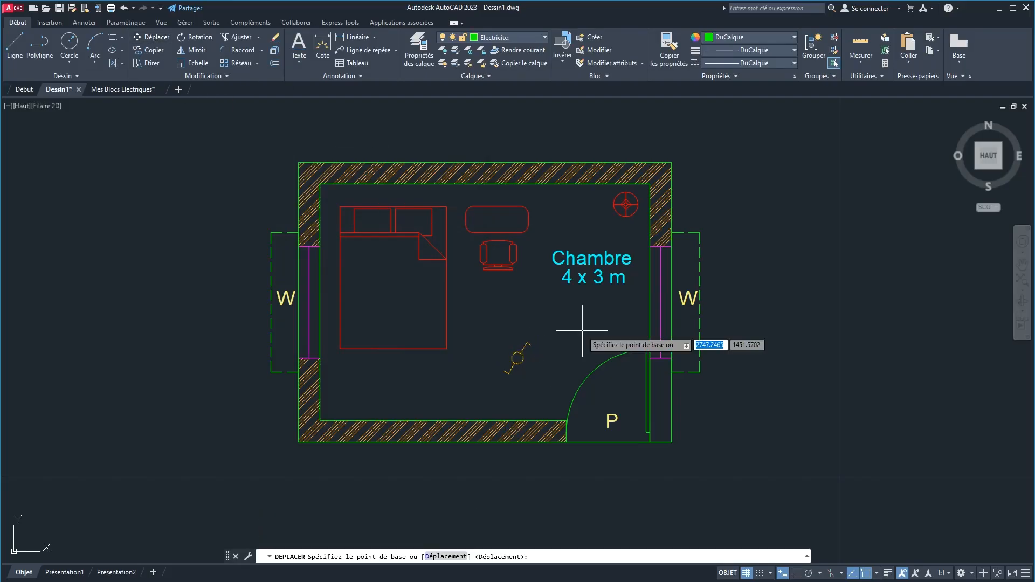
left_click(518, 358)
left_click(556, 404)
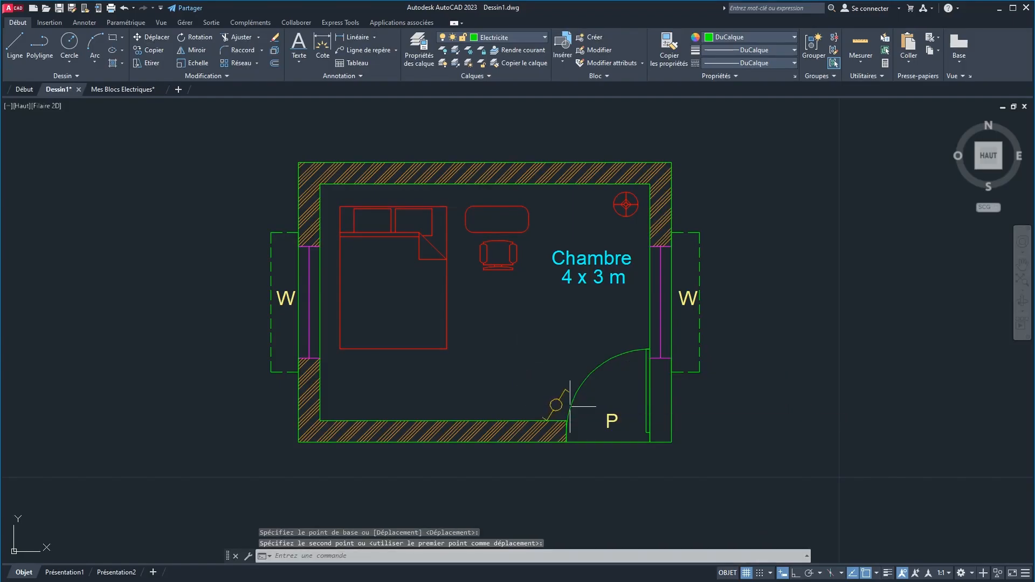
Copy the switch symbol by its circle's centre to the upper wall, between the bed and the desk.
left_click(148, 35)
left_click(151, 50)
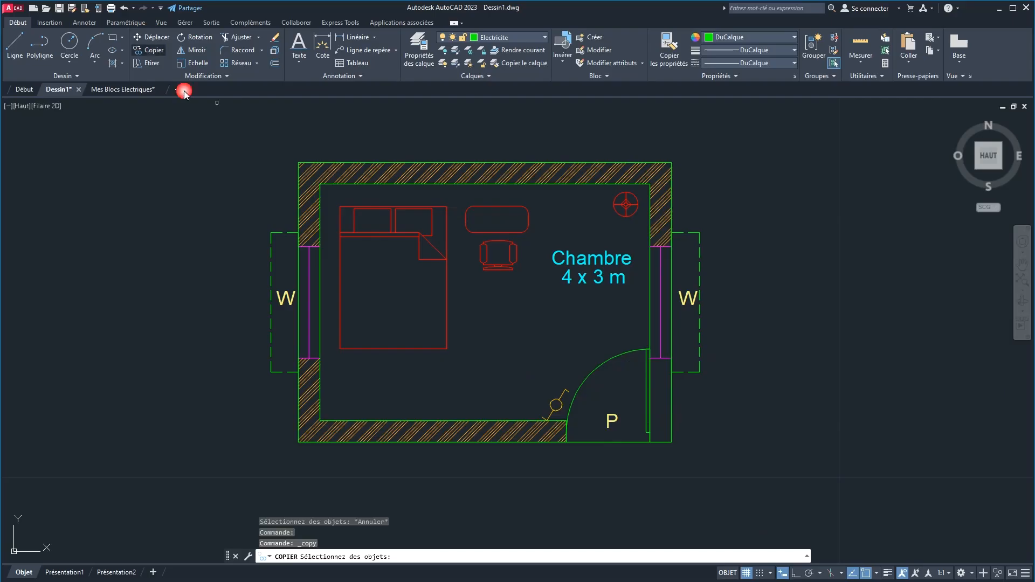
left_click(556, 403)
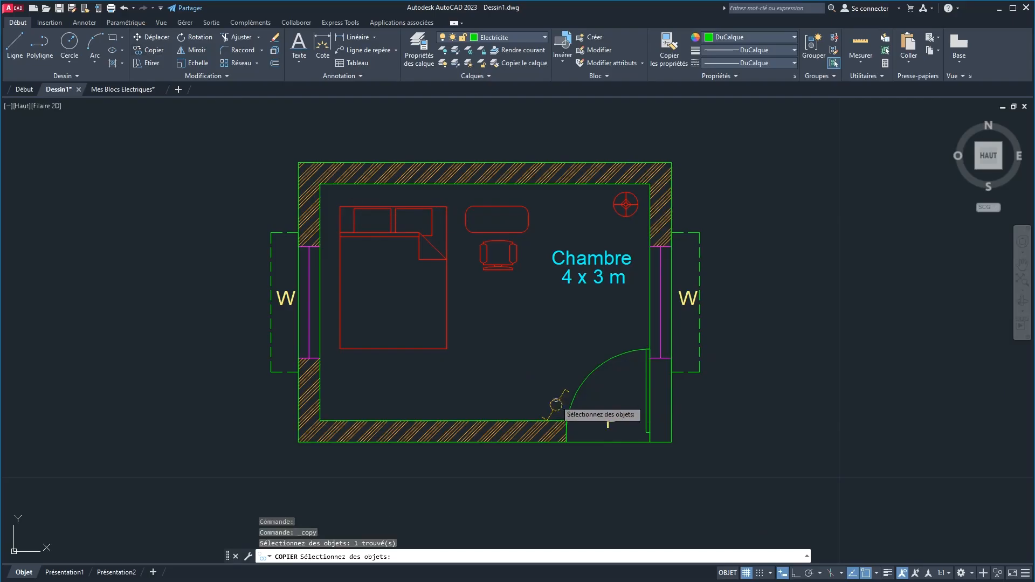
key("Return")
left_click(555, 405)
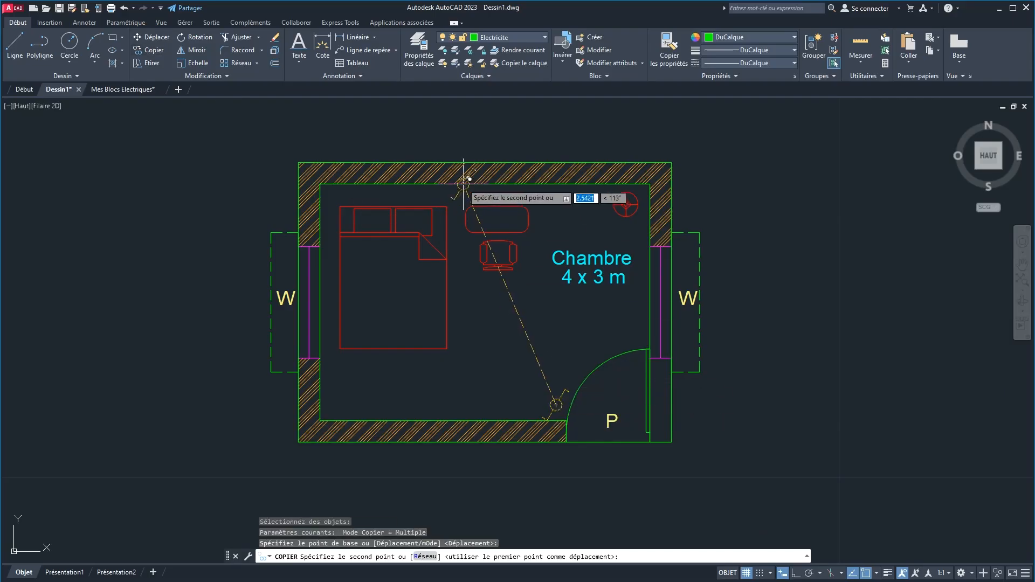
left_click(459, 200)
right_click(557, 296)
left_click(558, 299)
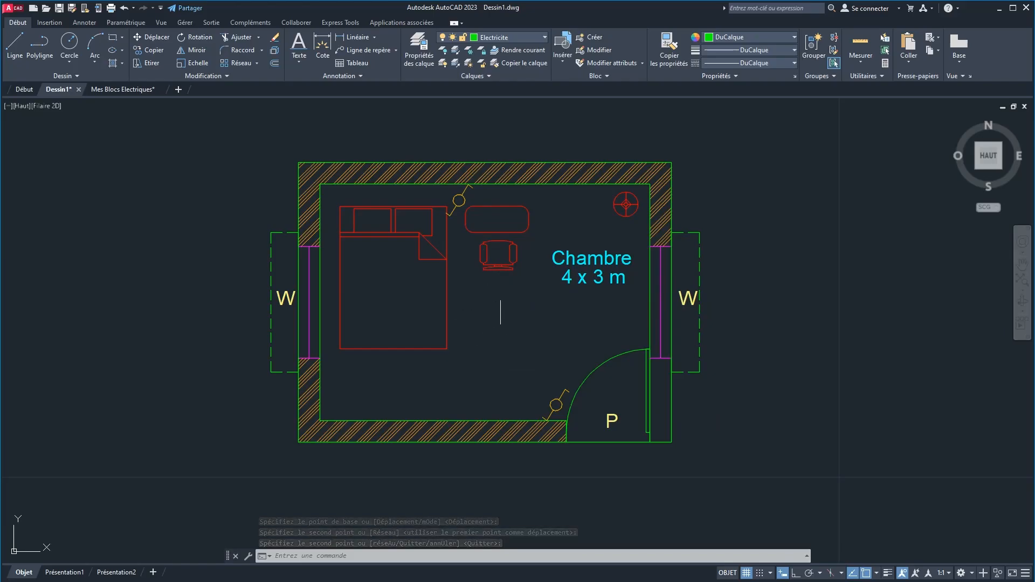
Switch to Mes Blocs Electriques and copy the circle symbol with two filled opposite sectors to the clipboard.
left_click(129, 90)
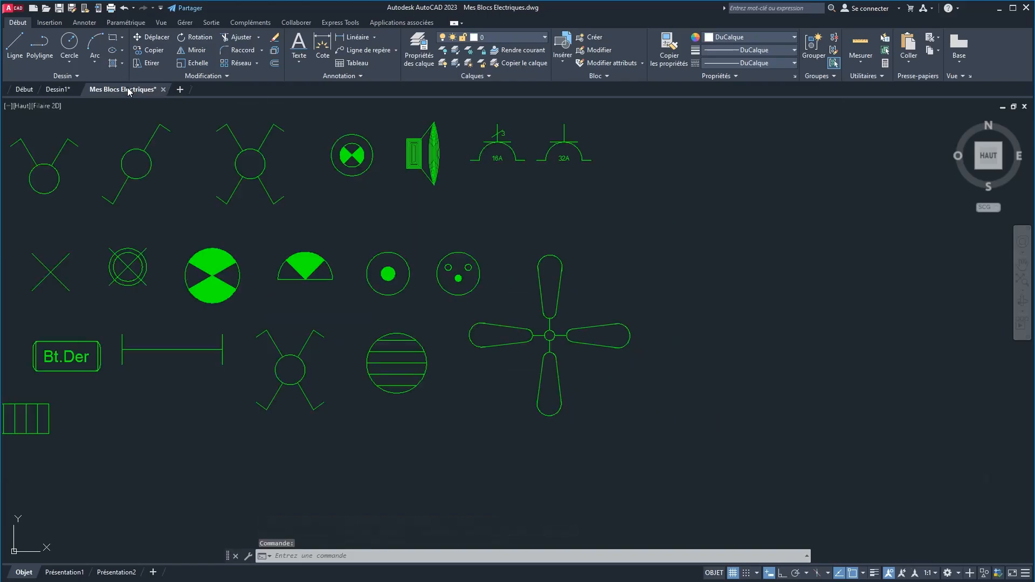
left_click(238, 274)
right_click(239, 274)
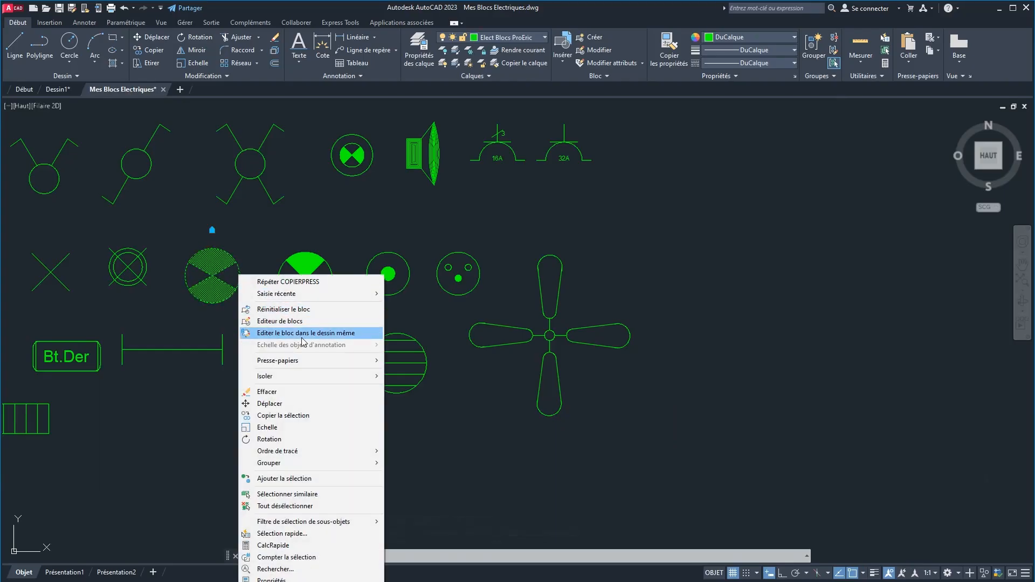
mouse_move(296, 363)
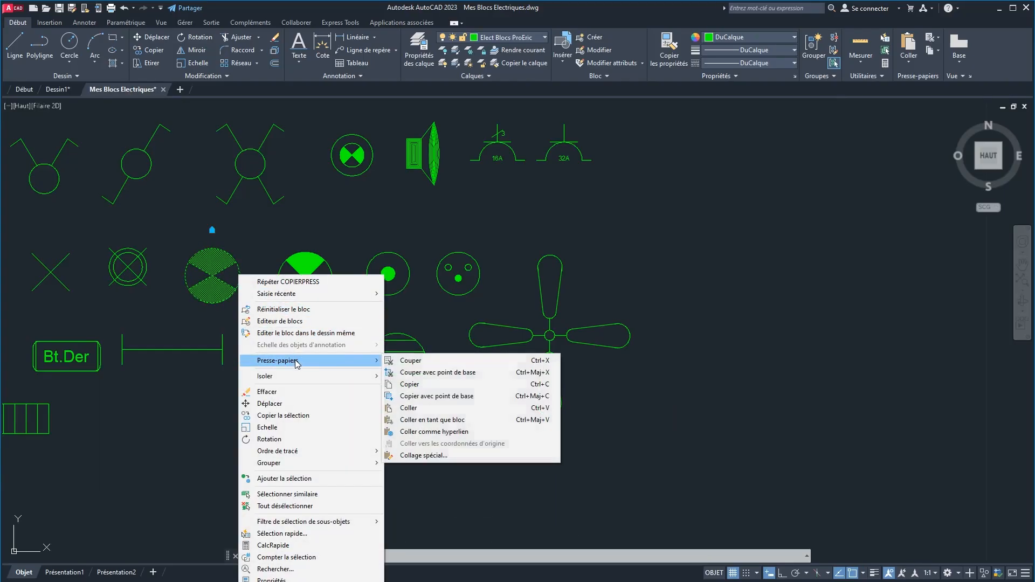
left_click(423, 385)
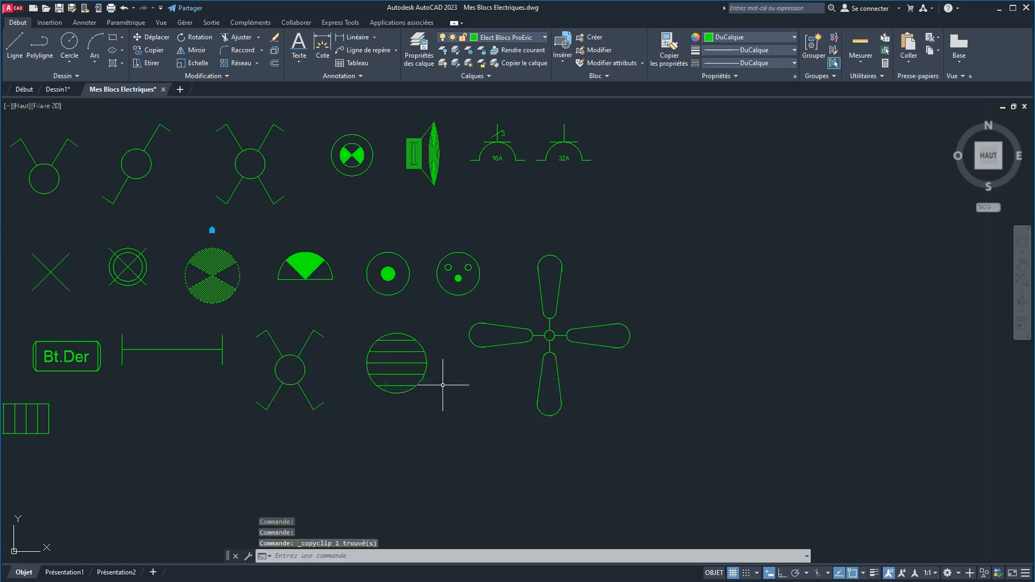
scroll(438, 327, "down", 2)
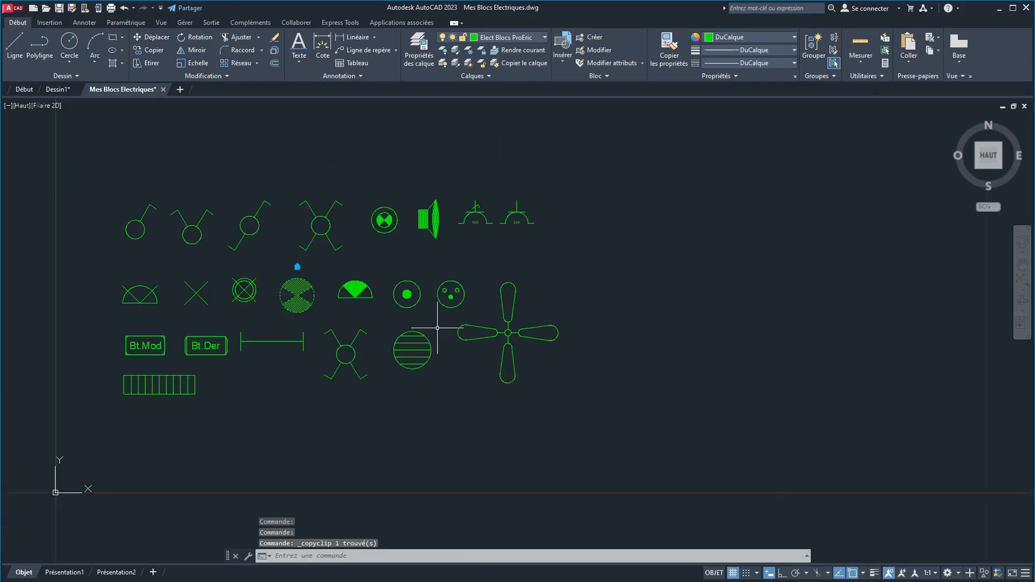
scroll(437, 327, "up", 2)
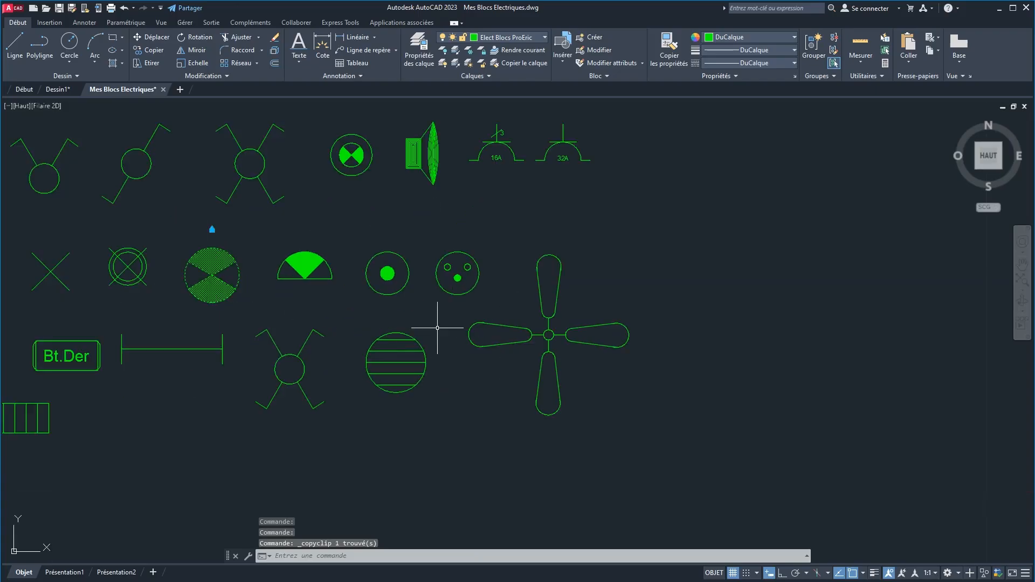
Paste the copied two-sector circle symbol into the Dessin1 plan, just below the chair.
left_click(57, 90)
right_click(536, 327)
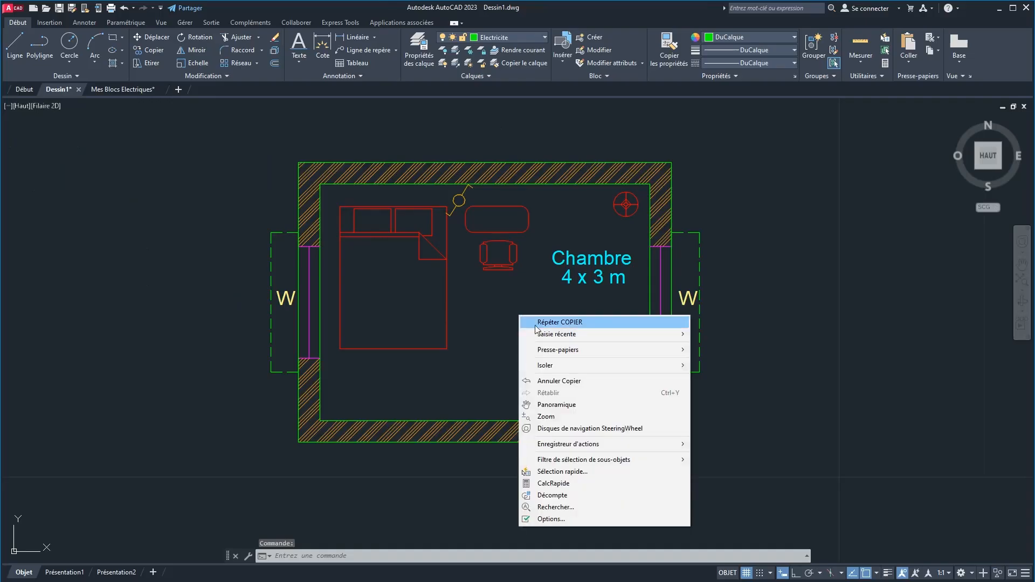
mouse_move(578, 350)
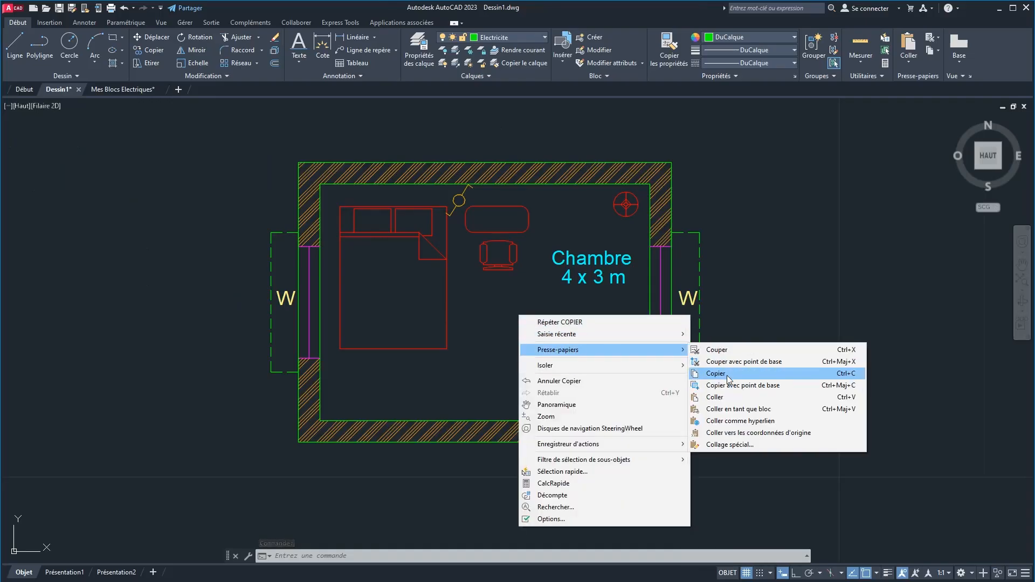
left_click(717, 397)
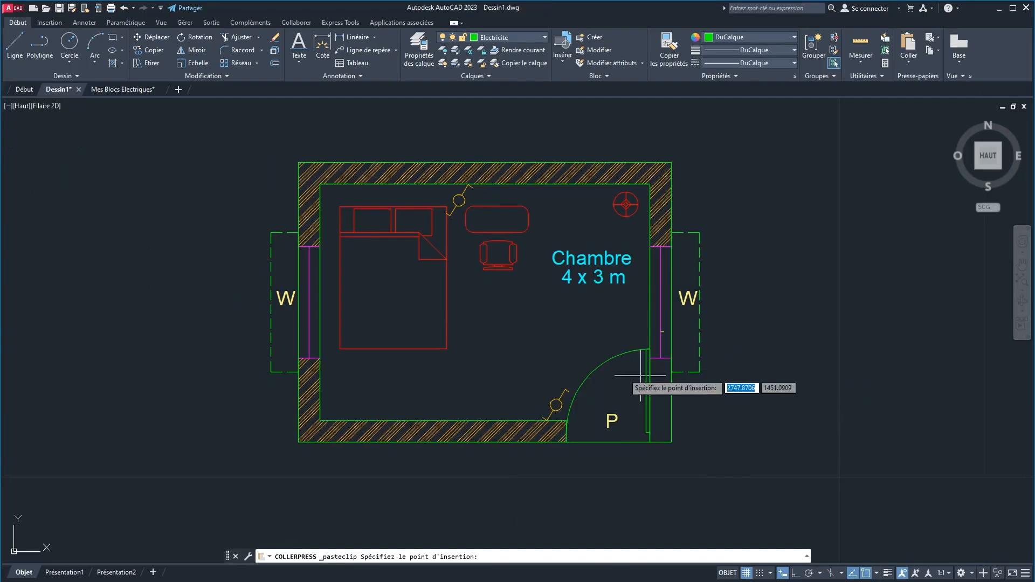
left_click(481, 333)
Try to scale down the pasted two-sector circle symbol about its centre, and undo the scaling.
left_click(502, 315)
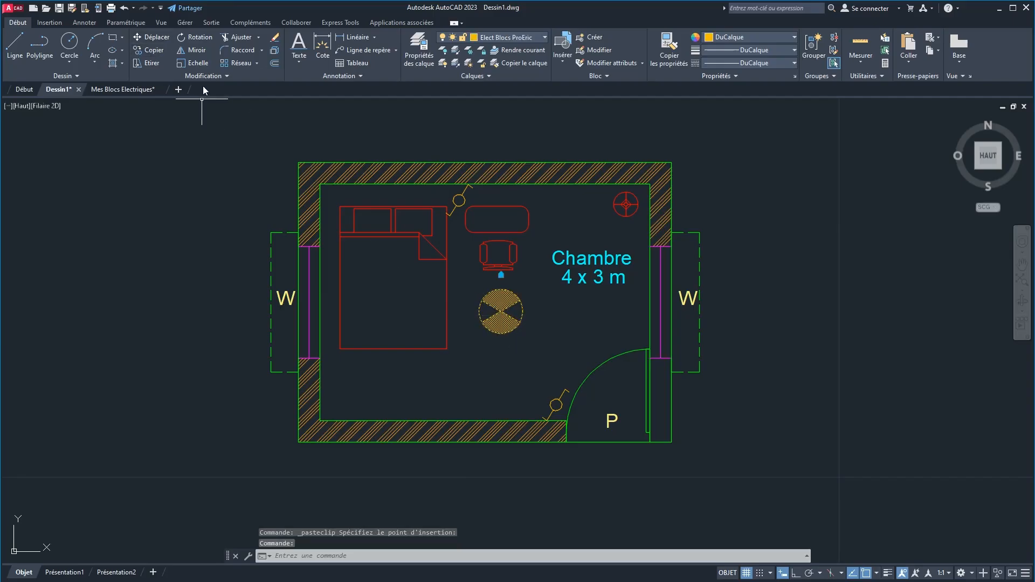
left_click(180, 64)
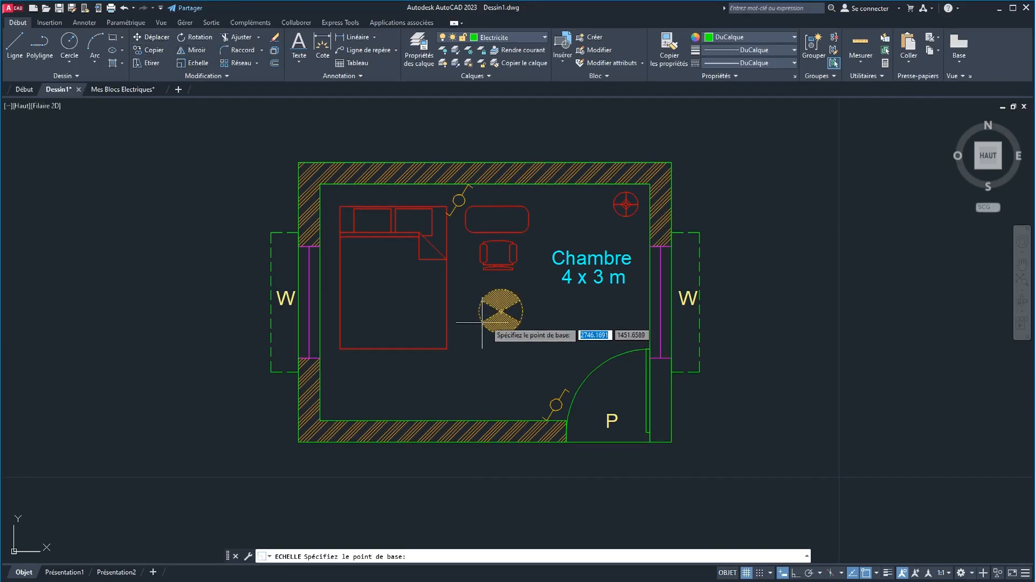
left_click(501, 312)
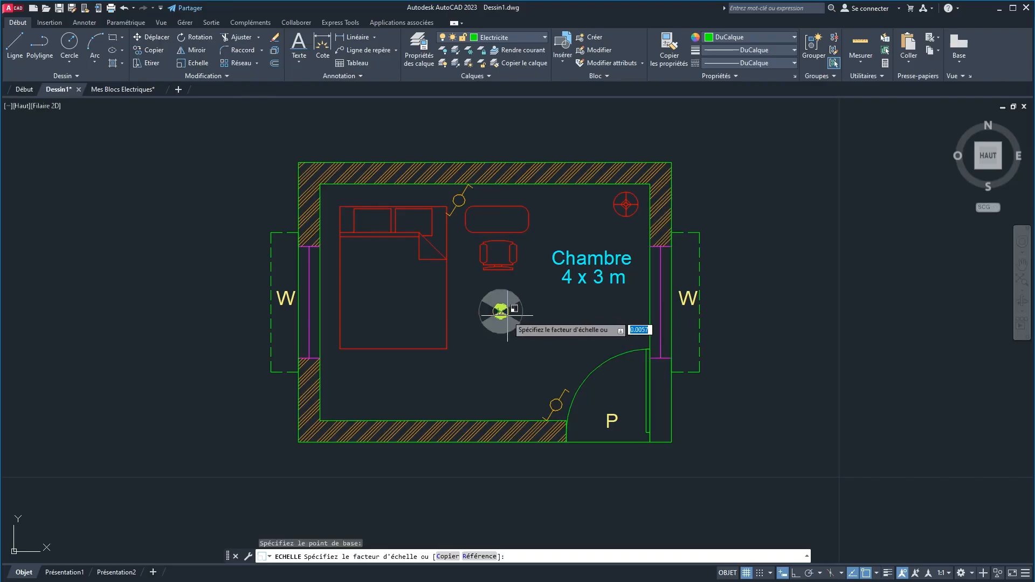
left_click(508, 303)
scroll(502, 314, "up", 6)
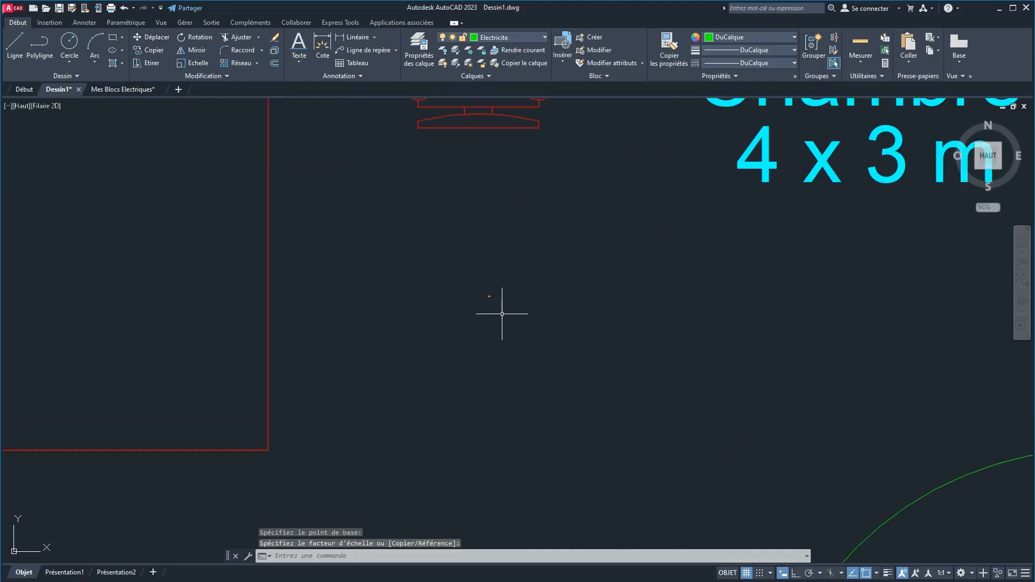
scroll(531, 328, "down", 3)
key("ctrl+z")
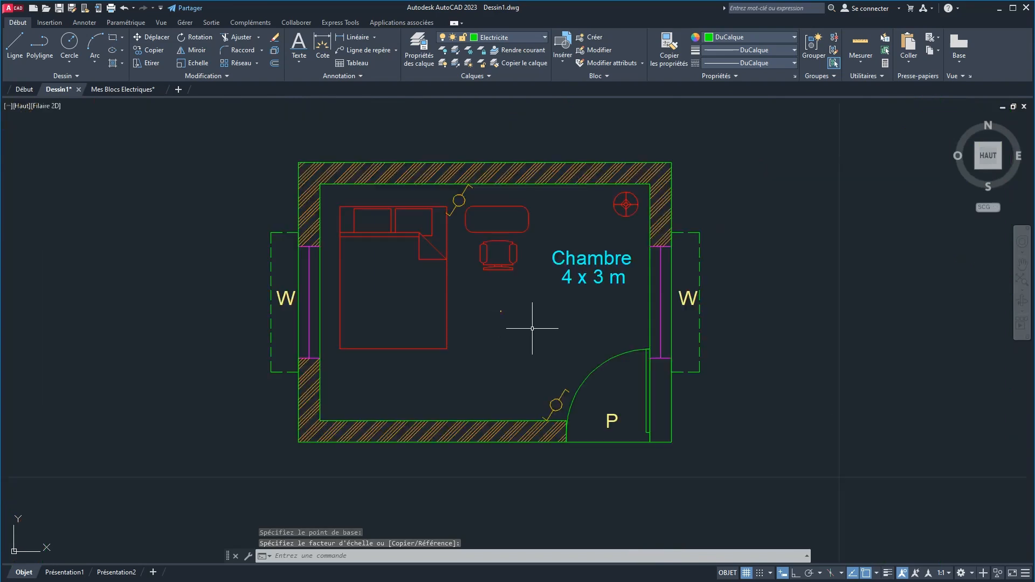
key("ctrl+z")
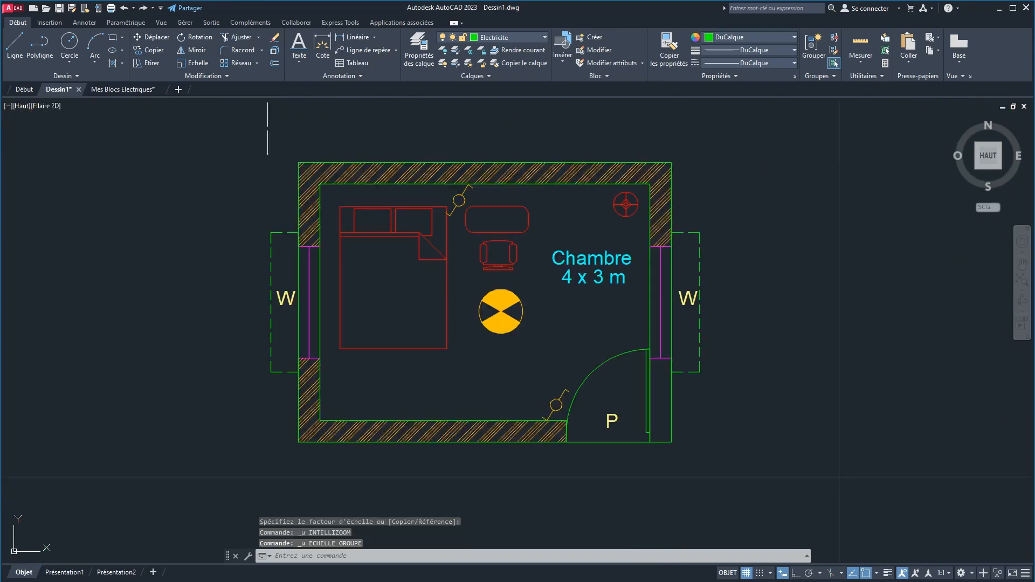
Scale the two-sector circle symbol below the chair about its centre by a factor of 0.6.
left_click(186, 65)
left_click(495, 312)
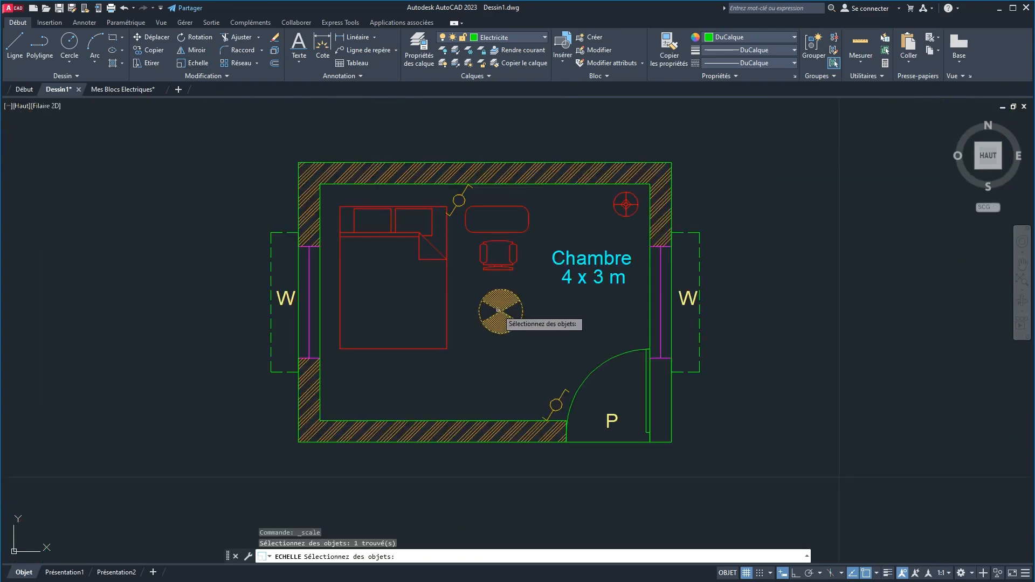
key("Return")
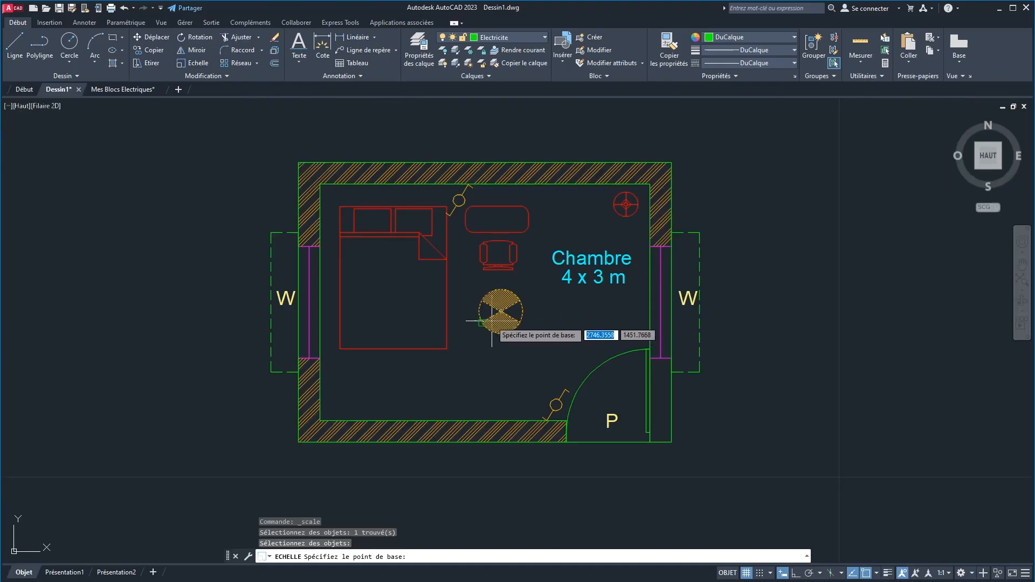
left_click(501, 311)
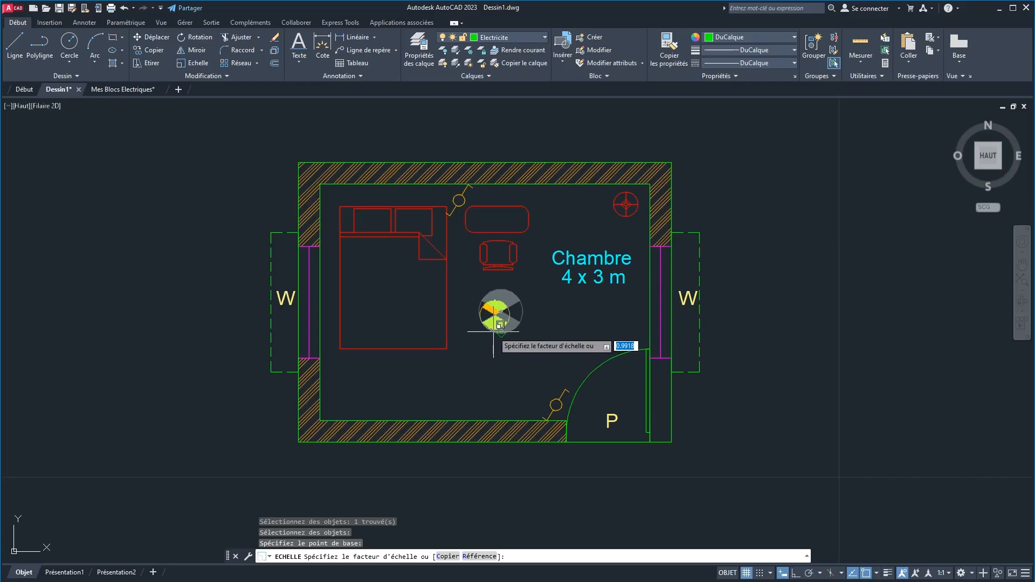
type("0.6")
key("Return")
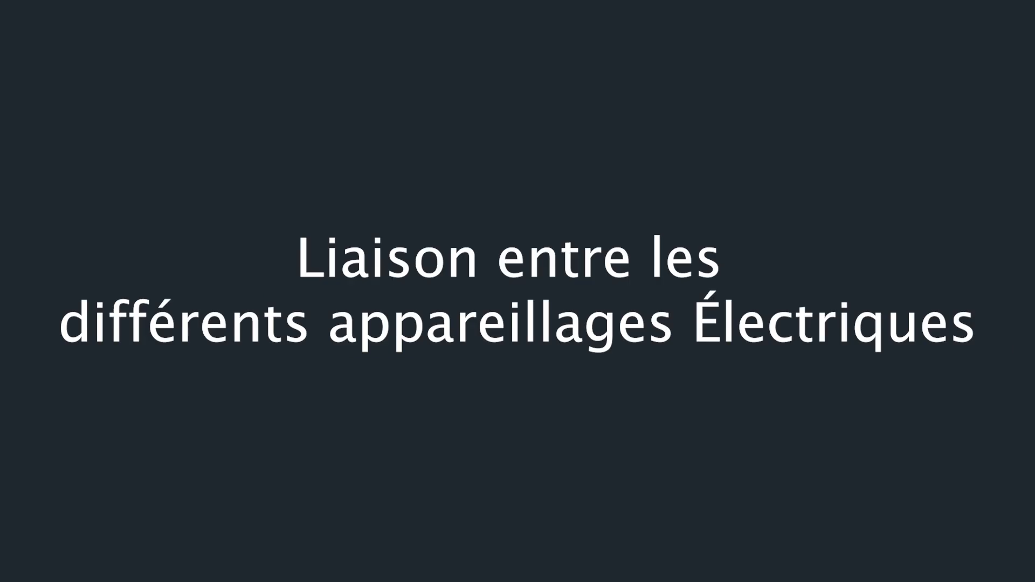
Make Elect Conn the current layer and draw a curved spline from the switch beside the door to the two-sector light symbol.
left_click(513, 38)
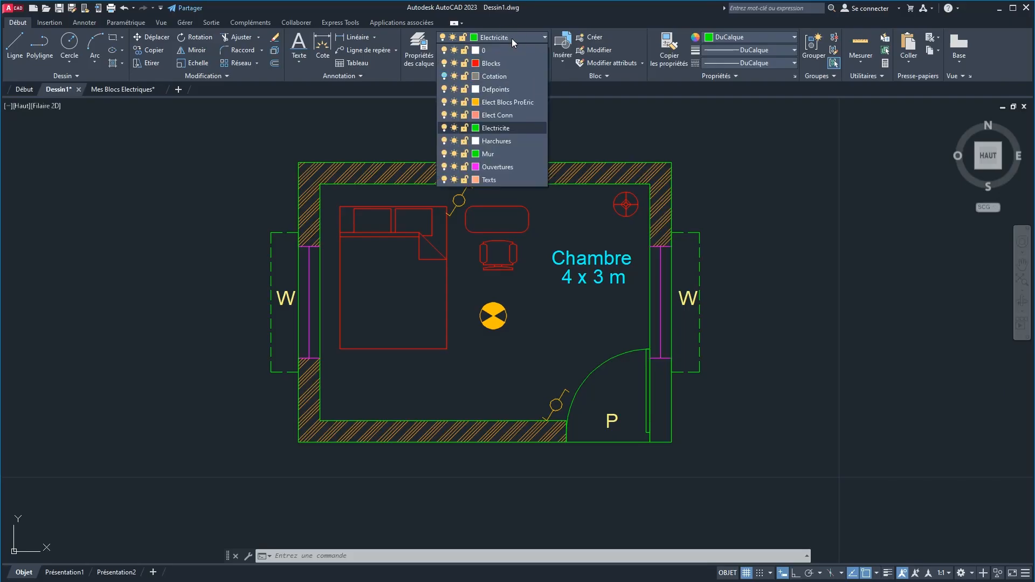
left_click(495, 115)
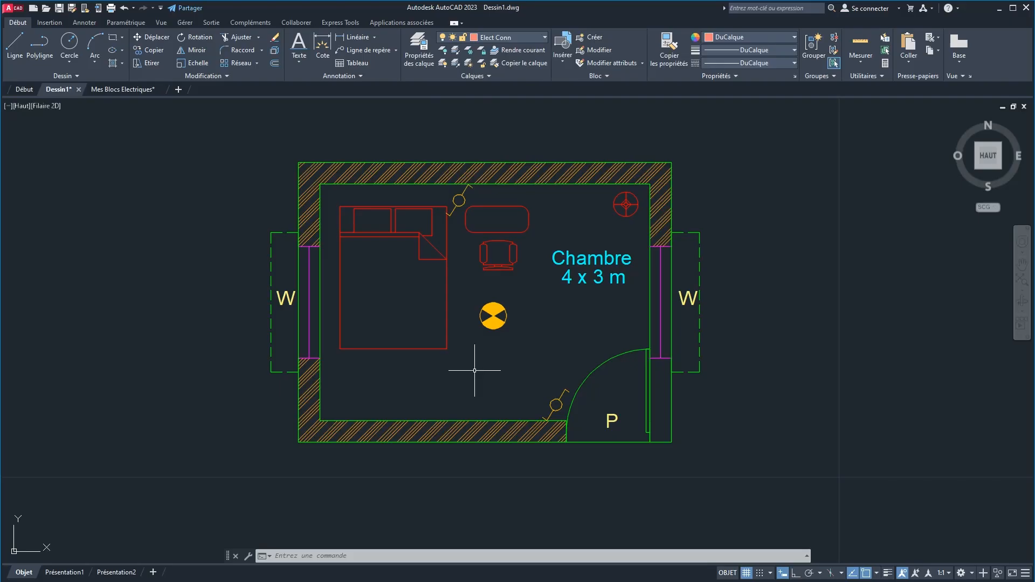
type("SPL")
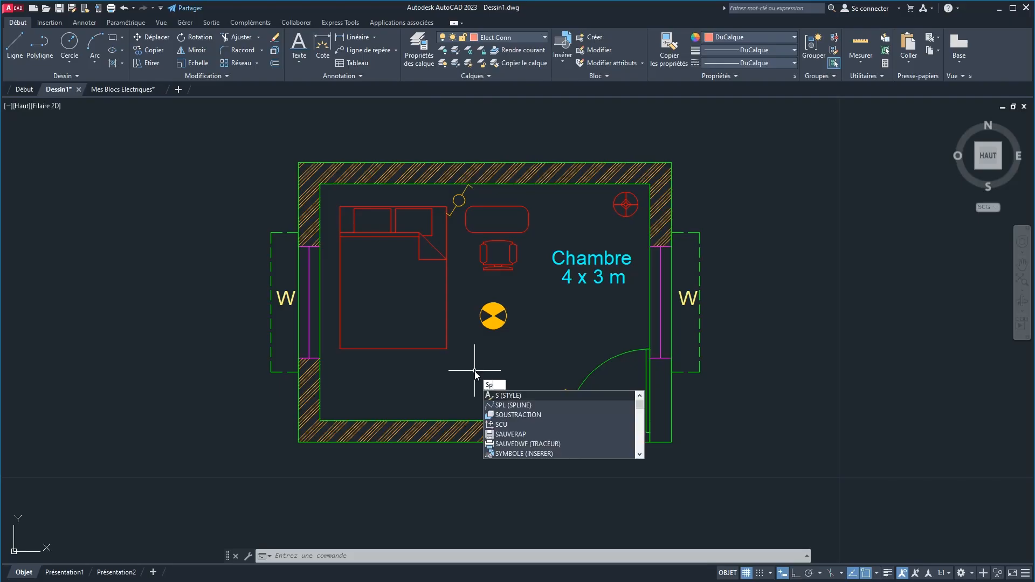
key("Return")
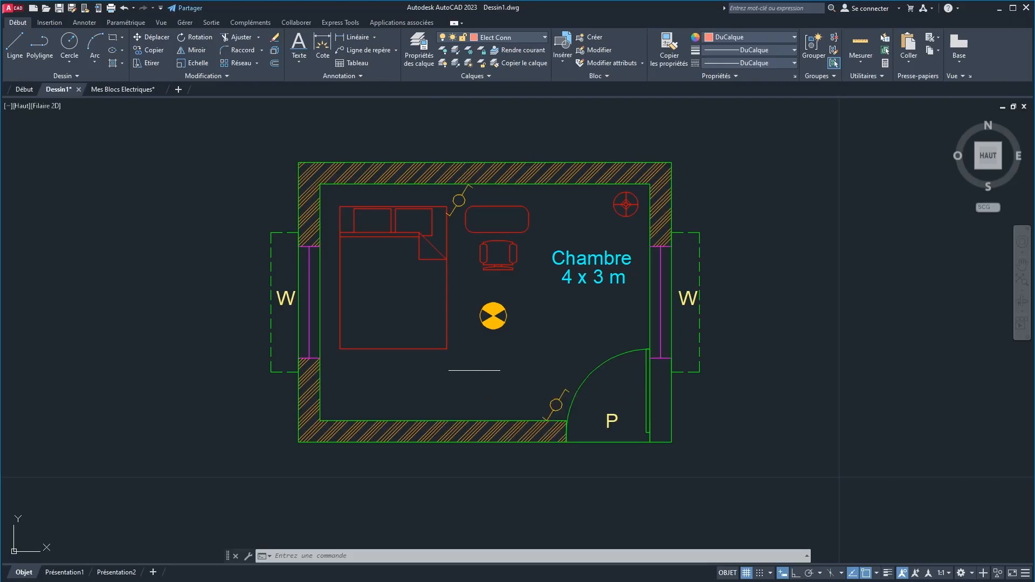
left_click(553, 406)
left_click(473, 395)
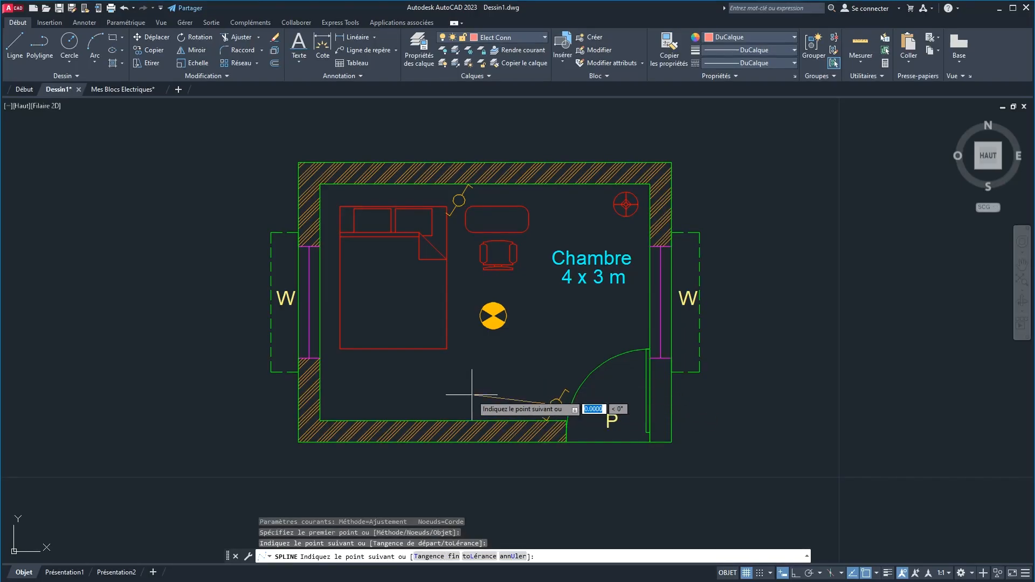
left_click(488, 327)
left_click(549, 286)
Draw a second spline from the light symbol's centre, curving around the chair, to the switch on the upper wall.
right_click(532, 311)
left_click(536, 317)
left_click(493, 315)
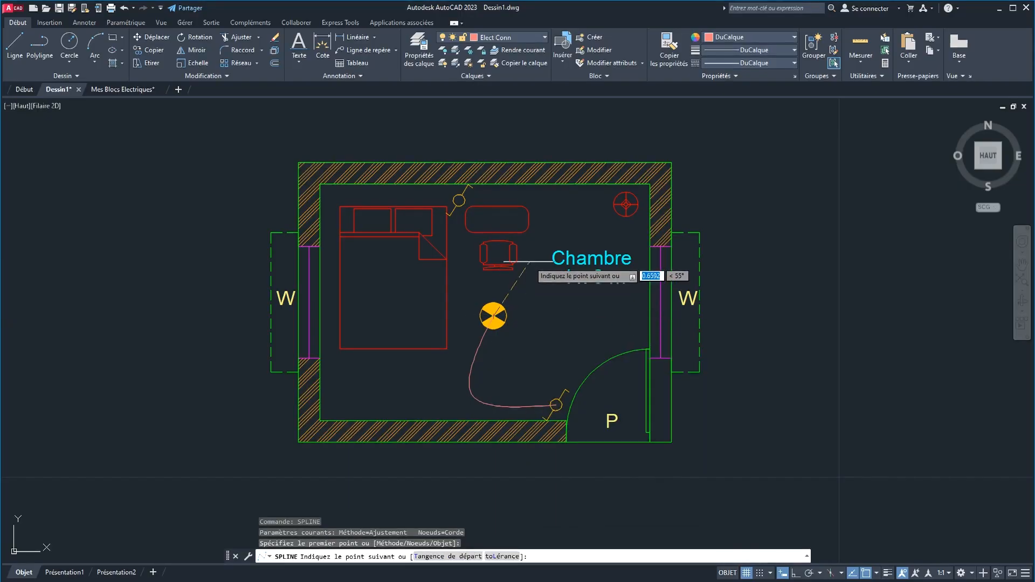
left_click(530, 280)
left_click(459, 200)
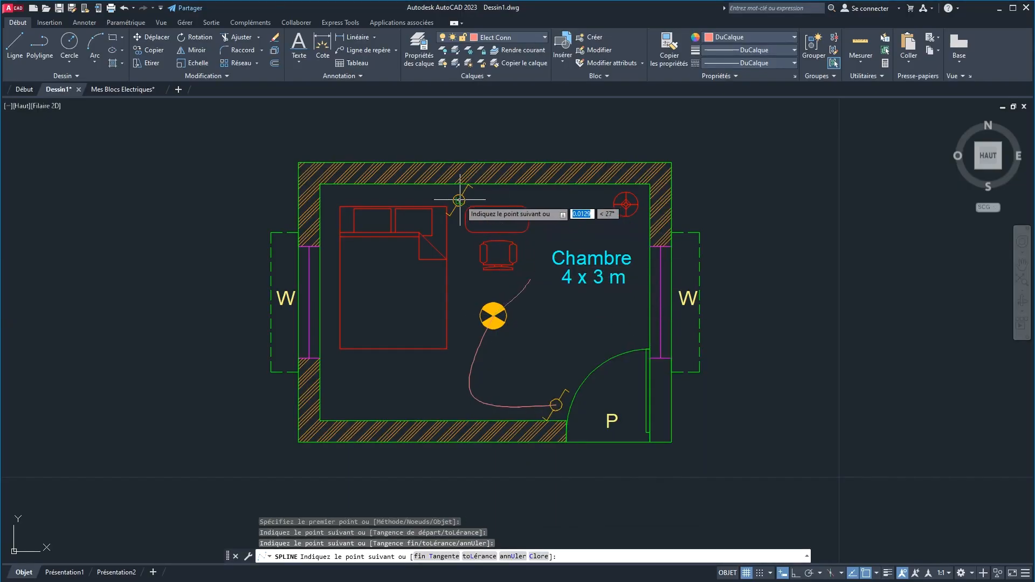
right_click(434, 179)
left_click(459, 185)
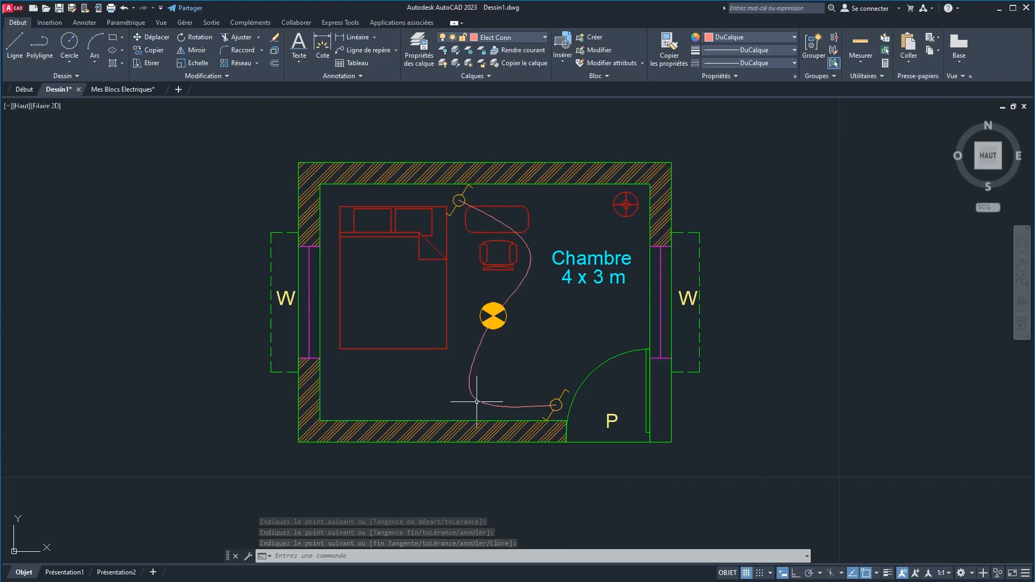
Change the linetype of both connection splines to INTERROMPU and clear the selection.
left_click(518, 291)
left_click(759, 61)
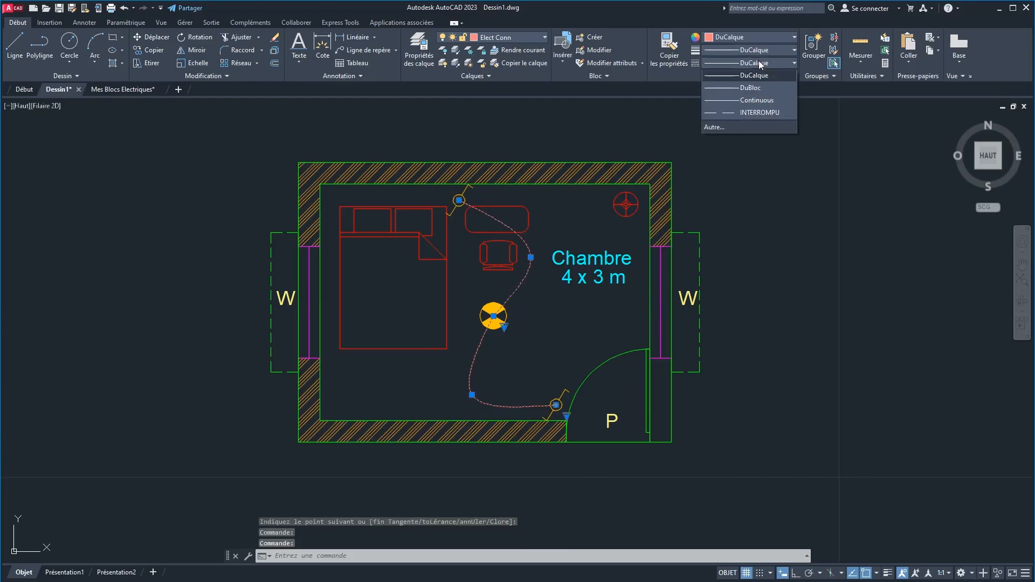
left_click(733, 113)
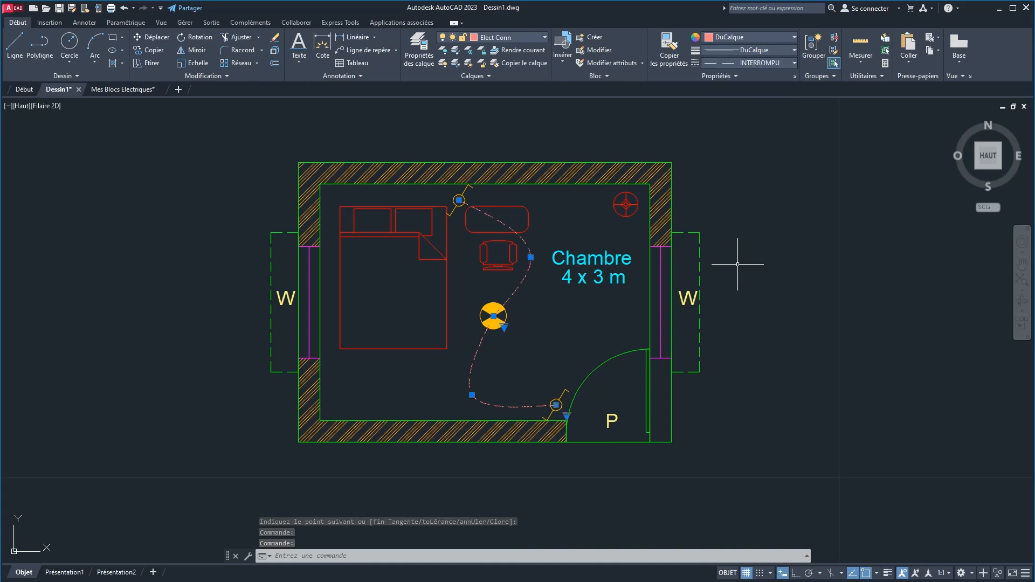
key("Escape")
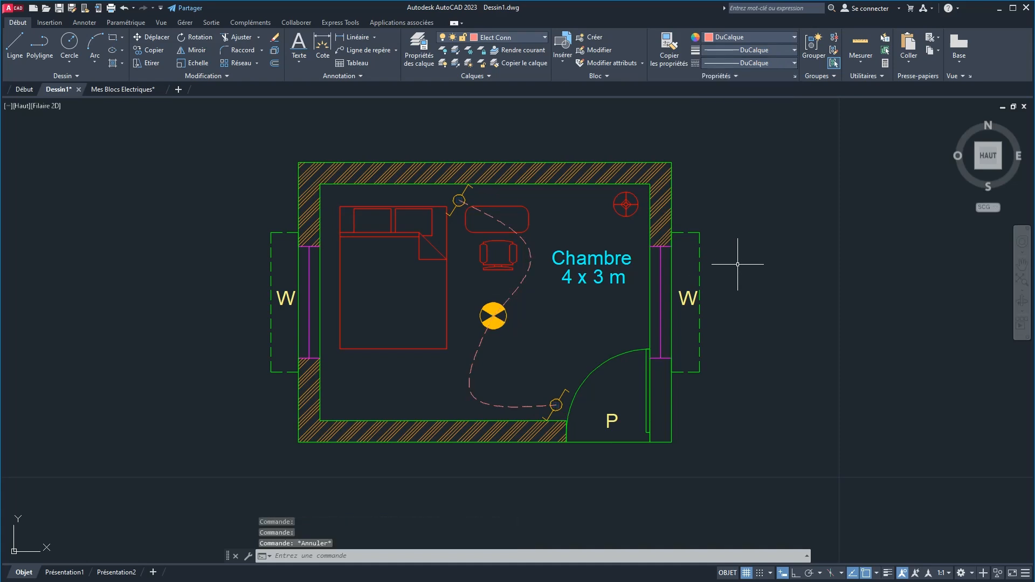
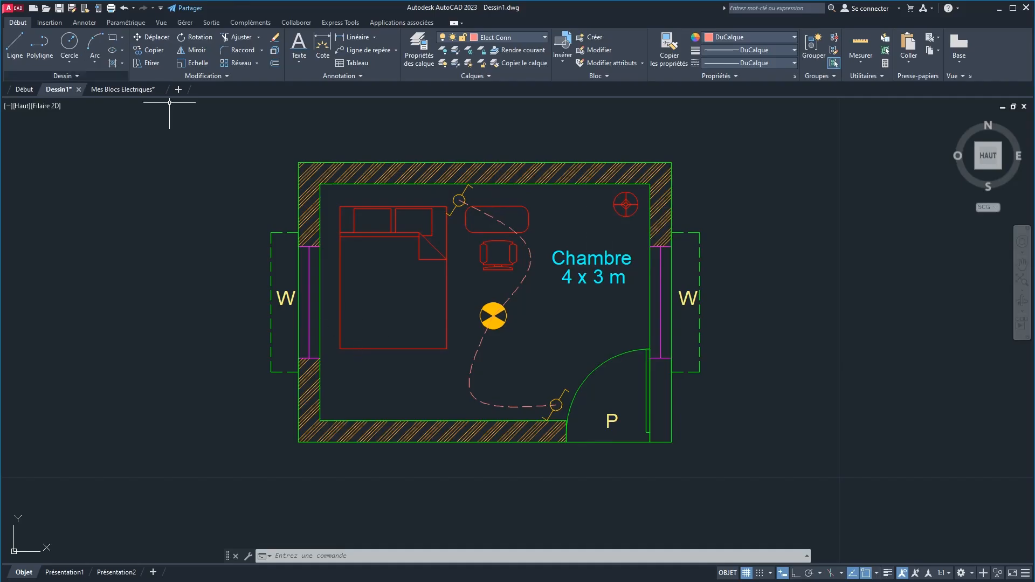
Look over Mes Blocs Electriques, check the minimum socket quantity for CHAMBRE in the Legrand NF C 15-100 PDF, and return to AutoCAD.
left_click(124, 91)
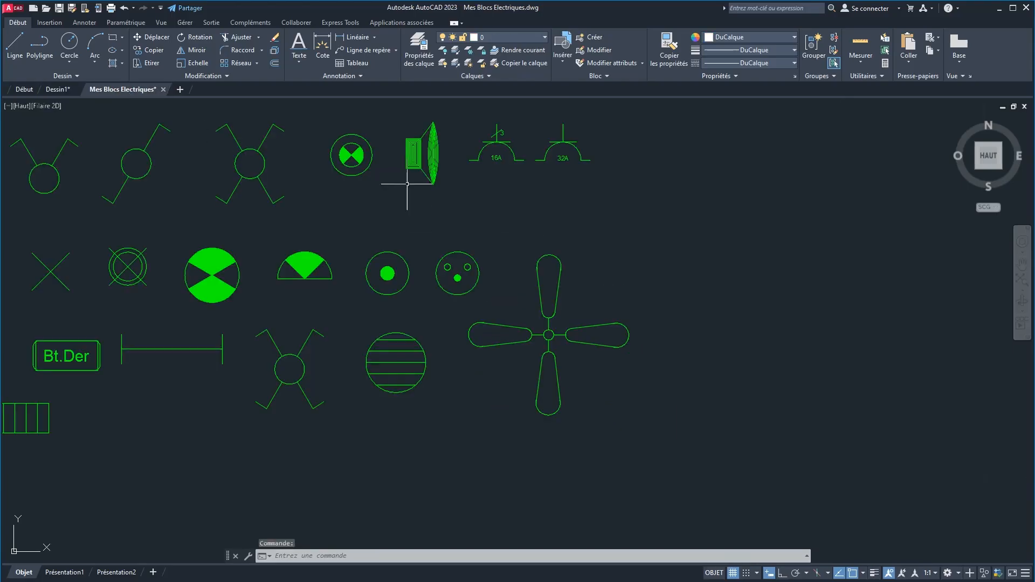
middle_click_drag(356, 363, 454, 361)
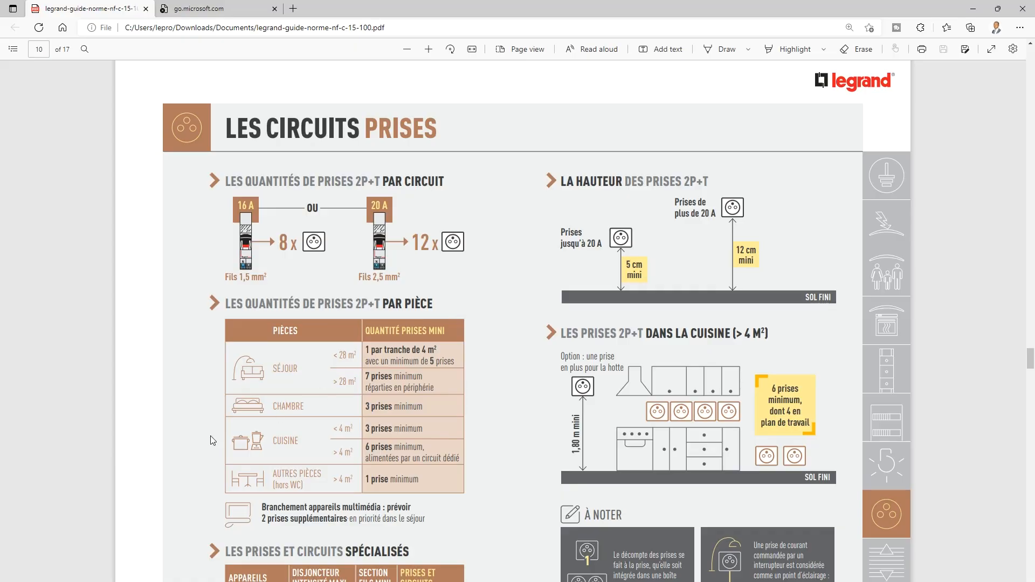
triple_click(386, 413)
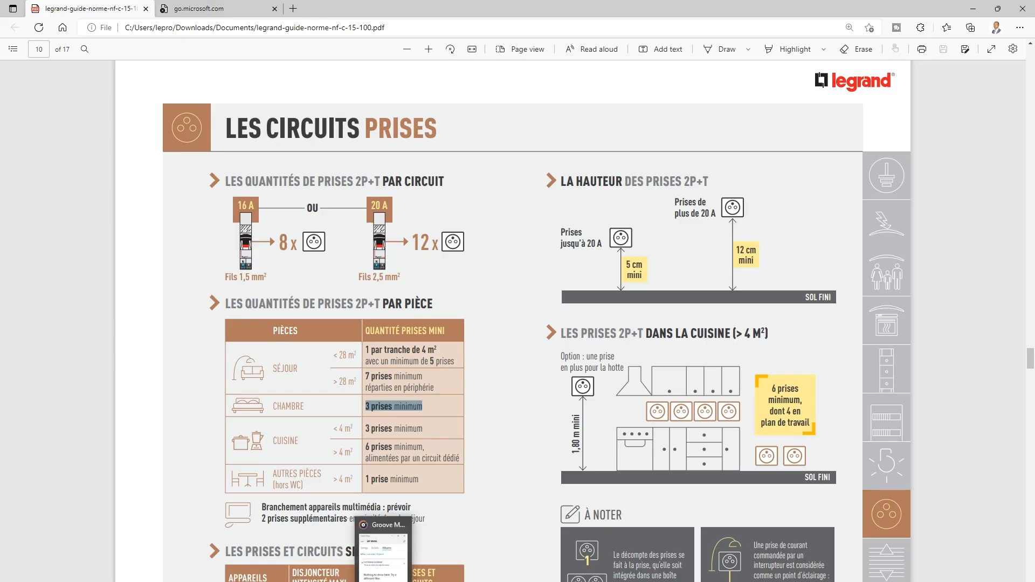
mouse_move(357, 581)
left_click(299, 561)
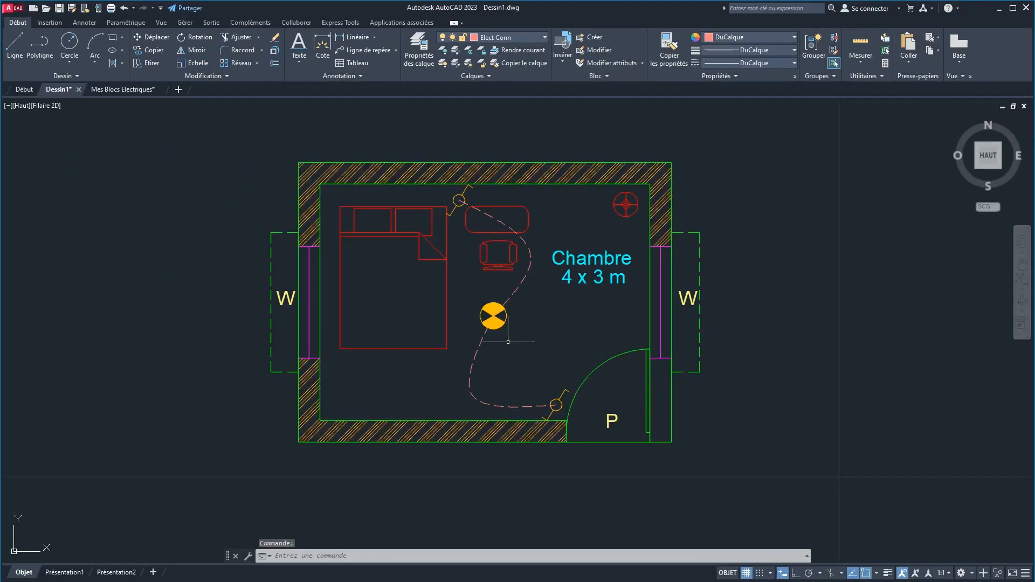
Switch to Mes Blocs Electriques and copy the socket symbol, a circle with two small holes and a dot, to the clipboard.
left_click(126, 90)
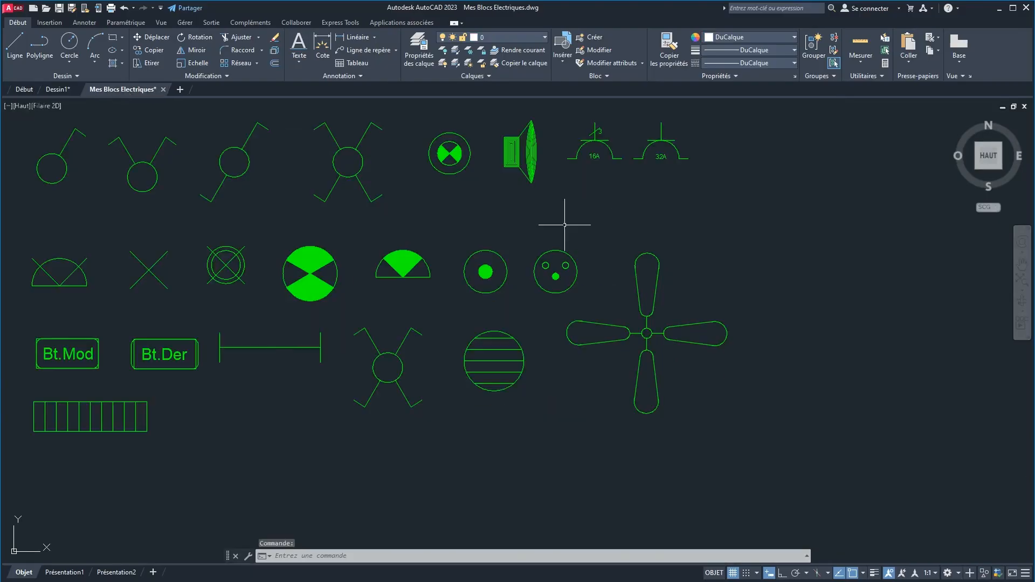
left_click(562, 251)
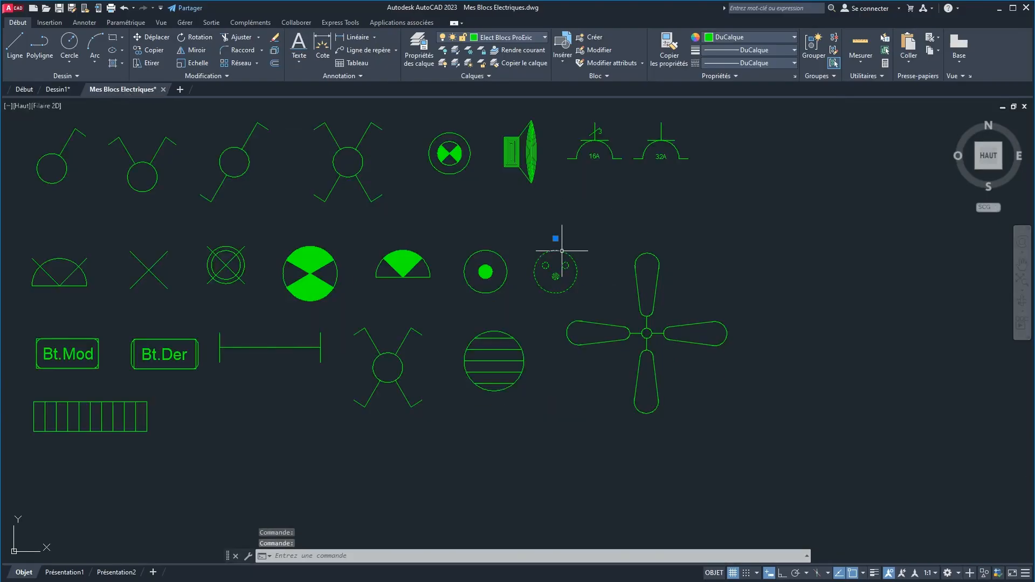
right_click(562, 251)
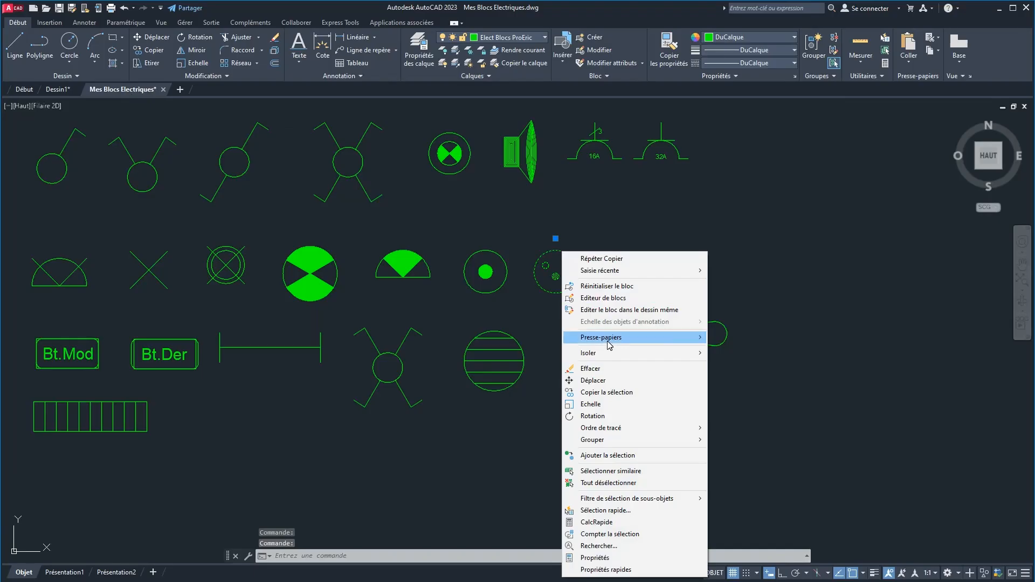
mouse_move(609, 345)
left_click(747, 361)
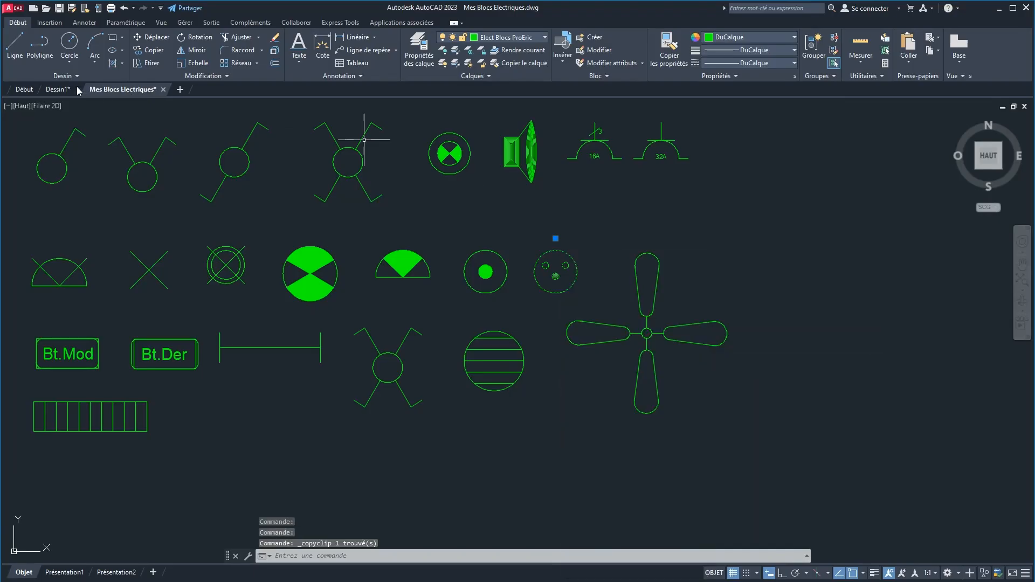
Paste the copied socket symbol into the Dessin1 plan, between the room label and the door swing.
left_click(58, 89)
right_click(569, 330)
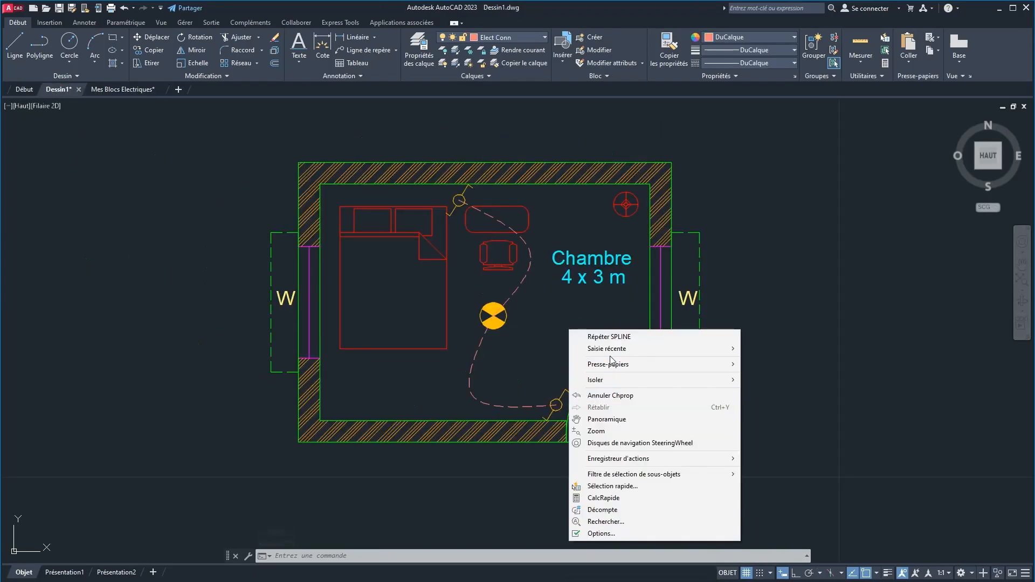
mouse_move(612, 364)
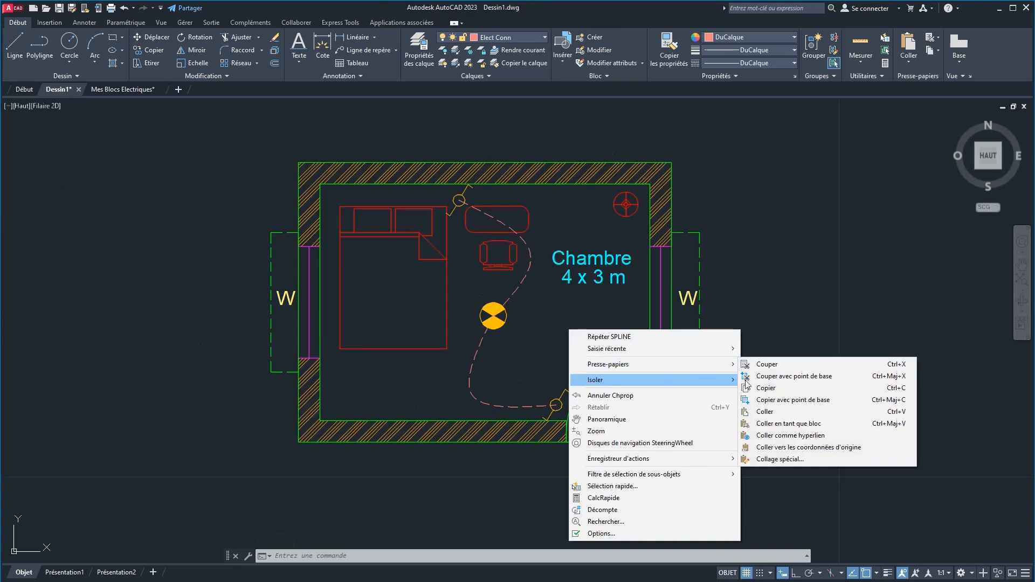
left_click(769, 413)
left_click(599, 327)
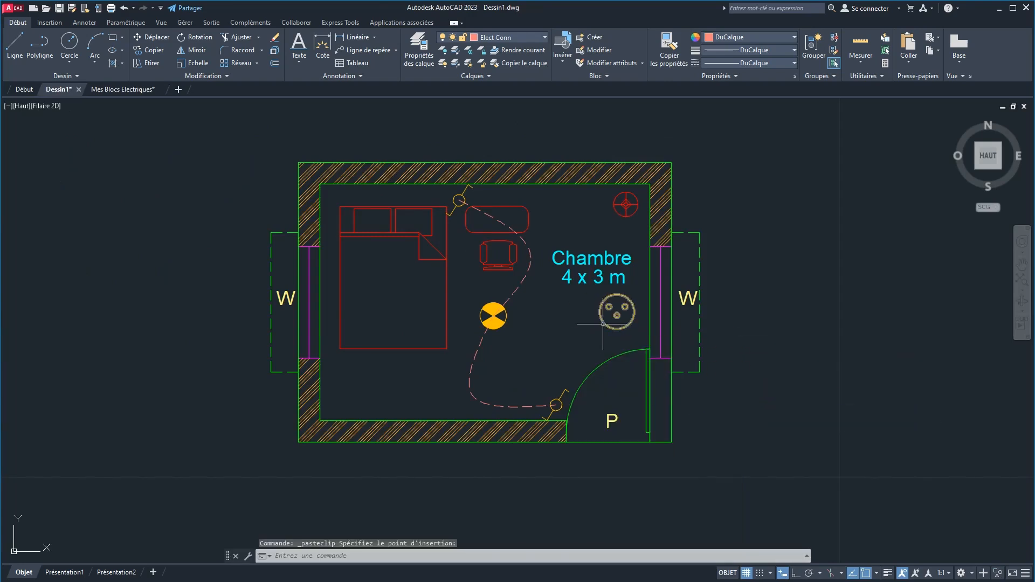
Scale the pasted socket symbol by a factor of 0.6.
left_click(192, 64)
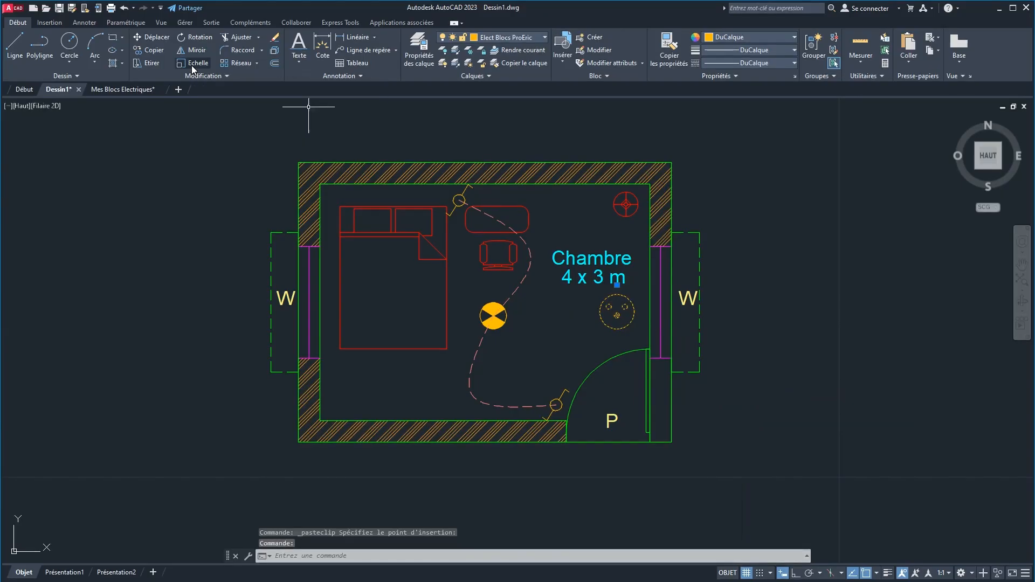
left_click(610, 324)
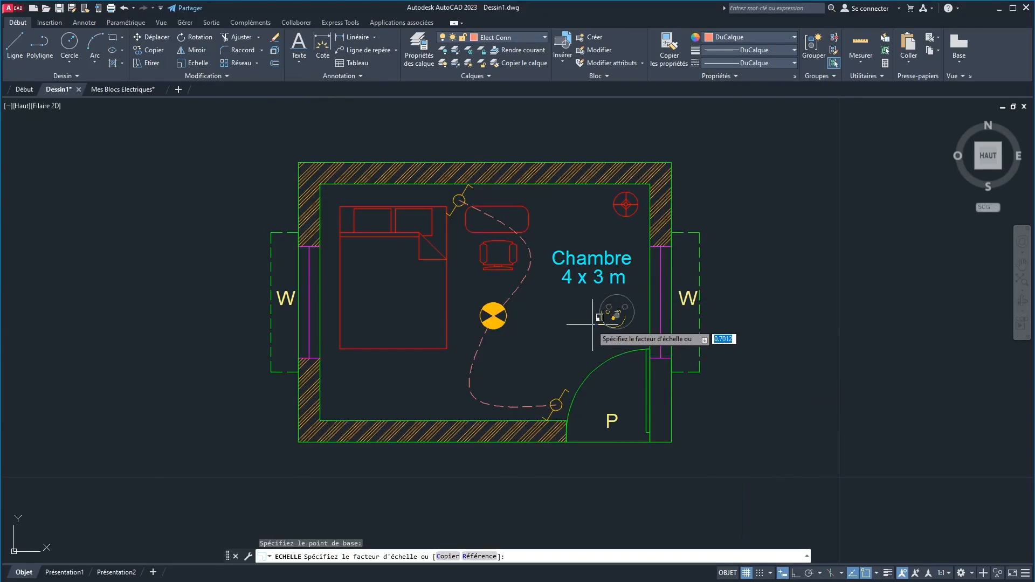
type("0.6")
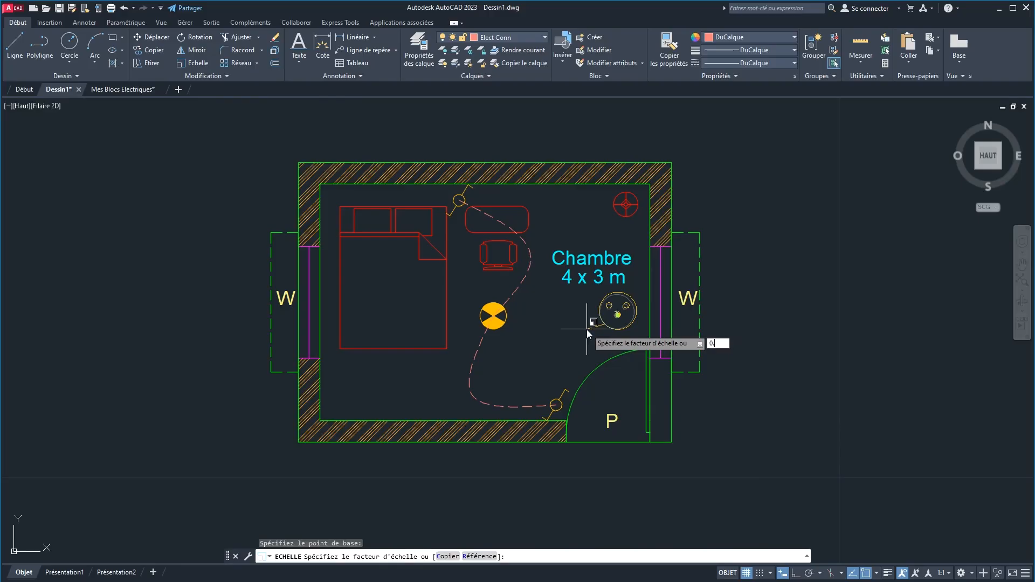
key("Return")
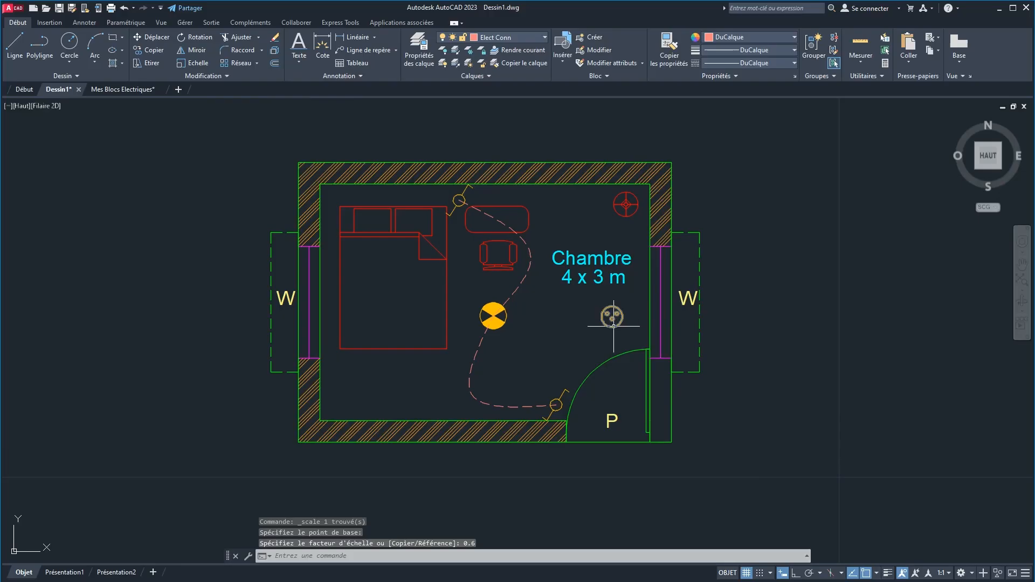
Copy the scaled socket symbol to three spots in a row above the desk and one against the bottom wall below the bed.
left_click(612, 327)
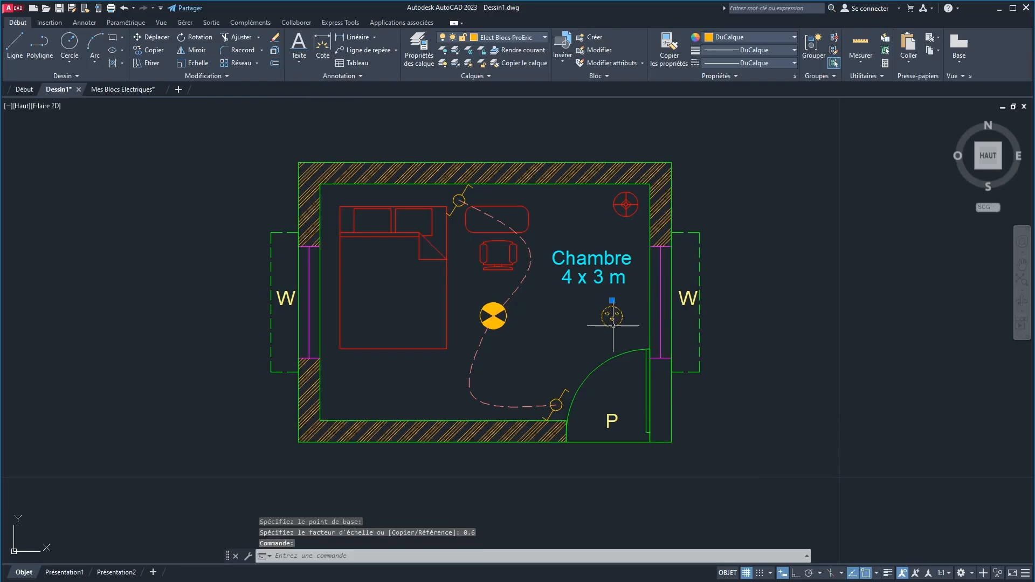
left_click(145, 50)
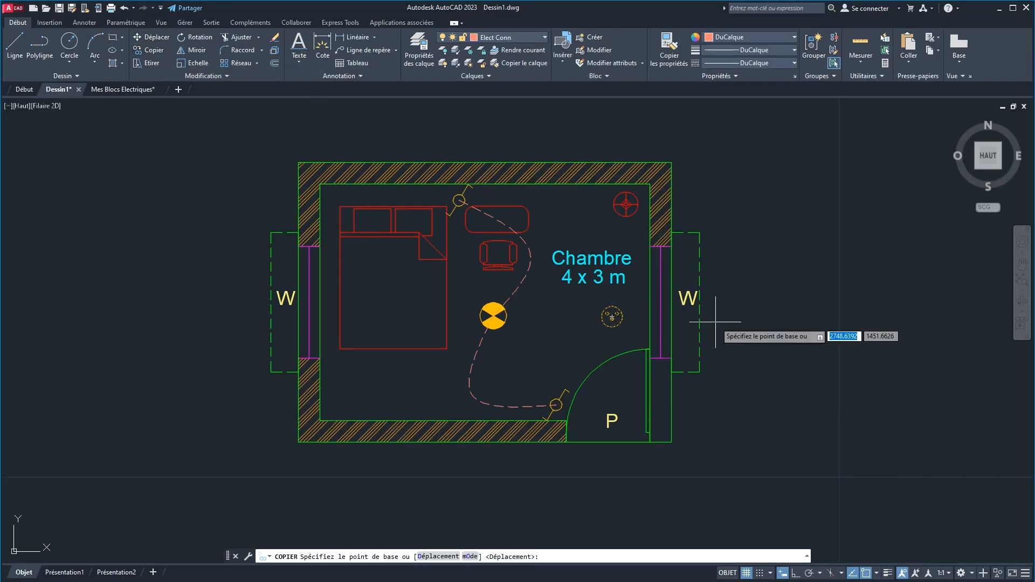
left_click(612, 317)
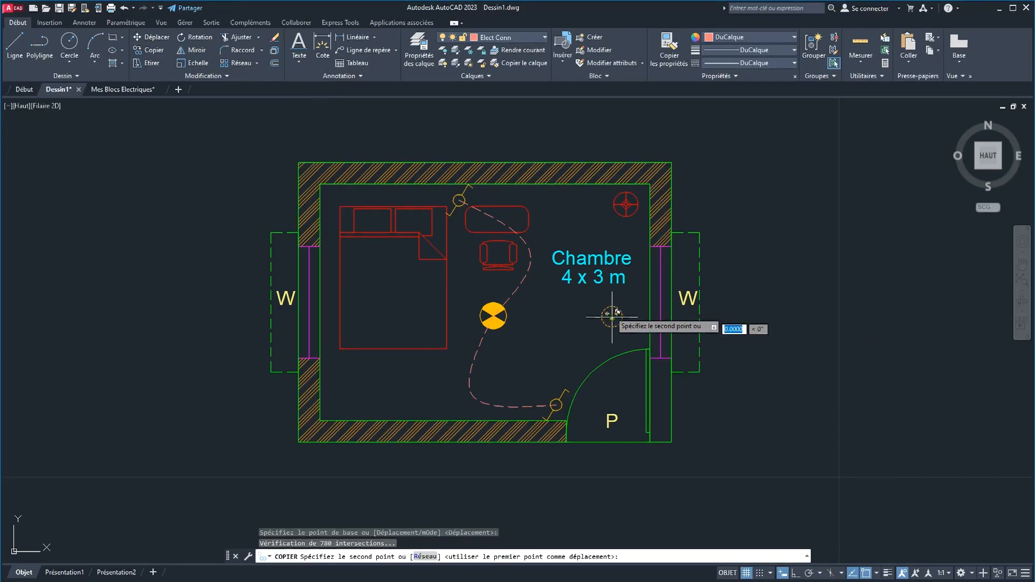
left_click(488, 195)
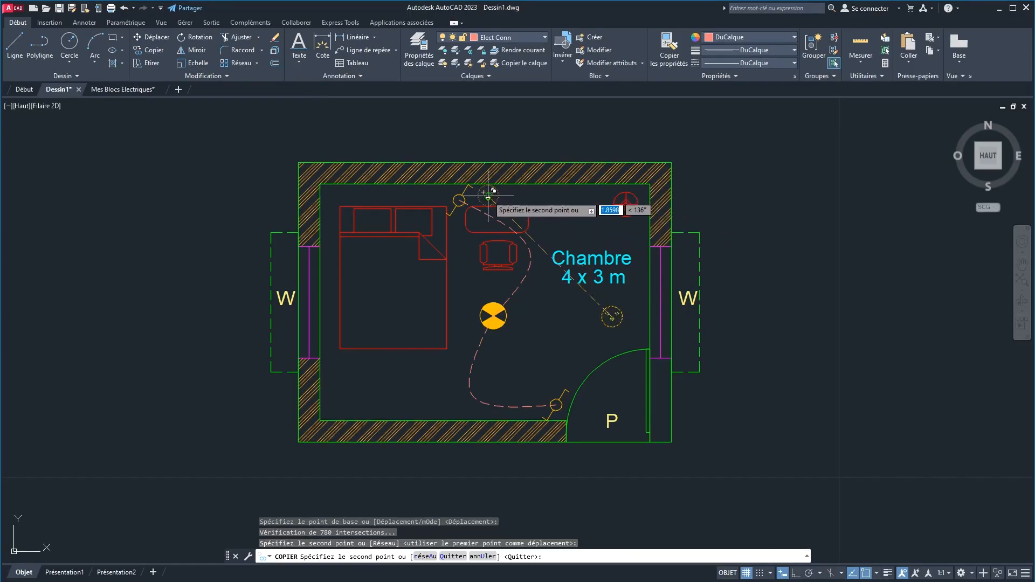
left_click(421, 409)
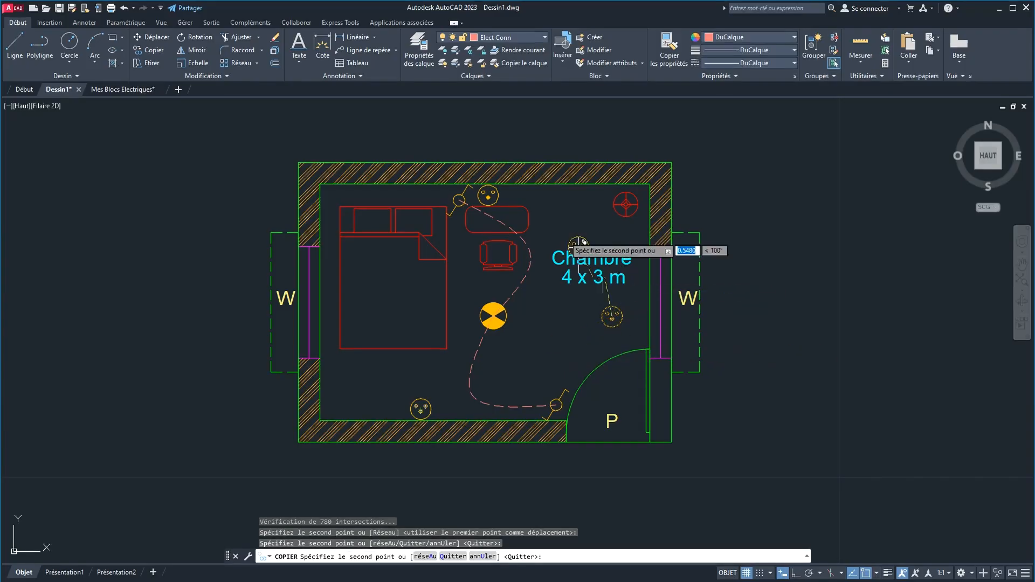
left_click(513, 195)
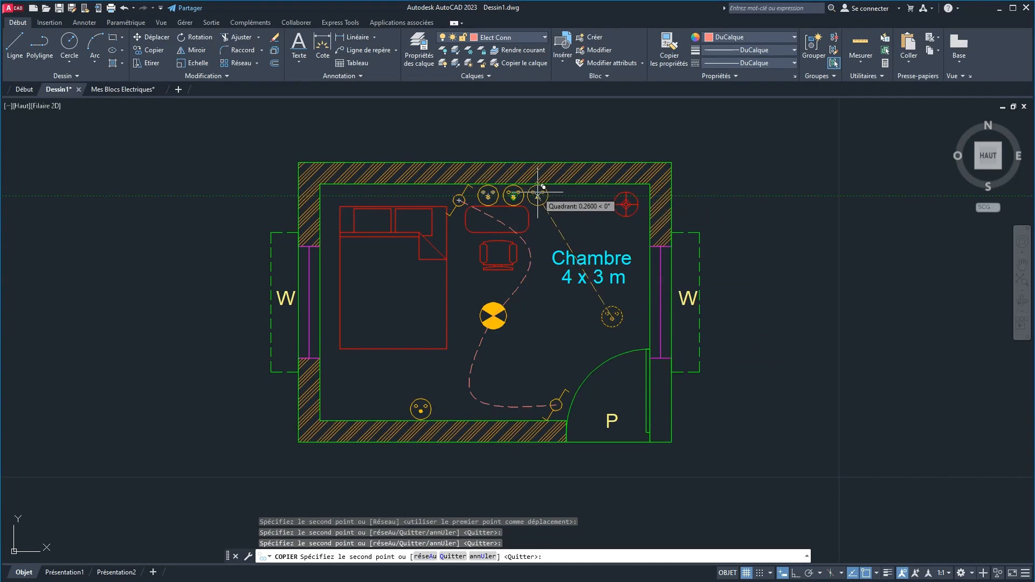
left_click(538, 195)
right_click(567, 241)
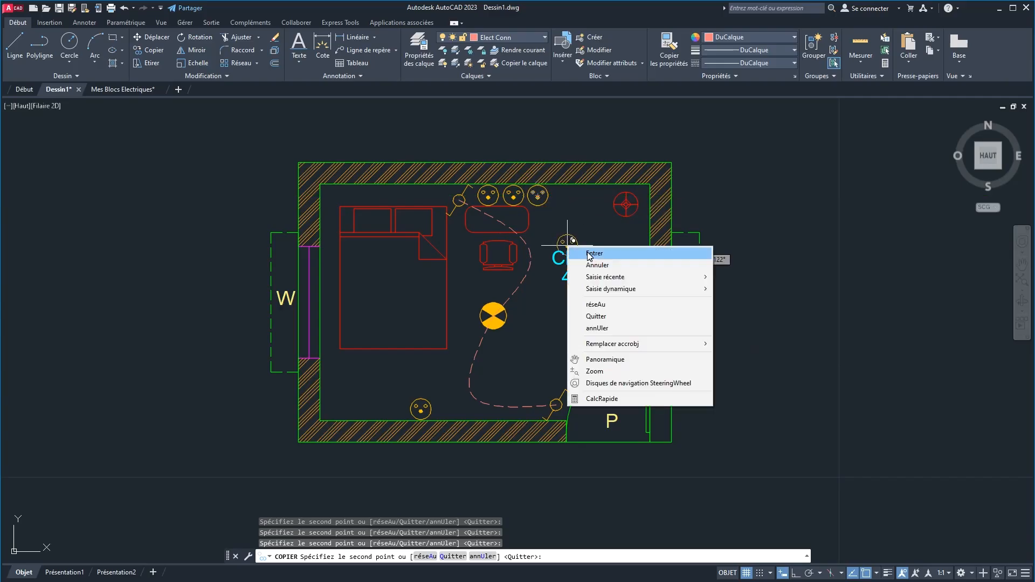
left_click(590, 254)
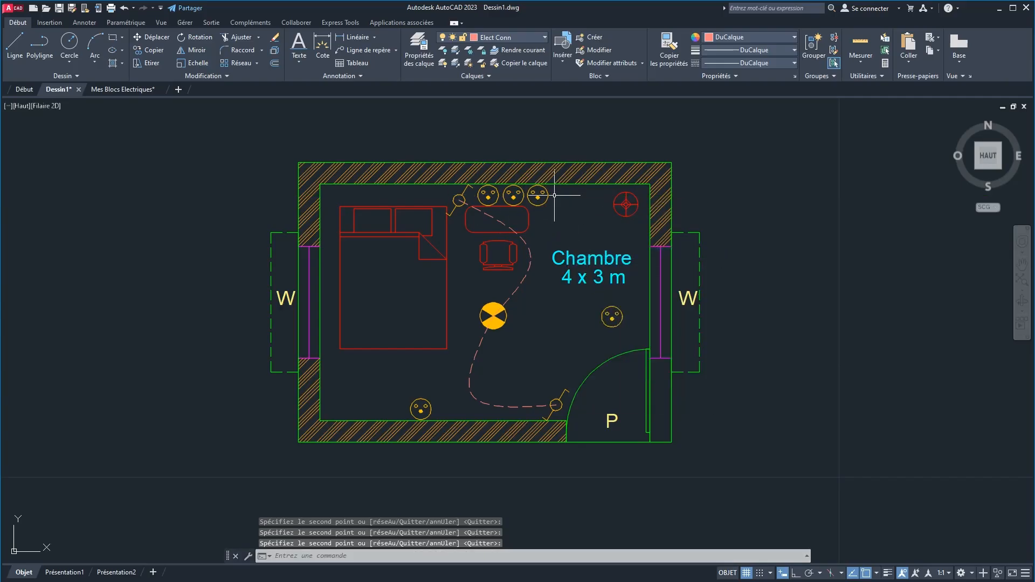
Move the original socket symbol beside the right-hand window, above the door swing.
left_click(615, 318)
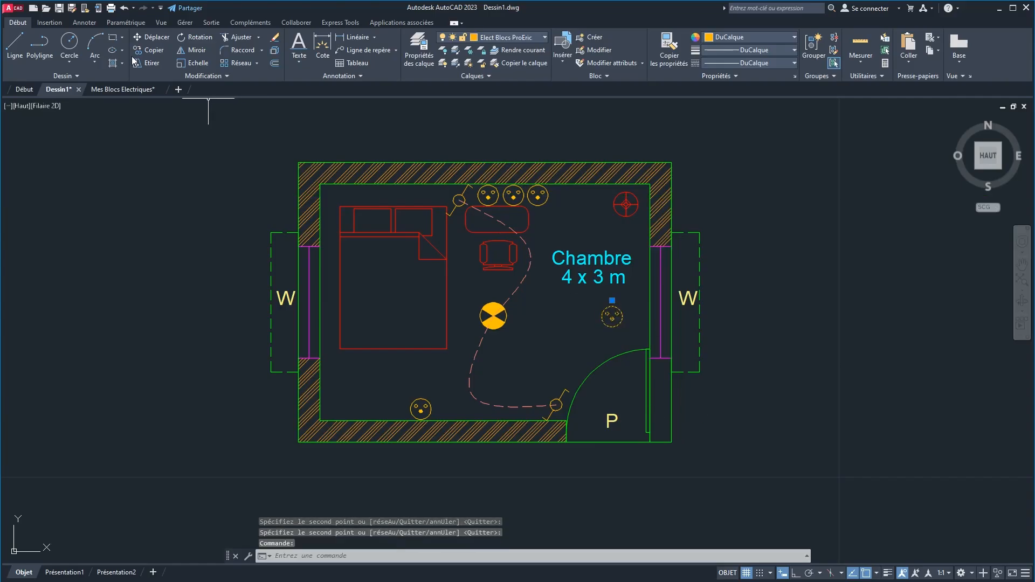
left_click(151, 37)
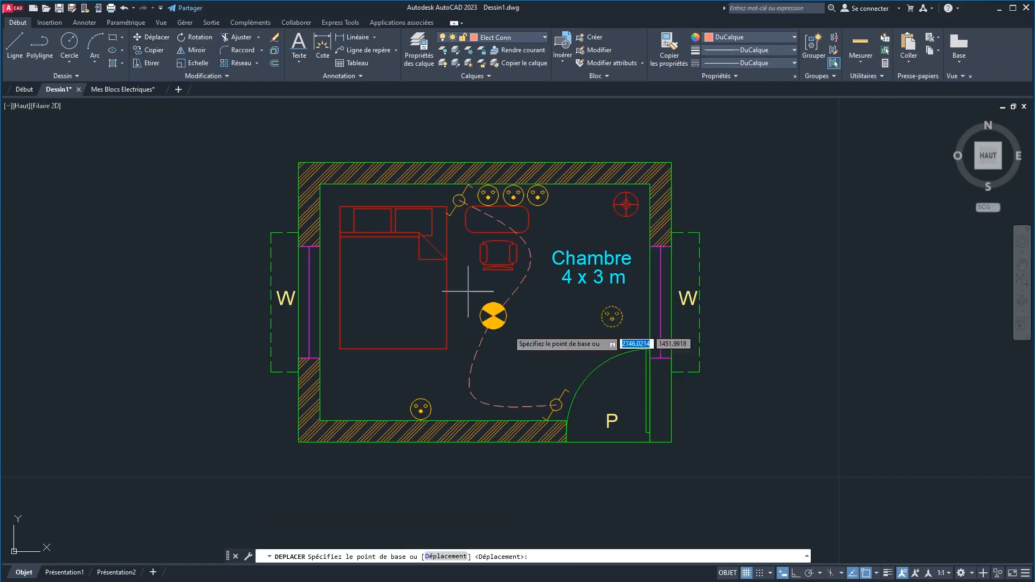
left_click(619, 329)
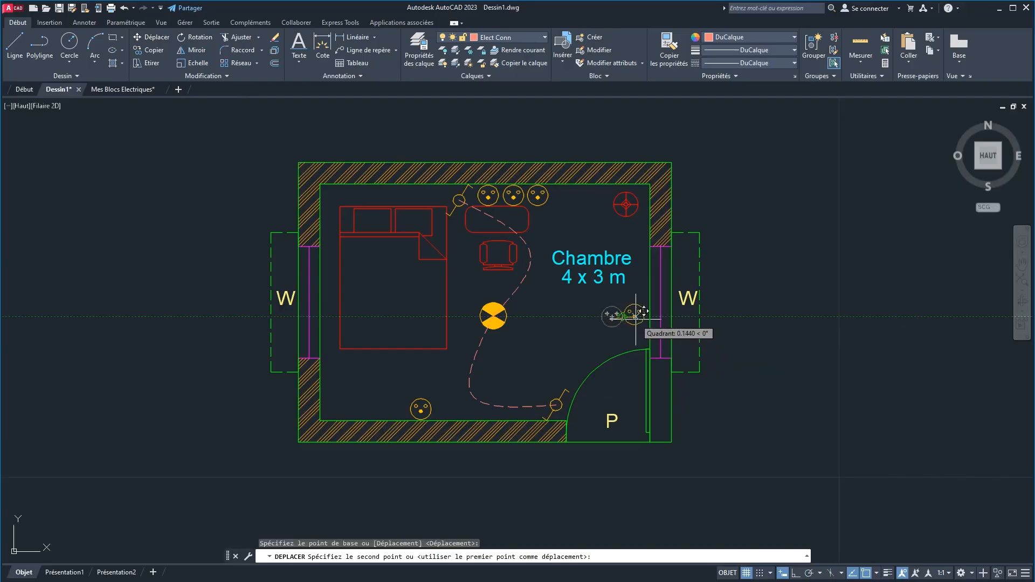
left_click(637, 318)
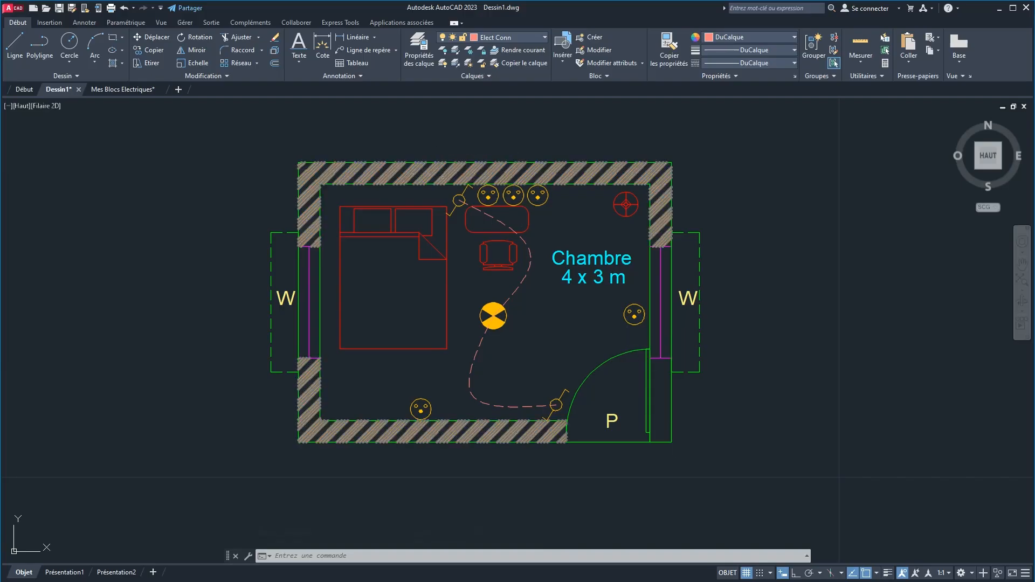
Change the wall hatch colour to Vert and leave the hatch editor.
left_click(440, 174)
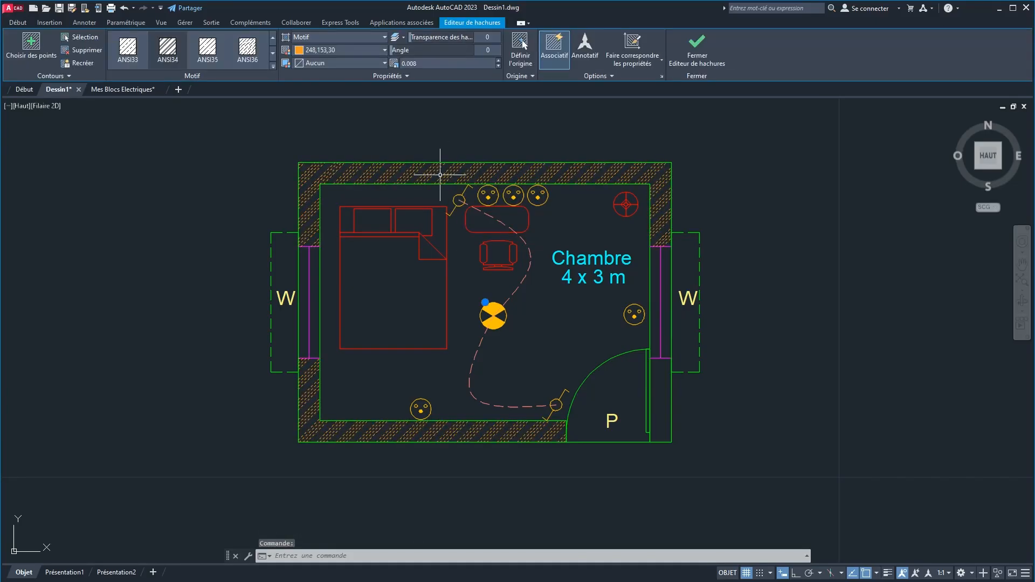
left_click(320, 51)
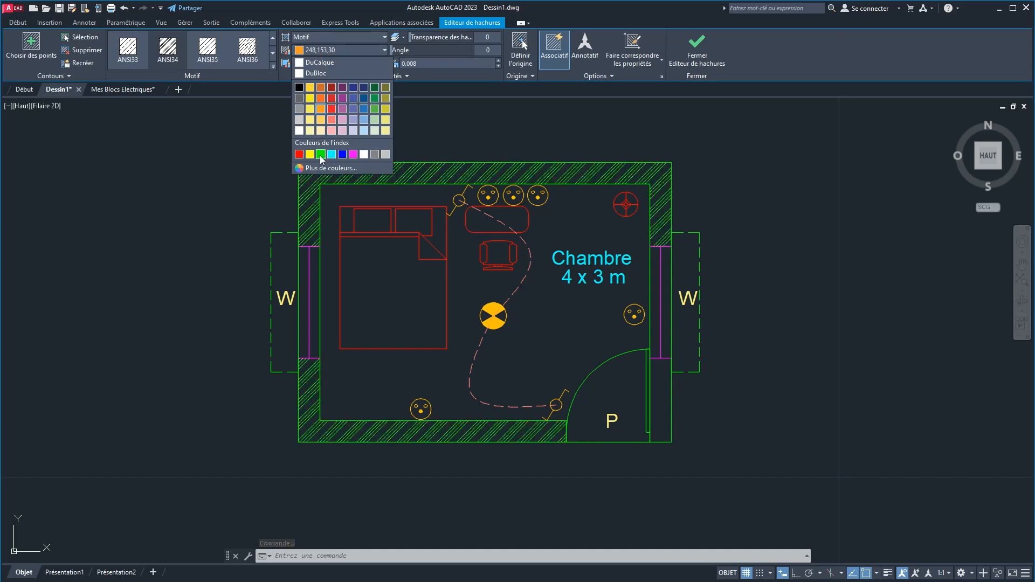
left_click(321, 155)
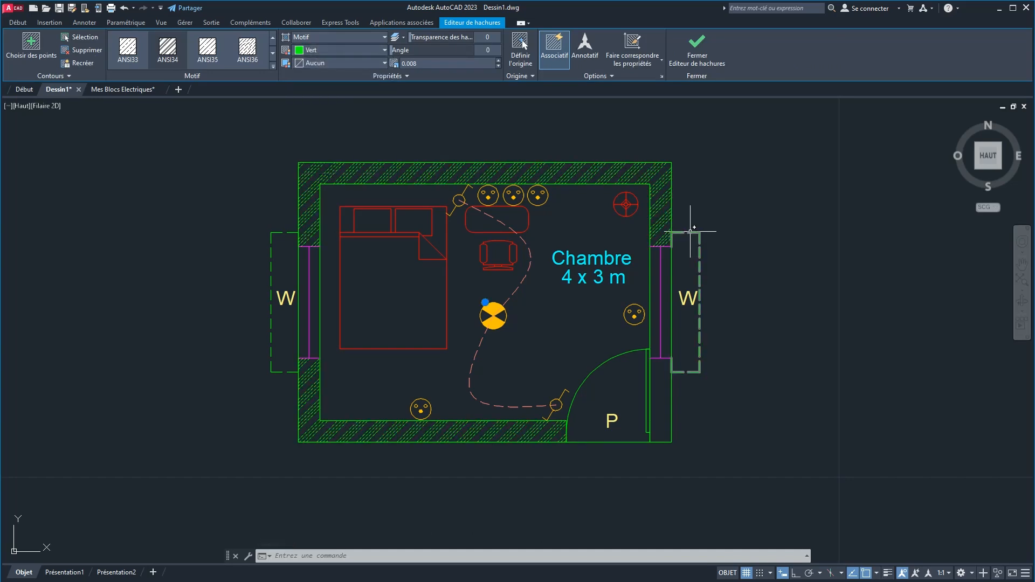
key("Escape")
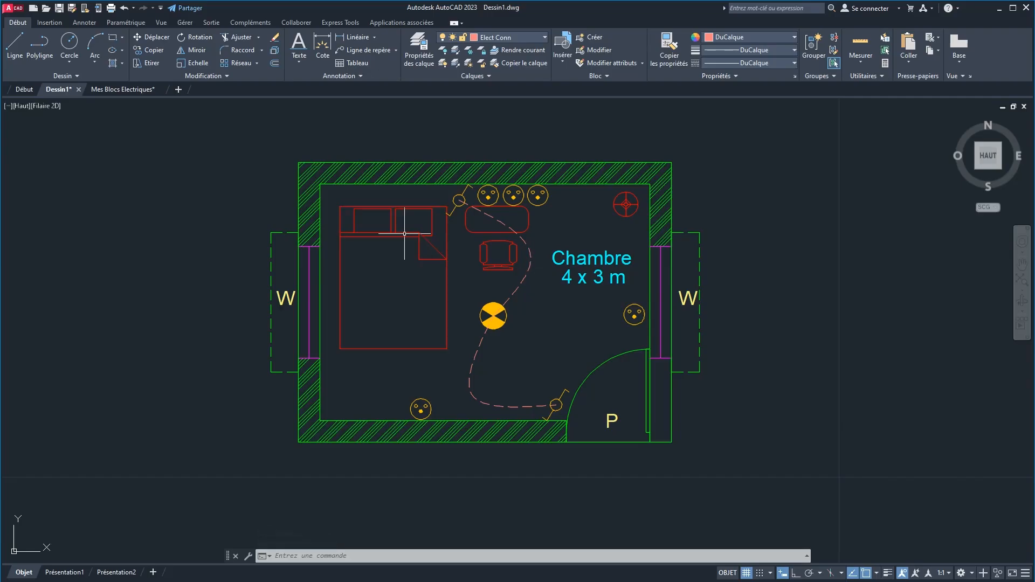
Set the colour of the Blocks layer to grey, index colour 8.
left_click(516, 37)
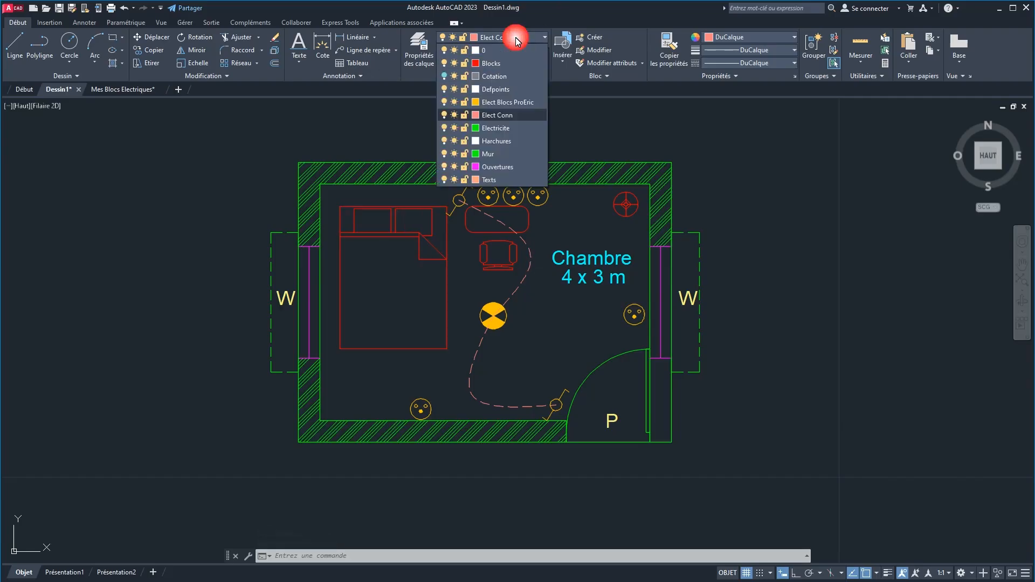
left_click(475, 63)
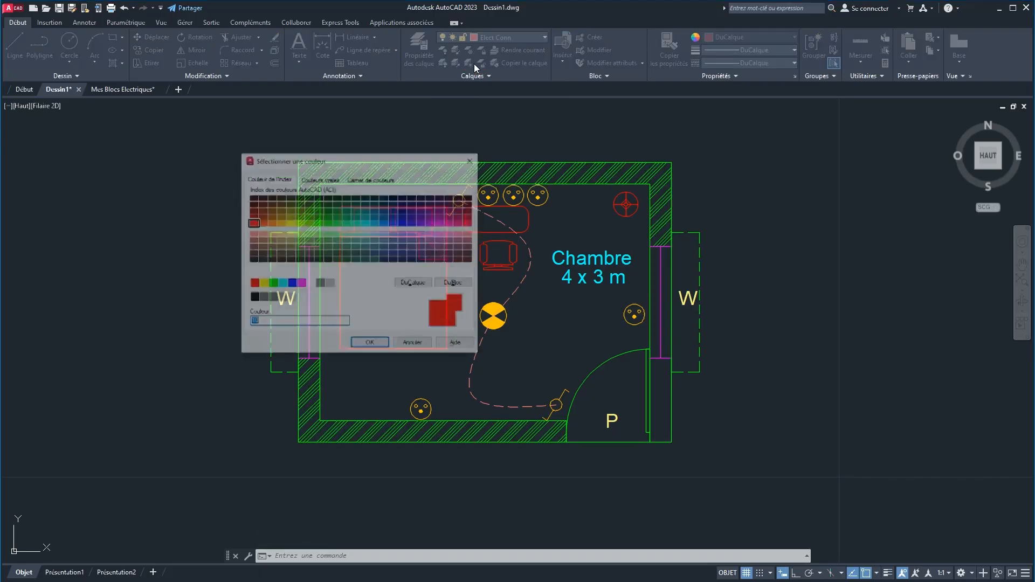
left_click(320, 284)
left_click(370, 344)
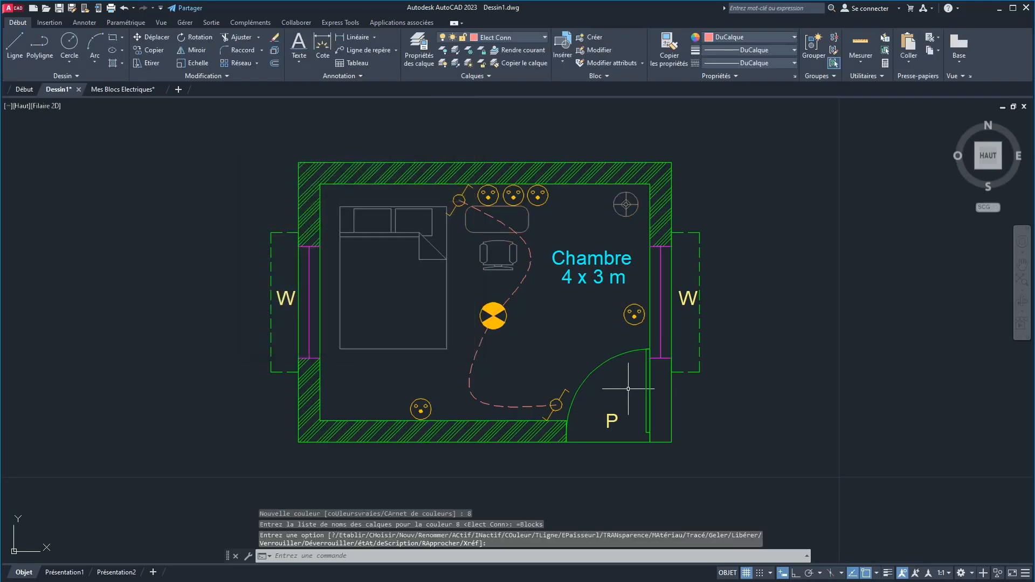
key("Escape")
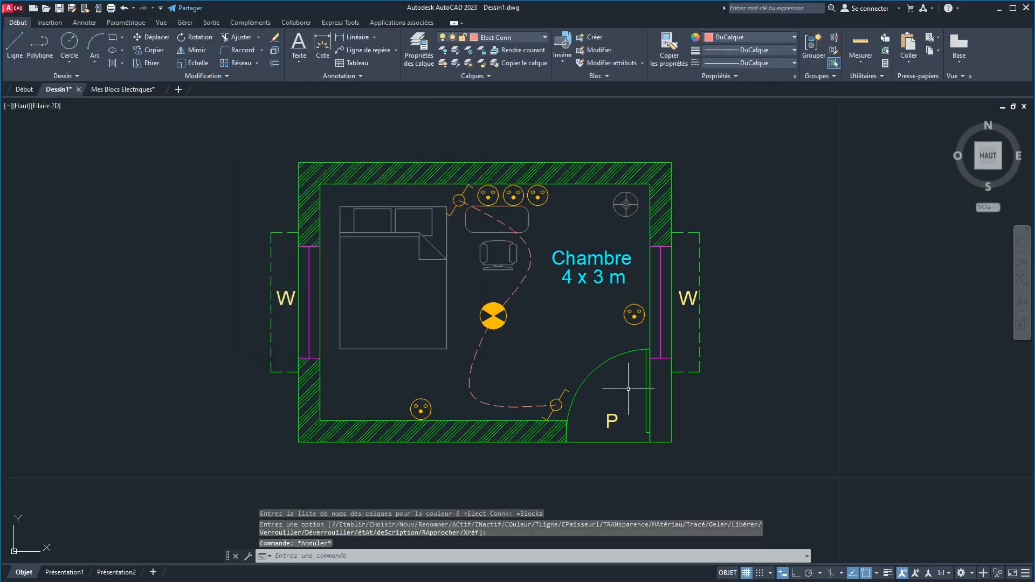
left_click(470, 382)
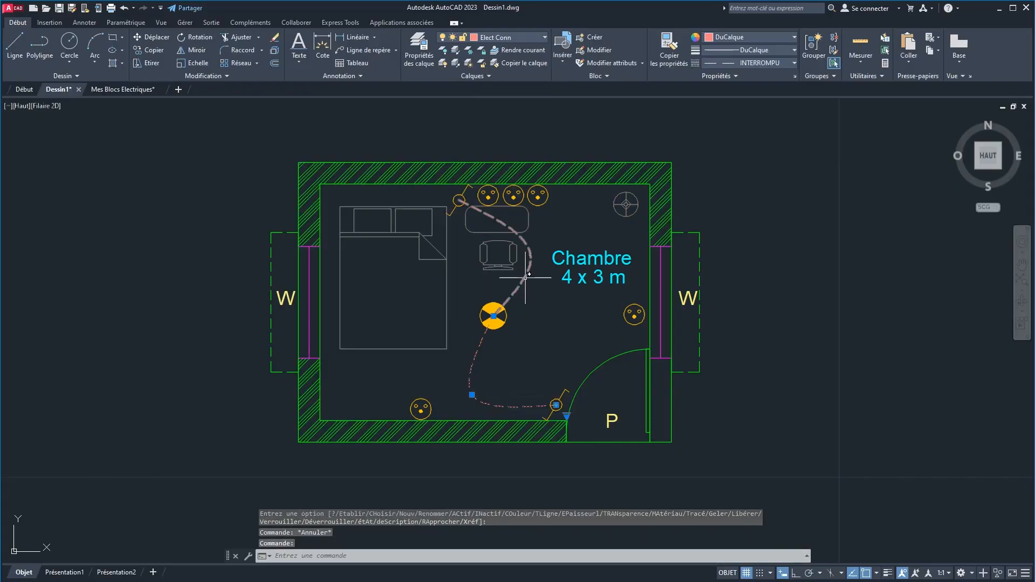
key("Escape")
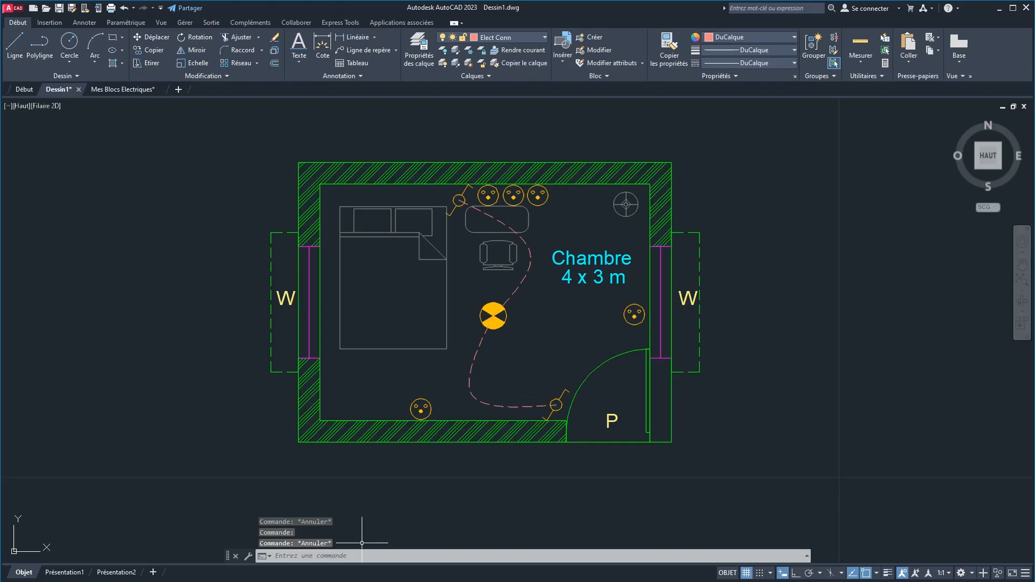
Switch to the Legrand NF C 15-100 PDF to review the socket quantities per room, and return to the Dessin1 plan in AutoCAD.
key("alt+Tab")
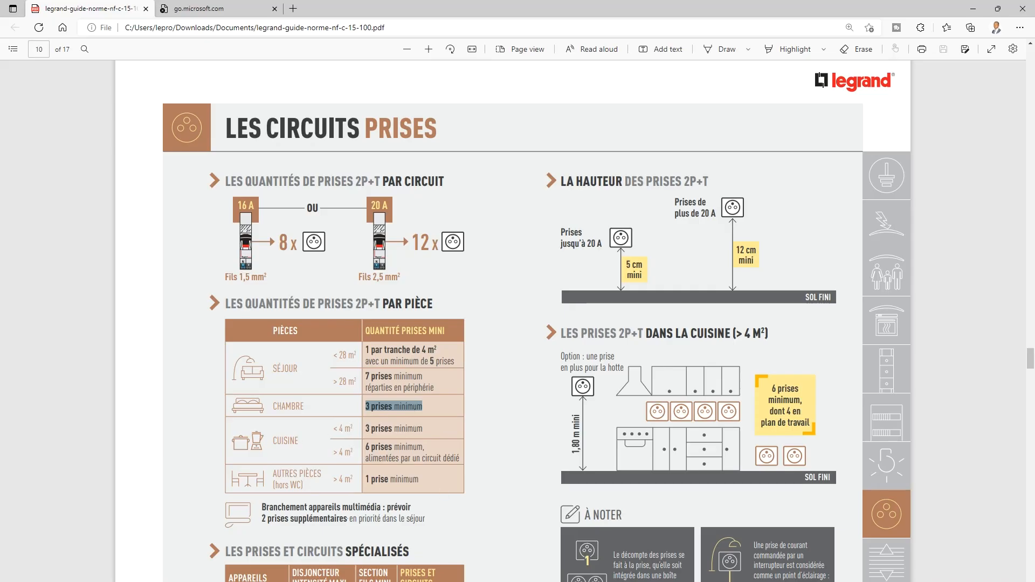
mouse_move(410, 581)
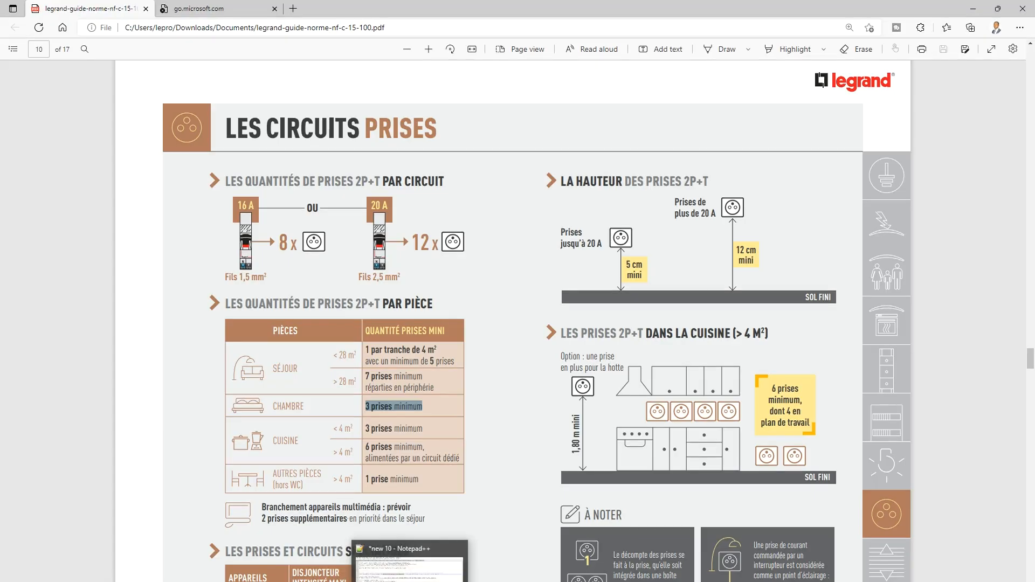
mouse_move(357, 581)
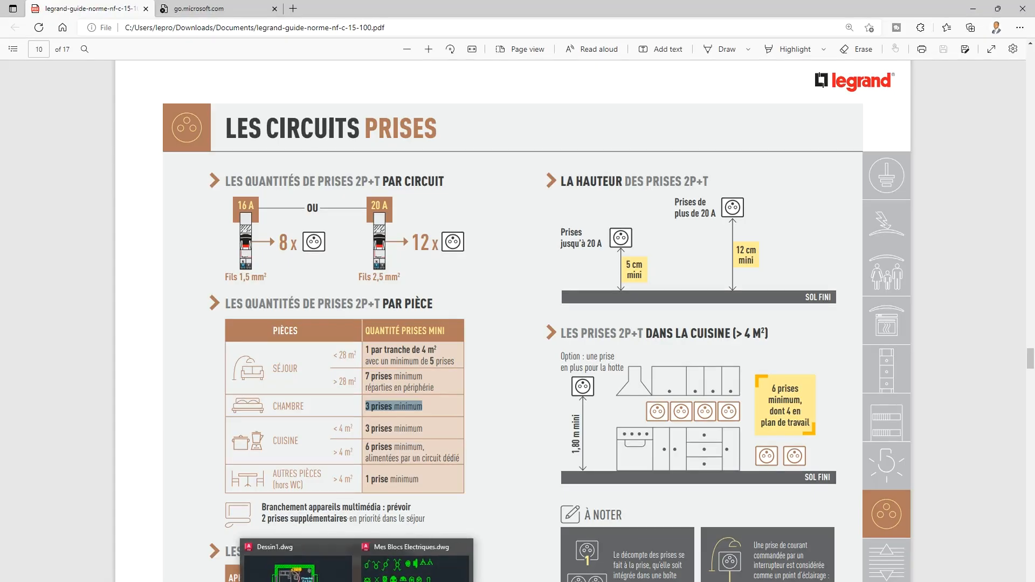
left_click(299, 563)
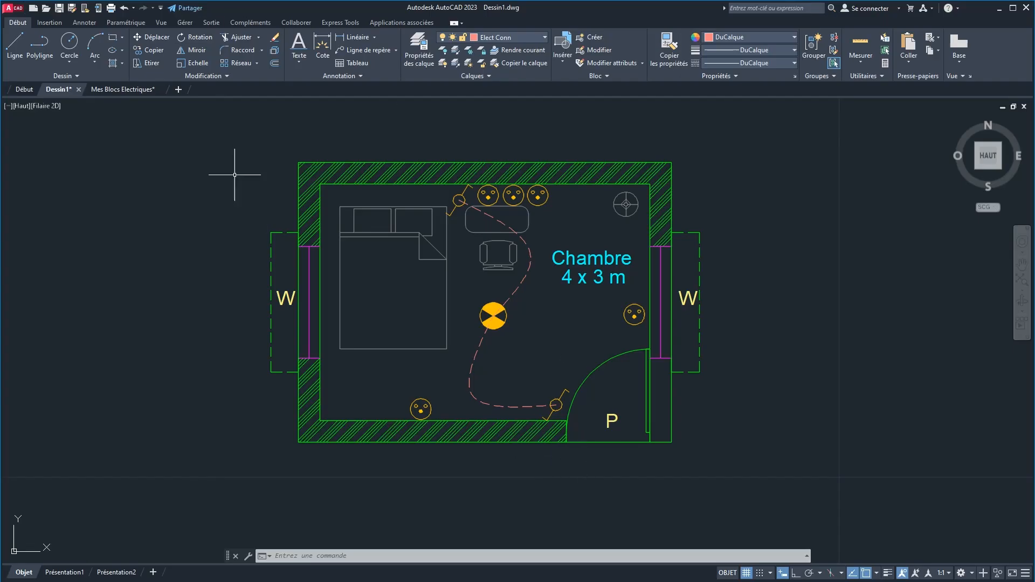
Copy the tube light symbol, a horizontal line with a bar at each end, from Mes Blocs Electriques to the clipboard.
left_click(118, 88)
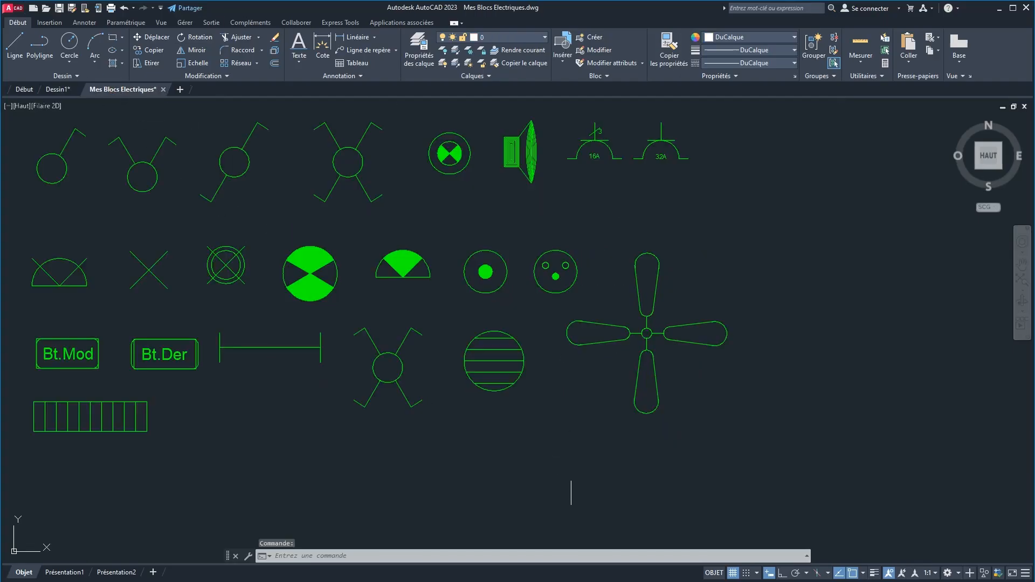
left_click(282, 350)
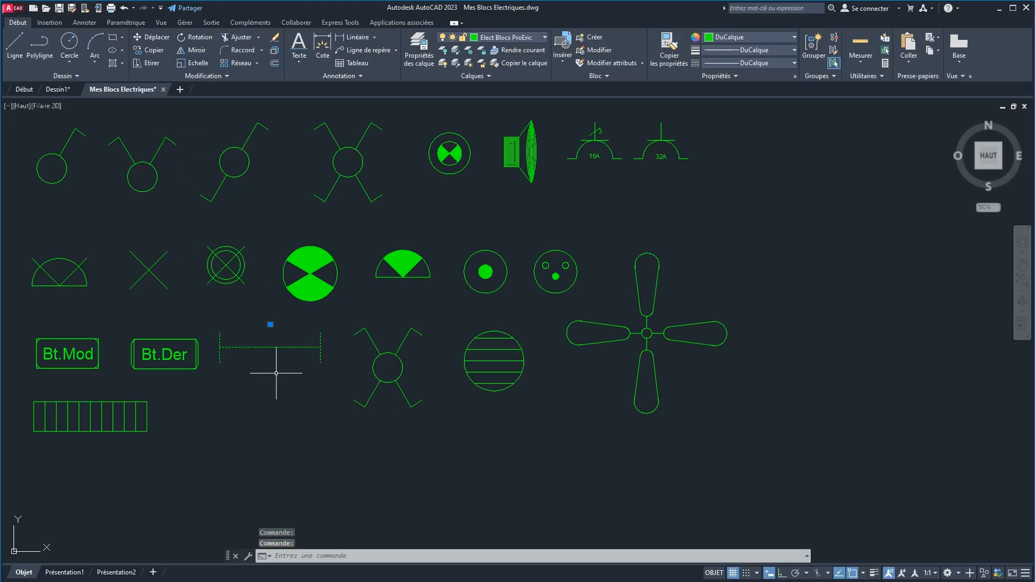
right_click(264, 348)
mouse_move(378, 109)
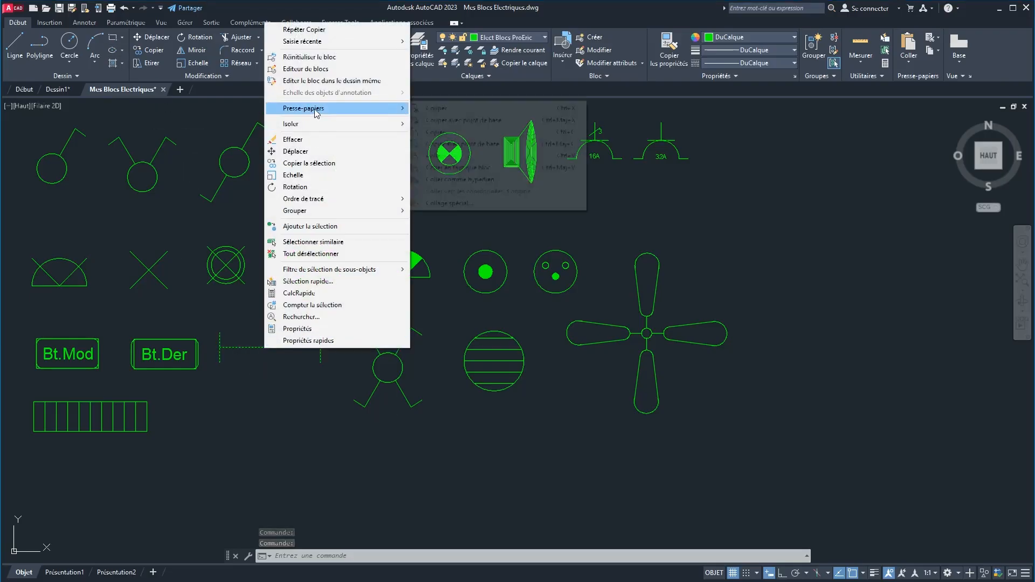
left_click(437, 132)
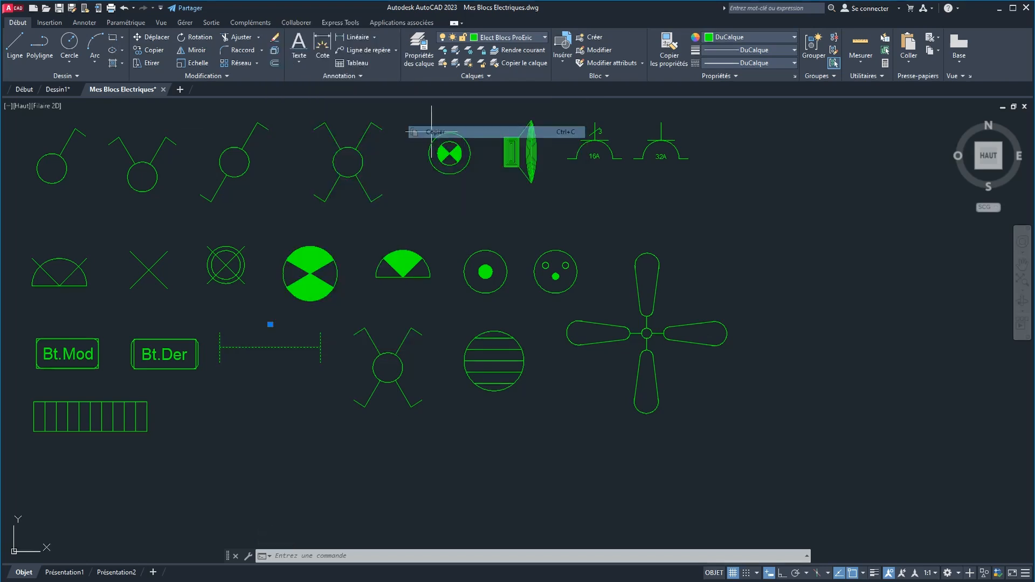
Paste the copied tube light symbol into the Dessin1 plan, just outside the bottom wall.
left_click(58, 89)
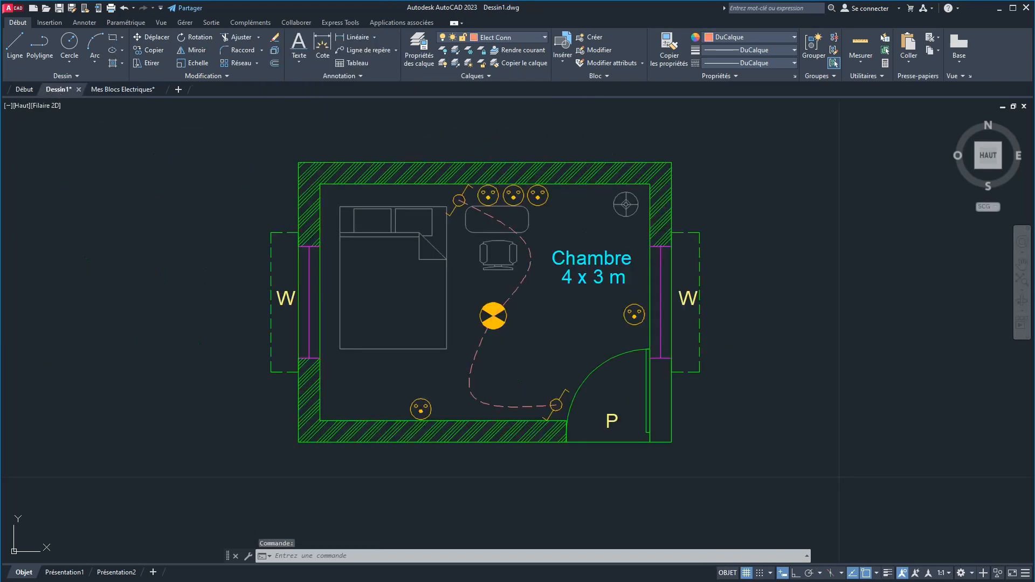
right_click(496, 484)
mouse_move(580, 308)
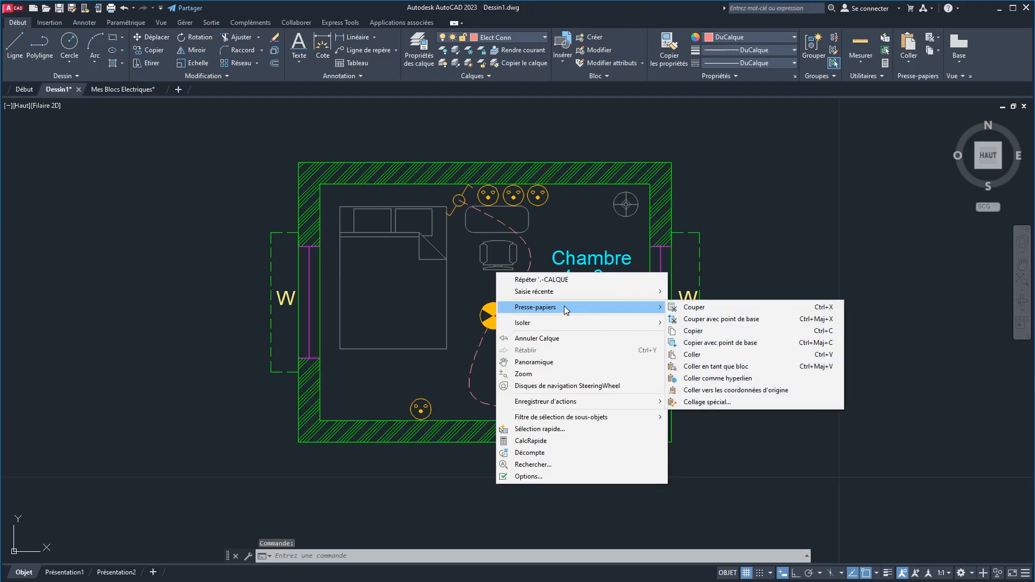
left_click(723, 366)
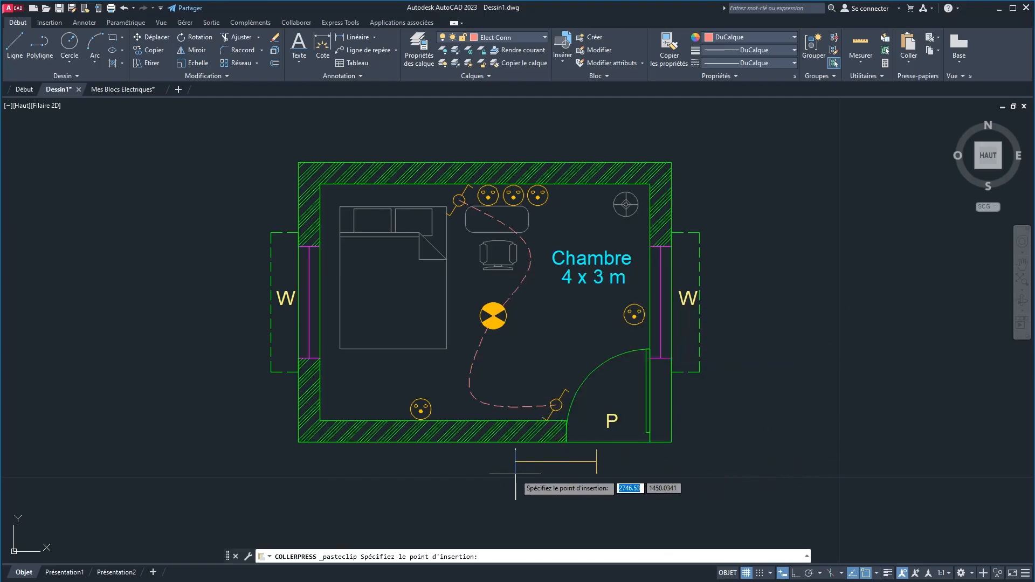
left_click(456, 475)
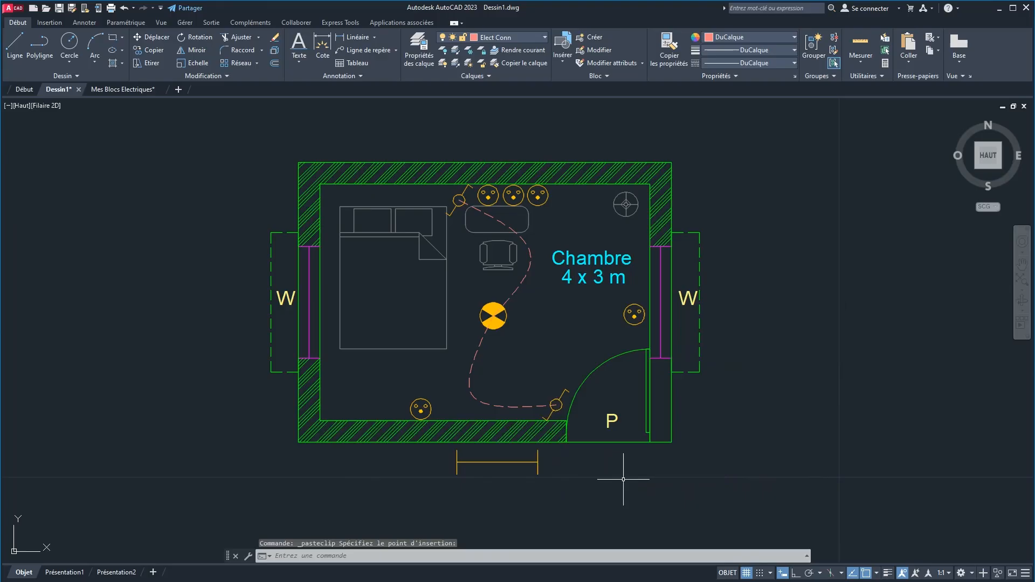
Change the switch symbol beside the door to the Interrupteur VV Double variant.
left_click(562, 401)
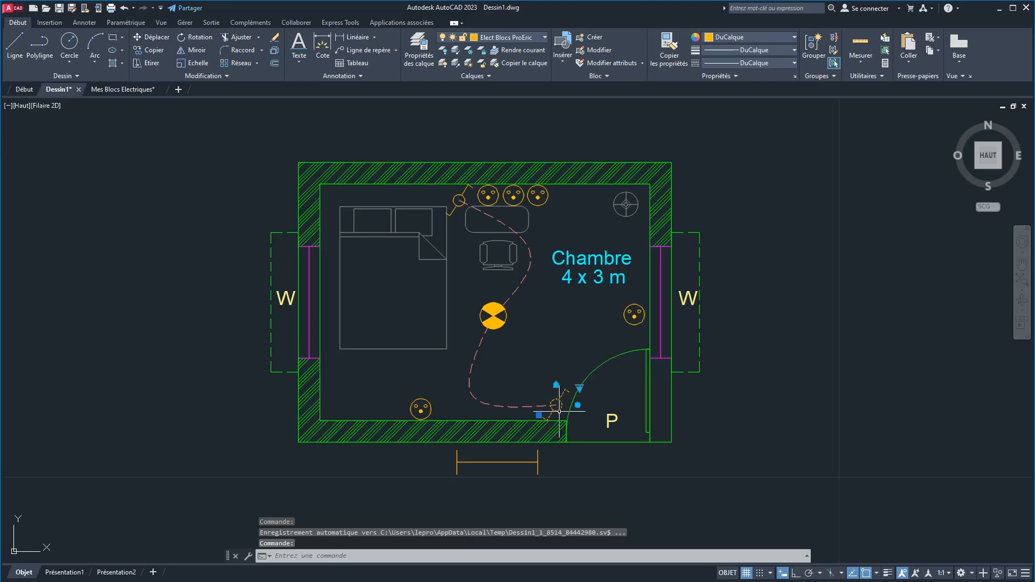
left_click(580, 388)
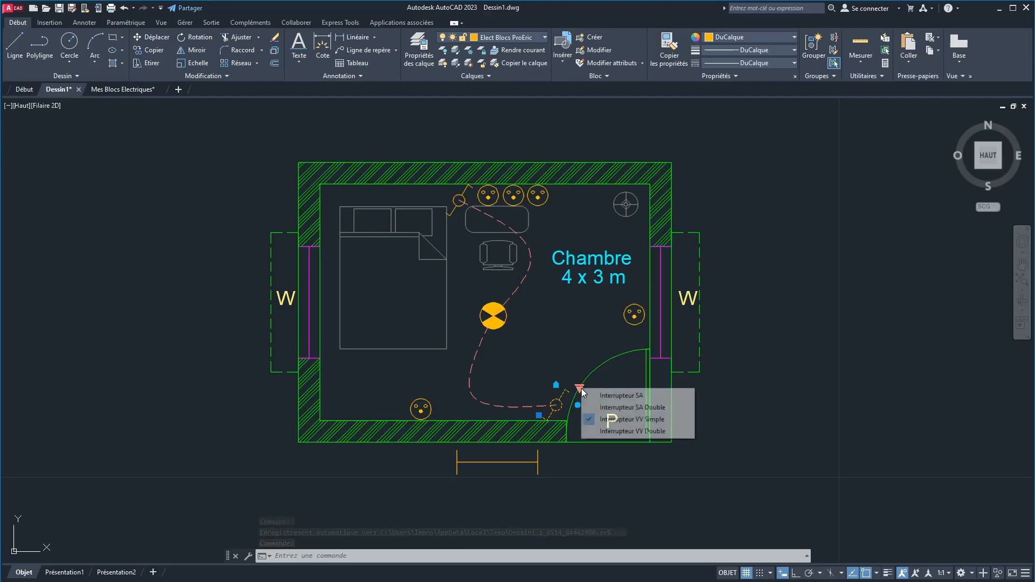
left_click(614, 431)
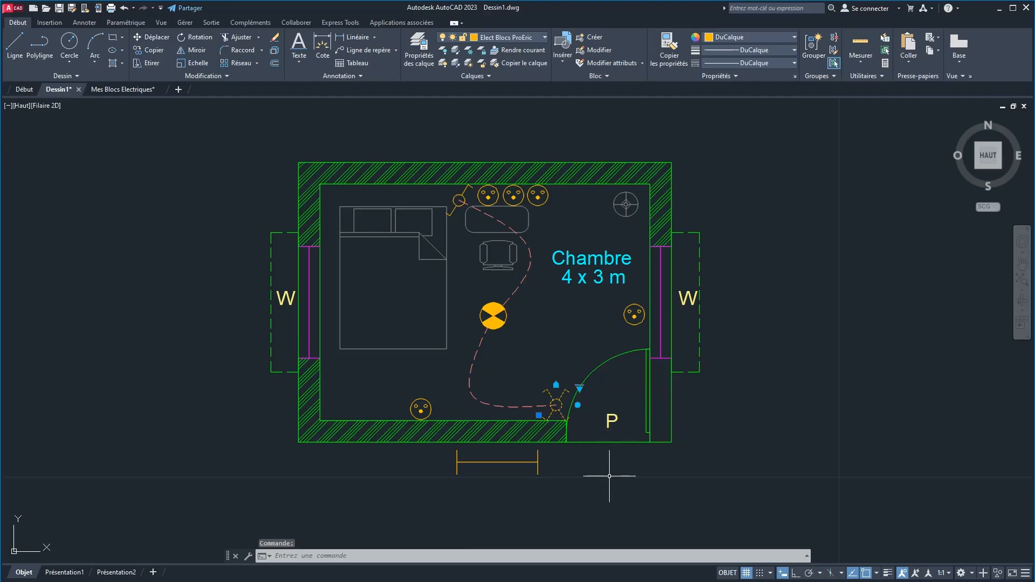
key("Escape")
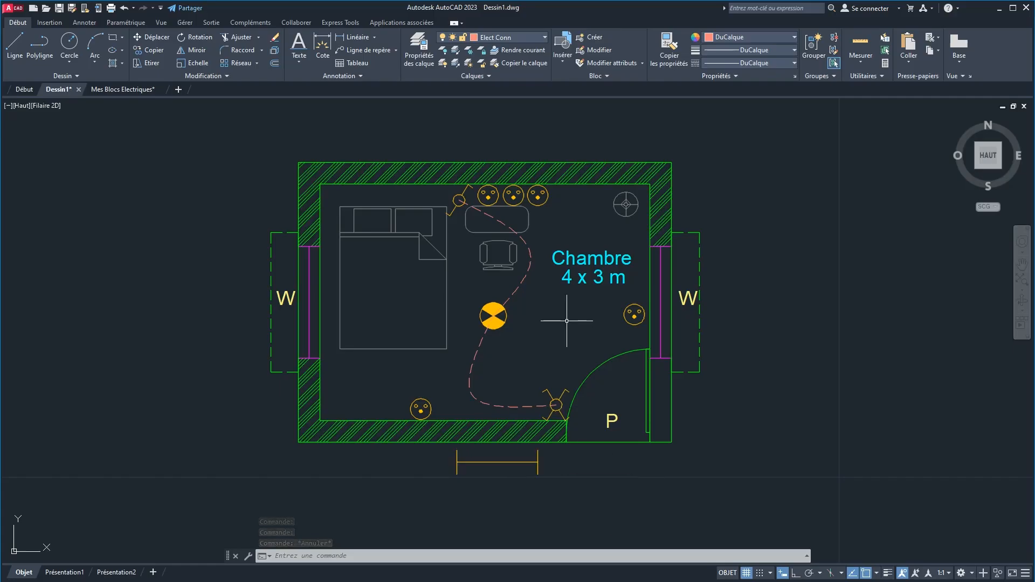
Draw a spline from the centre of the door switch through the door opening to the midpoint of the tube light below the wall.
type("pl")
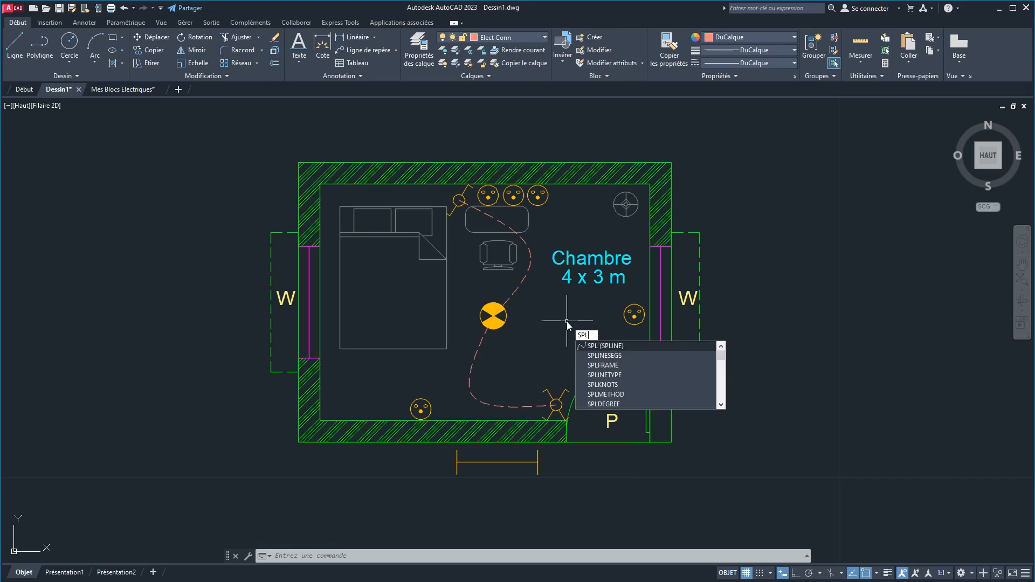
key("Return")
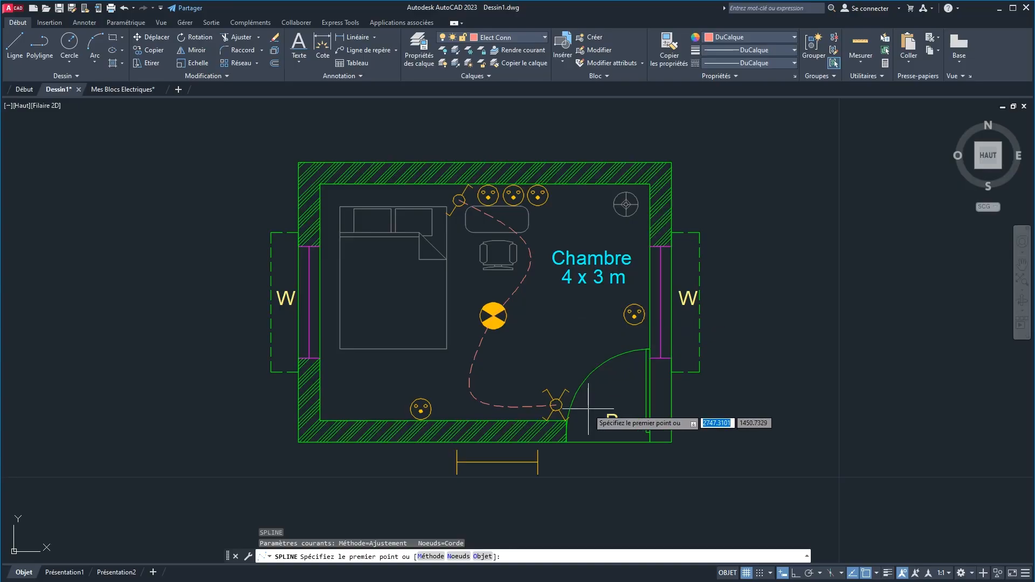
left_click(556, 405)
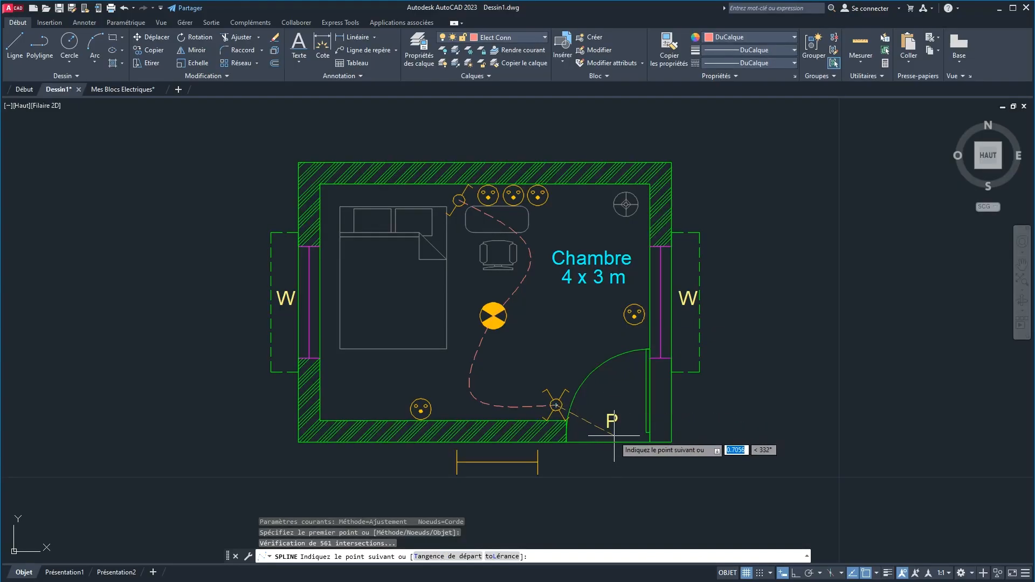
left_click(613, 431)
left_click(497, 462)
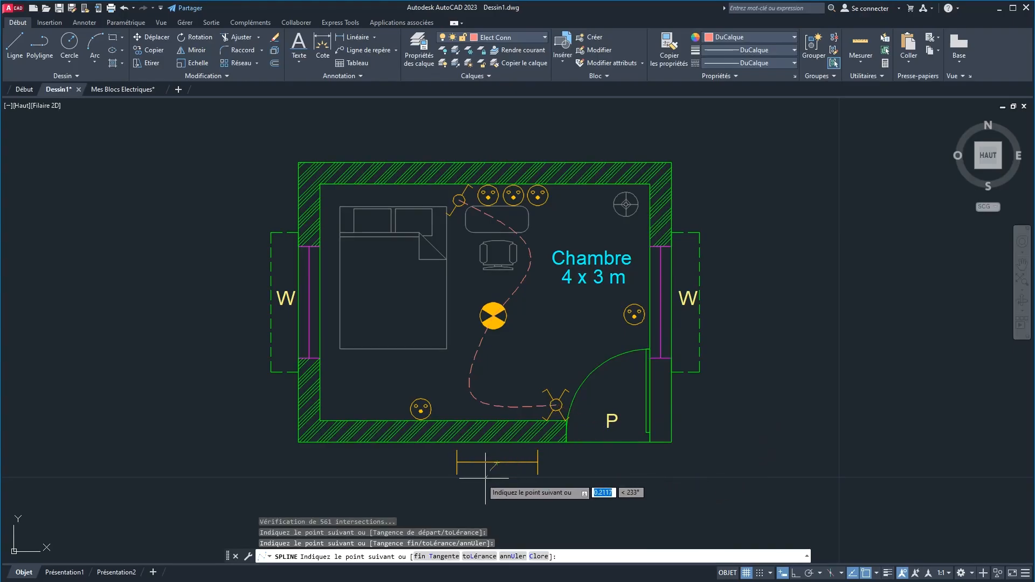
right_click(475, 452)
left_click(499, 459)
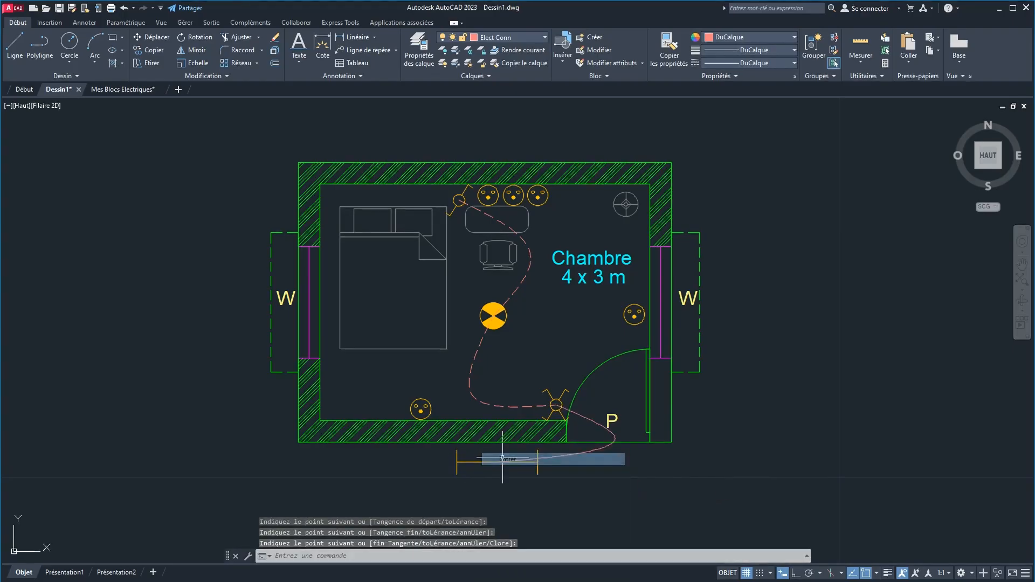
key("Return")
Reshape the tube light spline by moving its middle fit point outside the bottom wall, between the doorway and the light.
left_click(606, 447)
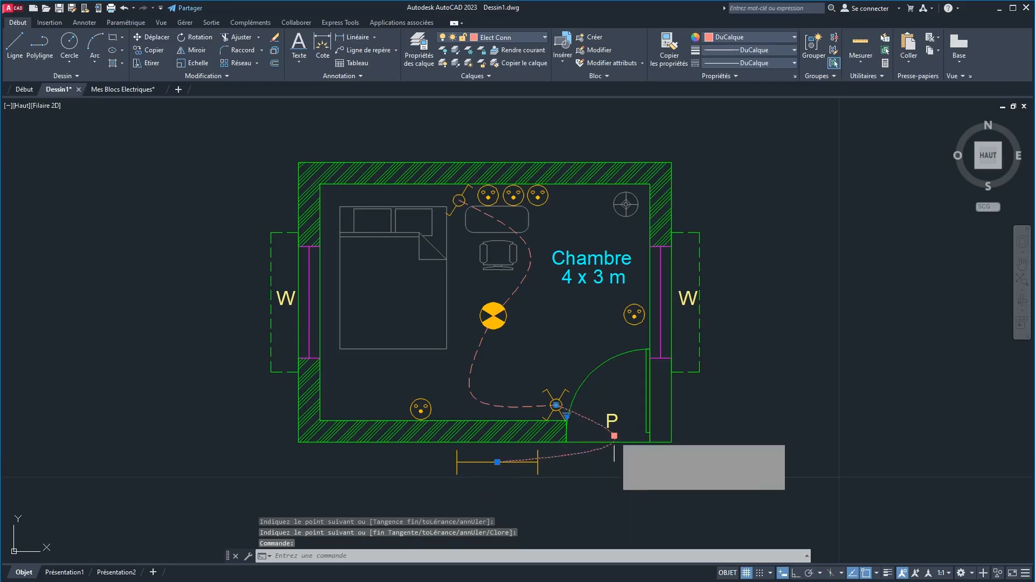
left_click(614, 435)
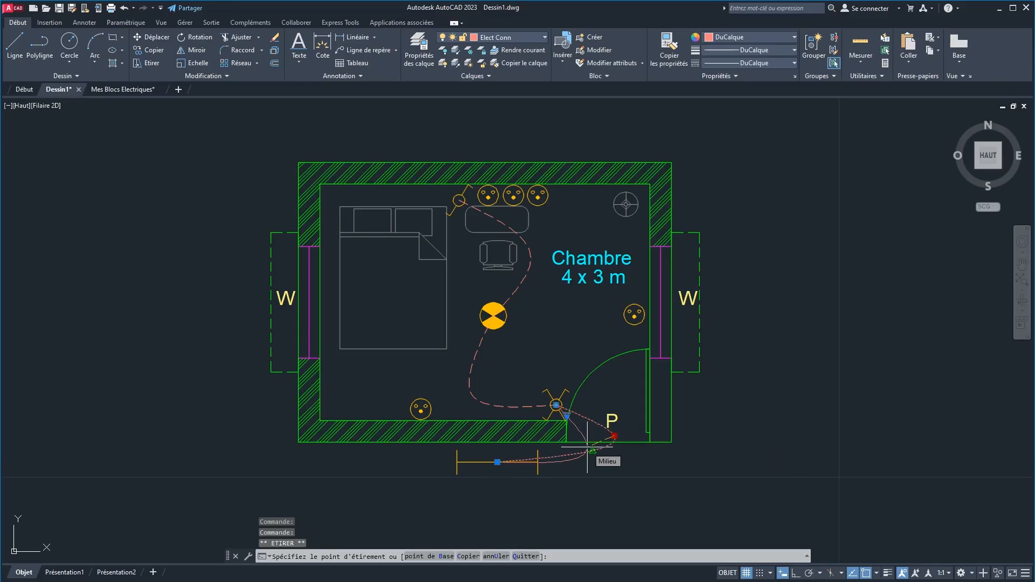
left_click(580, 470)
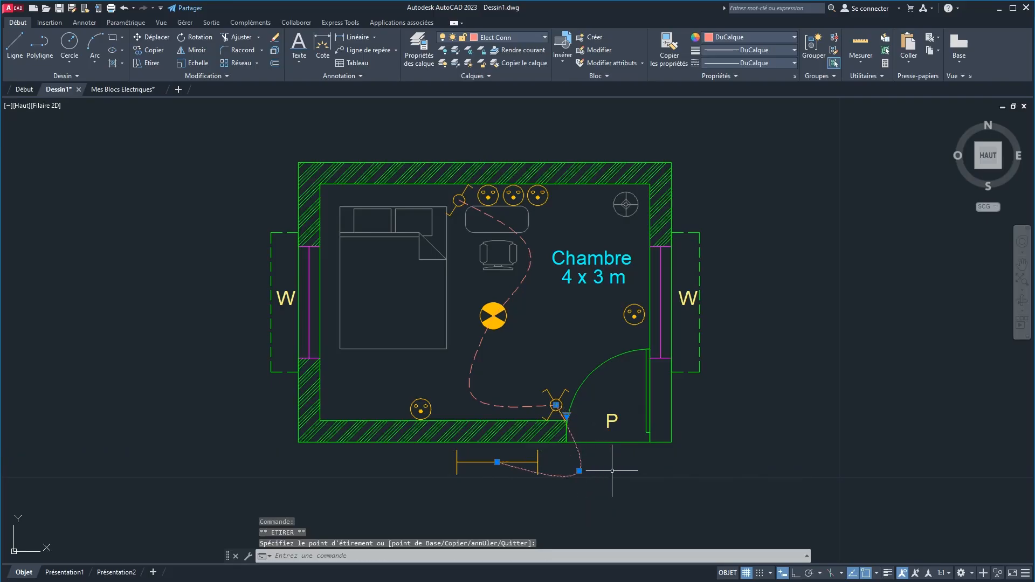
key("Escape")
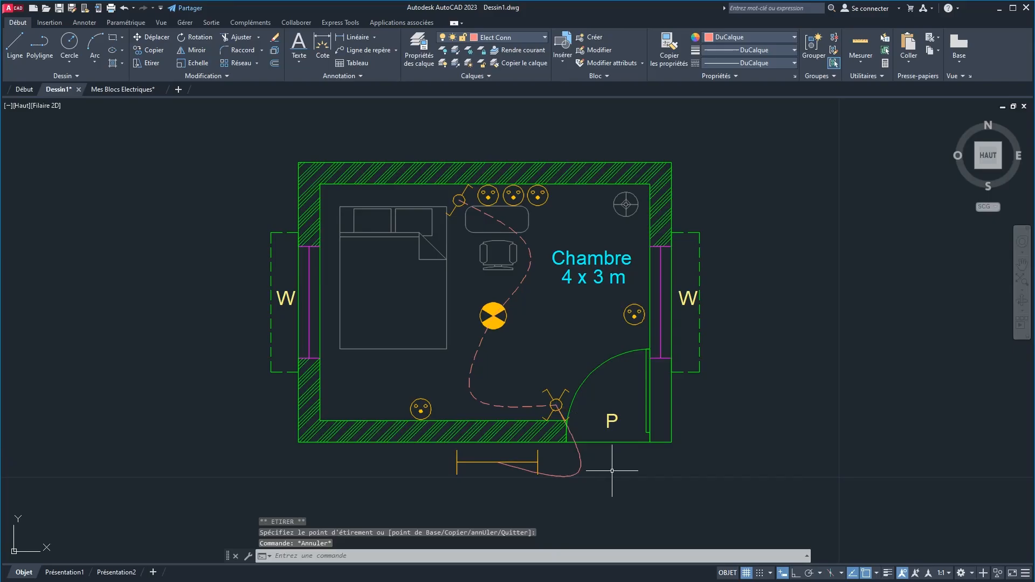
Set the linetype of the tube light spline to INTERROMPU.
left_click(581, 470)
left_click(777, 63)
left_click(732, 110)
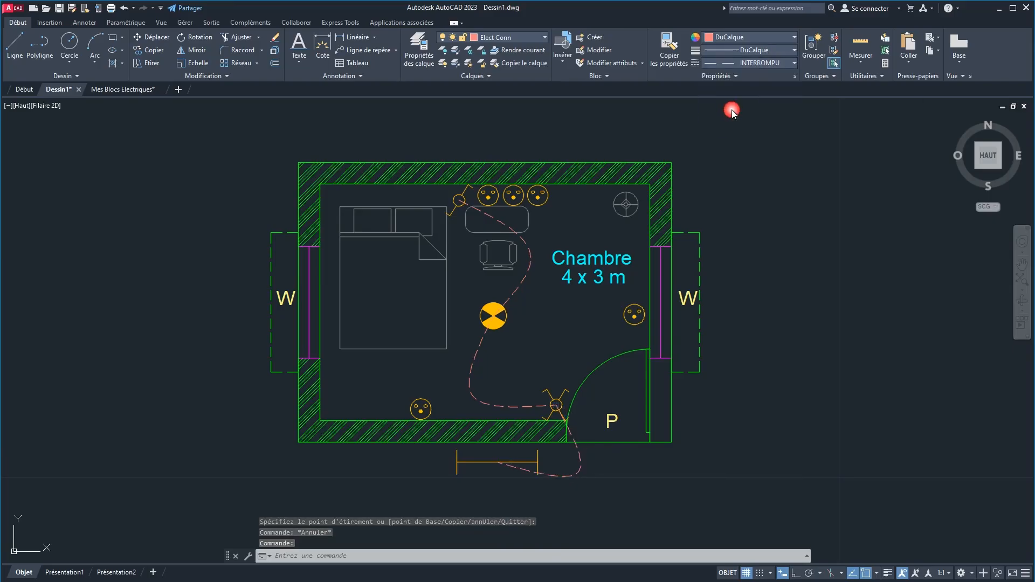
key("Escape")
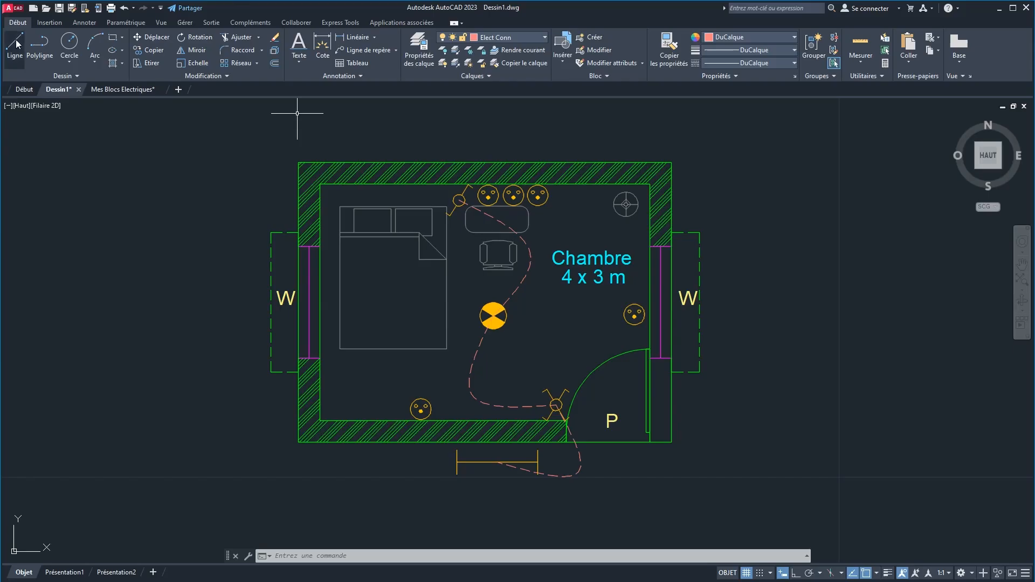
Draw a horizontal line through the upper part of the left wall, from outside the room to above the bed.
left_click(14, 43)
left_click(245, 198)
left_click(355, 198)
right_click(369, 197)
left_click(399, 208)
Draw an oblique stroke about 0.4 m long across the outer end of the horizontal line beside the left wall.
right_click(190, 196)
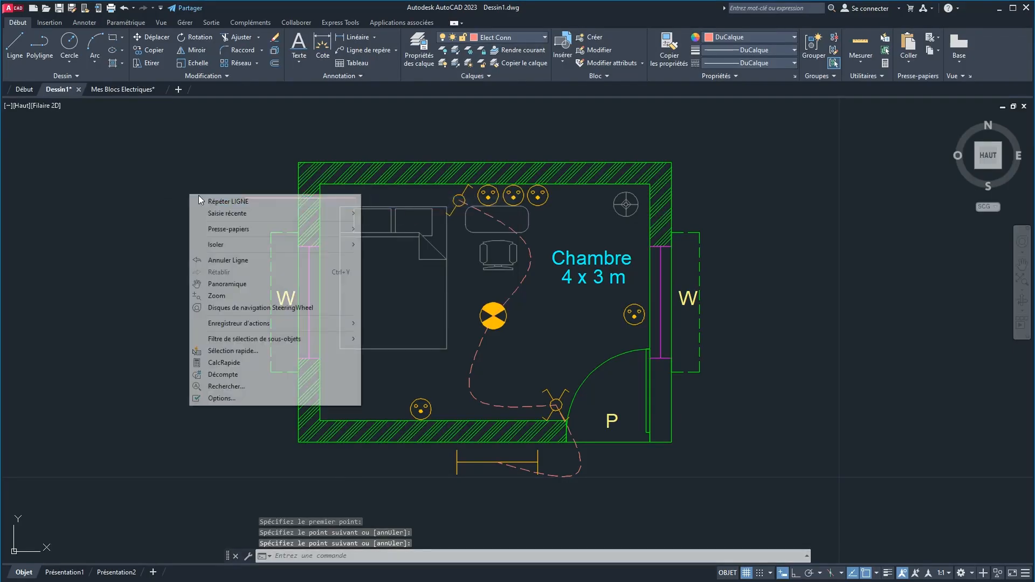
left_click(227, 204)
left_click(248, 215)
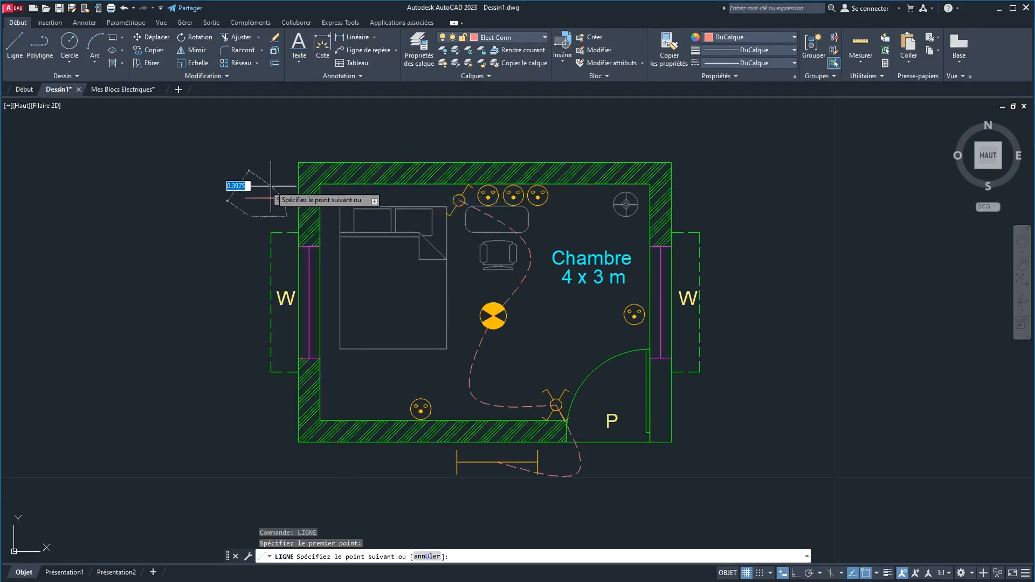
left_click(273, 182)
right_click(227, 160)
left_click(257, 167)
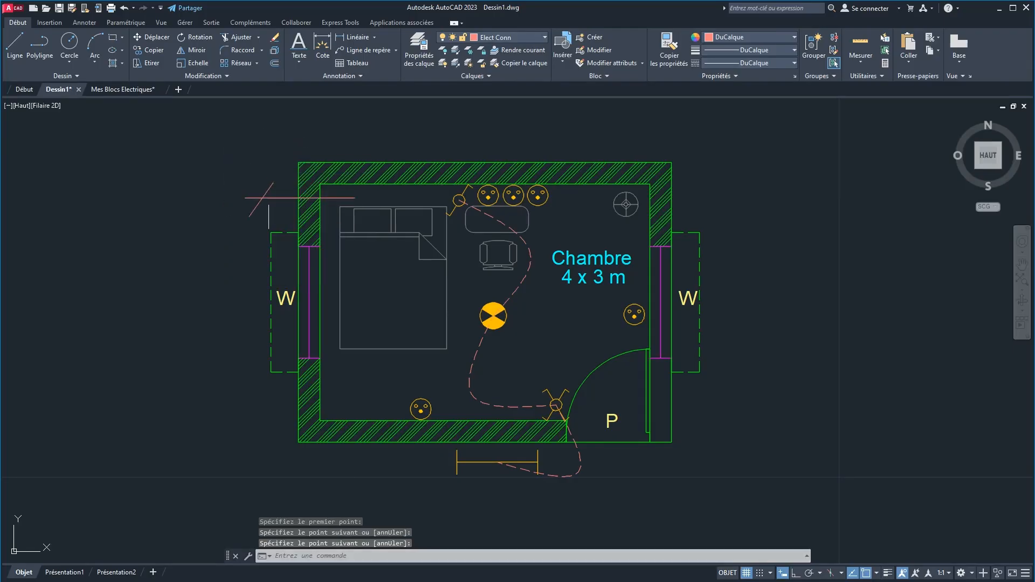
Copy the oblique stroke parallel to itself, just beyond the outer end of the horizontal line.
left_click(258, 202)
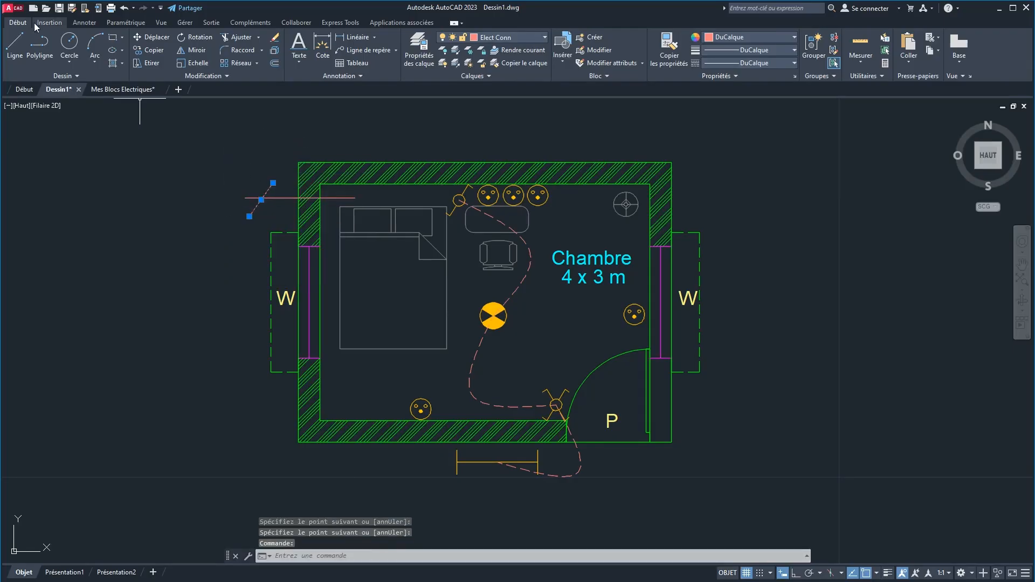
left_click(148, 50)
left_click(274, 198)
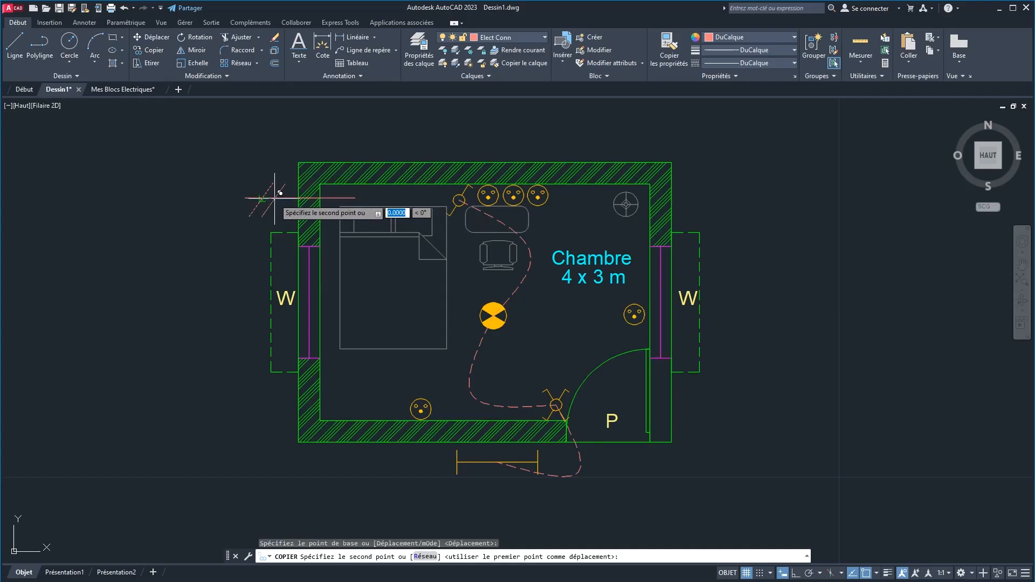
left_click(276, 198)
scroll(280, 198, "up", 4)
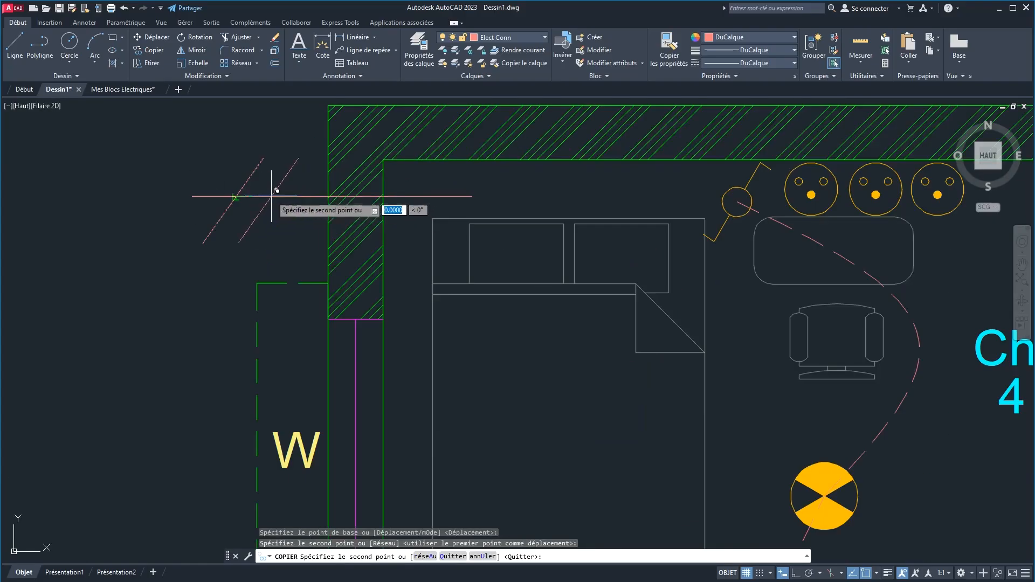
right_click(192, 153)
left_click(217, 160)
Move the copied oblique stroke onto the horizontal line, between the original stroke and the wall.
left_click(171, 198)
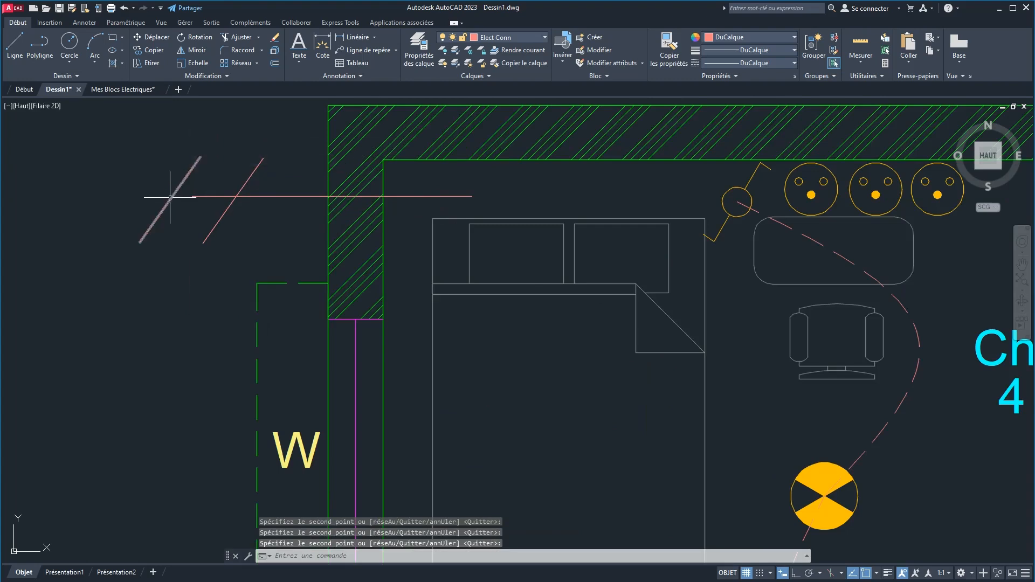
left_click_drag(171, 200, 262, 199)
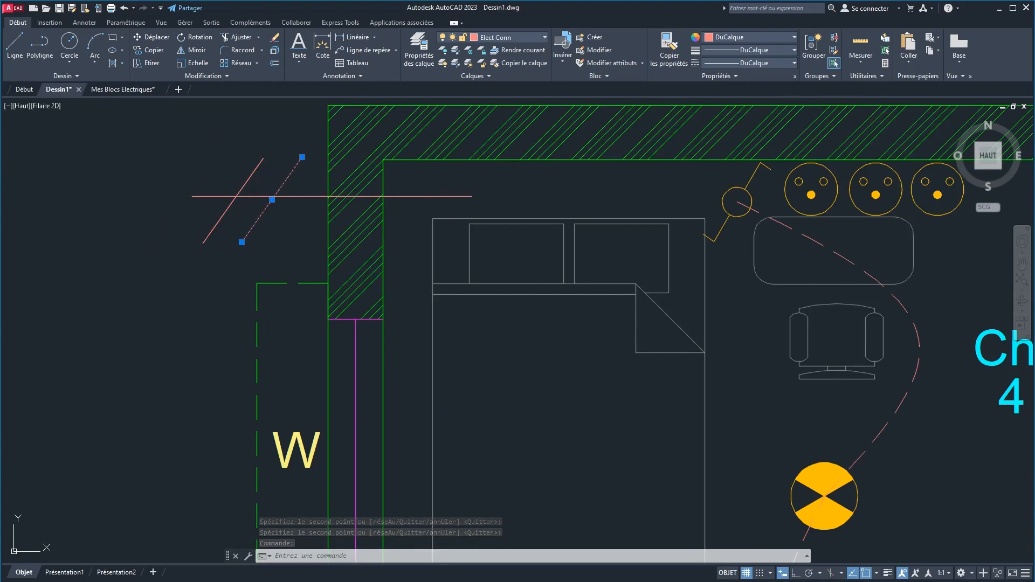
key("Escape")
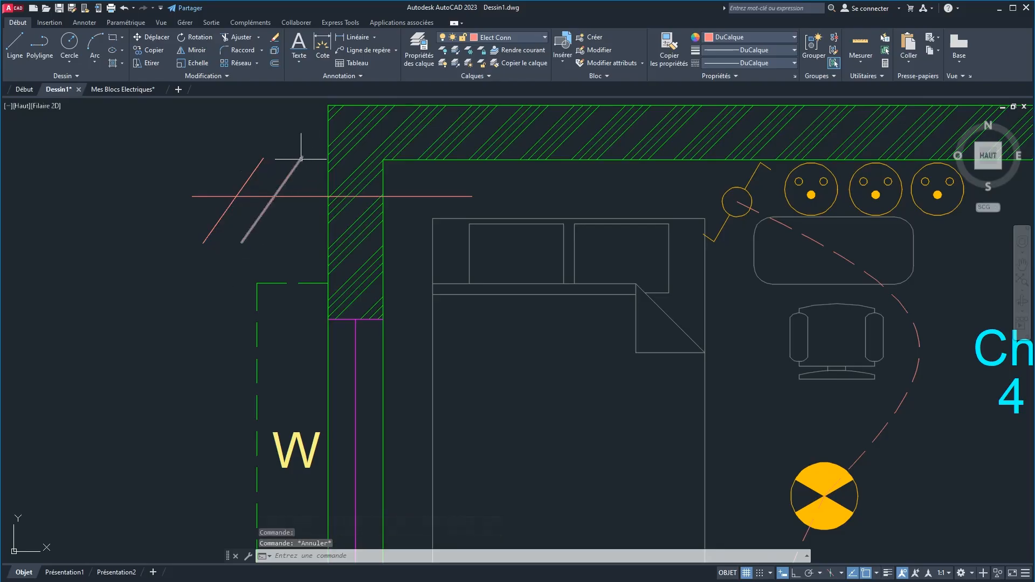
Place a filled donut with inner diameter 0 and outer diameter about 0.075 on the upper end of the copied oblique stroke.
mouse_move(301, 158)
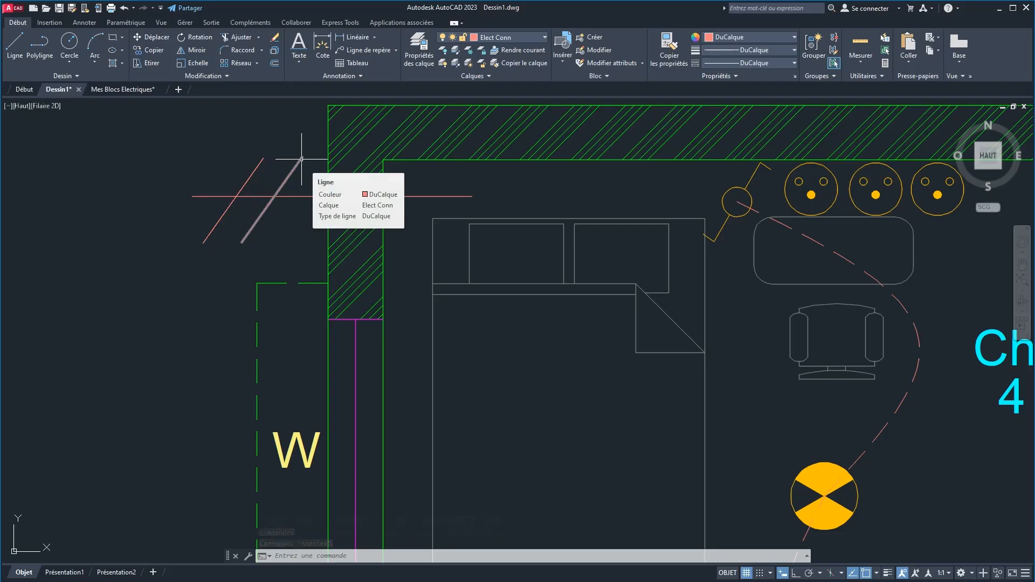
left_click(78, 76)
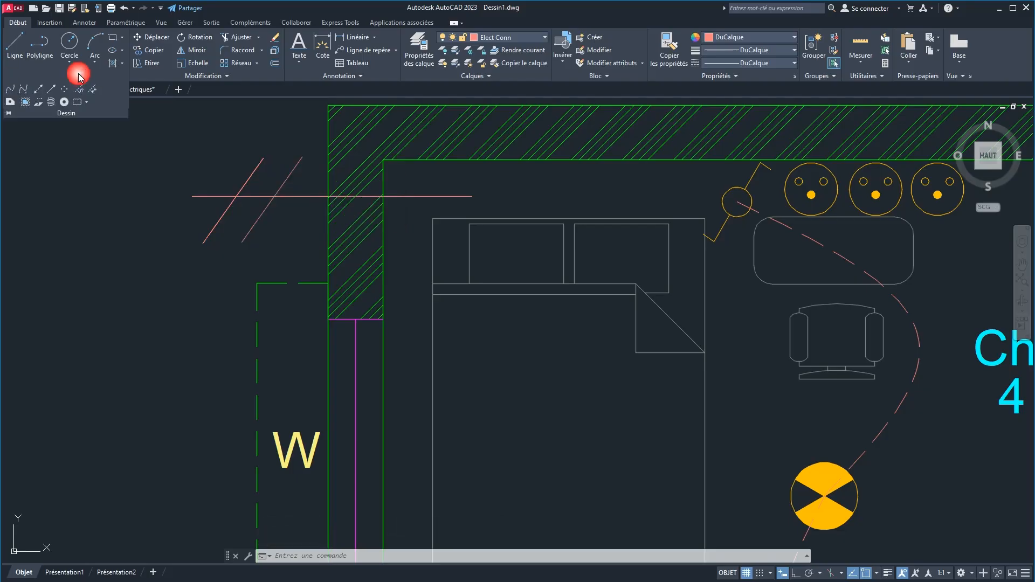
left_click(64, 102)
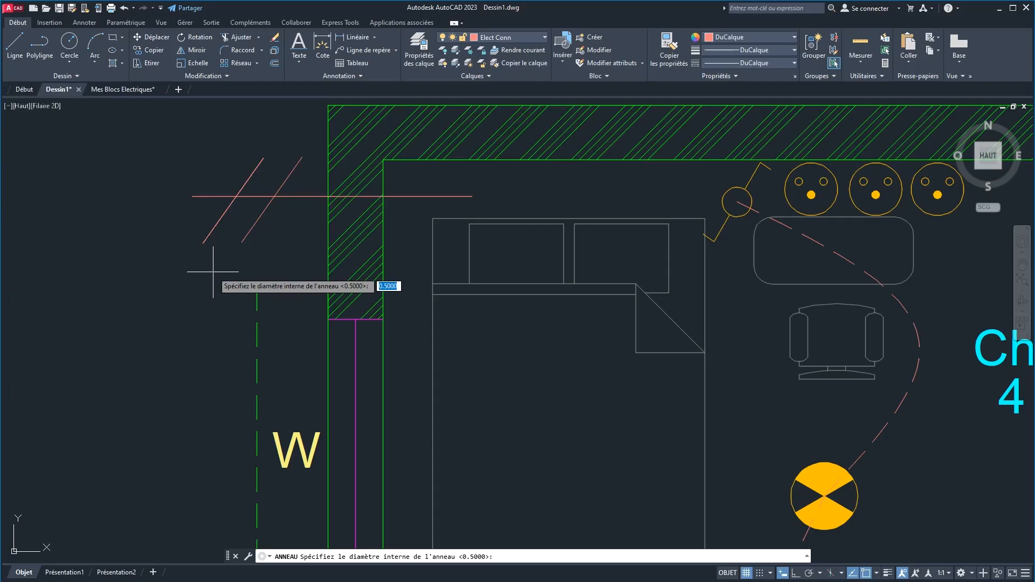
type("0")
key("Return")
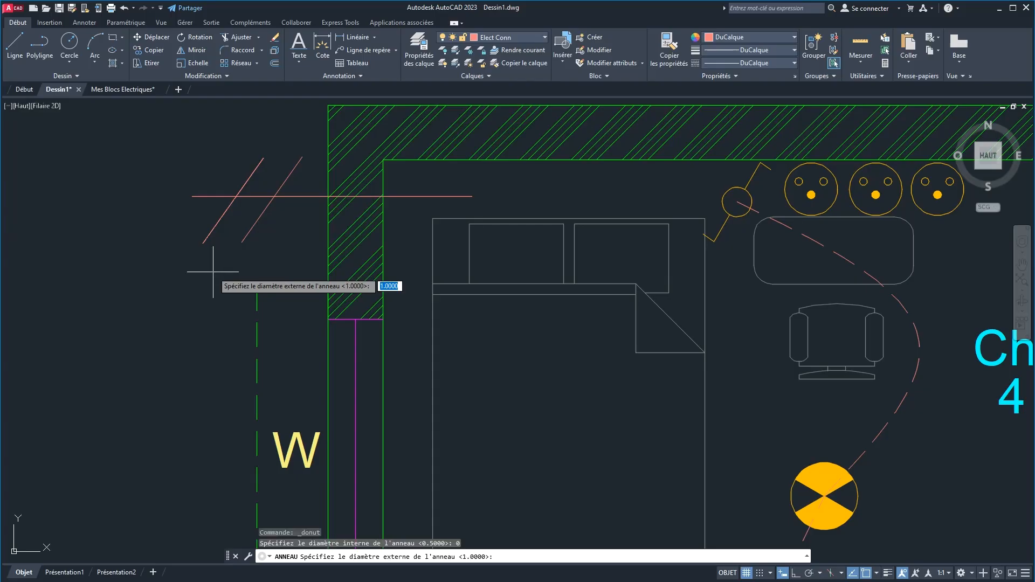
left_click(213, 272)
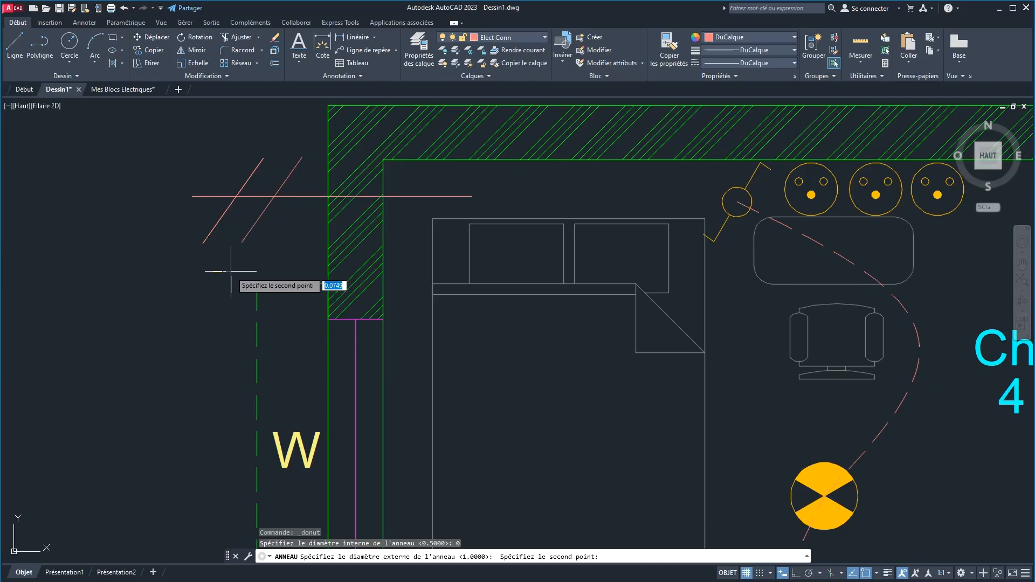
left_click(231, 272)
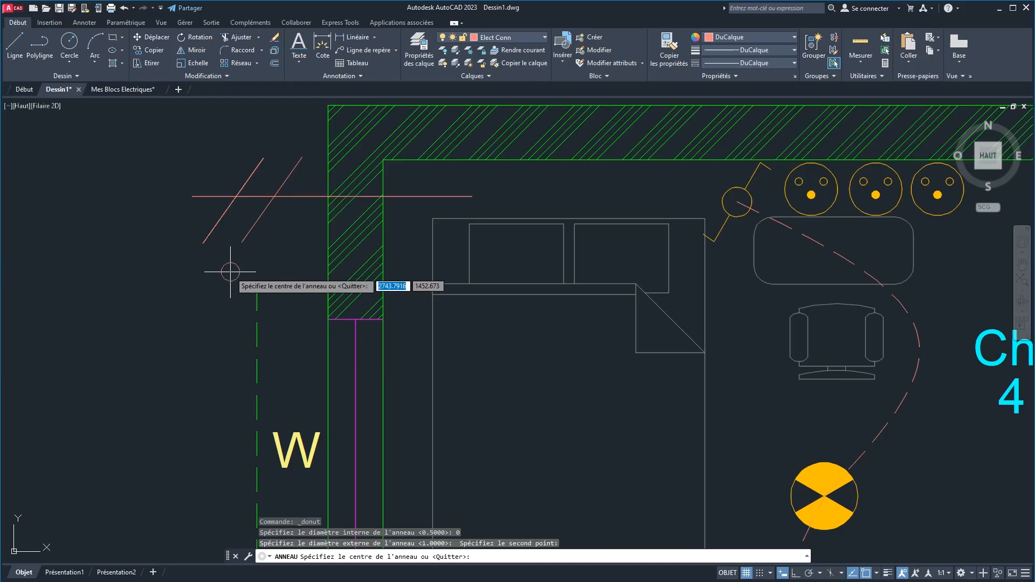
left_click(301, 157)
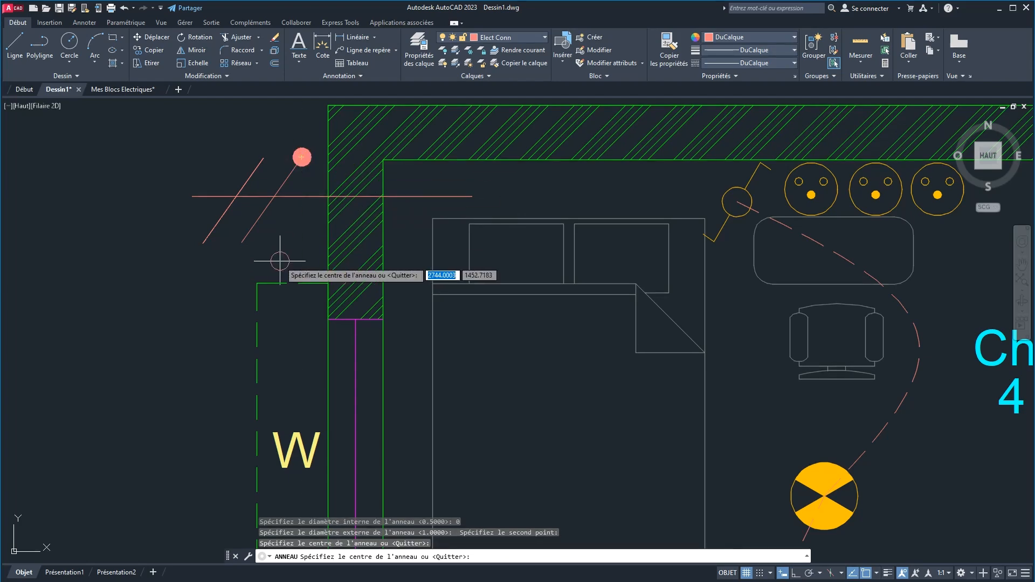
key("Return")
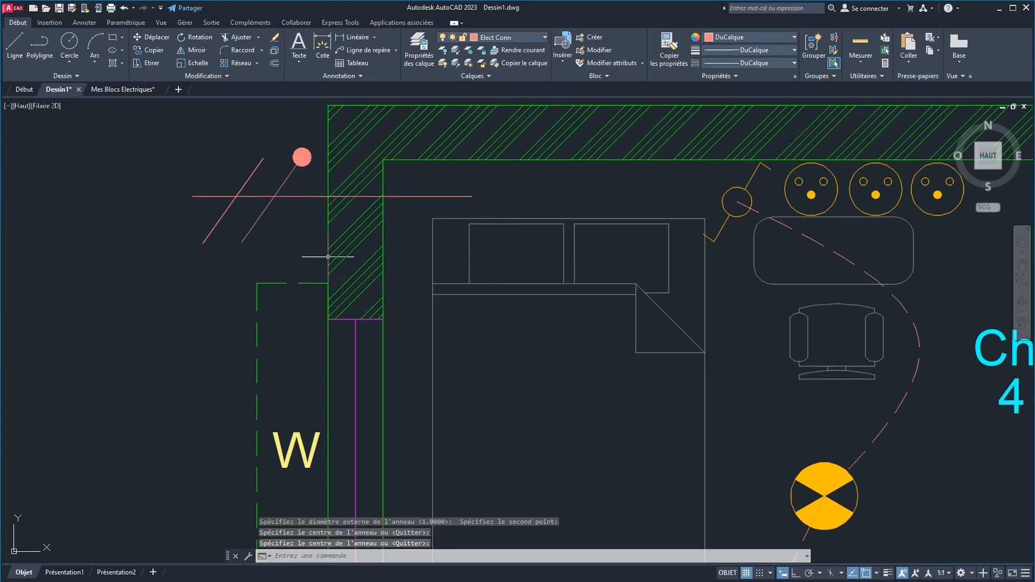
scroll(327, 260, "down", 6)
middle_click_drag(369, 278, 304, 254)
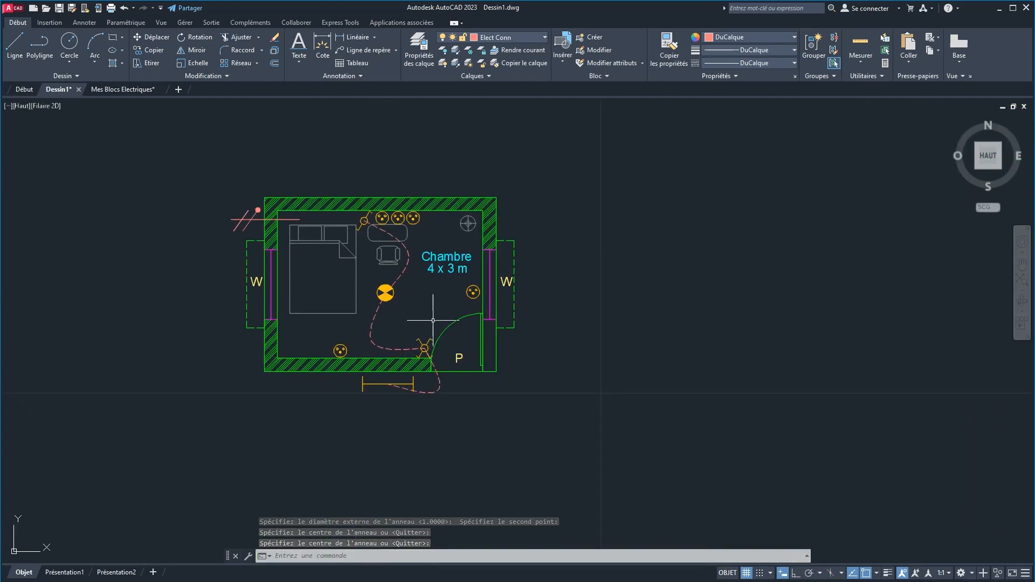
left_click(1023, 280)
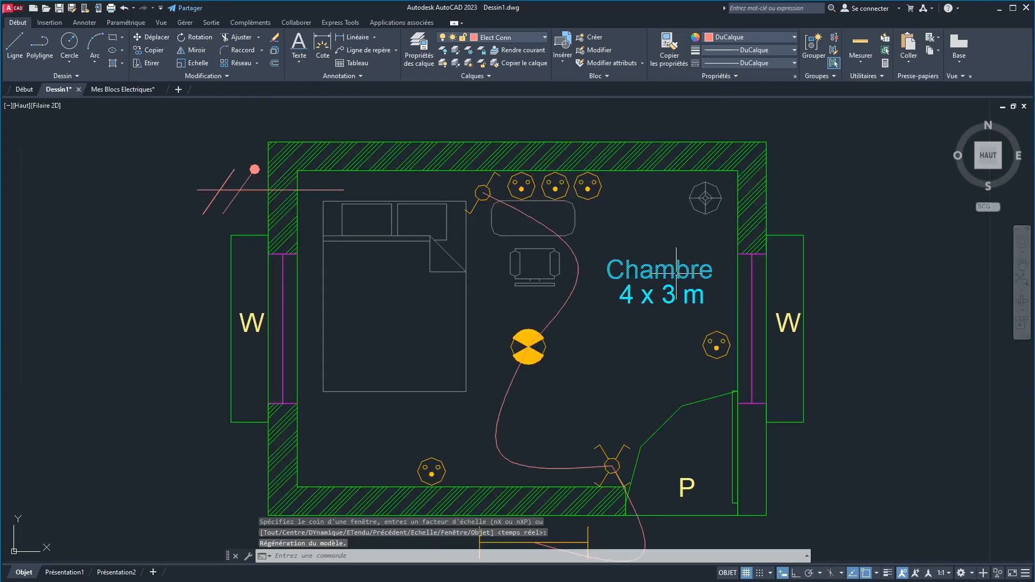
scroll(606, 267, "down", 2)
middle_click_drag(605, 267, 536, 263)
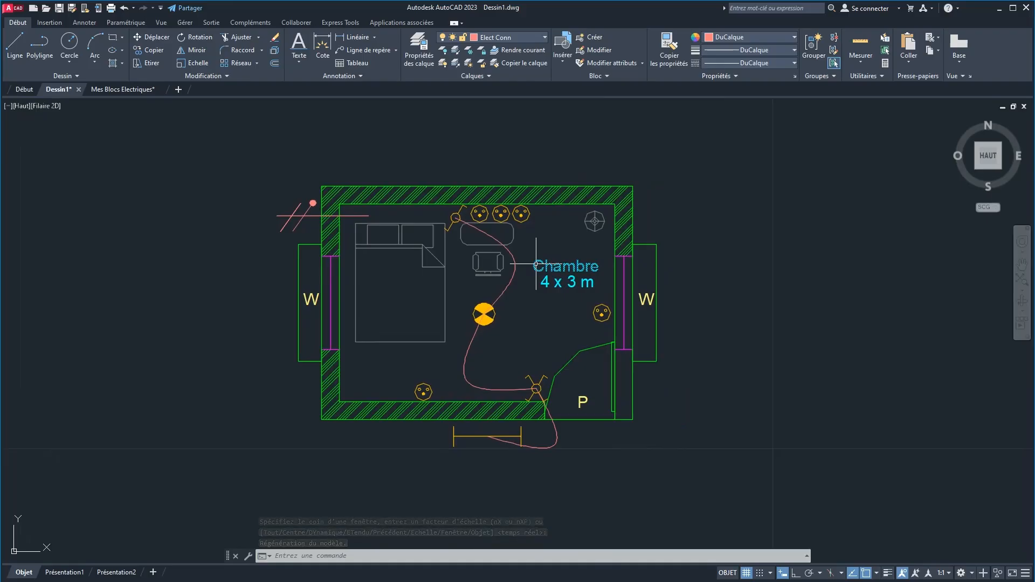
Start a single-line text with height 0.15 and rotation 0 beside the central ceiling light, reading L1.
type("z")
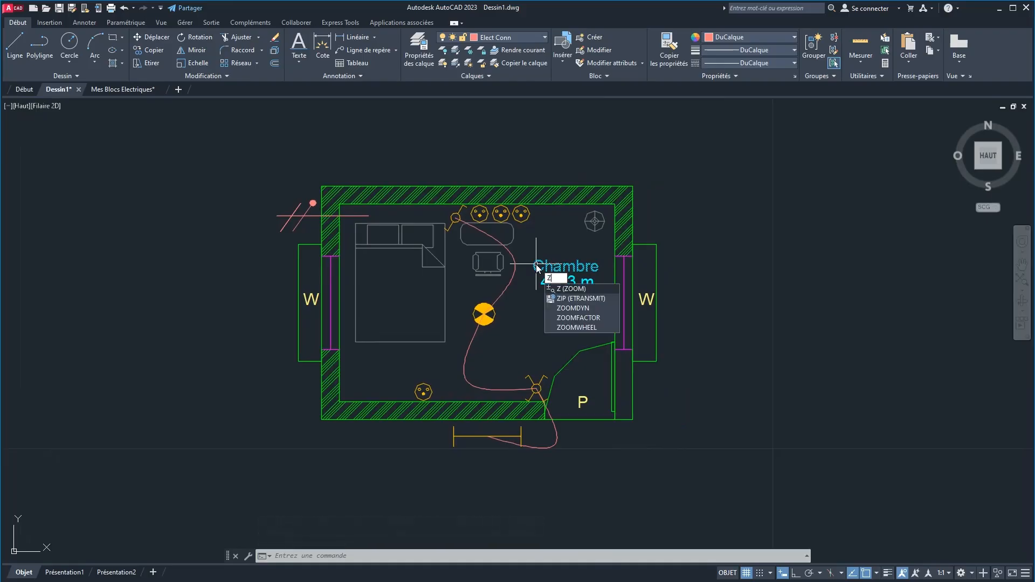
key("Return")
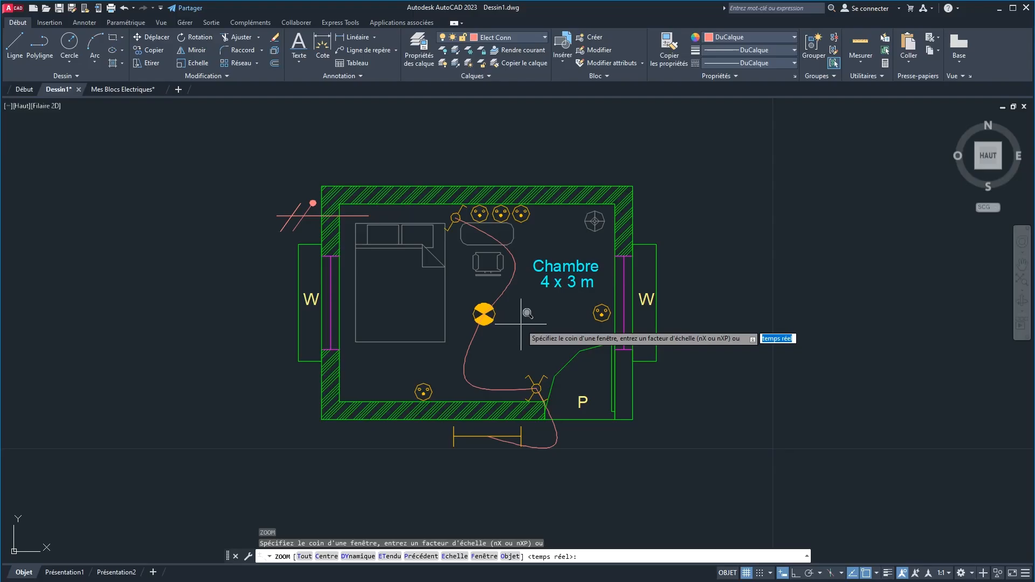
type("f")
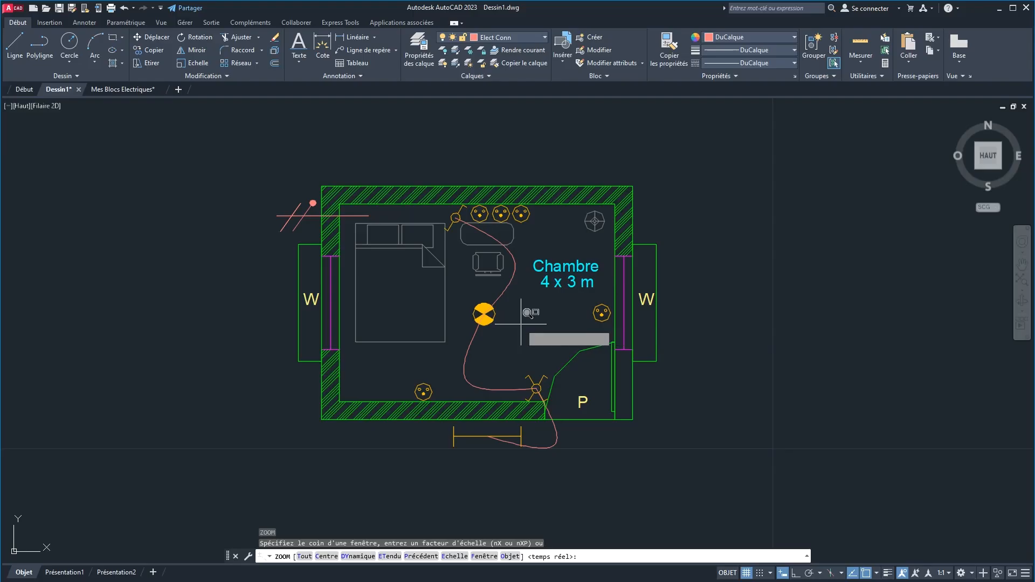
key("Return")
left_click(255, 163)
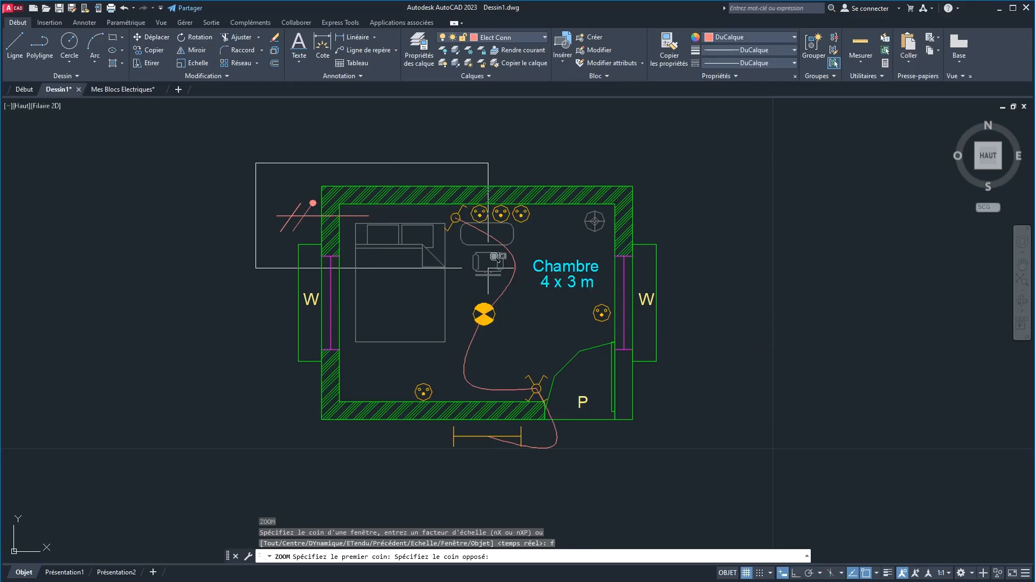
left_click(705, 473)
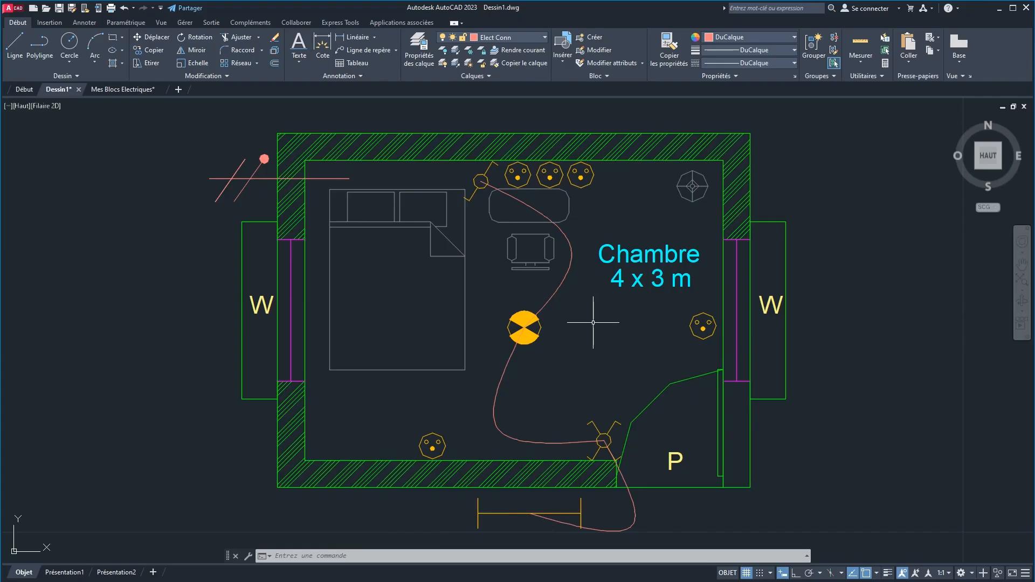
type("T")
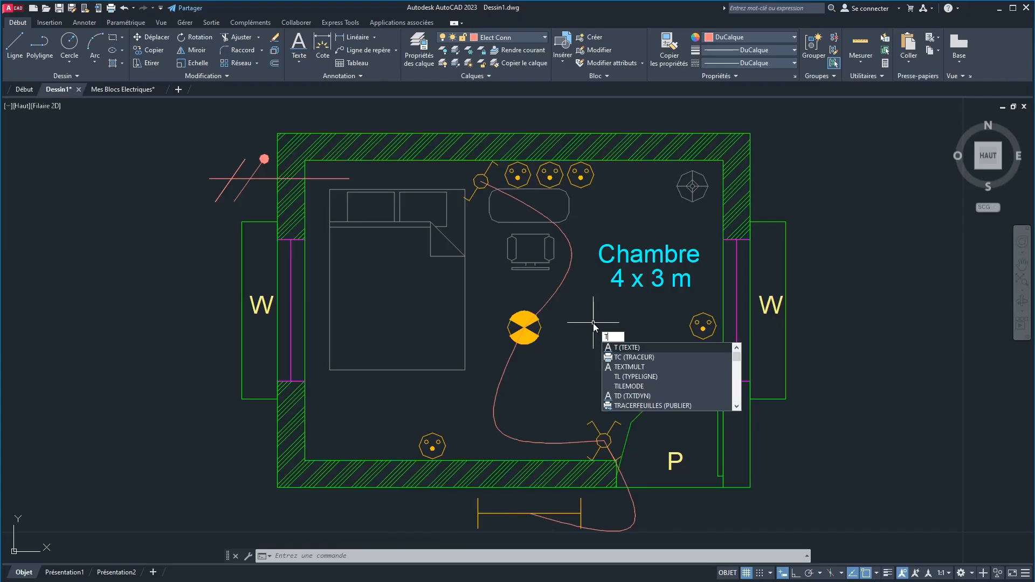
key("Return")
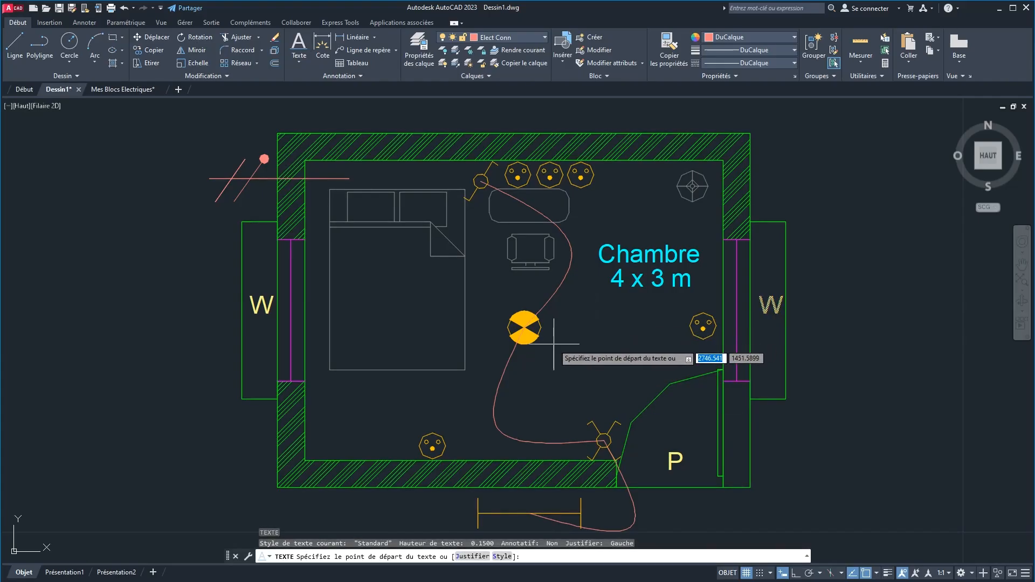
left_click(554, 344)
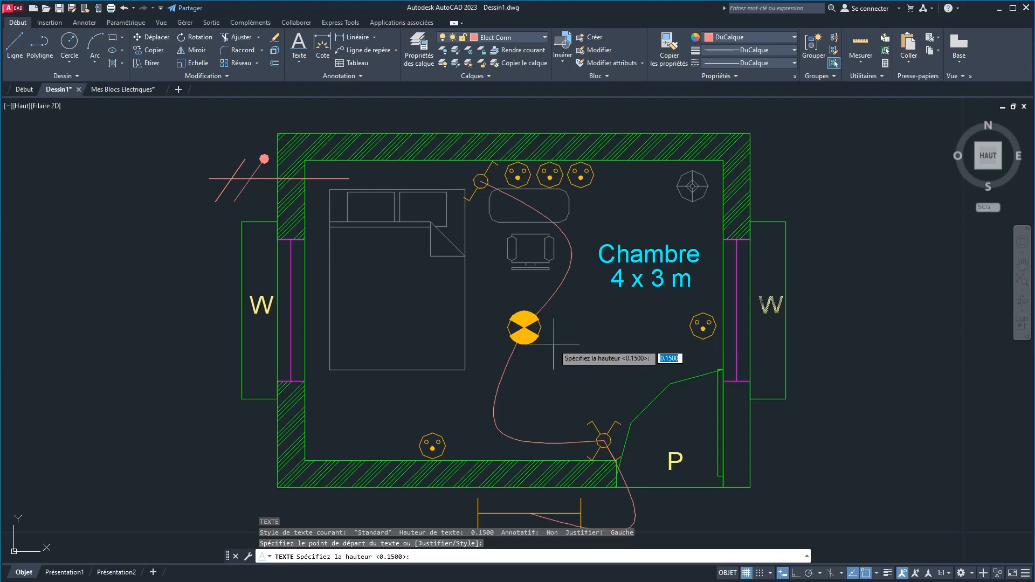
key("Return")
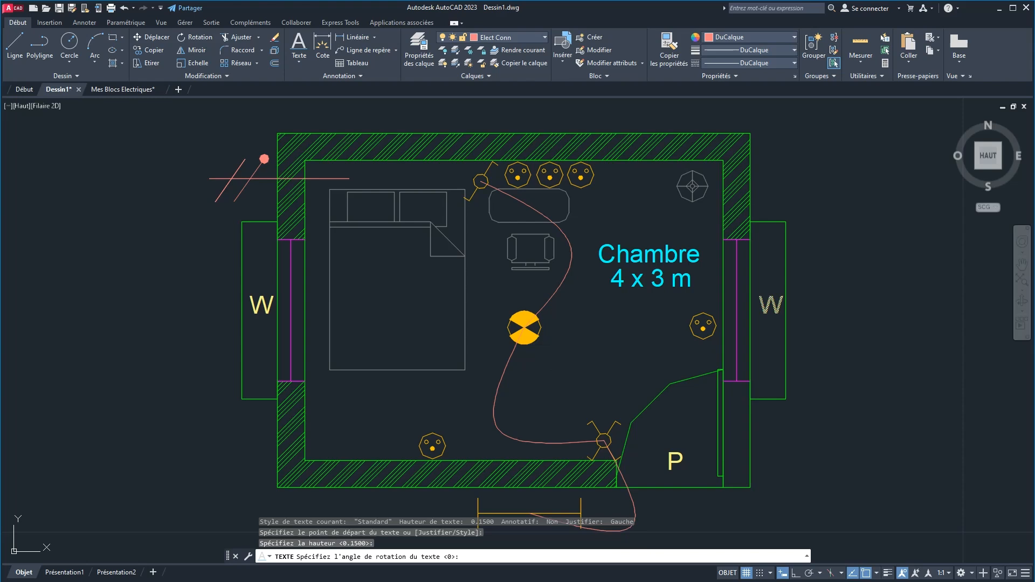
key("Return")
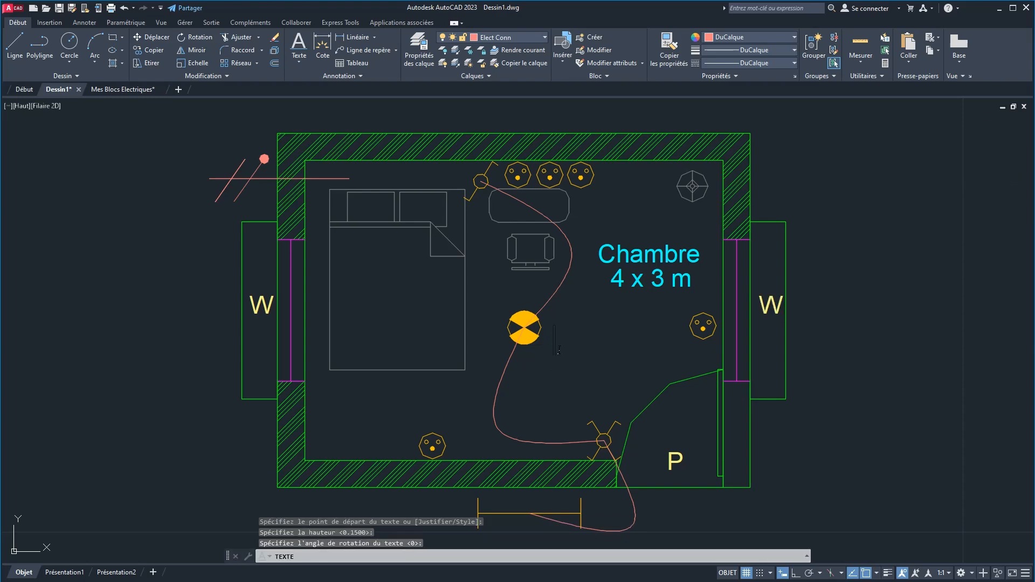
type("L")
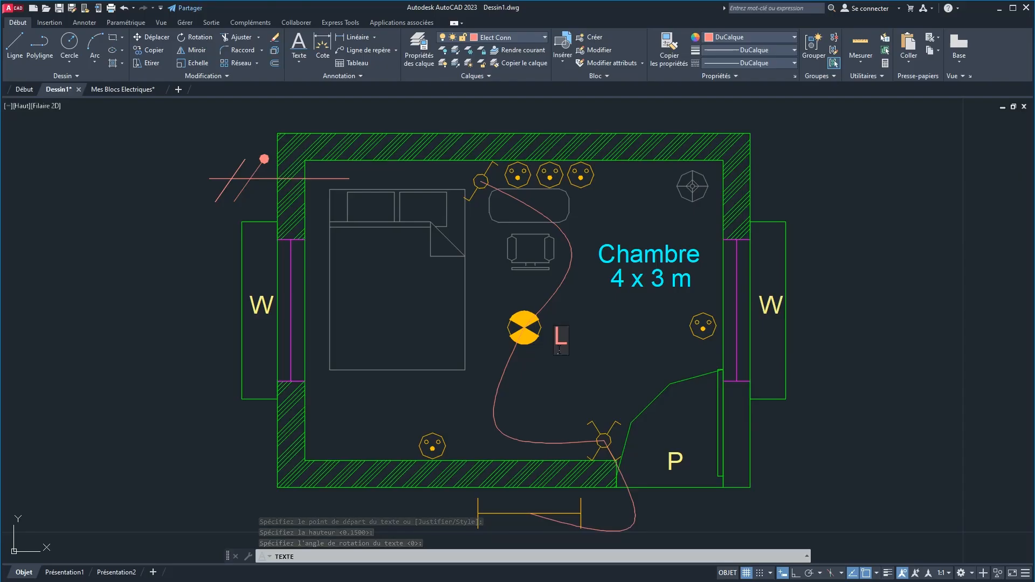
type("1")
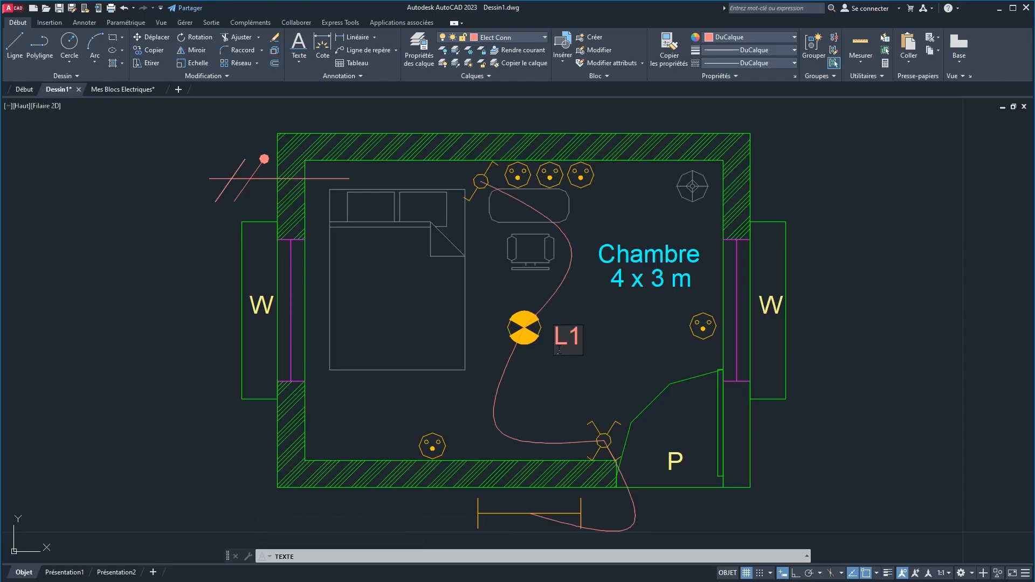
Add the labels L2 and VV as separate lines beneath L1 and finish the text.
key("Return")
type("L2")
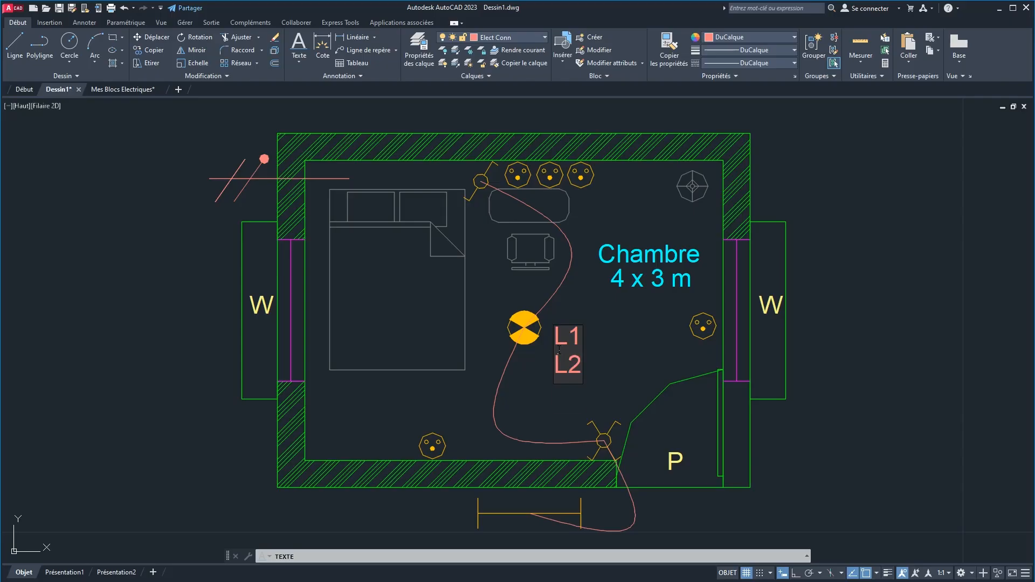
key("Return")
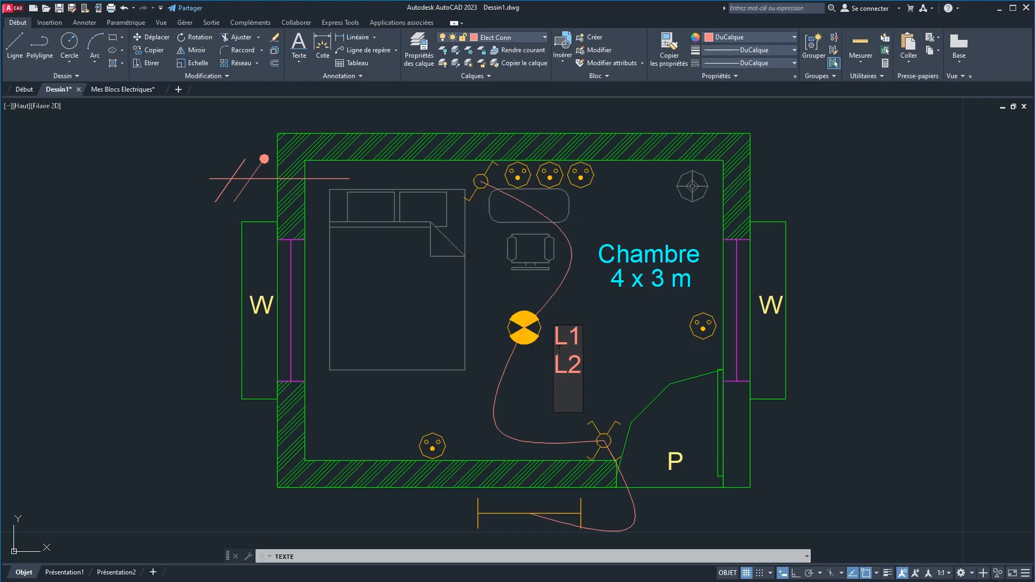
type("VV")
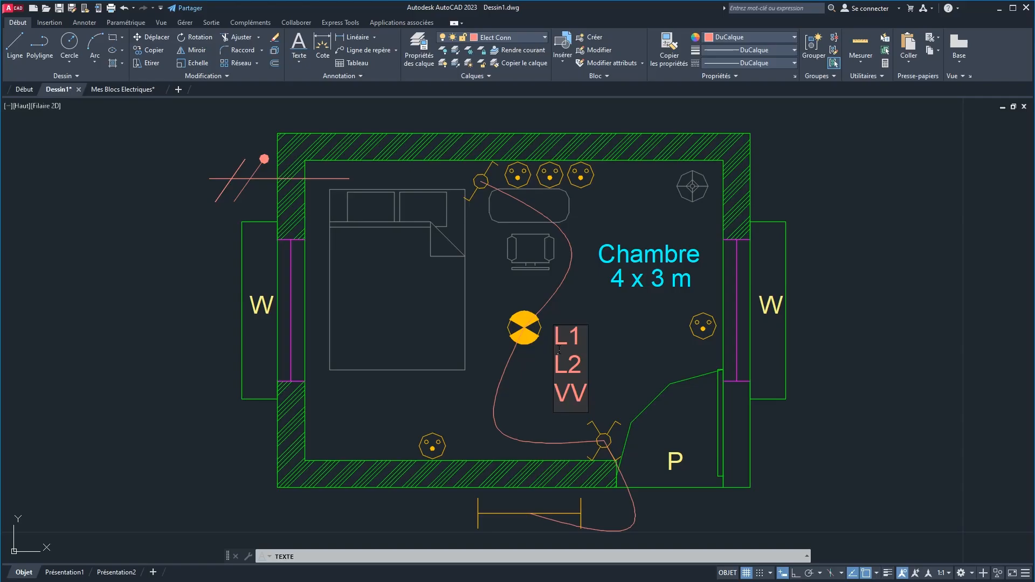
key("Return")
key("Return")
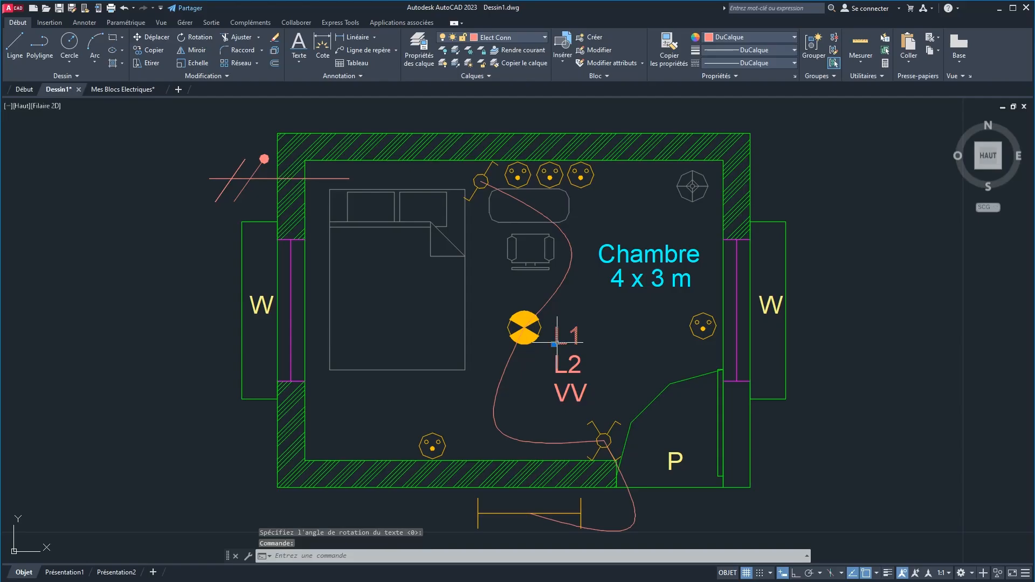
Move L1 above the central light, L2 below the fixture outside the lower wall, and VV above the switch beside the door.
left_click(554, 344)
left_click(496, 306)
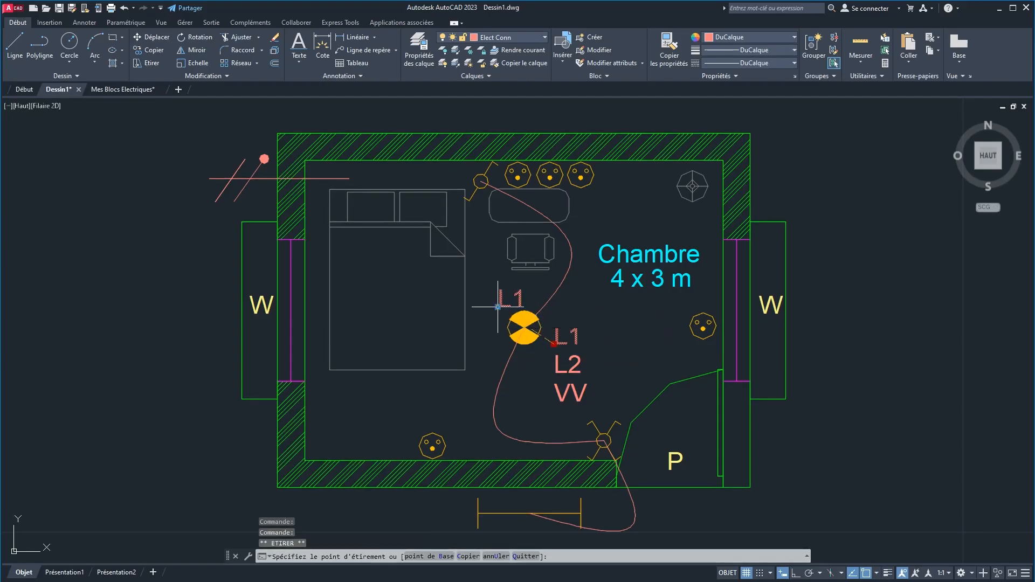
left_click(554, 372)
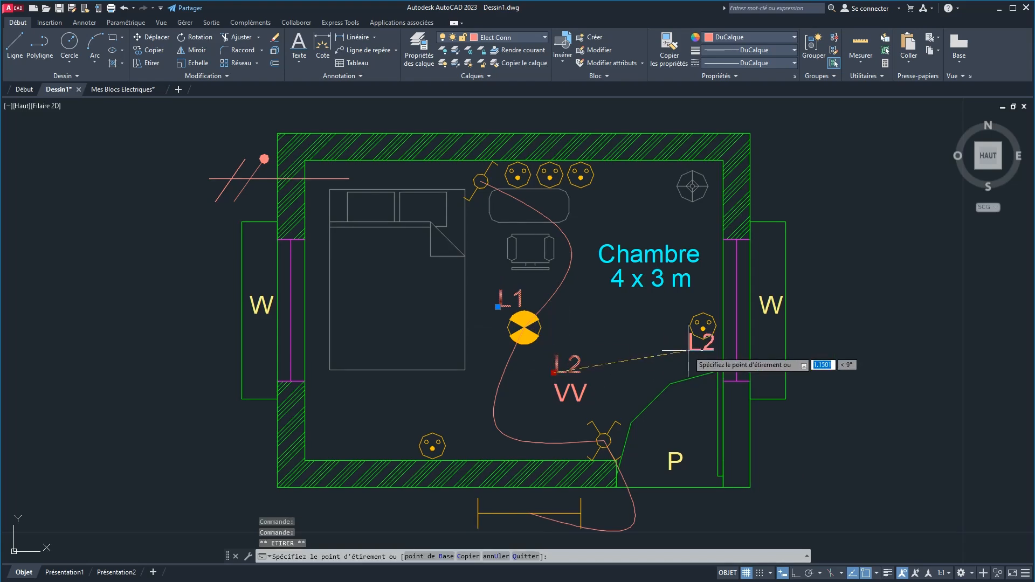
left_click(518, 537)
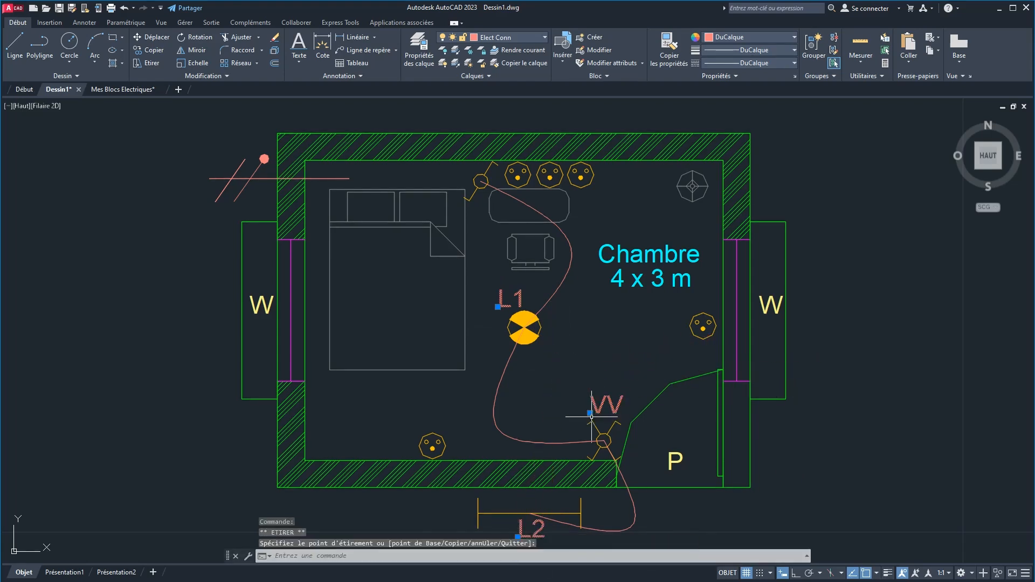
Assign the L1, L2 and VV labels to the Texts layer and set that layer's colour to magenta.
left_click(504, 38)
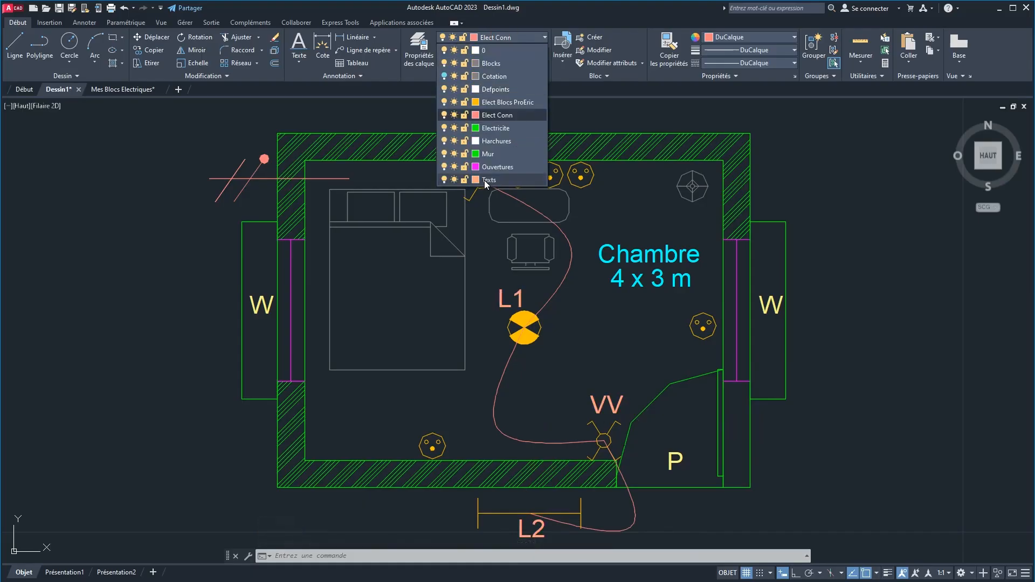
left_click(484, 180)
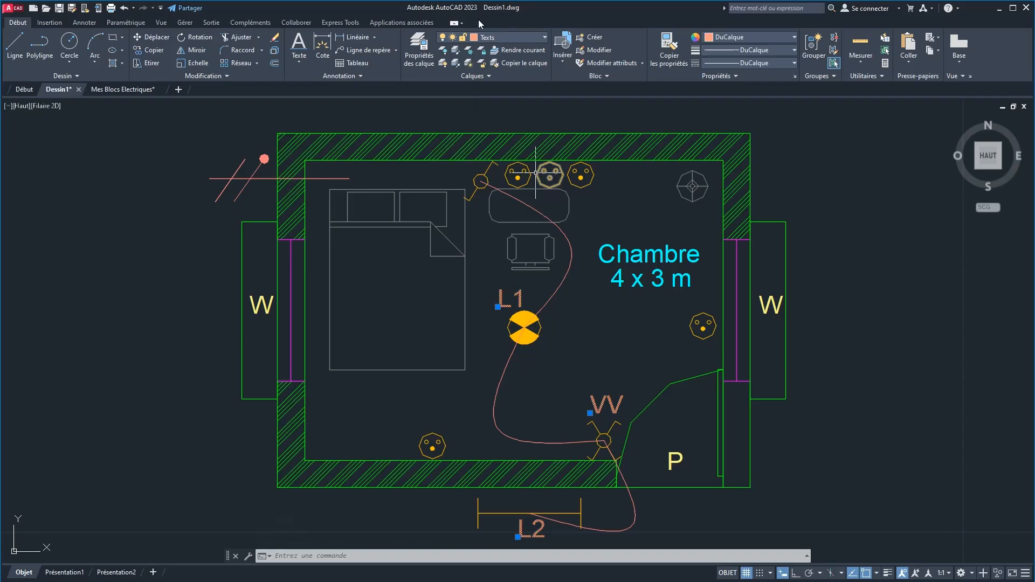
left_click(495, 35)
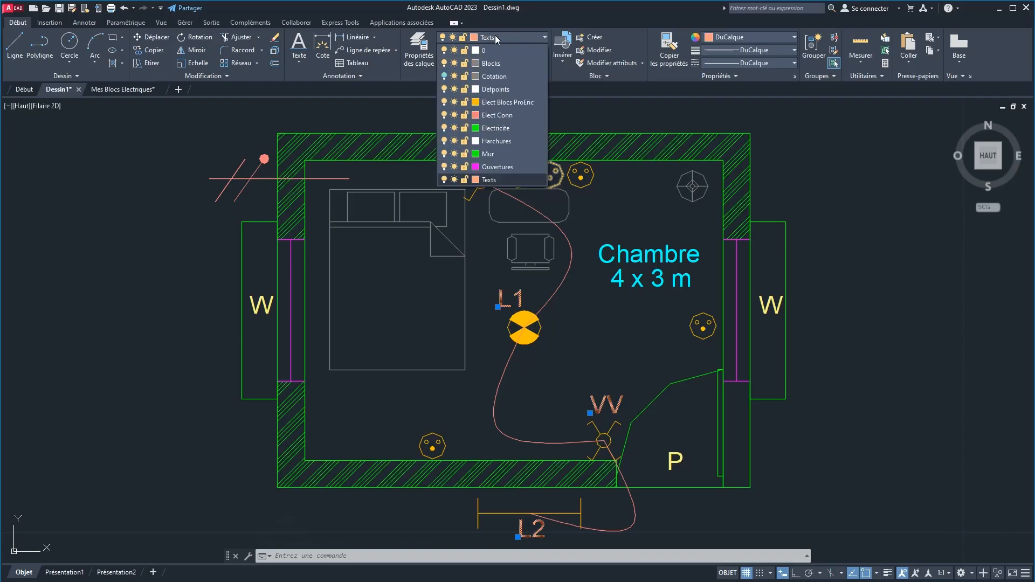
left_click(476, 180)
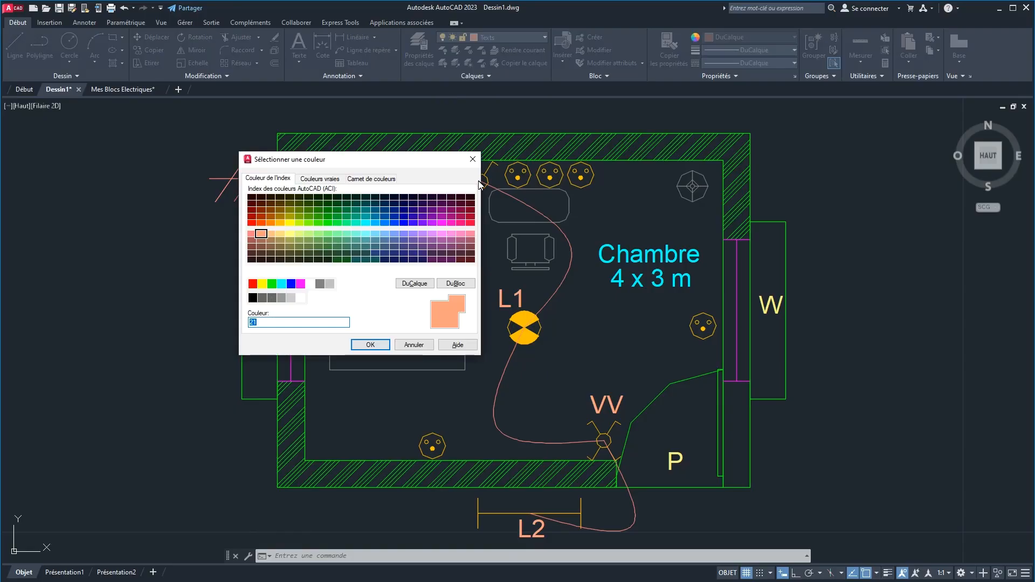
left_click(301, 284)
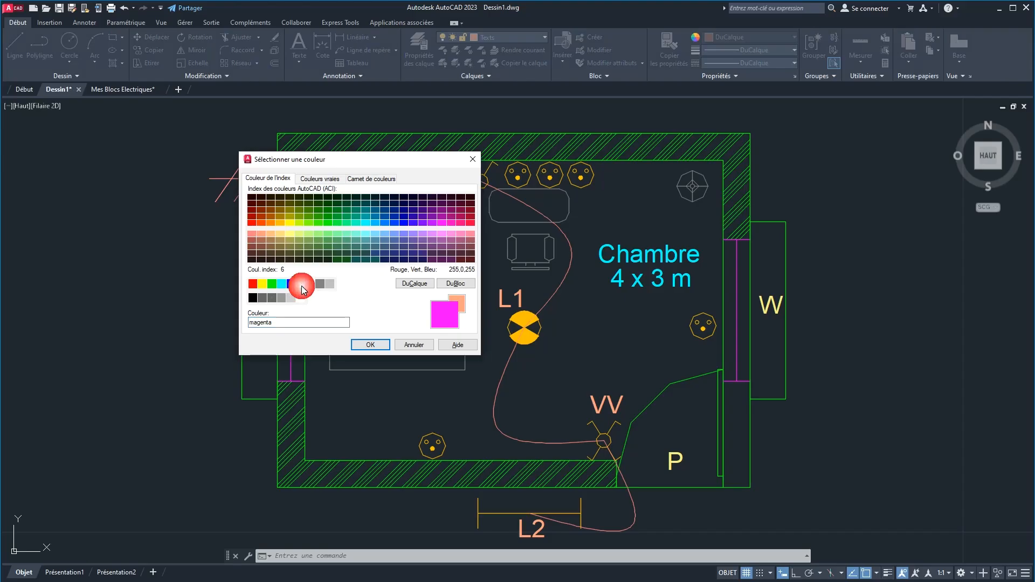
left_click(371, 344)
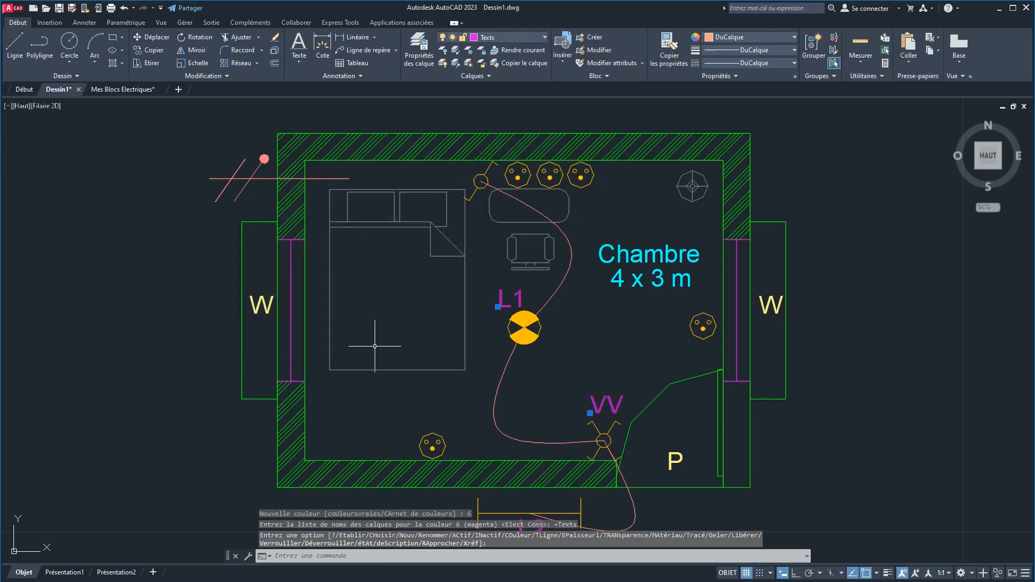
key("Escape")
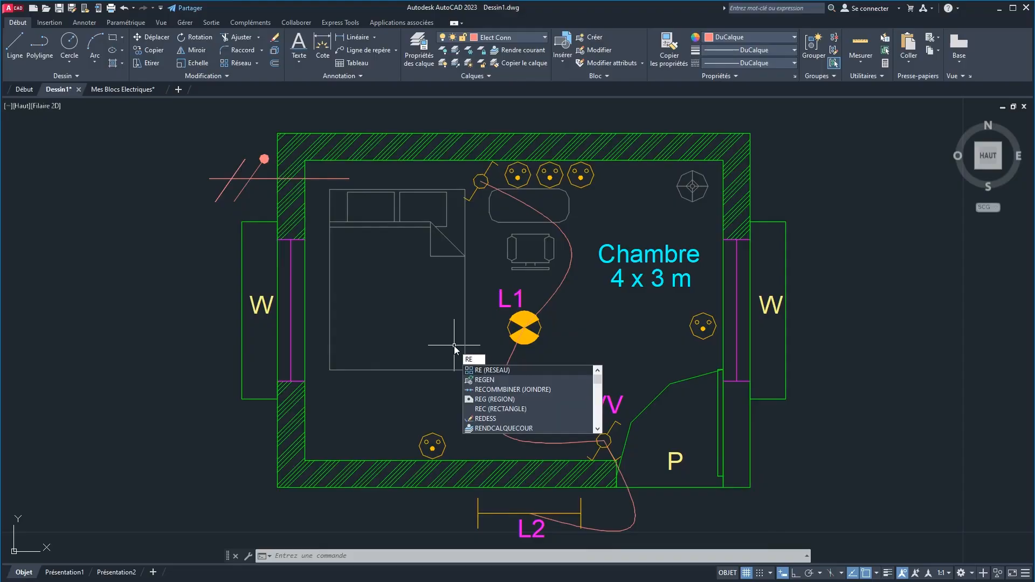
Regenerate the drawing to refresh the display of its curves and dashed linetypes.
type("REGEN")
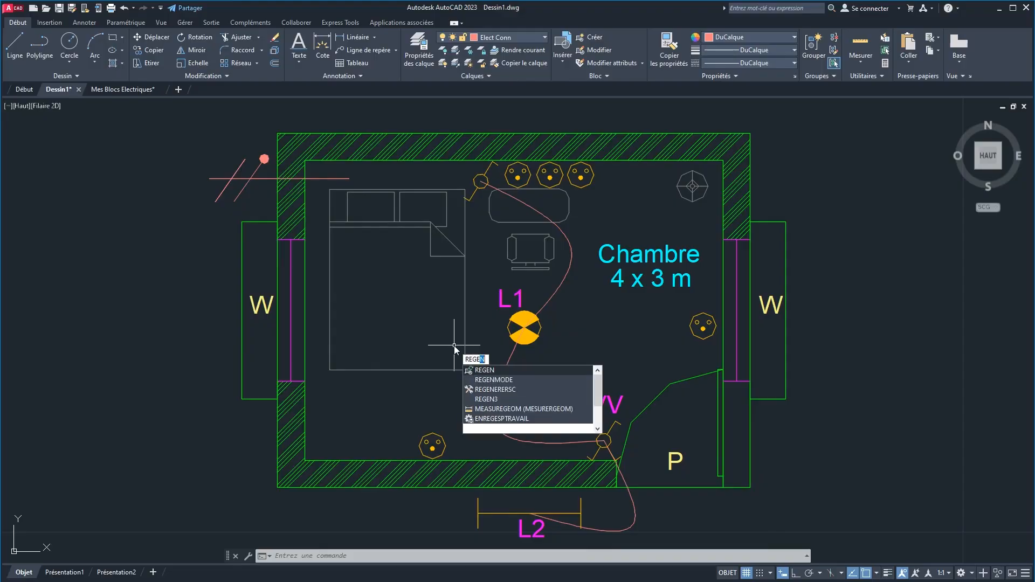
key("Return")
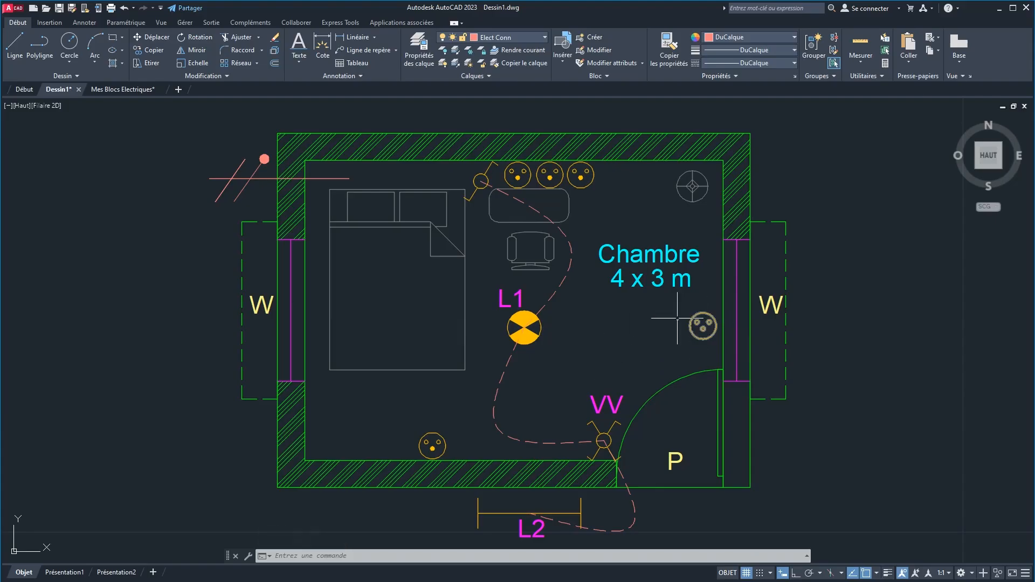
double_click(608, 285)
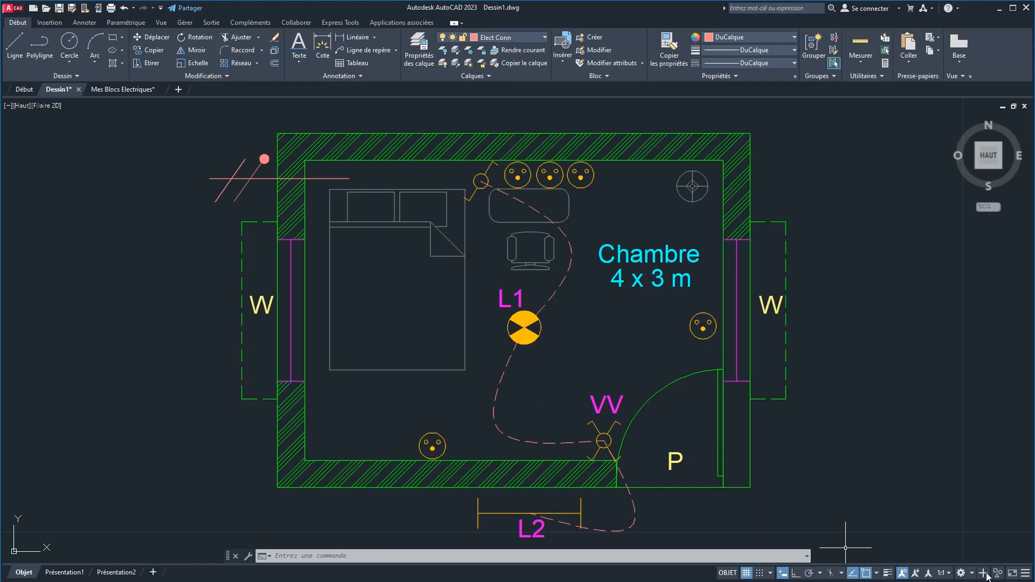
key("alt+Tab")
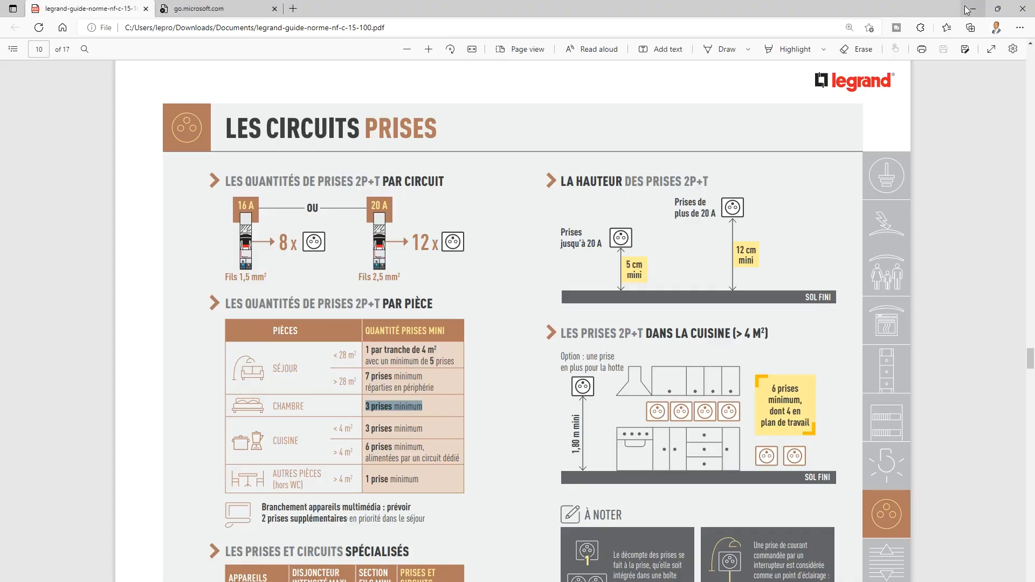
left_click(969, 9)
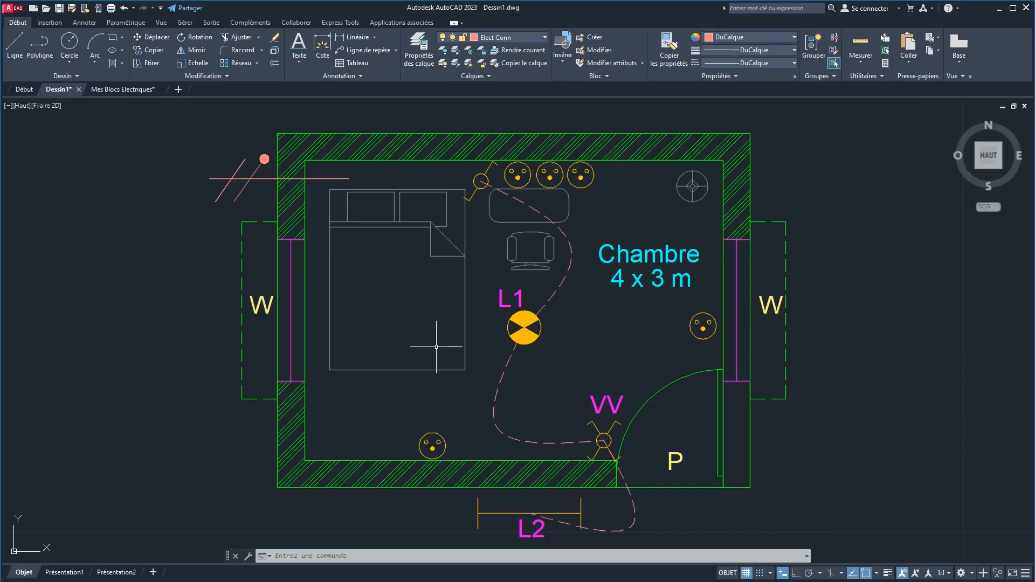
type("APPLOAD")
key("Return")
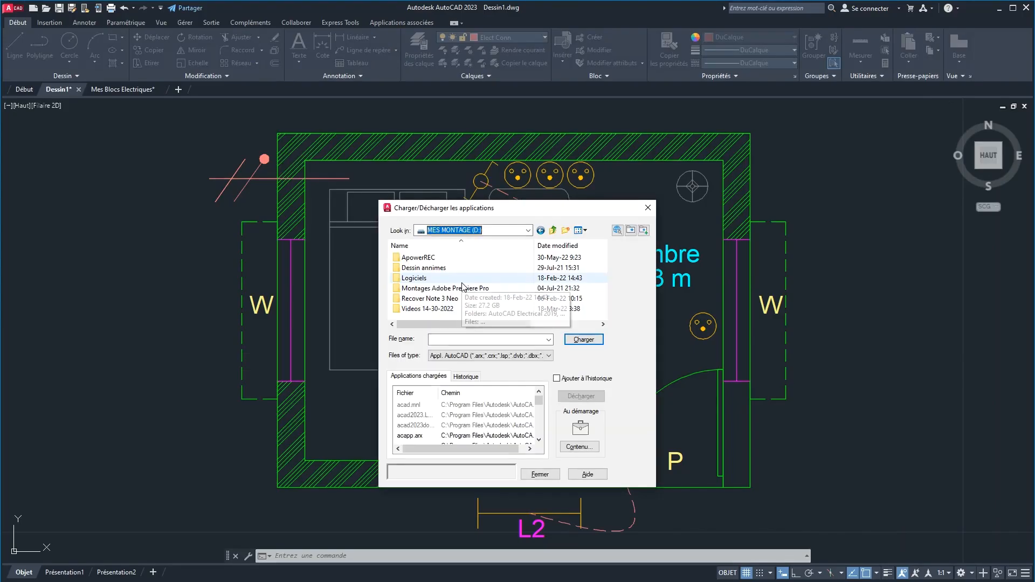
left_click(645, 205)
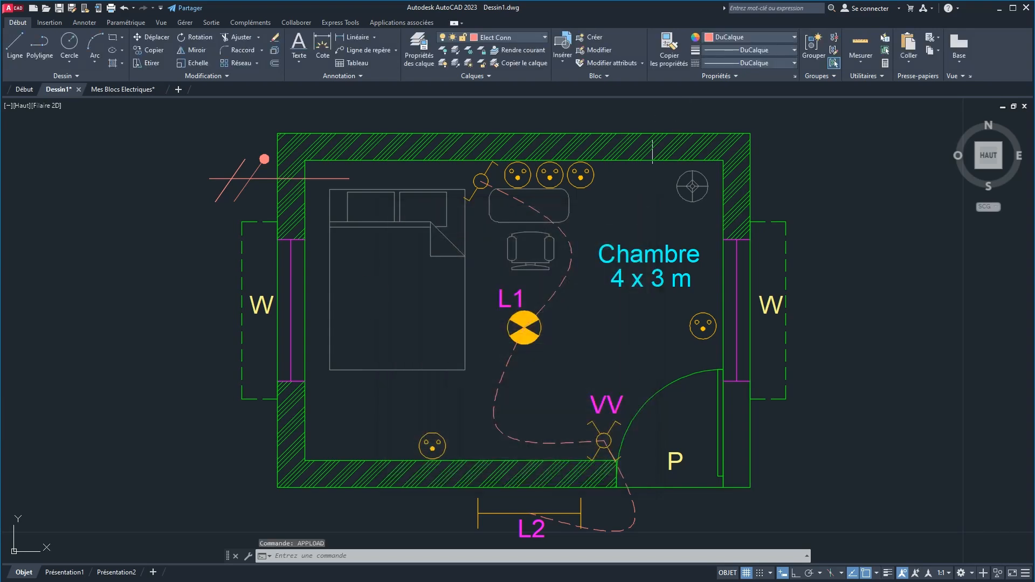
Copy the VV label from the door switch to just below the socket beside the right-hand window.
left_click(604, 406)
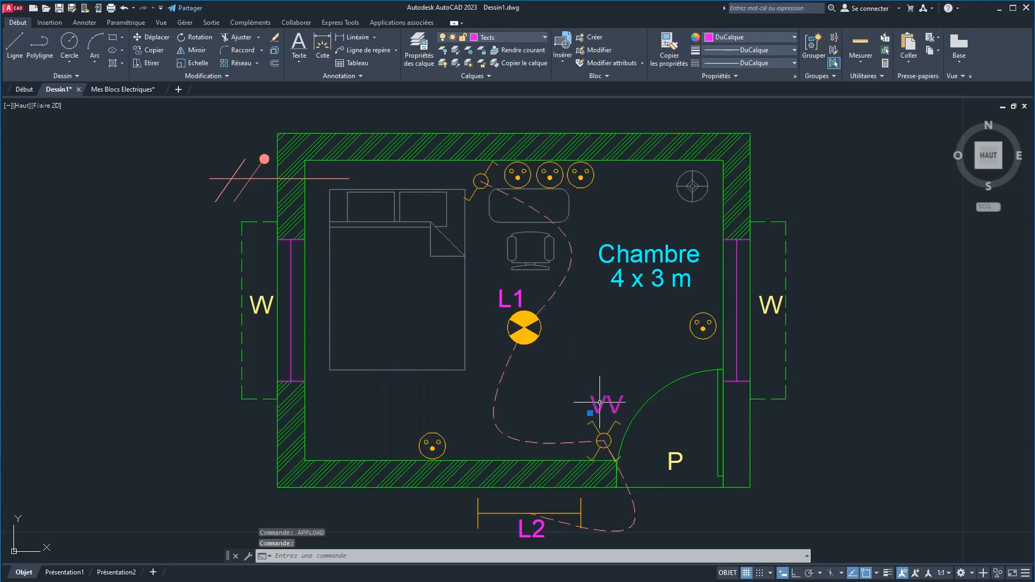
left_click(151, 51)
left_click(597, 413)
left_click(694, 358)
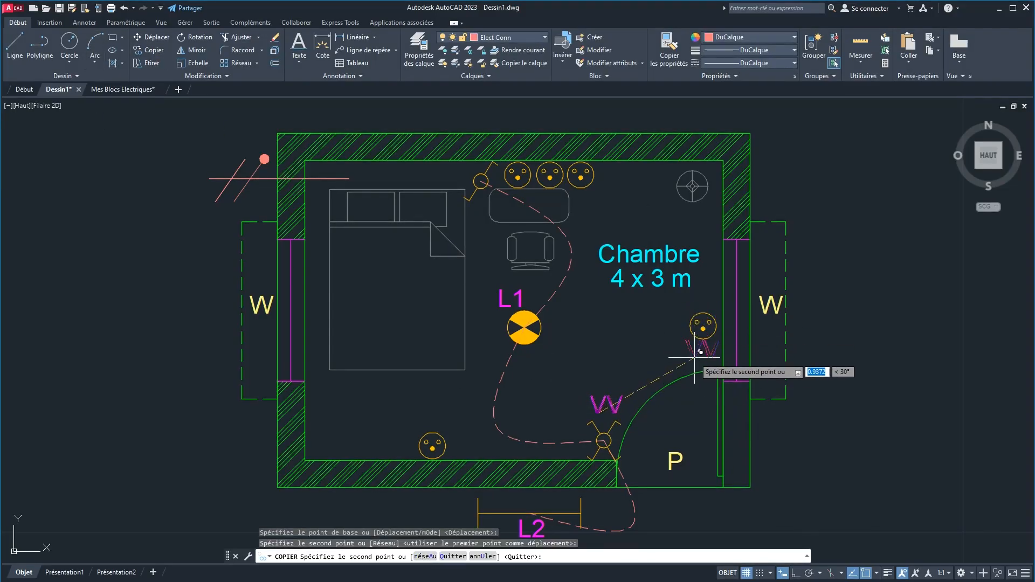
right_click(615, 204)
left_click(632, 215)
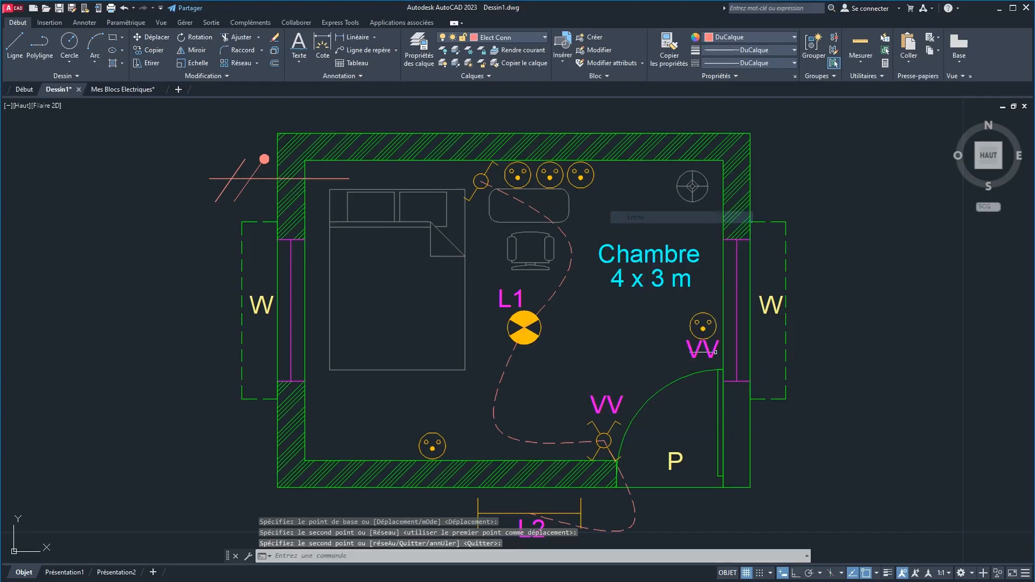
Change the copied label below the right-hand socket to P1.
double_click(707, 351)
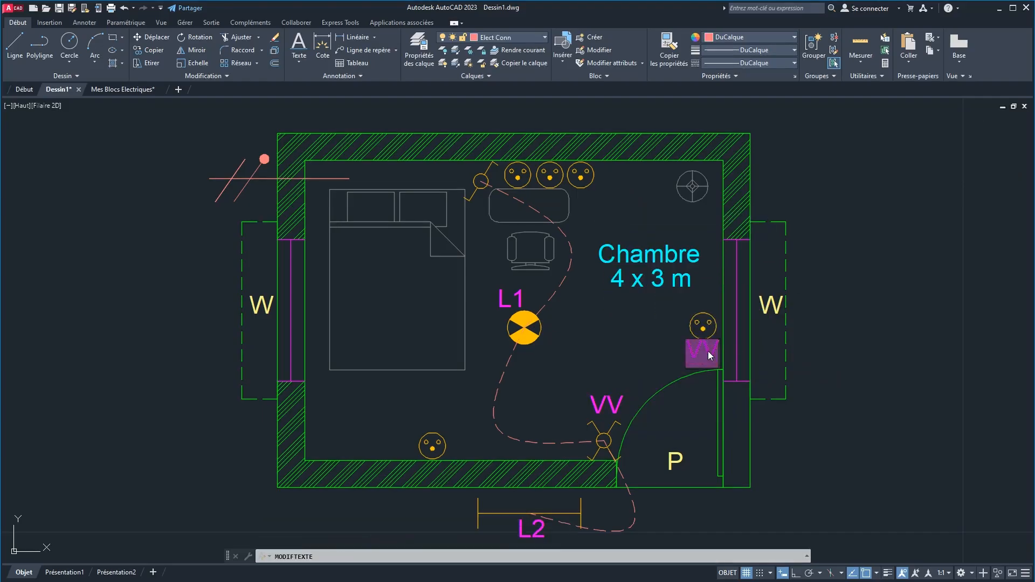
left_click_drag(716, 353, 704, 353)
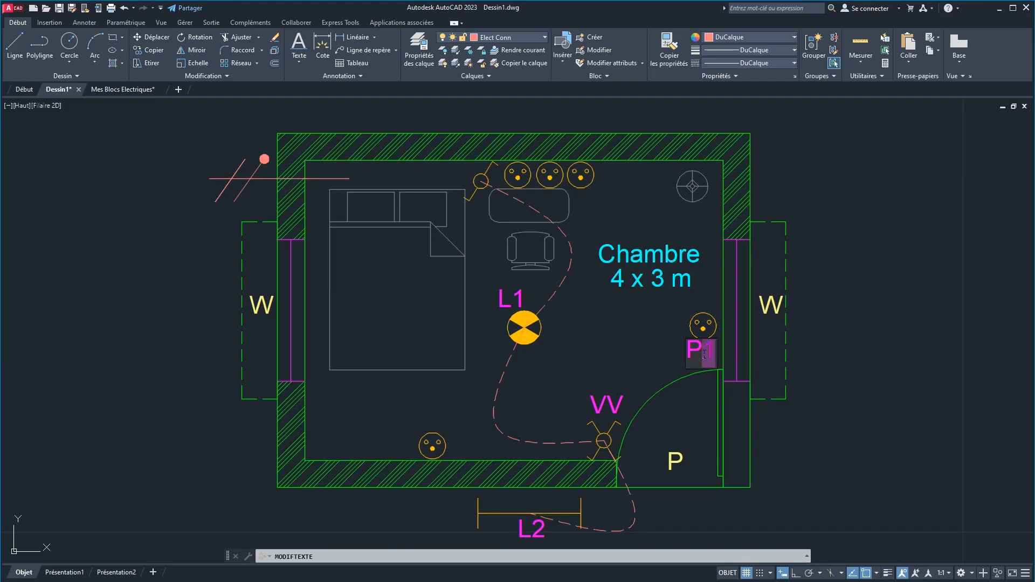
left_click(667, 353)
right_click(648, 340)
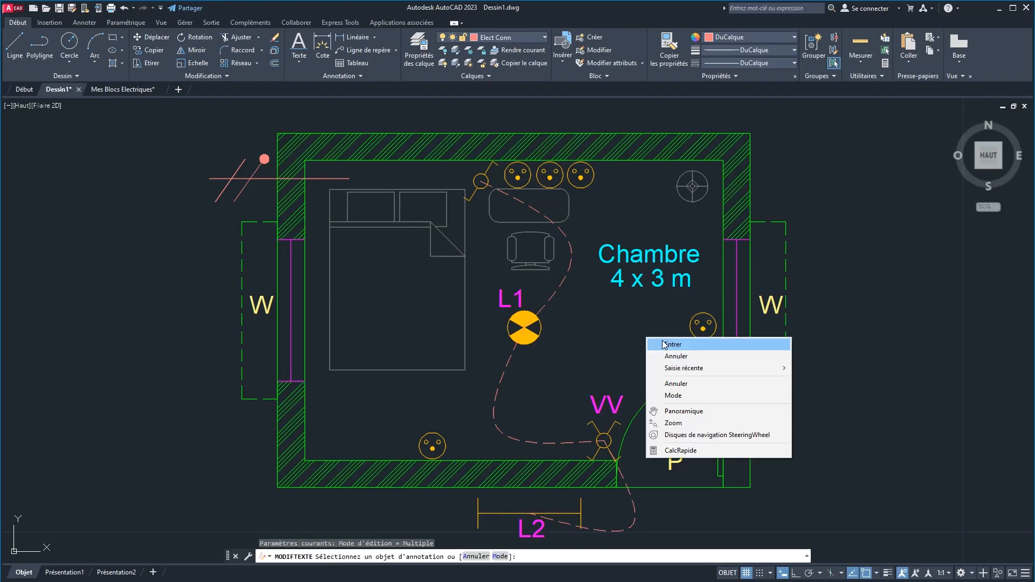
left_click(664, 344)
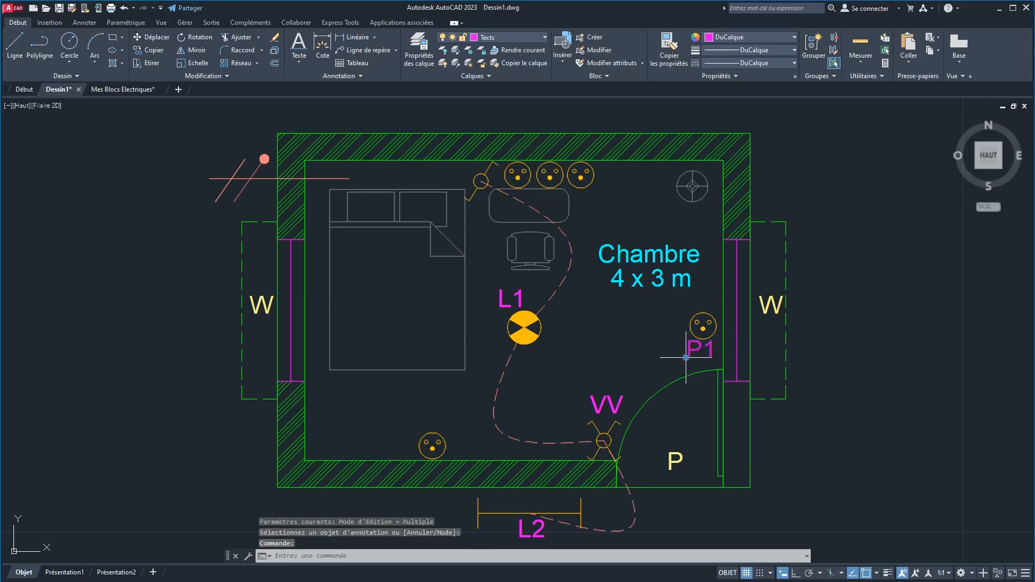
Copy the P1 label beneath each of the three sockets above the desk, shifting the leftmost copy clear of its neighbour.
left_click(150, 51)
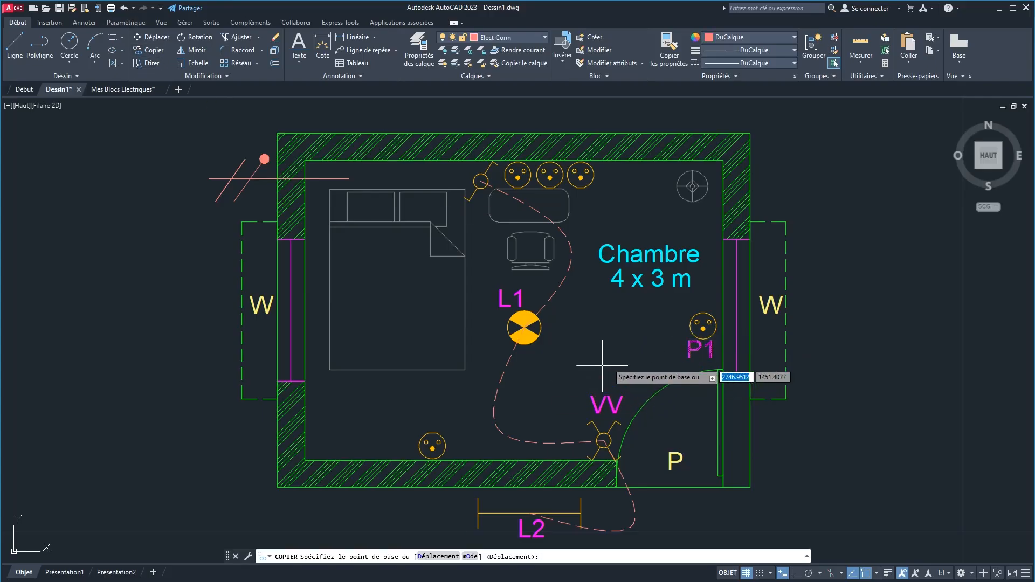
left_click(690, 356)
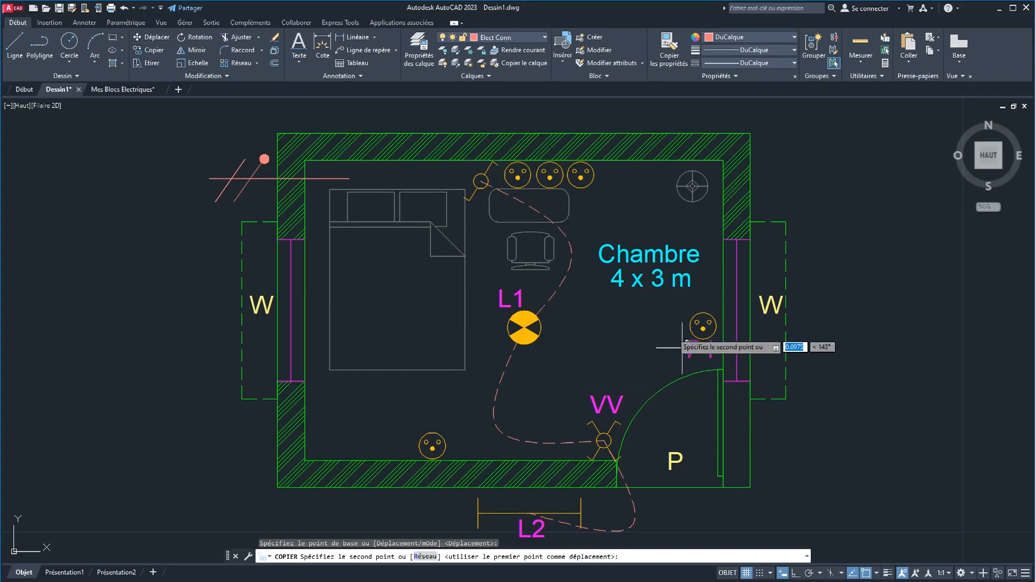
left_click(585, 197)
left_click(550, 197)
left_click(524, 198)
right_click(612, 231)
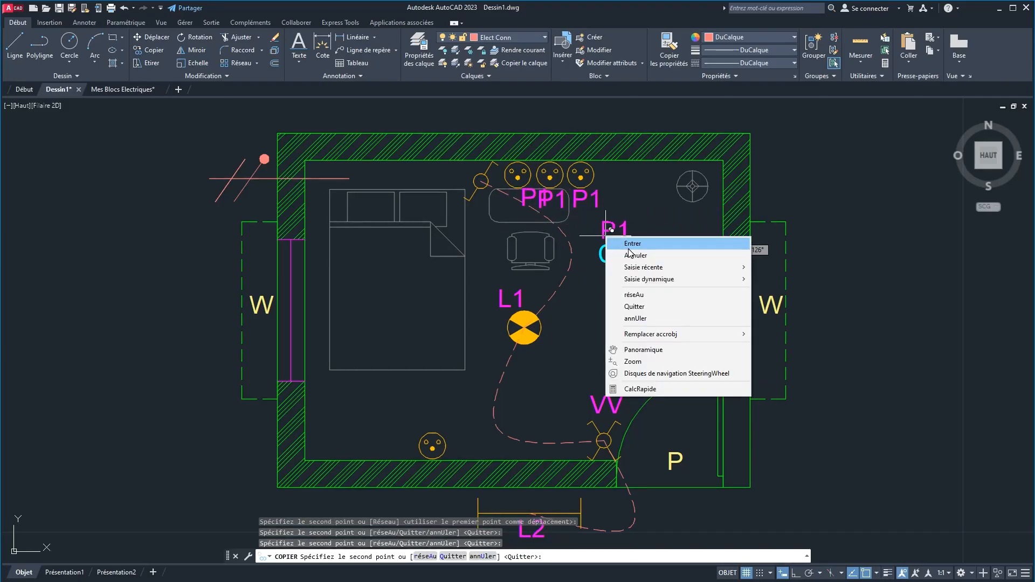
left_click(628, 243)
left_click(531, 200)
left_click(521, 204)
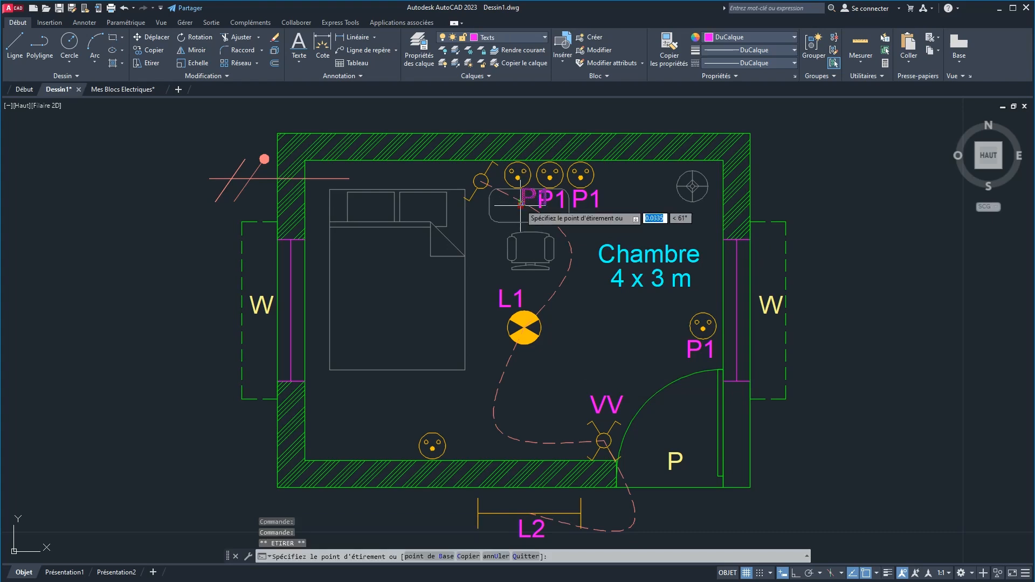
left_click(503, 207)
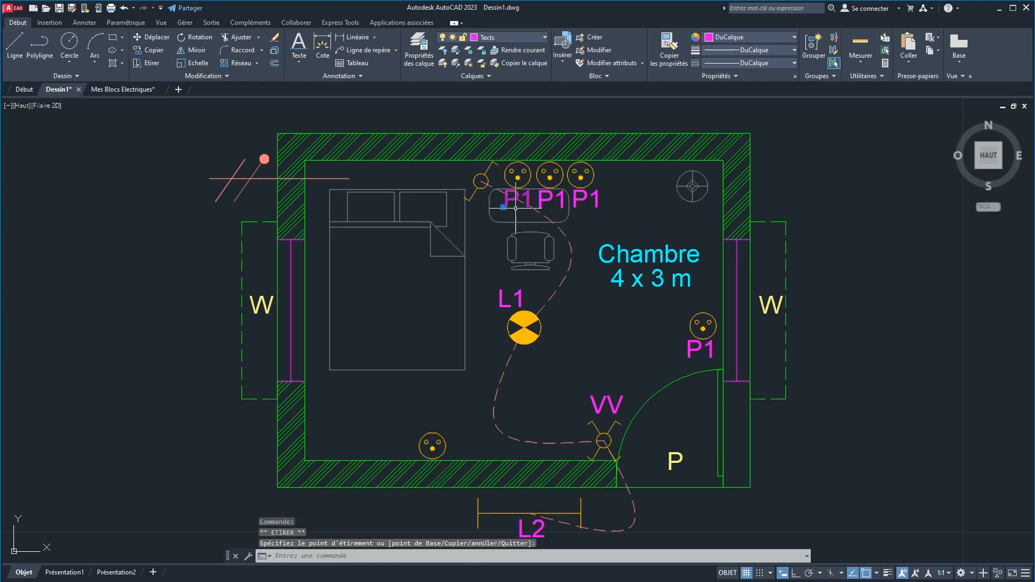
Renumber the three labels under the desk sockets as P2, P3 and P4 from left to right.
double_click(529, 199)
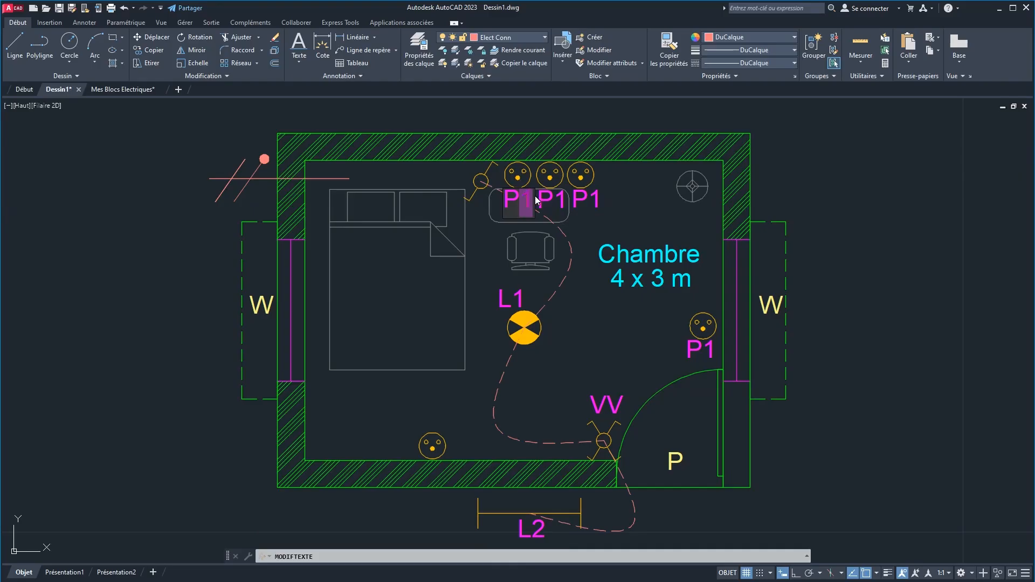
type("2")
key("Return")
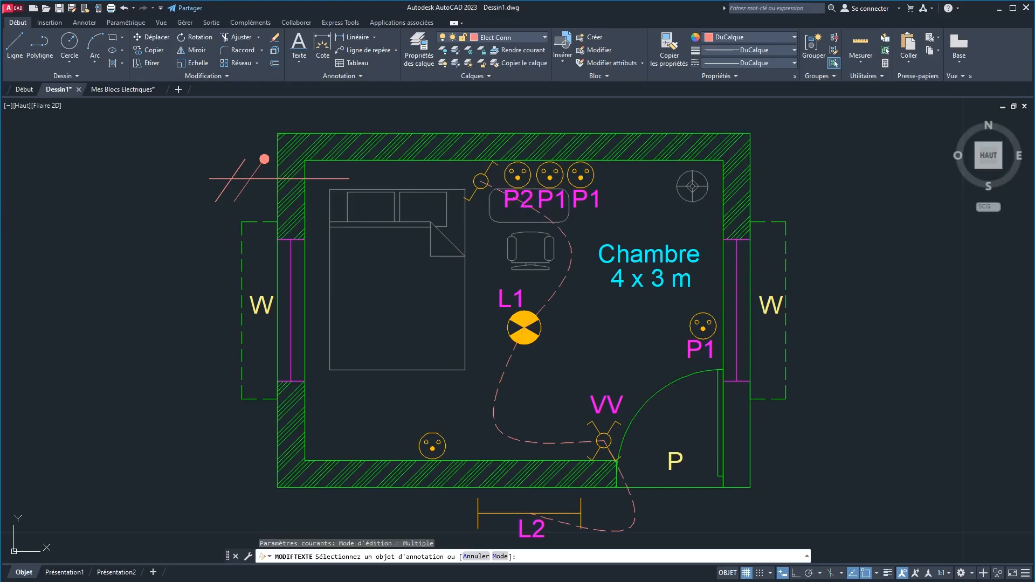
left_click(556, 200)
type("3")
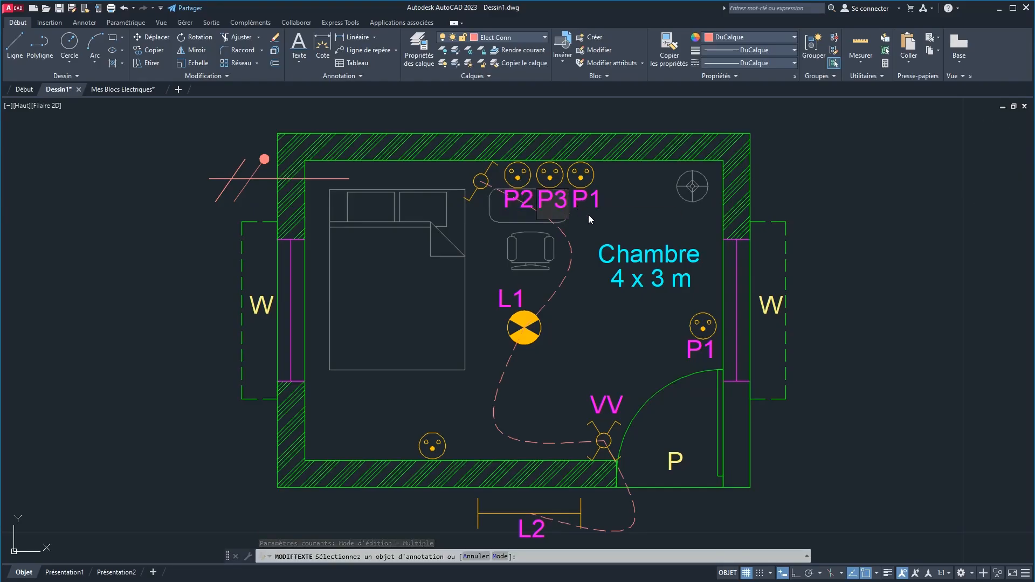
key("Return")
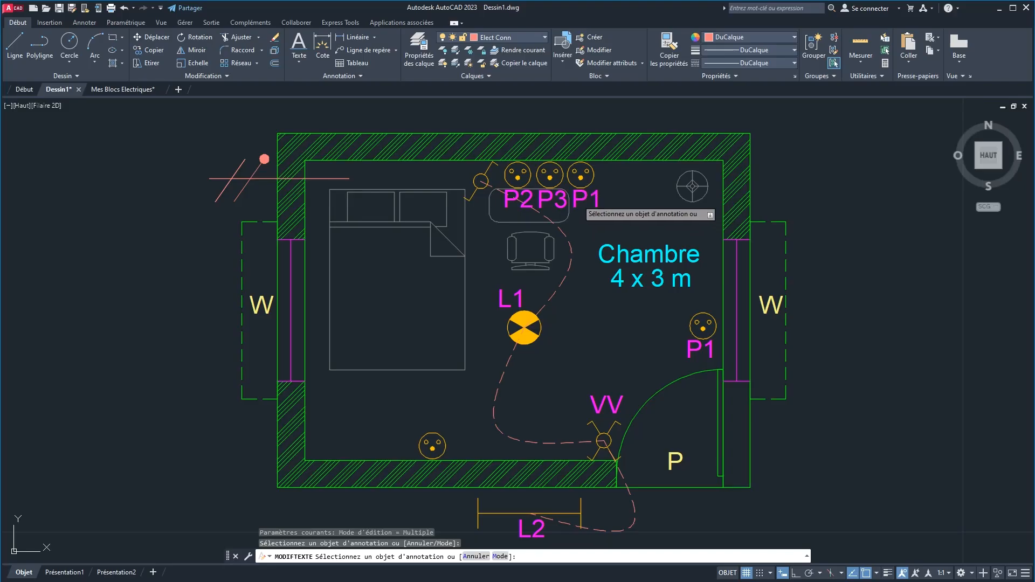
left_click(585, 200)
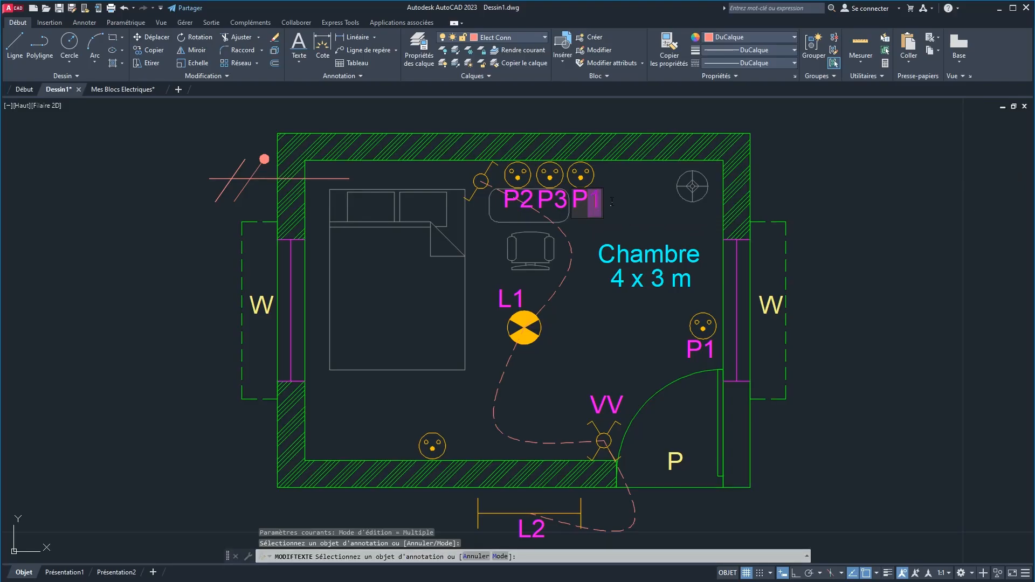
type("4")
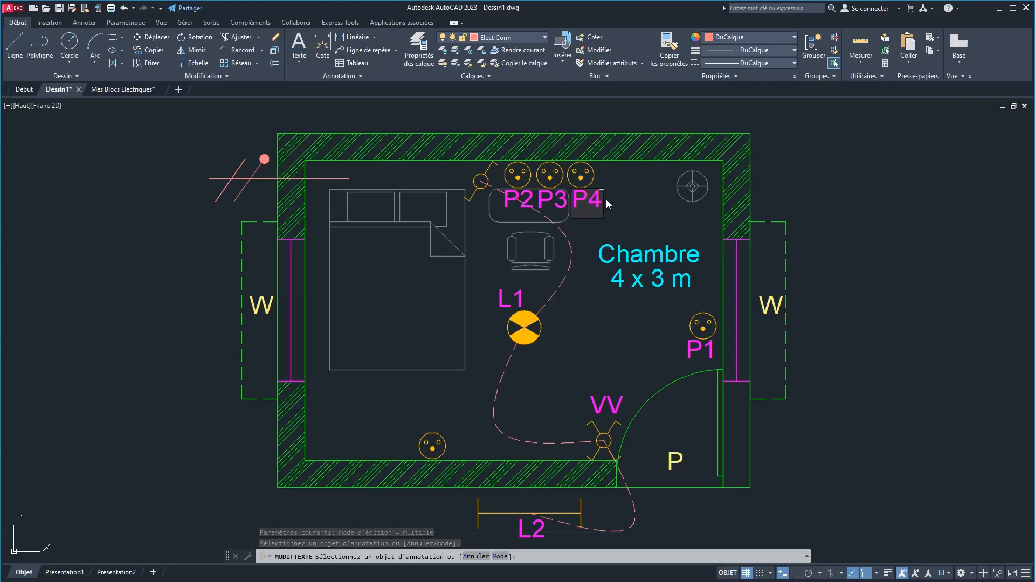
key("Return")
right_click(618, 212)
left_click(628, 219)
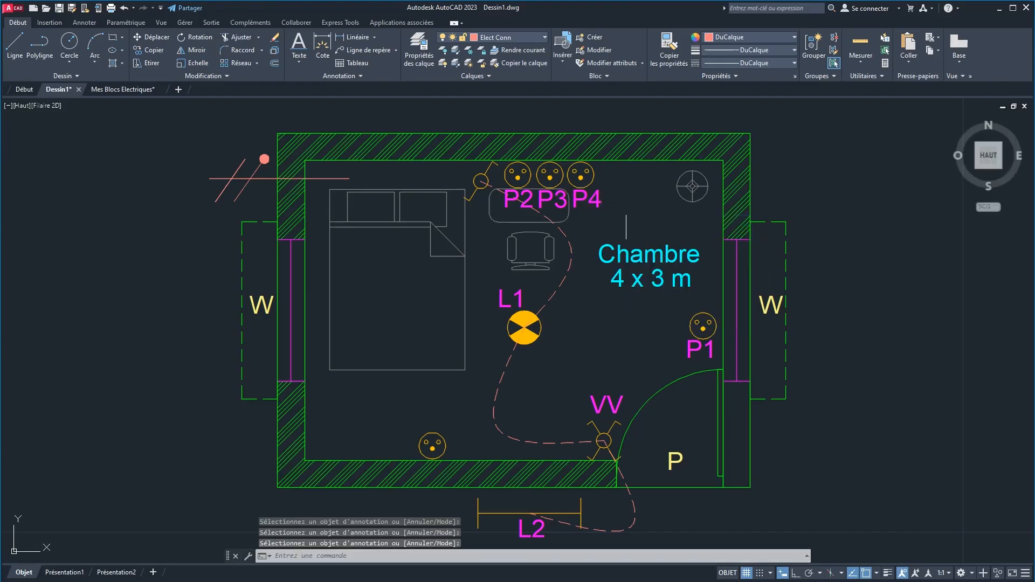
Select the labels P1 to P4, L1, L2 and VV and set their text height to 0.1.
left_click(593, 200)
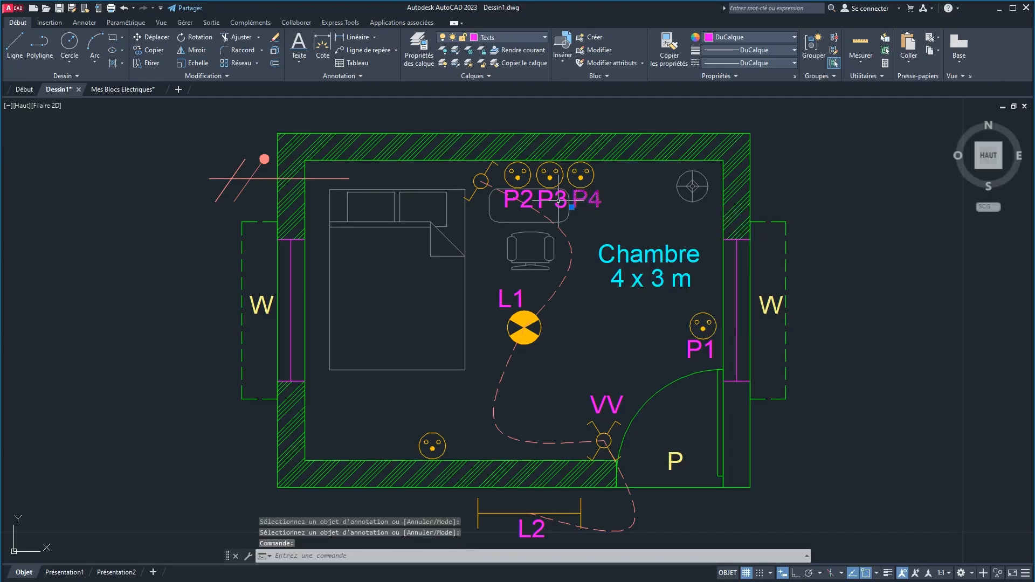
left_click(553, 199)
left_click(524, 199)
left_click(497, 302)
left_click(604, 408)
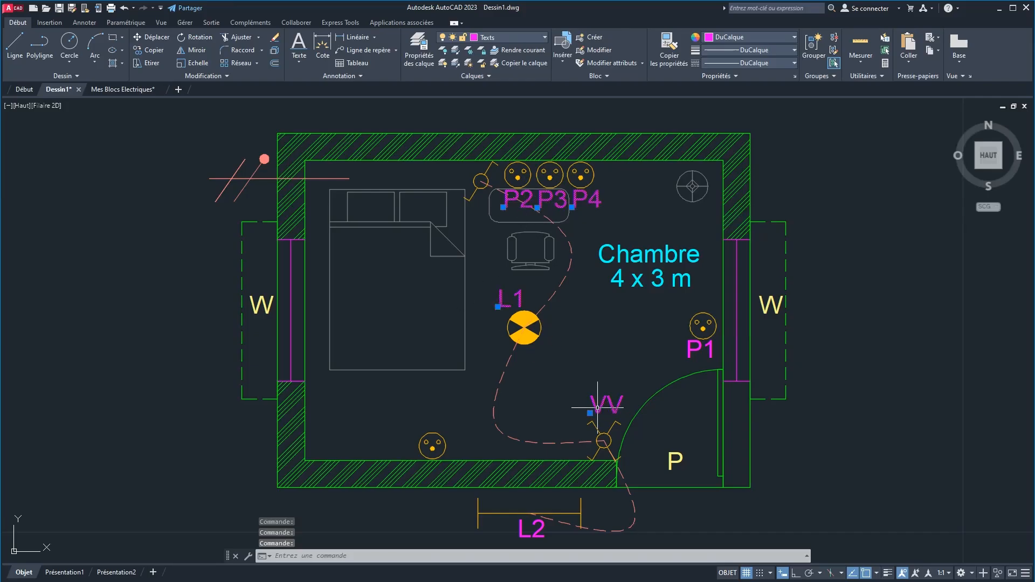
left_click(531, 534)
left_click(697, 349)
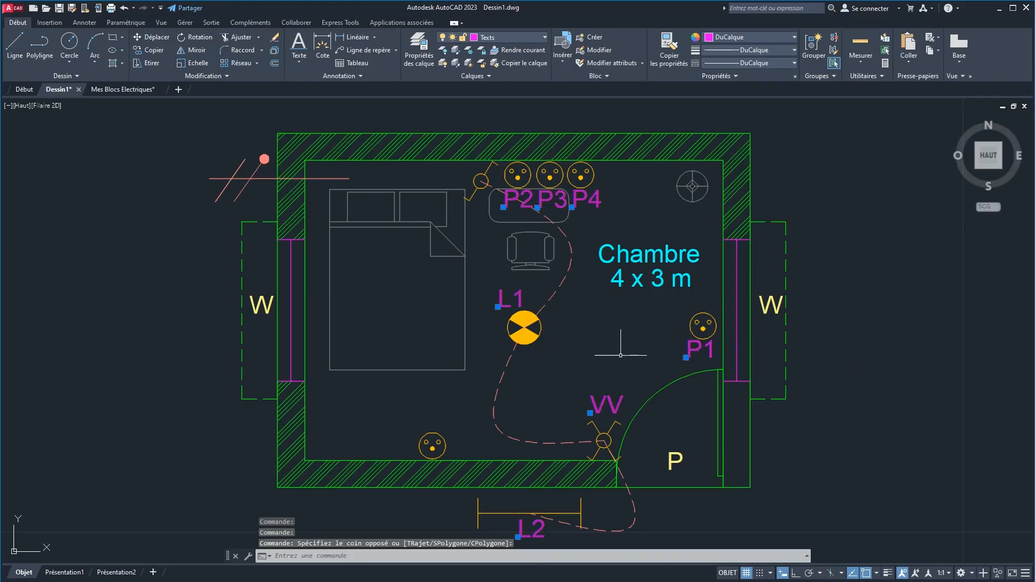
right_click(599, 415)
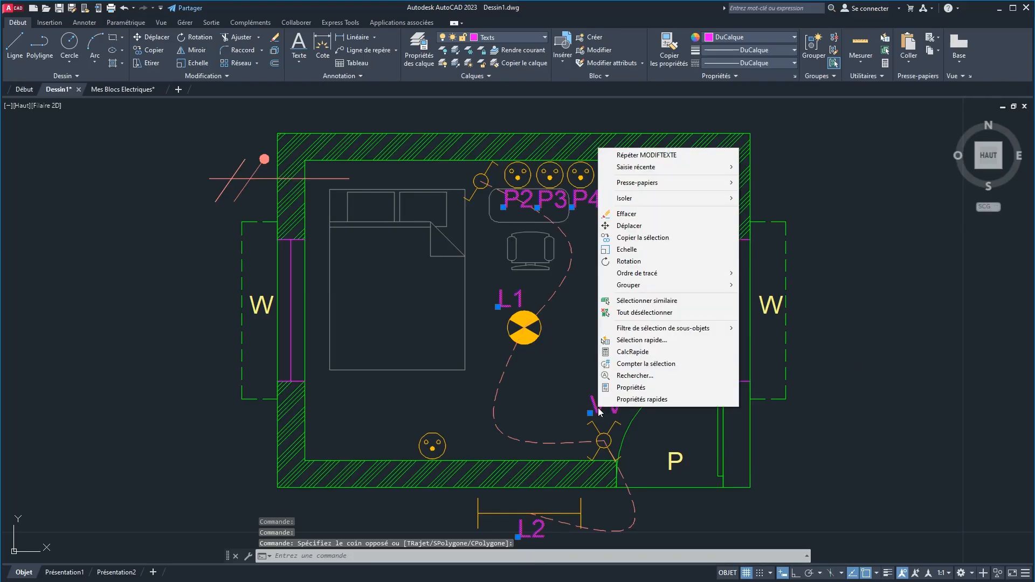
left_click(624, 388)
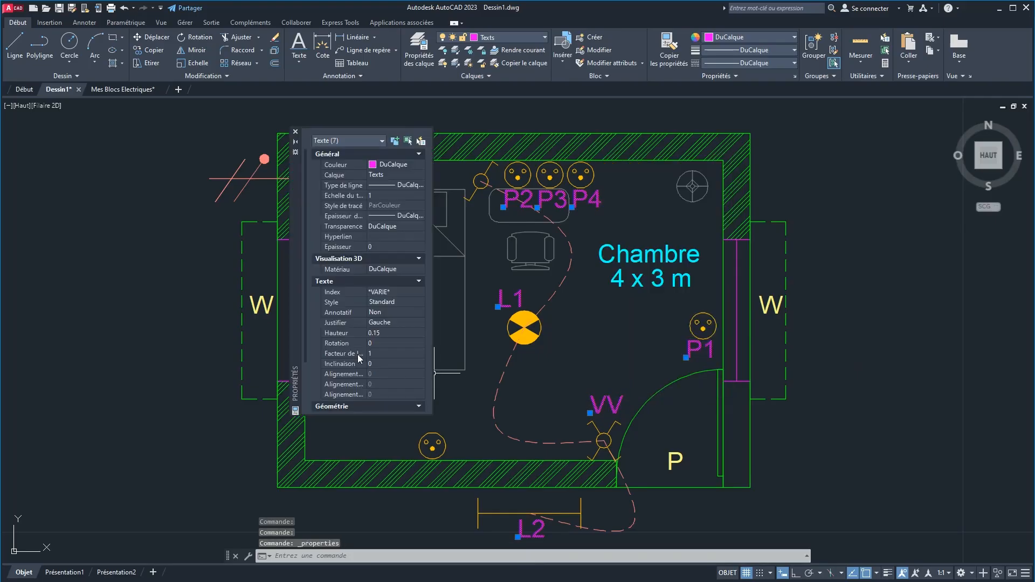
left_click(387, 333)
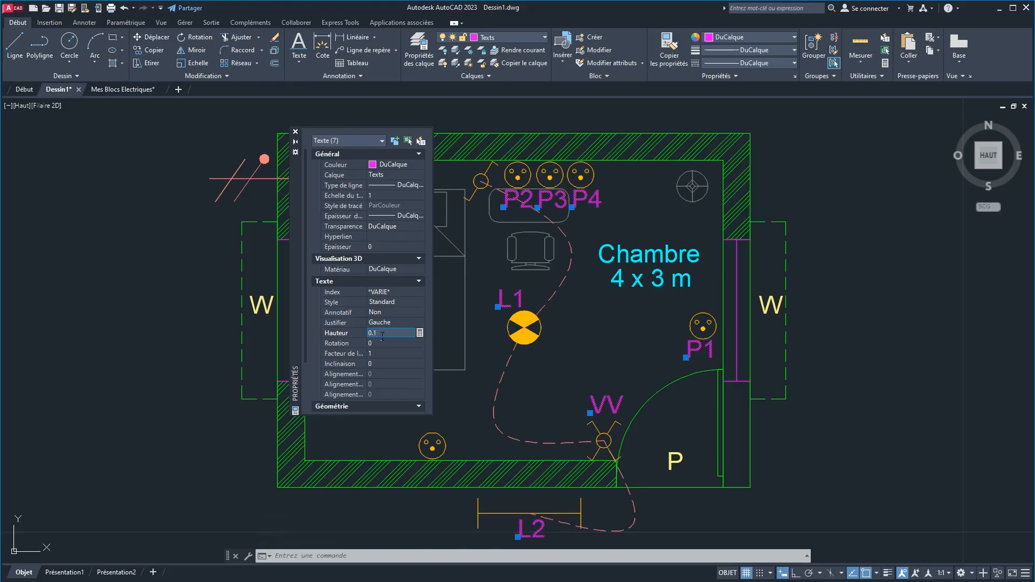
key("Return")
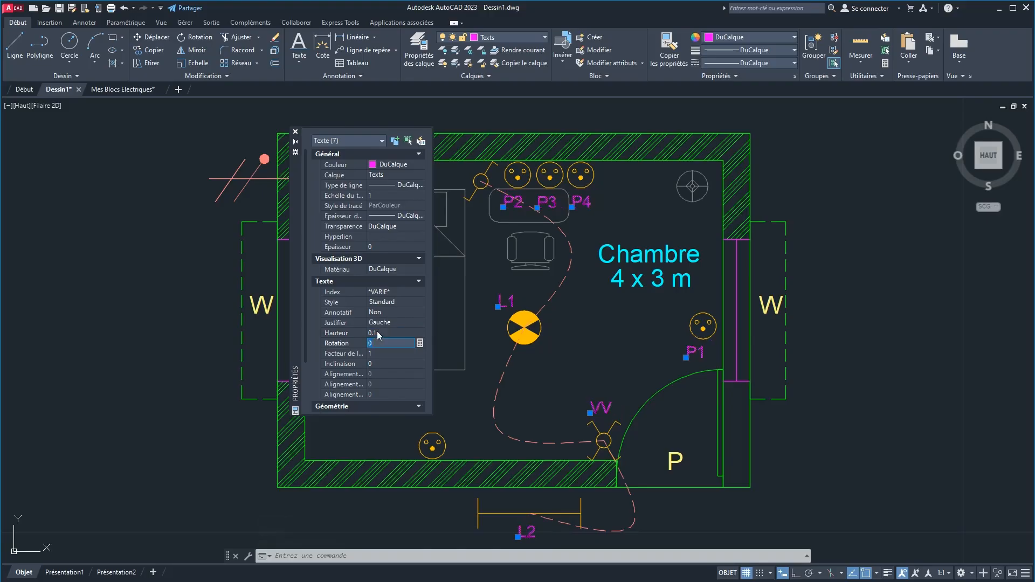
Reduce the text height of the selected labels to 0.08 and close their properties.
left_click(383, 334)
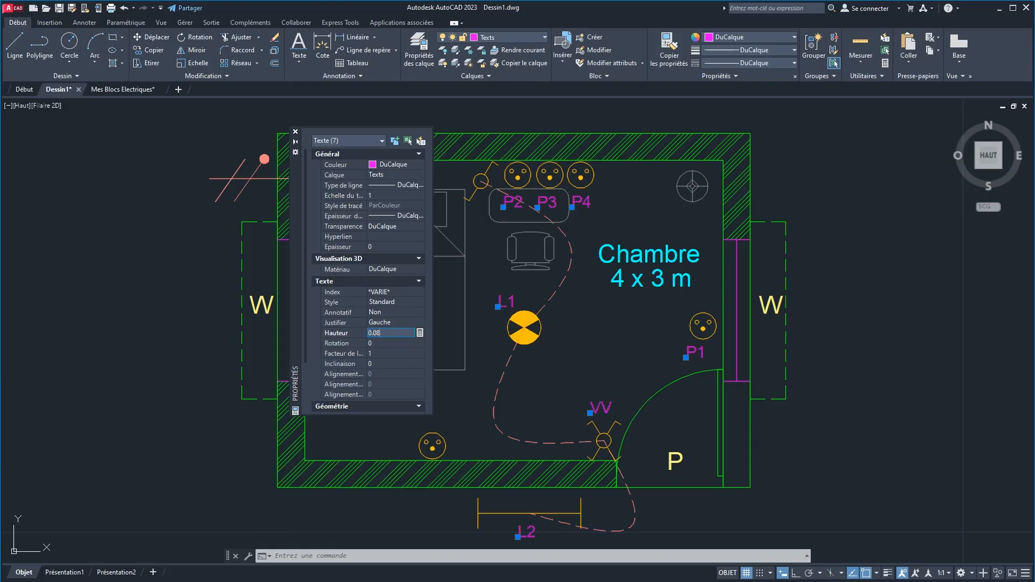
key("Return")
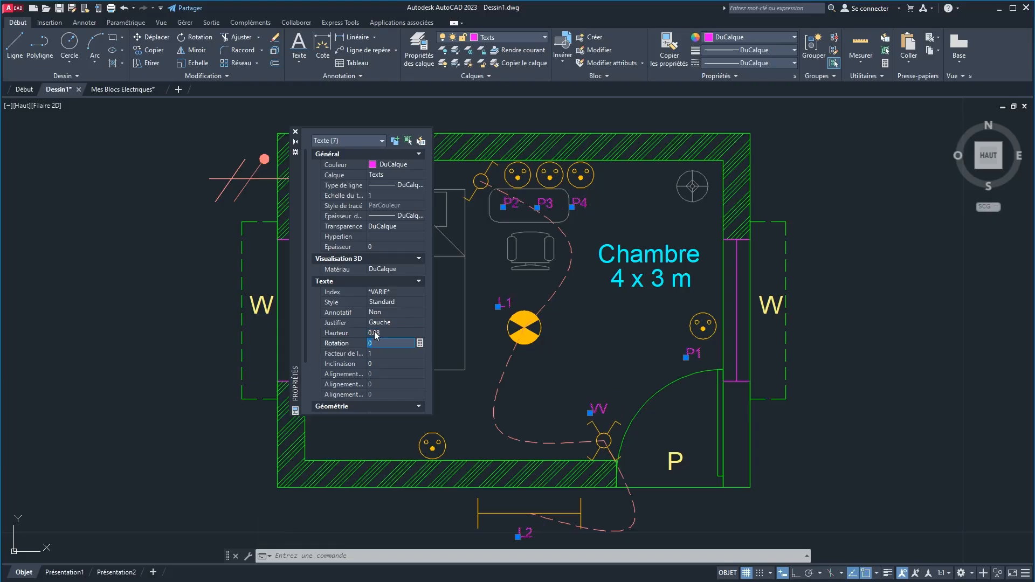
left_click(294, 132)
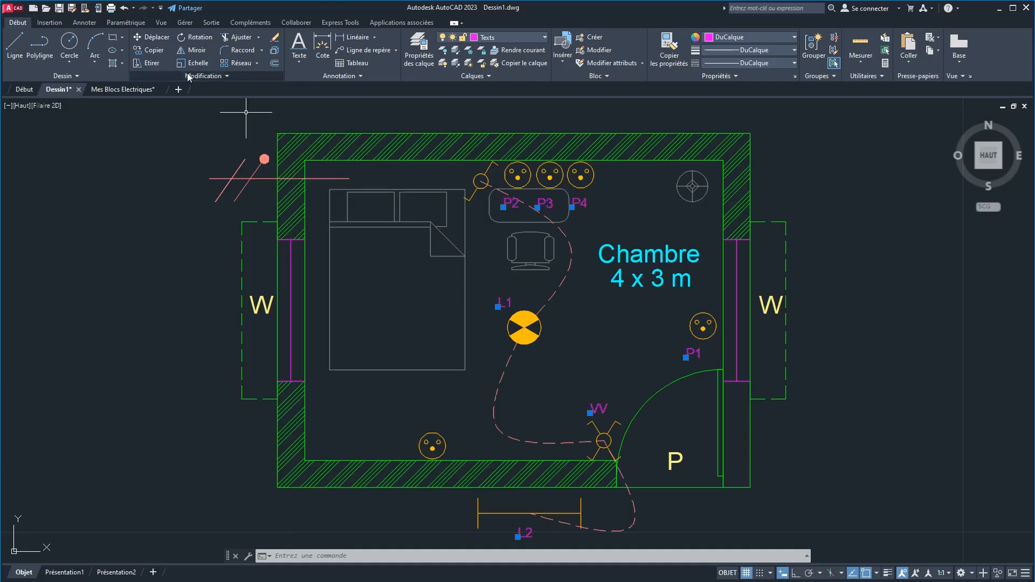
Move all seven selected labels together slightly up and to the right, closer to the desk and wall sockets.
left_click(143, 39)
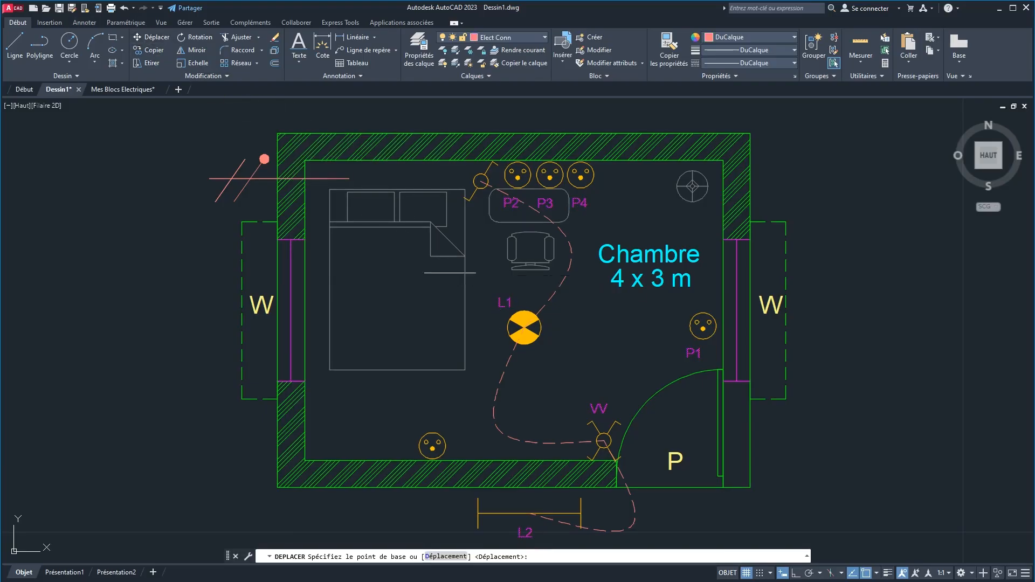
left_click(519, 300)
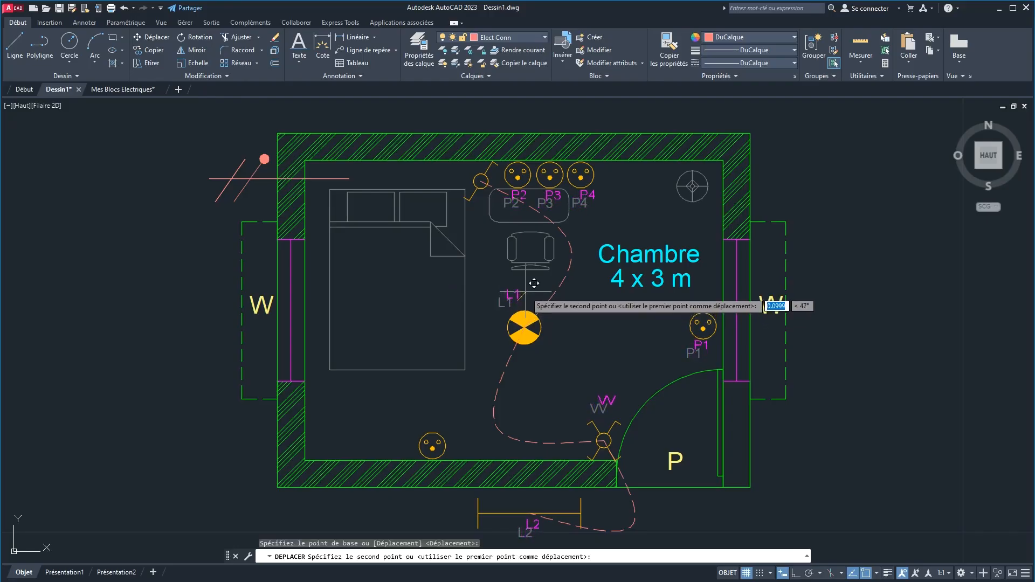
left_click(526, 292)
Reposition L1 just above the central light and VV directly above the switch beside the door.
left_click(510, 298)
left_click(504, 298)
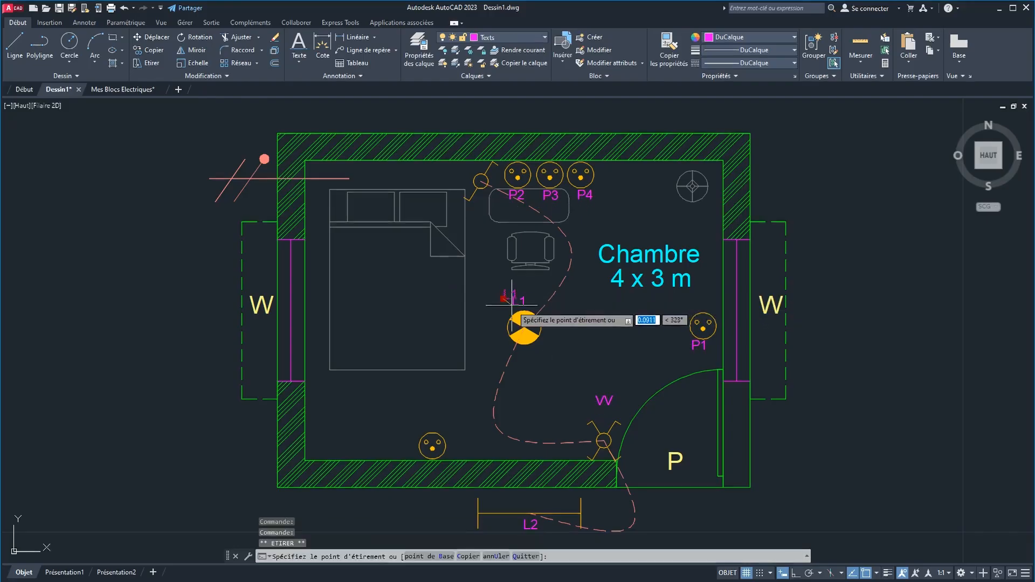
left_click(514, 307)
left_click(524, 311)
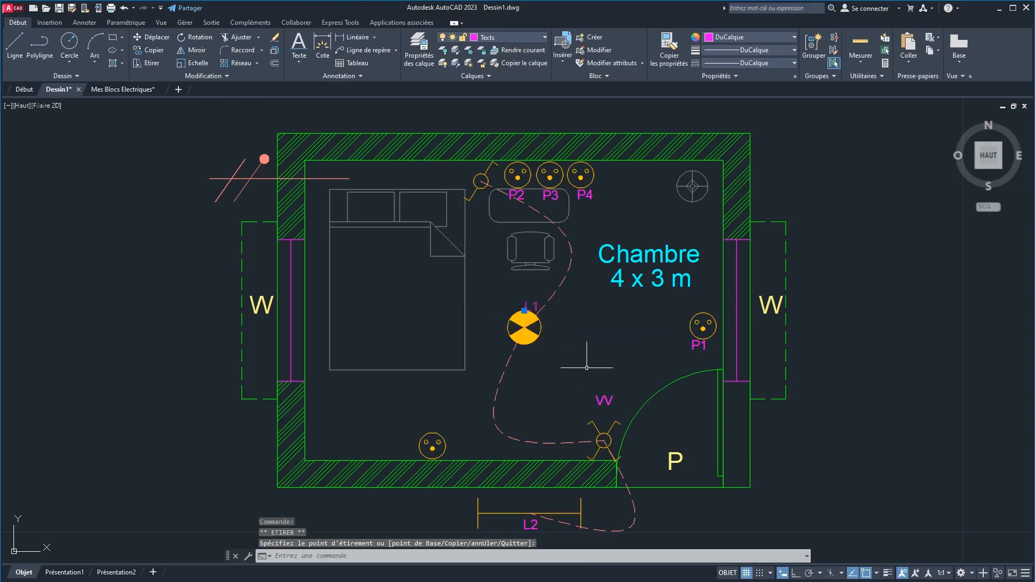
left_click(604, 401)
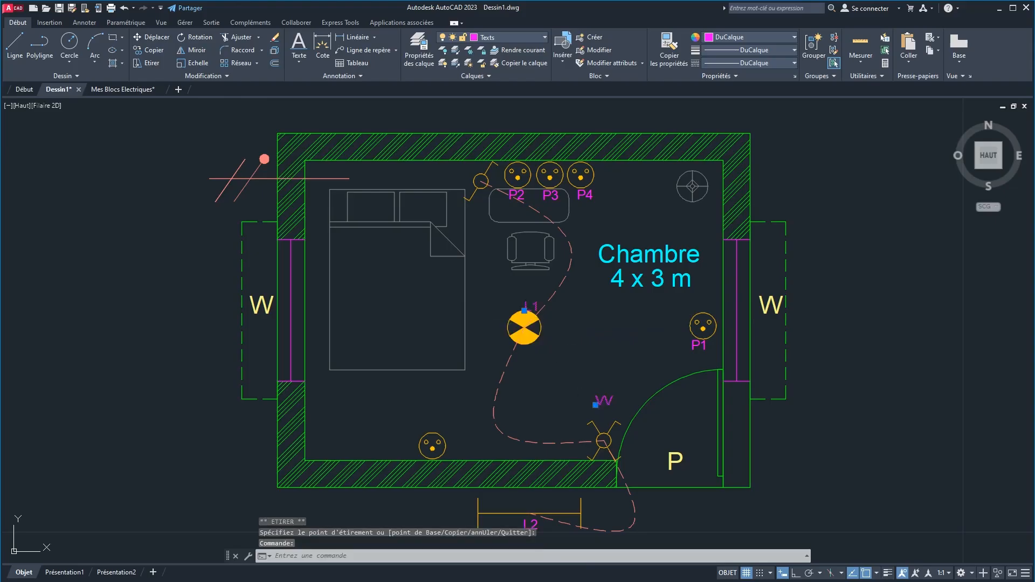
left_click(595, 405)
left_click(599, 423)
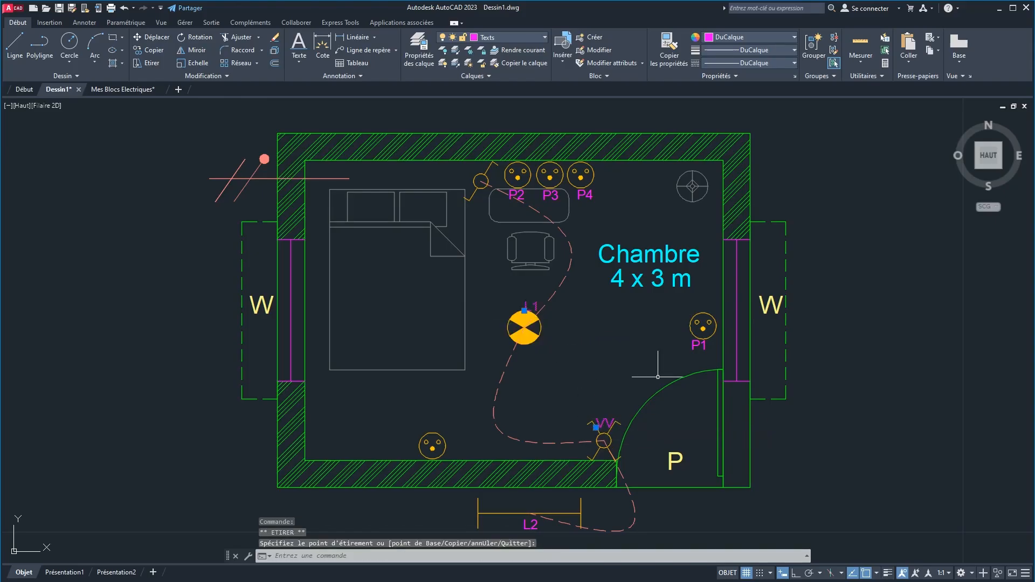
Centre the P1 label under its socket and move the L2 label just above the wall light's line outside the room.
left_click(693, 347)
left_click(692, 349)
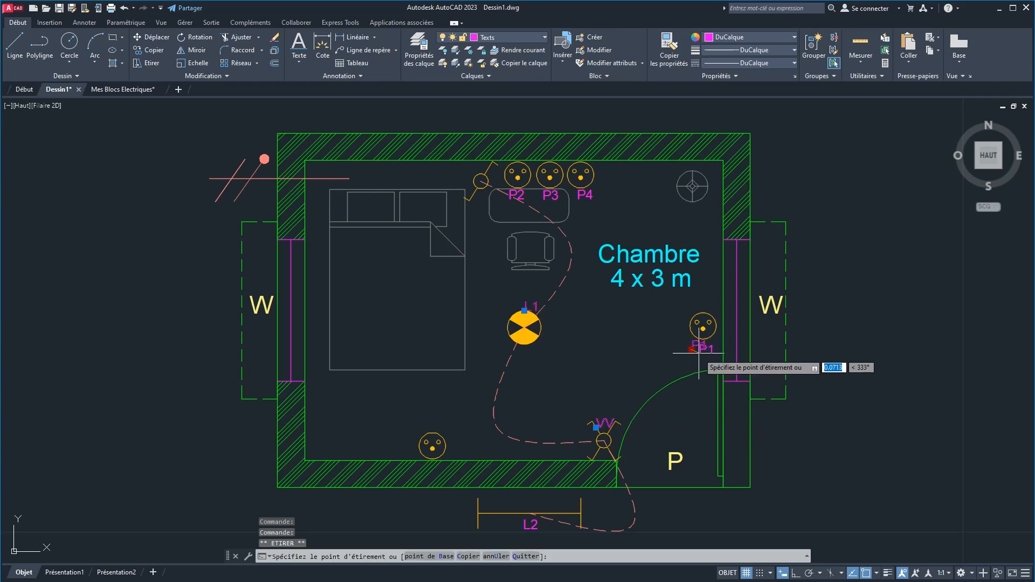
left_click(535, 526)
left_click(523, 529)
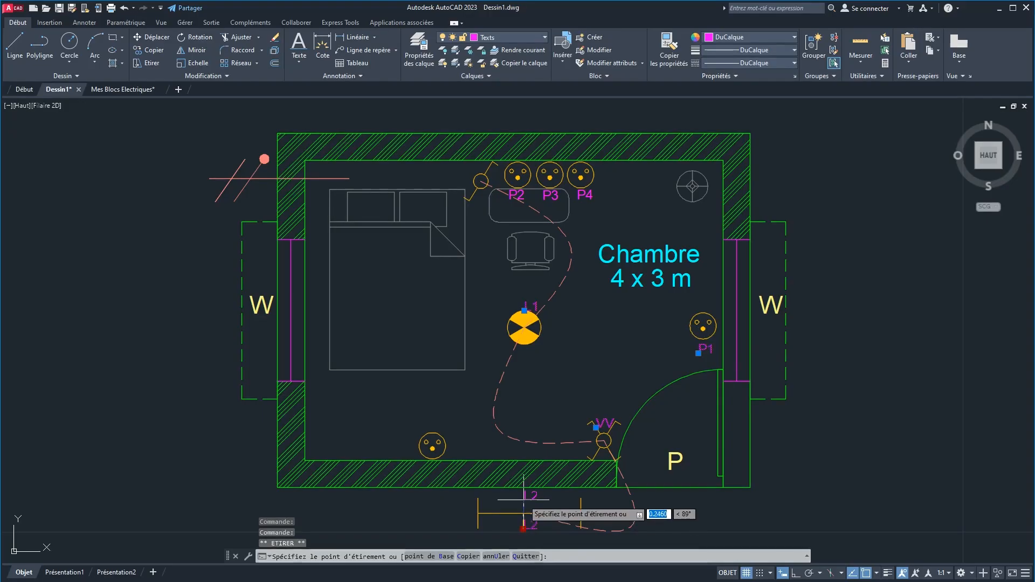
left_click(523, 507)
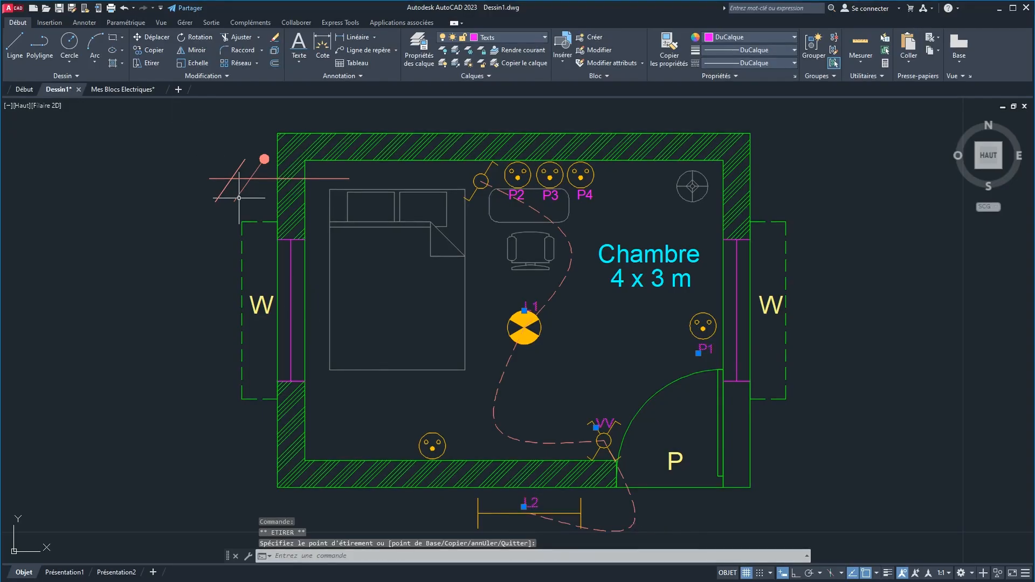
key("Escape")
Shift the L1 label slightly up and to the left so it is centred above the central light.
left_click(526, 305)
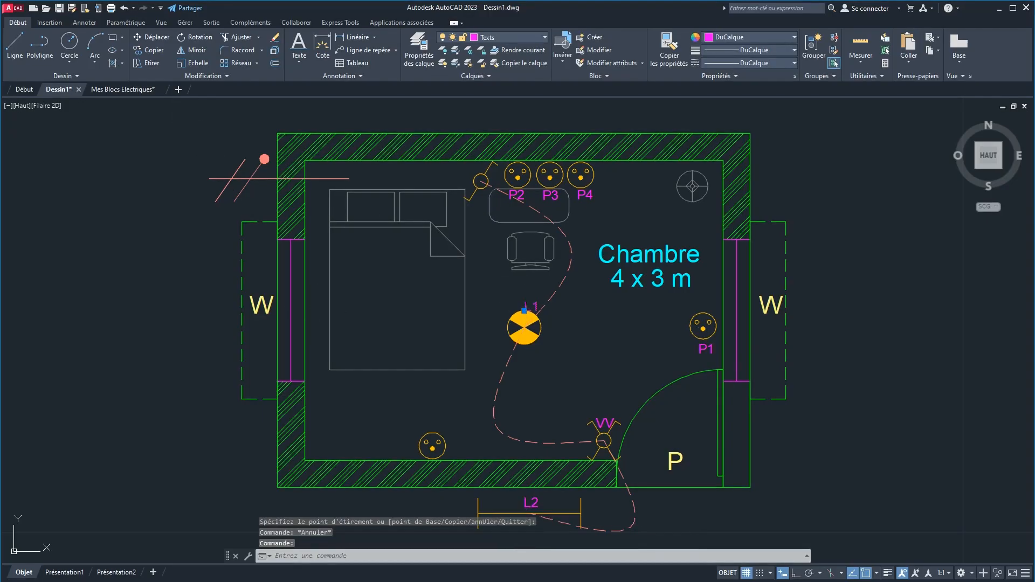
left_click(524, 310)
left_click(518, 305)
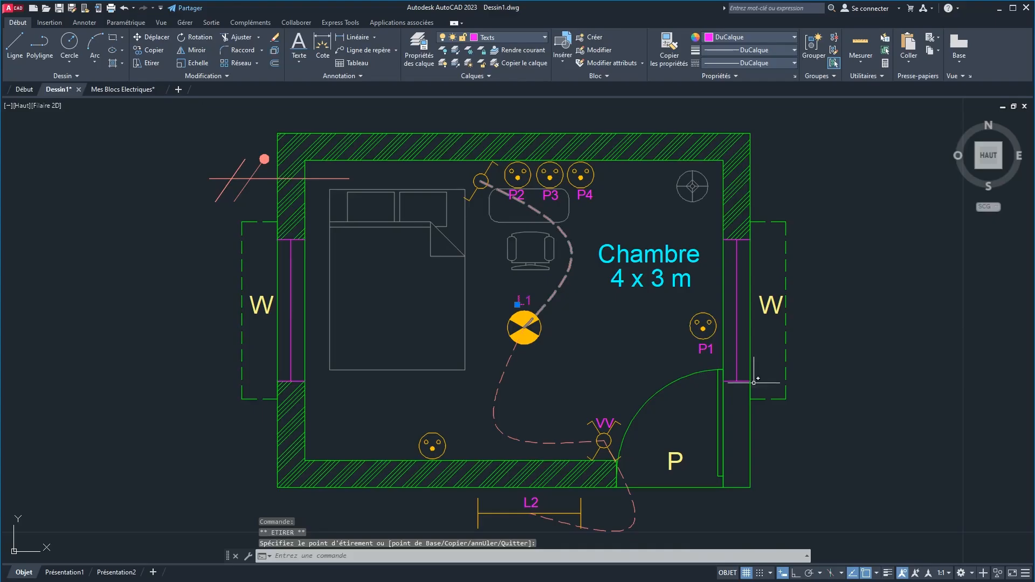
key("Escape")
Copy the P1 label to just above the unlabelled socket on the lower wall.
left_click(701, 349)
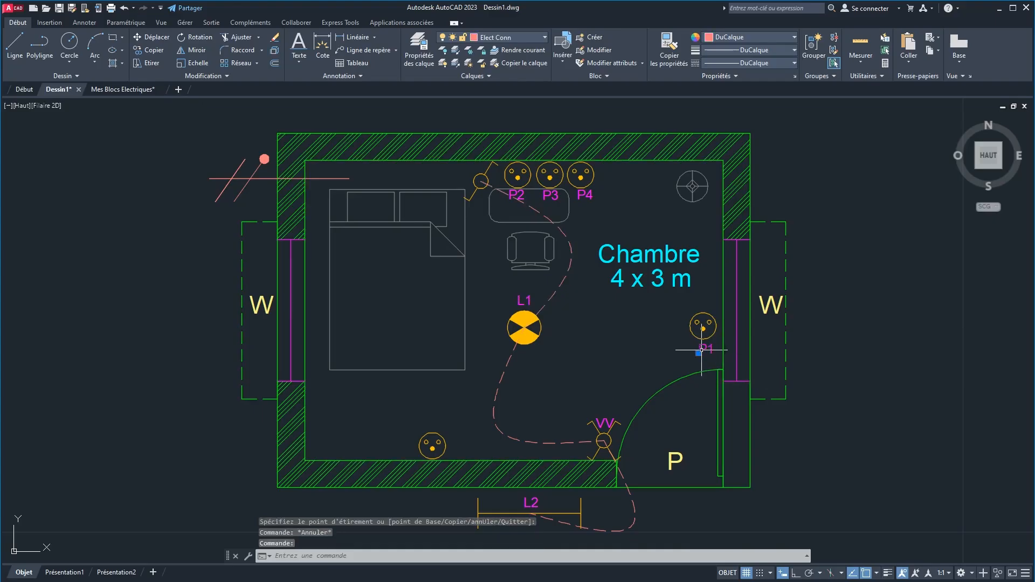
left_click(151, 50)
left_click(699, 353)
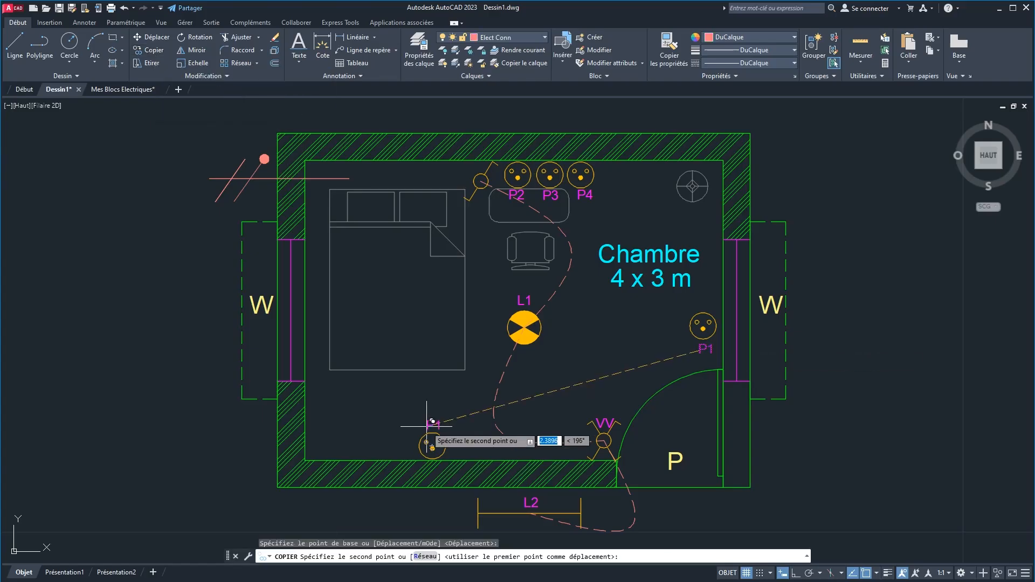
left_click(427, 428)
right_click(448, 394)
left_click(471, 402)
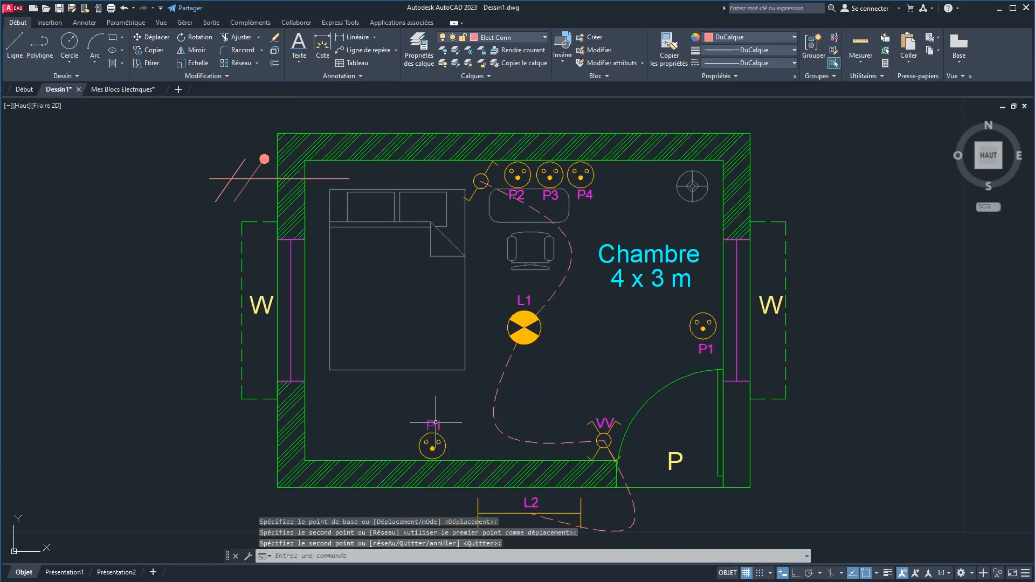
Change the text of the copied label above the lower-wall socket to P5.
double_click(433, 427)
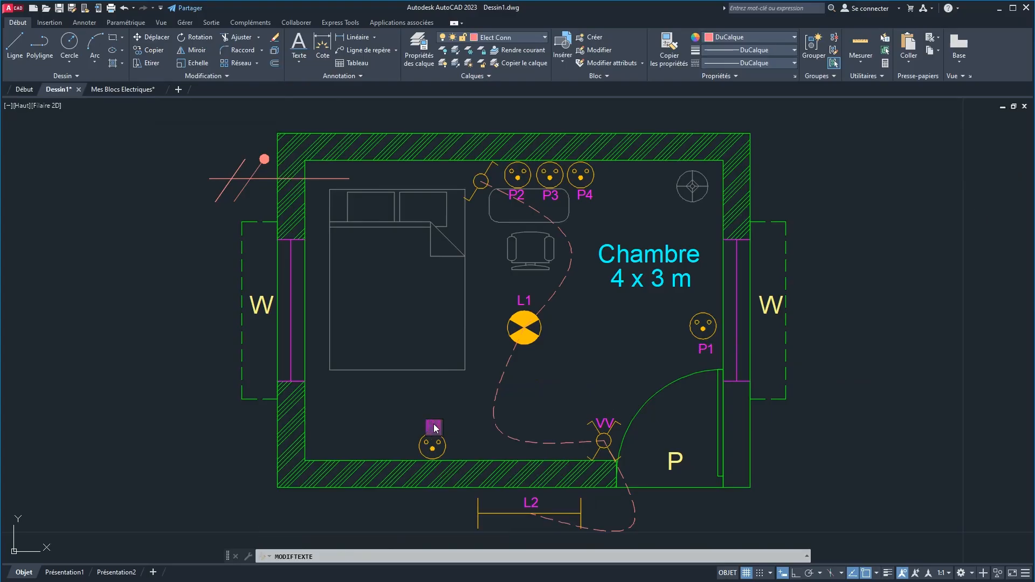
left_click(448, 429)
type("5")
key("Return")
right_click(259, 143)
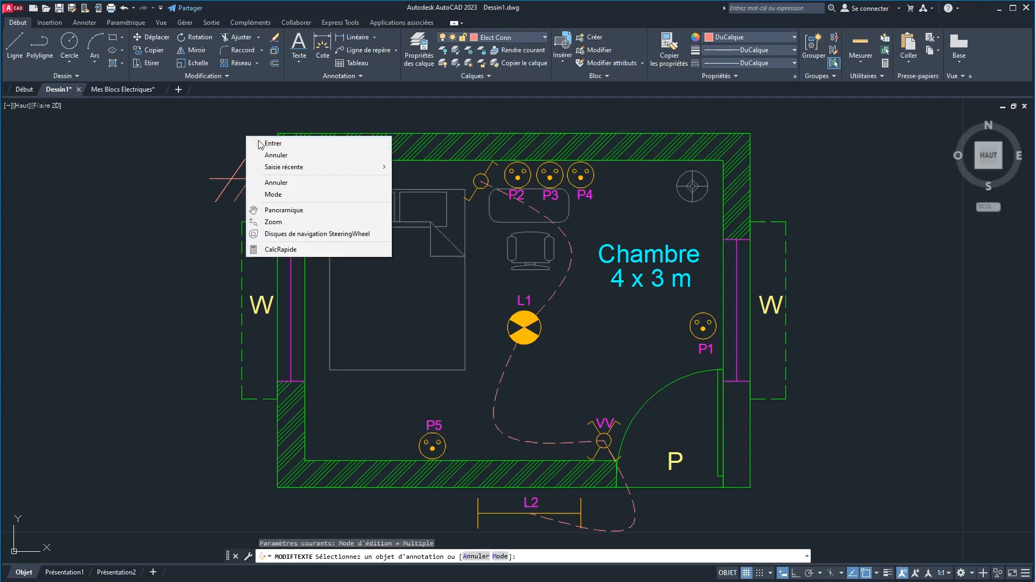
left_click(272, 144)
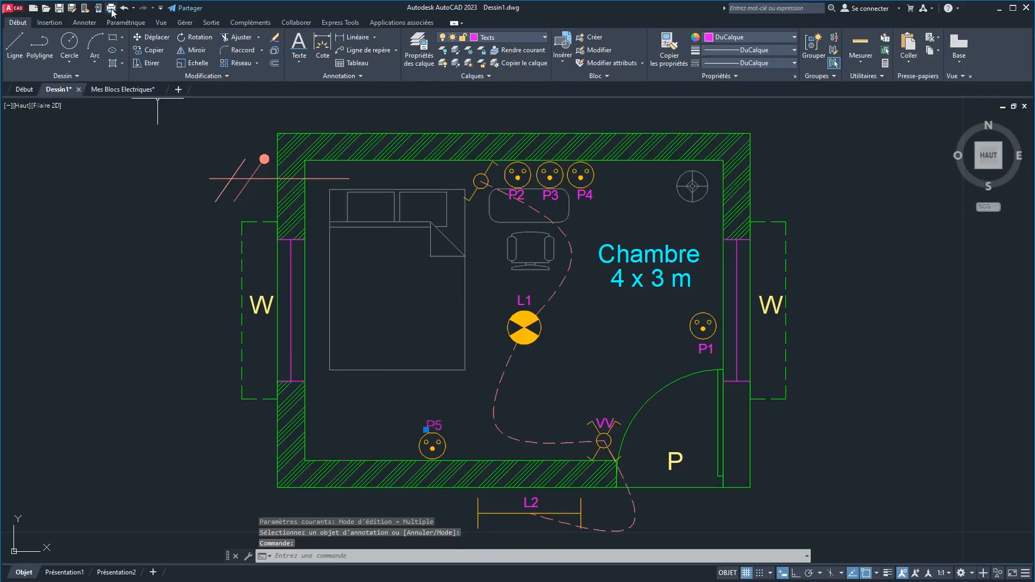
Copy the P5 label to the supply line symbol outside the room's upper-left corner.
left_click(151, 49)
left_click(426, 429)
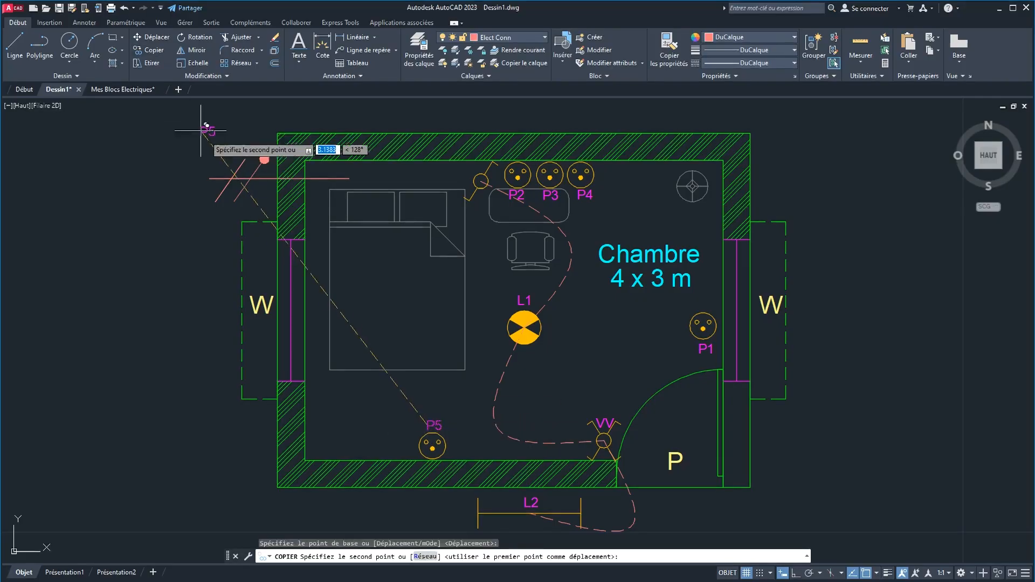
left_click(212, 165)
right_click(219, 117)
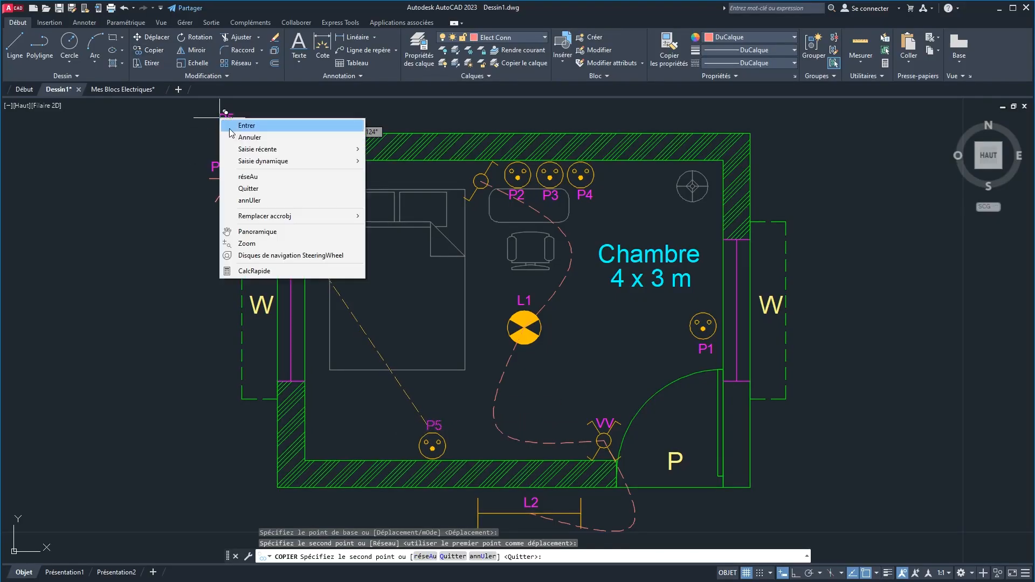
left_click(232, 126)
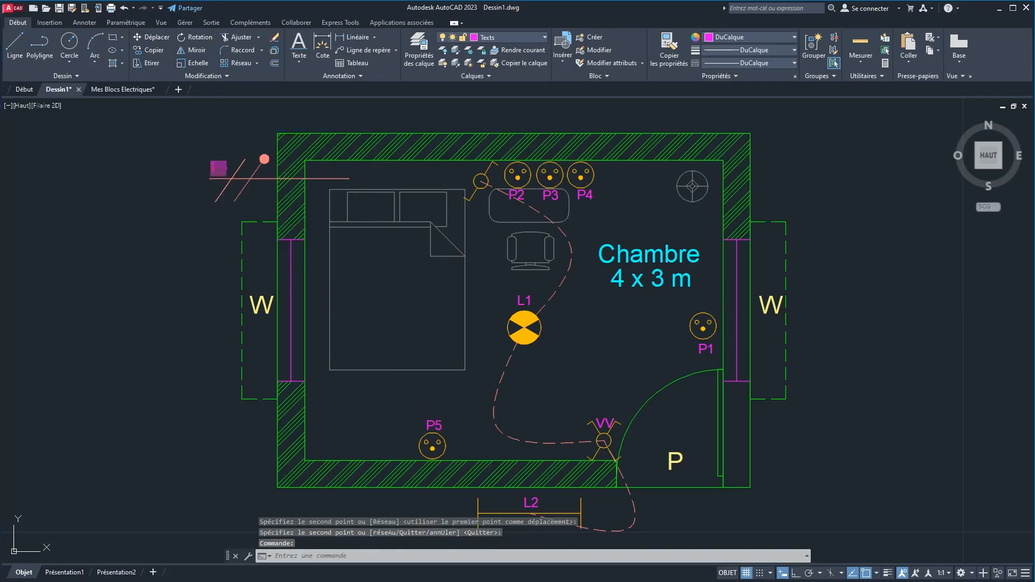
Change the copied label at the supply line to Energie and move it slightly left, clear of the slanted strokes.
double_click(219, 168)
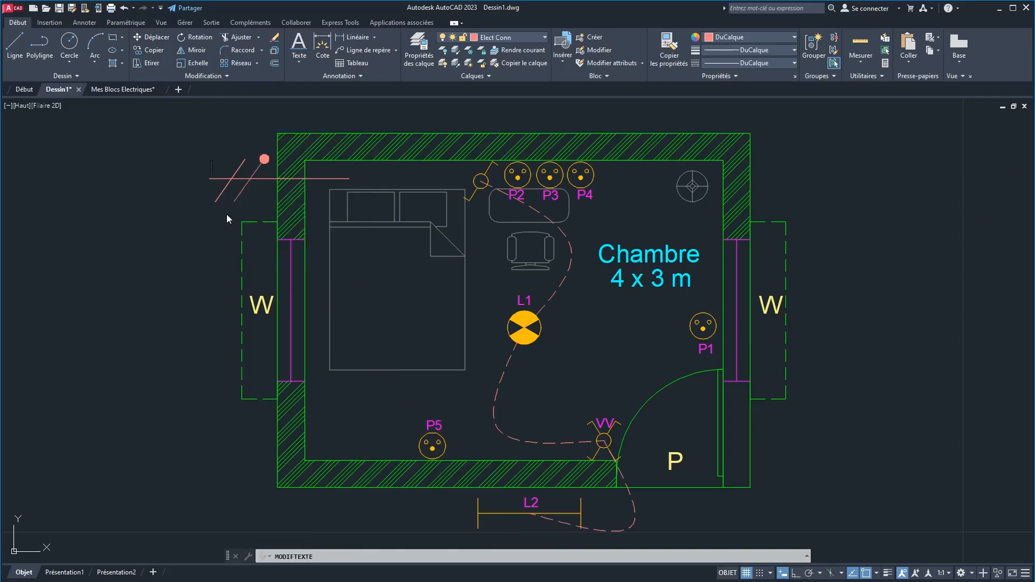
type("Energie")
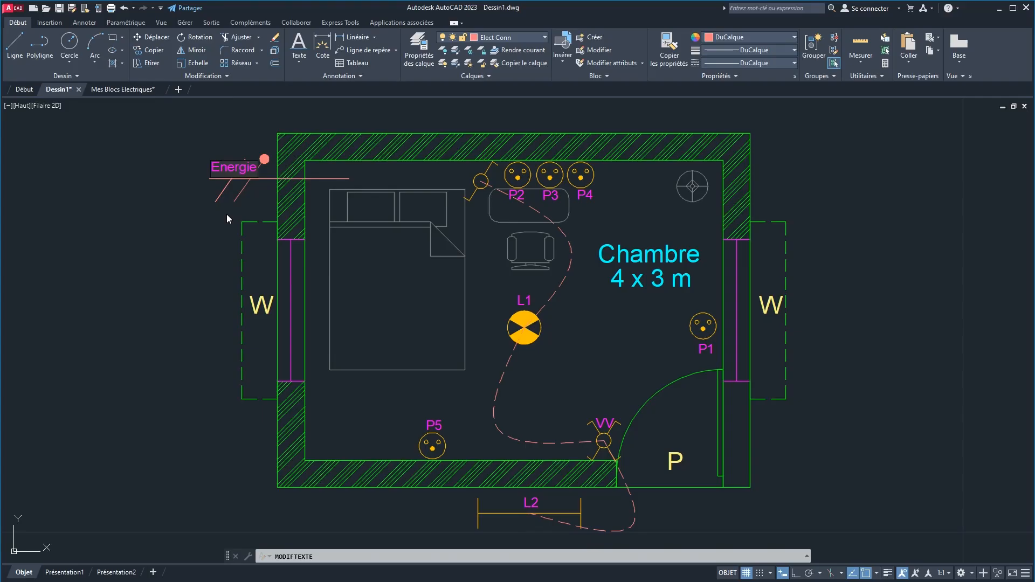
key("Return")
right_click(191, 153)
left_click(207, 156)
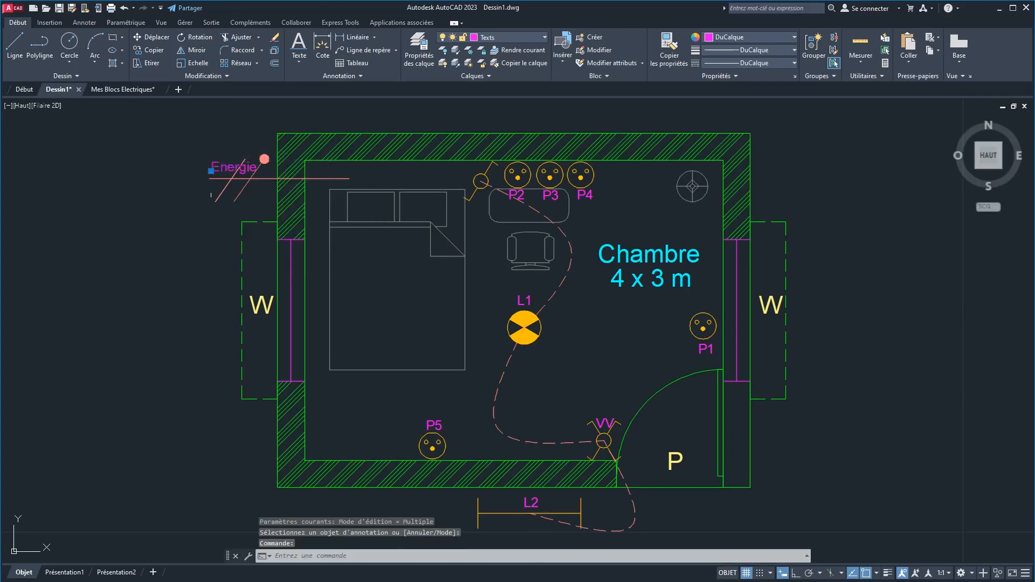
left_click(211, 171)
left_click(186, 174)
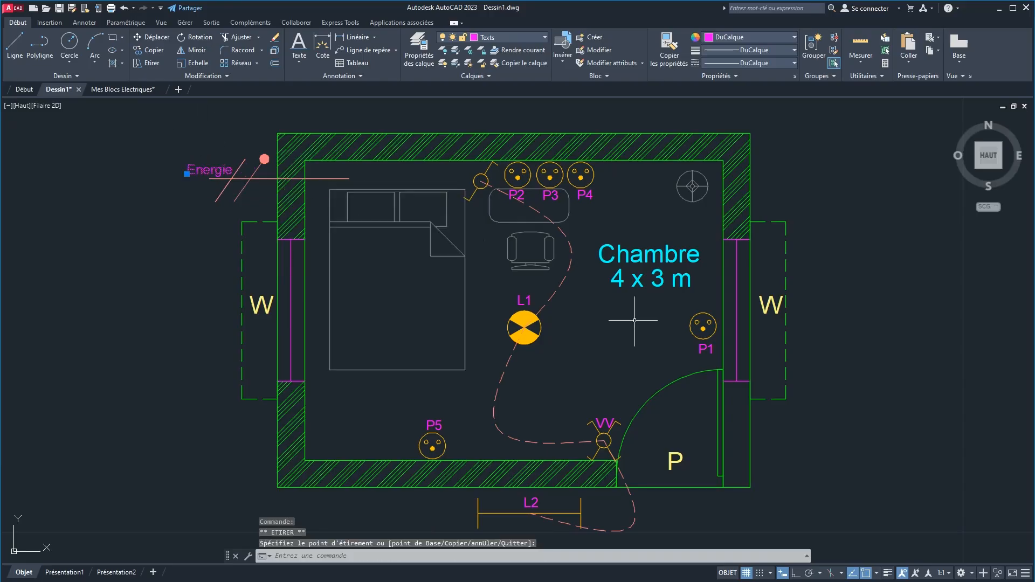